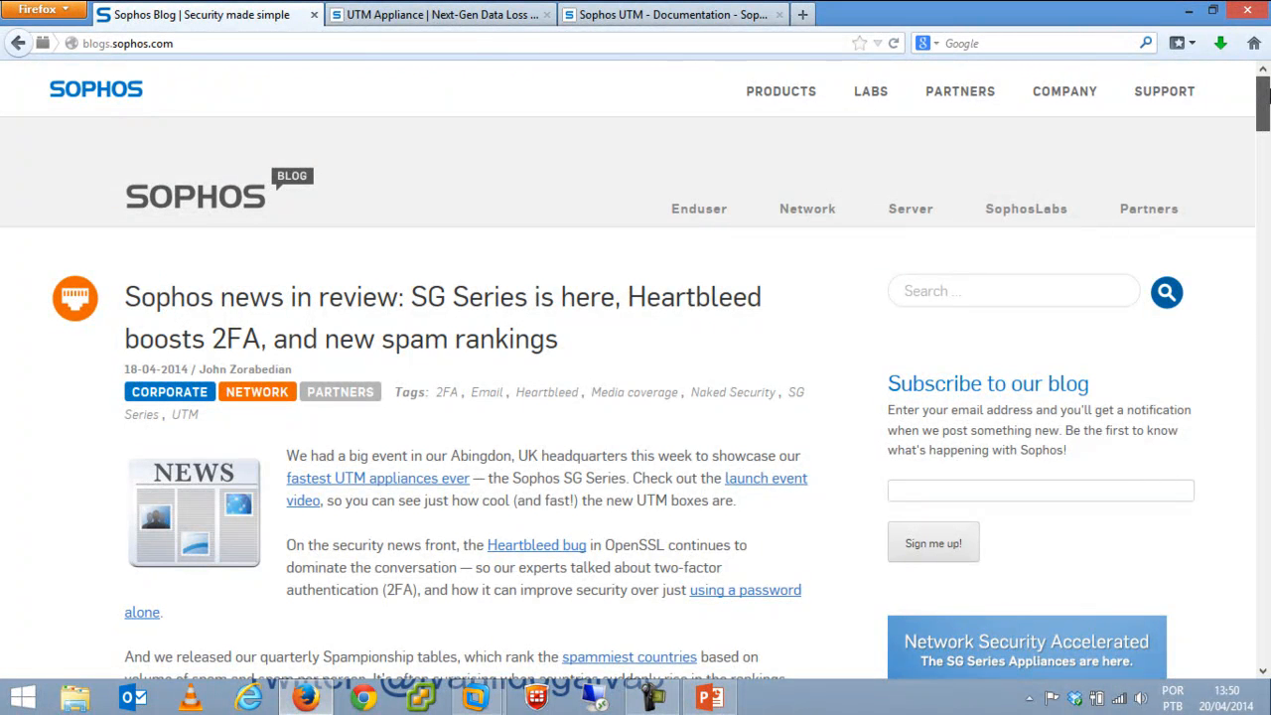
# Scroll up and down through the current Sophos web page to review its content.
pyautogui.scroll(-2, 1266, 95)
pyautogui.moveTo(1266, 85); pyautogui.dragTo(1267, 141)
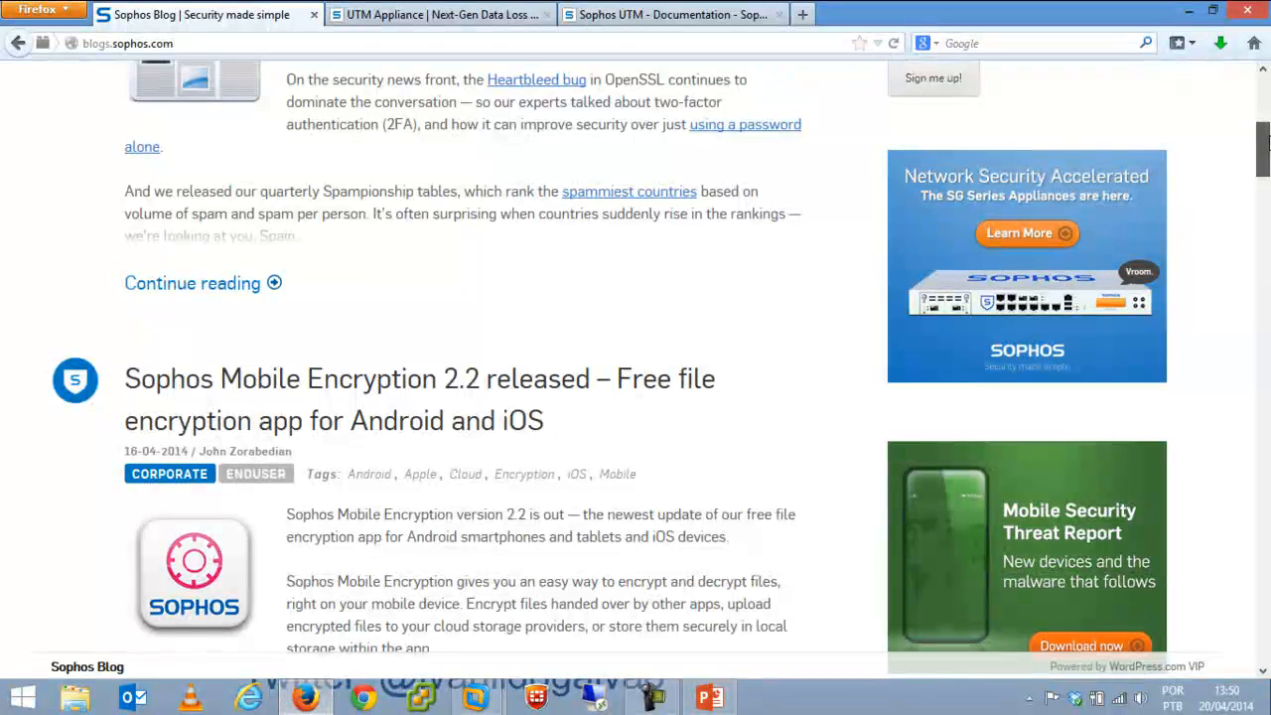
pyautogui.moveTo(1267, 142); pyautogui.dragTo(1266, 106)
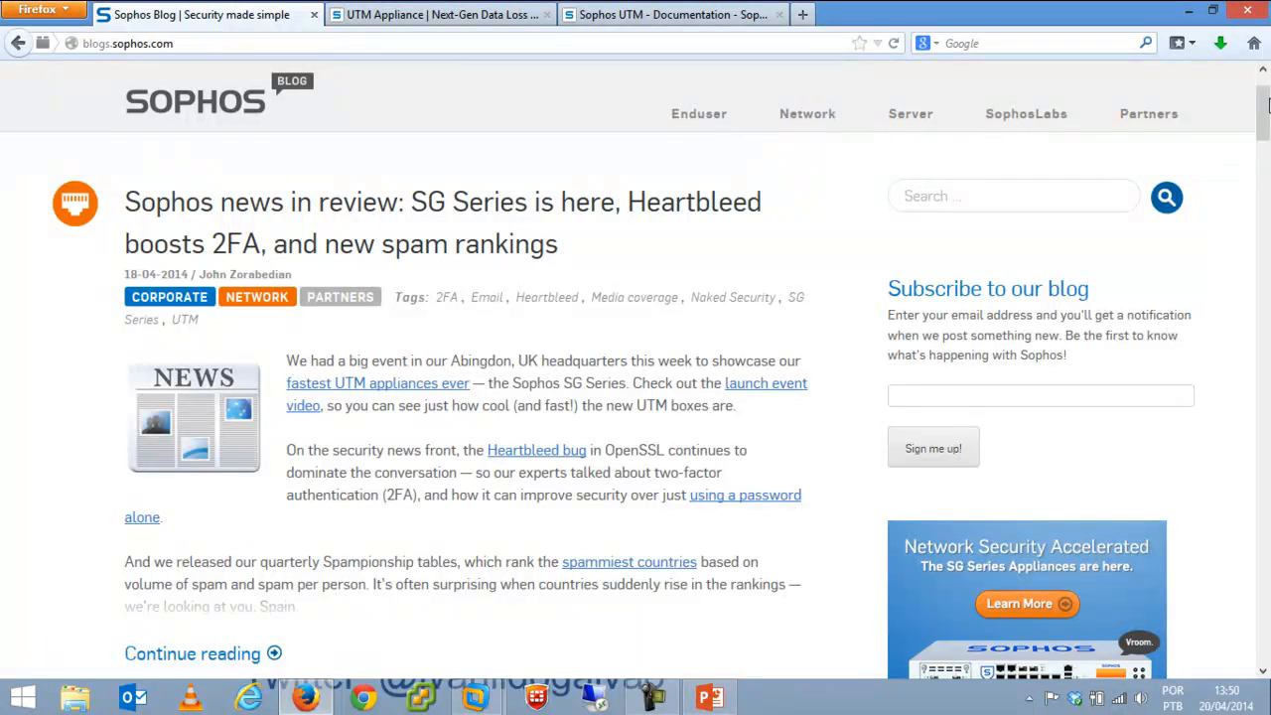
pyautogui.scroll(-3, 1266, 106)
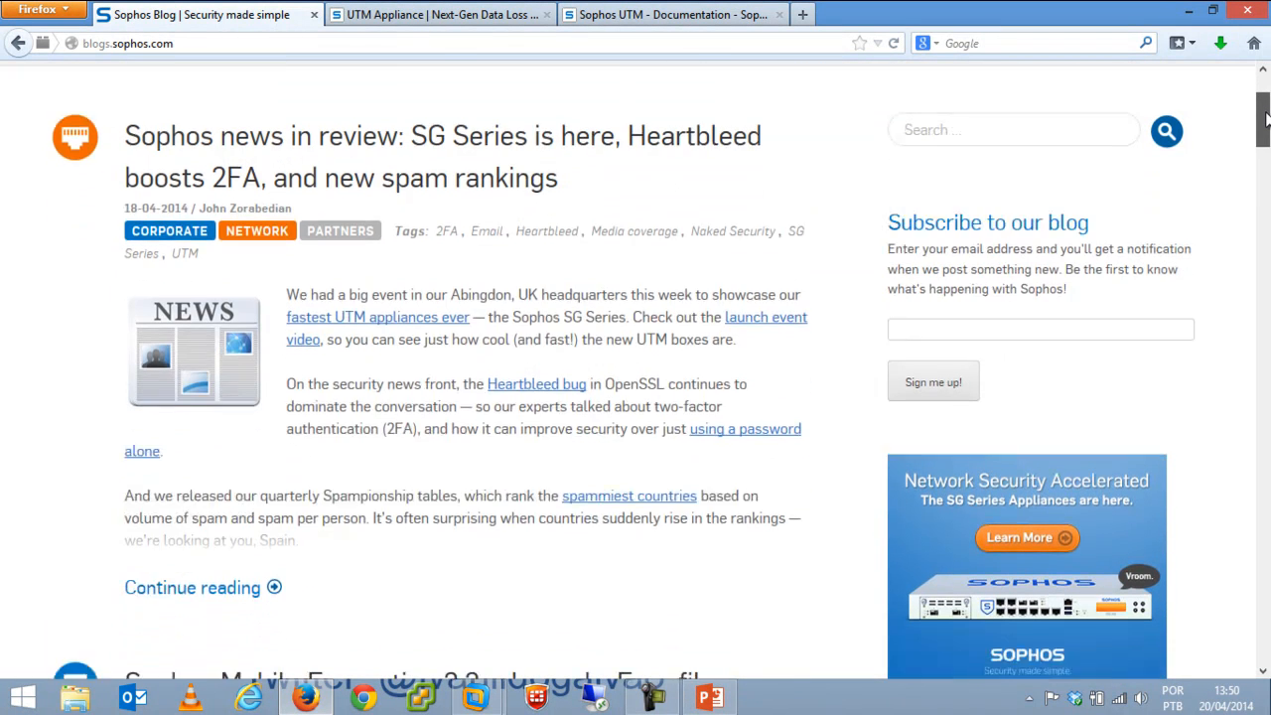
pyautogui.scroll(2, 1267, 96)
pyautogui.scroll(1, 1267, 97)
pyautogui.scroll(-3, 1267, 109)
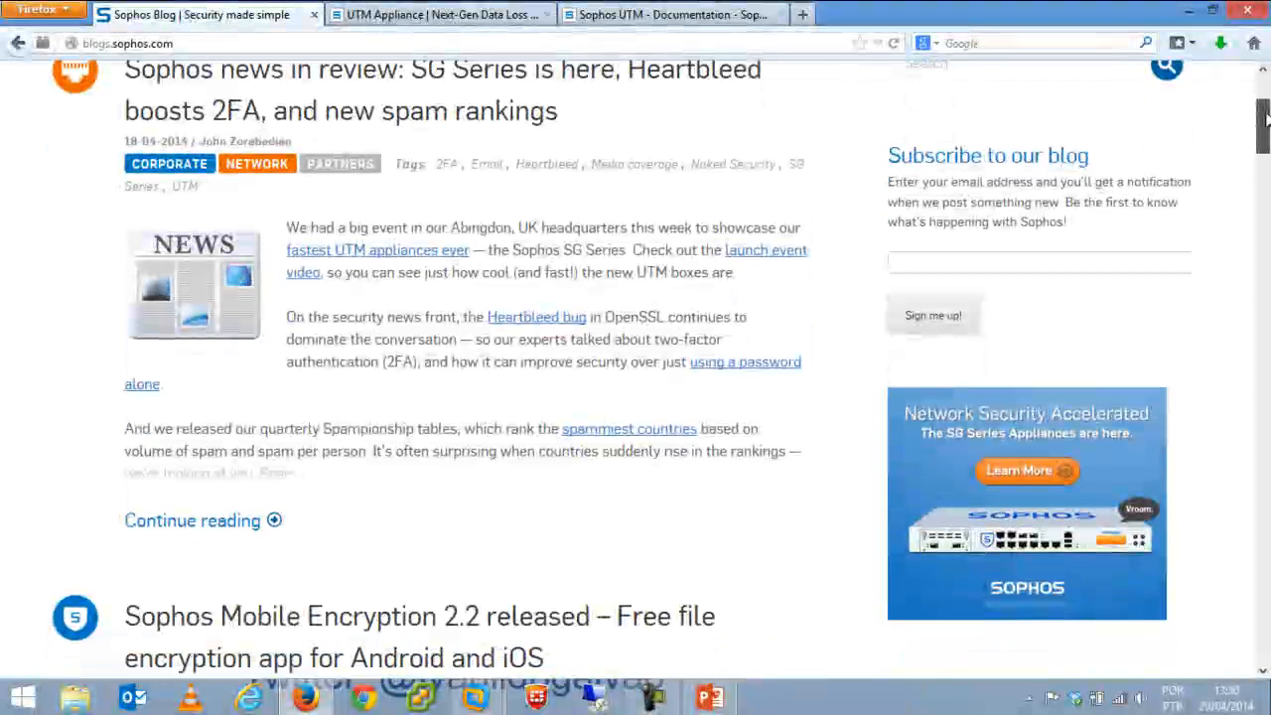
pyautogui.moveTo(1267, 117); pyautogui.dragTo(1267, 96)
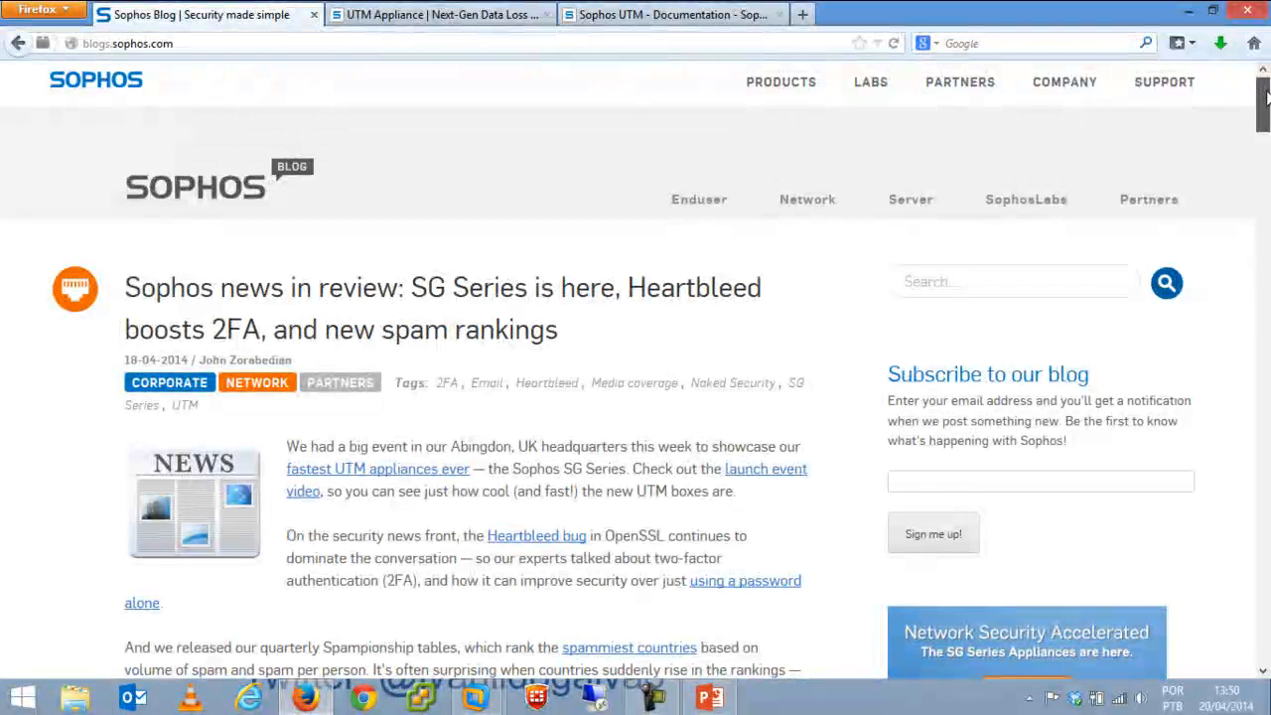
pyautogui.moveTo(1267, 97); pyautogui.dragTo(1266, 105)
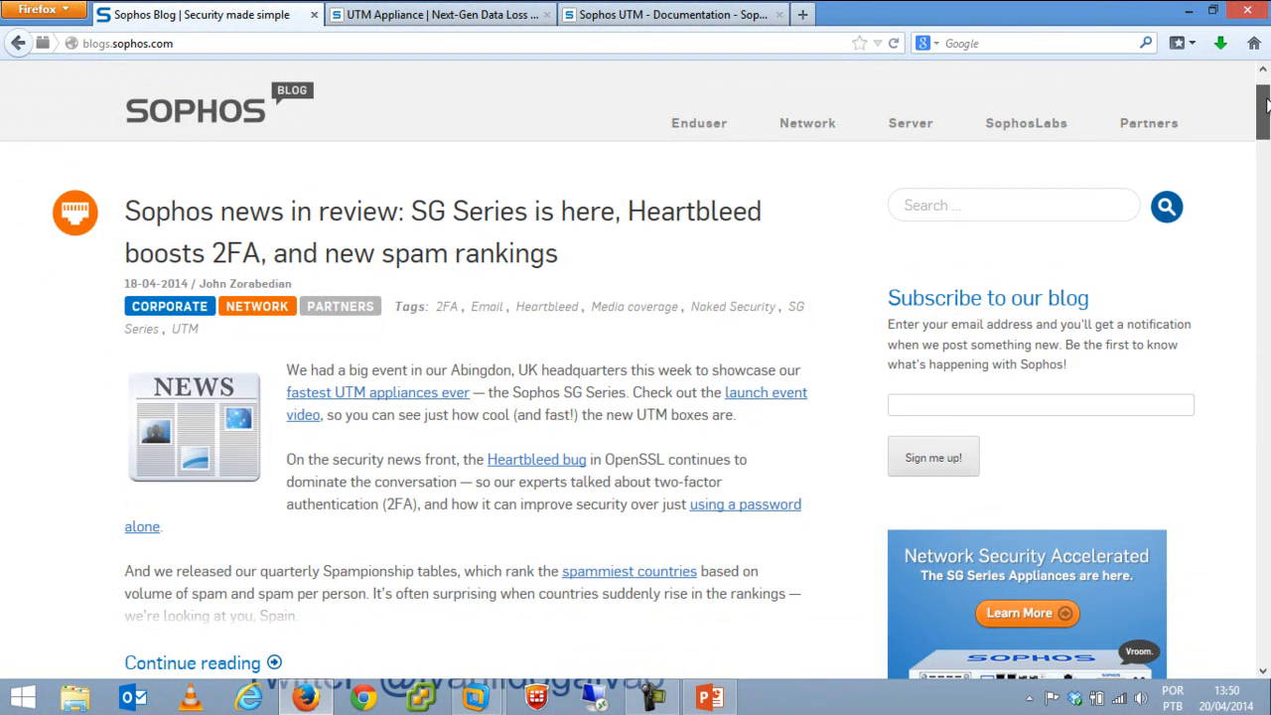
pyautogui.moveTo(1267, 105); pyautogui.dragTo(1267, 416)
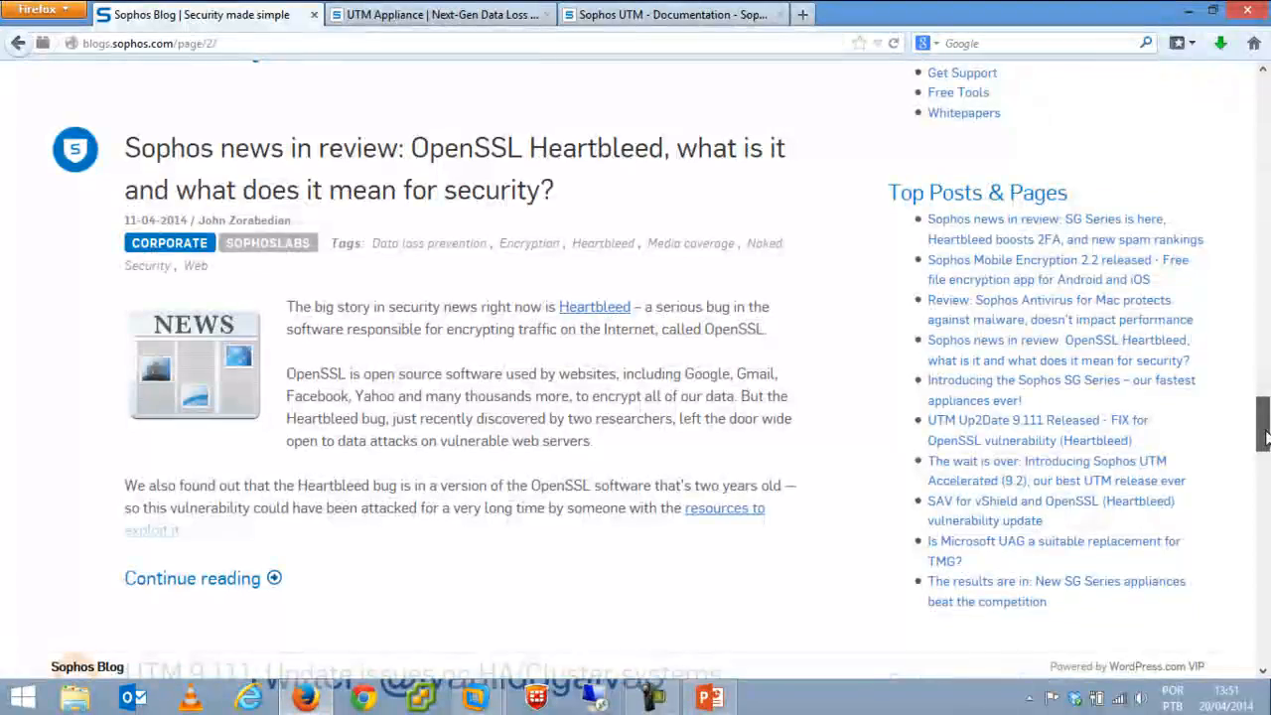
pyautogui.moveTo(1264, 437); pyautogui.dragTo(1250, 115)
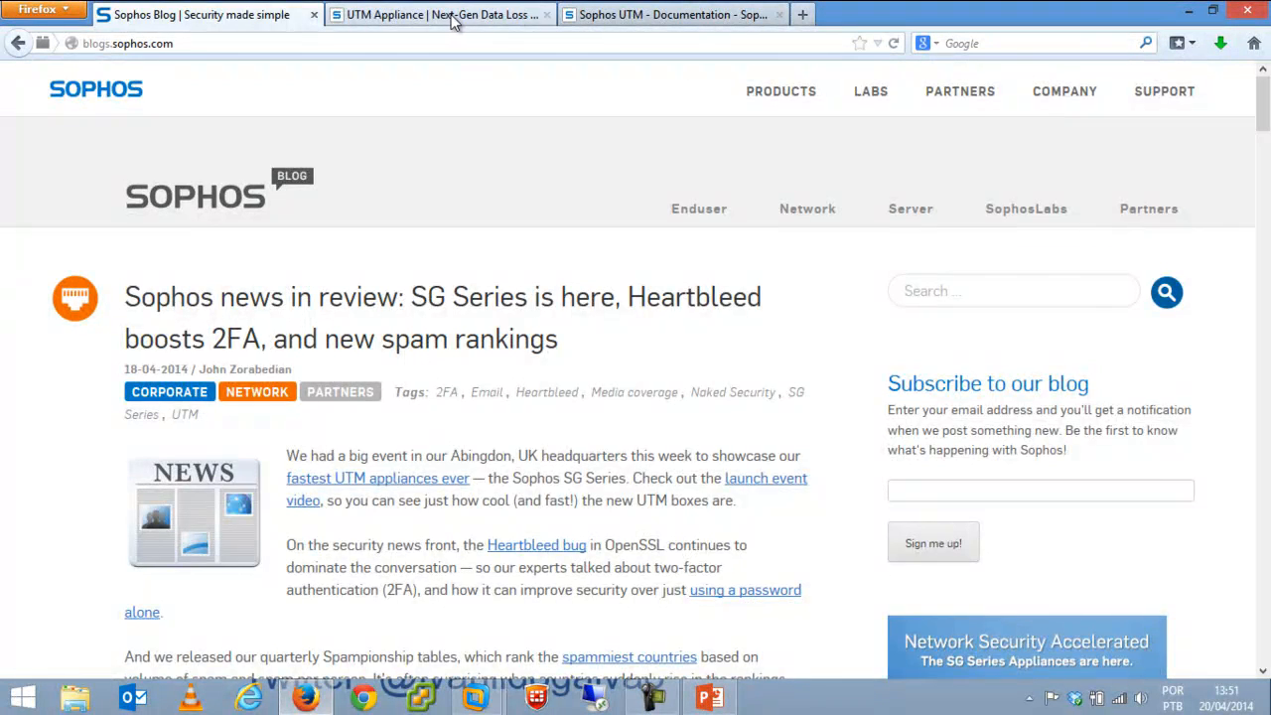
# Switch to the UTM appliance page, preview the SG Series video, and scroll to the Small UTM 100/110/120 specs.
pyautogui.click(447, 20)
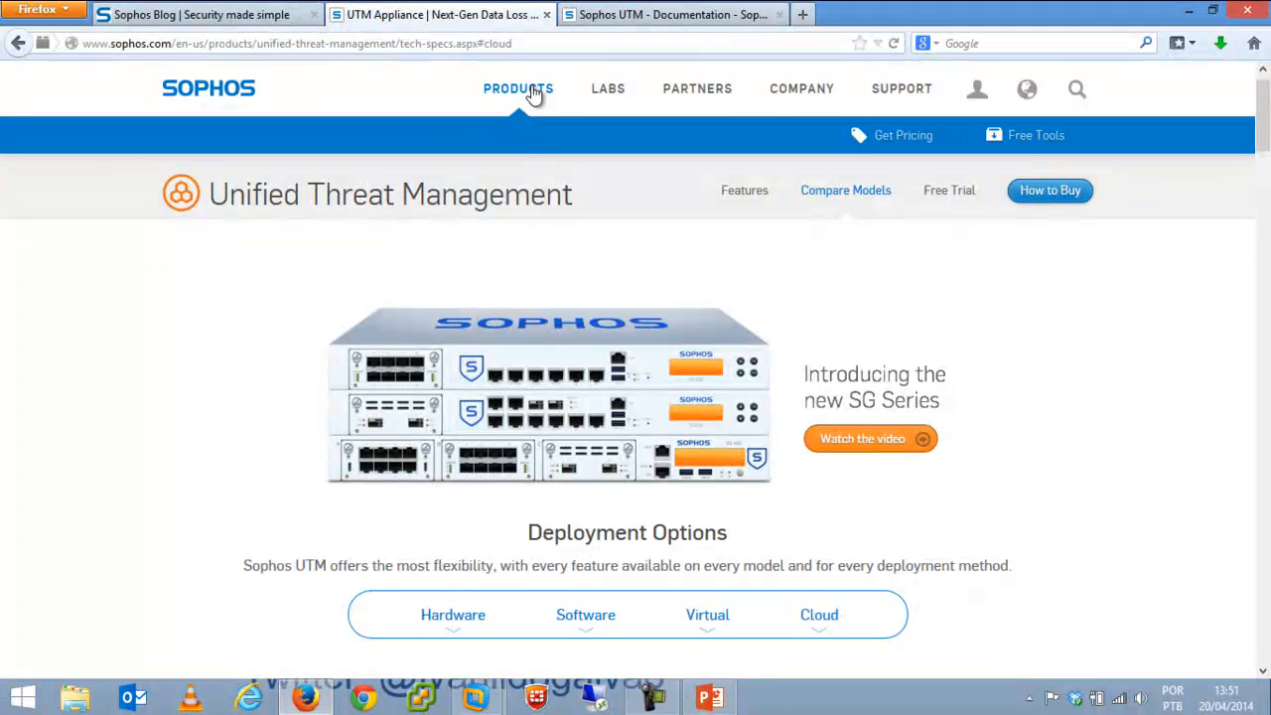
pyautogui.moveTo(536, 94)
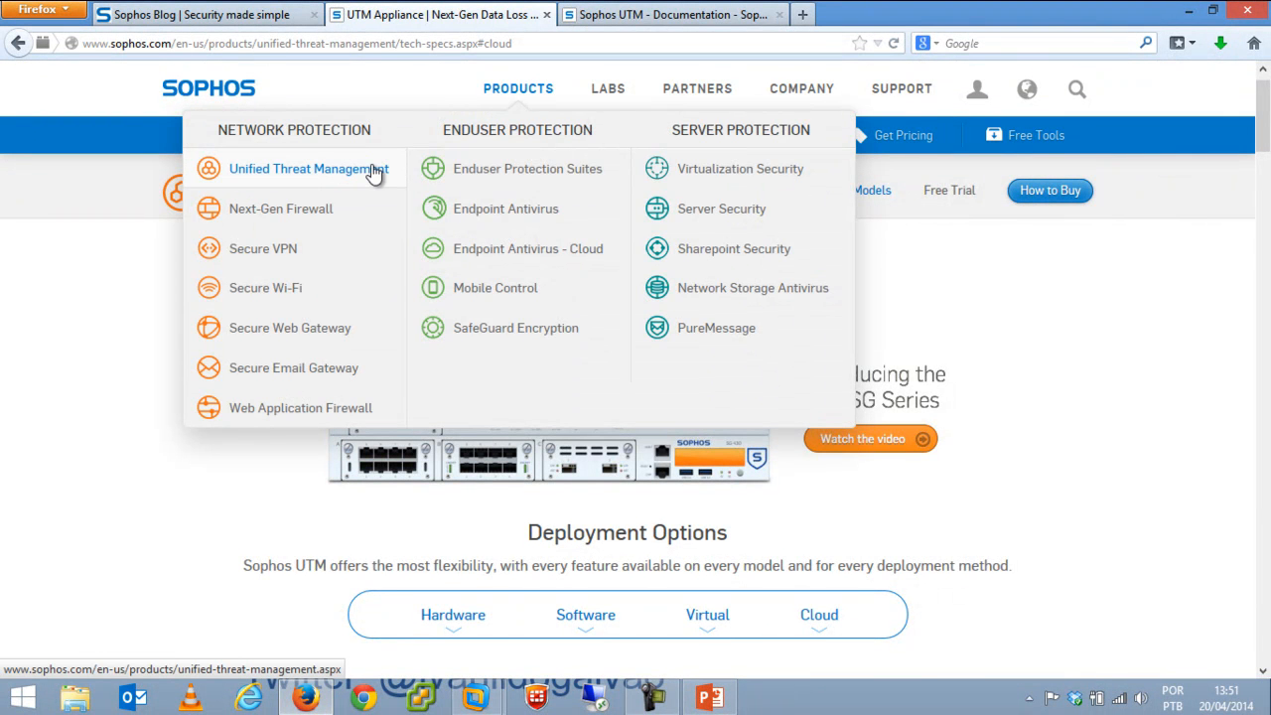
pyautogui.click(1085, 353)
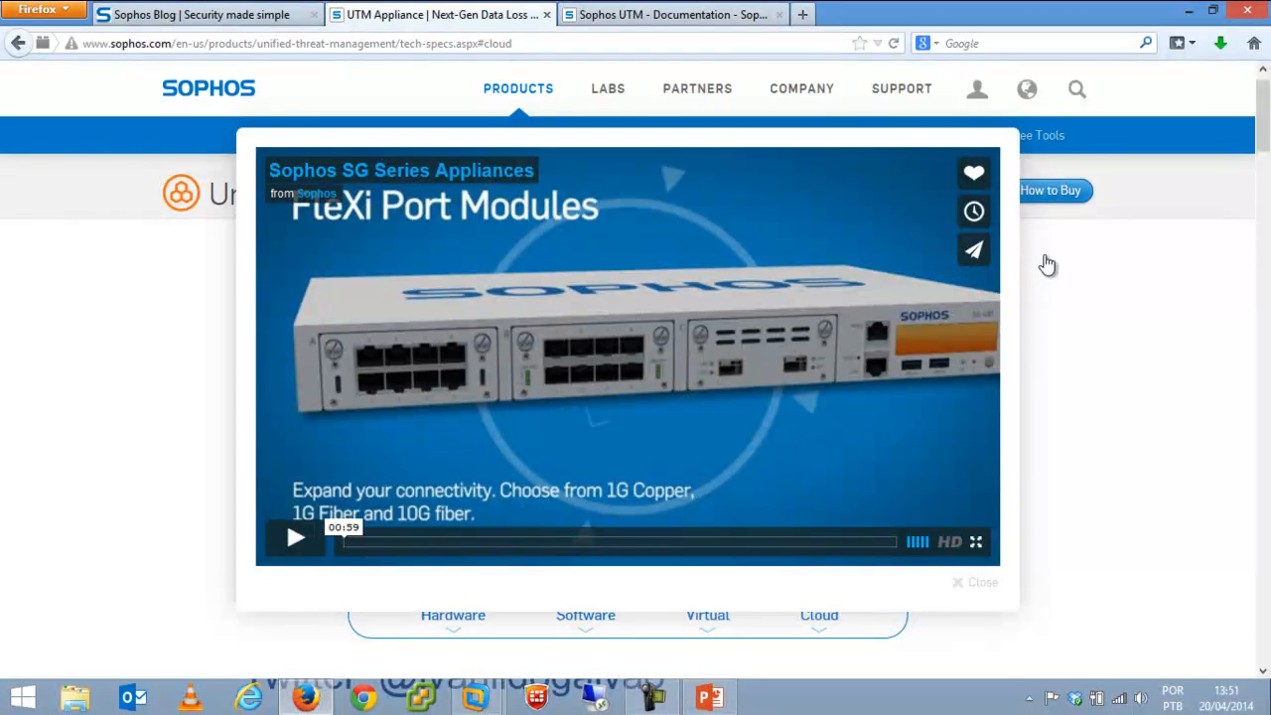
pyautogui.click(979, 583)
pyautogui.scroll(-5, 565, 408)
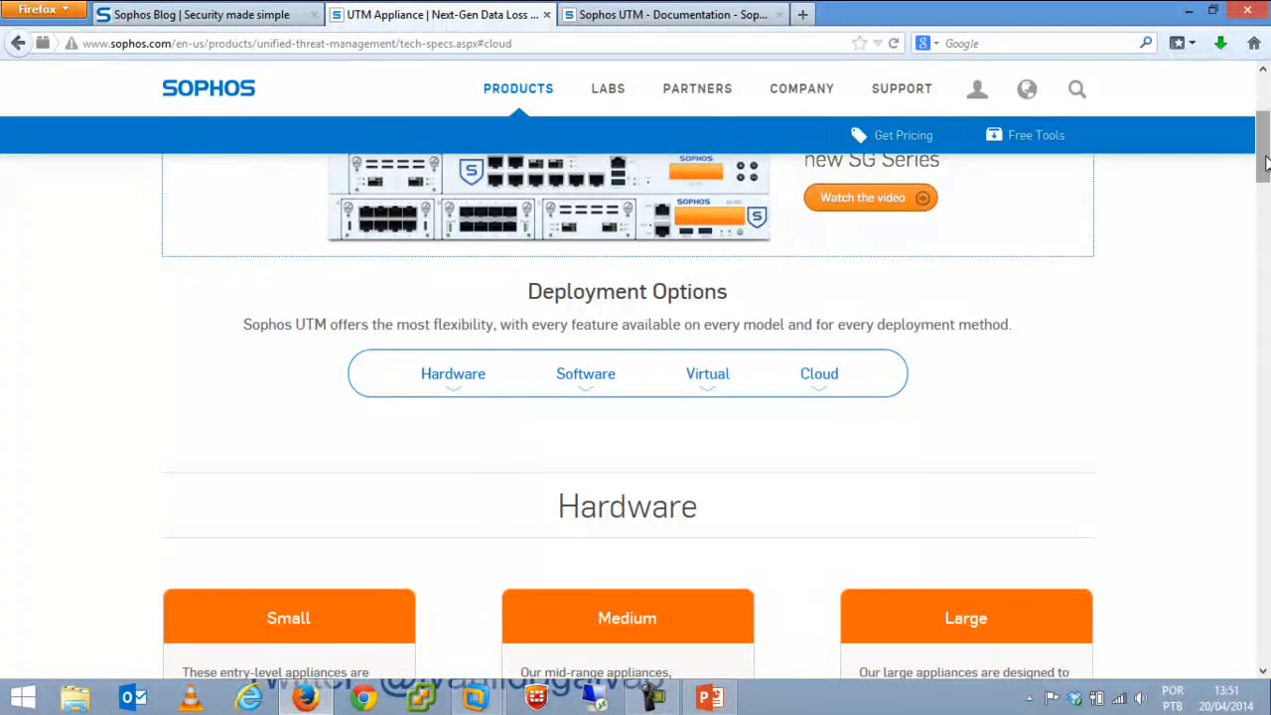
pyautogui.scroll(-7, 1265, 210)
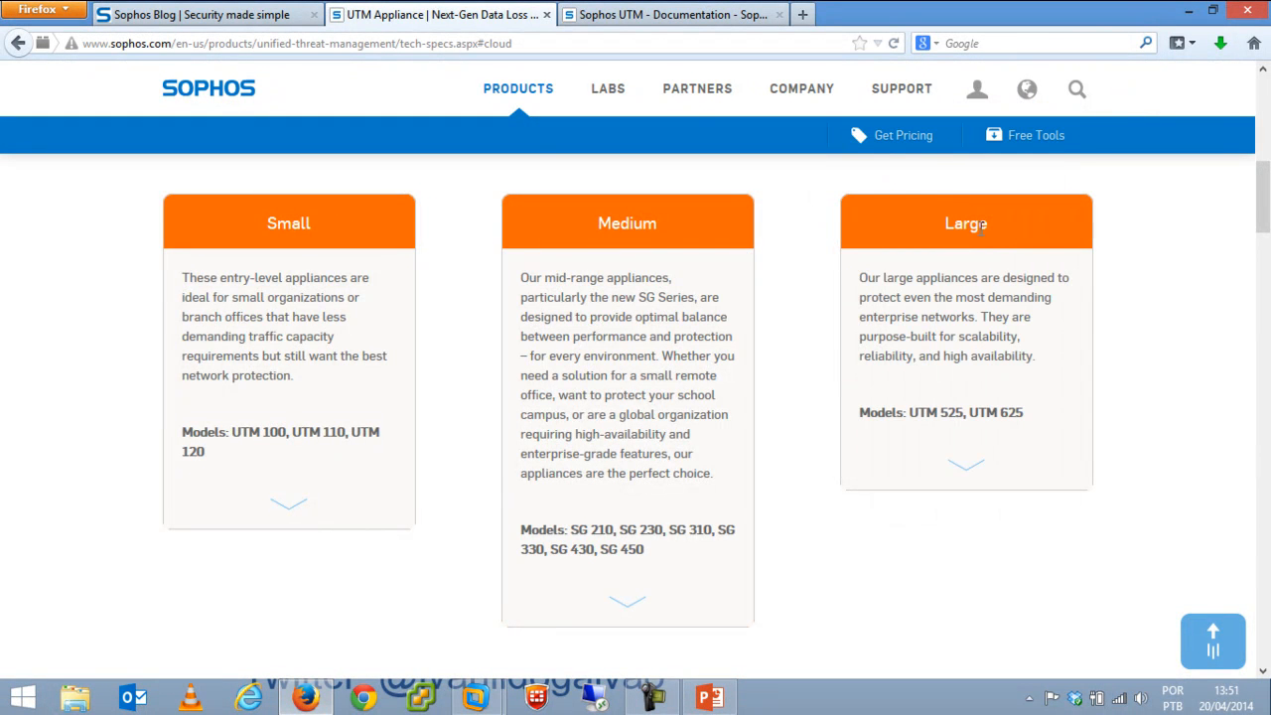
pyautogui.scroll(-7, 1267, 246)
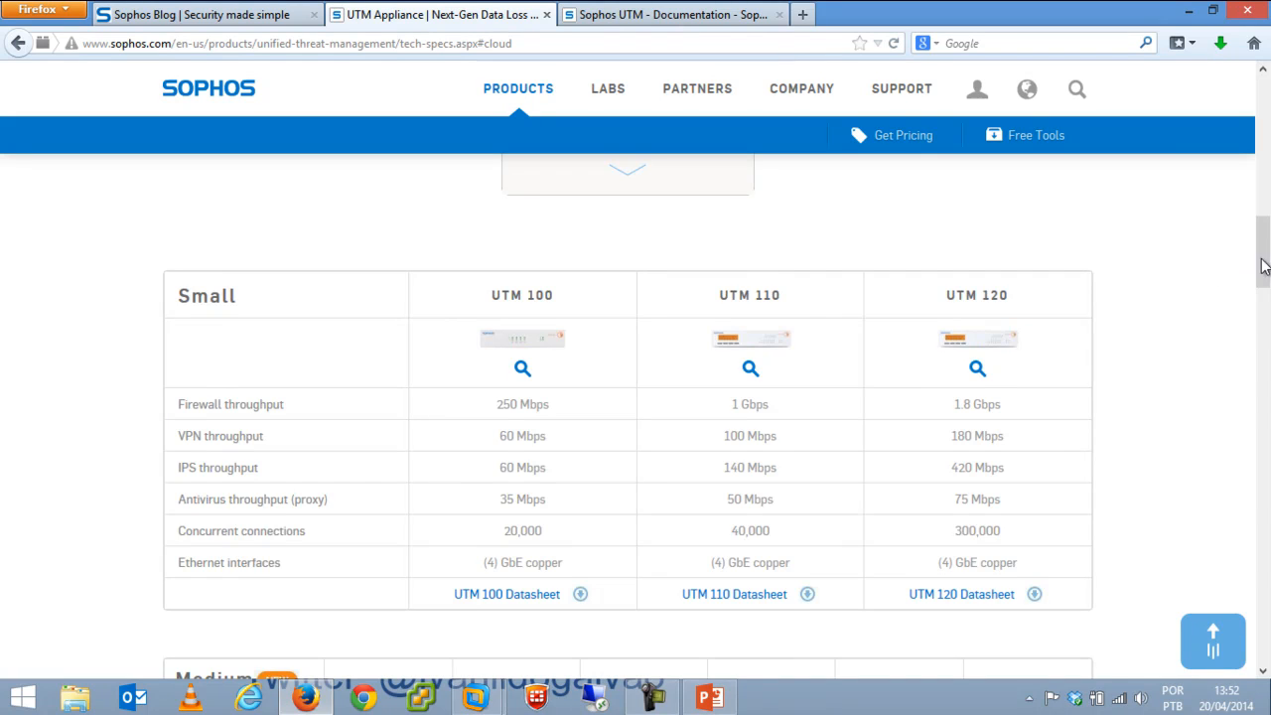
pyautogui.moveTo(1261, 264); pyautogui.dragTo(1268, 377)
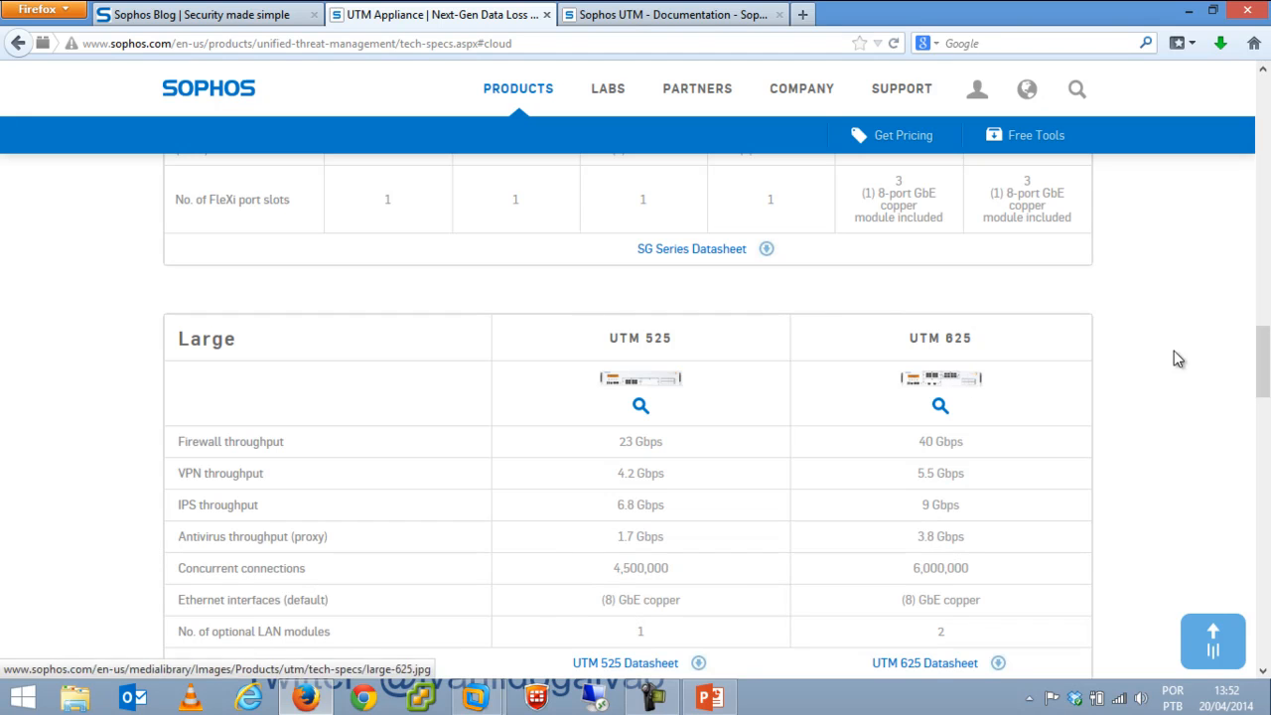
pyautogui.moveTo(1266, 372); pyautogui.dragTo(1267, 311)
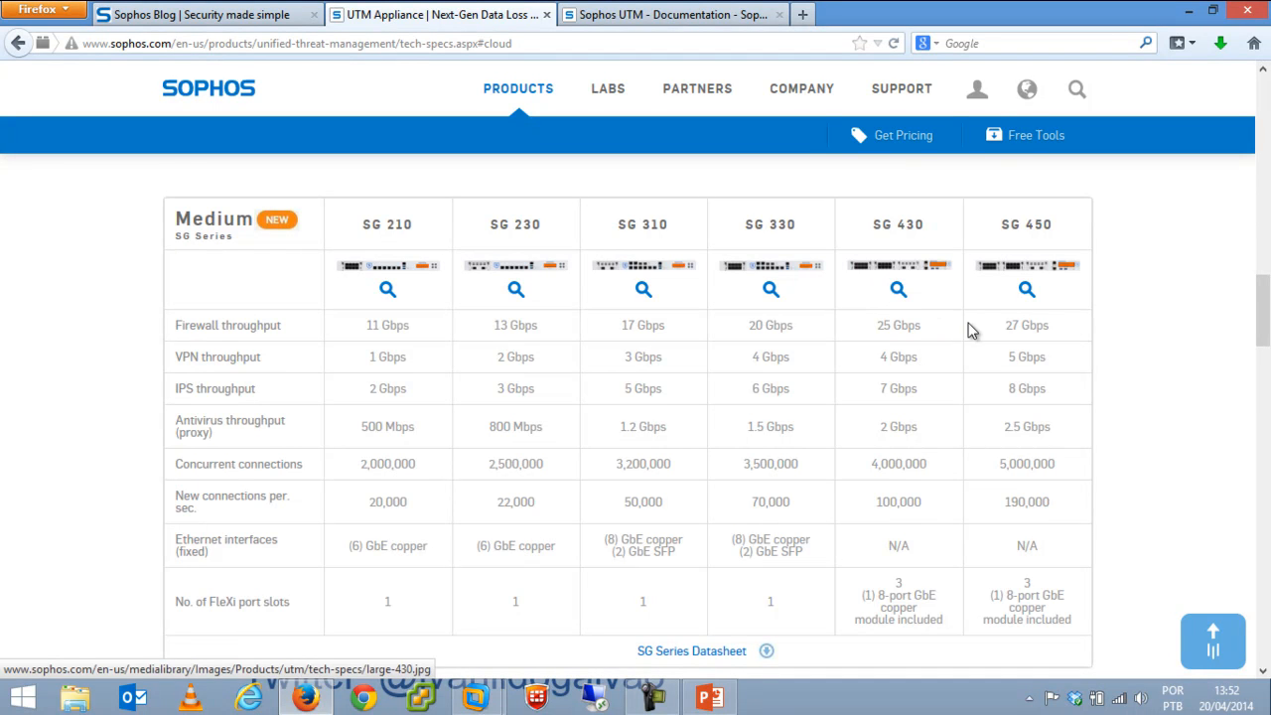
pyautogui.moveTo(1264, 318); pyautogui.dragTo(1267, 453)
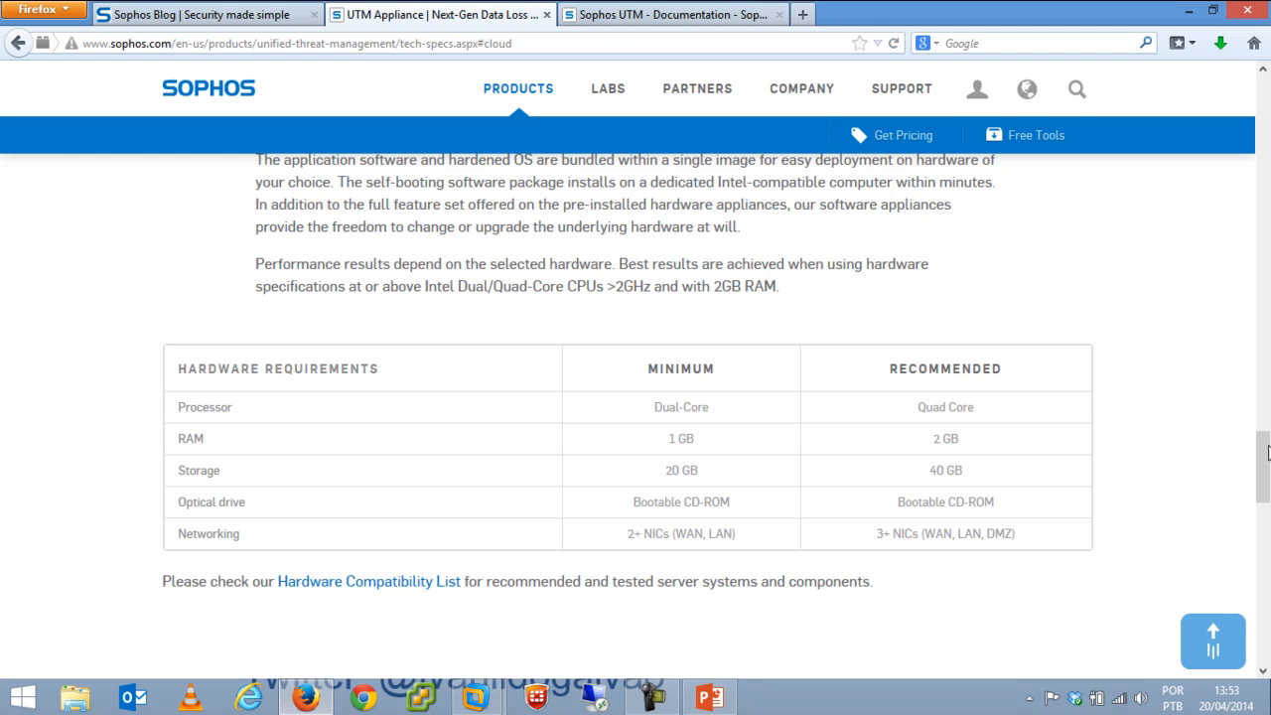
pyautogui.scroll(-1, 1268, 452)
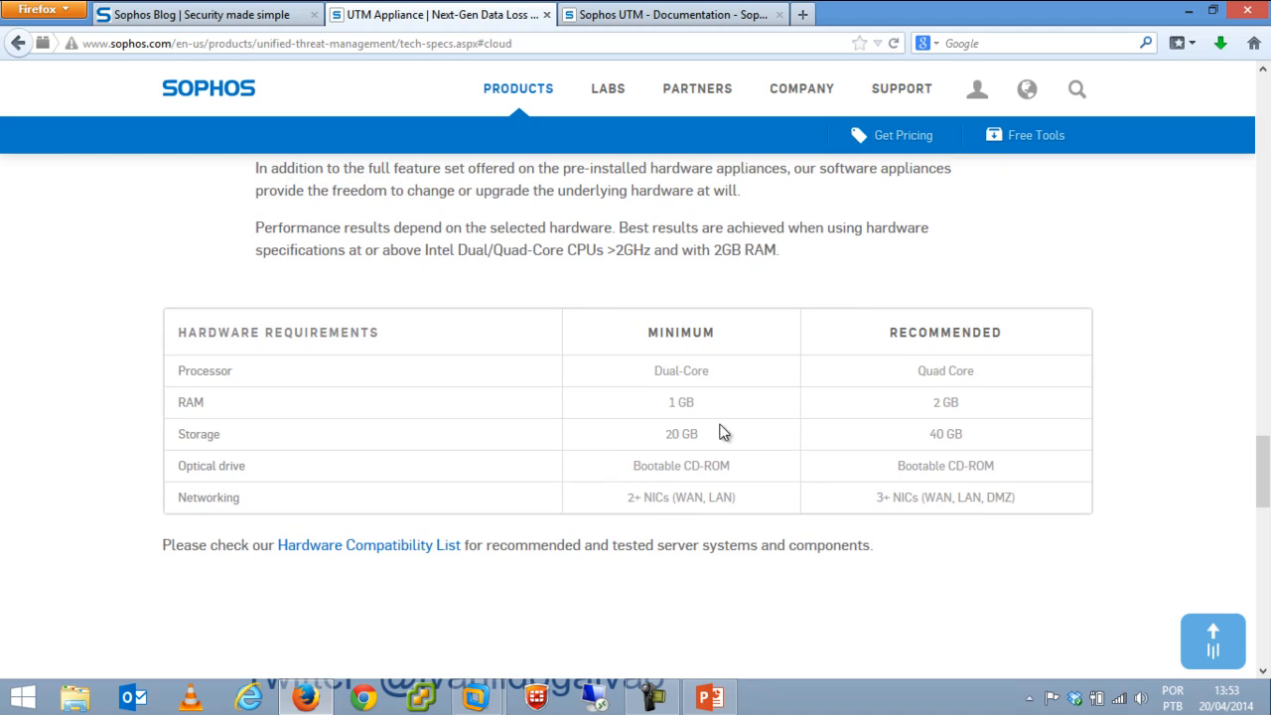
pyautogui.moveTo(1268, 458); pyautogui.dragTo(1268, 508)
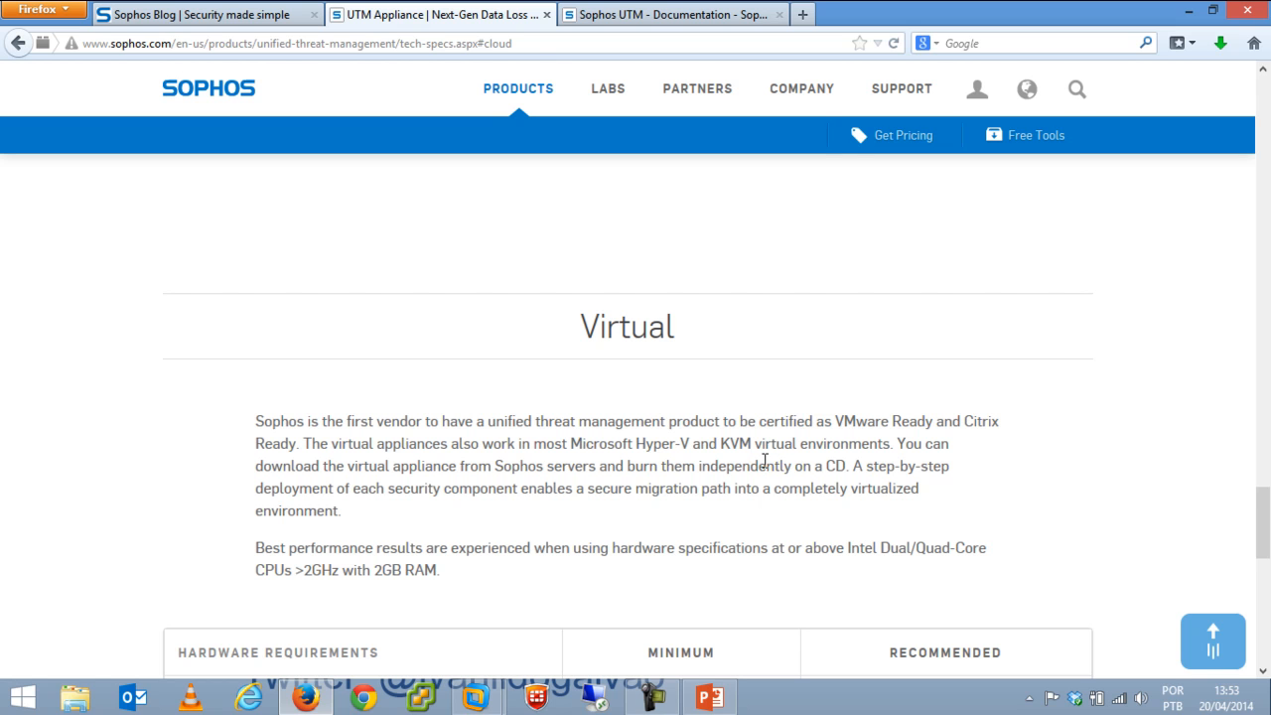
pyautogui.moveTo(1265, 515); pyautogui.dragTo(1266, 543)
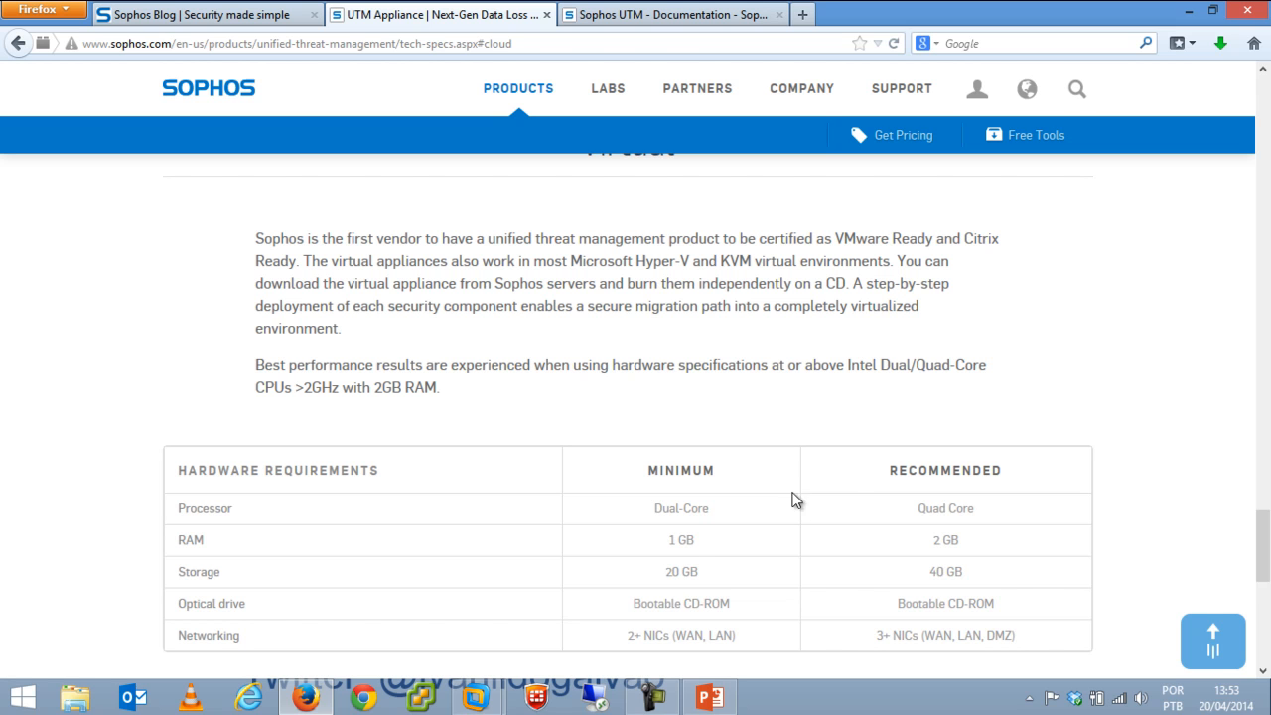
pyautogui.moveTo(1264, 564); pyautogui.dragTo(1263, 618)
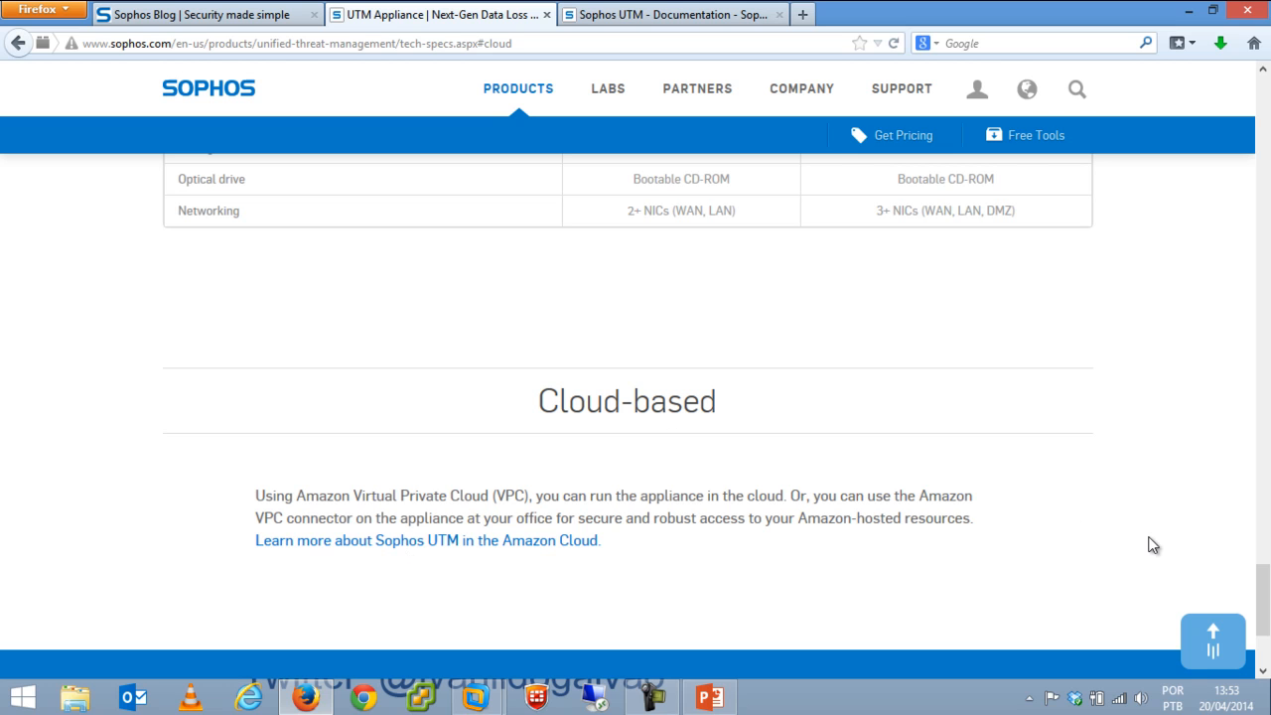
pyautogui.moveTo(1262, 598); pyautogui.dragTo(1255, 241)
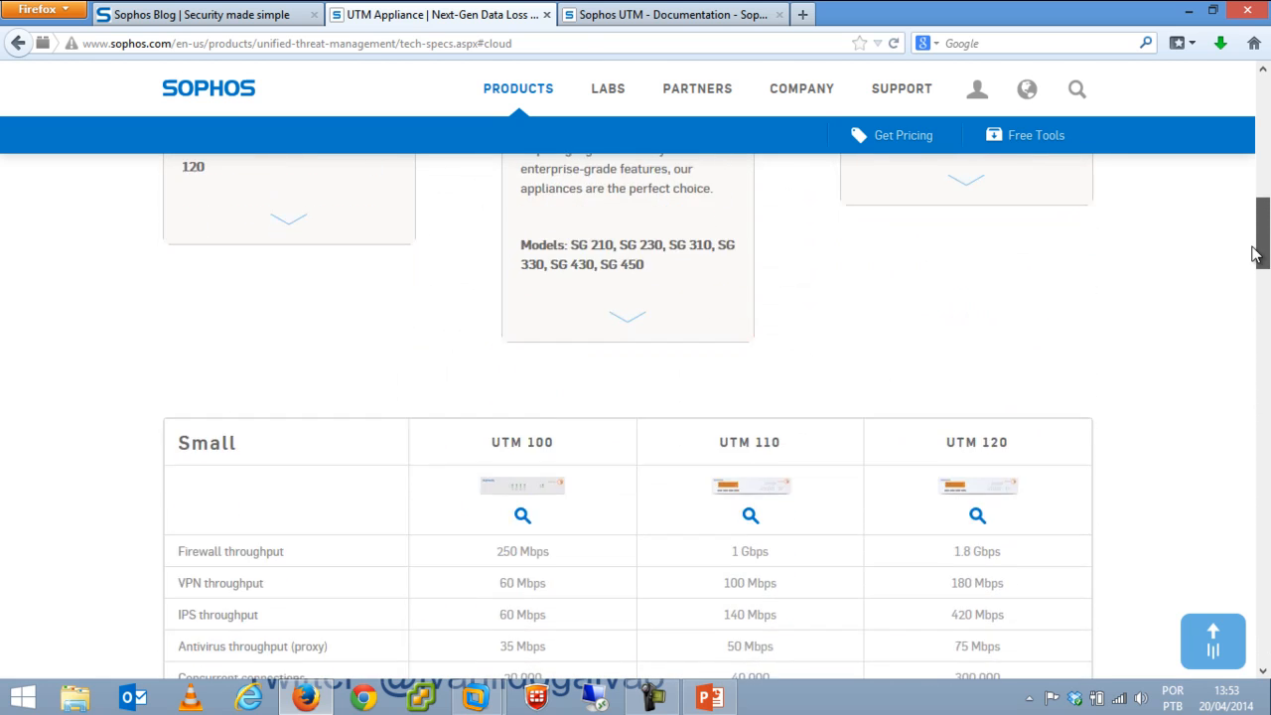
pyautogui.scroll(-3, 1256, 241)
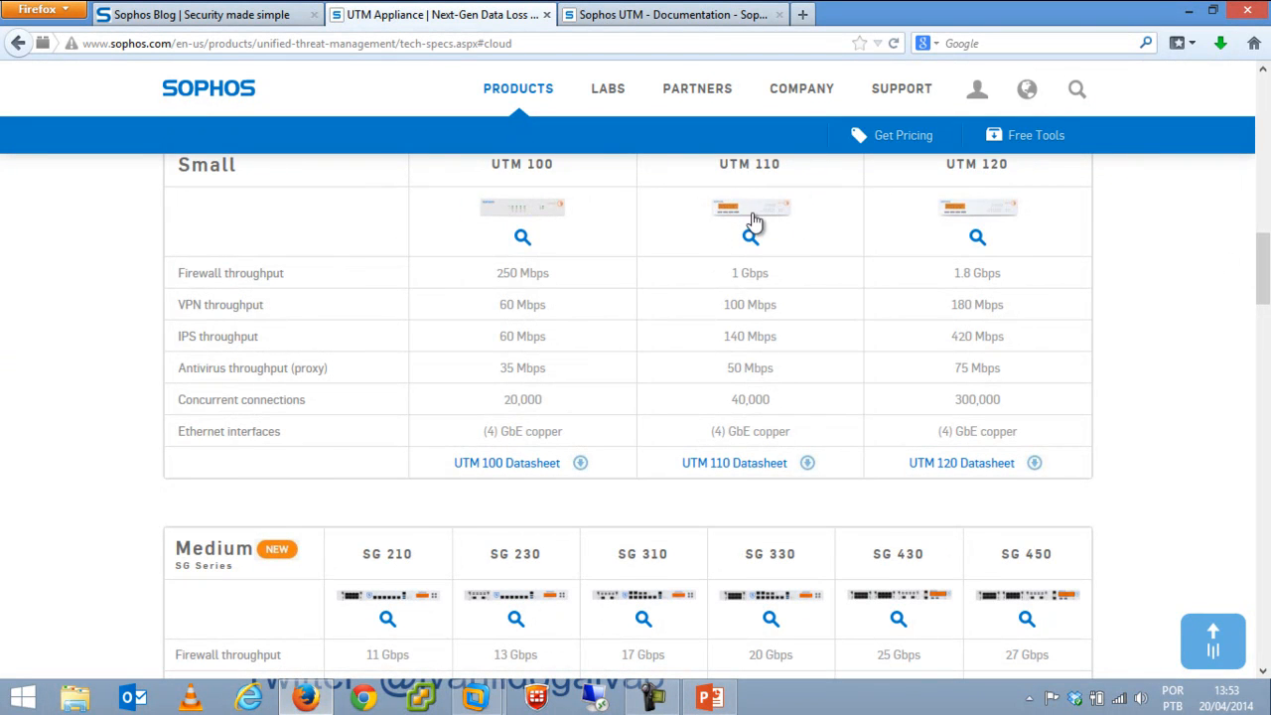
pyautogui.click(1265, 324)
pyautogui.moveTo(1265, 328); pyautogui.dragTo(1264, 300)
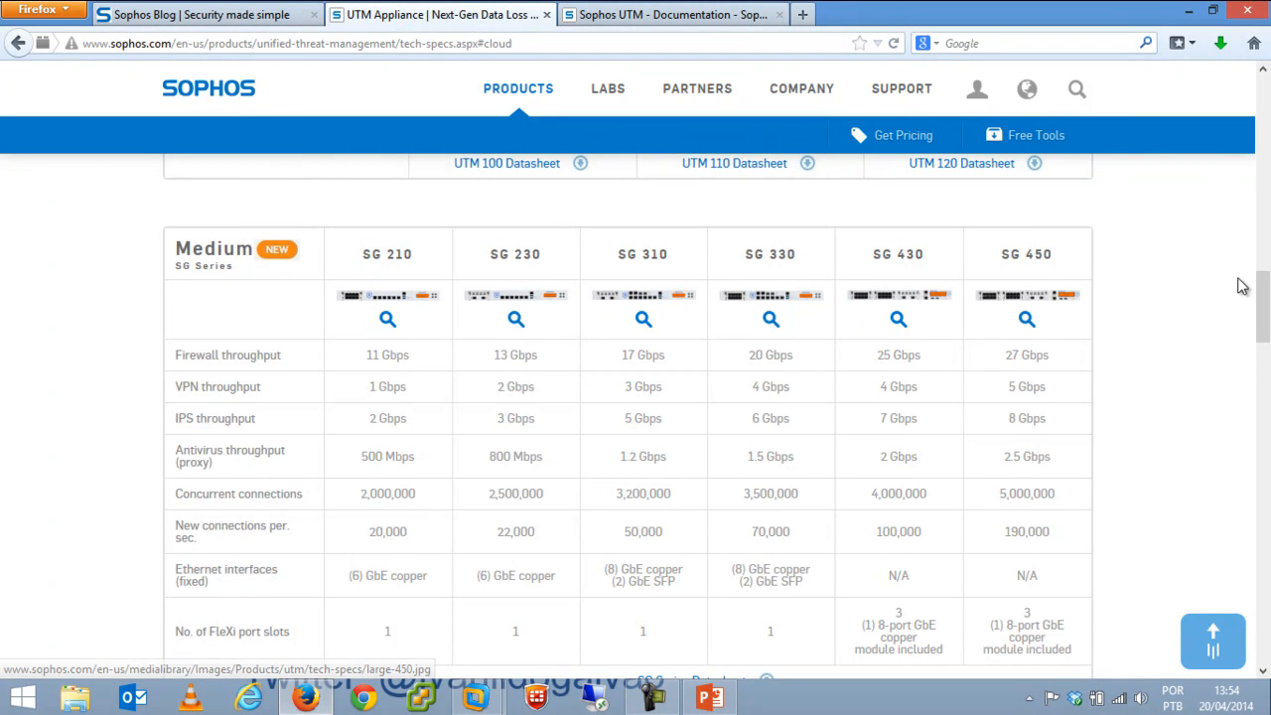
pyautogui.moveTo(1265, 298); pyautogui.dragTo(1266, 468)
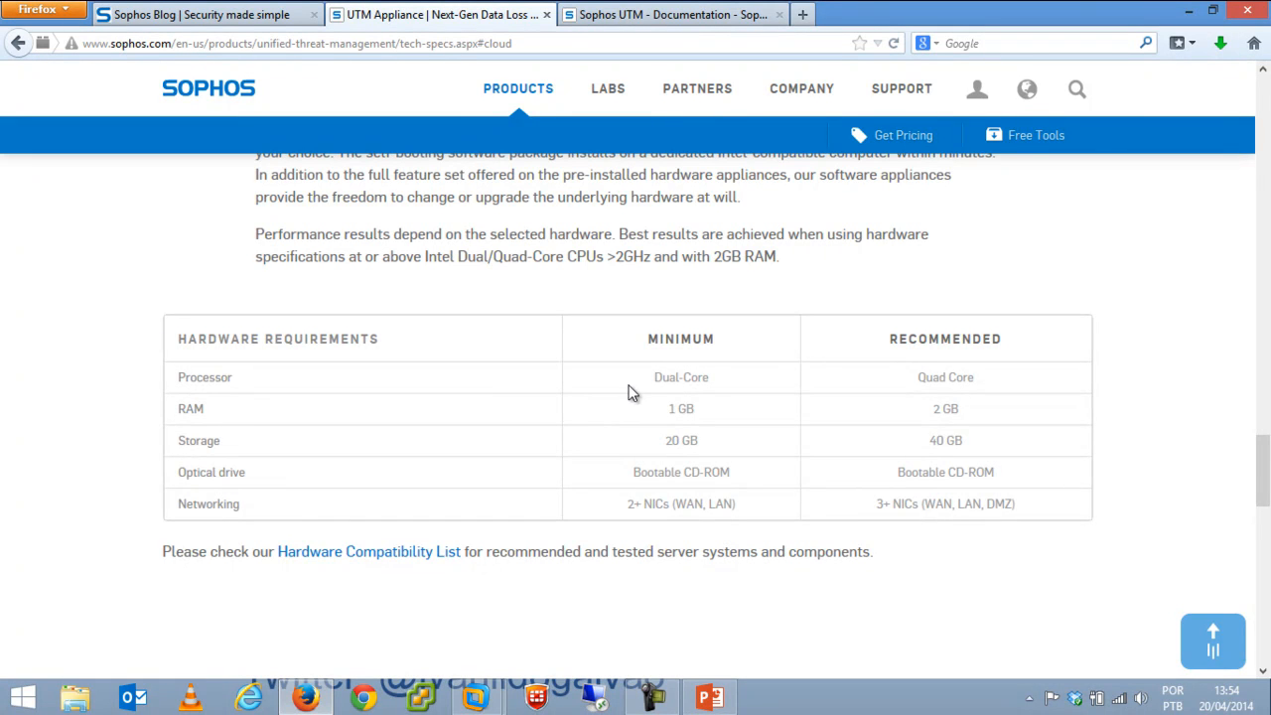
pyautogui.moveTo(1263, 475); pyautogui.dragTo(1263, 539)
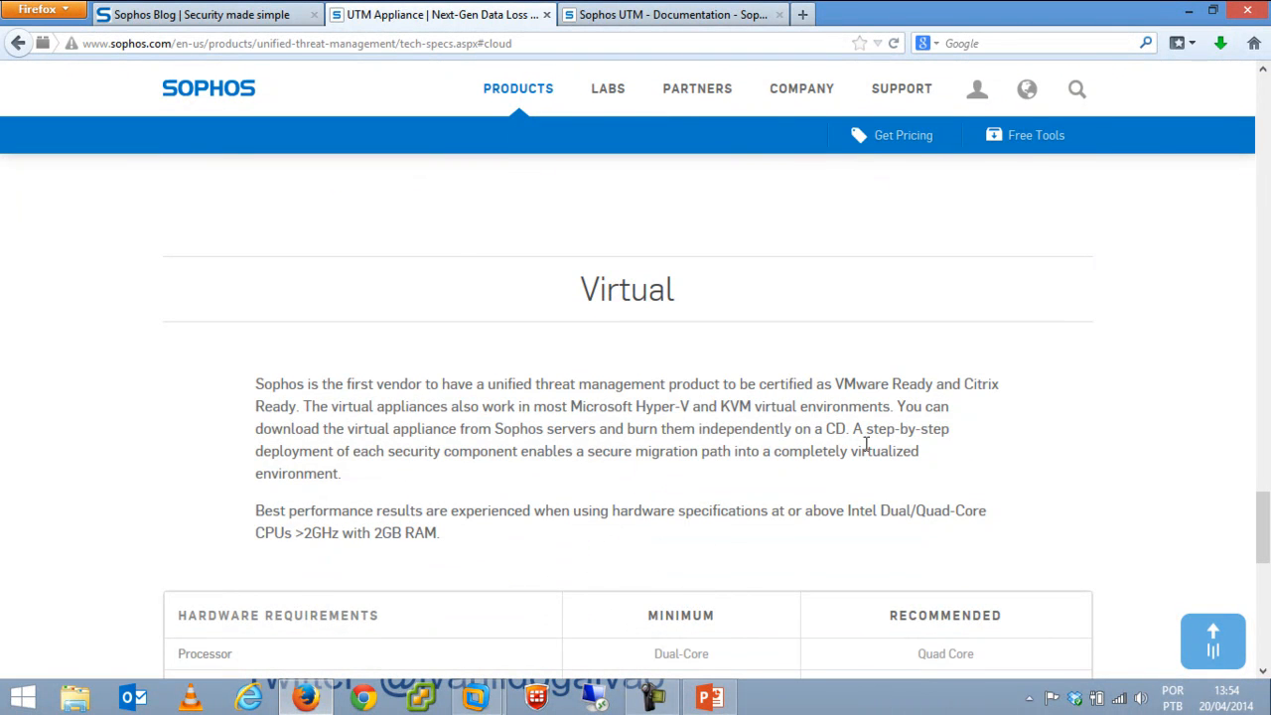
# Go to the Sophos UTM Documentation page and open the Administration guide 9.106 link.
pyautogui.click(643, 17)
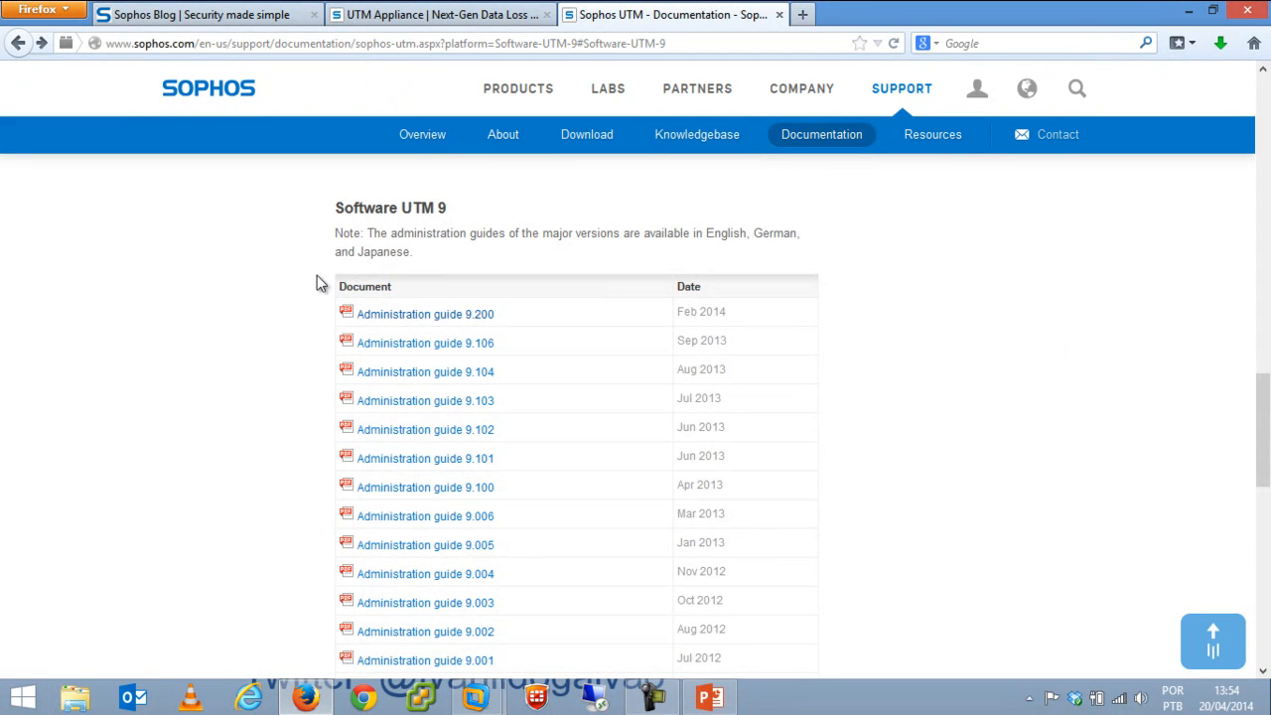
pyautogui.click(415, 343)
# Return to the UTM Appliance page and scroll back to its top.
pyautogui.click(488, 15)
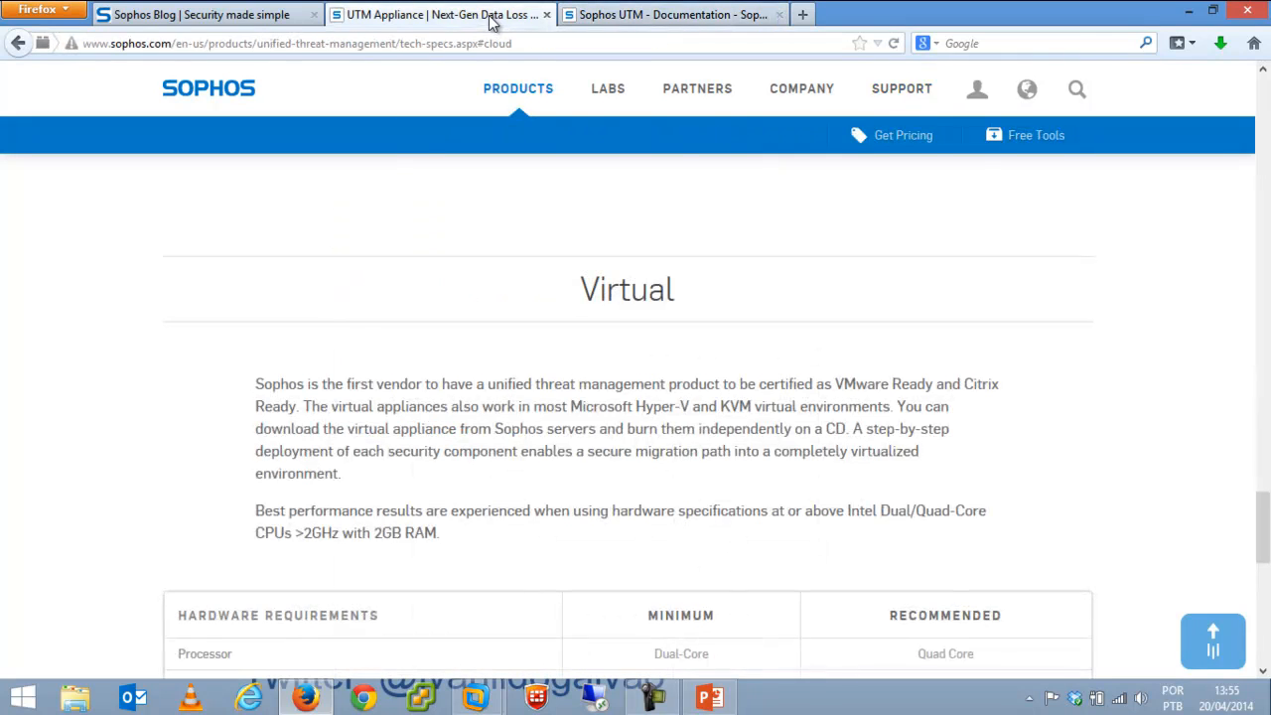
pyautogui.moveTo(1263, 526); pyautogui.dragTo(1264, 101)
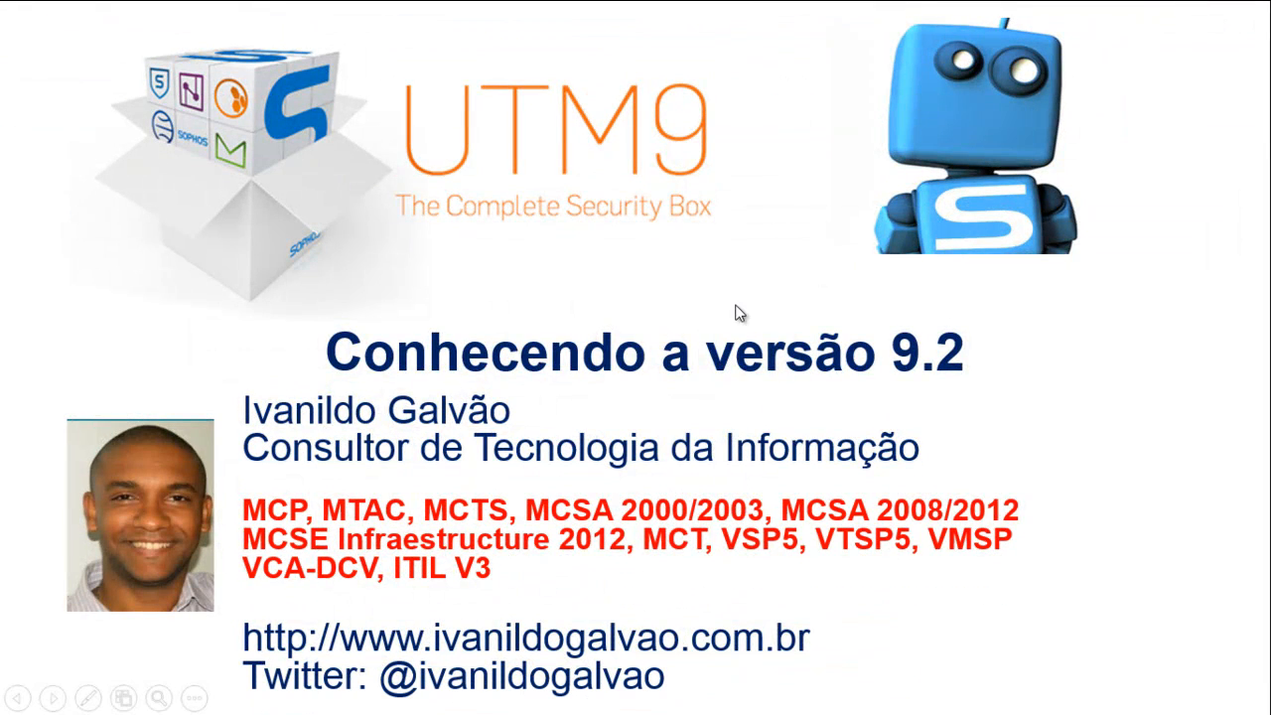
# Switch from the PowerPoint slideshow to VMware Workstation with Alt+Tab.
pyautogui.hotkey('alt', 'Tab')
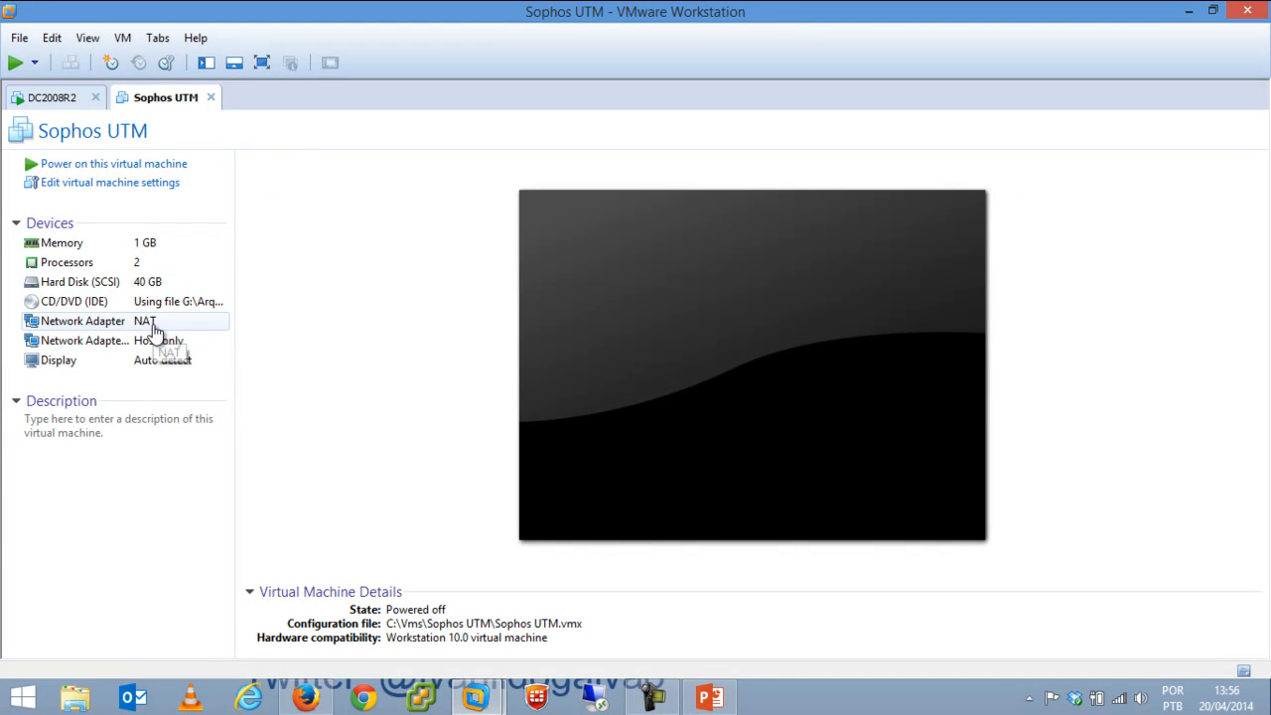
# Show the DC2008R2 VM's Windows desktop with its Cisco VPN Client and putty shortcuts.
pyautogui.click(54, 97)
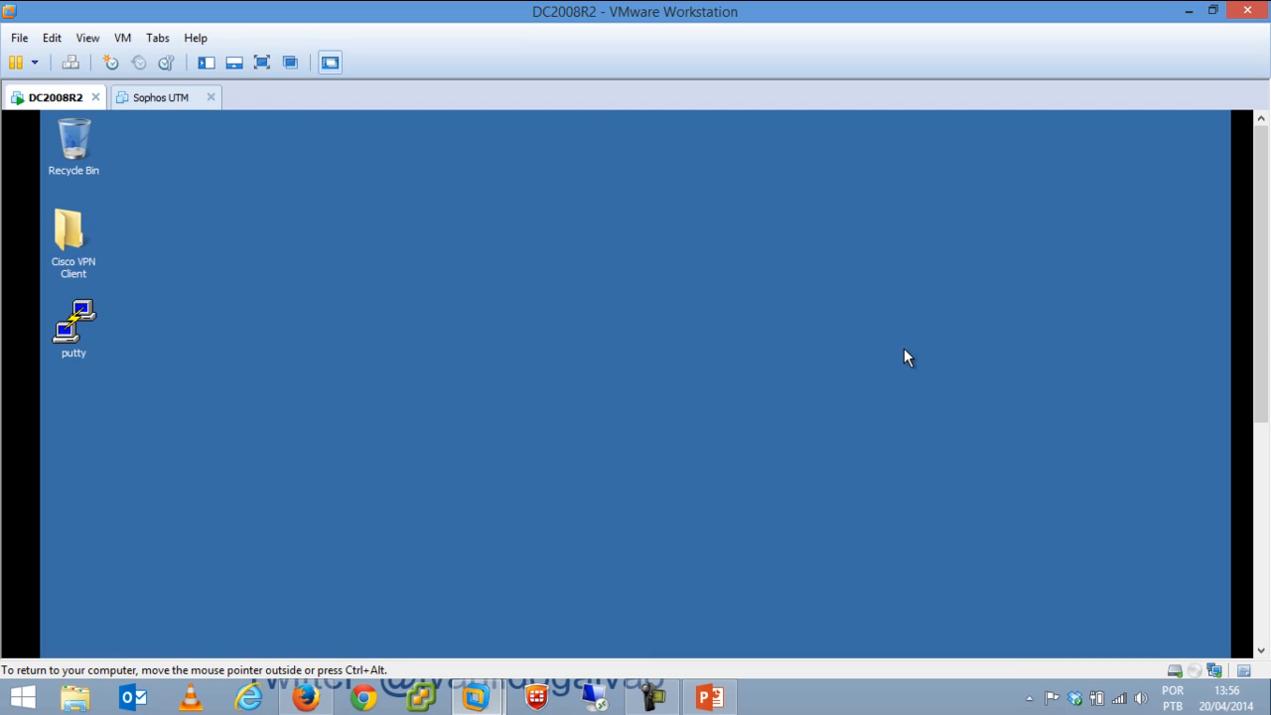
pyautogui.moveTo(1265, 323); pyautogui.dragTo(1194, 235)
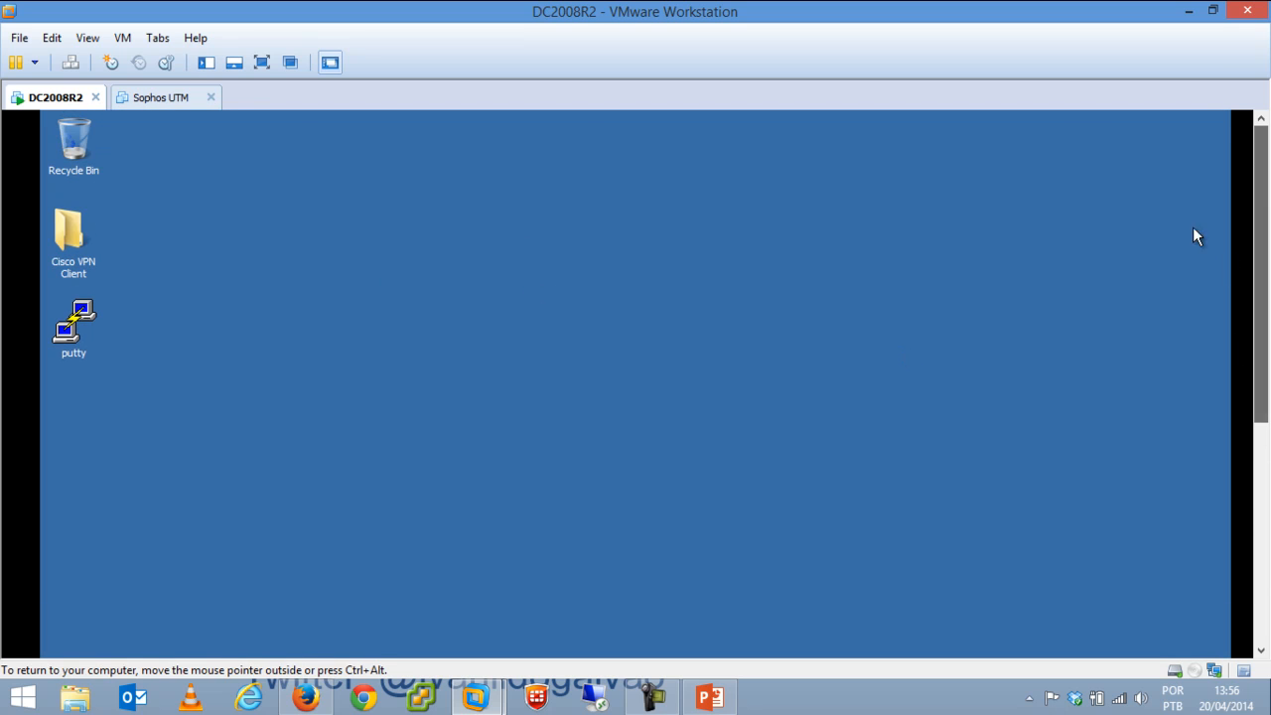
# Select the Sophos UTM VM and power it on.
pyautogui.click(145, 104)
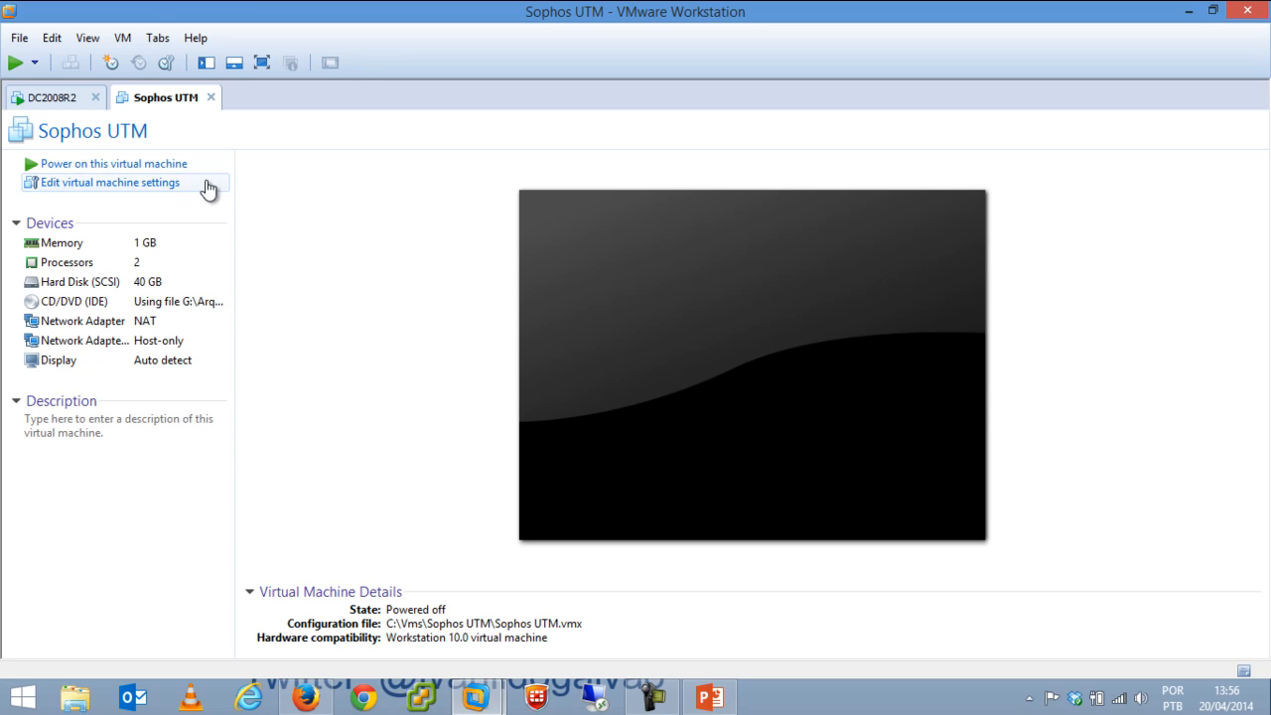
pyautogui.click(172, 167)
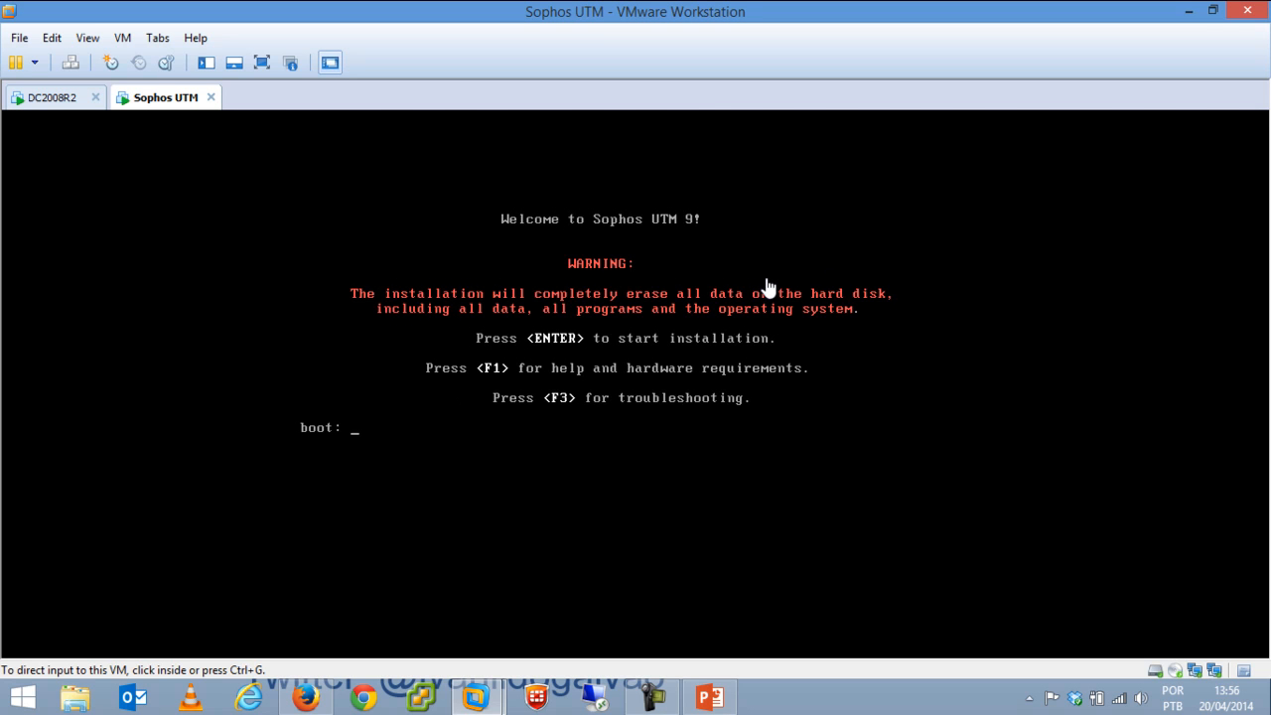
# Boot the Sophos UTM 9.2 installer and choose Start on its Introduction screen.
pyautogui.click(810, 424)
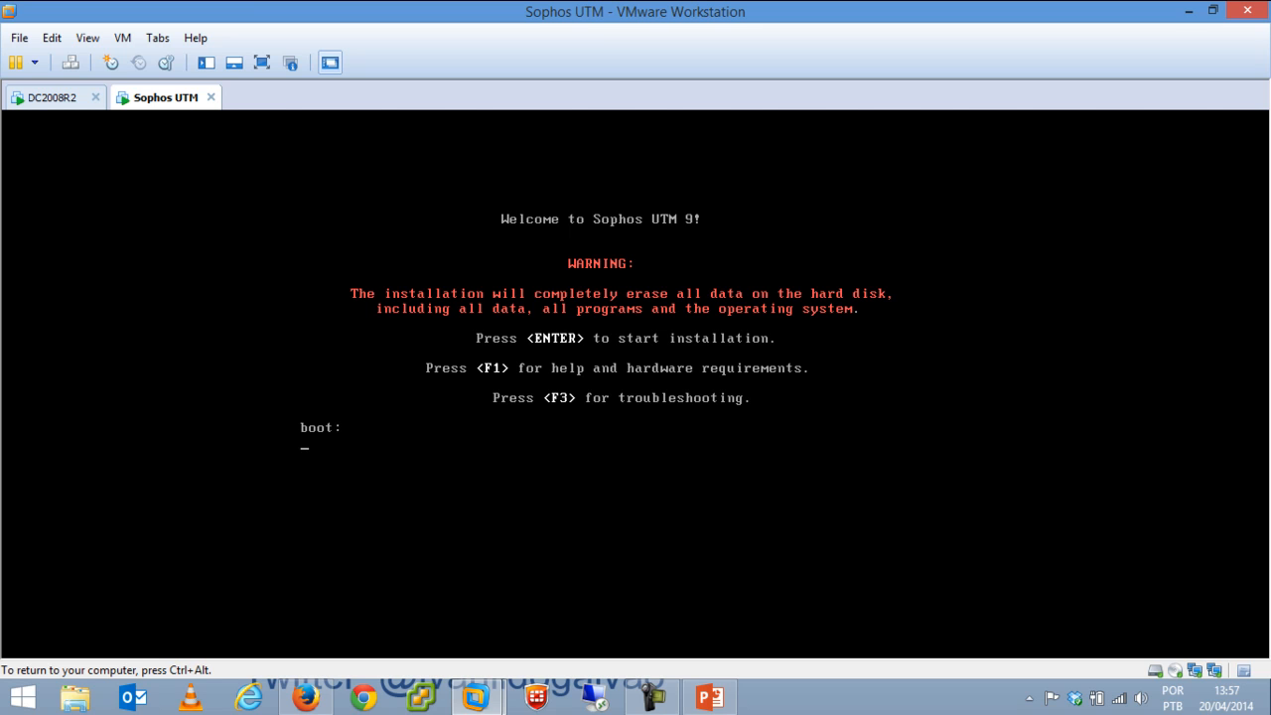
pyautogui.hotkey('ctrl', 'alt')
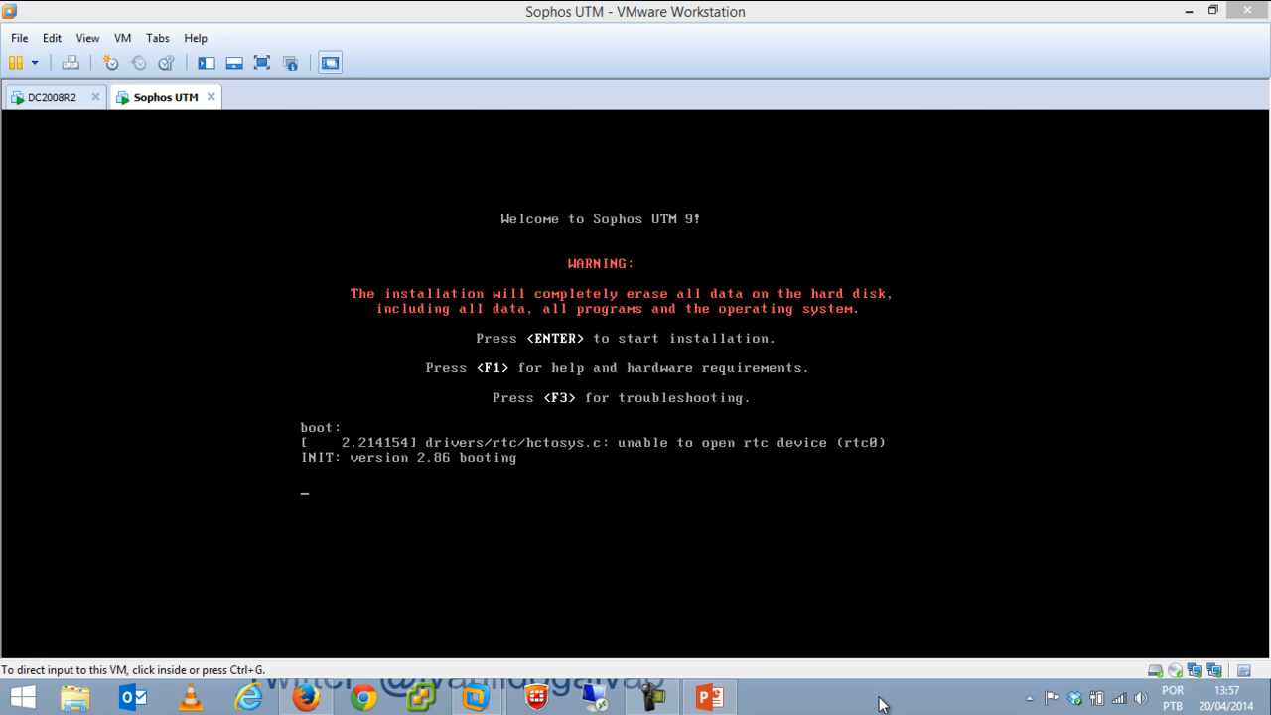
pyautogui.click(802, 430)
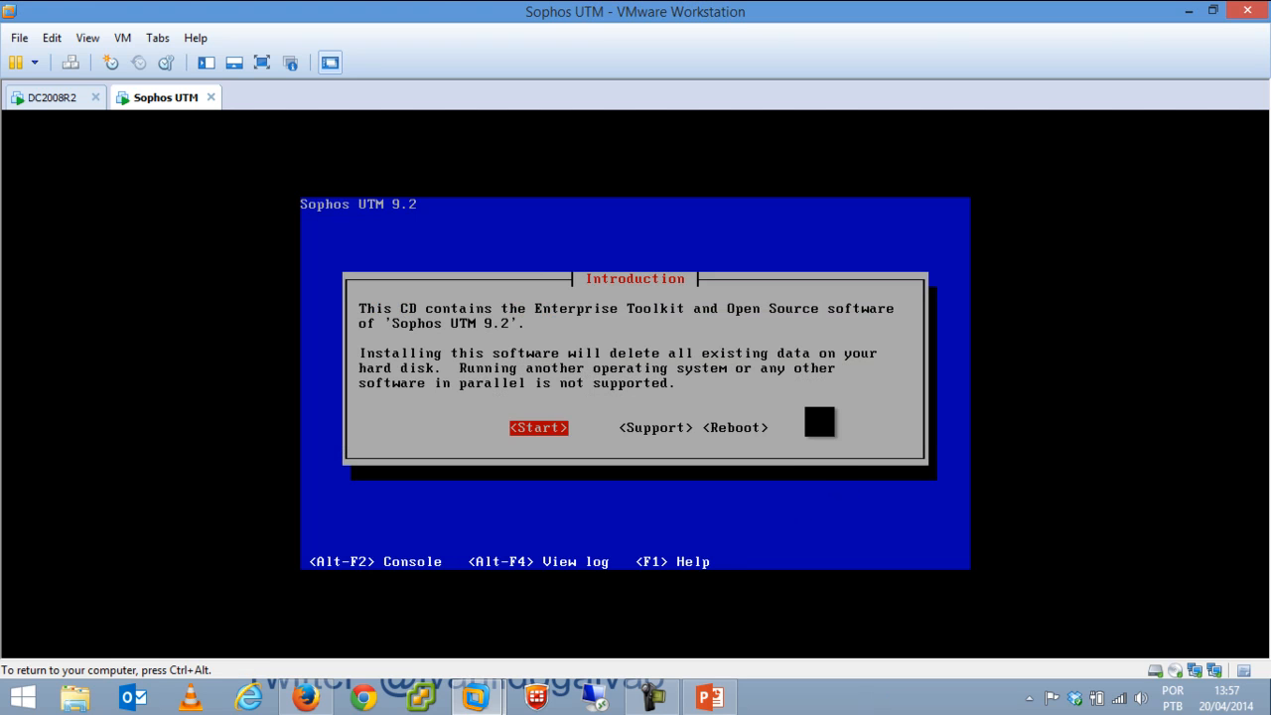
pyautogui.press('Right')
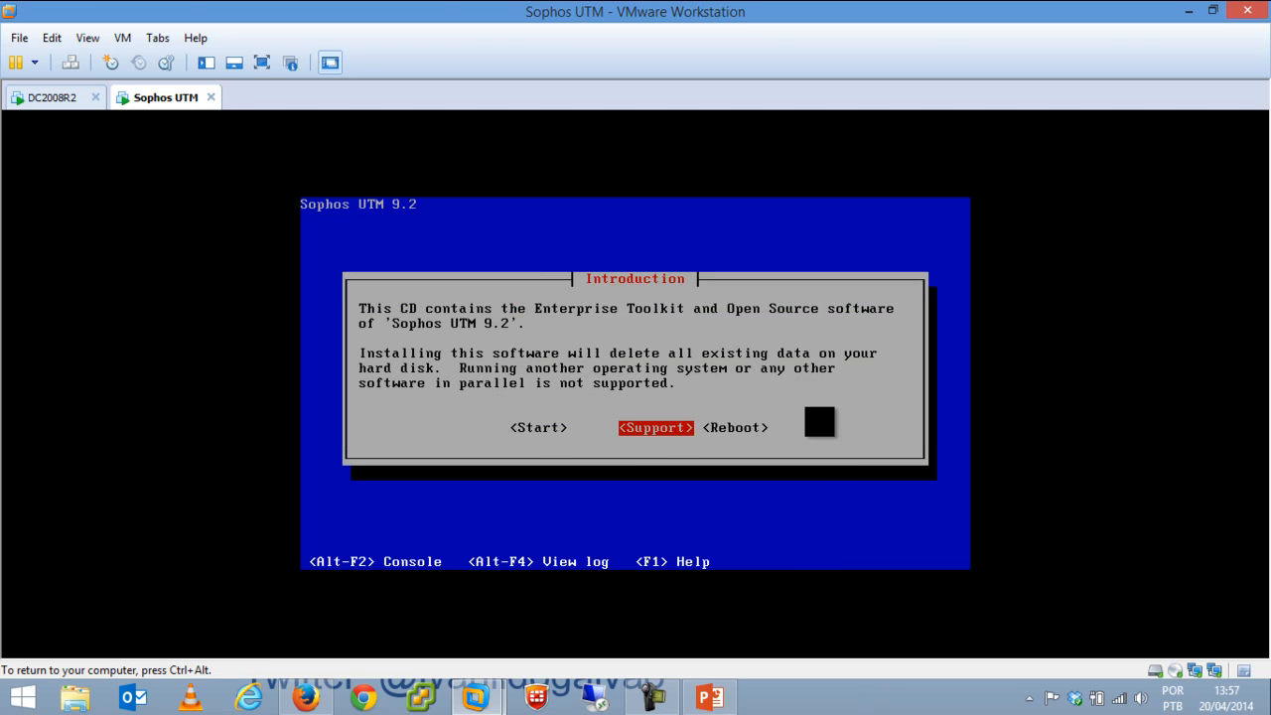
pyautogui.press('Left')
pyautogui.press('Return')
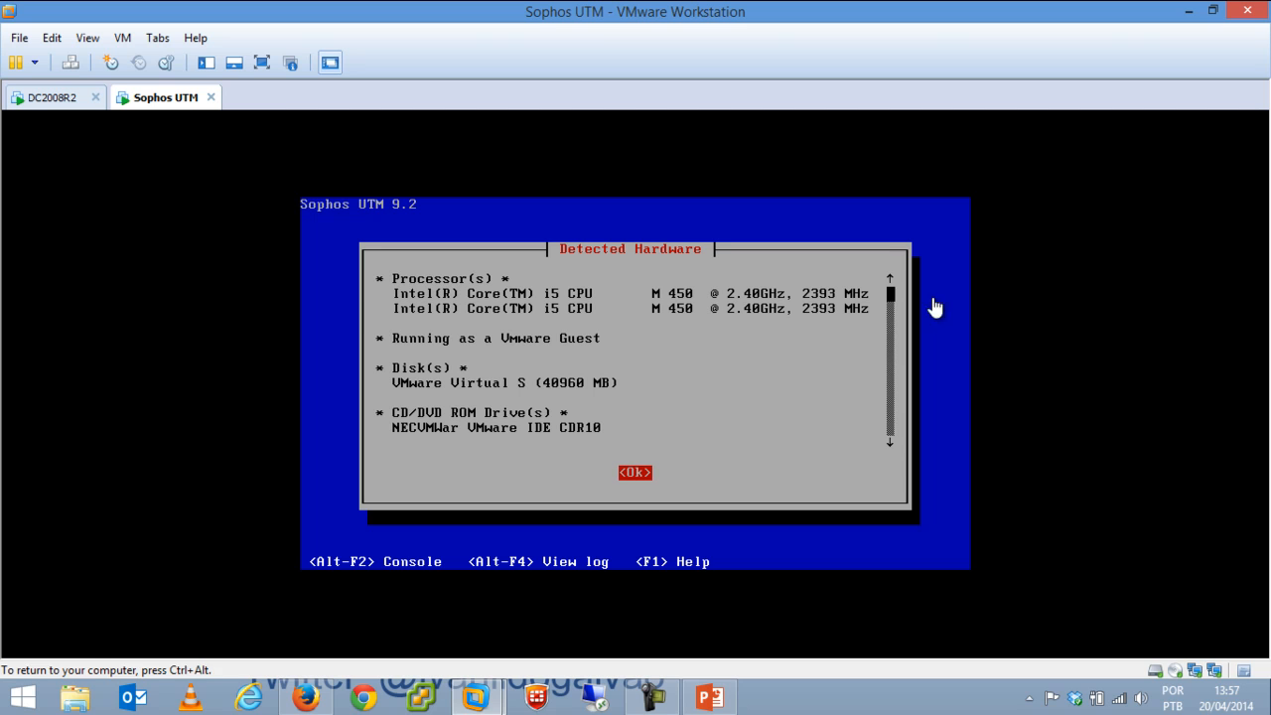
# Review the detected processor and network cards, then accept the hardware list.
pyautogui.click(893, 312)
pyautogui.press('Tab')
pyautogui.press('Down')
pyautogui.press('Down')
pyautogui.press('Down')
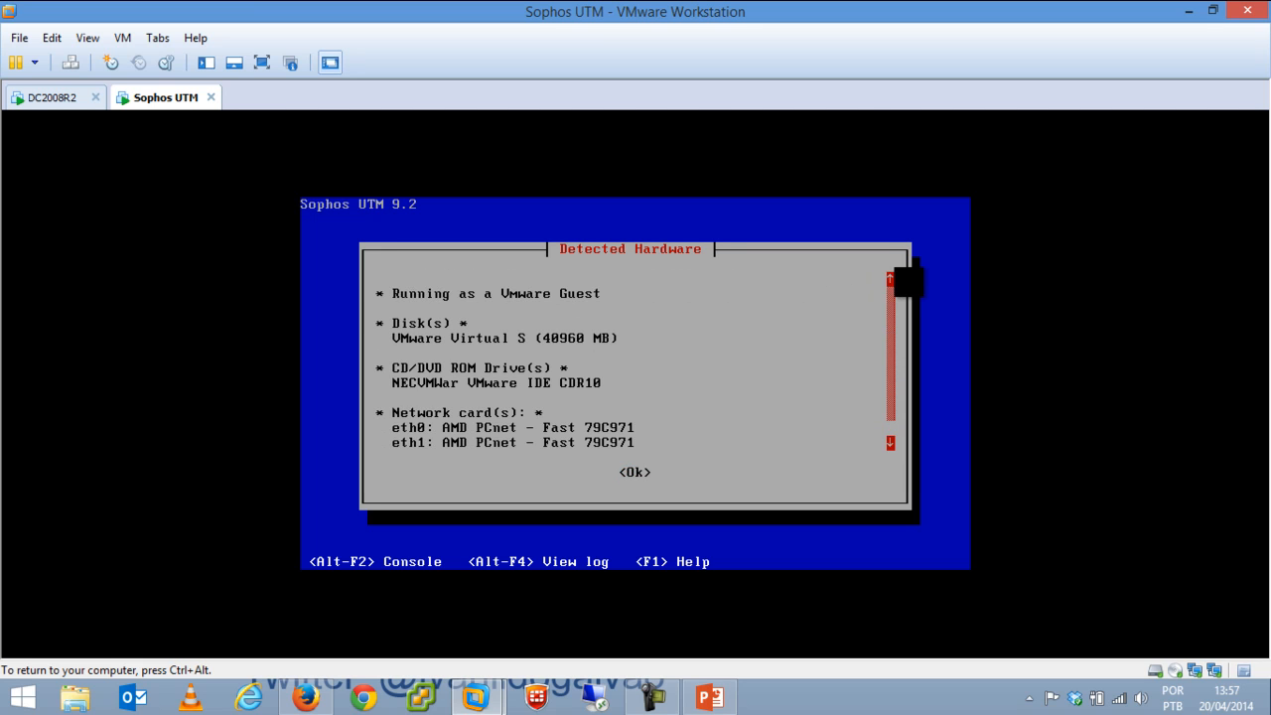
pyautogui.press('Up')
pyautogui.press('Up')
pyautogui.press('Up')
pyautogui.press('Down')
pyautogui.press('Down')
pyautogui.press('Down')
pyautogui.press('Up')
pyautogui.press('Down')
pyautogui.press('Up')
pyautogui.press('Up')
pyautogui.press('Up')
pyautogui.press('Tab')
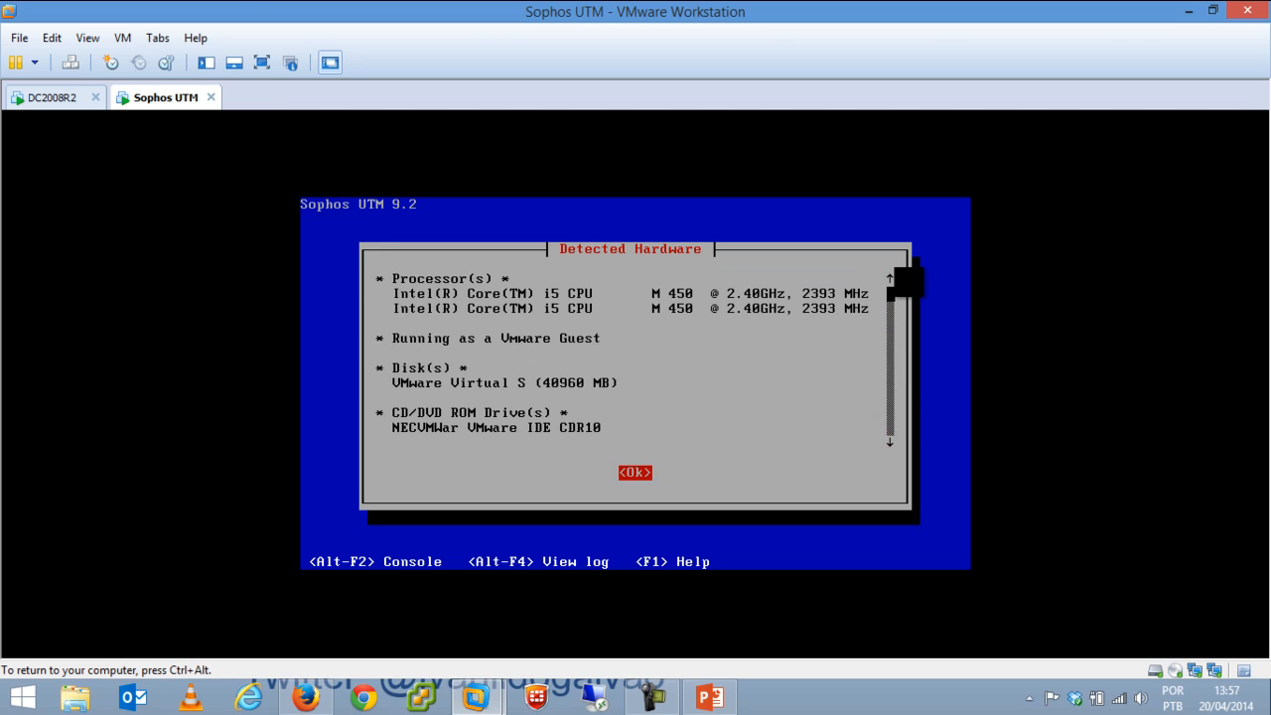
pyautogui.press('Return')
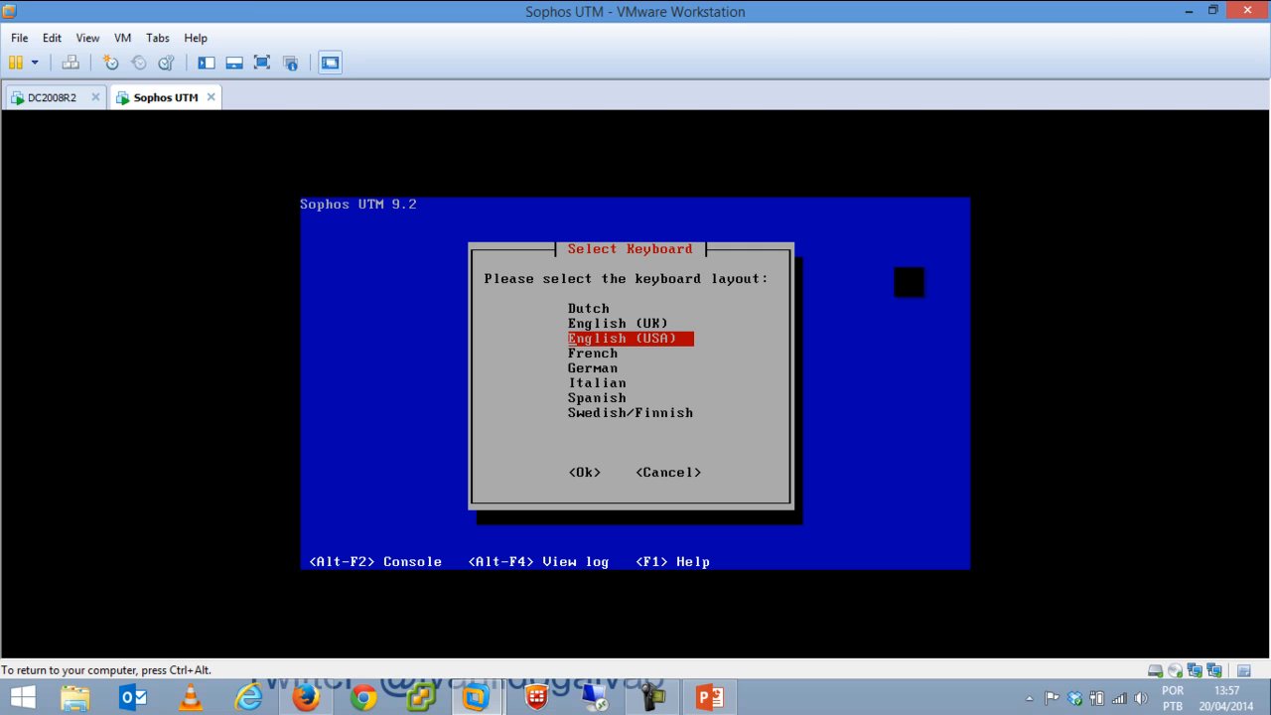
# Keep English (USA) as the keyboard layout.
pyautogui.press('Tab')
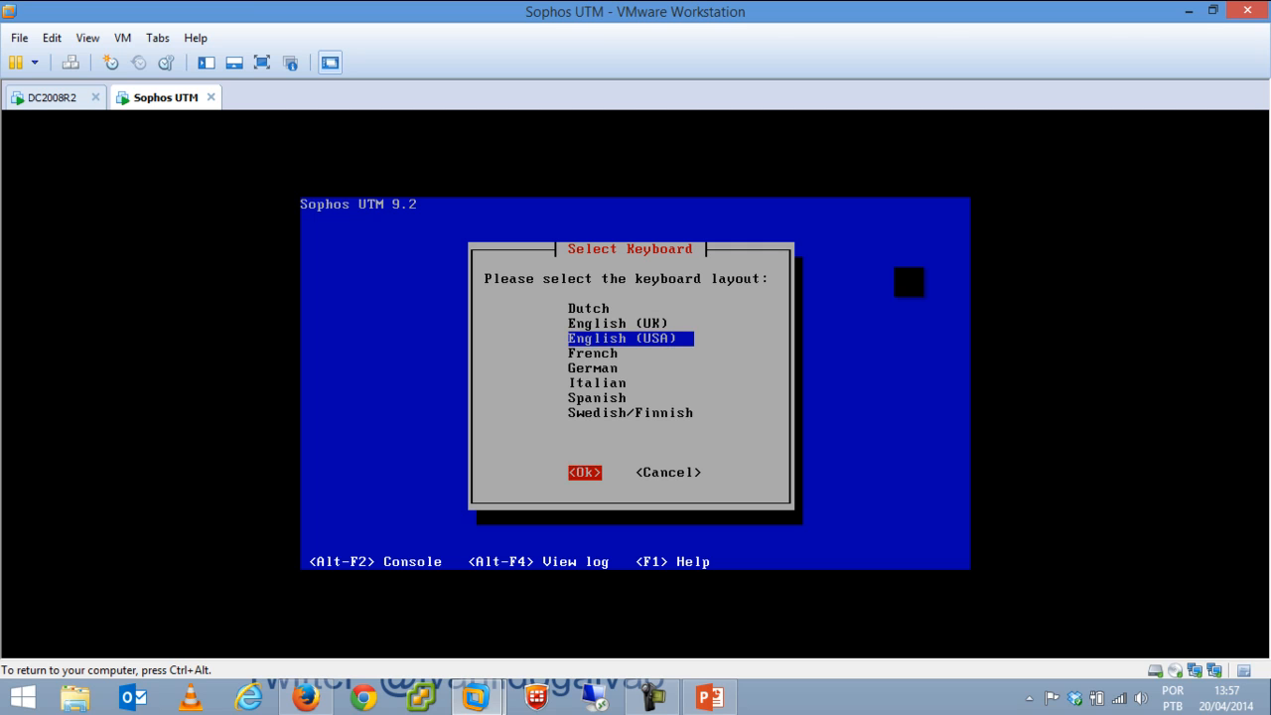
pyautogui.press('Tab')
pyautogui.press('Tab')
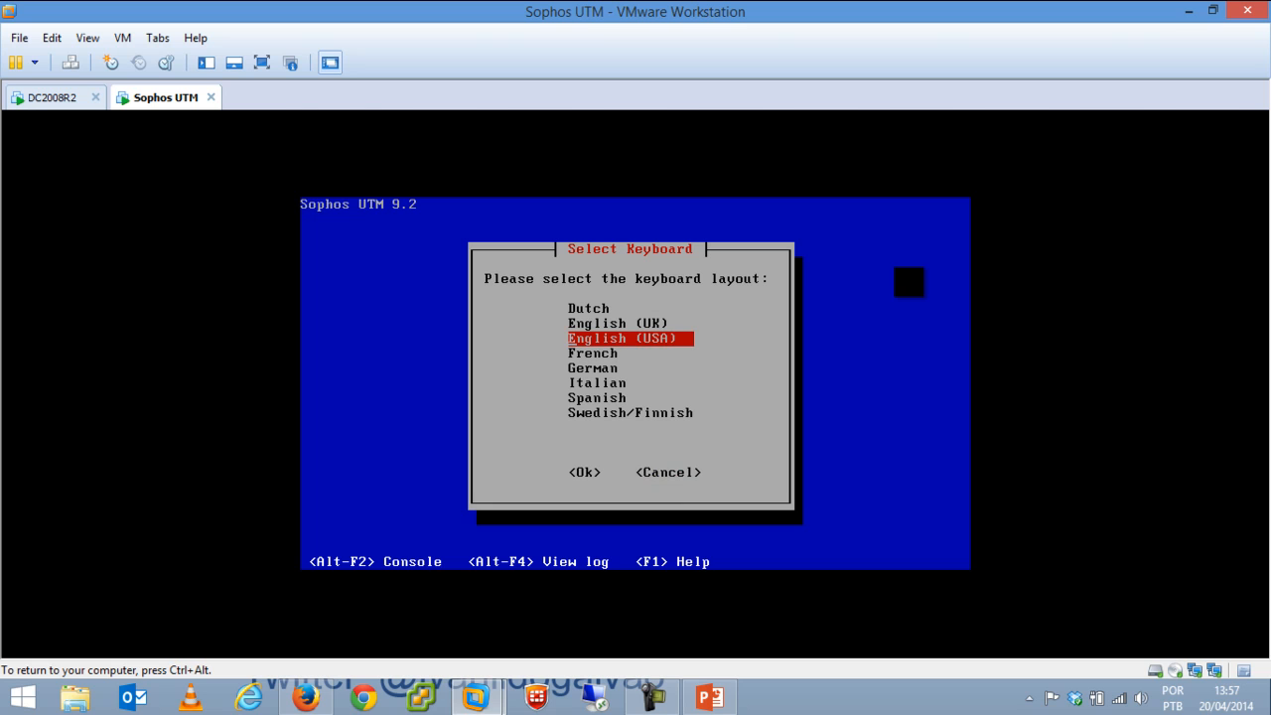
pyautogui.press('Down')
pyautogui.press('Down')
pyautogui.press('Down')
pyautogui.press('Down')
pyautogui.press('Down')
pyautogui.press('Down')
pyautogui.press('Up')
pyautogui.press('Up')
pyautogui.press('Up')
pyautogui.press('Up')
pyautogui.press('Up')
pyautogui.press('Up')
pyautogui.press('Down')
pyautogui.press('Tab')
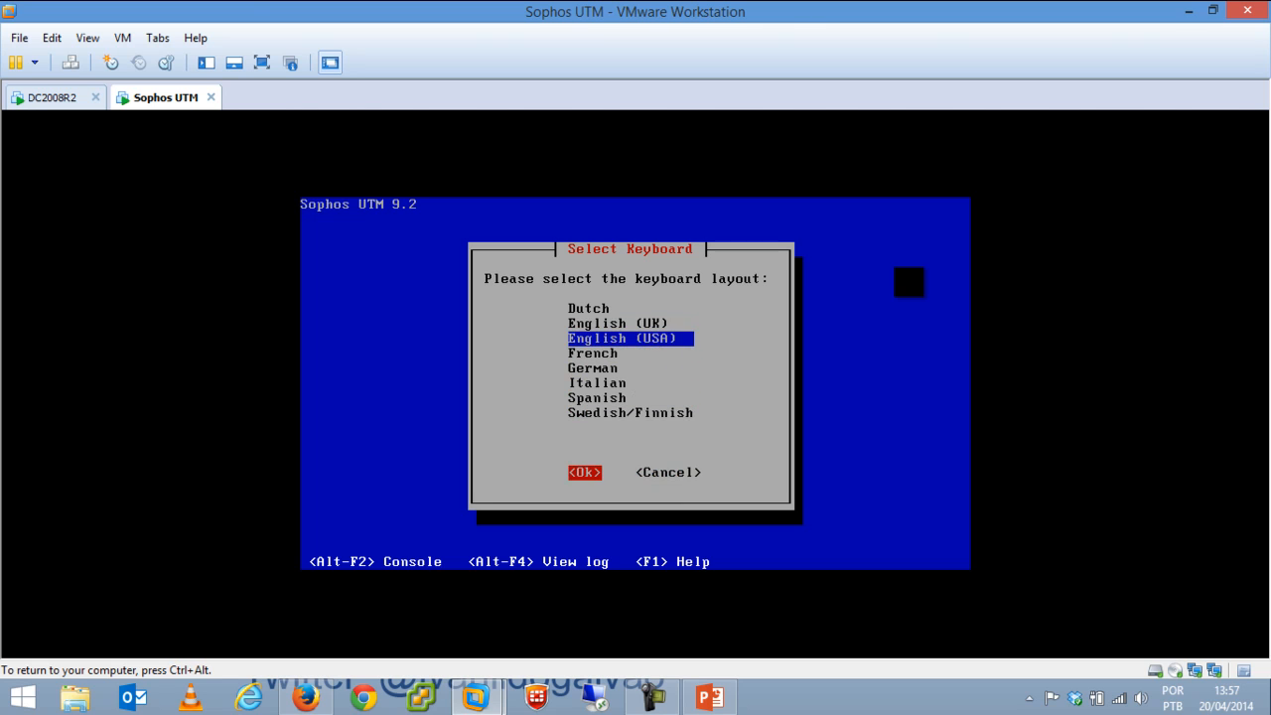
pyautogui.press('Return')
pyautogui.press('Down')
pyautogui.press('Down')
pyautogui.press('Up')
pyautogui.press('Up')
pyautogui.press('Down')
pyautogui.press('Down')
pyautogui.press('Down')
pyautogui.press('Down')
pyautogui.press('Down')
pyautogui.press('Down')
pyautogui.press('Down')
# Set the timezone to Brazil / DeNoronha.
pyautogui.press('Tab')
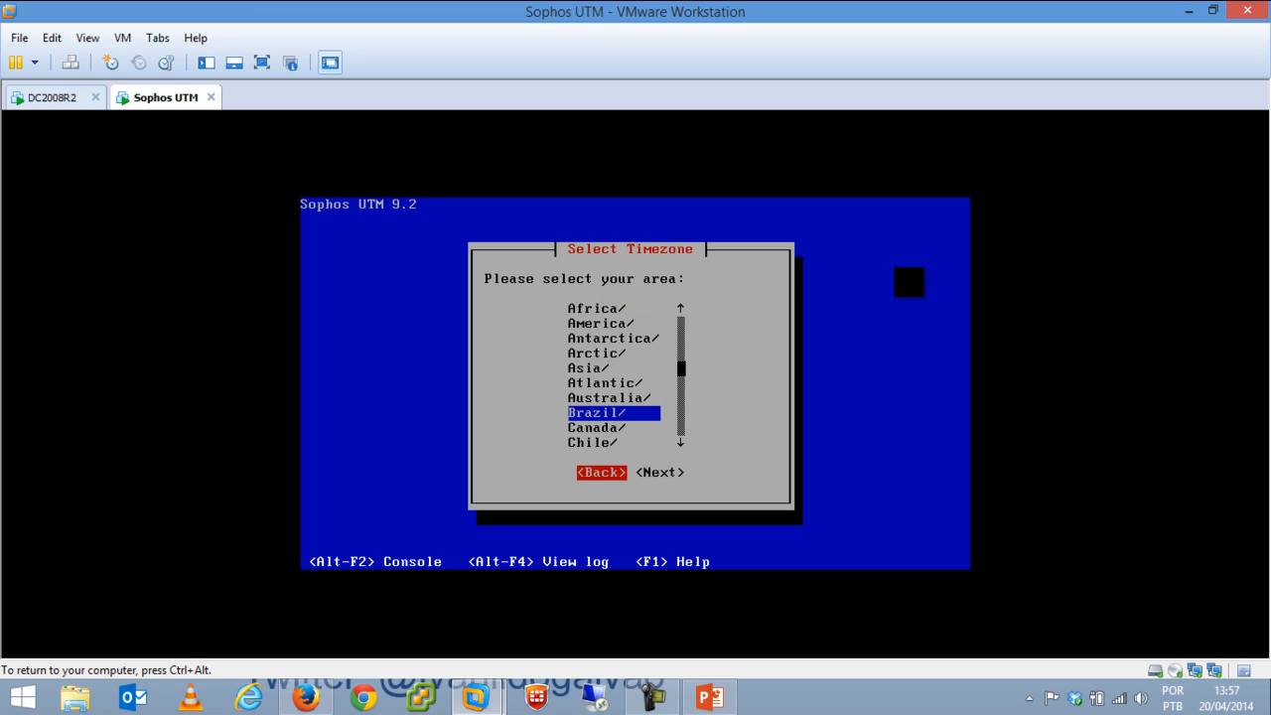
pyautogui.press('Tab')
pyautogui.press('Return')
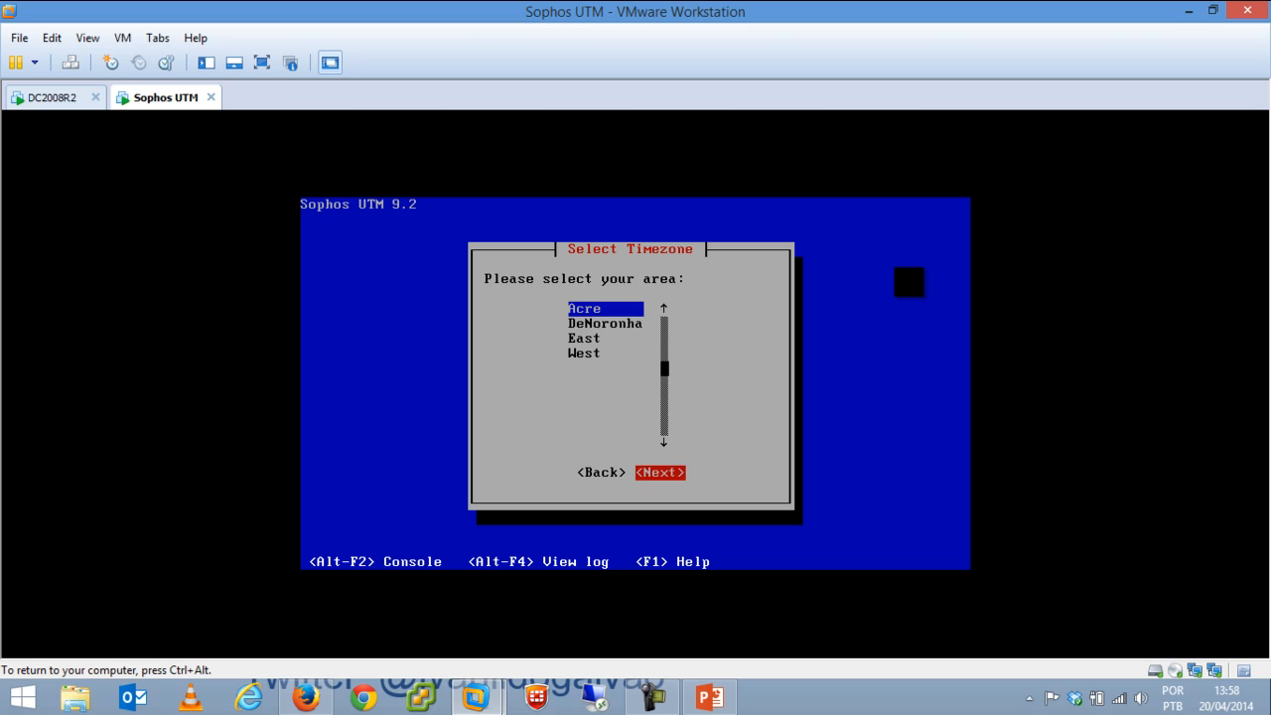
pyautogui.press('Tab')
pyautogui.press('Down')
pyautogui.press('Tab')
pyautogui.press('Tab')
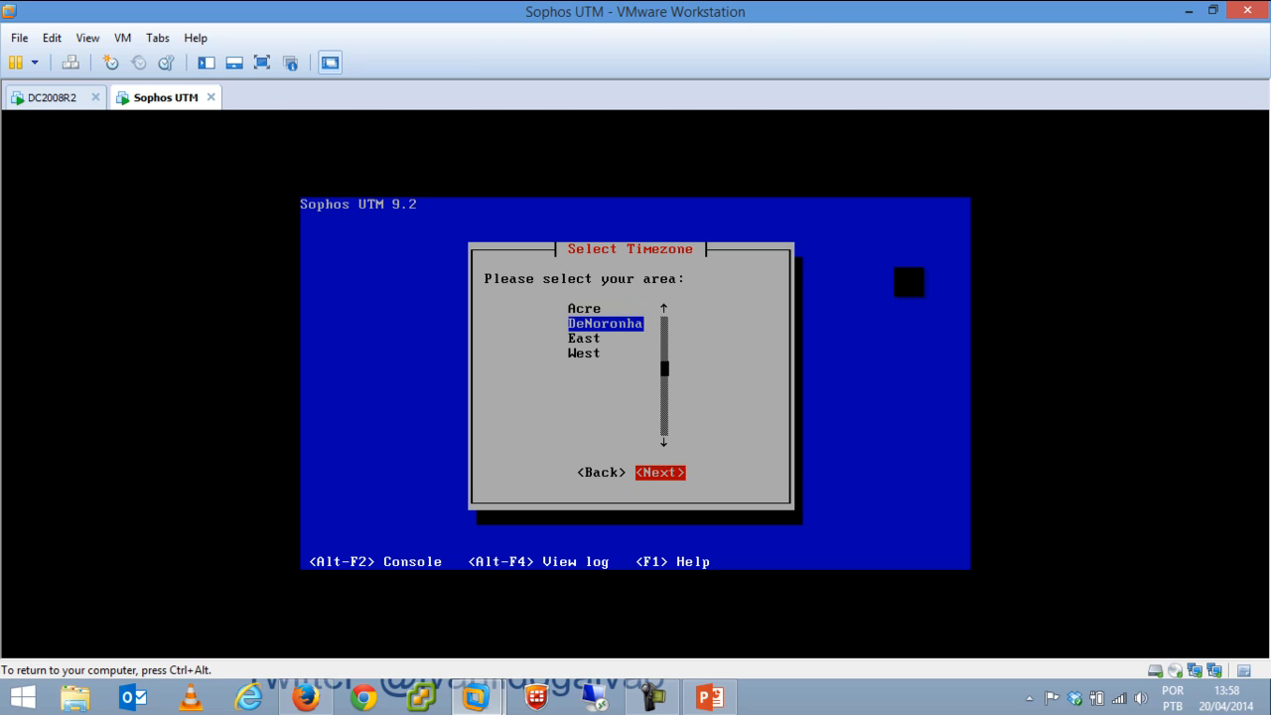
pyautogui.press('Return')
pyautogui.press('Tab')
pyautogui.press('Tab')
pyautogui.press('Tab')
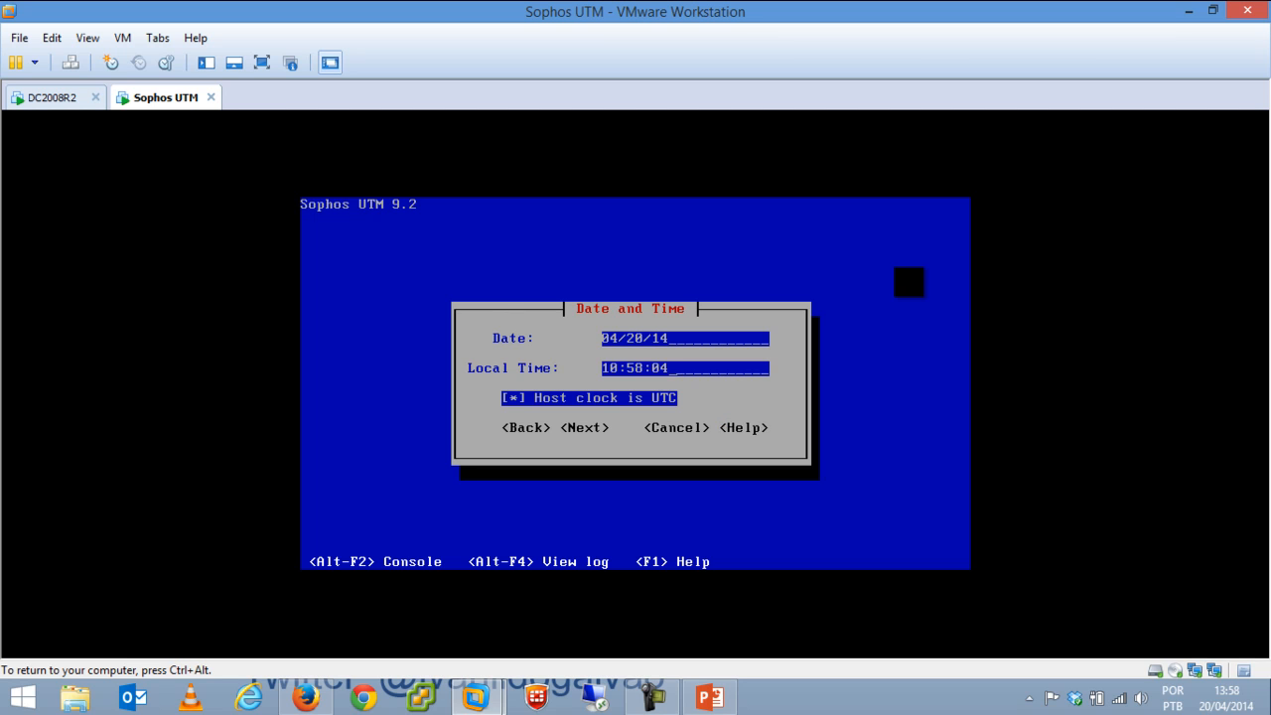
# Change the local time hour to 15 and accept the date and time.
pyautogui.press('Tab')
pyautogui.press('Tab')
pyautogui.press('Tab')
pyautogui.press('Tab')
pyautogui.press('Tab')
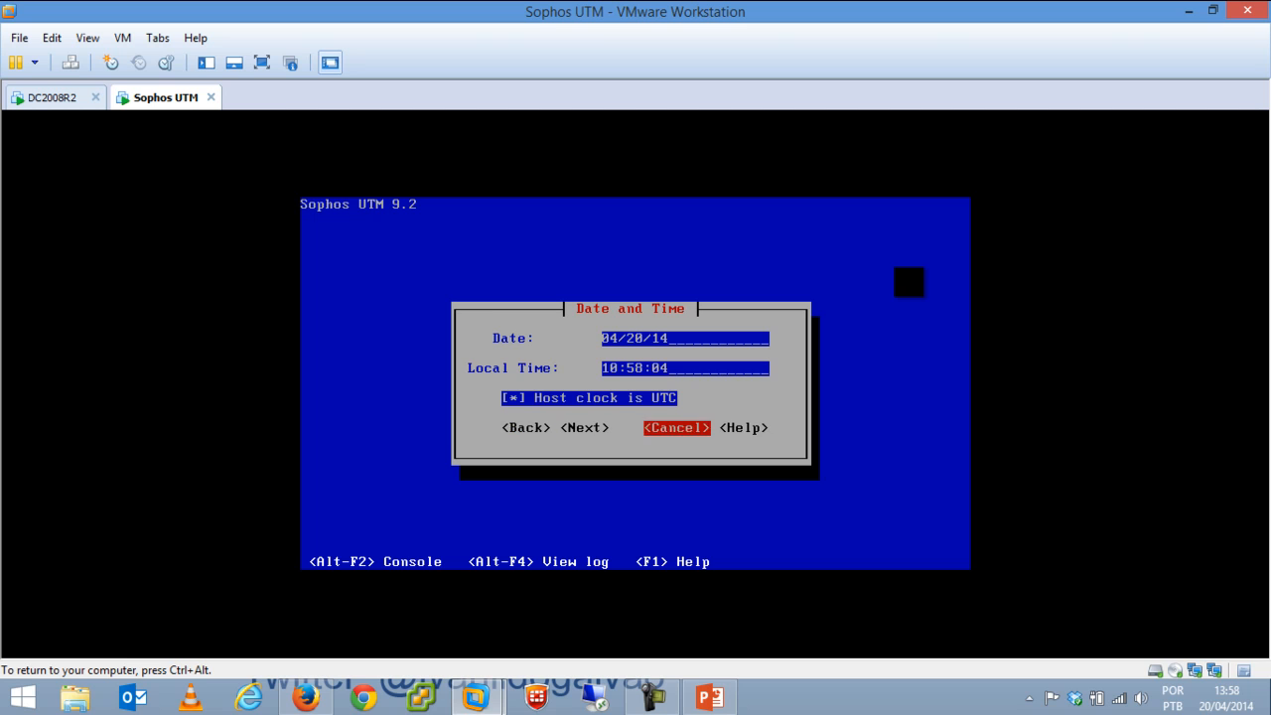
pyautogui.press('Tab')
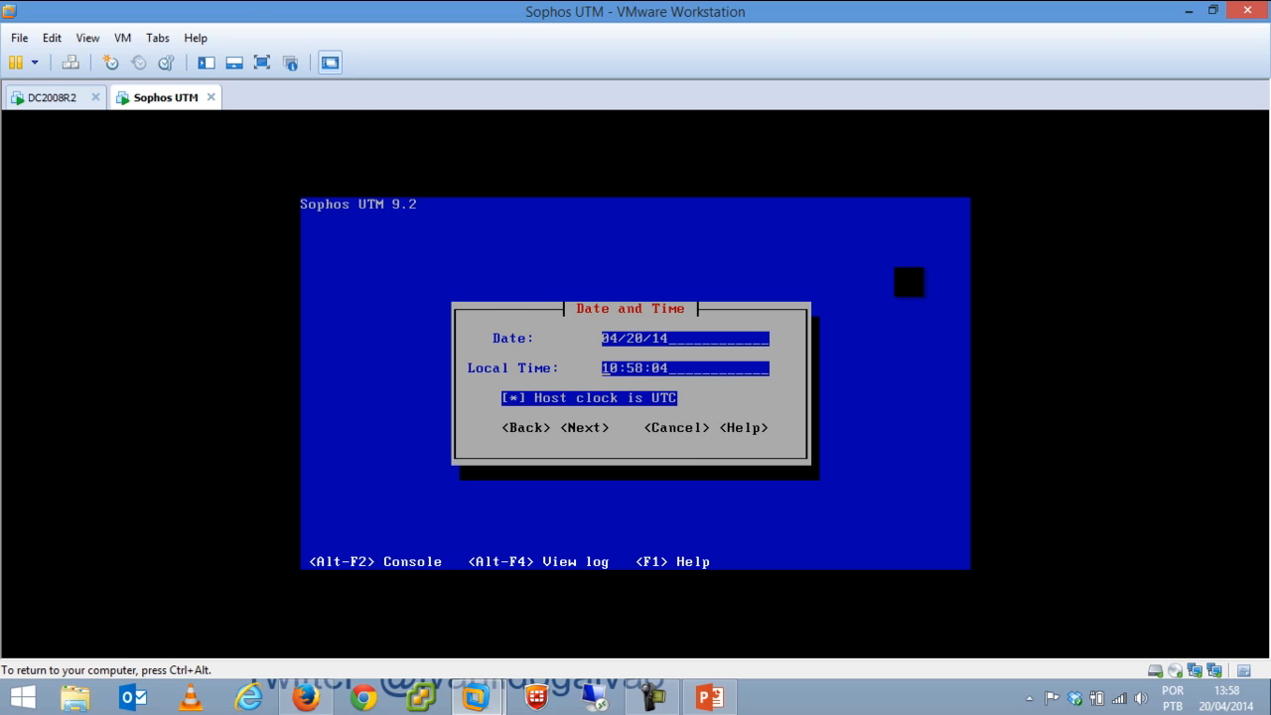
pyautogui.press('Delete')
pyautogui.press('Delete')
pyautogui.write('15')
pyautogui.press('Tab')
pyautogui.press('Tab')
pyautogui.press('Return')
# Compare the eth0 and eth1 options on the Select Admin Interface screen.
pyautogui.press('Down')
pyautogui.press('Up')
pyautogui.press('Down')
pyautogui.press('Up')
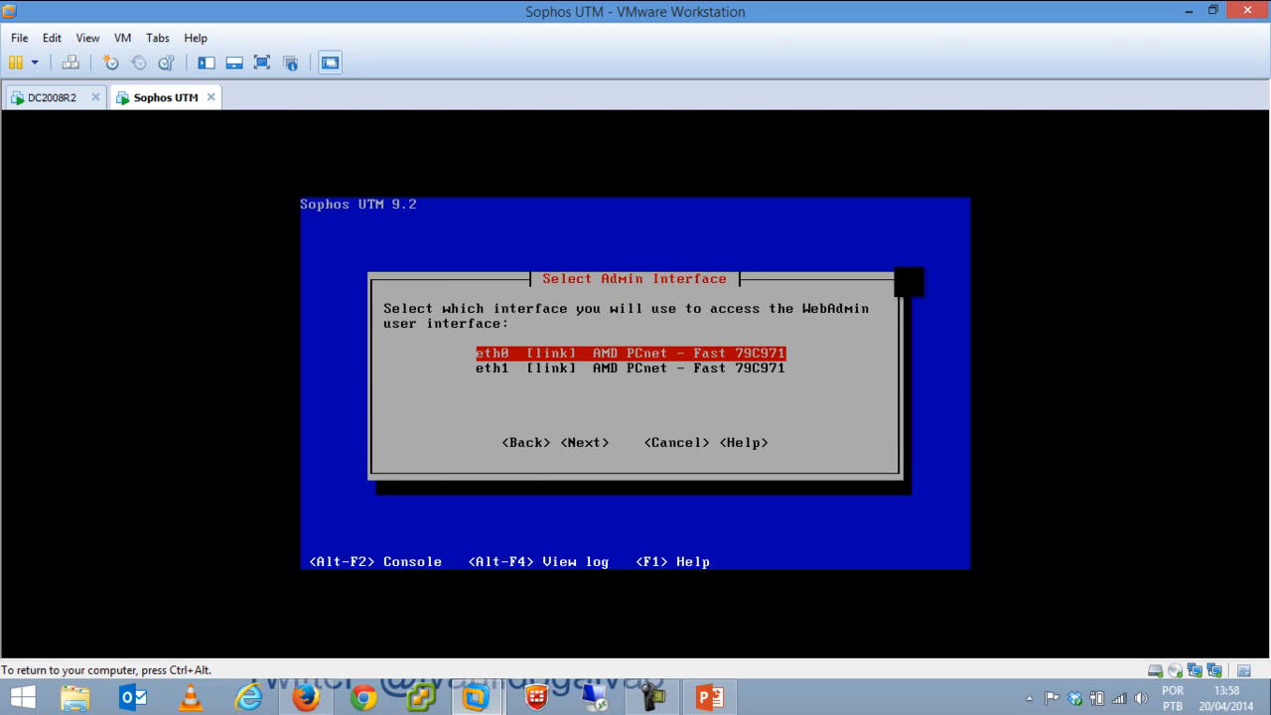
# Check the Sophos VM's hardware in VM Settings and close it unchanged.
pyautogui.press('Down')
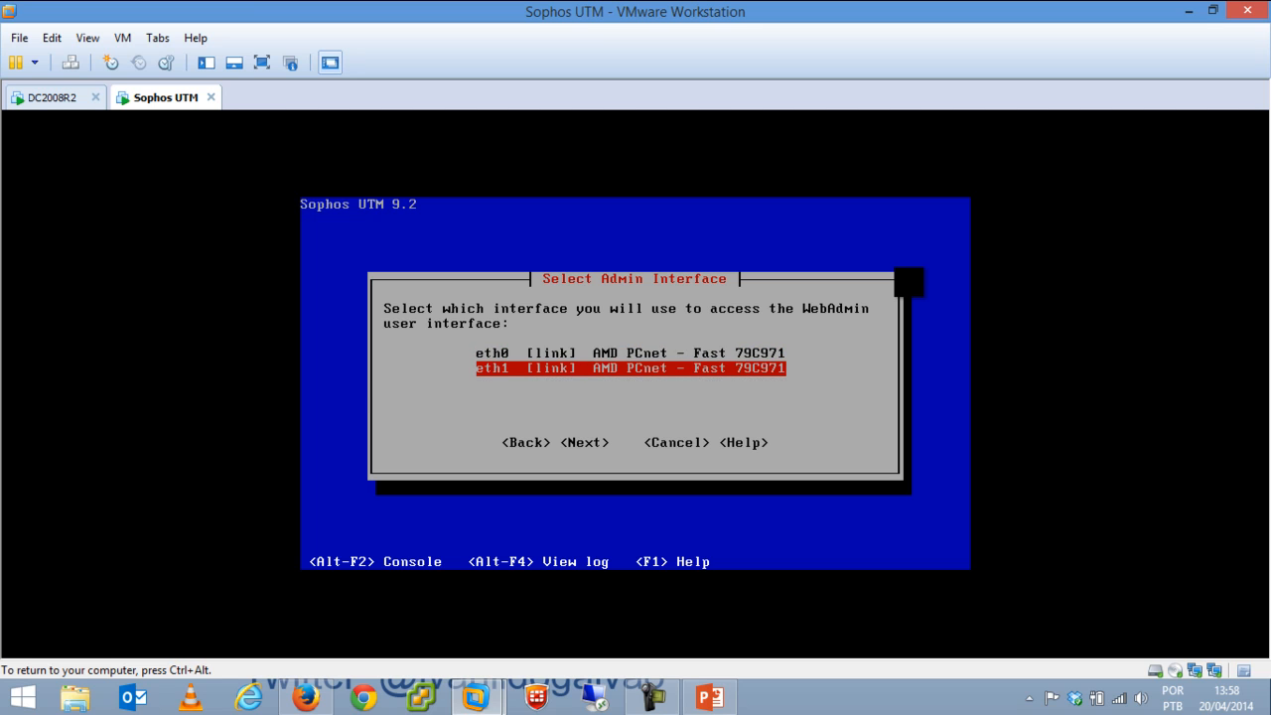
pyautogui.press('Up')
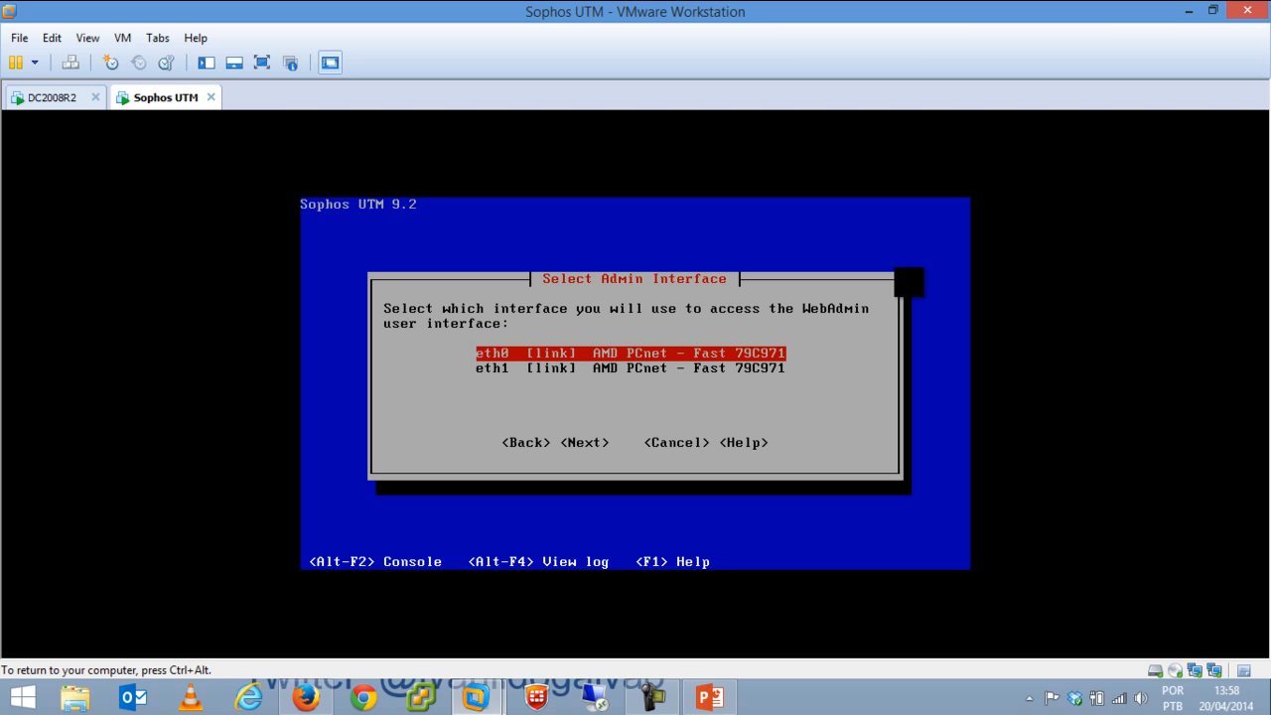
pyautogui.hotkey('ctrl', 'alt')
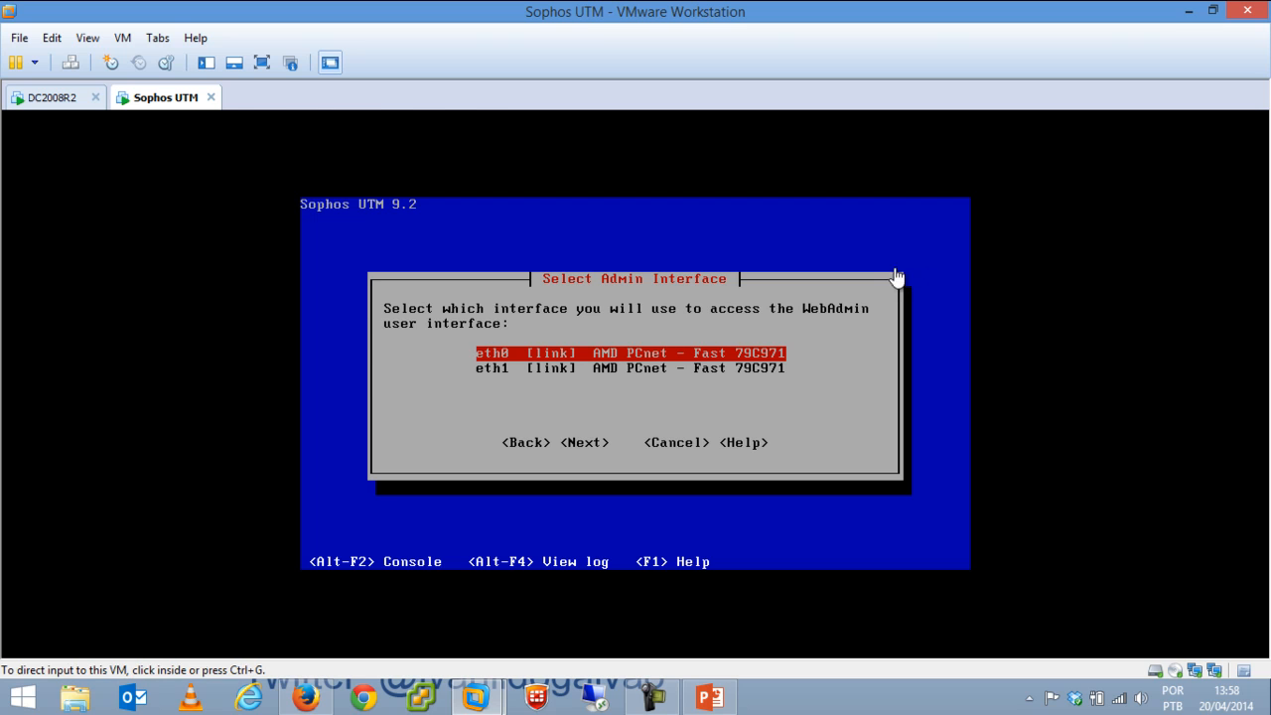
pyautogui.click(123, 37)
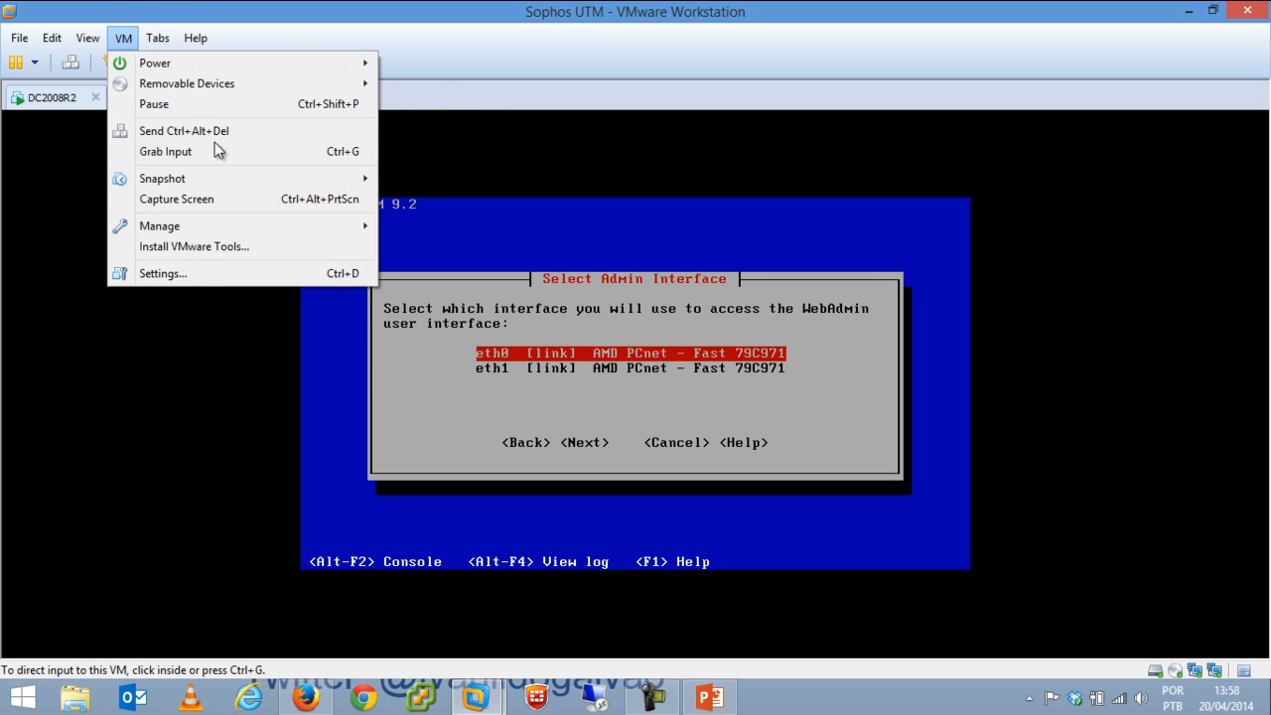
pyautogui.click(231, 276)
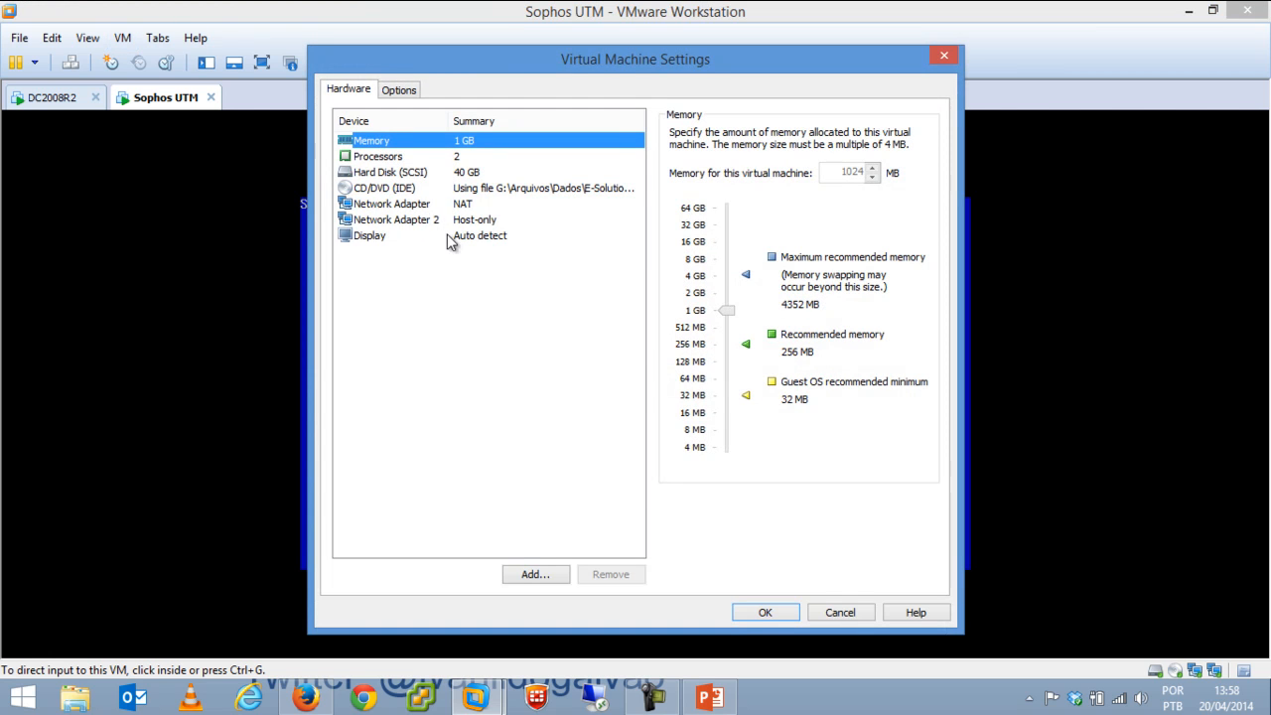
pyautogui.click(859, 608)
# Choose eth1 as the WebAdmin interface and continue to Network Configuration.
pyautogui.click(660, 397)
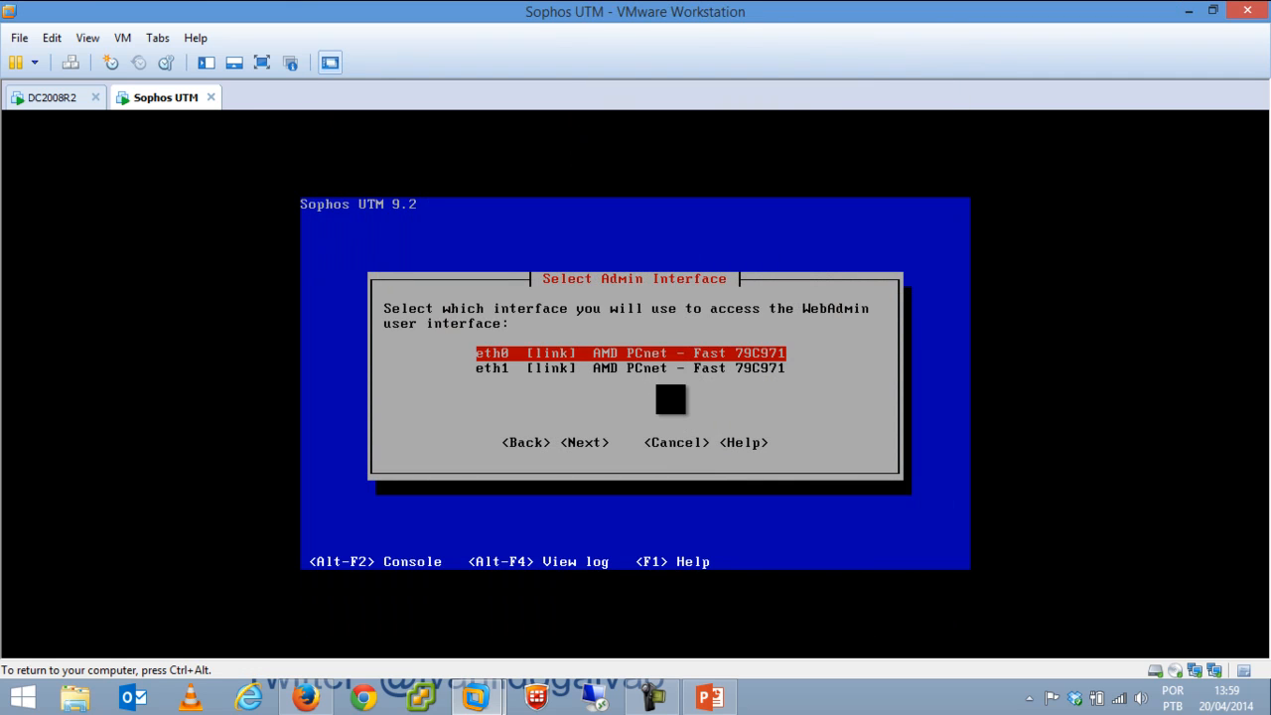
pyautogui.press('Down')
pyautogui.press('Tab')
pyautogui.press('Tab')
pyautogui.press('Return')
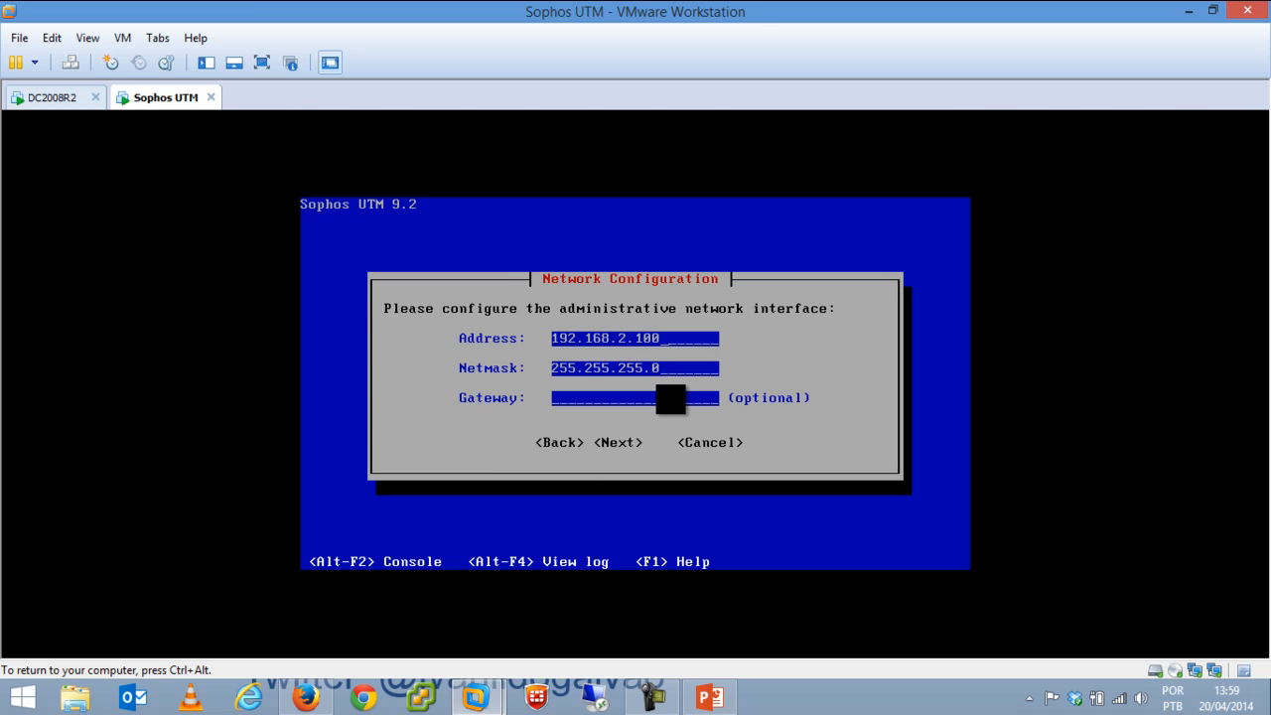
# Change the admin address to 192.168.0.254 and confirm the network settings.
pyautogui.press('Tab')
pyautogui.press('Tab')
pyautogui.press('Tab')
pyautogui.press('Tab')
pyautogui.press('BackSpace')
pyautogui.press('BackSpace')
pyautogui.press('BackSpace')
pyautogui.press('BackSpace')
pyautogui.press('BackSpace')
pyautogui.write('0.254')
pyautogui.press('Tab')
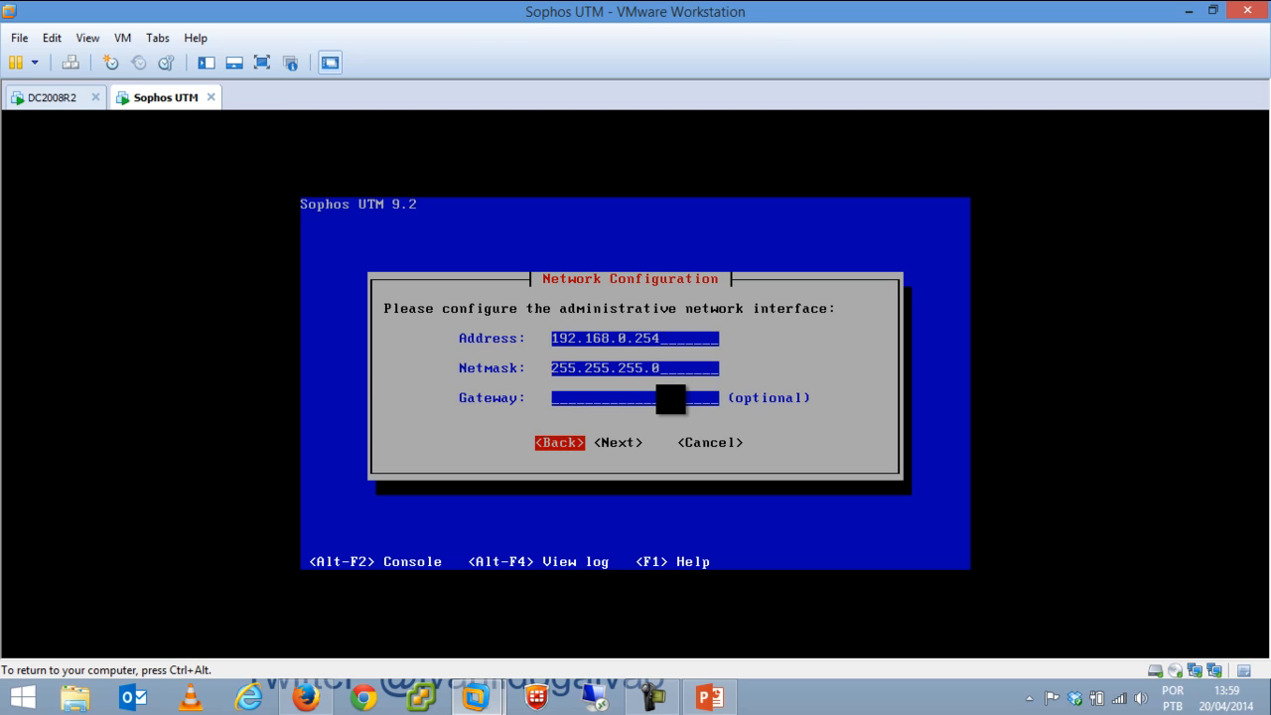
pyautogui.press('Tab')
pyautogui.press('Return')
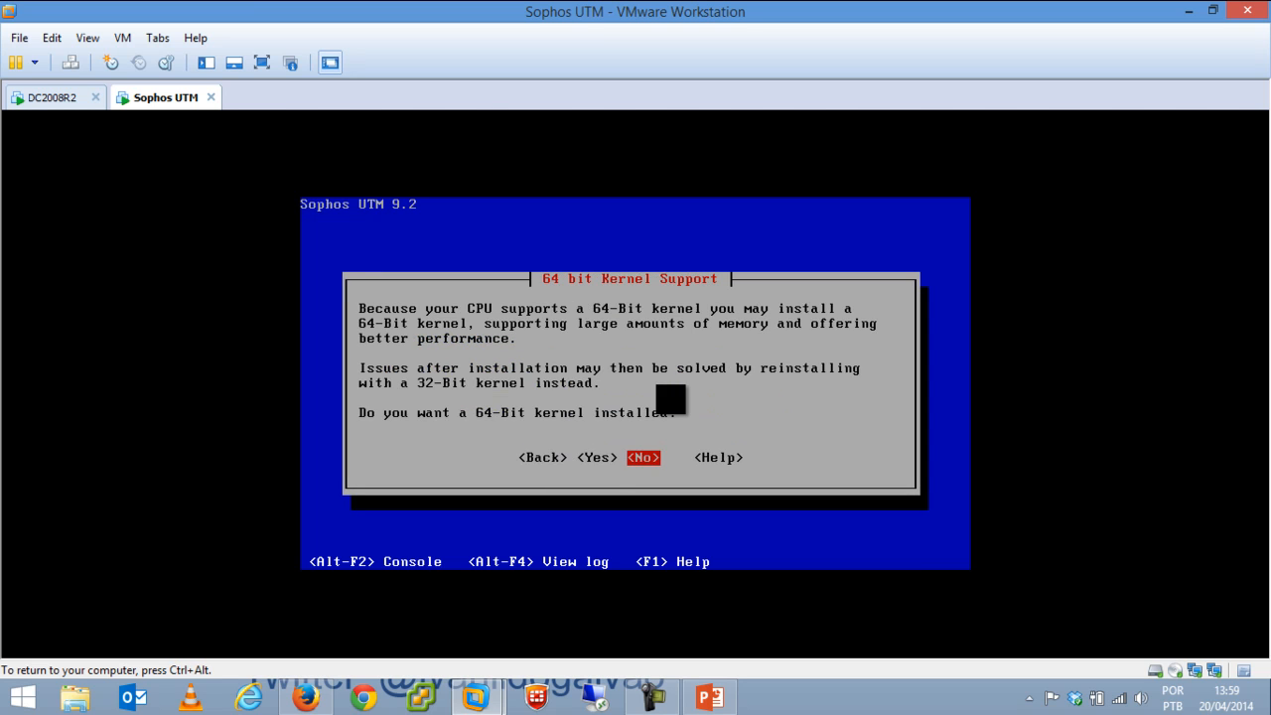
# Accept the 64-bit kernel and install all Enterprise Toolkit capabilities.
pyautogui.press('Left')
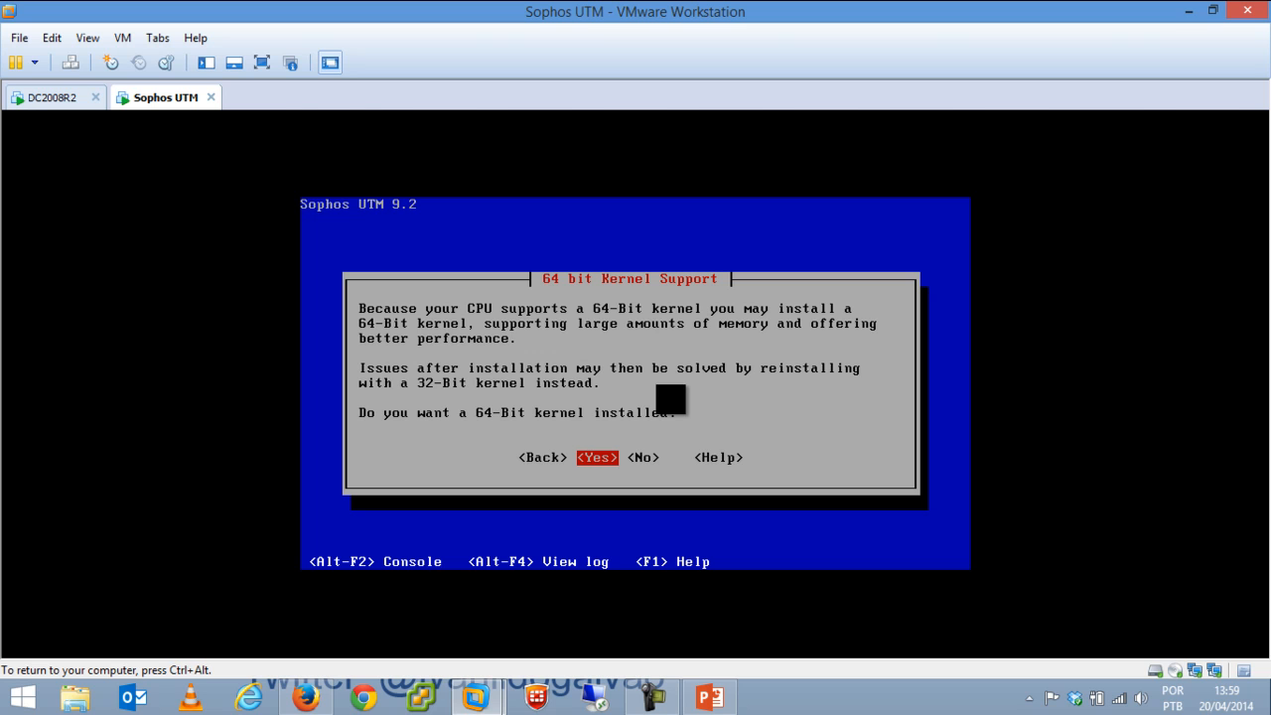
pyautogui.press('Right')
pyautogui.press('Left')
pyautogui.press('Left')
pyautogui.press('Right')
pyautogui.press('Return')
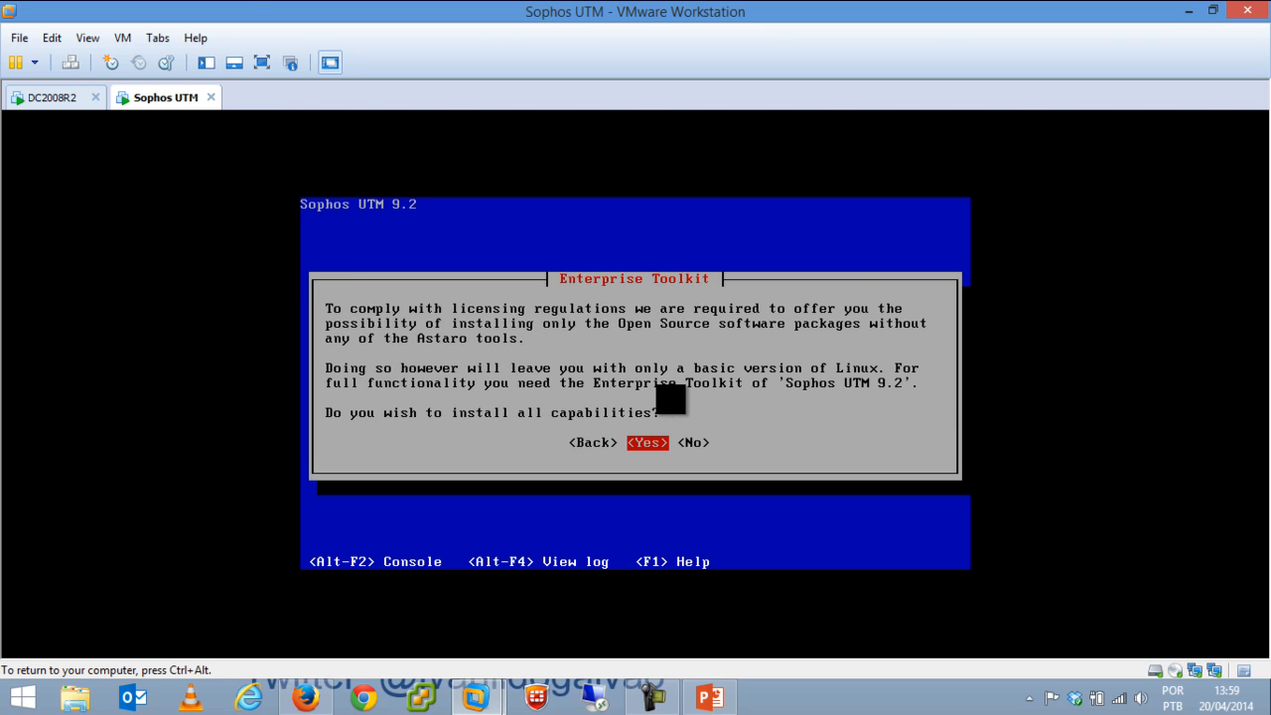
pyautogui.press('Return')
pyautogui.press('Return')
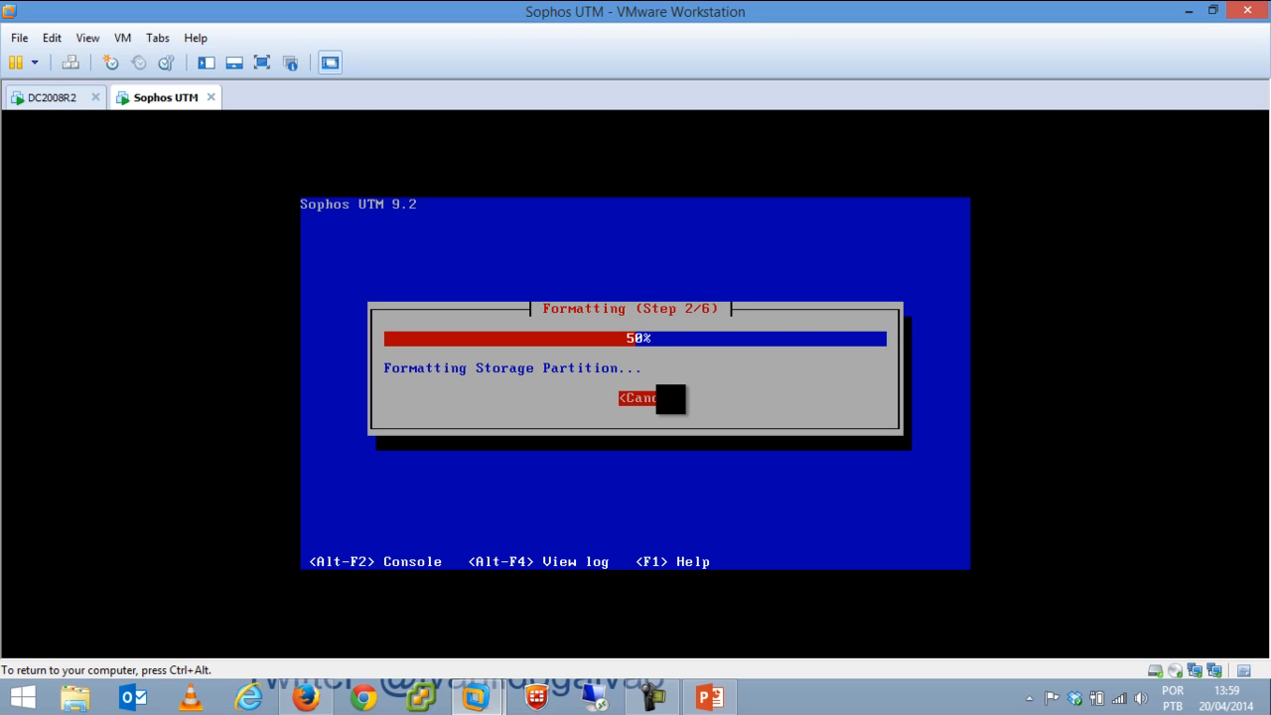
pyautogui.hotkey('ctrl', 'alt')
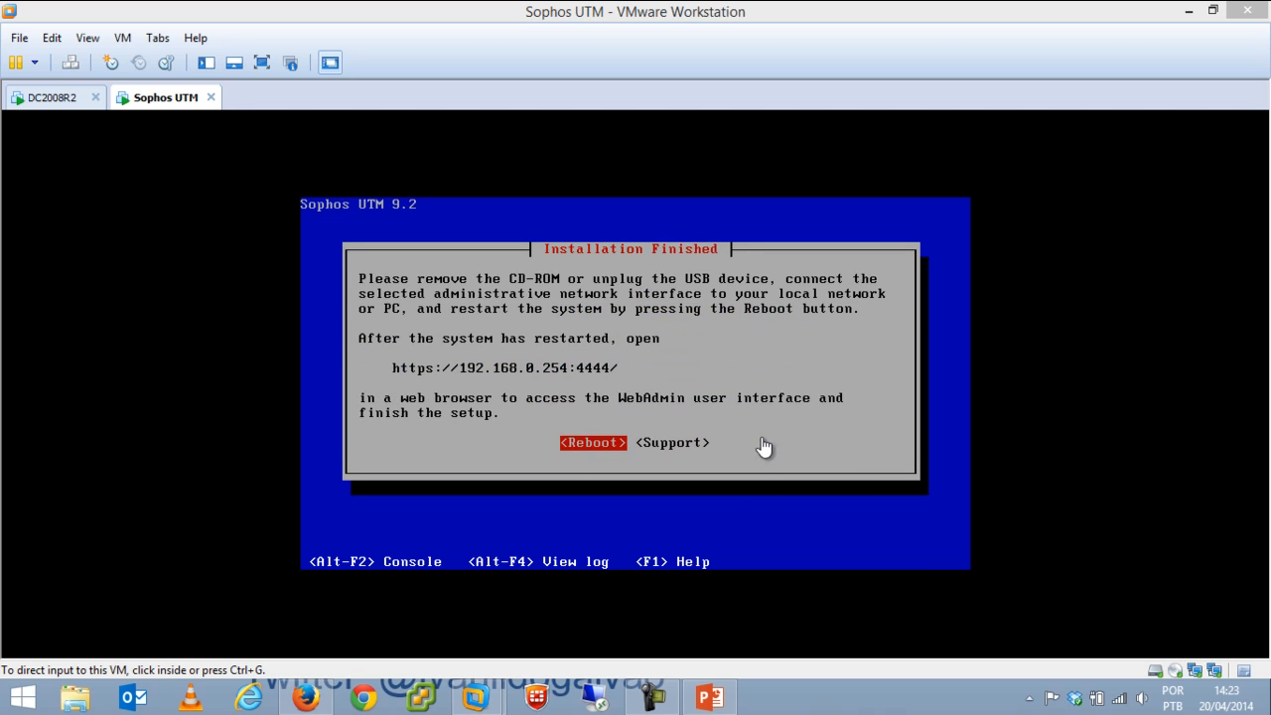
# Reboot the freshly installed Sophos UTM and show the detailed boot messages.
pyautogui.click(764, 449)
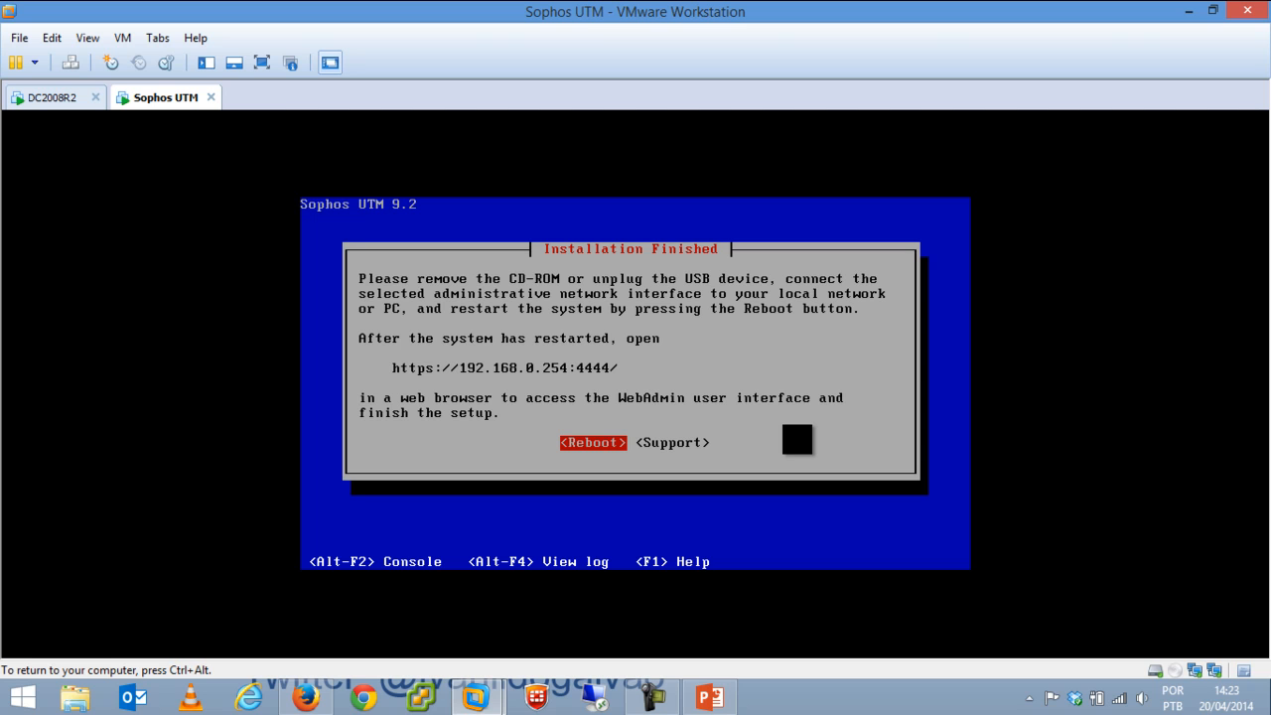
pyautogui.press('Return')
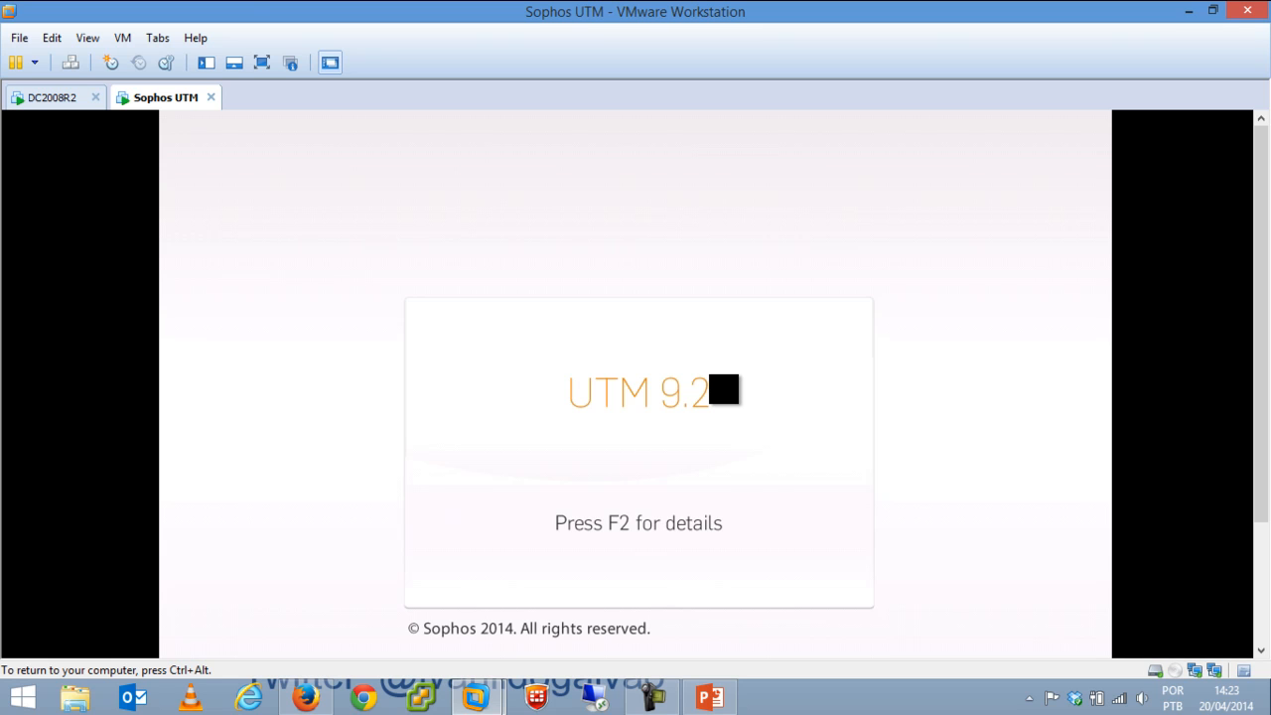
pyautogui.press('F2')
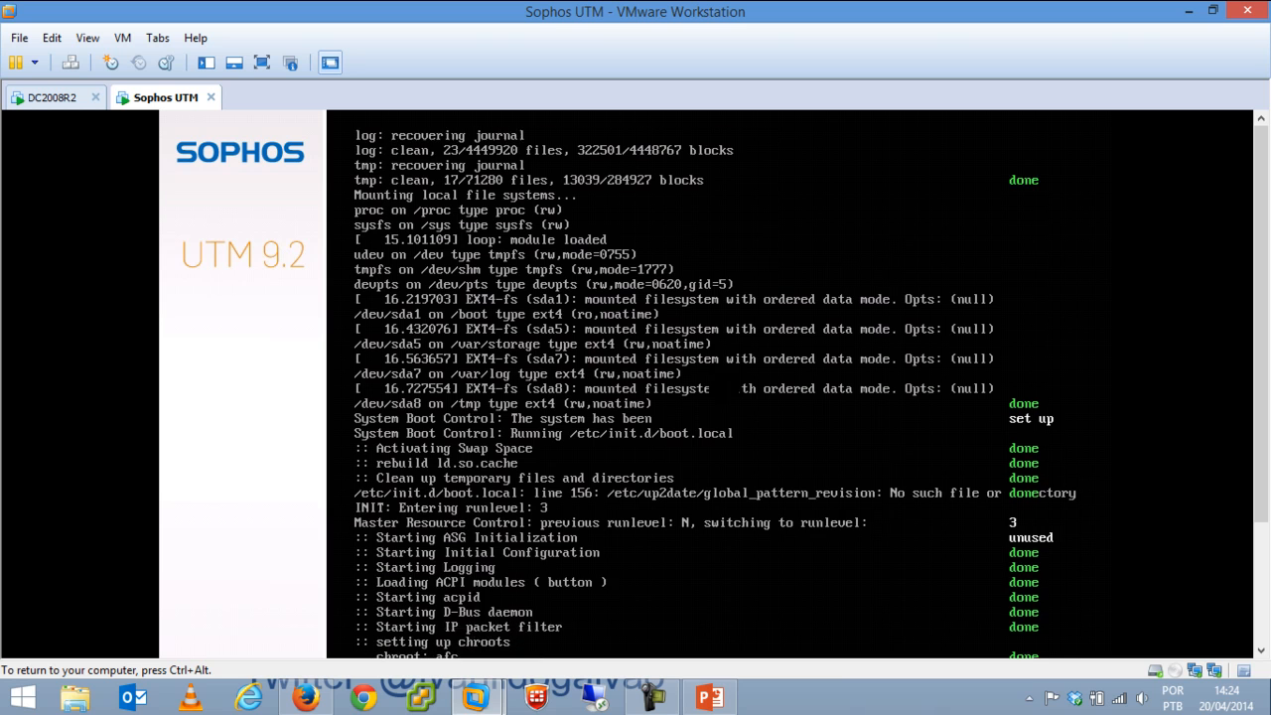
# Follow the boot until the Sophos console login prompt at 192.168.0.254 appears.
pyautogui.hotkey('ctrl', 'alt')
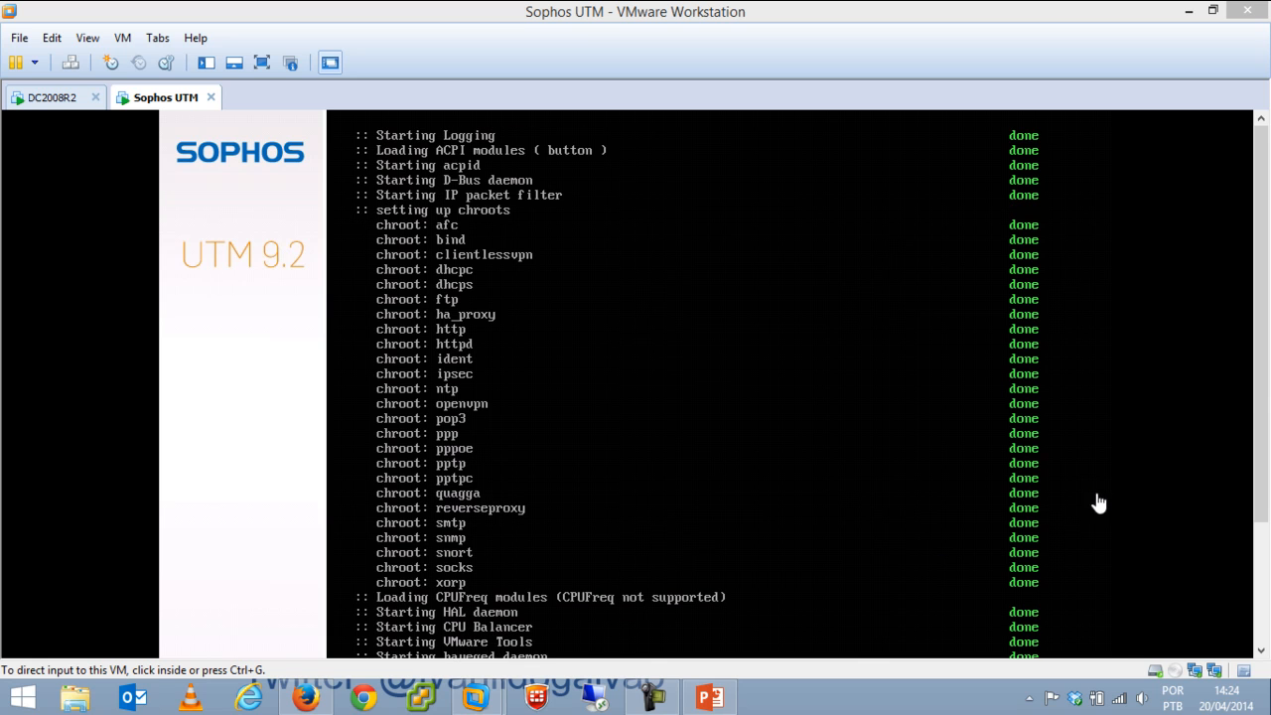
pyautogui.moveTo(1263, 379); pyautogui.dragTo(1263, 496)
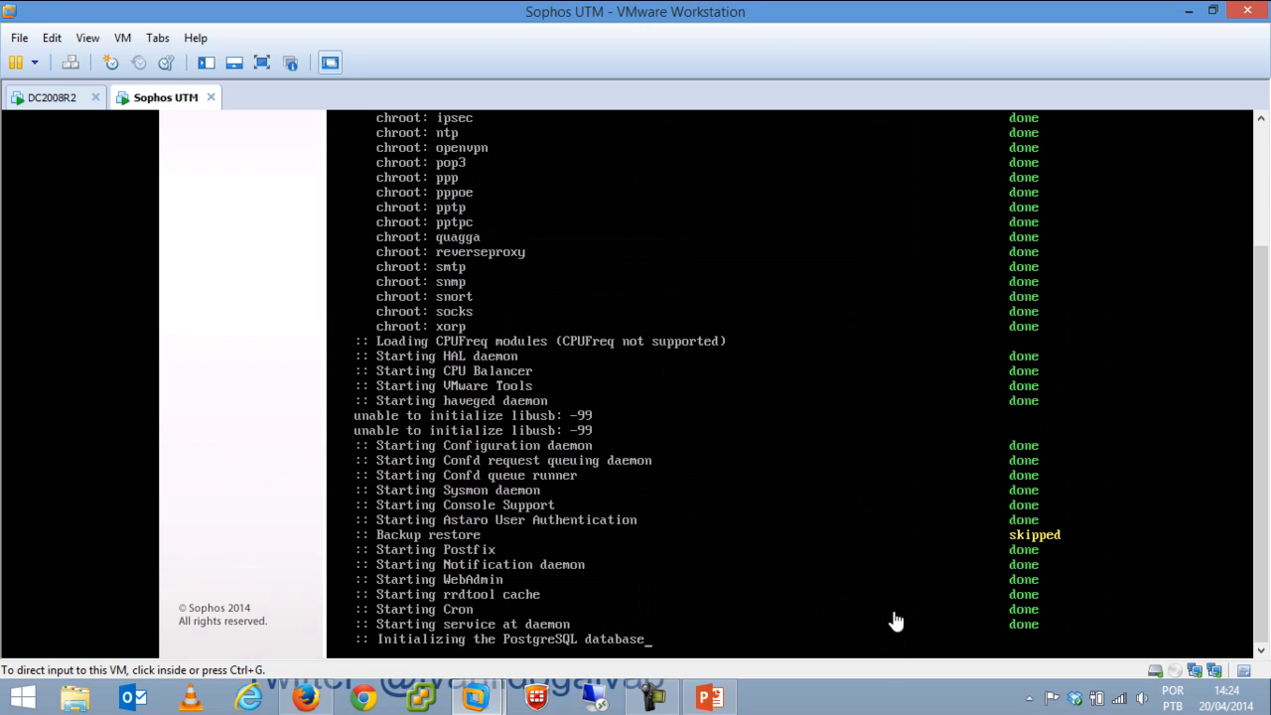
pyautogui.click(880, 709)
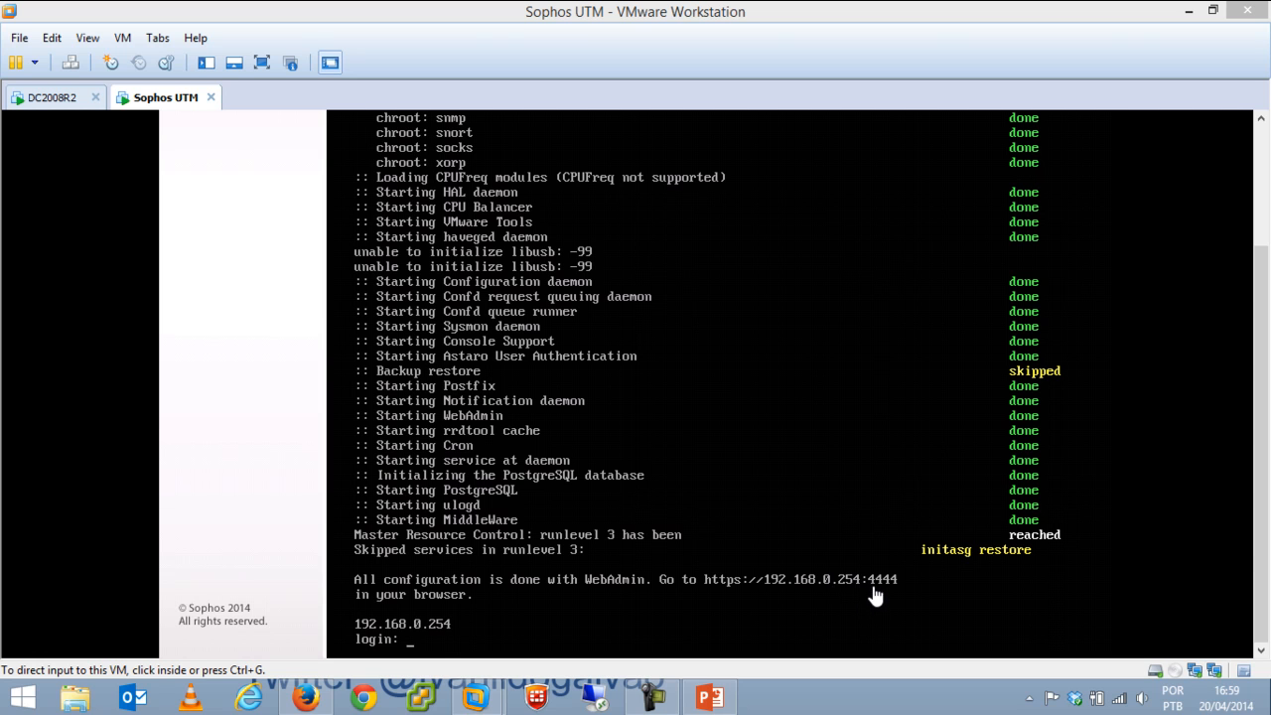
pyautogui.click(420, 651)
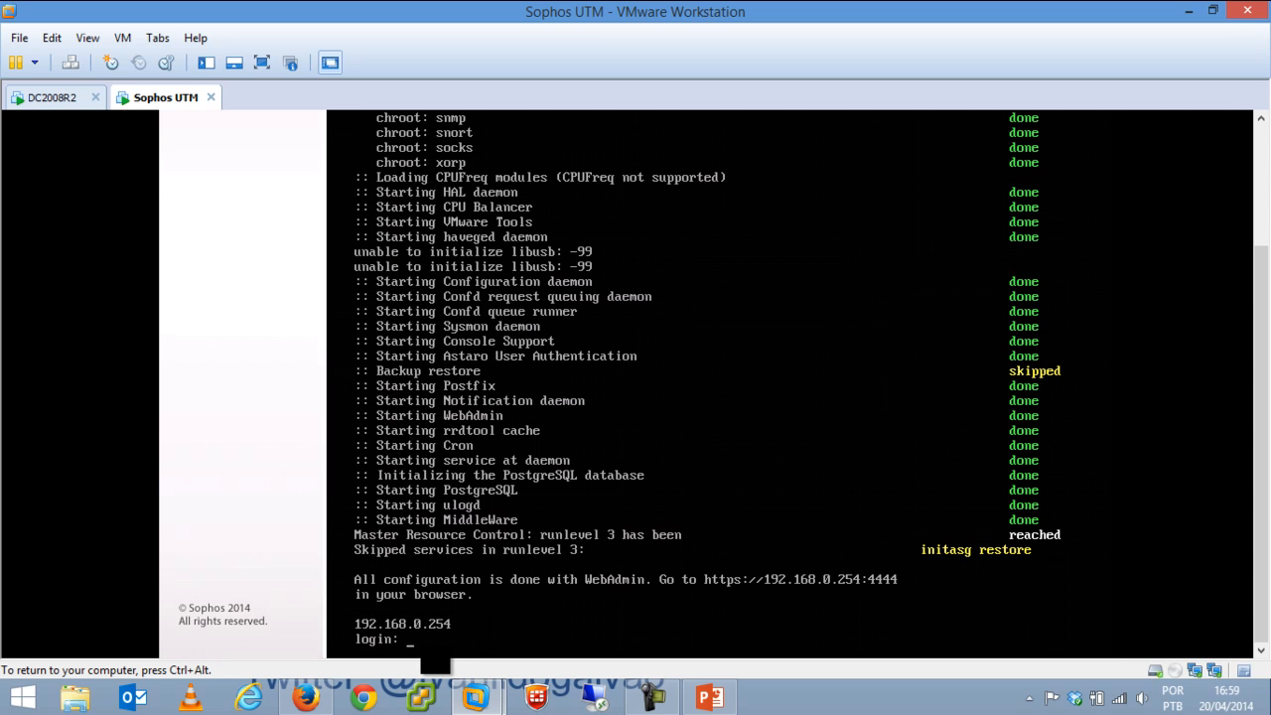
pyautogui.hotkey('ctrl', 'alt')
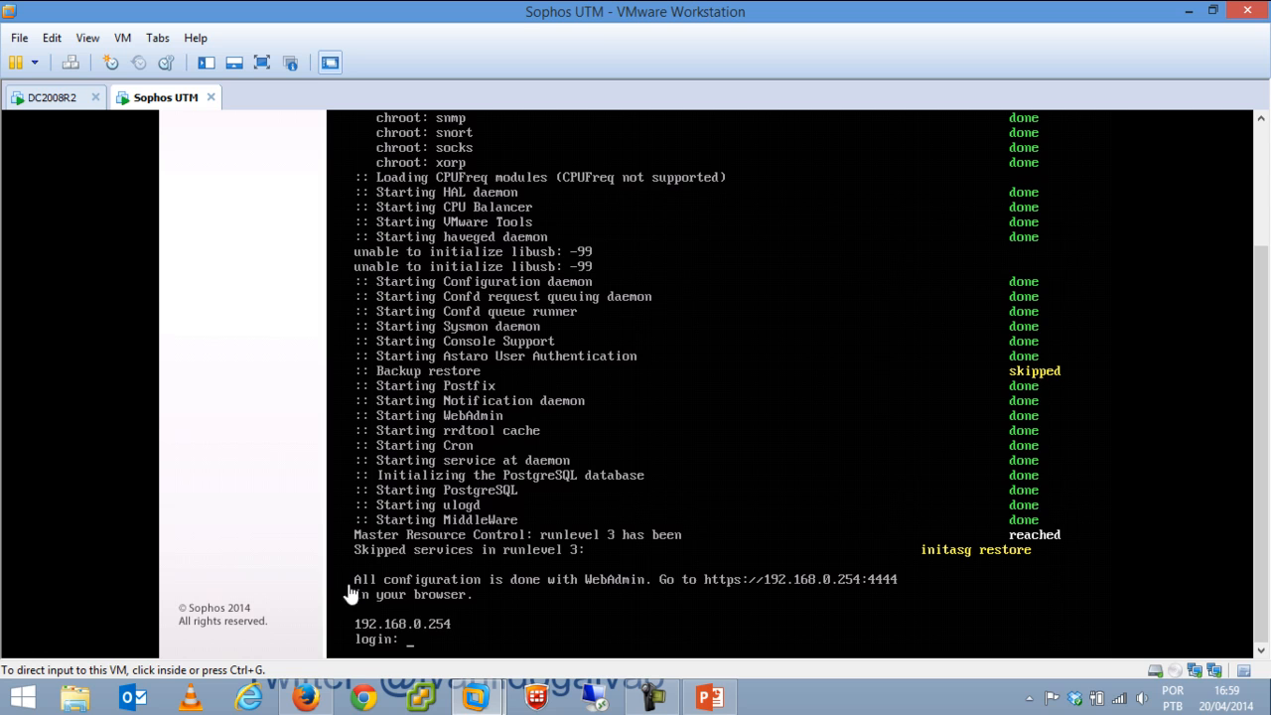
# Switch to the DC2008R2 VM and launch Mozilla Firefox from its Start menu.
pyautogui.click(54, 100)
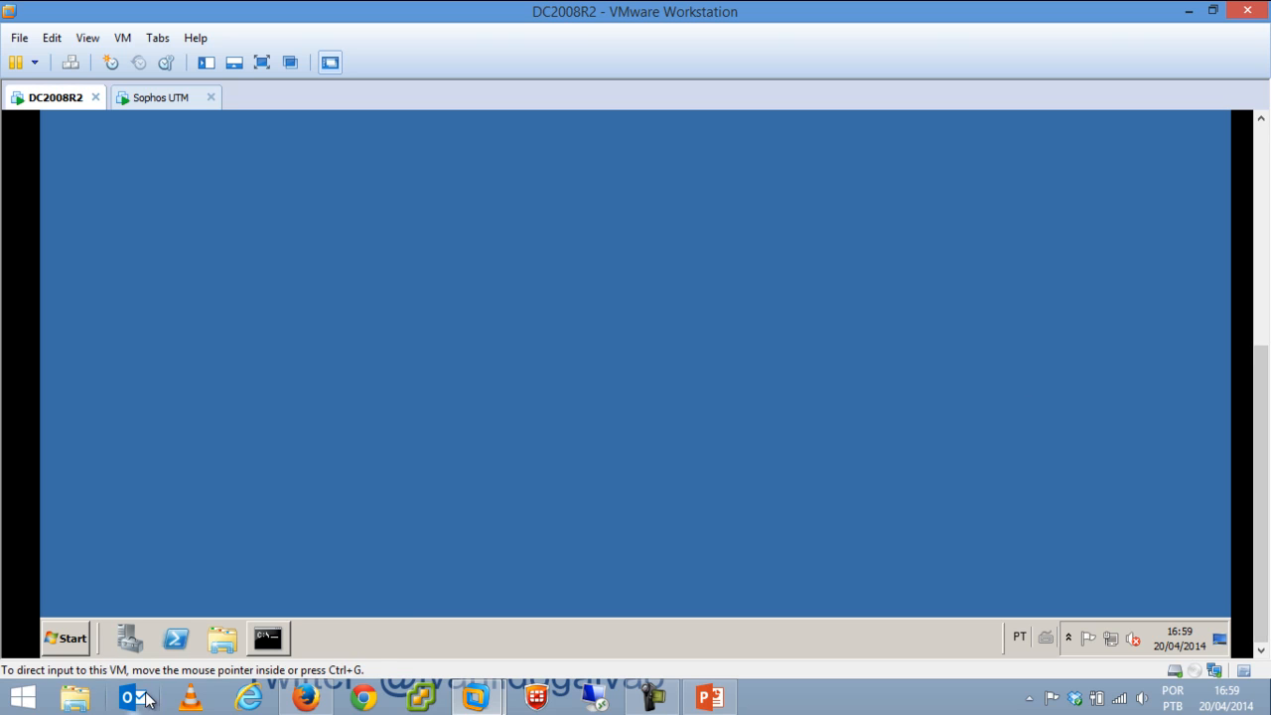
pyautogui.click(65, 638)
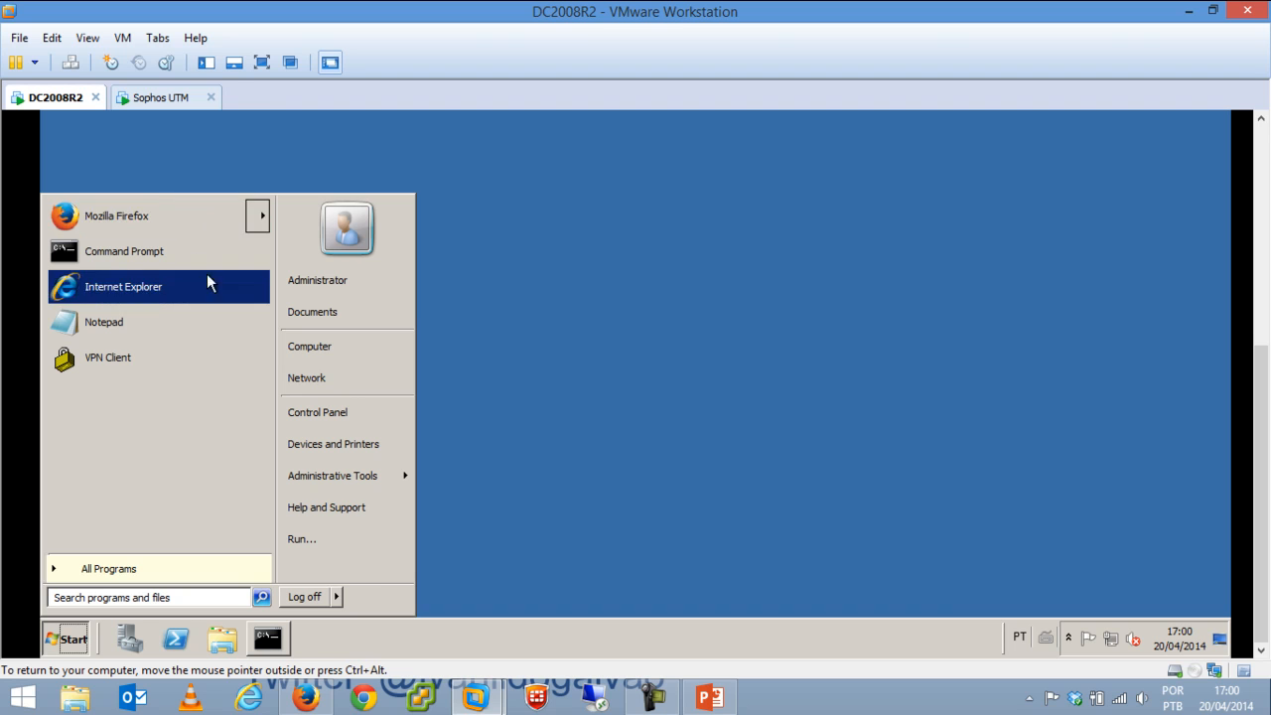
pyautogui.moveTo(159, 215)
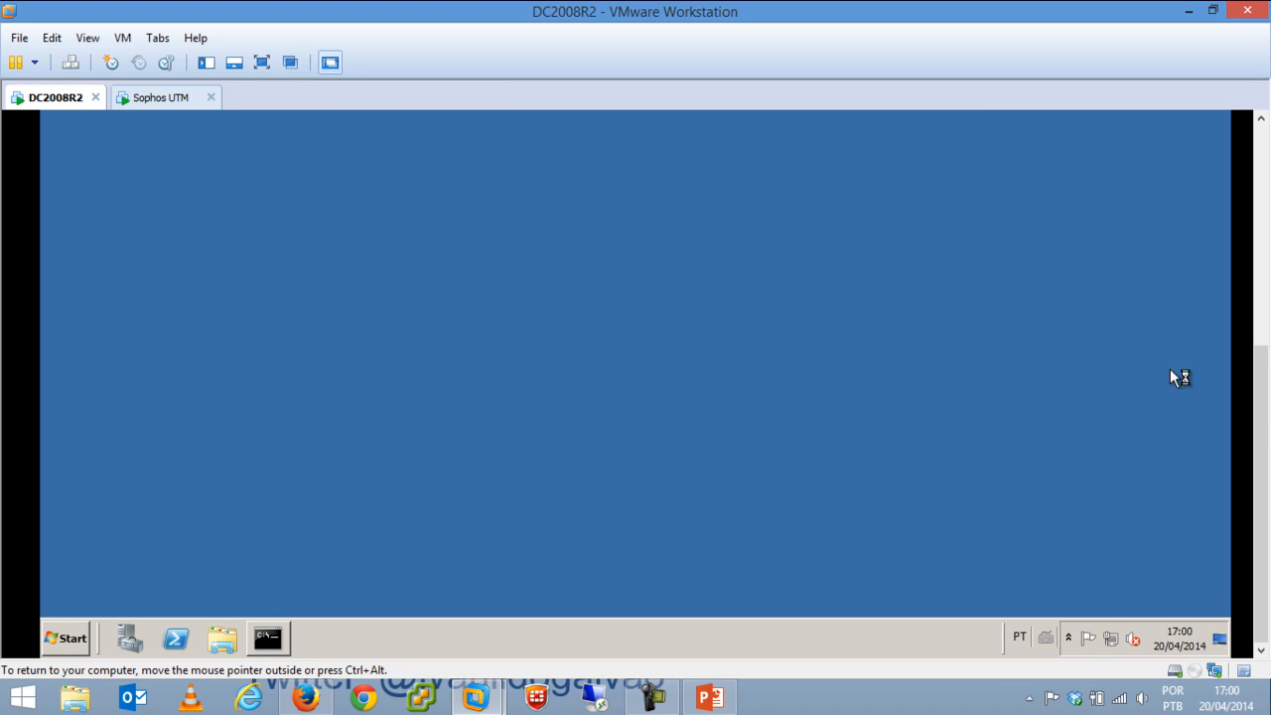
pyautogui.moveTo(1263, 435); pyautogui.dragTo(1263, 202)
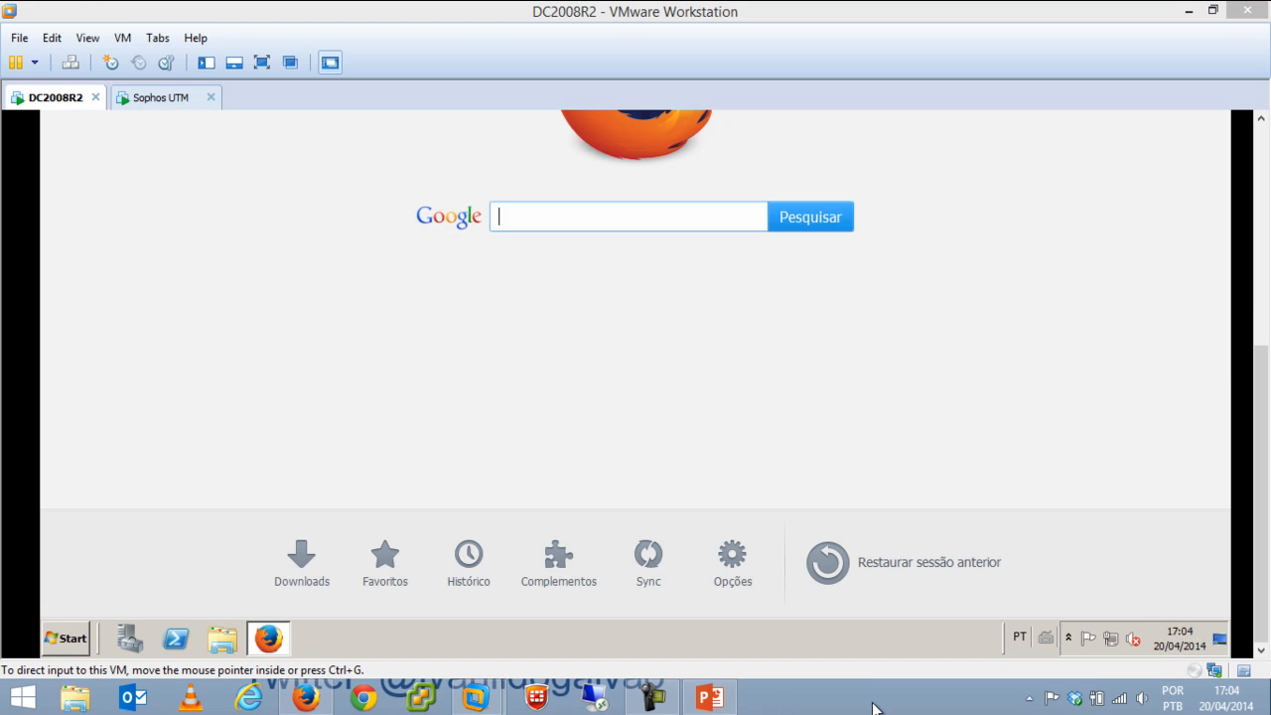
pyautogui.moveTo(1263, 436); pyautogui.dragTo(1266, 231)
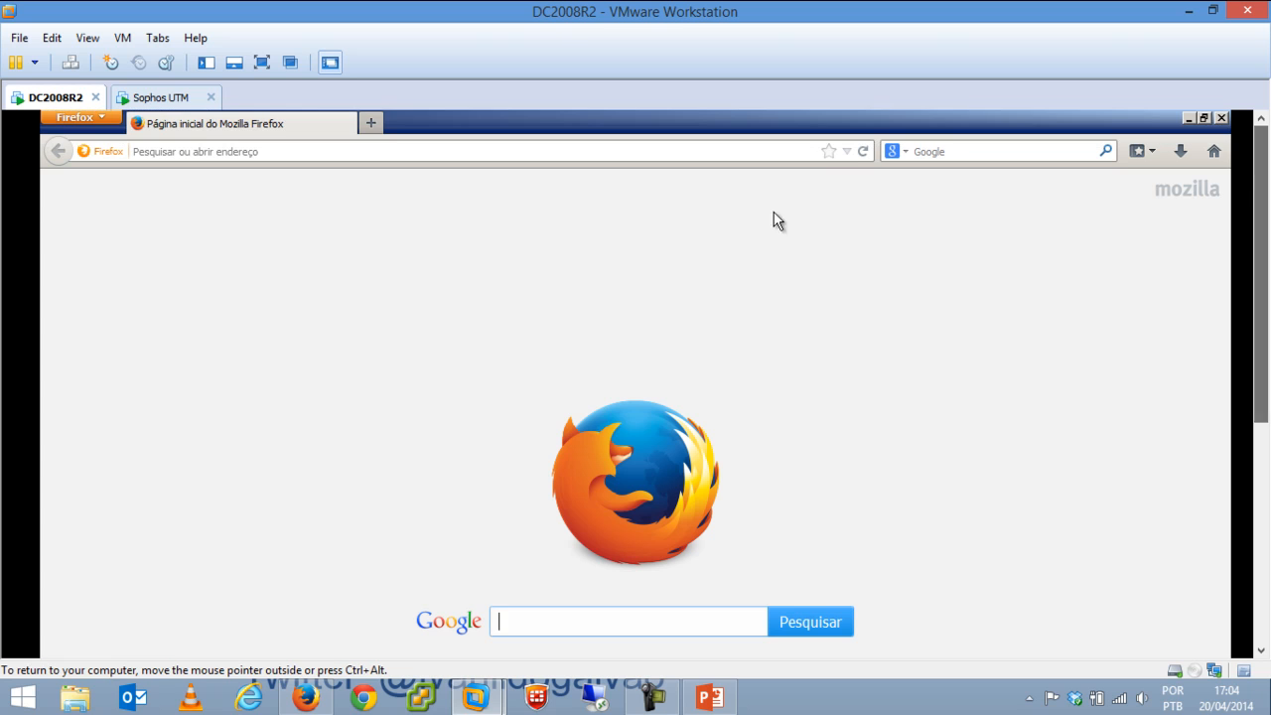
pyautogui.click(451, 152)
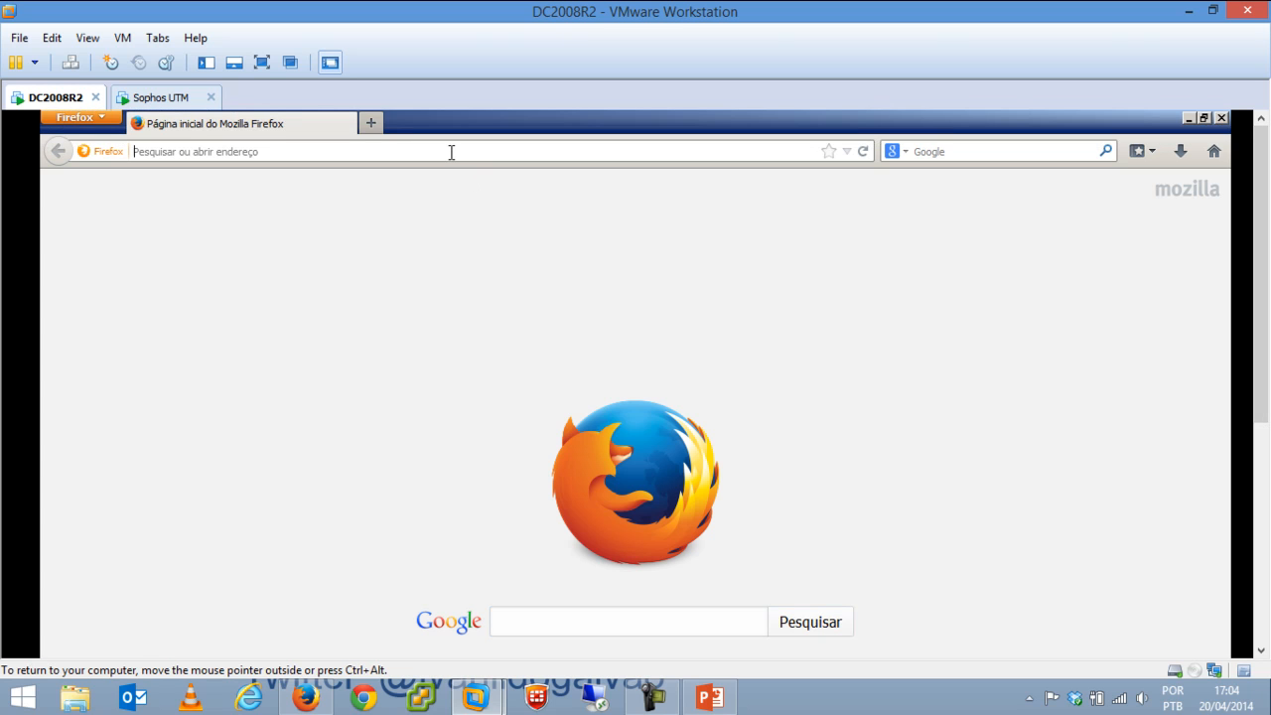
pyautogui.write('https://192.168.0.254:4444')
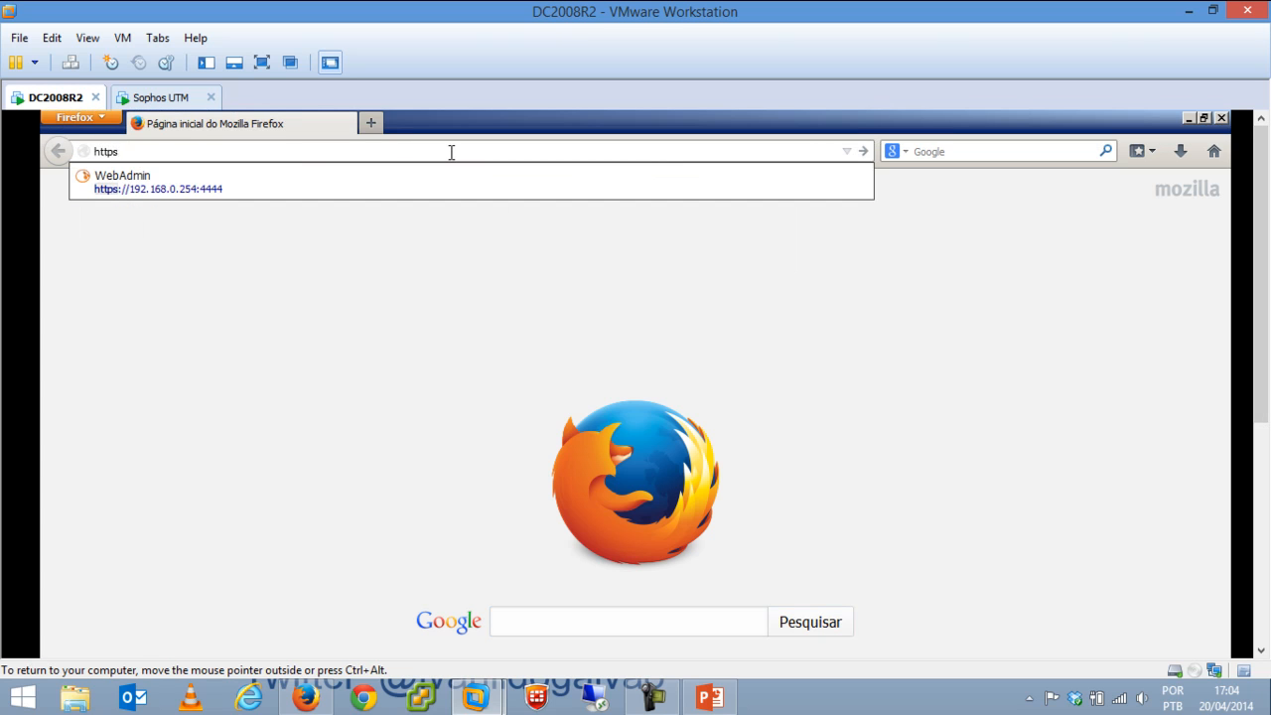
pyautogui.press('Down')
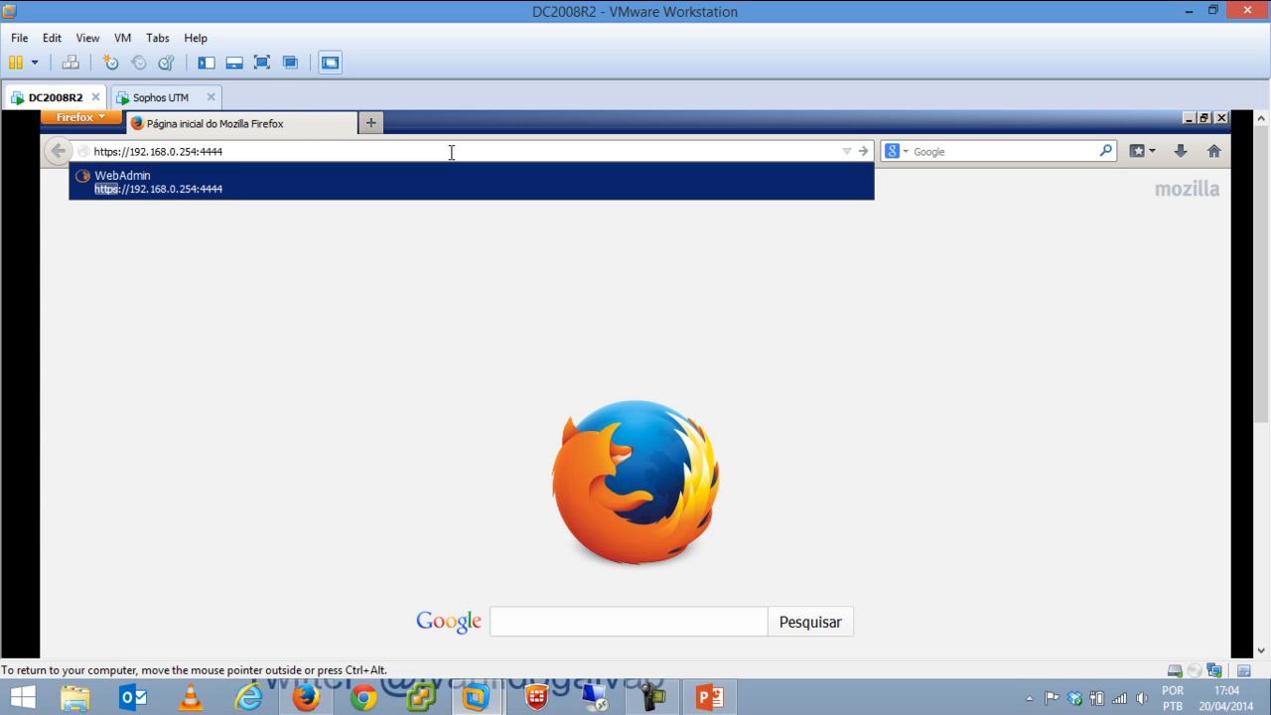
pyautogui.press('Return')
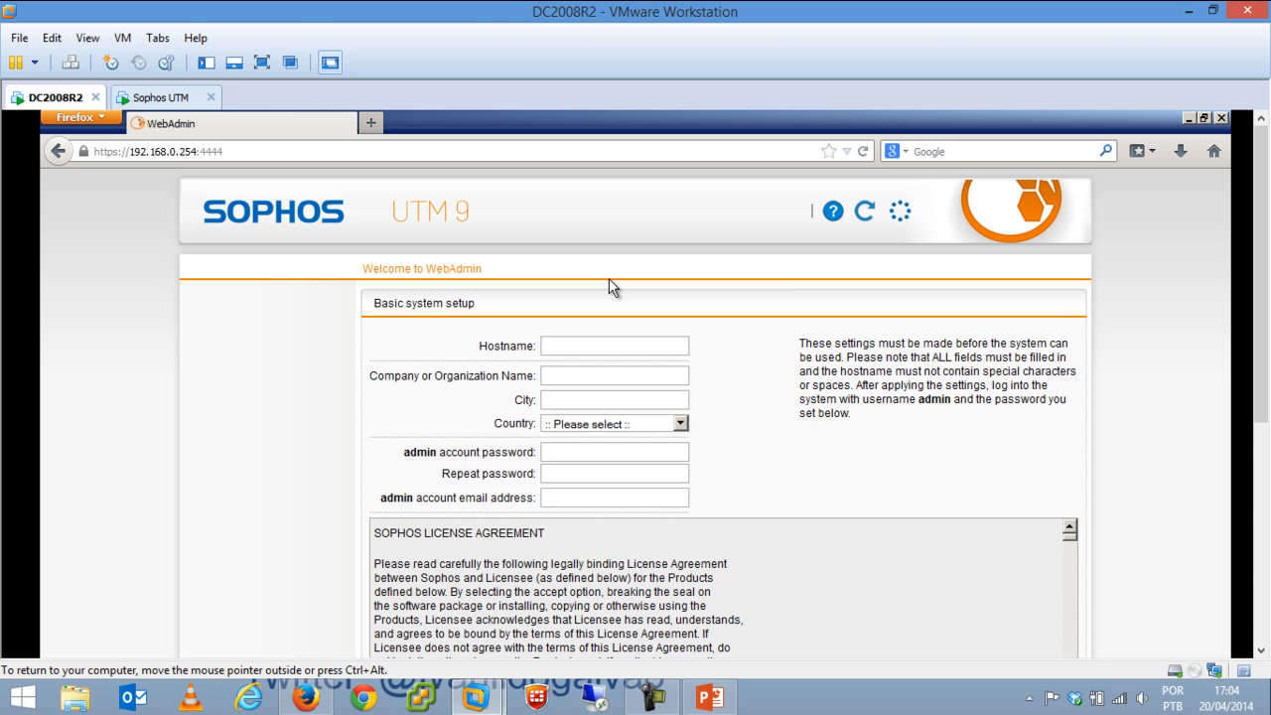
pyautogui.click(597, 346)
pyautogui.moveTo(1262, 233); pyautogui.dragTo(1264, 326)
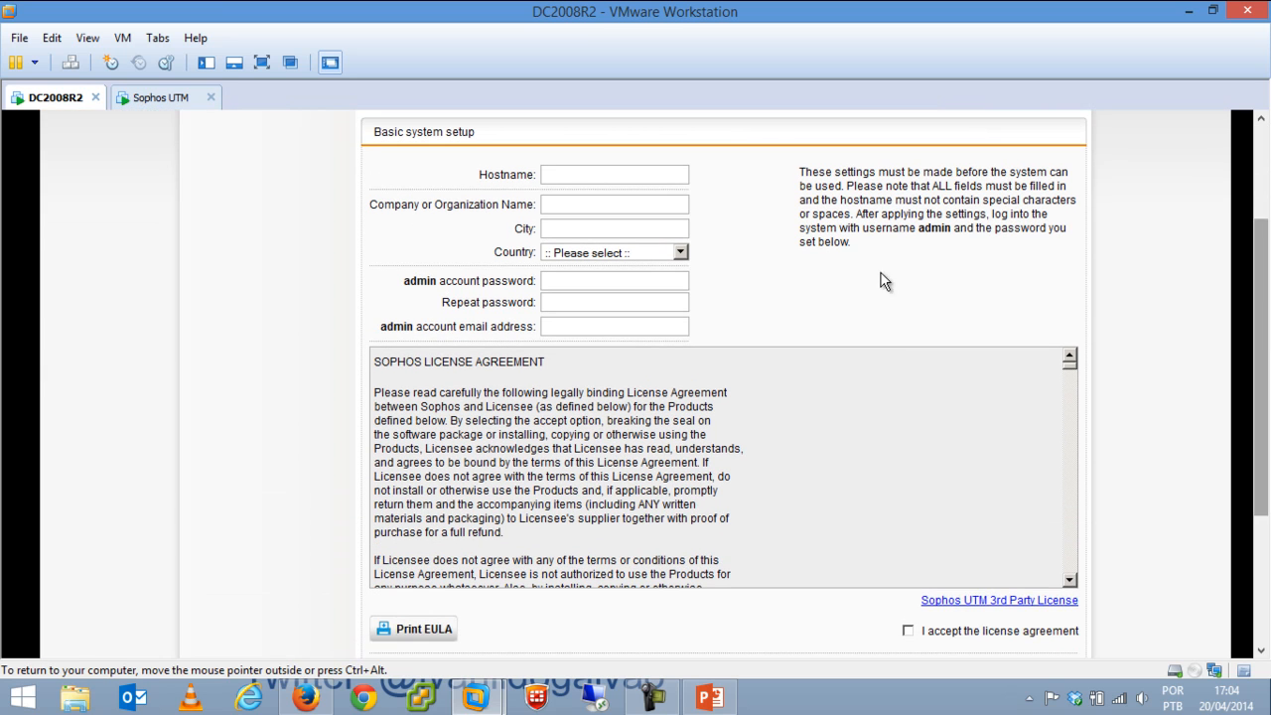
pyautogui.moveTo(1248, 496); pyautogui.dragTo(1248, 387)
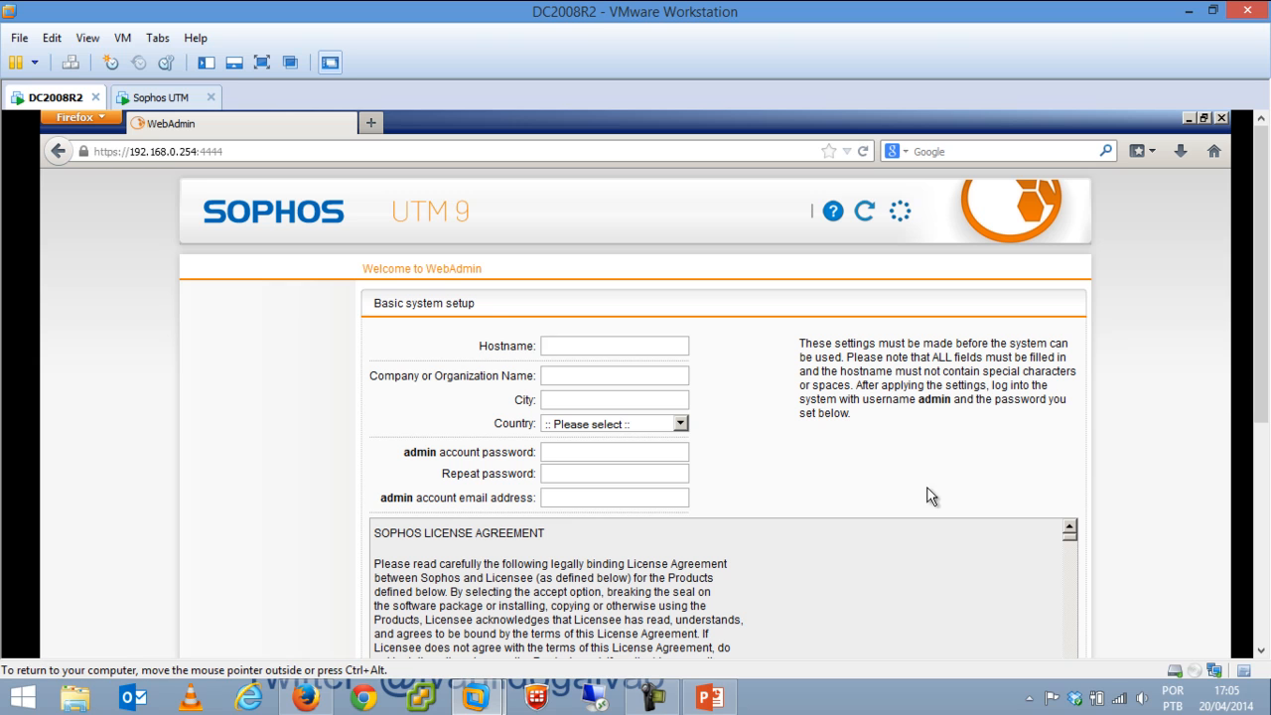
# Enter hostname sophosutm, company E-Solution and city Natal.
pyautogui.write('soohos')
pyautogui.press('BackSpace')
pyautogui.press('BackSpace')
pyautogui.press('BackSpace')
pyautogui.press('BackSpace')
pyautogui.write('phosutm')
pyautogui.press('Tab')
pyautogui.write('E-so')
pyautogui.press('BackSpace')
pyautogui.press('BackSpace')
pyautogui.write('Solutions')
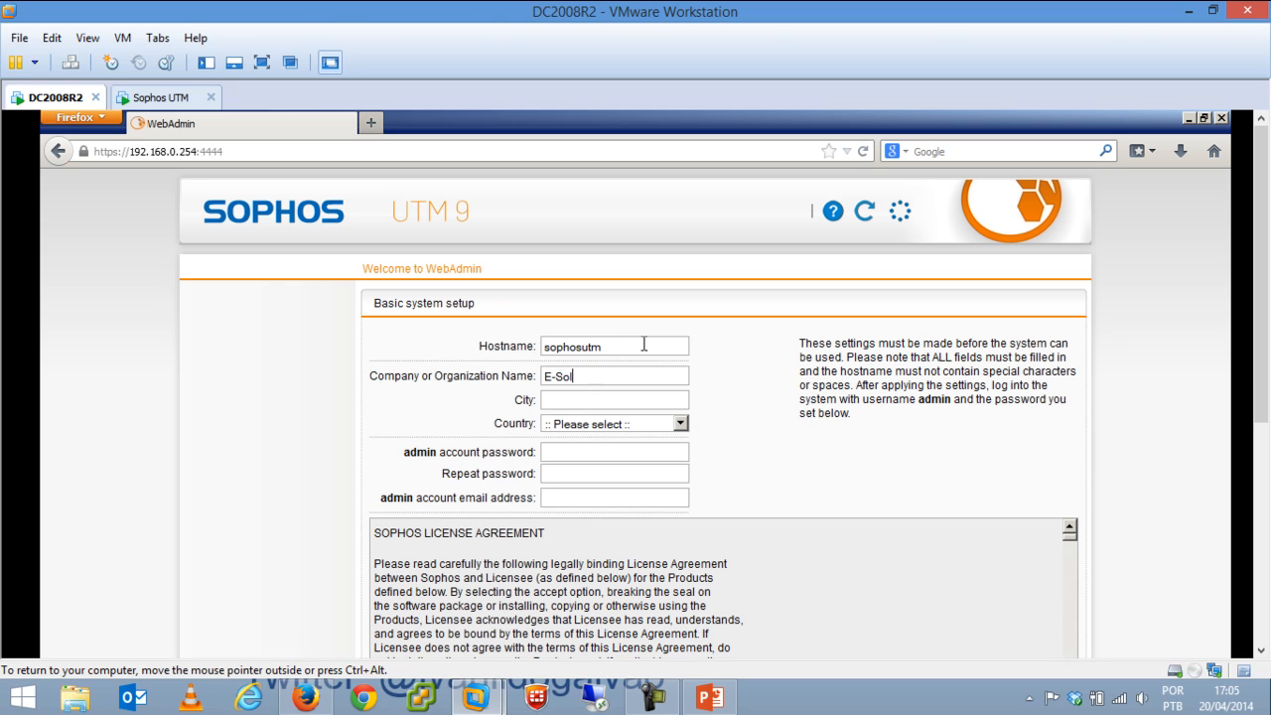
pyautogui.press('BackSpace')
pyautogui.press('BackSpace')
pyautogui.write('n')
pyautogui.press('Tab')
pyautogui.write('Natal')
# Choose Brazil as country, enter the admin password twice and the admin e-mail address.
pyautogui.press('Tab')
pyautogui.write('bra')
pyautogui.press('Tab')
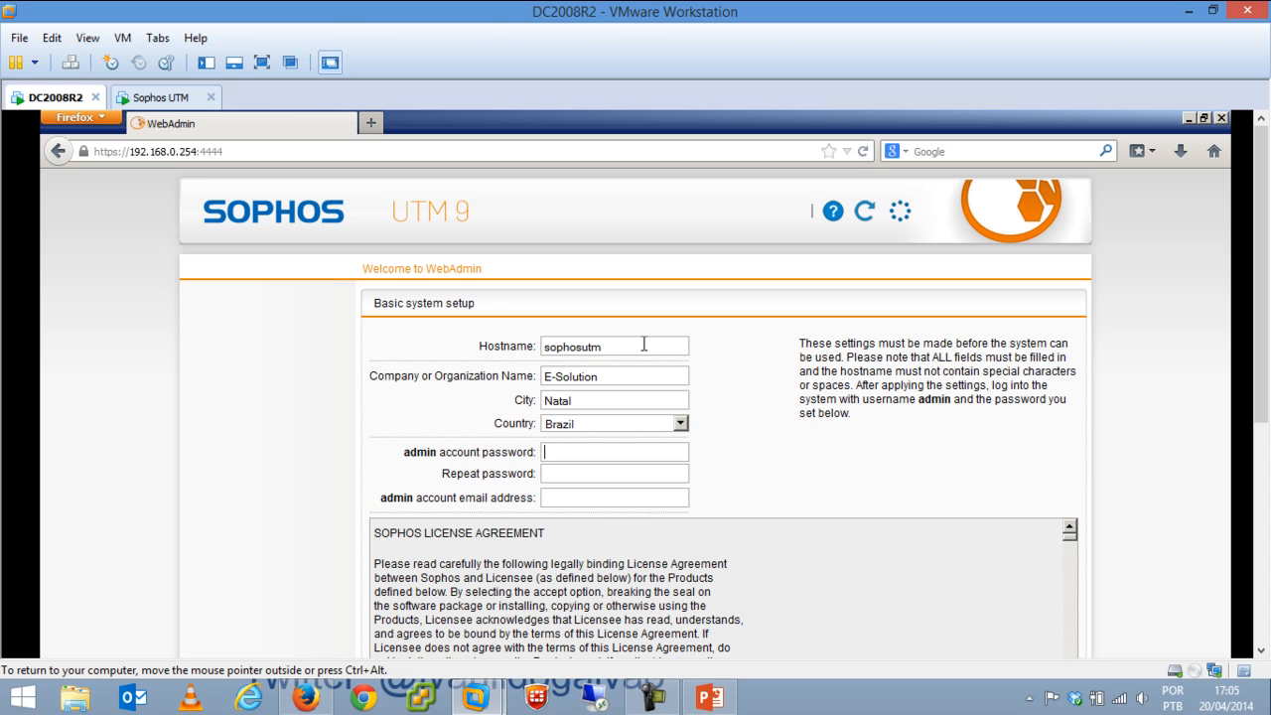
pyautogui.write('************************')
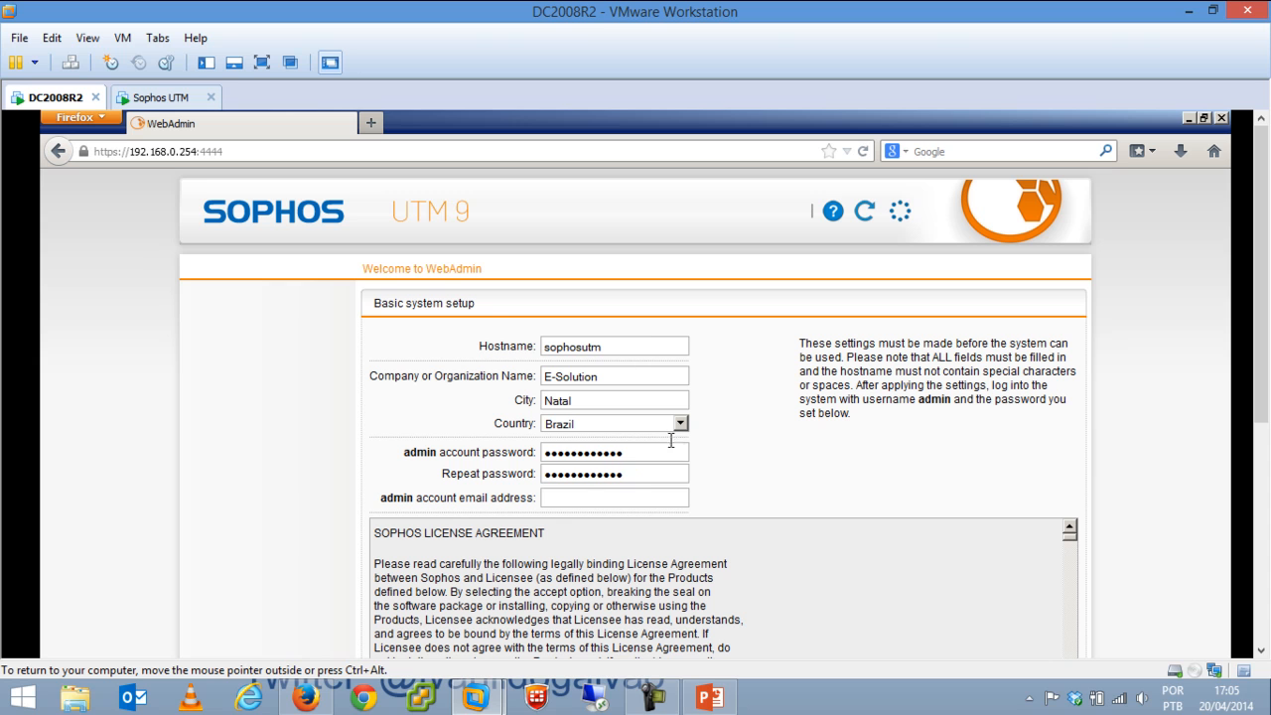
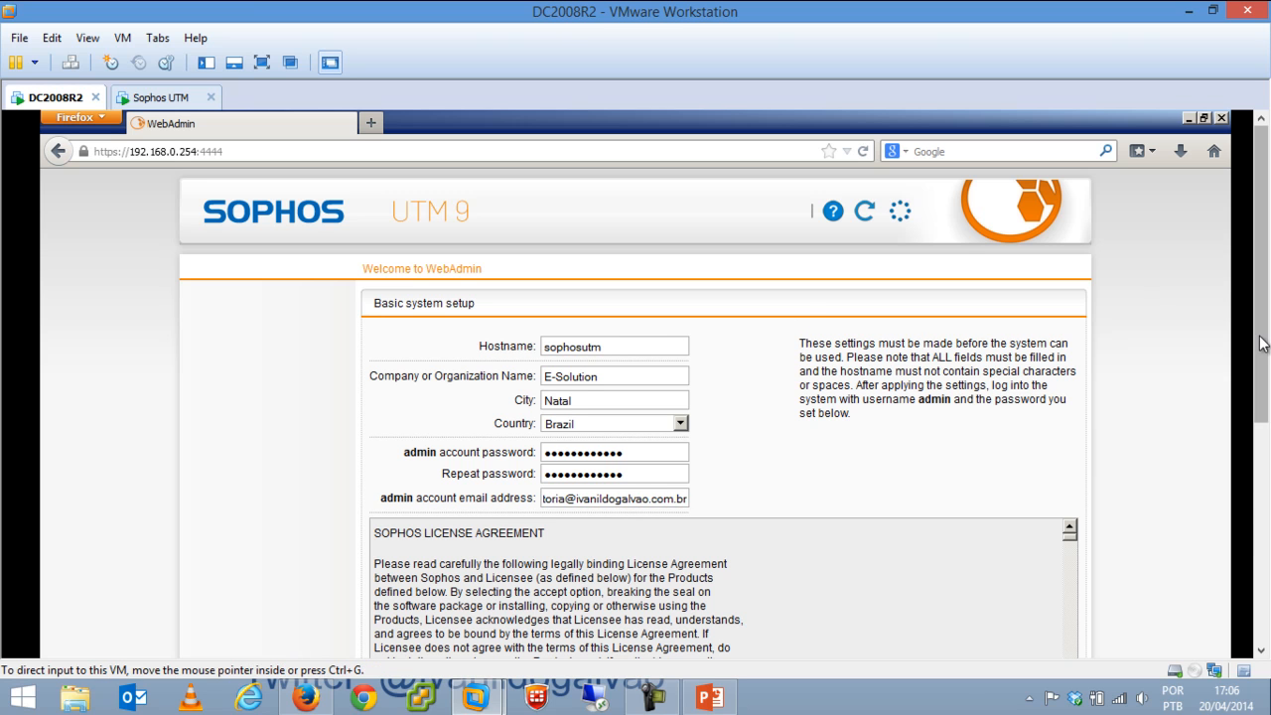
pyautogui.moveTo(1260, 343); pyautogui.dragTo(1261, 418)
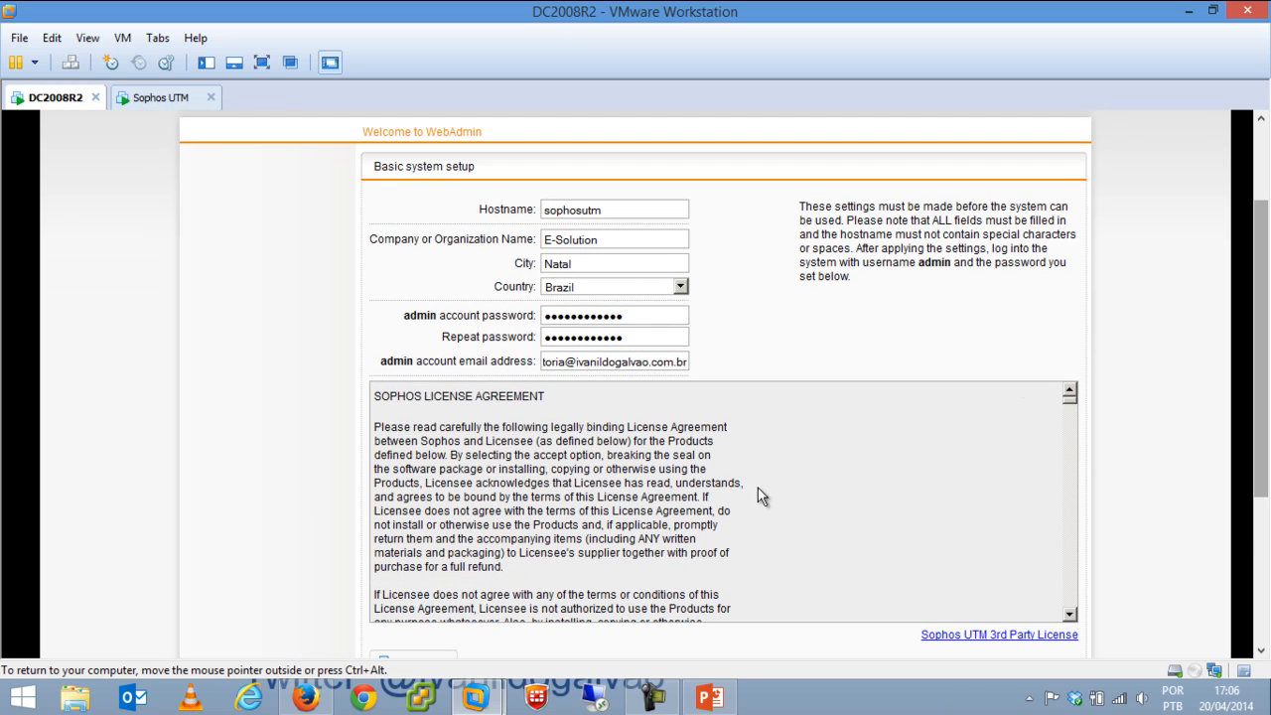
pyautogui.moveTo(1069, 397); pyautogui.dragTo(1069, 610)
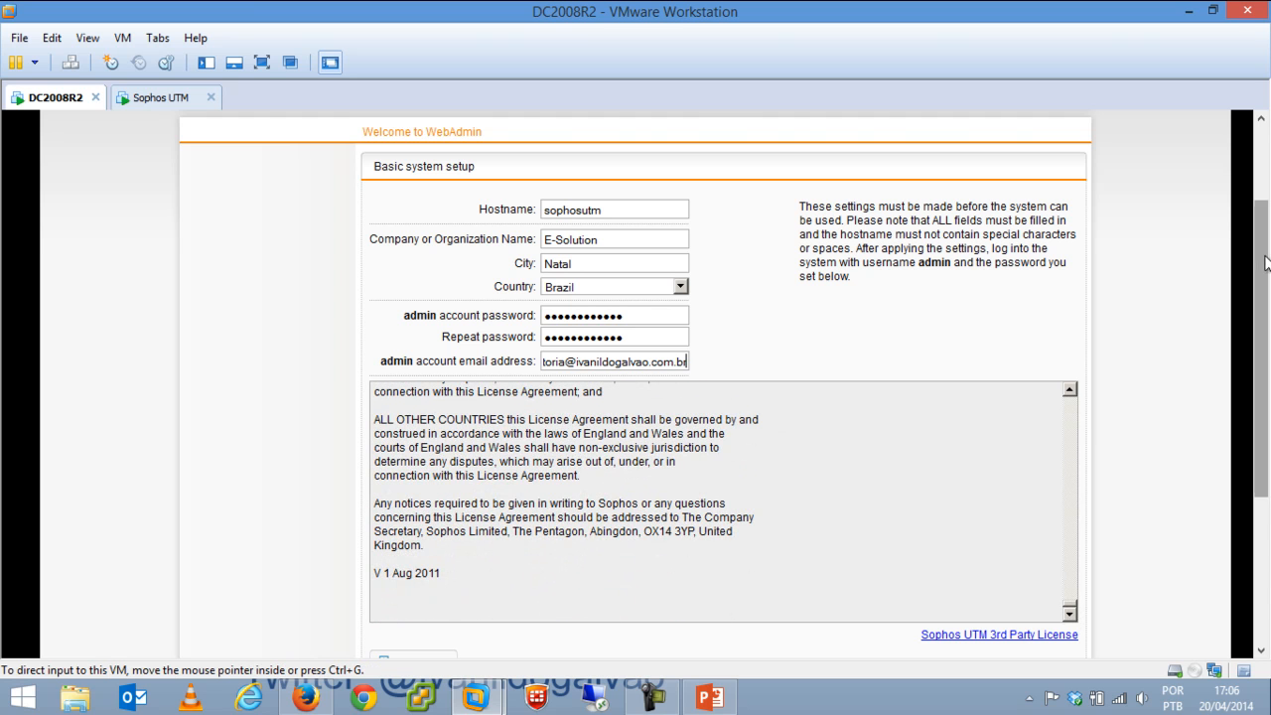
pyautogui.moveTo(1260, 349); pyautogui.dragTo(1261, 479)
# Tick 'I accept the license agreement' and run 'Perform basic system setup'.
pyautogui.click(907, 424)
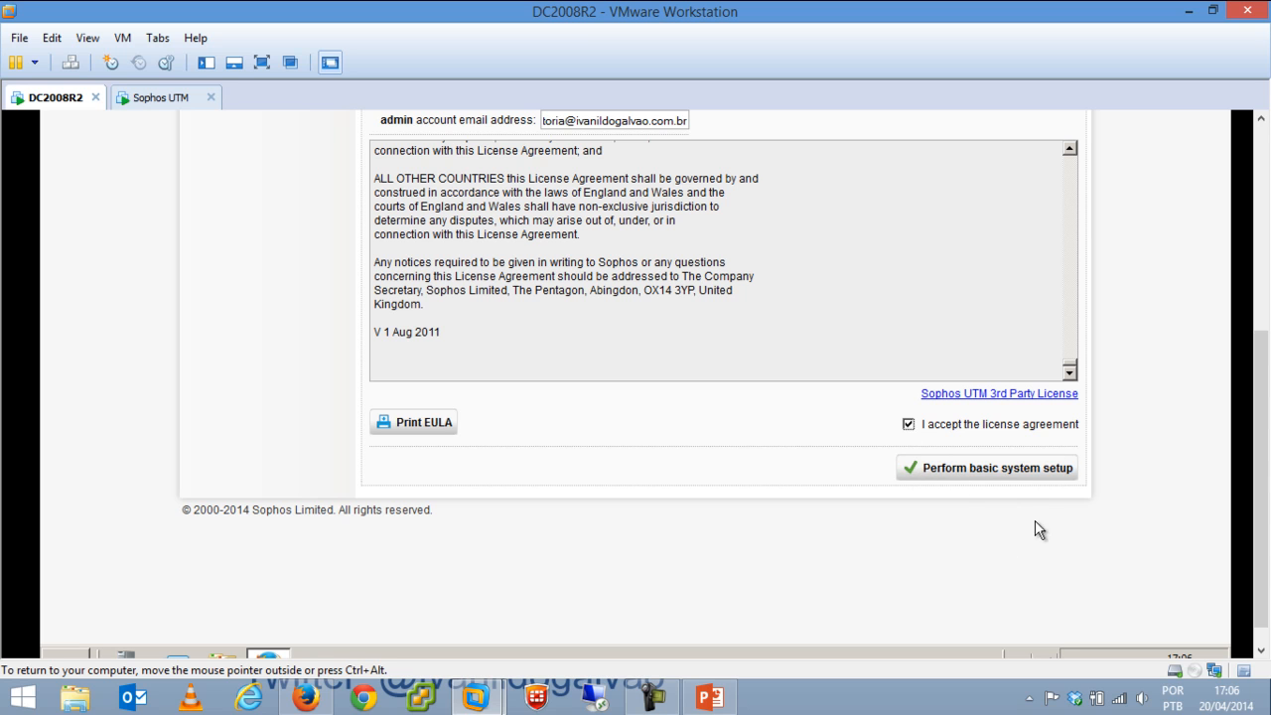
pyautogui.click(997, 478)
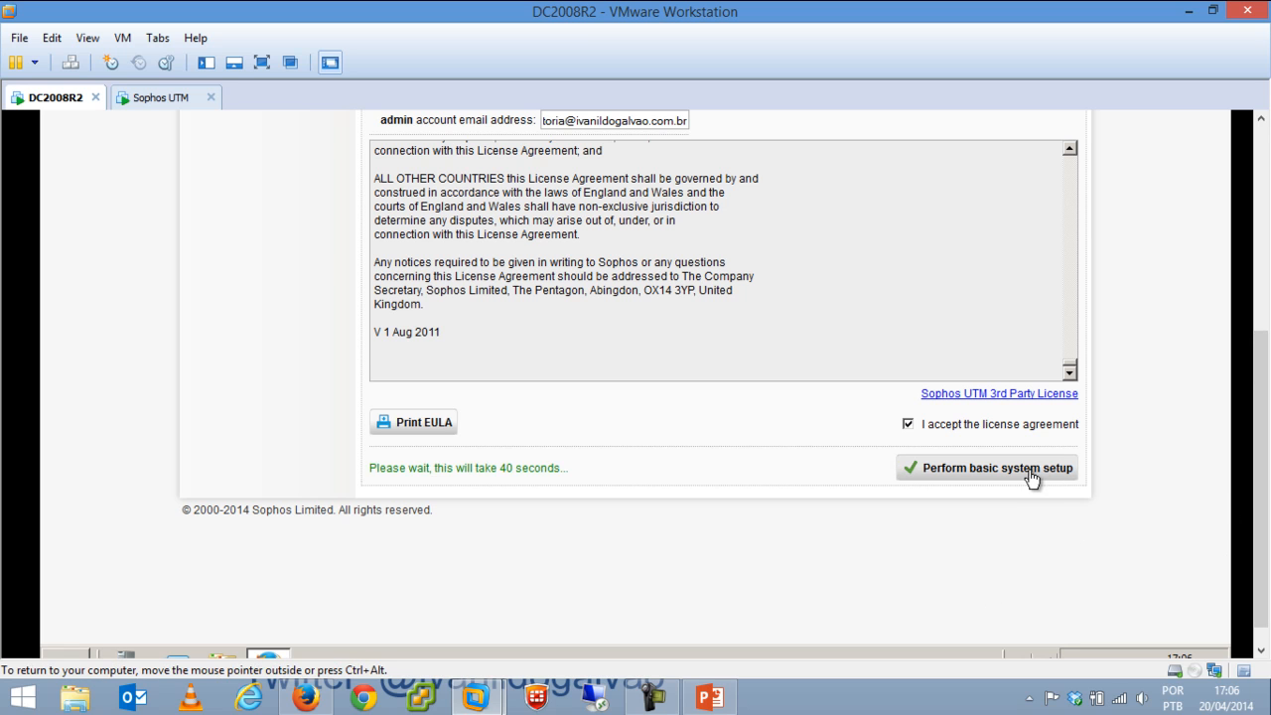
pyautogui.moveTo(1260, 437); pyautogui.dragTo(1259, 223)
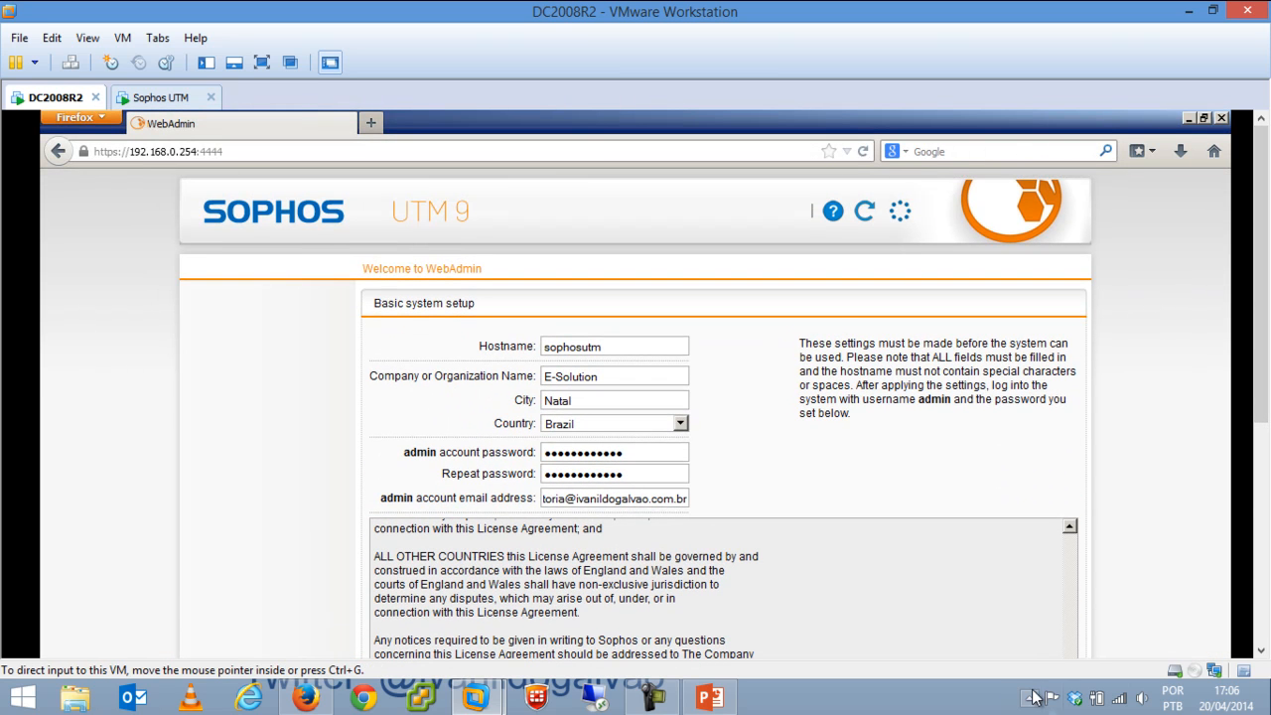
pyautogui.click(969, 691)
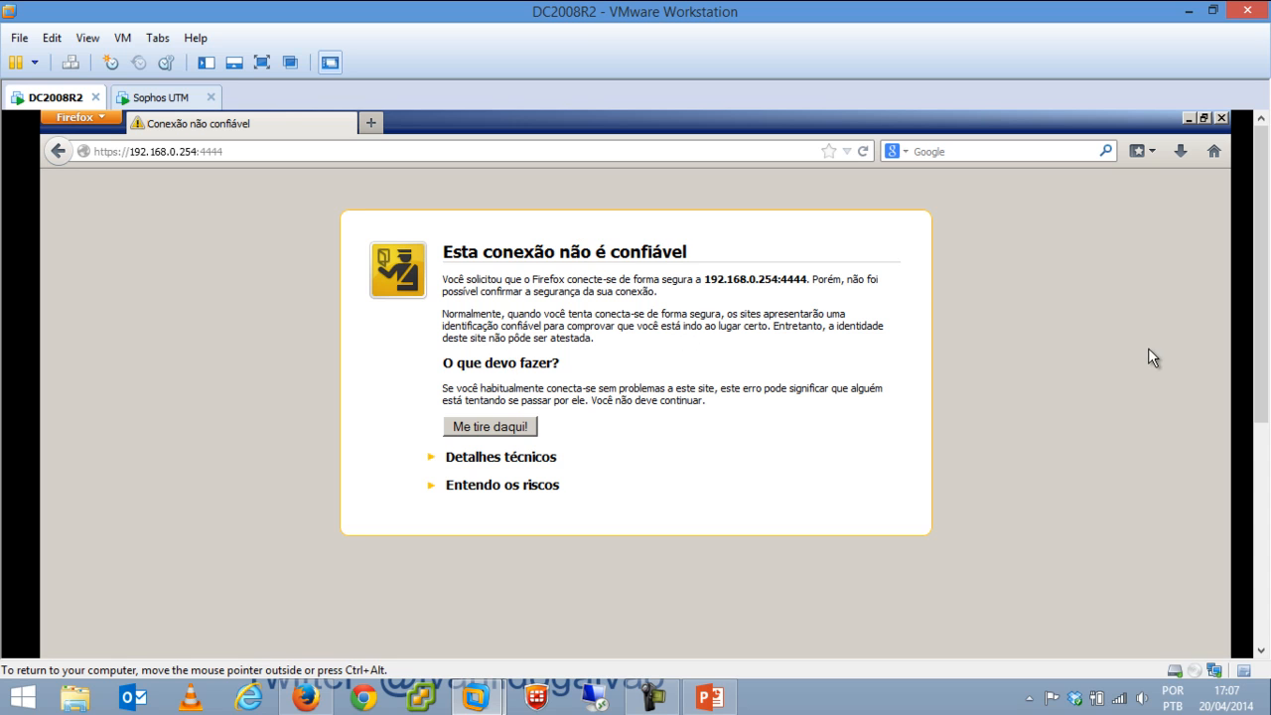
# Add and confirm a Firefox security exception for the appliance's certificate.
pyautogui.click(525, 488)
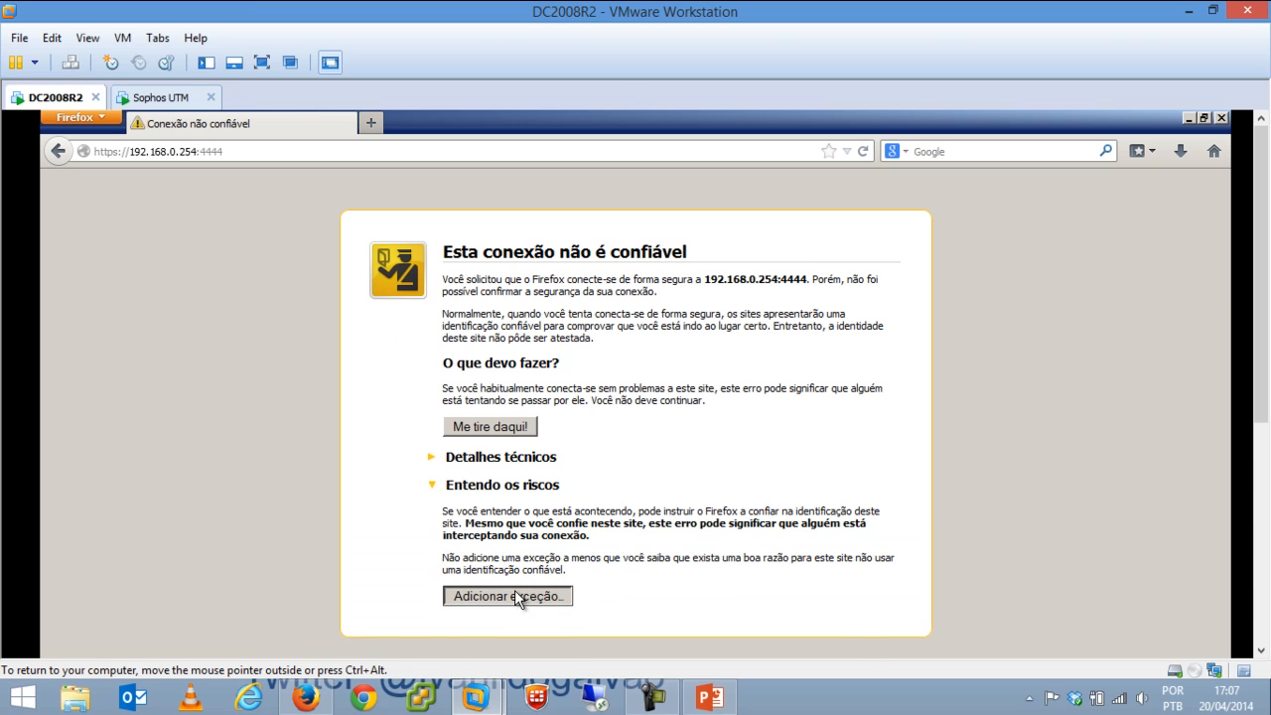
pyautogui.click(514, 592)
pyautogui.moveTo(1262, 270); pyautogui.dragTo(1256, 373)
pyautogui.click(740, 586)
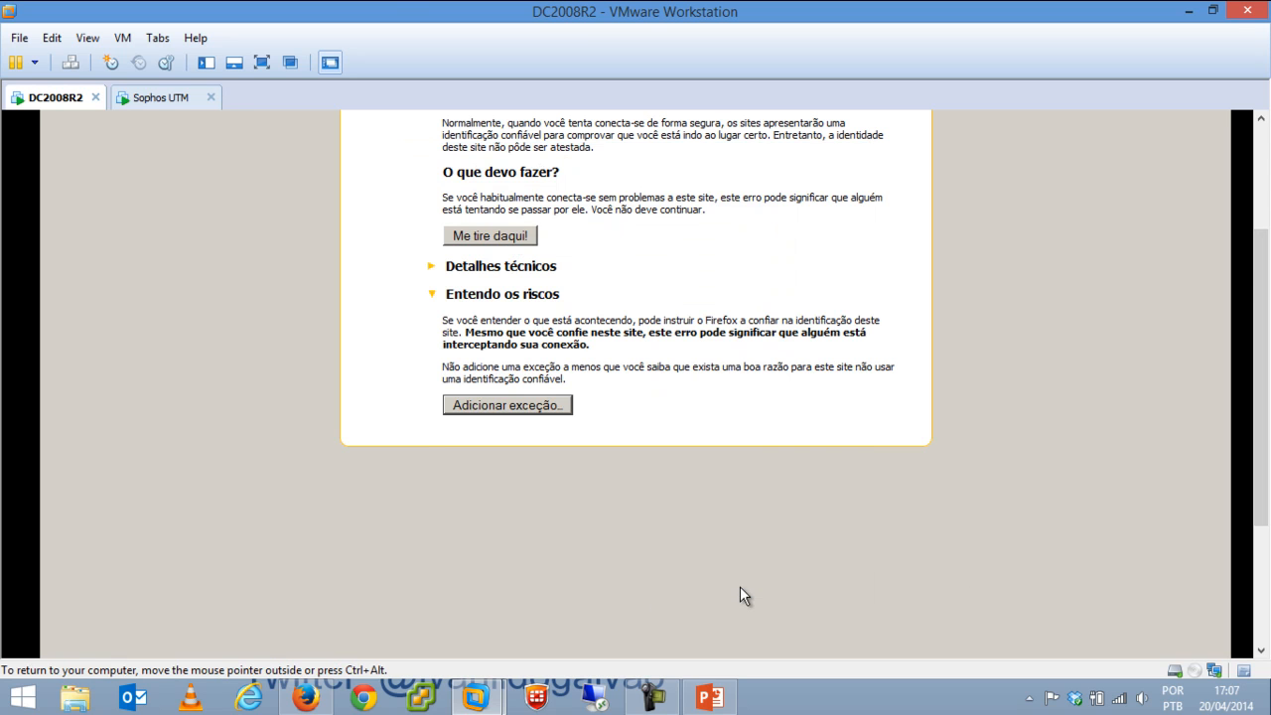
pyautogui.moveTo(1261, 377); pyautogui.dragTo(1260, 285)
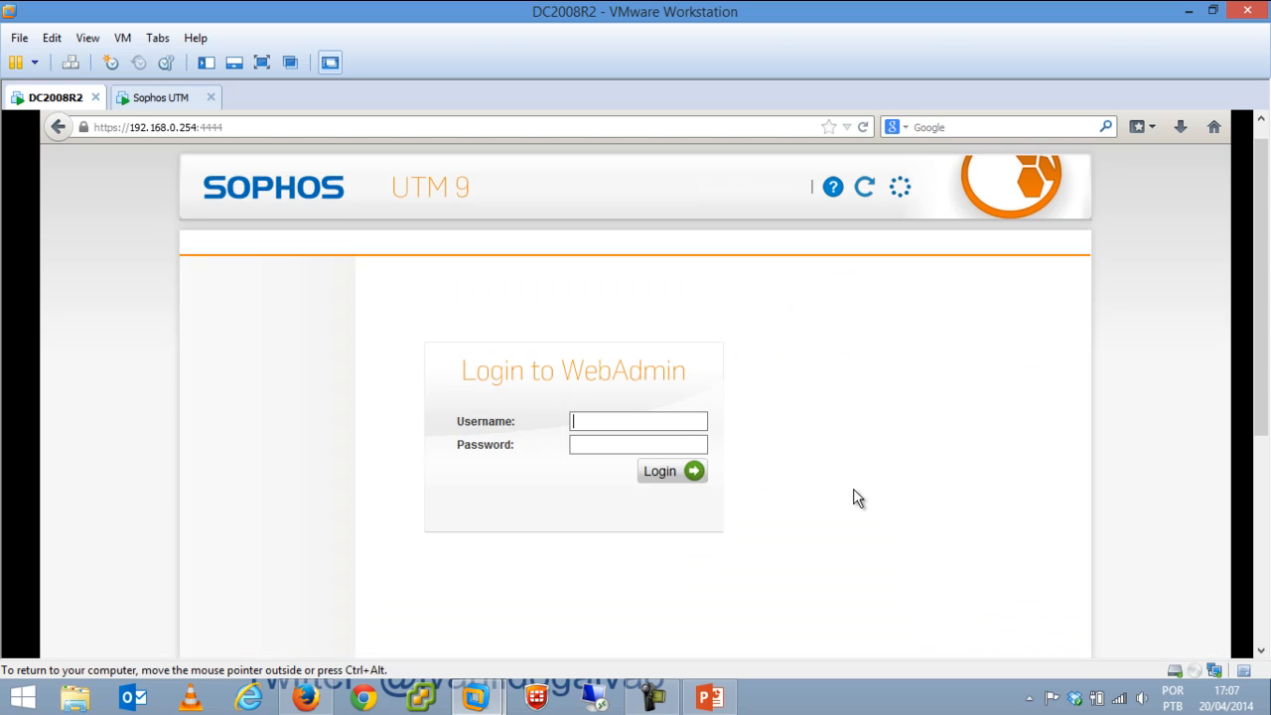
# Log in to WebAdmin as admin with the admin password.
pyautogui.write('admin')
pyautogui.press('Home')
pyautogui.press('Delete')
pyautogui.write('A')
pyautogui.press('BackSpace')
pyautogui.write('a•••••')
pyautogui.press('BackSpace')
pyautogui.press('BackSpace')
pyautogui.press('BackSpace')
pyautogui.press('BackSpace')
pyautogui.press('BackSpace')
pyautogui.write('••••••••••••')
pyautogui.click(661, 475)
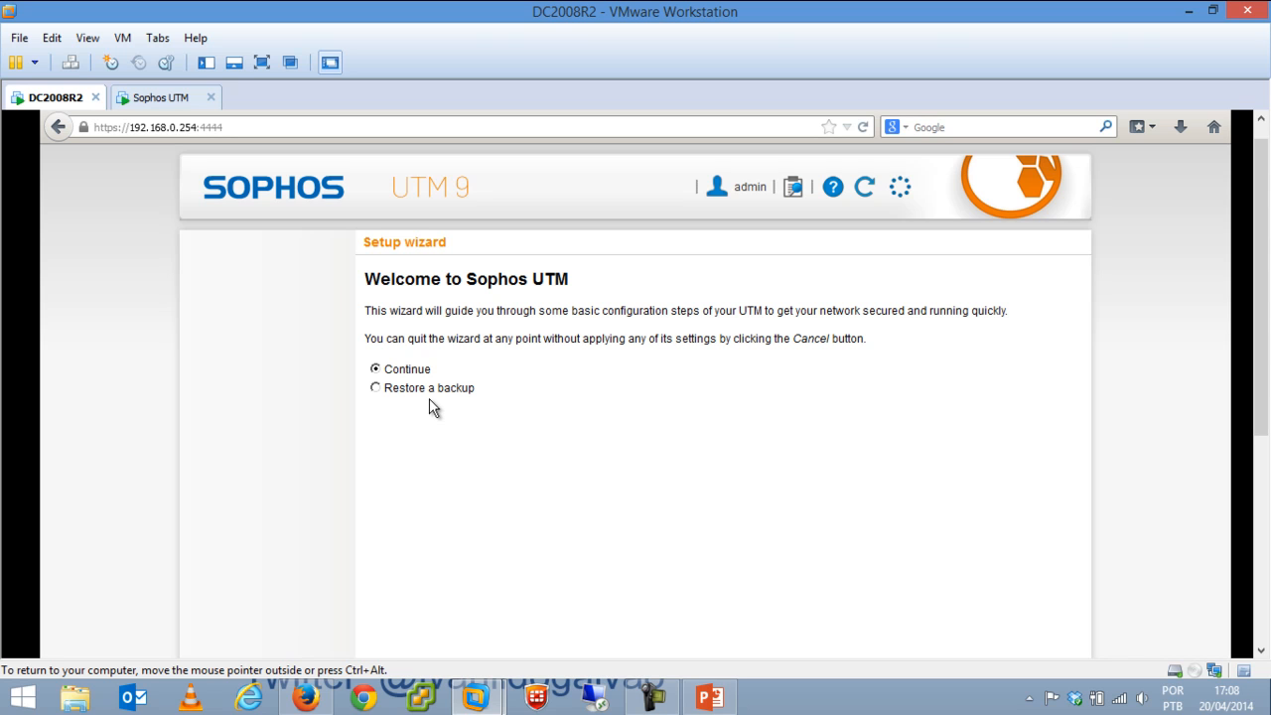
# Keep Continue selected and advance the wizard to License Installation.
pyautogui.click(379, 368)
pyautogui.moveTo(1257, 371); pyautogui.dragTo(1236, 534)
pyautogui.click(912, 584)
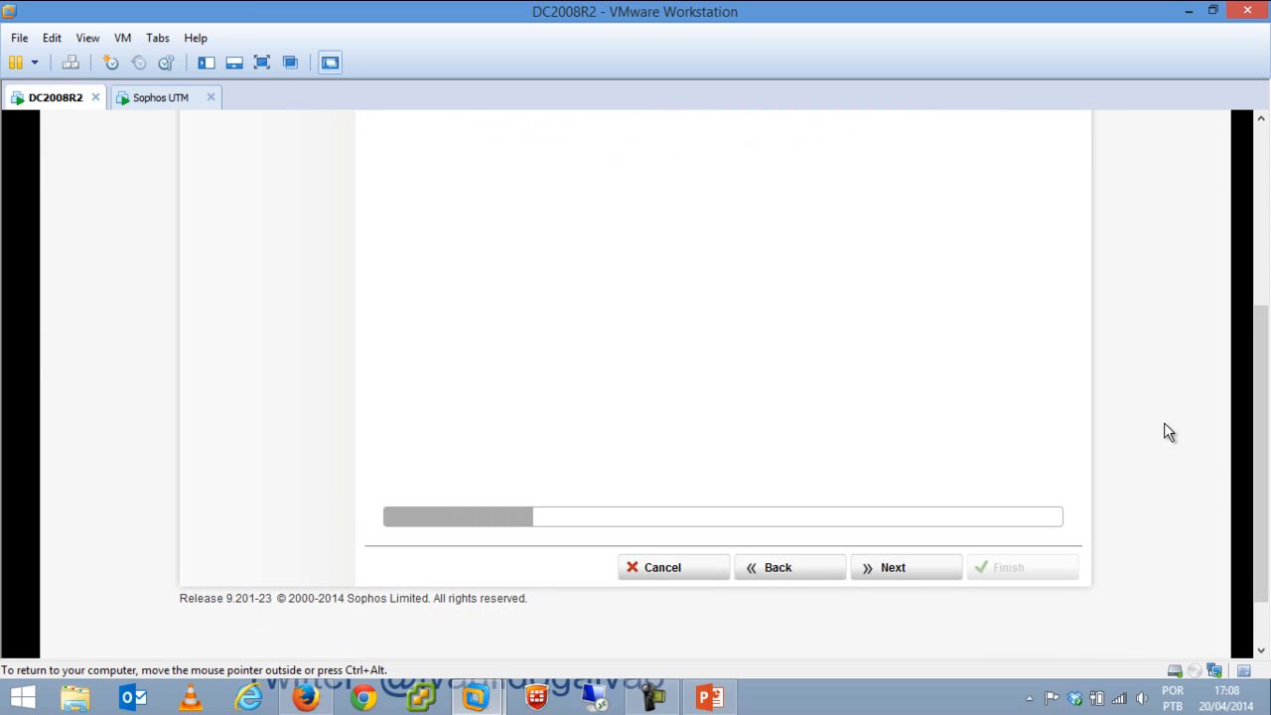
pyautogui.moveTo(1261, 486); pyautogui.dragTo(1259, 288)
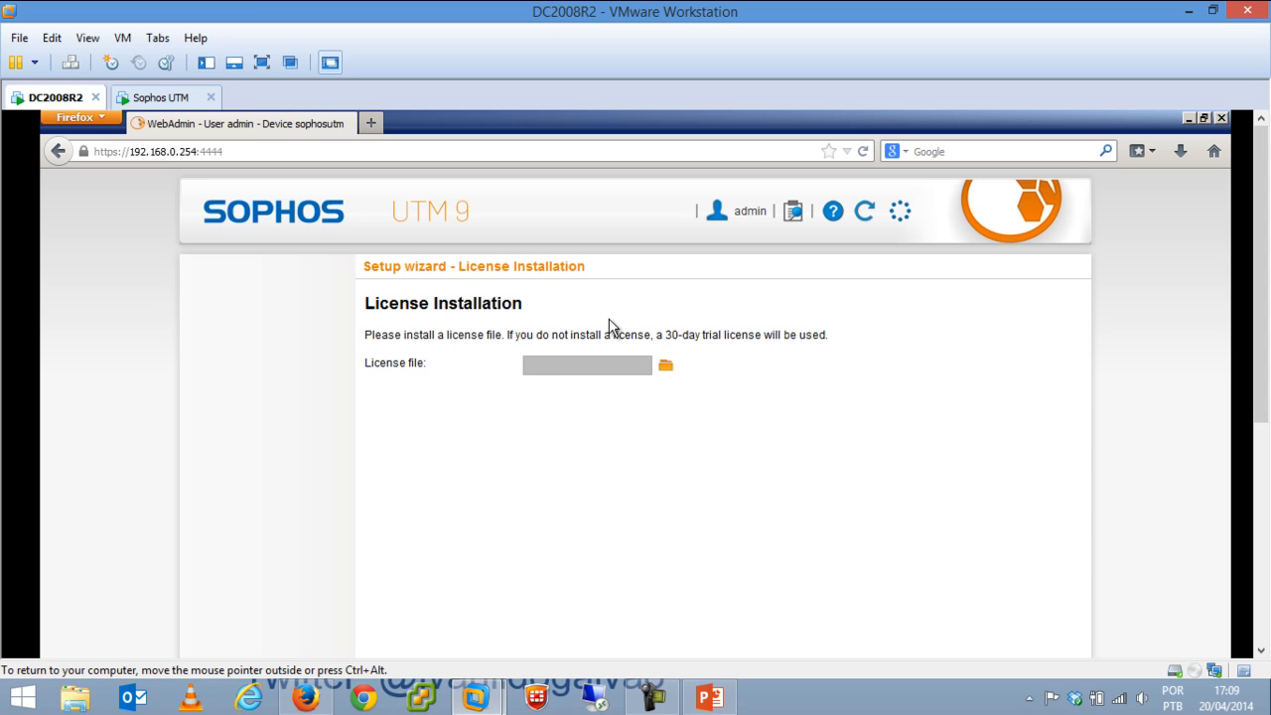
# Choose sophos-utm_home_license.txt from Z:\Downloads\Sophos as the licence file to upload.
pyautogui.click(665, 367)
pyautogui.click(744, 432)
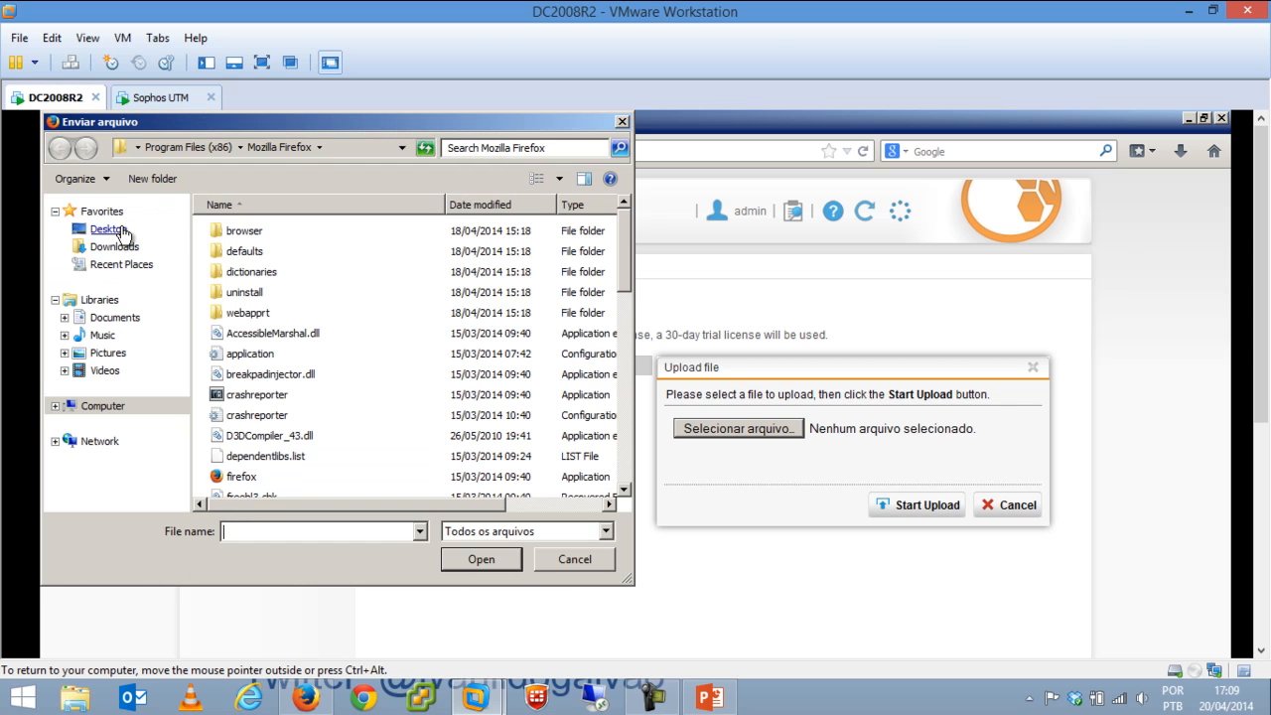
pyautogui.click(122, 231)
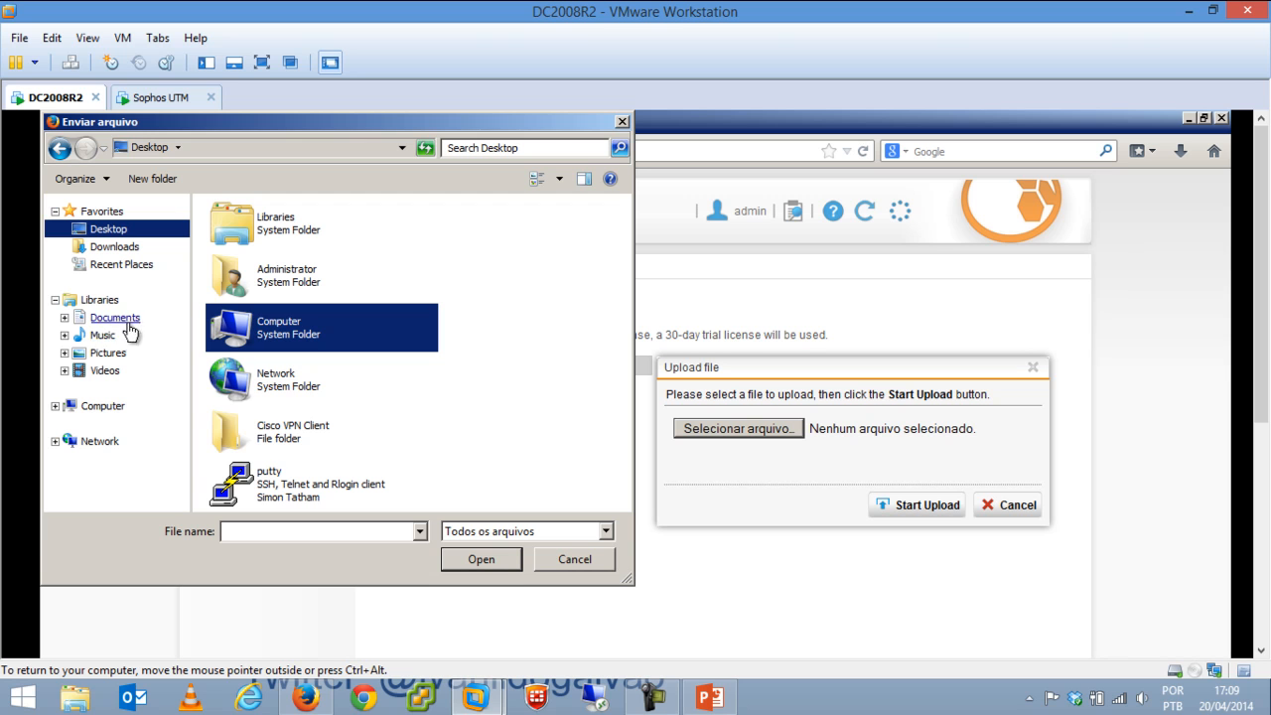
pyautogui.click(103, 406)
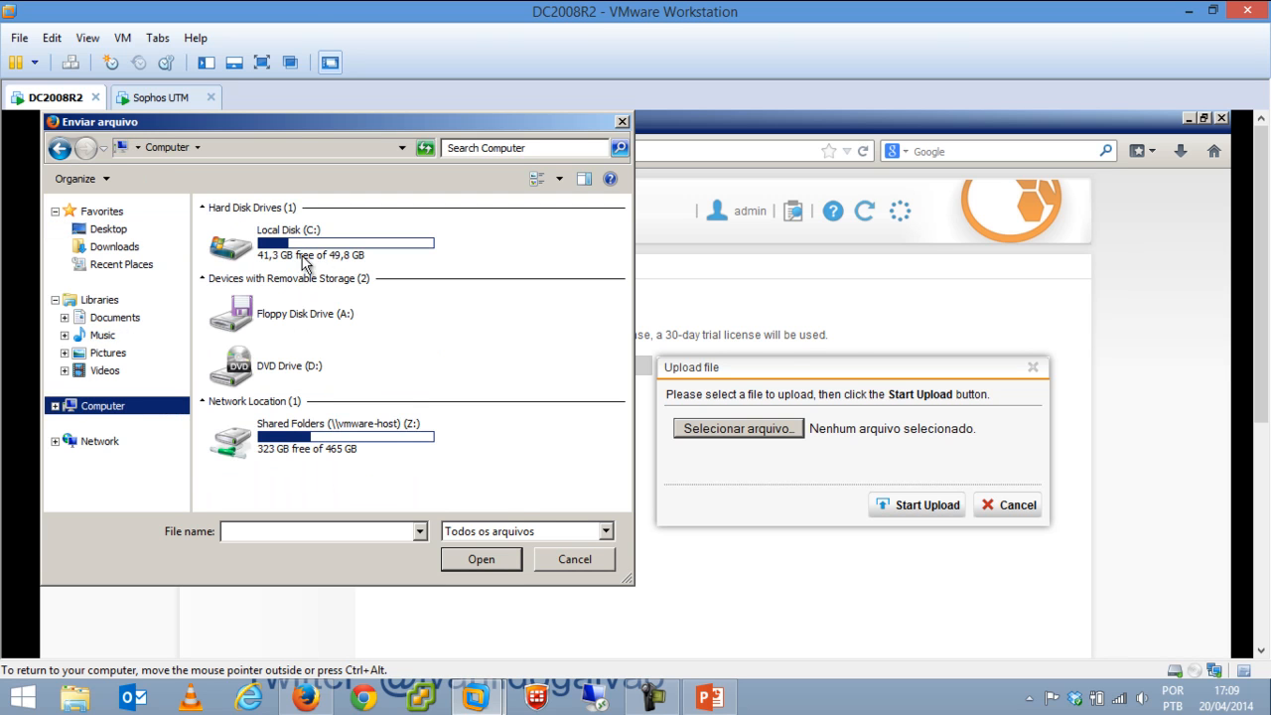
pyautogui.doubleClick(295, 429)
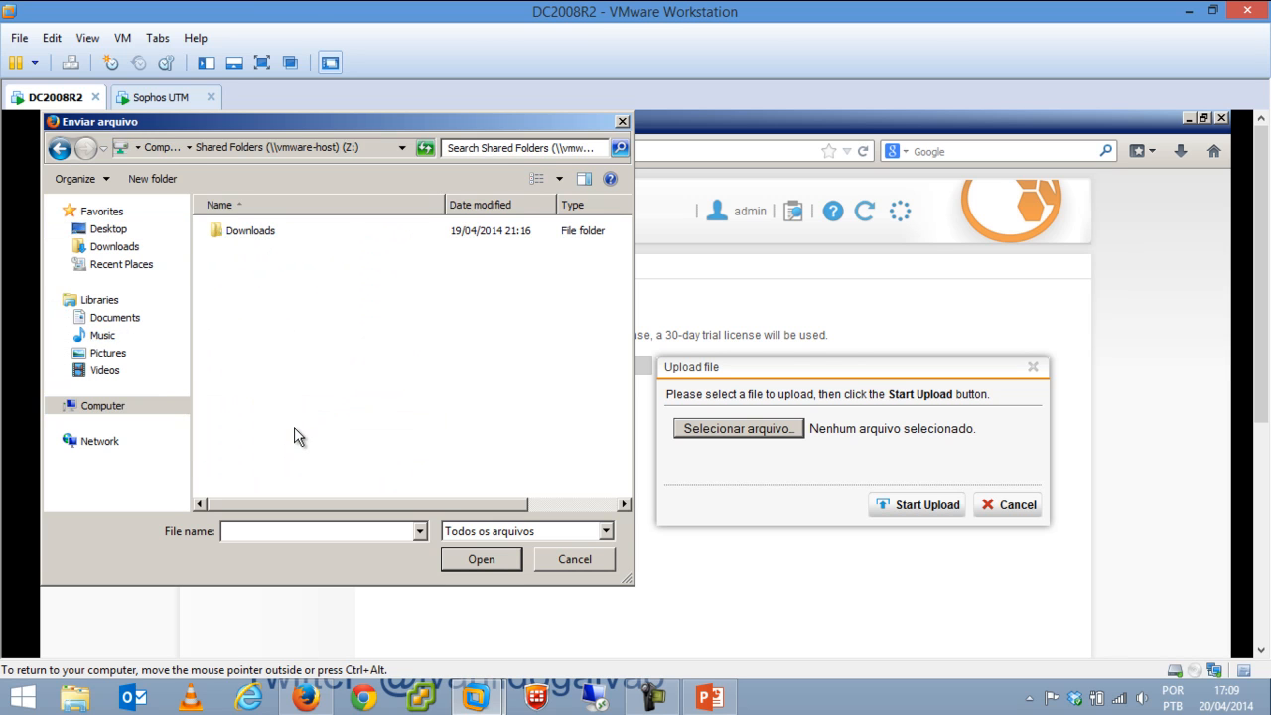
pyautogui.doubleClick(259, 232)
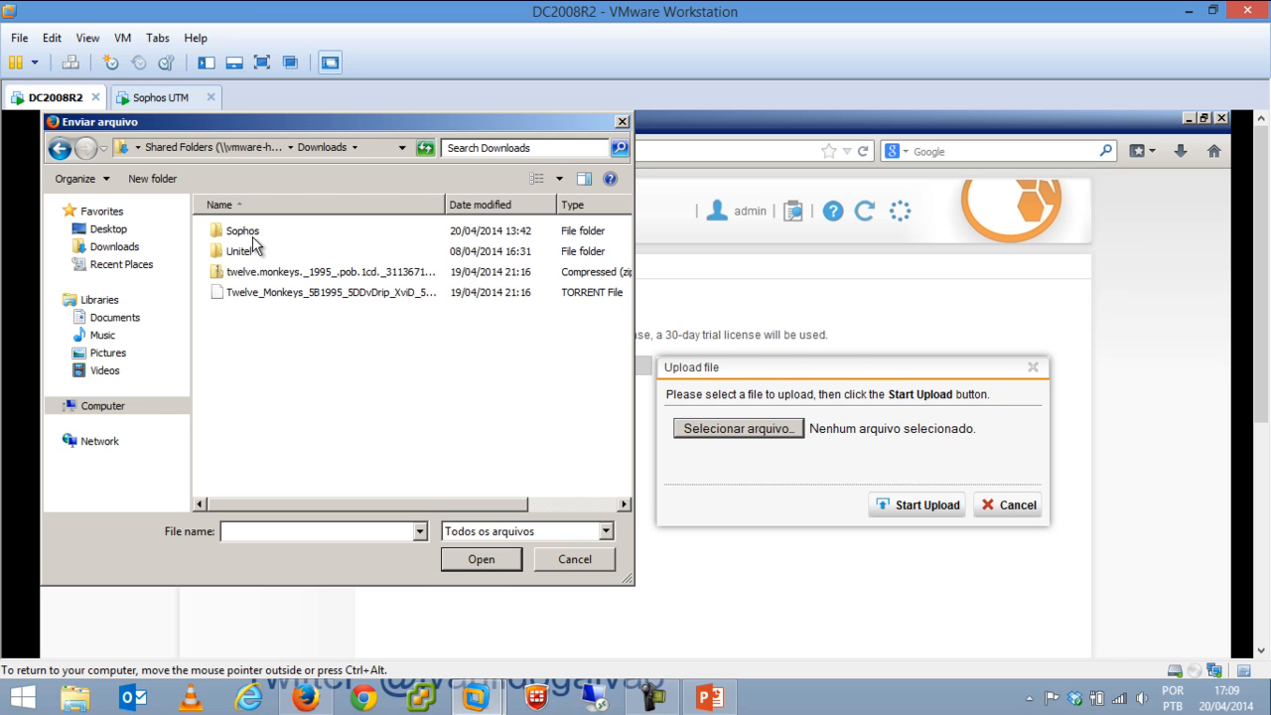
pyautogui.doubleClick(250, 234)
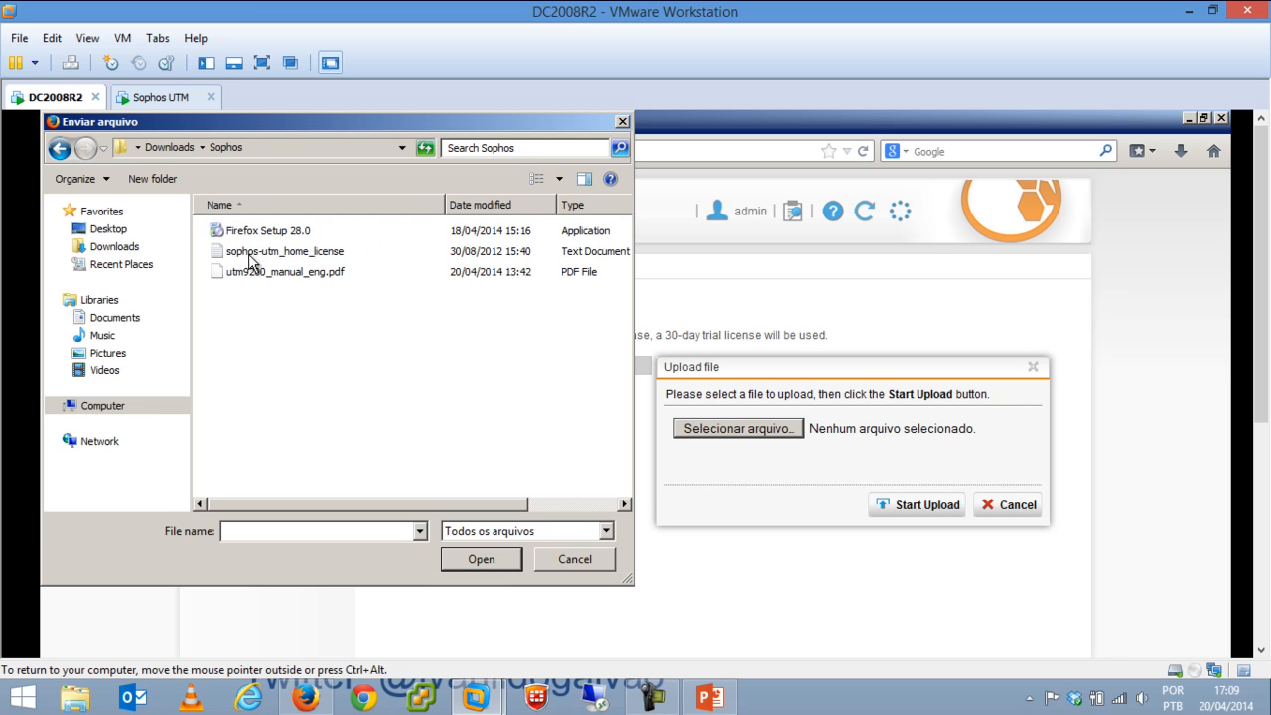
pyautogui.click(260, 254)
pyautogui.click(457, 559)
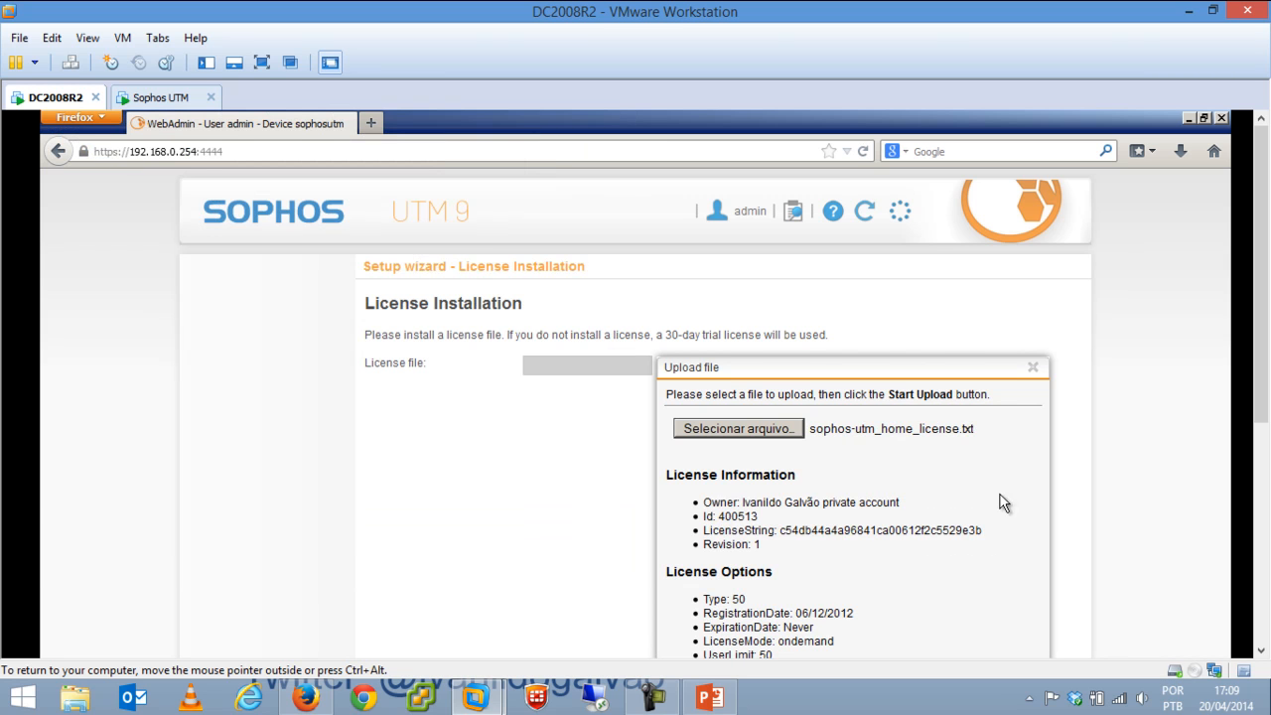
# Review the licence details, noting licence Type 50 and the registration date.
pyautogui.moveTo(1261, 291); pyautogui.dragTo(1262, 347)
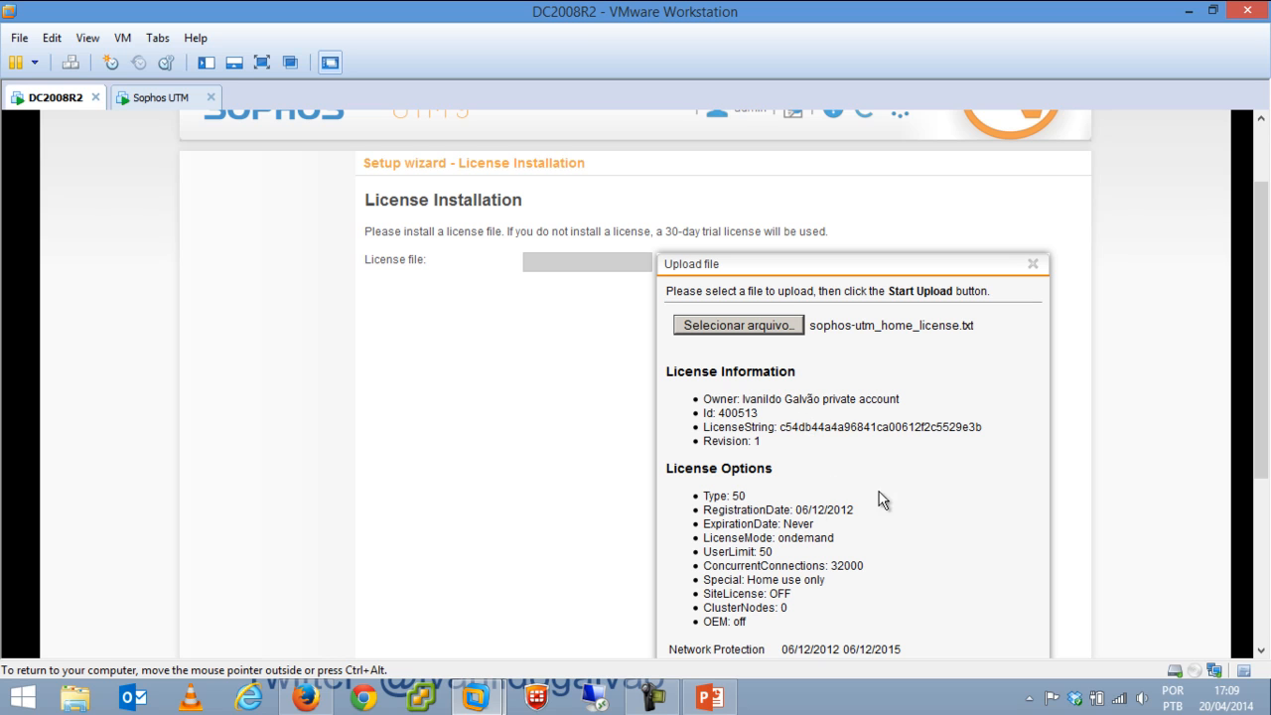
pyautogui.moveTo(747, 496); pyautogui.dragTo(847, 509)
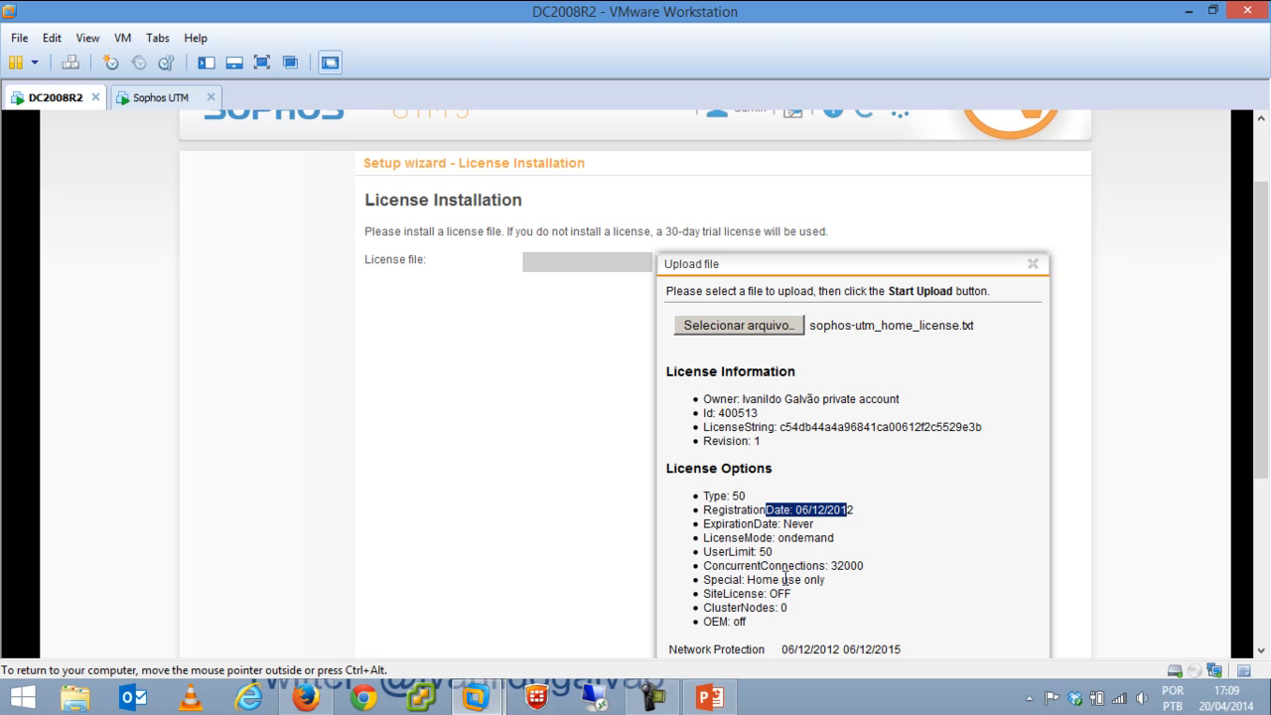
pyautogui.click(854, 649)
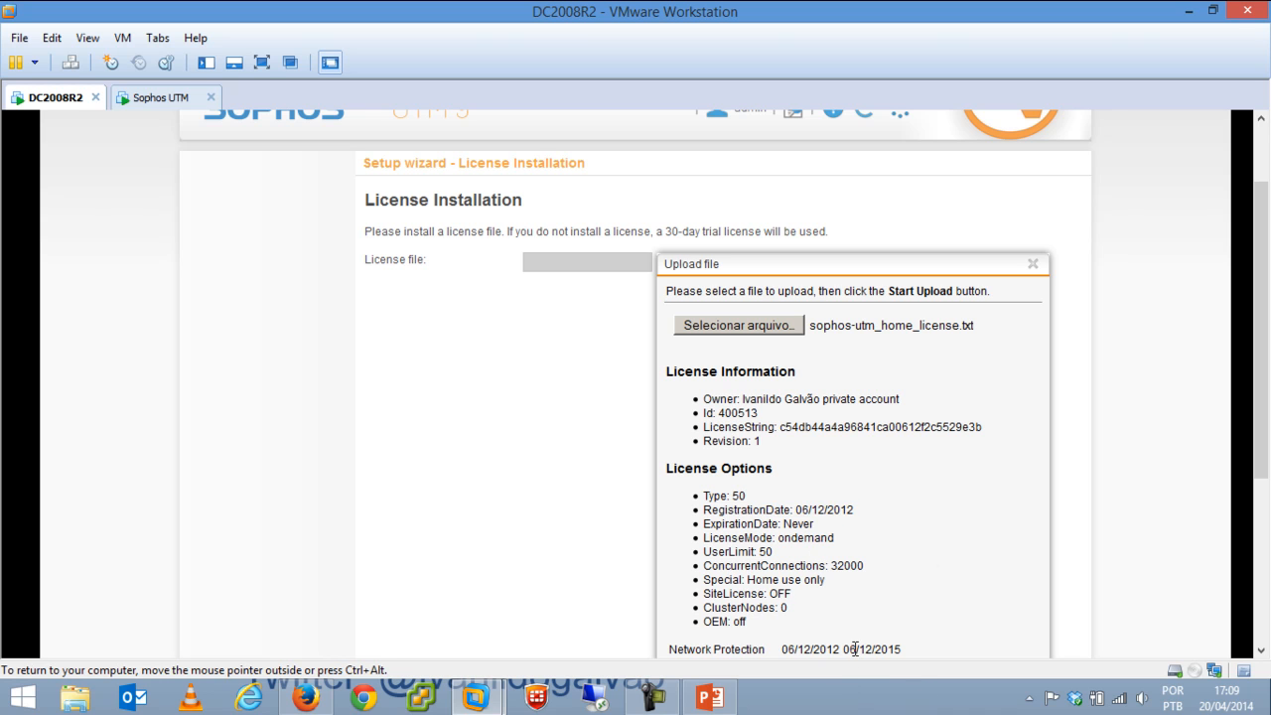
pyautogui.moveTo(855, 649); pyautogui.dragTo(900, 649)
pyautogui.scroll(-5, 1241, 397)
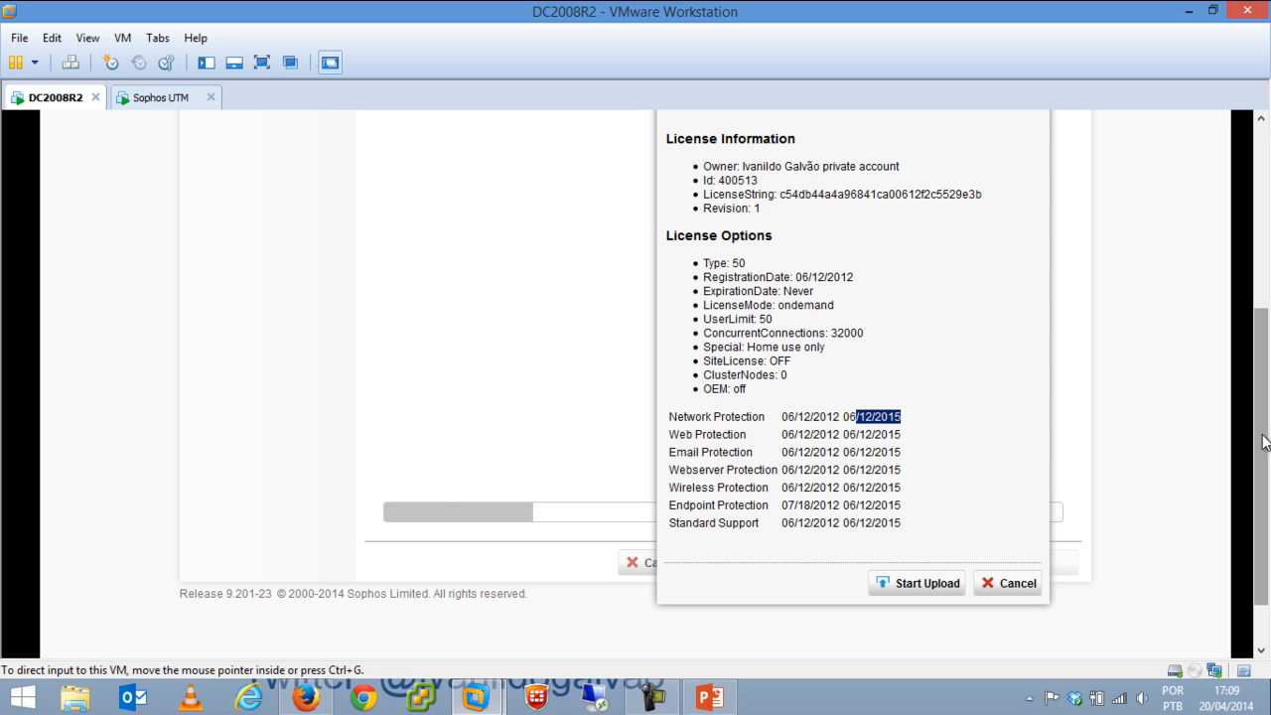
pyautogui.scroll(5, 942, 459)
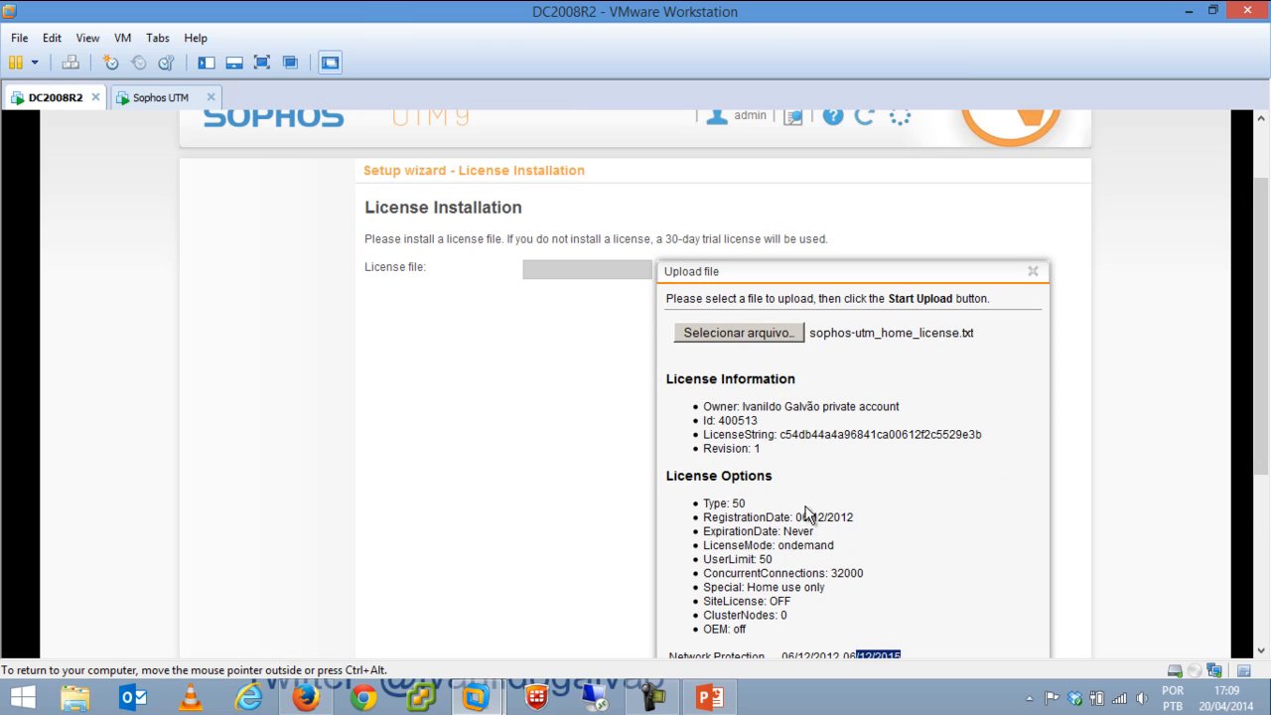
pyautogui.moveTo(746, 504); pyautogui.dragTo(732, 506)
# Check the Network Protection entry and expiry dates, then start the licence upload.
pyautogui.moveTo(1262, 393); pyautogui.dragTo(1255, 555)
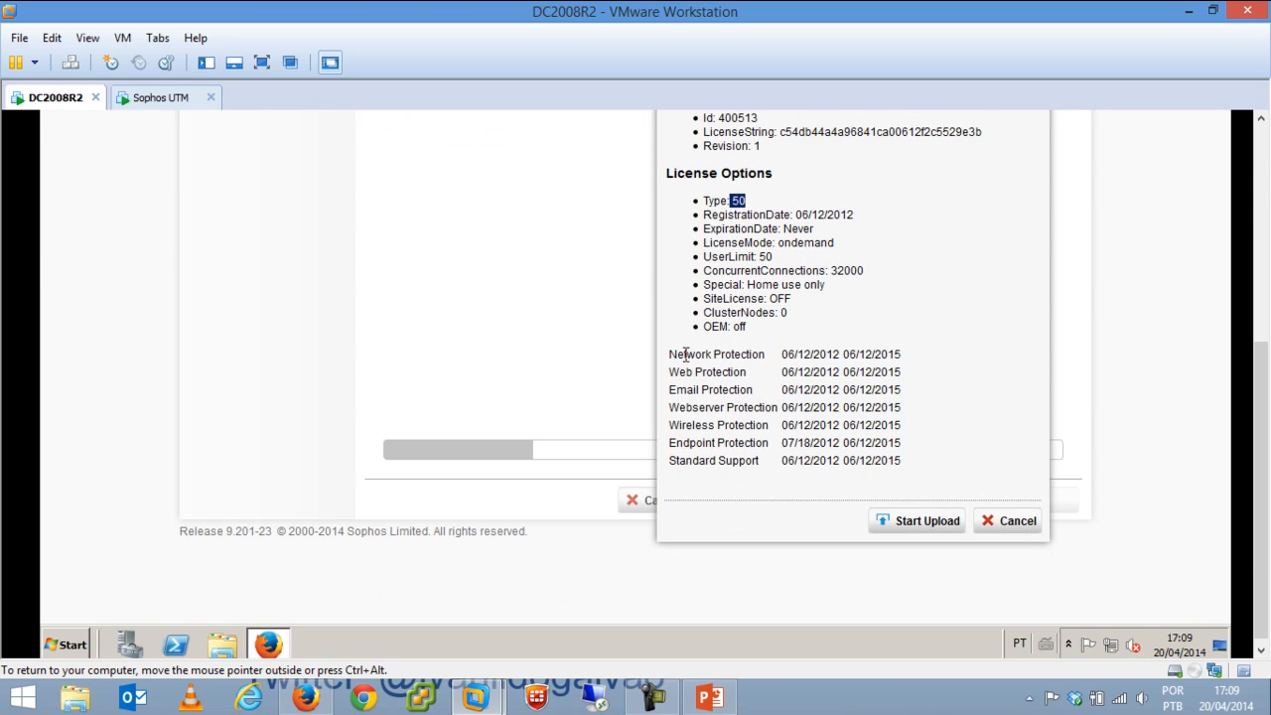
pyautogui.moveTo(684, 354); pyautogui.dragTo(745, 355)
pyautogui.moveTo(667, 355); pyautogui.dragTo(752, 430)
pyautogui.click(730, 437)
pyautogui.moveTo(859, 355); pyautogui.dragTo(865, 407)
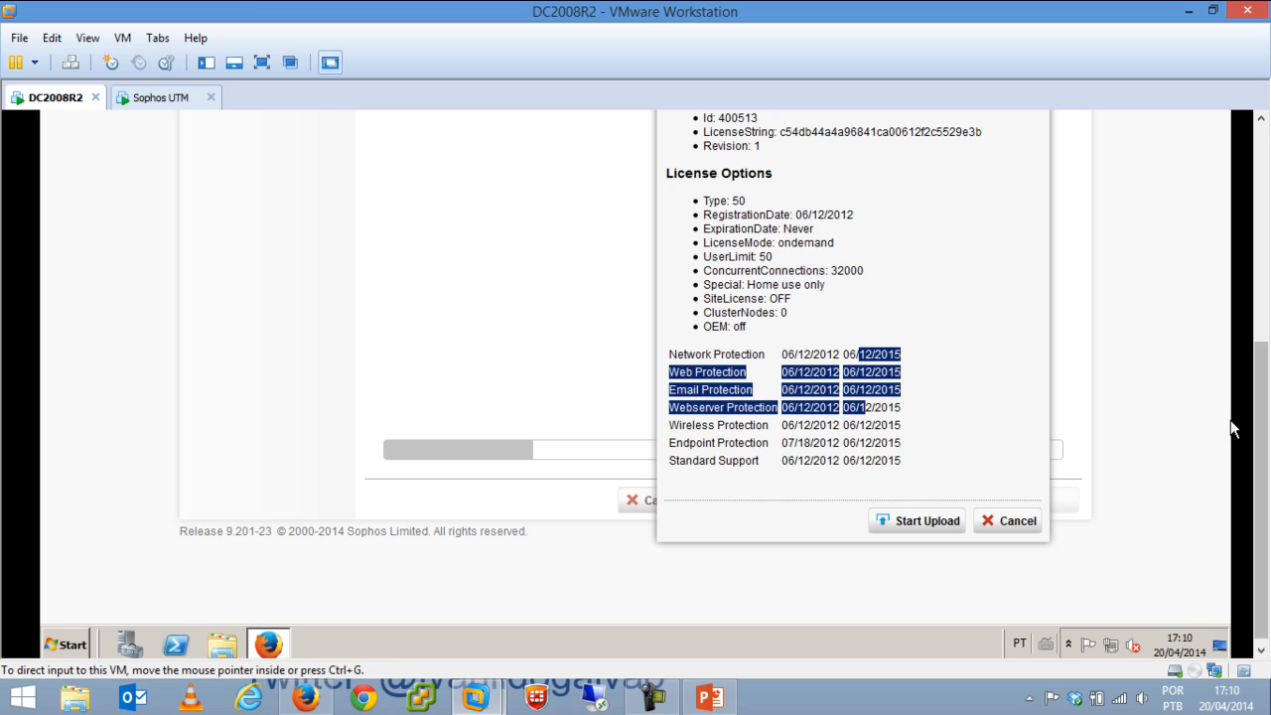
pyautogui.click(925, 523)
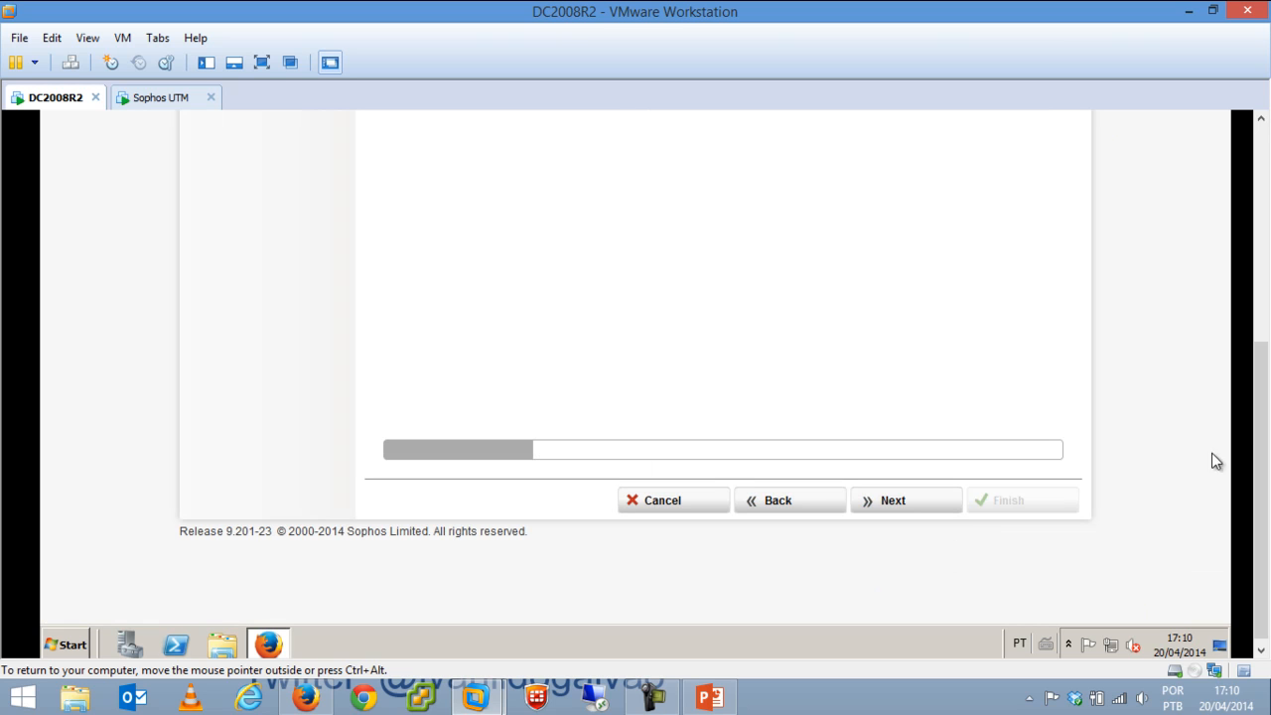
# Keep LAN IP 192.168.0.254 with /24 netmask and DHCP off, then advance to WAN settings.
pyautogui.moveTo(1266, 366)
pyautogui.mouseDown()
pyautogui.moveTo(1265, 150)
pyautogui.moveTo(1263, 368)
pyautogui.mouseUp()
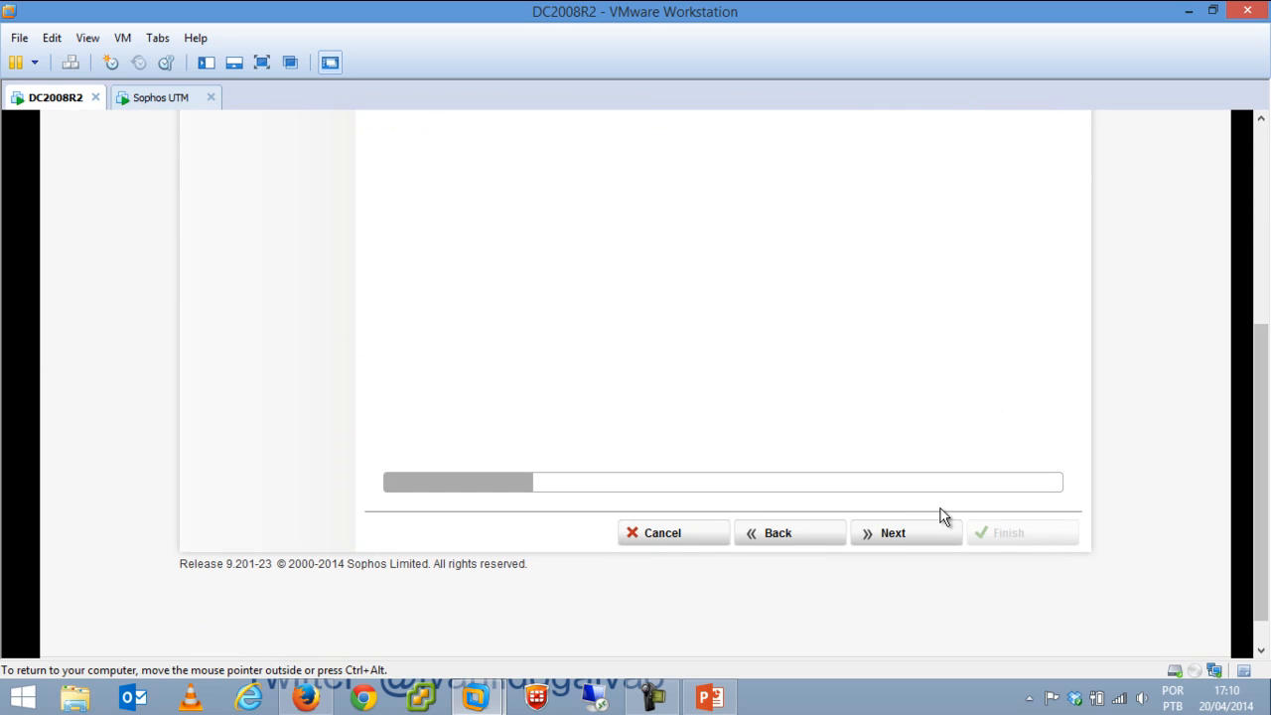
pyautogui.click(931, 536)
pyautogui.moveTo(1260, 483); pyautogui.dragTo(1262, 337)
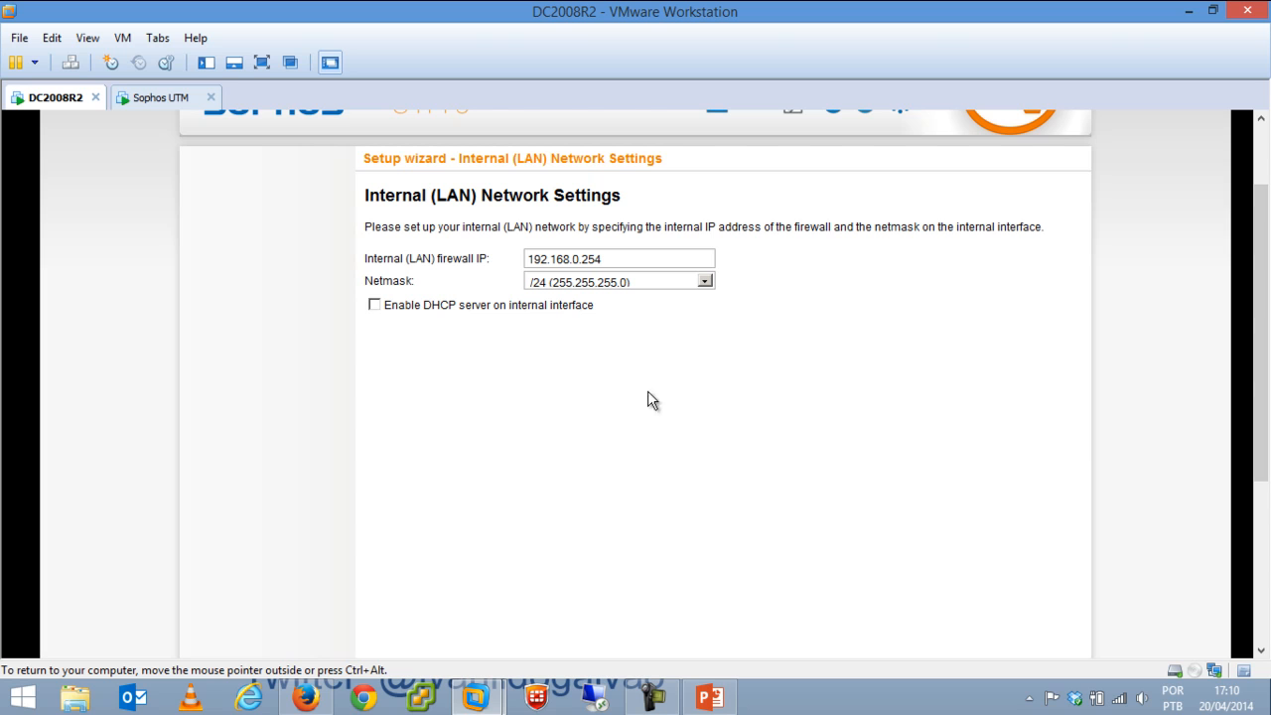
pyautogui.click(375, 305)
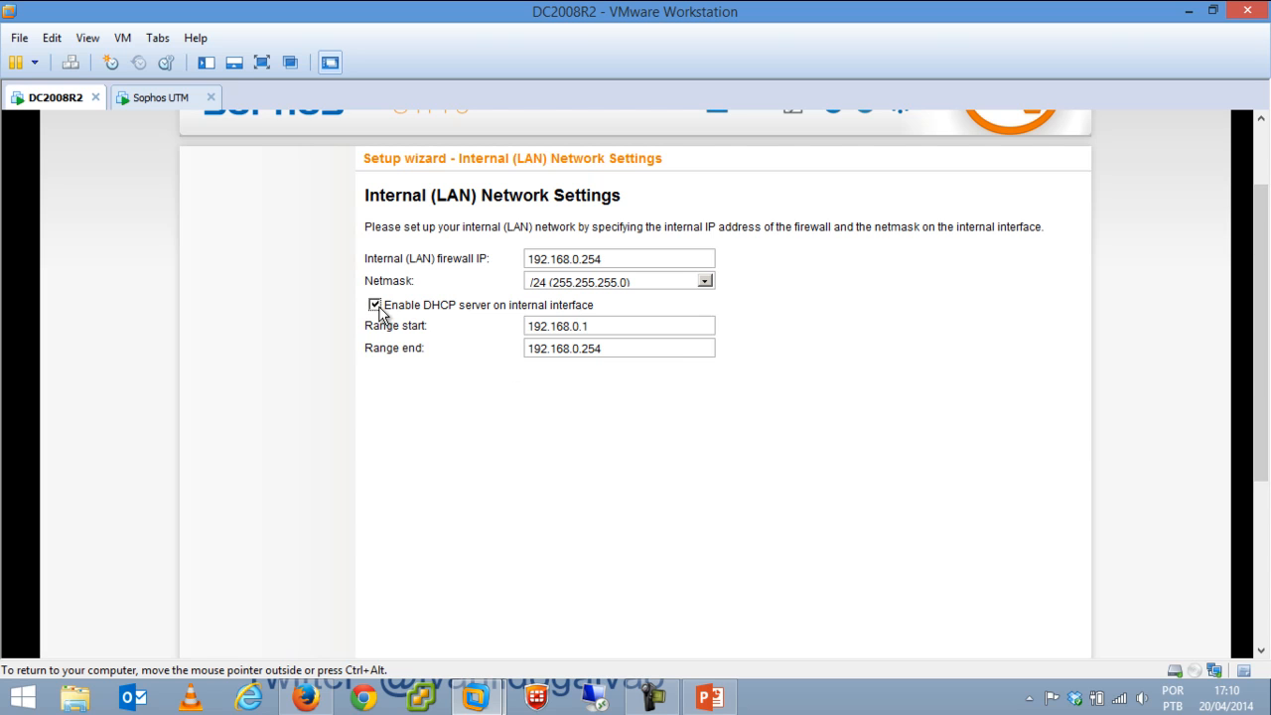
pyautogui.click(375, 306)
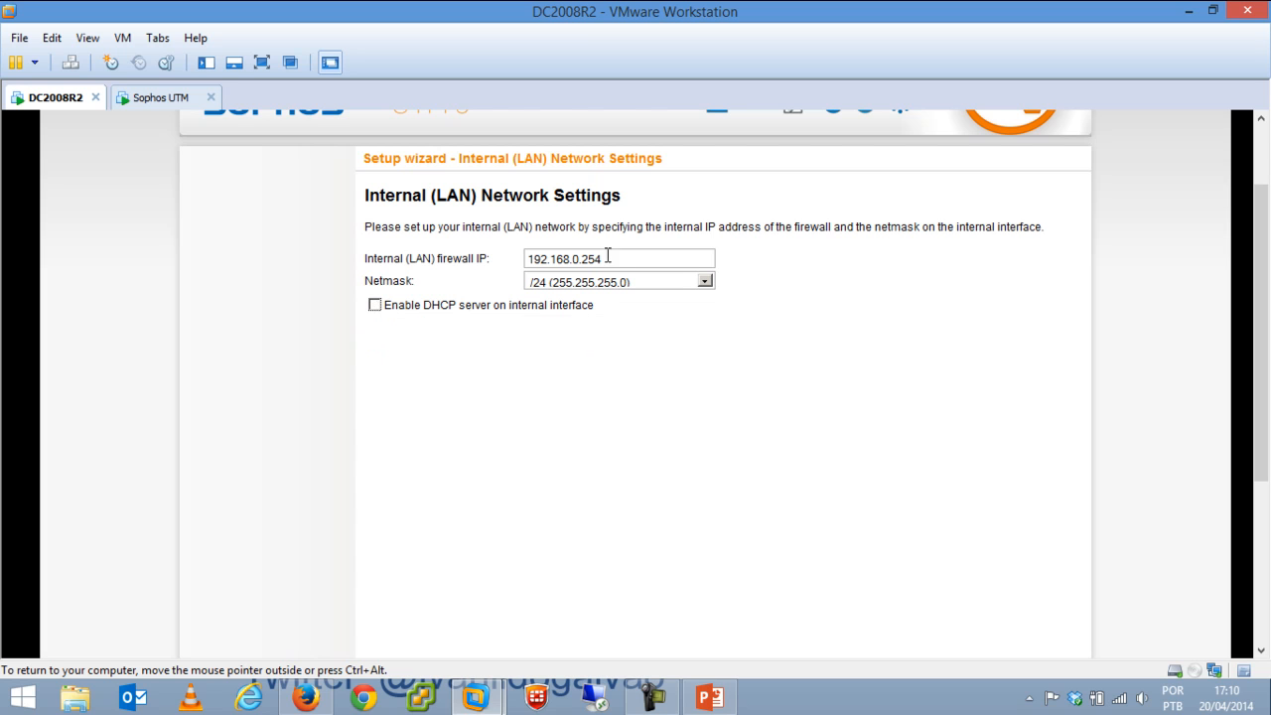
pyautogui.moveTo(608, 257); pyautogui.dragTo(448, 301)
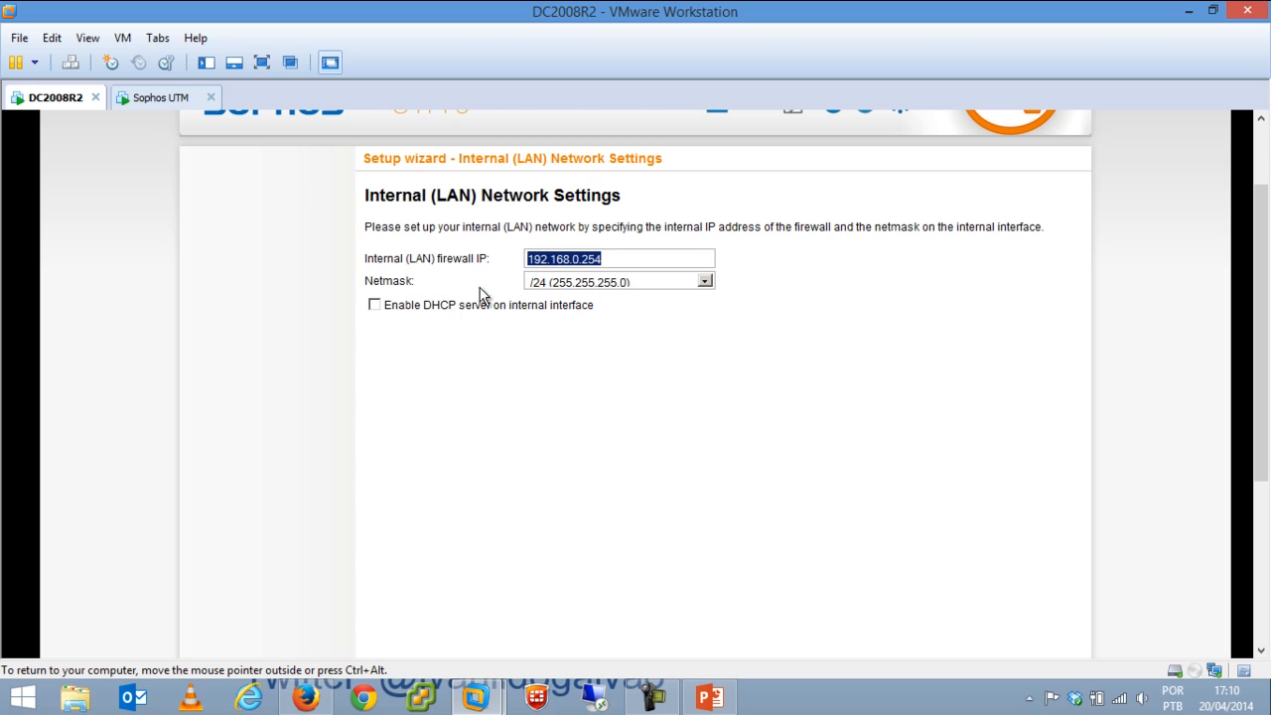
pyautogui.click(646, 282)
pyautogui.click(884, 315)
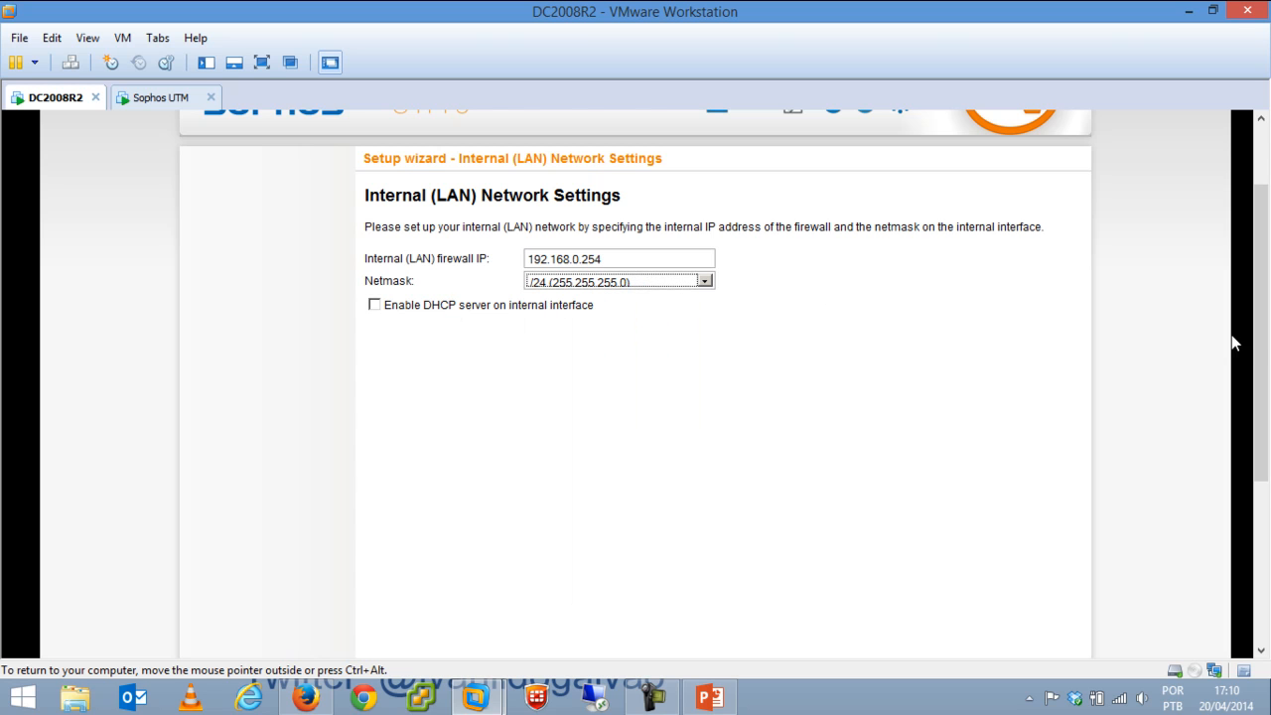
pyautogui.scroll(-5, 1240, 533)
pyautogui.click(923, 495)
pyautogui.moveTo(1259, 471); pyautogui.dragTo(1266, 317)
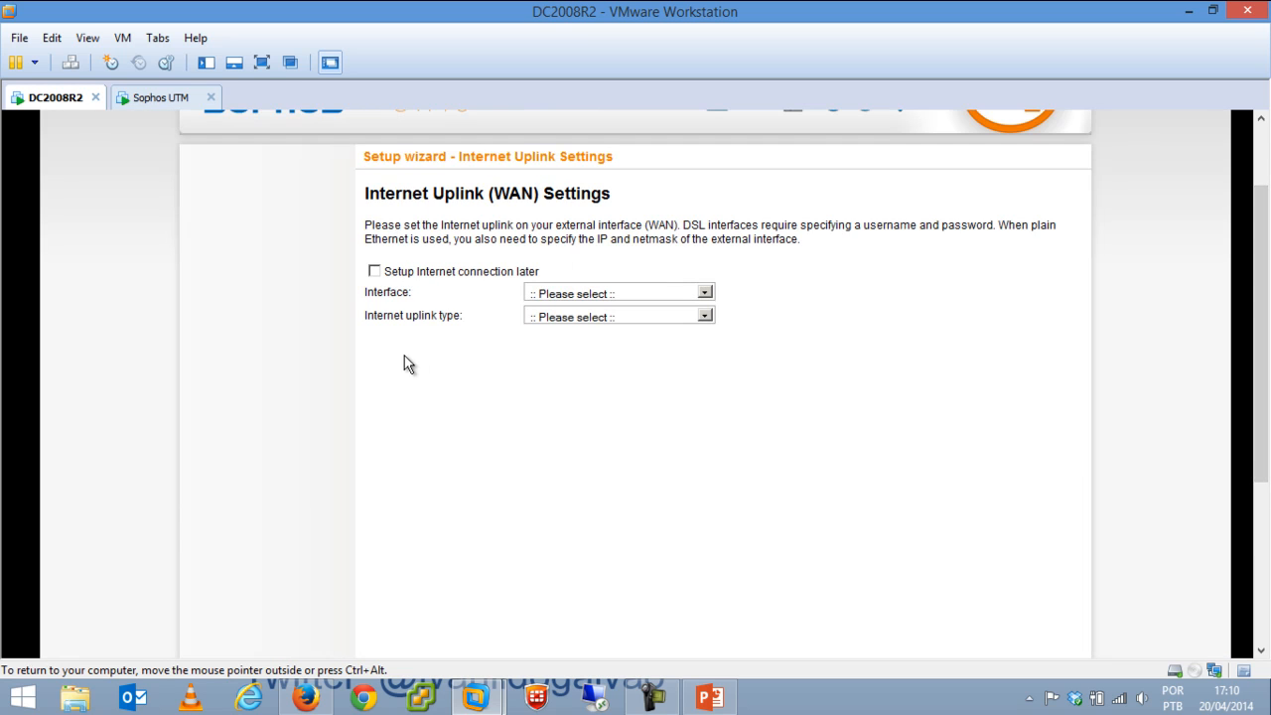
# Set up the Internet connection now on eth0, first trying a static-IP Ethernet uplink.
pyautogui.click(427, 270)
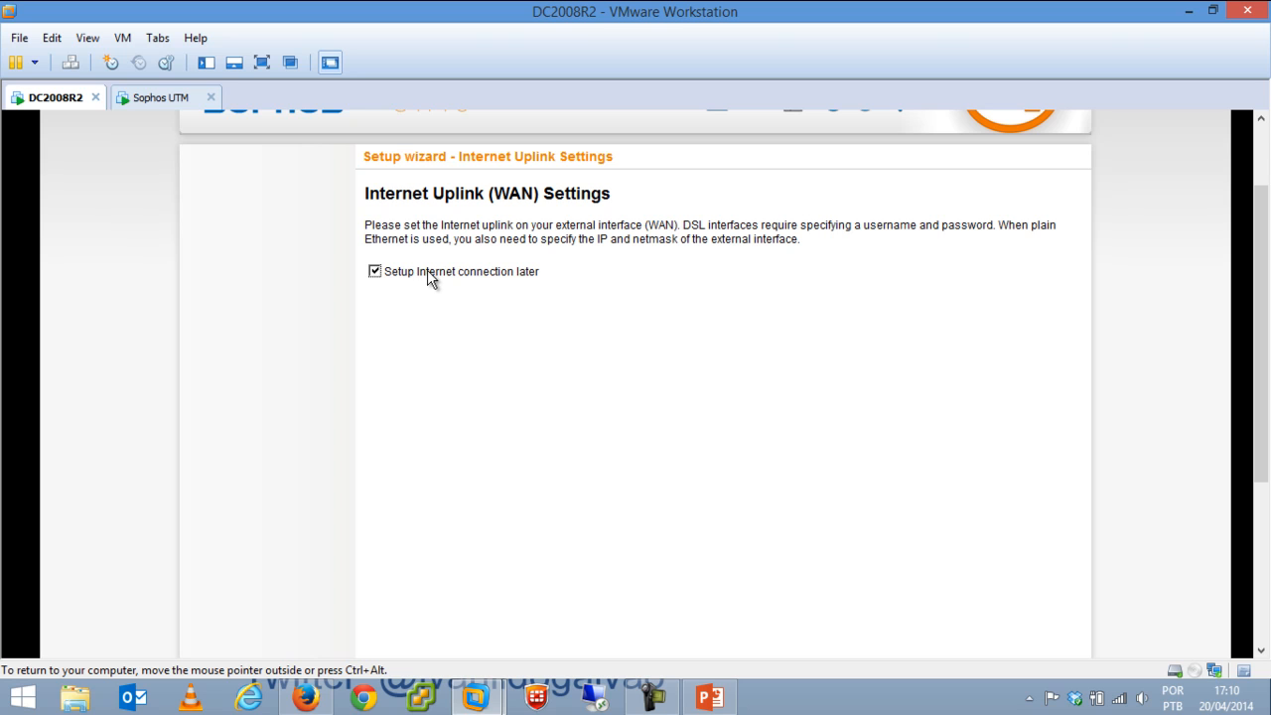
pyautogui.click(427, 270)
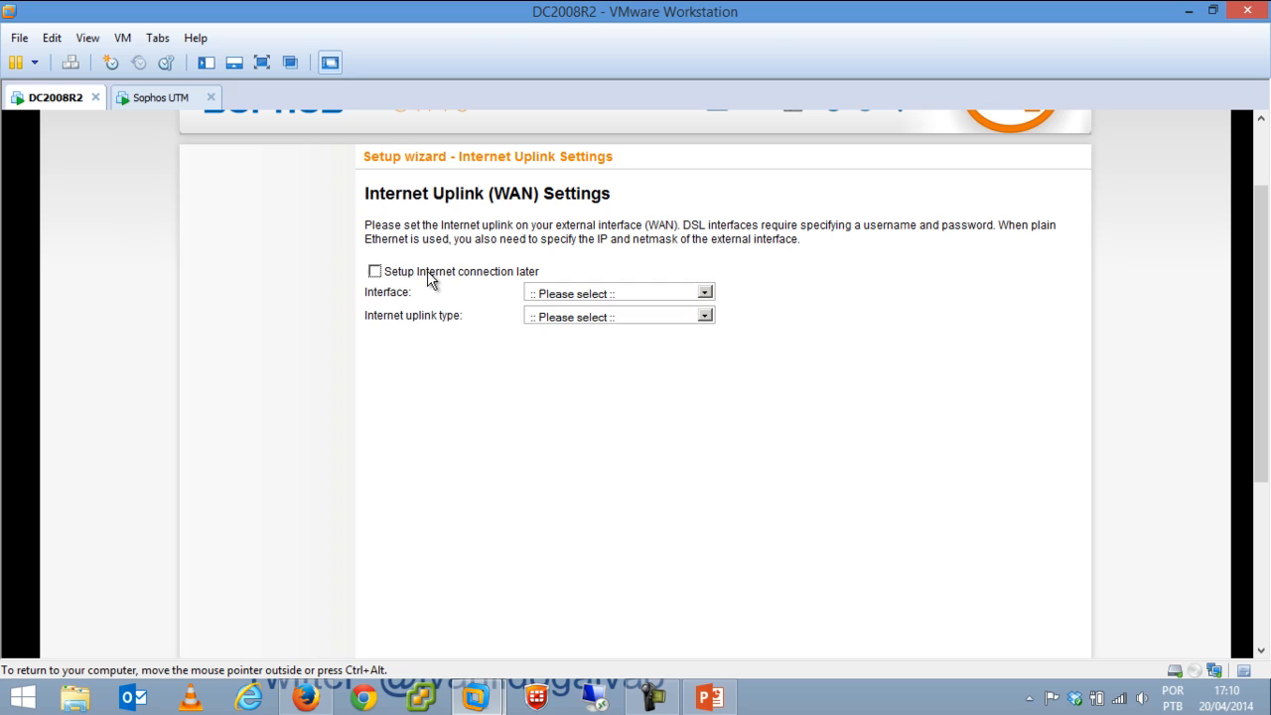
pyautogui.click(597, 294)
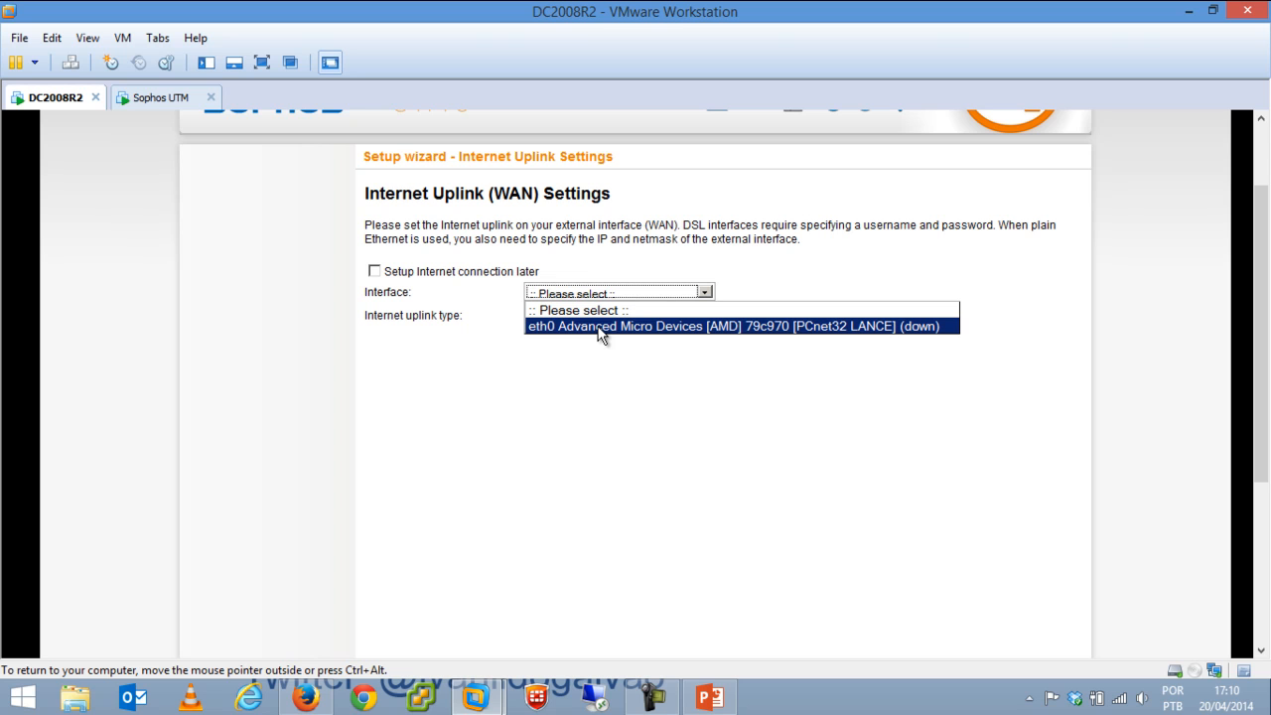
pyautogui.click(600, 328)
pyautogui.click(592, 317)
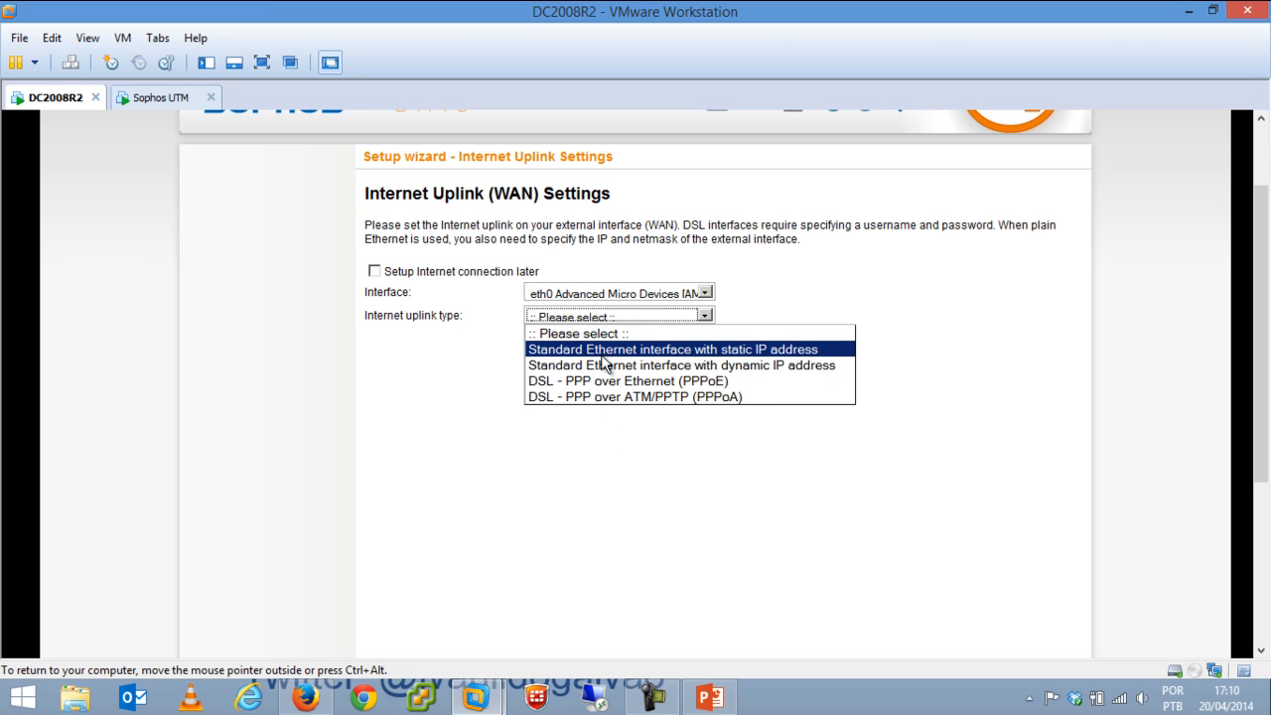
pyautogui.click(625, 352)
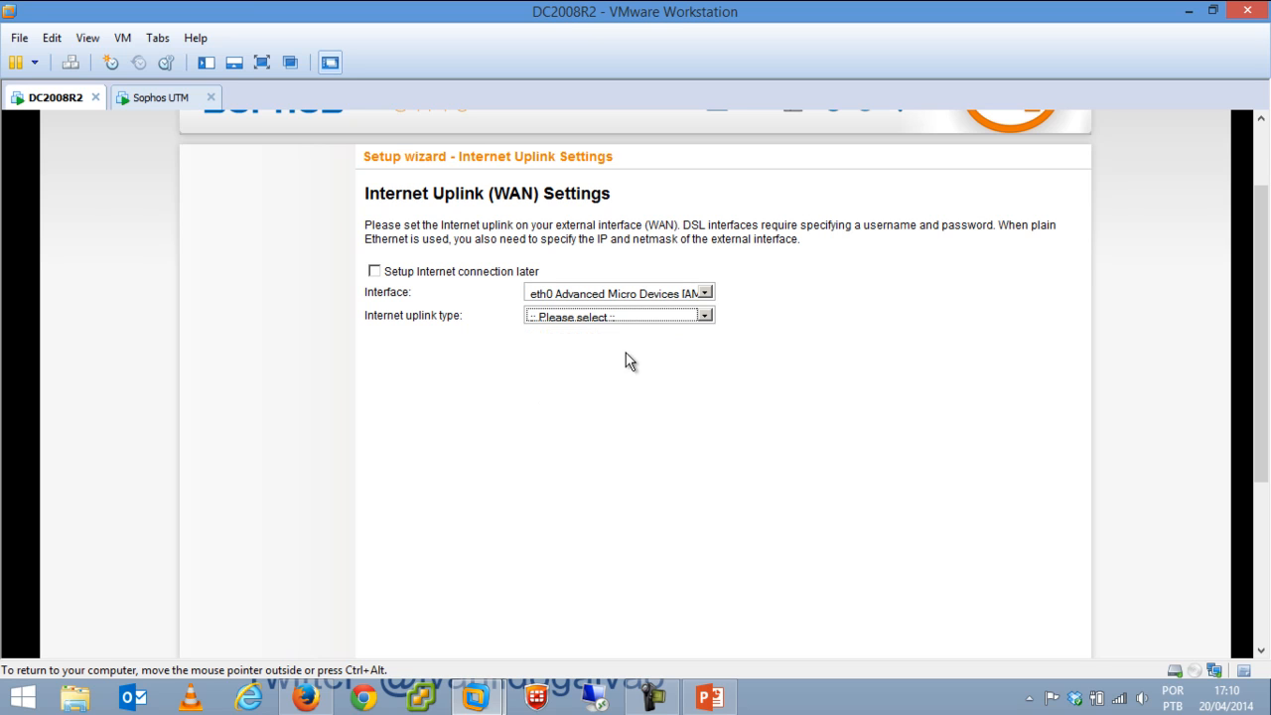
pyautogui.click(607, 339)
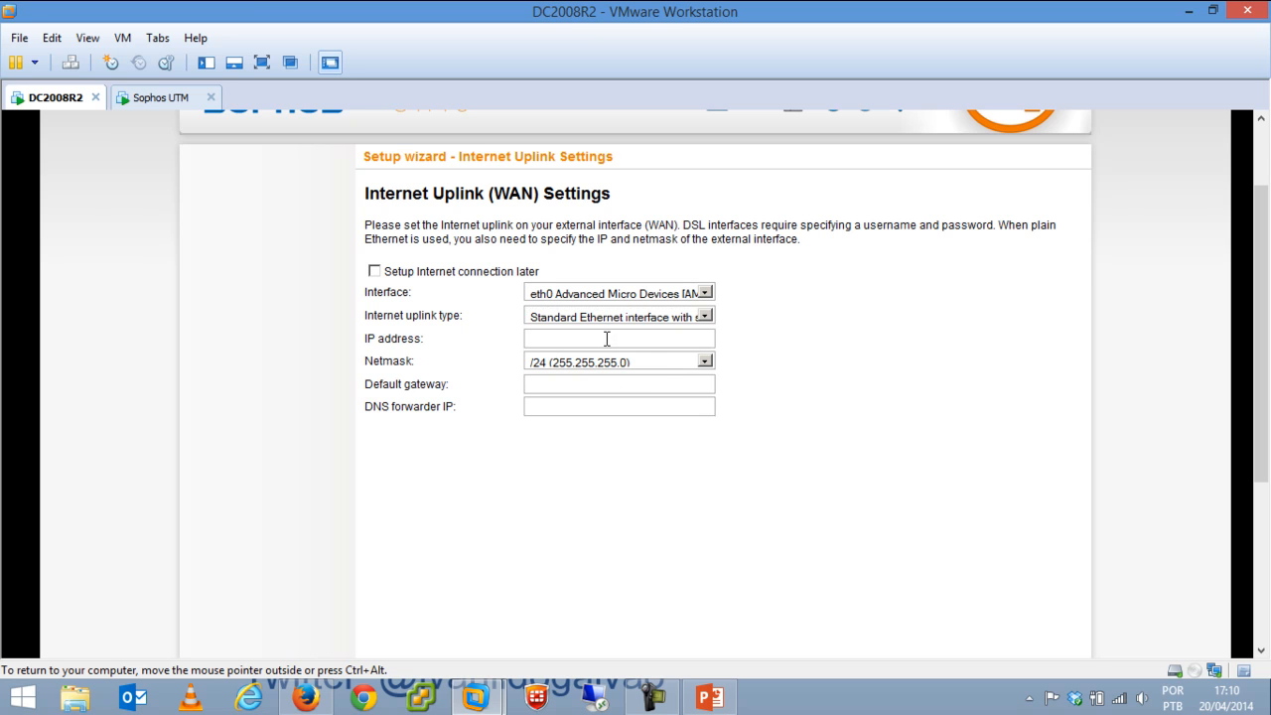
pyautogui.click(608, 385)
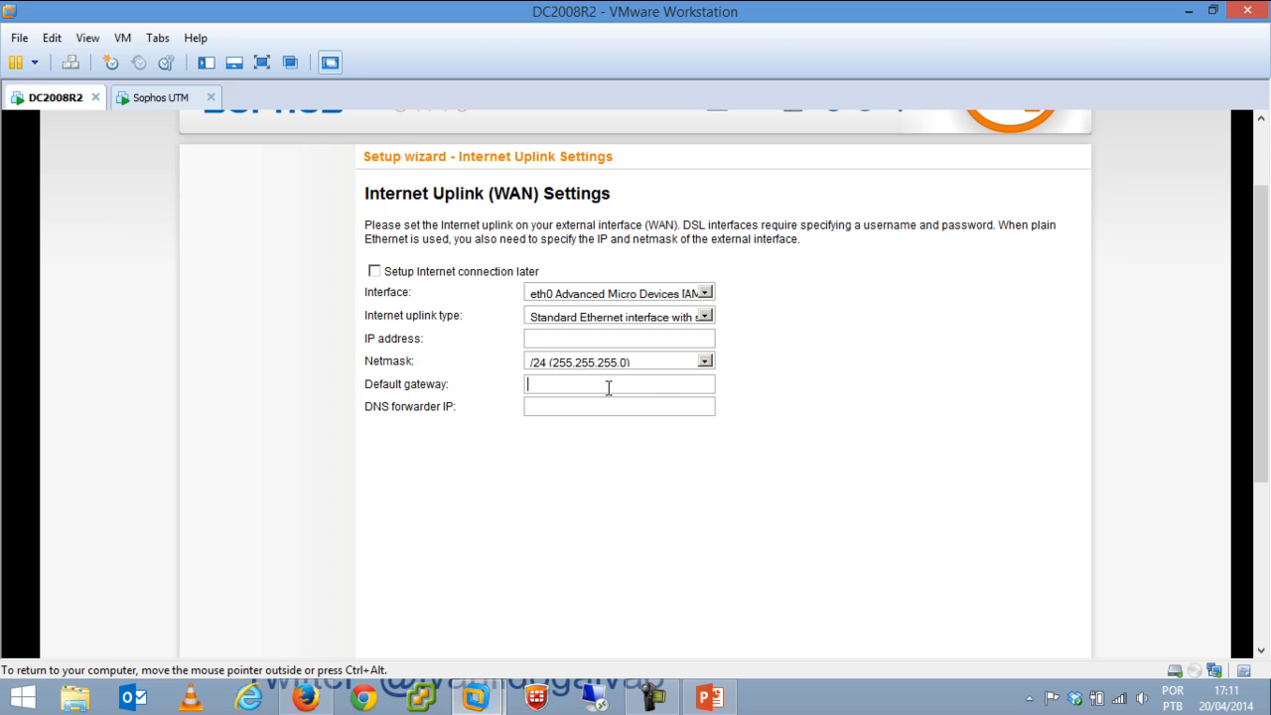
# Keep eth0 and switch the uplink to 'Standard Ethernet interface with dynamic IP address'.
pyautogui.click(562, 297)
pyautogui.click(588, 328)
pyautogui.click(591, 311)
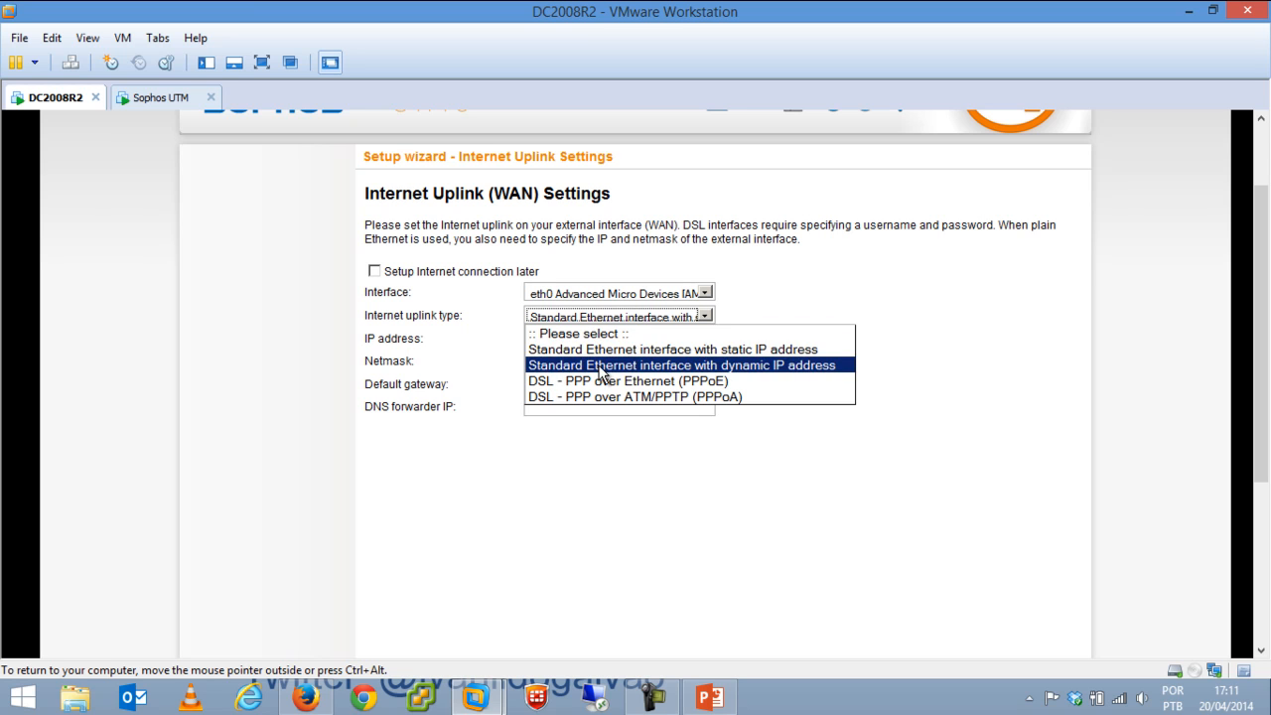
pyautogui.click(600, 367)
pyautogui.click(626, 318)
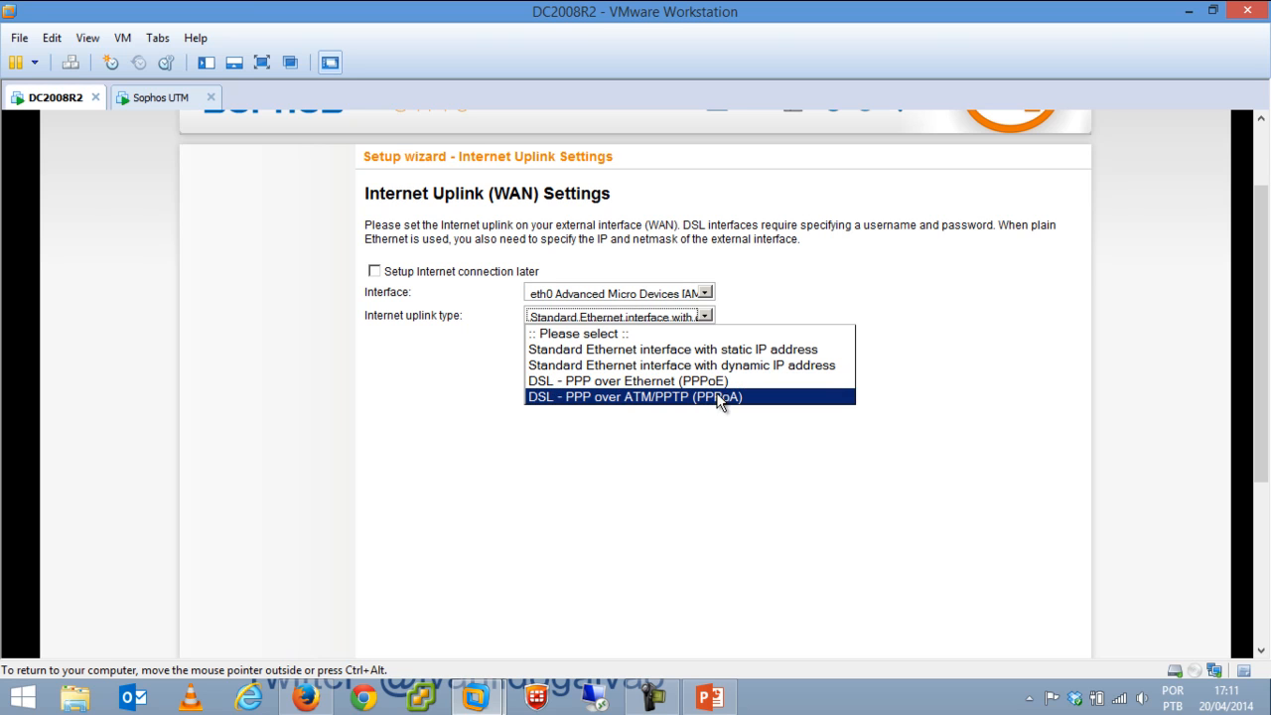
pyautogui.click(626, 365)
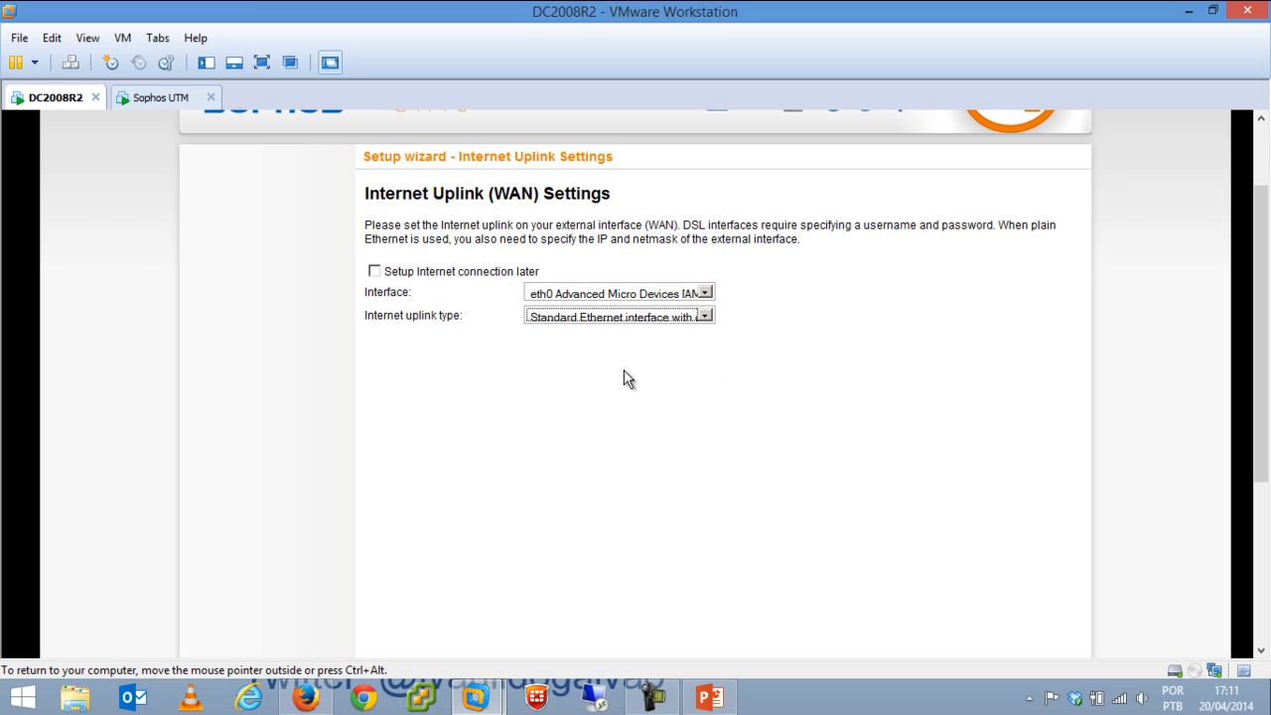
pyautogui.moveTo(1261, 297); pyautogui.dragTo(1256, 494)
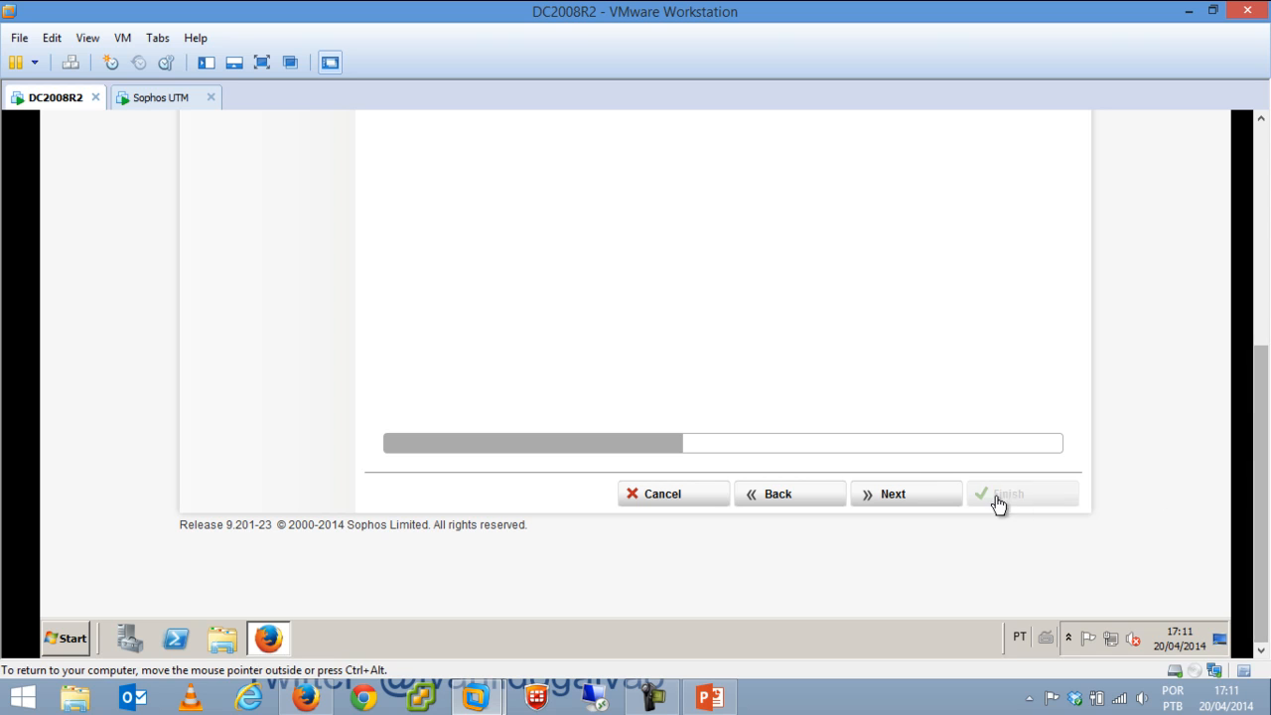
# On Allowed Services, tick DNS (outgoing) and Email, and untick 'UTM responds to Pings'.
pyautogui.click(921, 496)
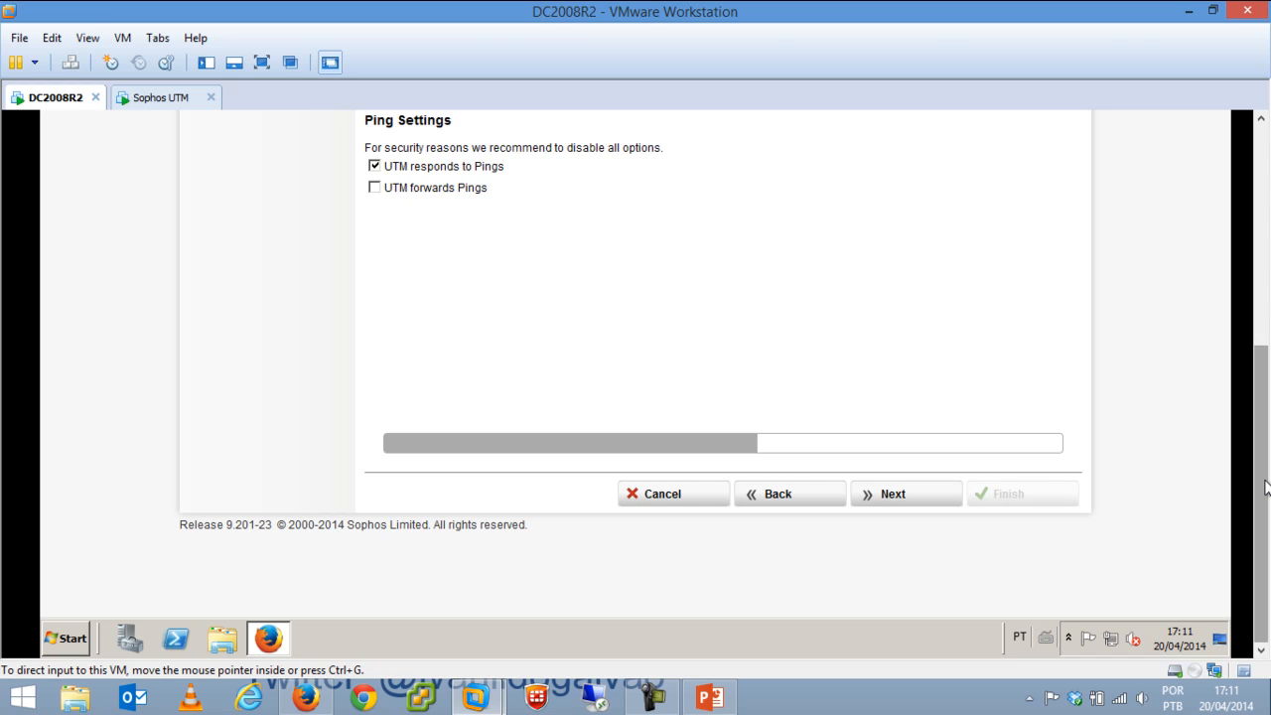
pyautogui.scroll(5, 1006, 383)
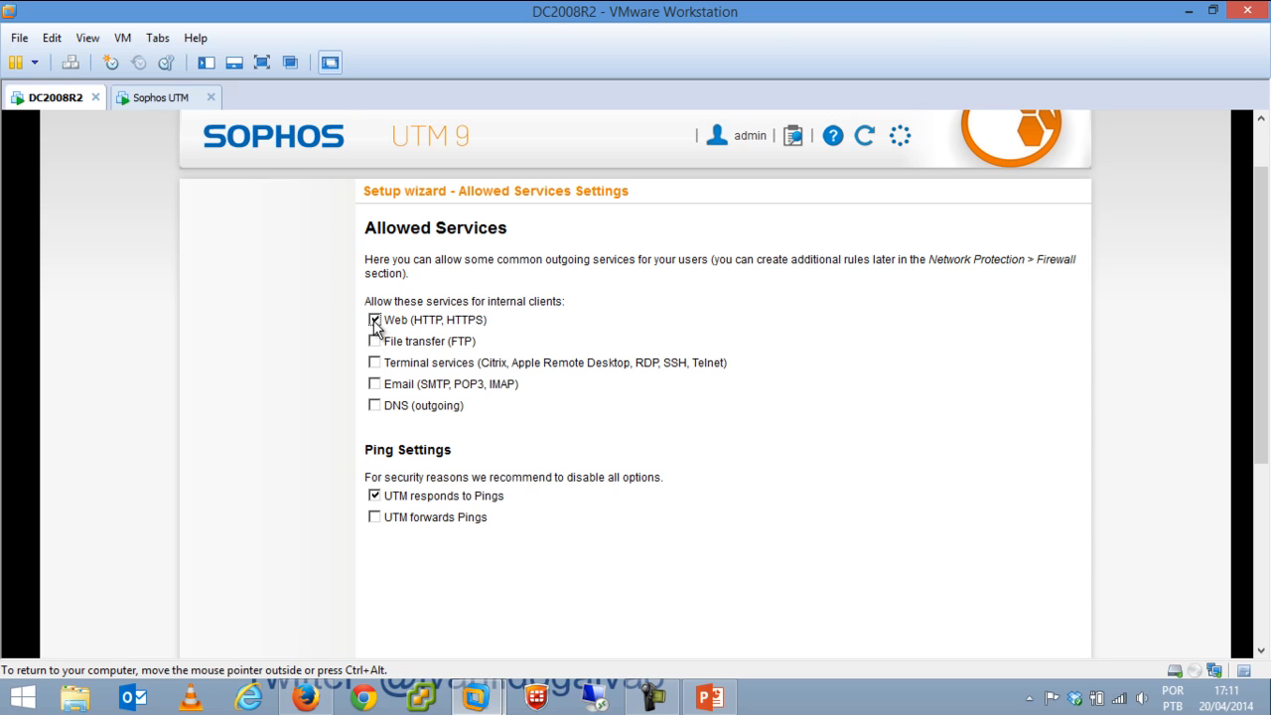
pyautogui.click(375, 407)
pyautogui.click(376, 385)
pyautogui.click(375, 497)
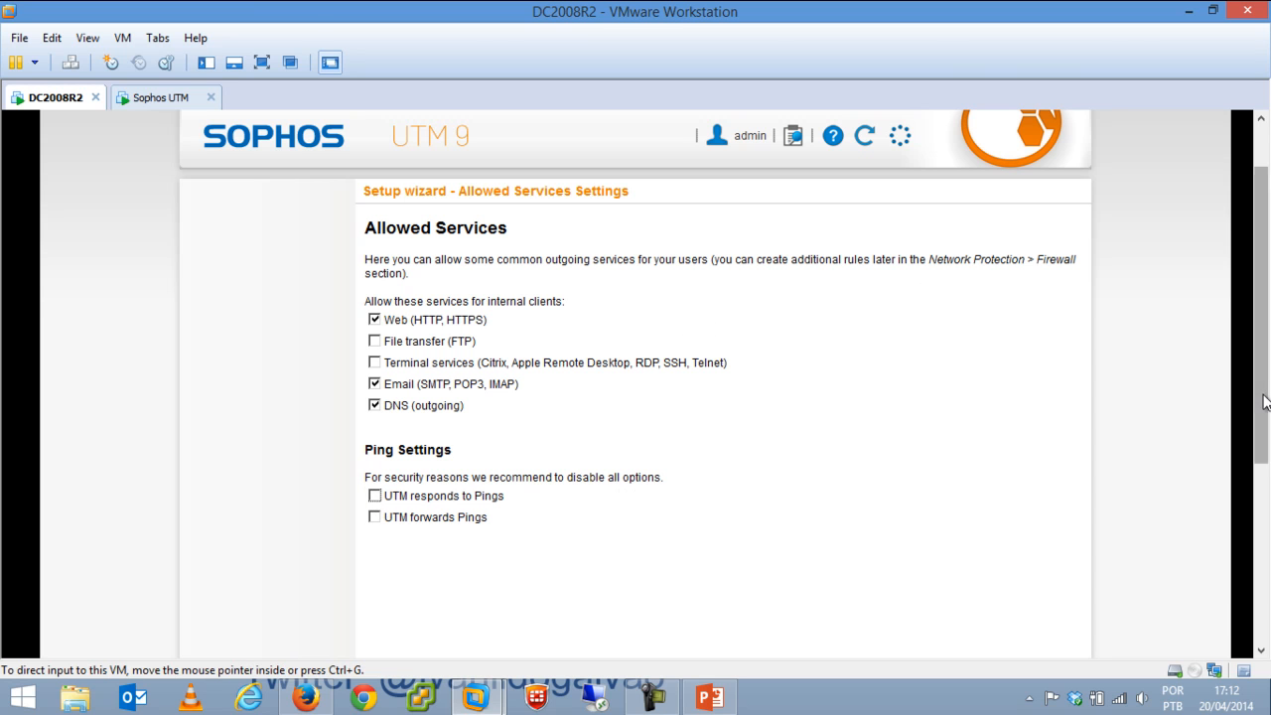
pyautogui.moveTo(1261, 427); pyautogui.dragTo(1240, 604)
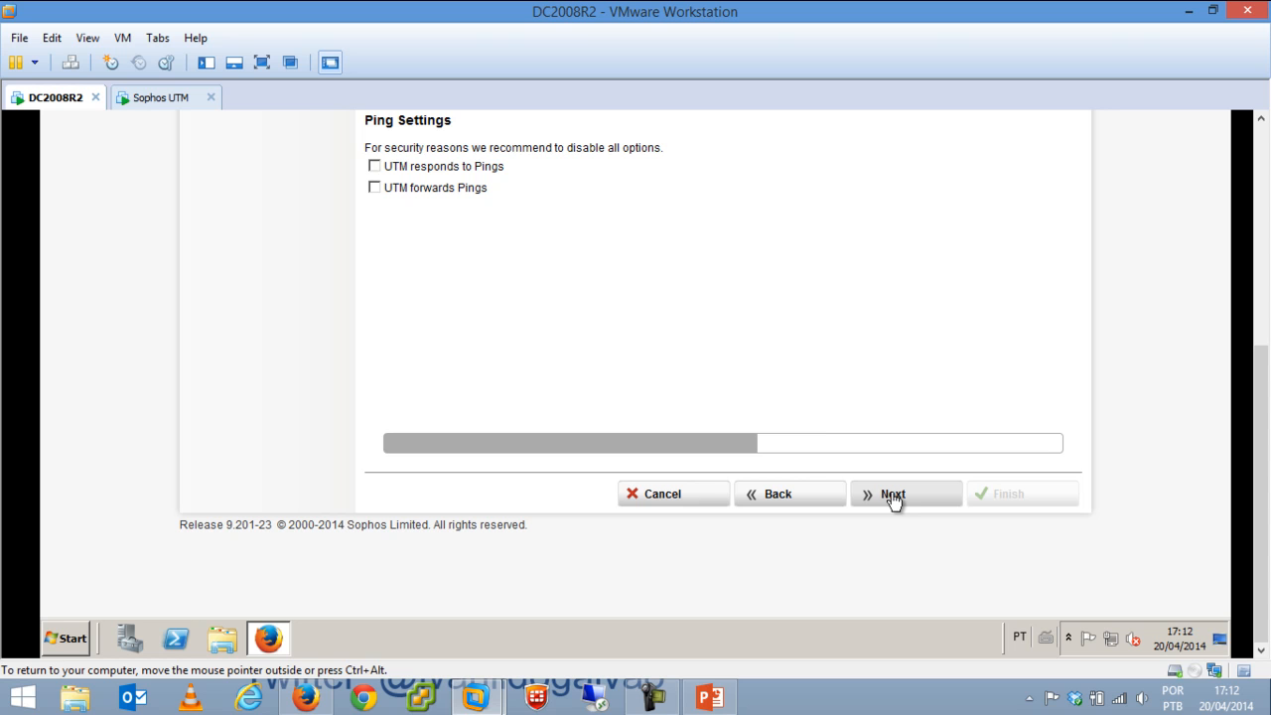
# Enable the Intrusion Prevention Engine under Advanced Threat Protection and continue to Web Protection Settings.
pyautogui.click(894, 500)
pyautogui.moveTo(1266, 395); pyautogui.dragTo(1267, 196)
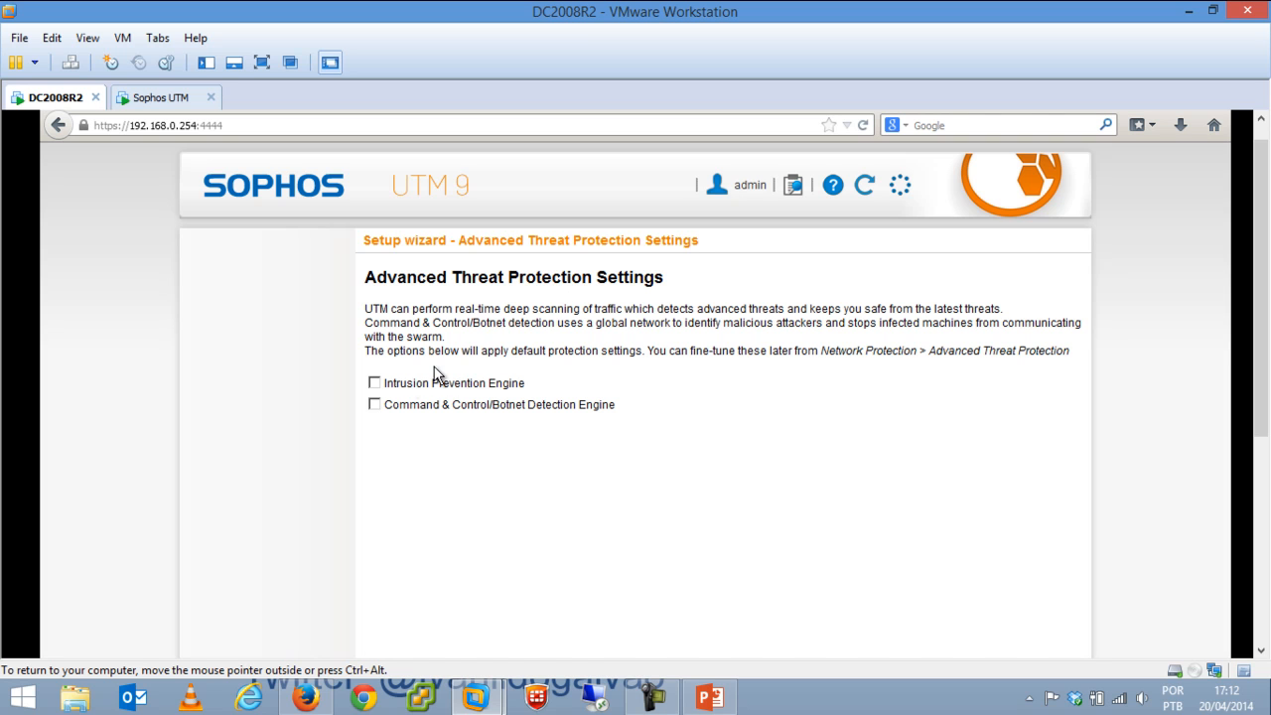
pyautogui.click(376, 384)
pyautogui.moveTo(1264, 290); pyautogui.dragTo(1258, 502)
pyautogui.click(886, 494)
pyautogui.moveTo(1256, 377); pyautogui.dragTo(1264, 235)
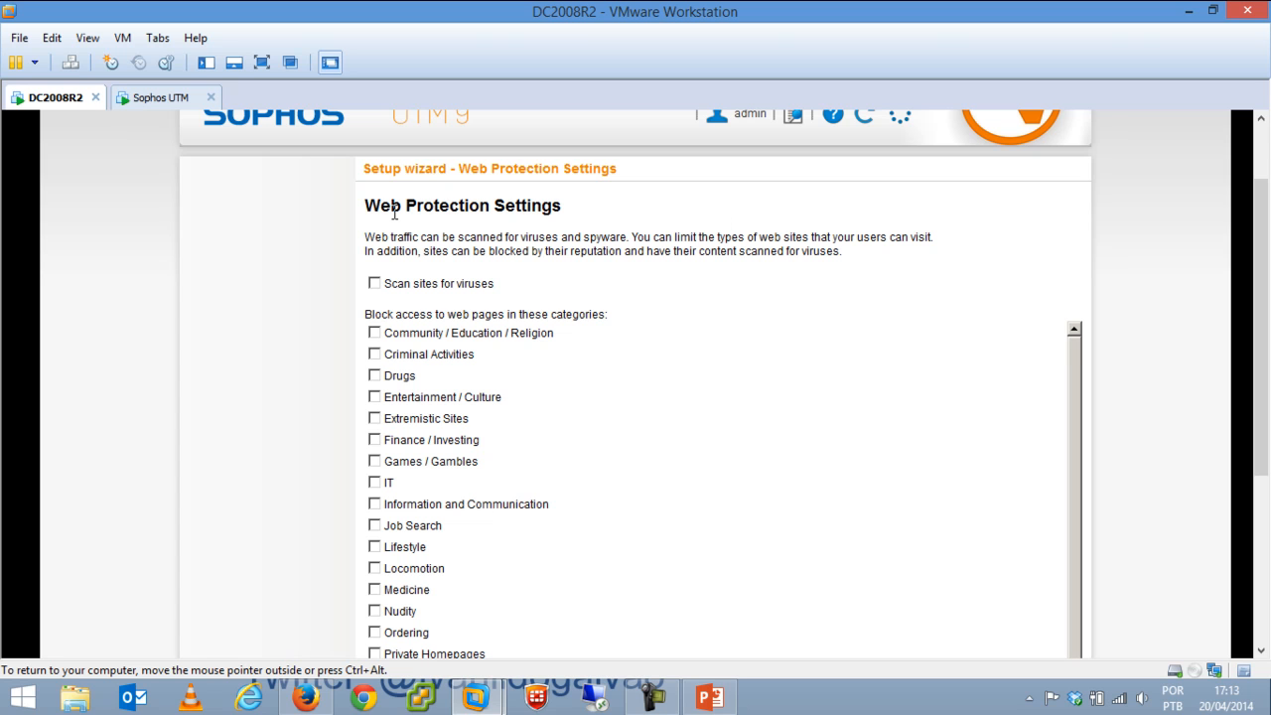
# Enable web virus scanning and block Criminal Activities, Drugs, Games/Gambles, Nudity and Suspicious categories.
pyautogui.click(374, 283)
pyautogui.click(374, 356)
pyautogui.click(376, 377)
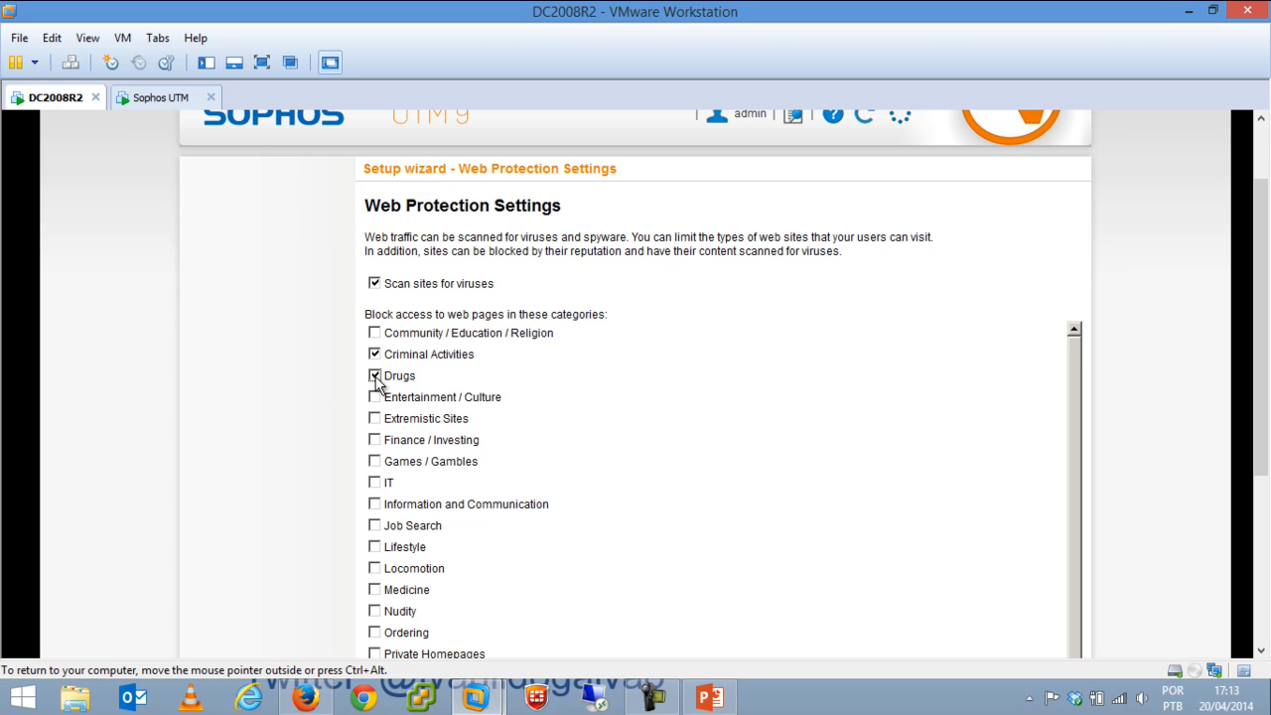
pyautogui.click(375, 462)
pyautogui.moveTo(1262, 285); pyautogui.dragTo(1267, 376)
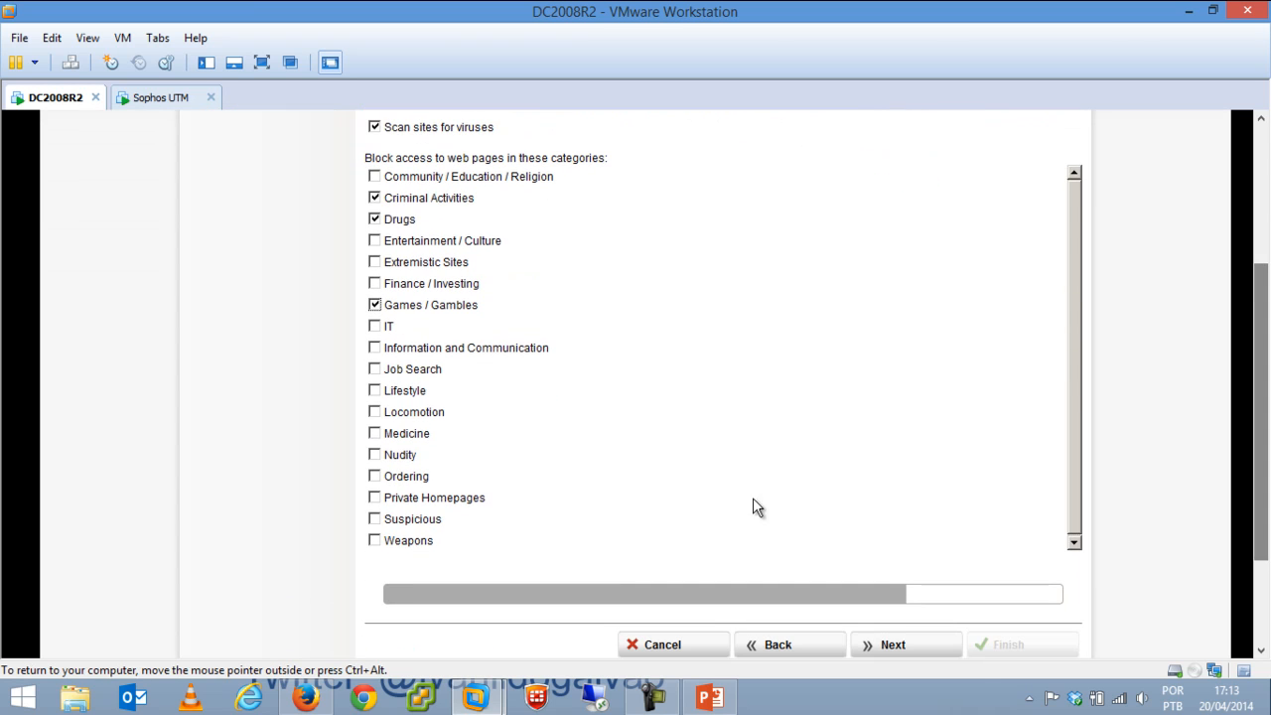
pyautogui.click(379, 458)
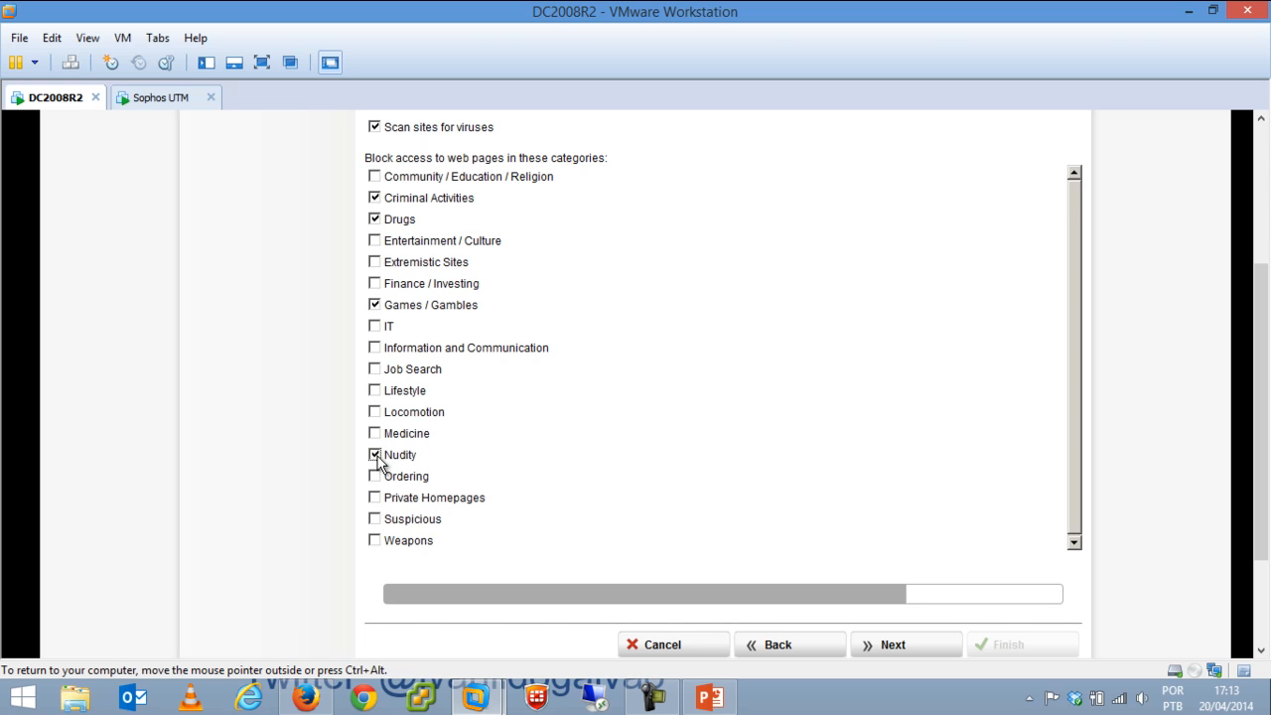
pyautogui.click(375, 519)
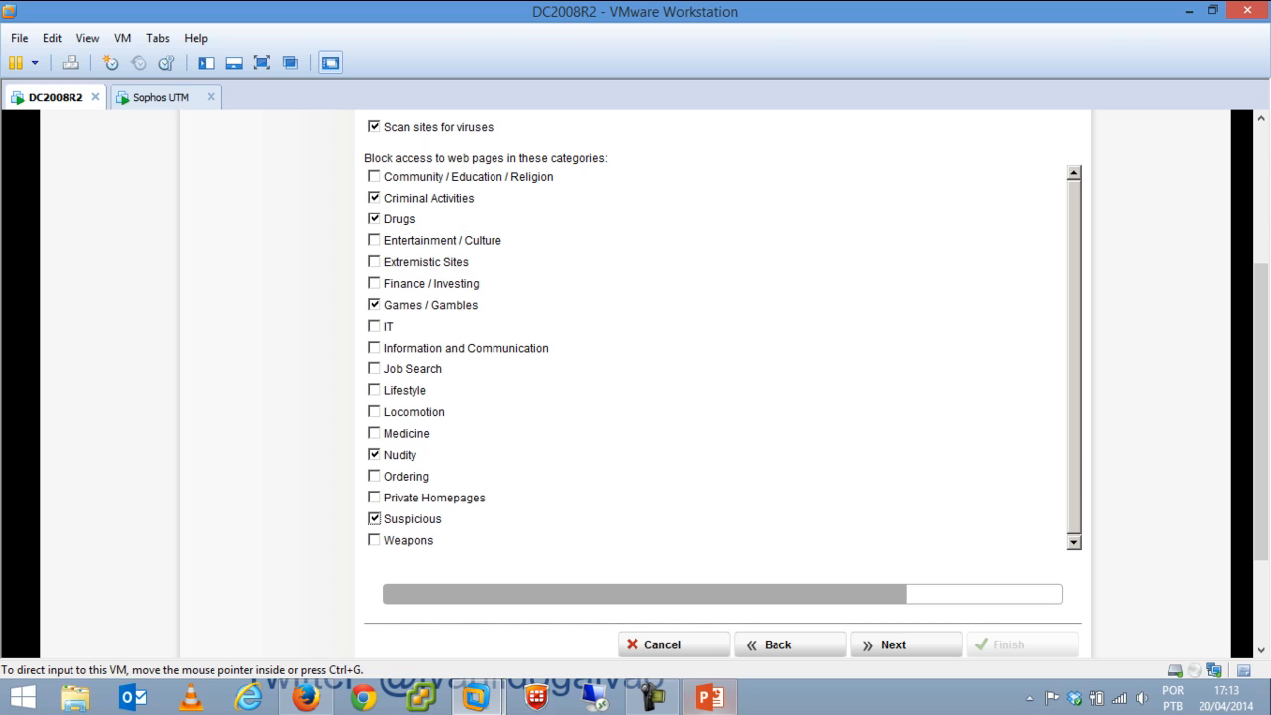
pyautogui.click(896, 652)
pyautogui.moveTo(1260, 378); pyautogui.dragTo(1261, 303)
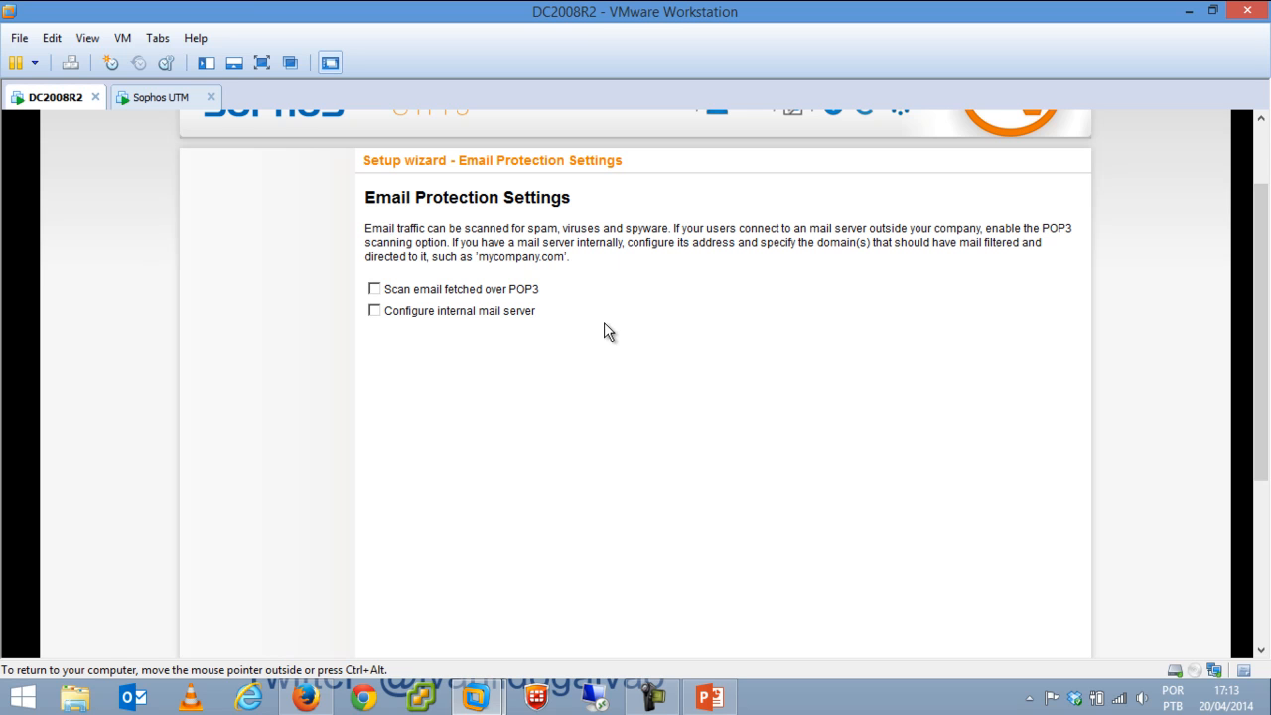
# Leave 'Configure internal mail server' and POP3 scanning both unchecked on Email Protection Settings.
pyautogui.moveTo(1263, 344); pyautogui.dragTo(1264, 353)
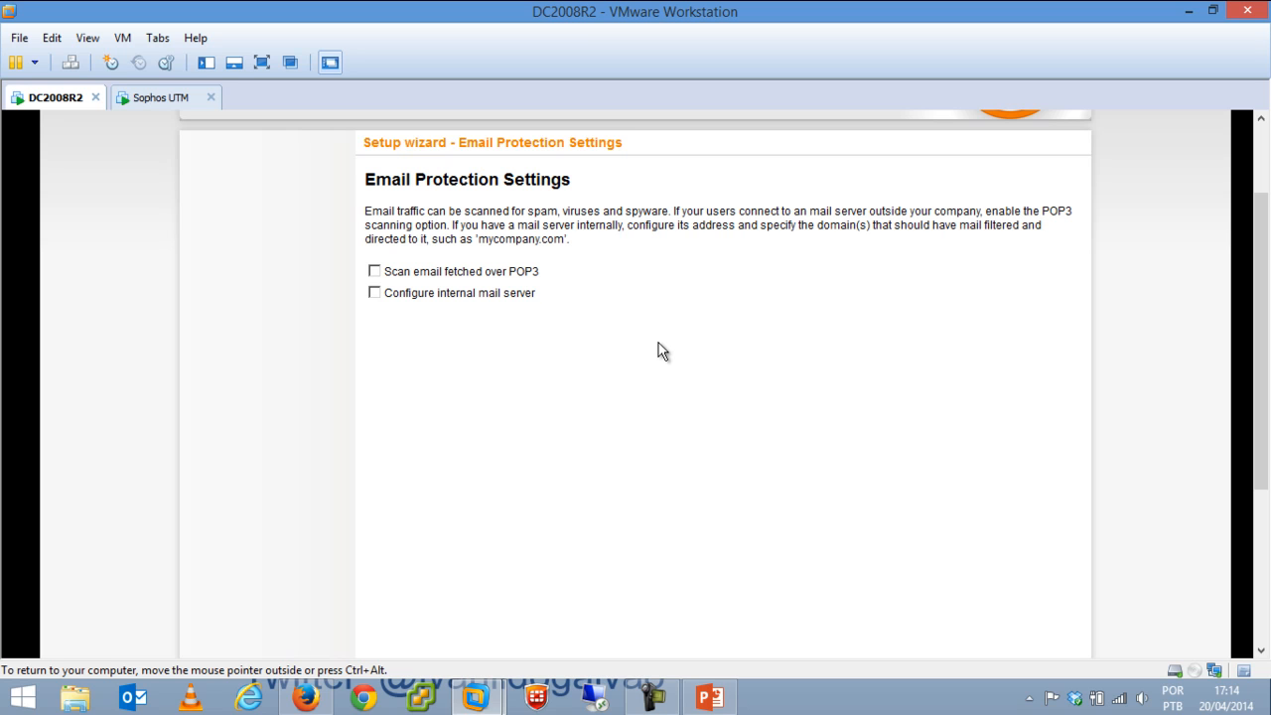
pyautogui.click(482, 295)
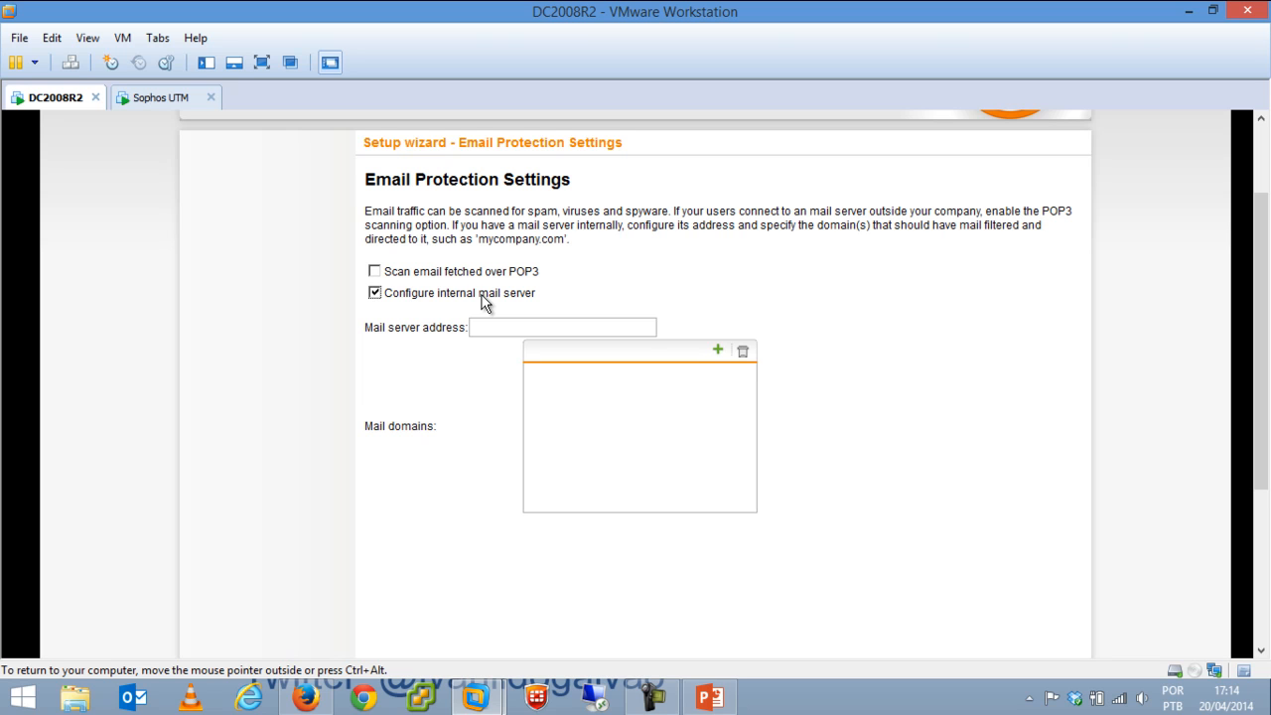
pyautogui.click(481, 295)
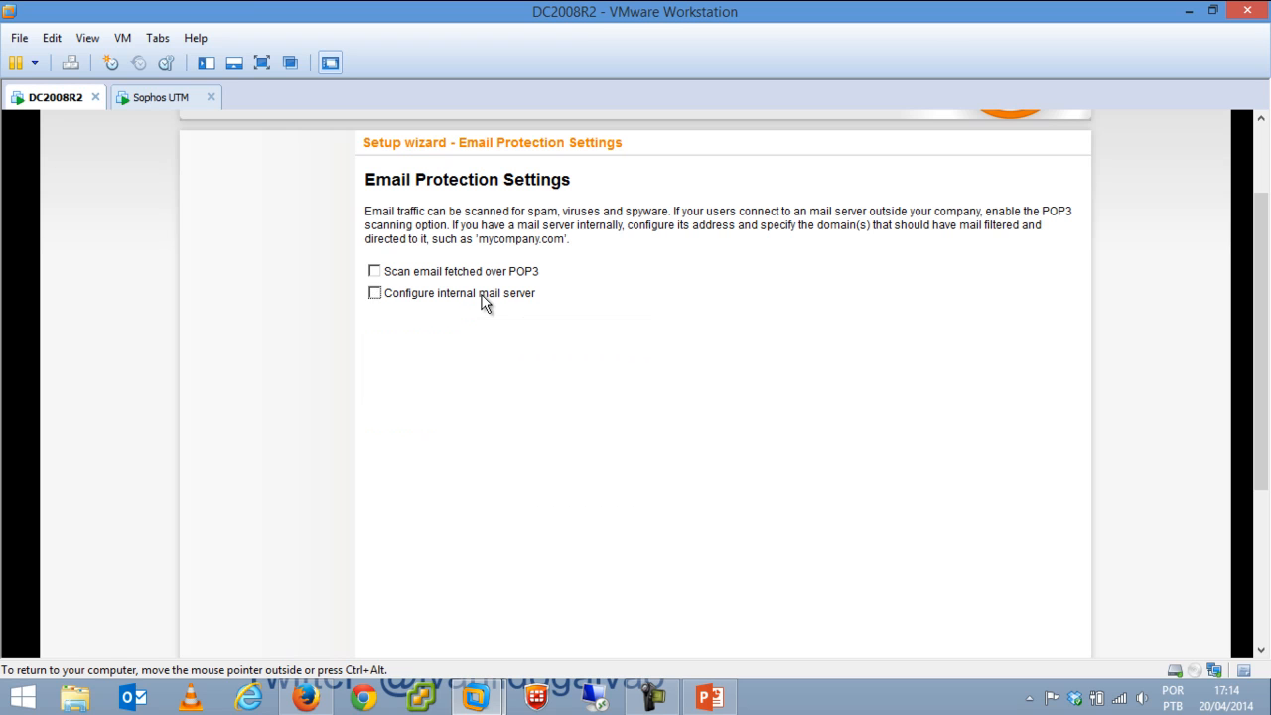
pyautogui.moveTo(1265, 246); pyautogui.dragTo(1266, 400)
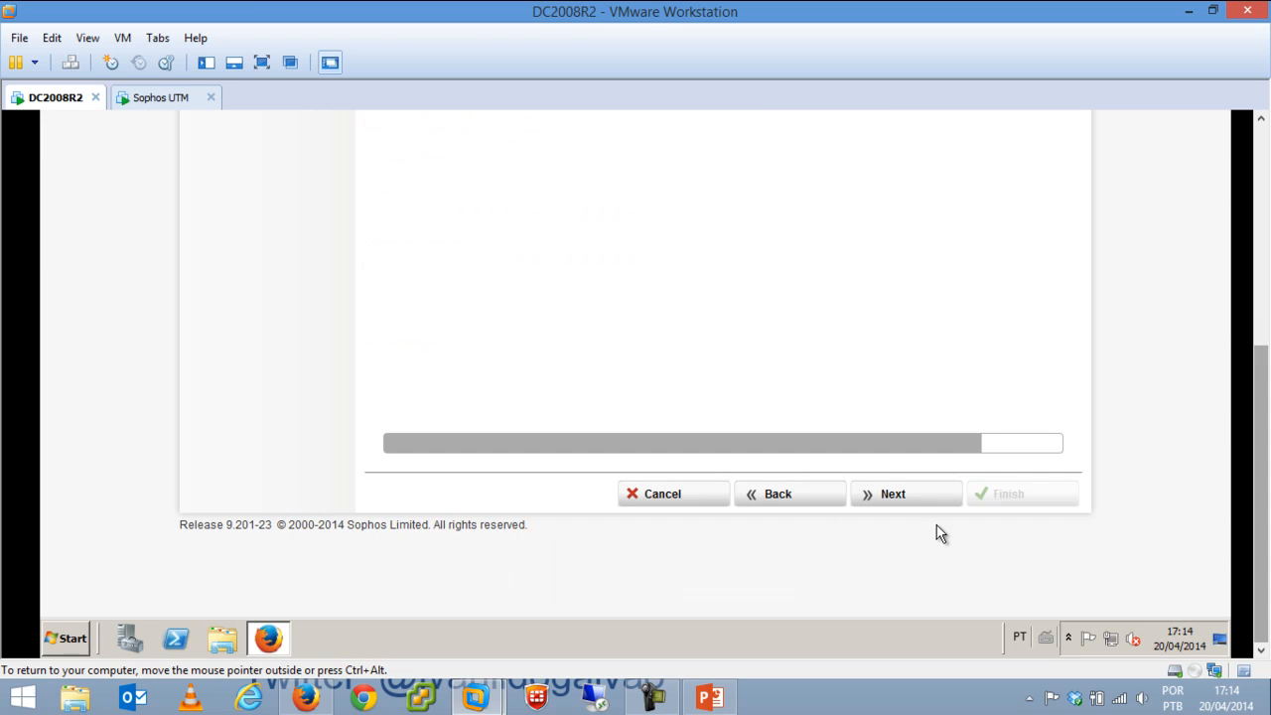
# Go past the setup summary and finish the wizard so the WebAdmin Dashboard loads.
pyautogui.click(918, 499)
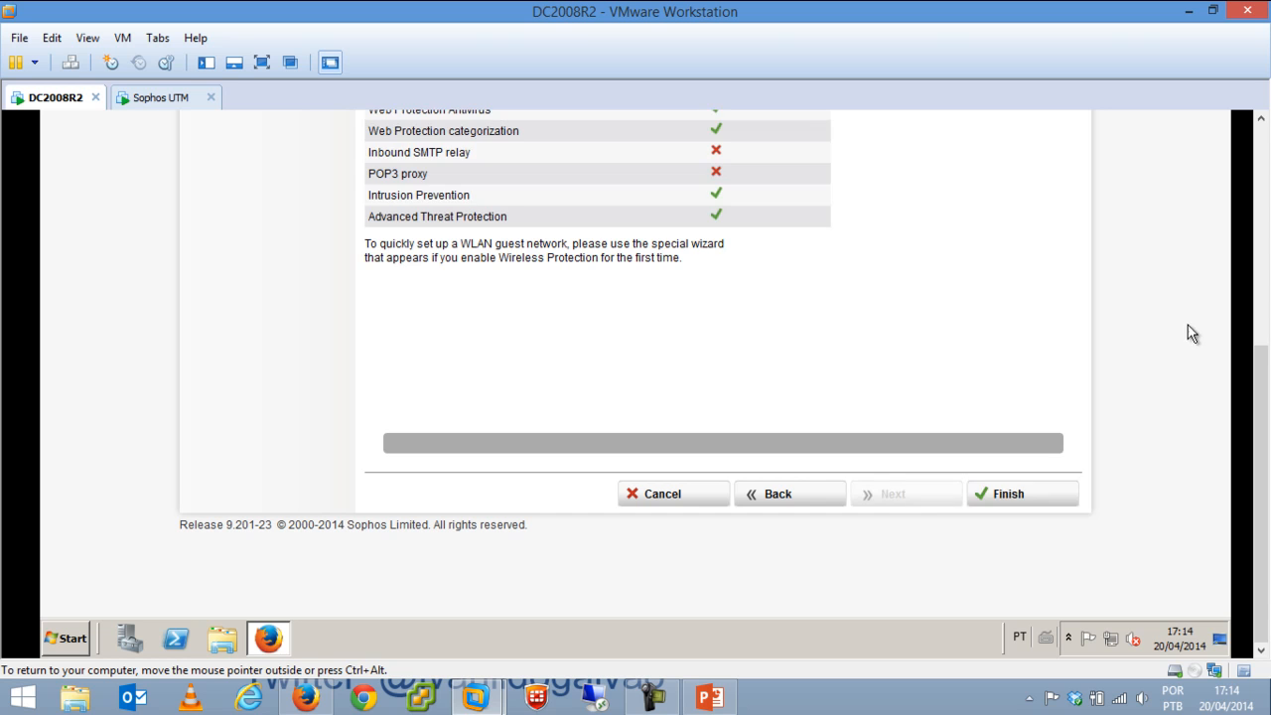
pyautogui.moveTo(1265, 417)
pyautogui.mouseDown()
pyautogui.moveTo(1266, 276)
pyautogui.moveTo(1257, 420)
pyautogui.mouseUp()
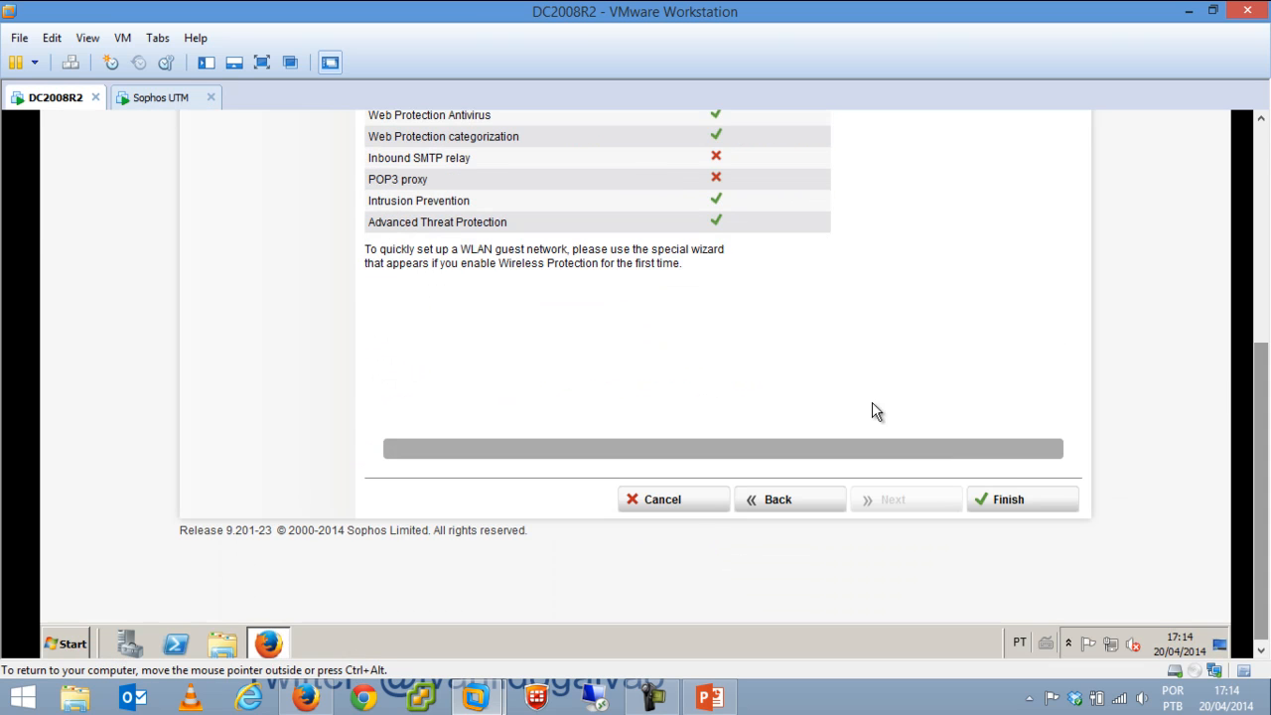
pyautogui.click(1015, 503)
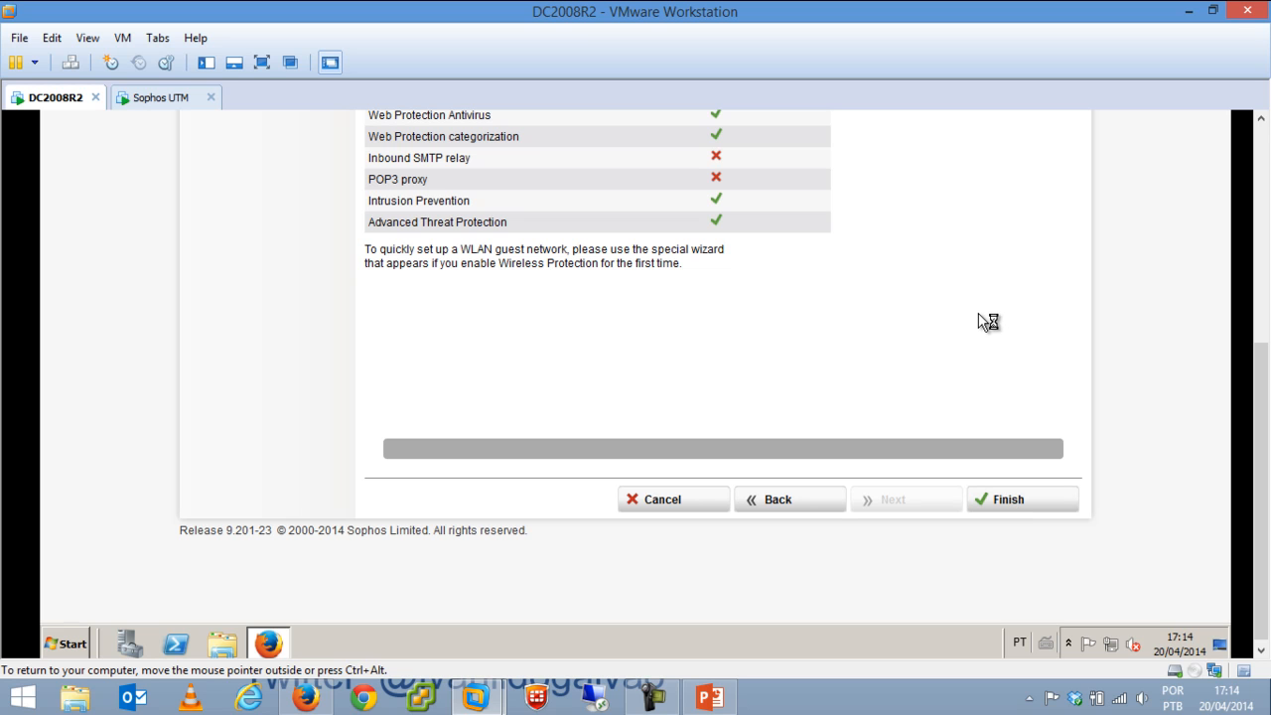
pyautogui.moveTo(1260, 398); pyautogui.dragTo(1260, 232)
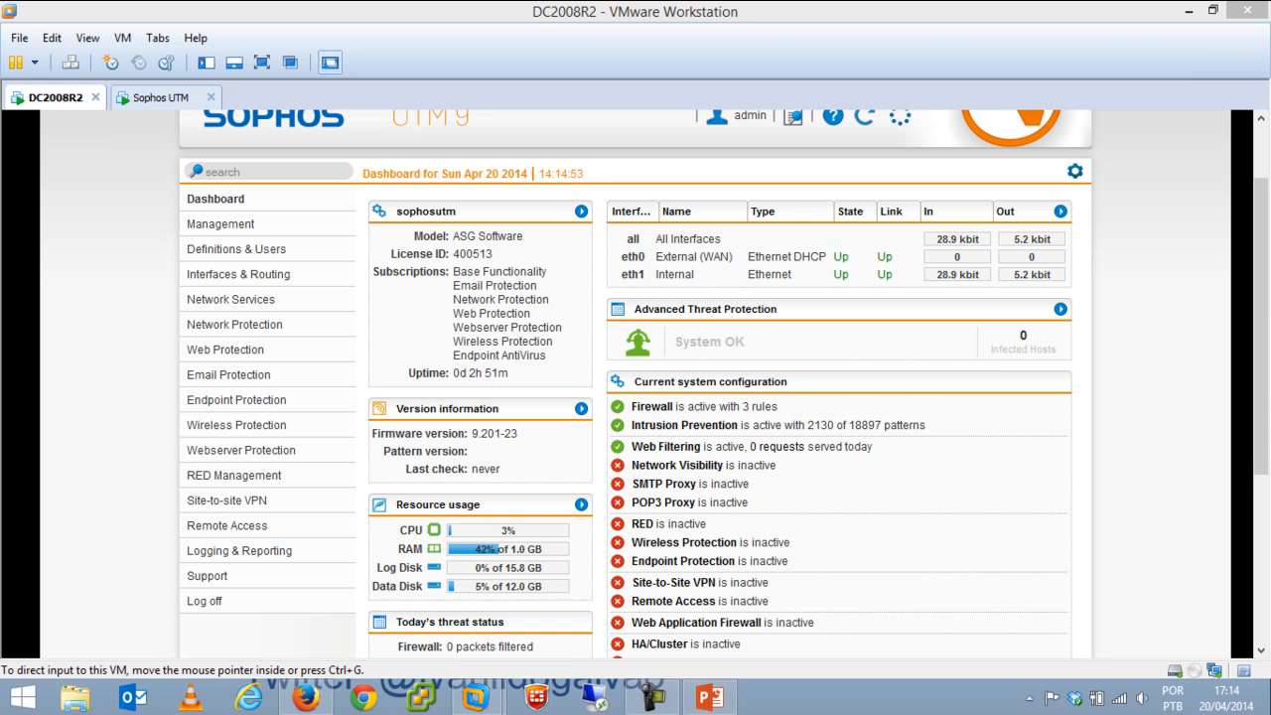
# Scroll through the Dashboard's status panels showing Firewall, Intrusion Prevention and Web Filtering.
pyautogui.moveTo(1265, 289); pyautogui.dragTo(1266, 353)
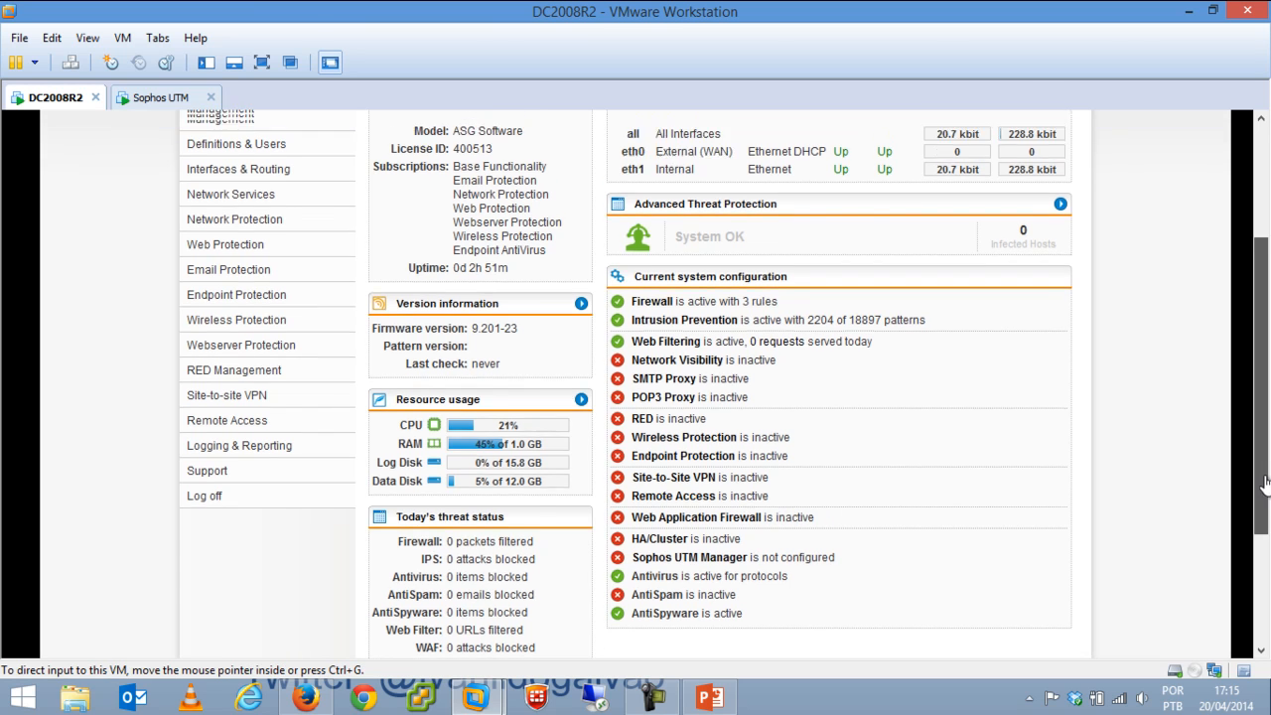
pyautogui.scroll(3, 1266, 496)
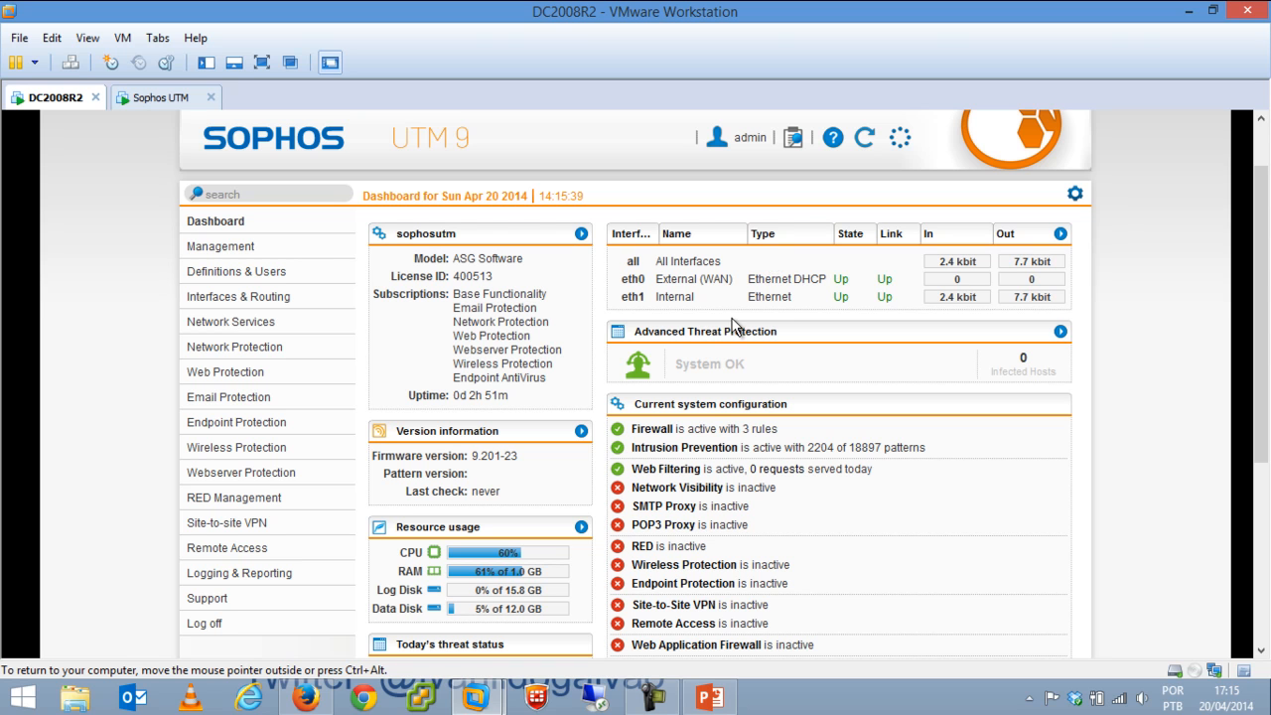
pyautogui.moveTo(1262, 219); pyautogui.dragTo(1263, 179)
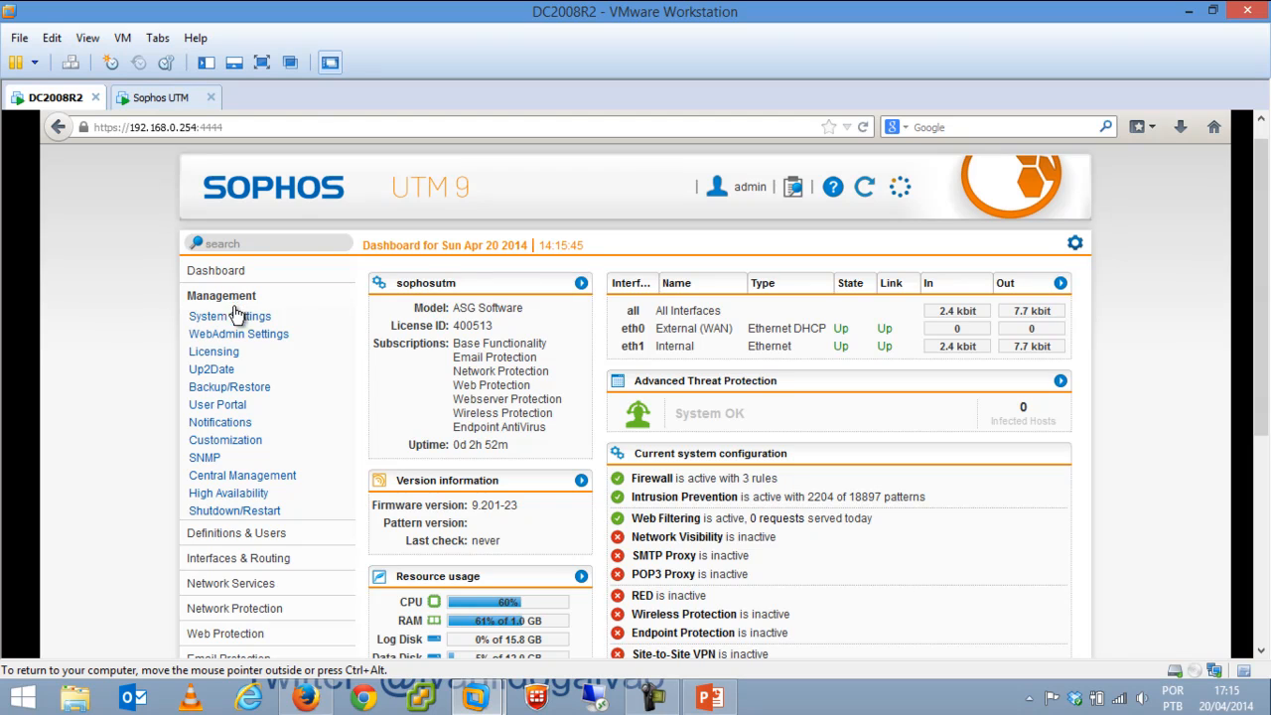
# Open Management > System Settings and view the Hostname, Time and Date, and Shell Access tabs.
pyautogui.click(233, 318)
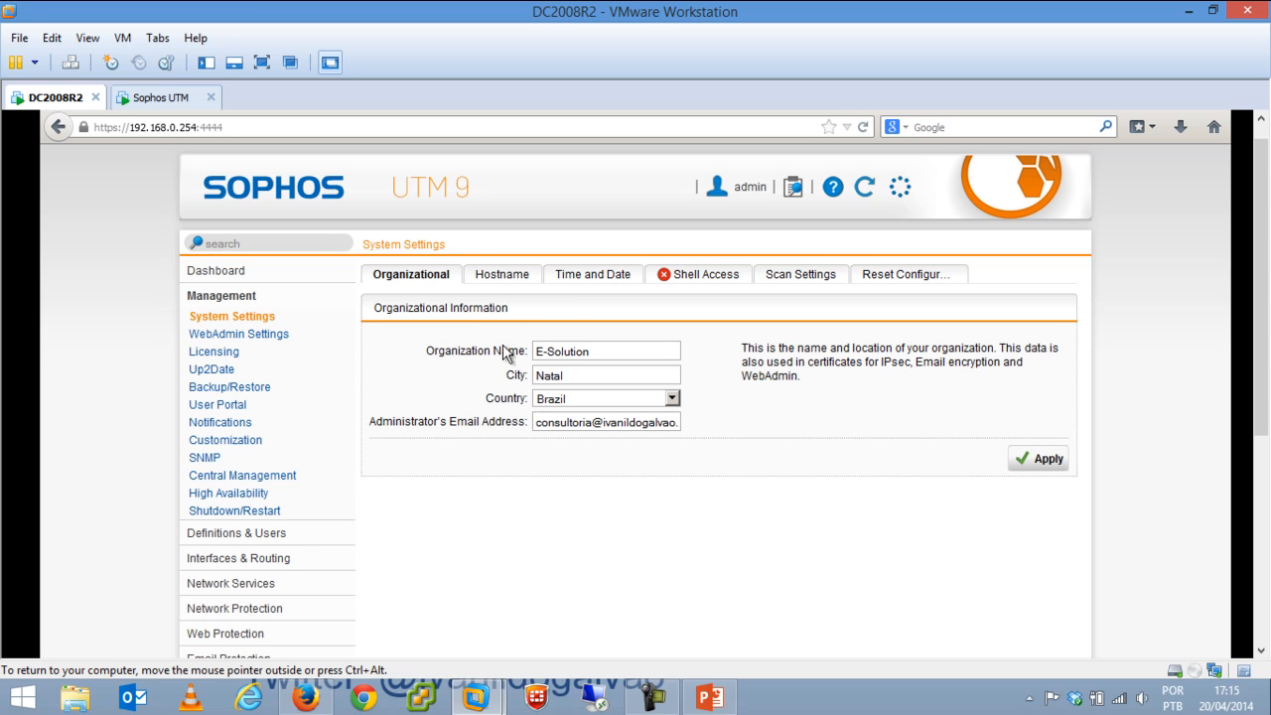
pyautogui.click(497, 279)
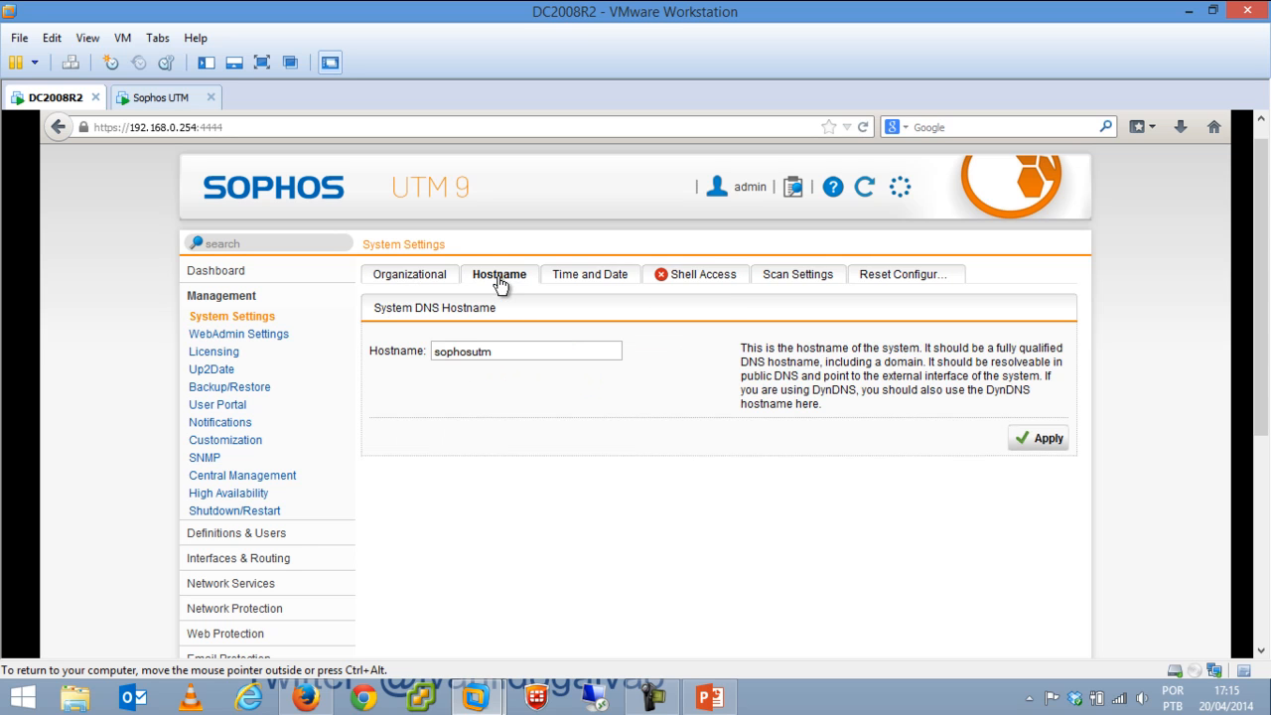
pyautogui.click(589, 281)
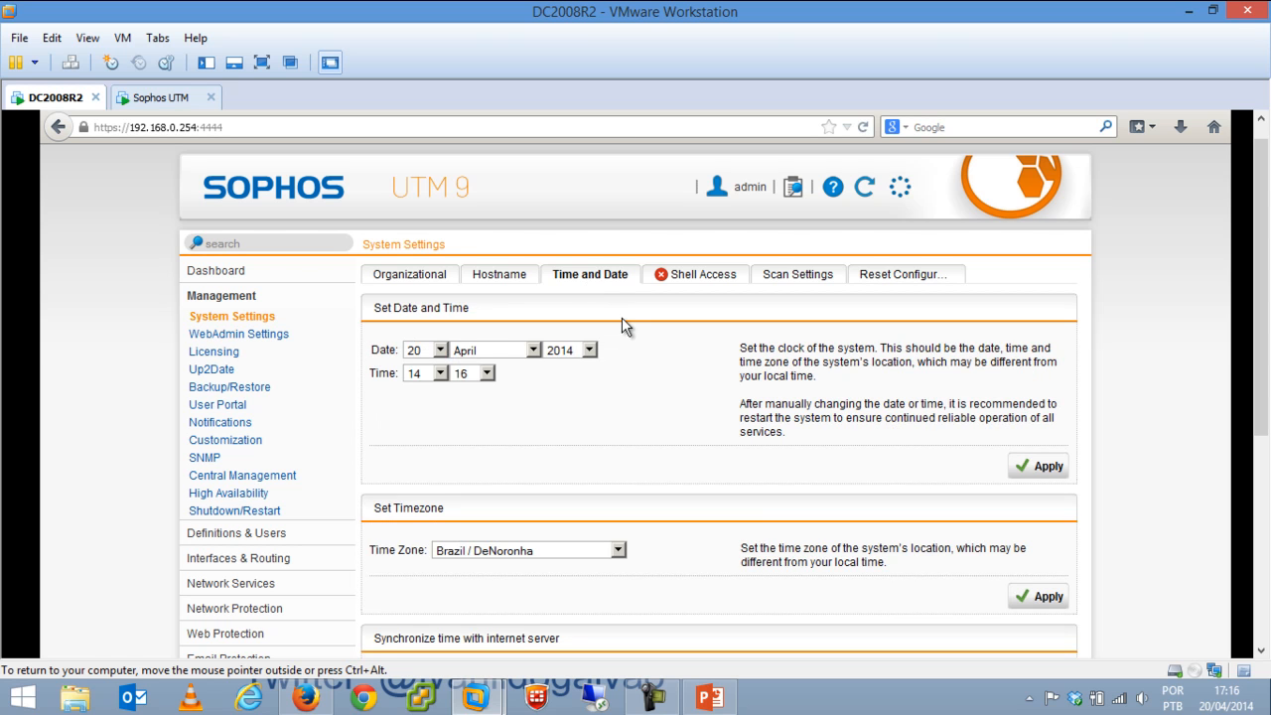
pyautogui.moveTo(1265, 338); pyautogui.dragTo(786, 510)
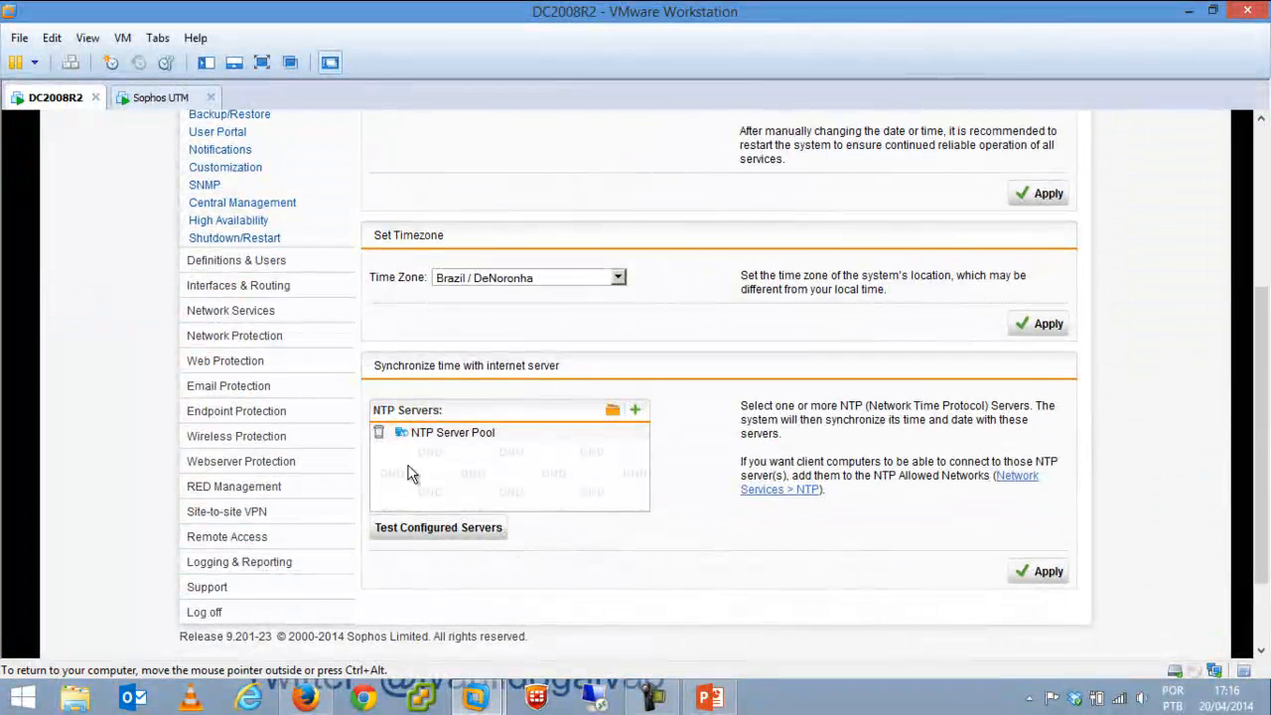
pyautogui.moveTo(439, 444)
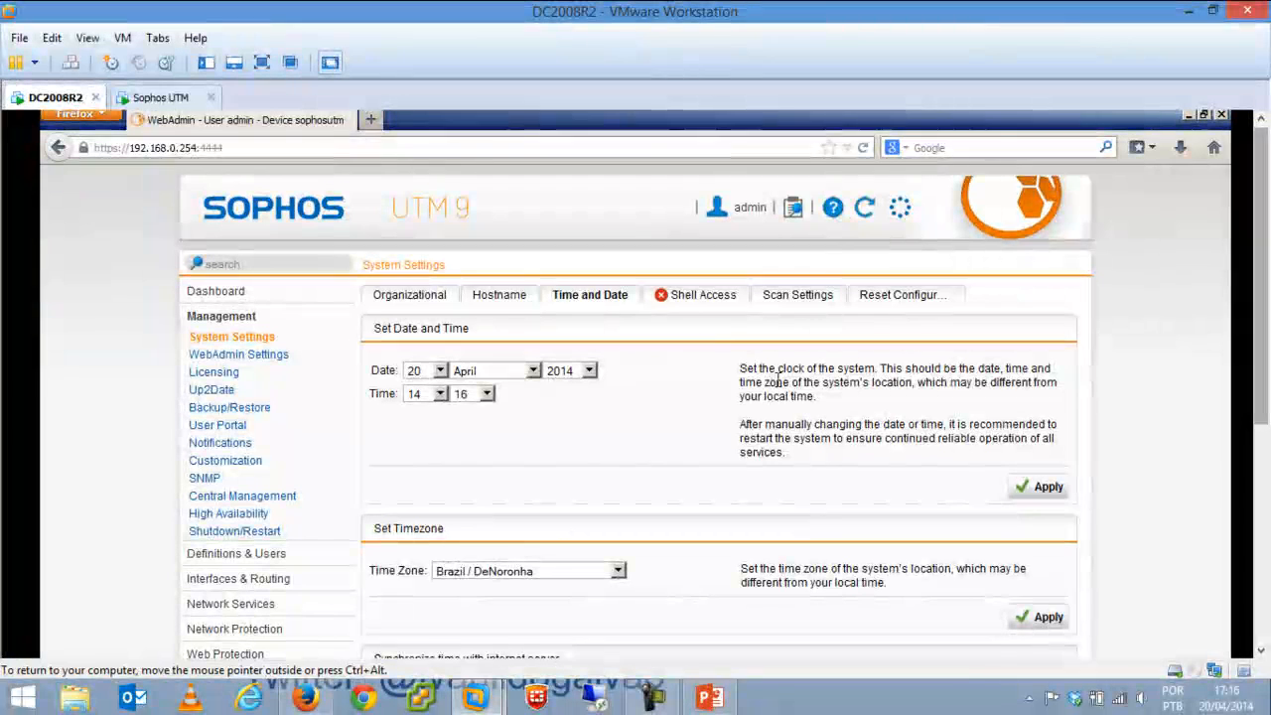
pyautogui.click(722, 304)
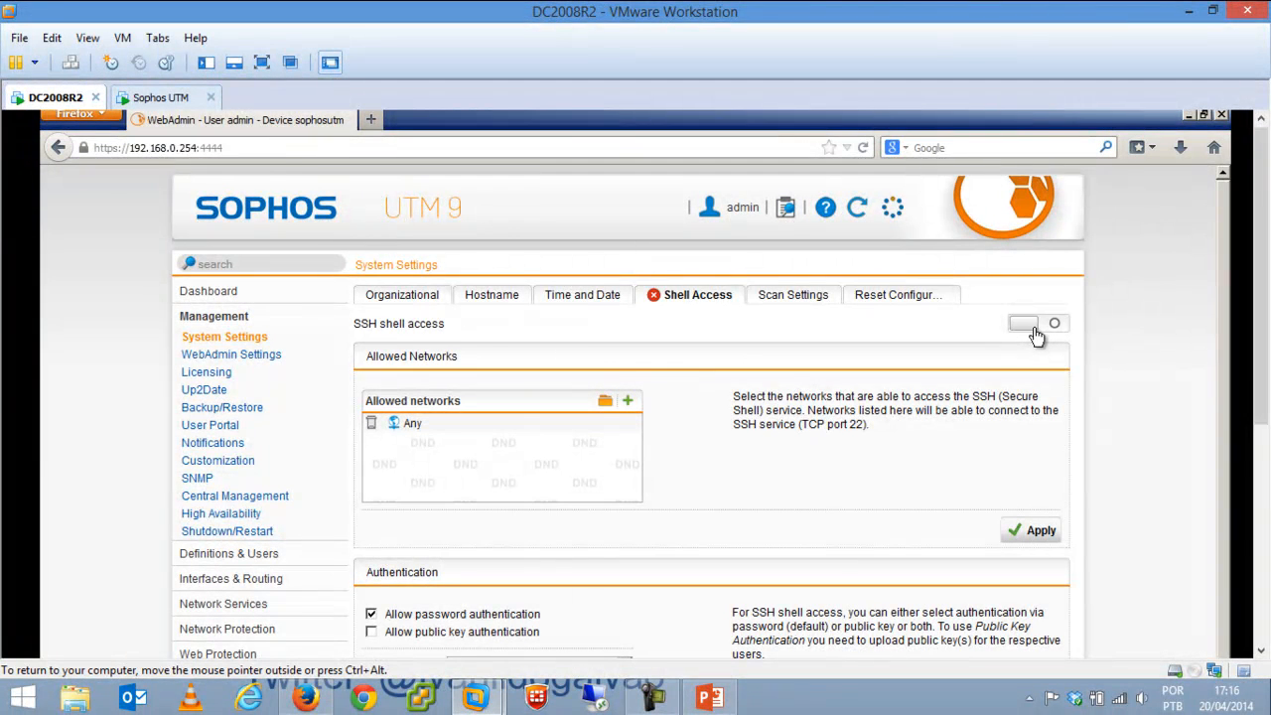
# Leave SSH shell access disabled on port 22 with no root access, then view Scan Settings.
pyautogui.click(1033, 328)
pyautogui.click(1024, 325)
pyautogui.moveTo(1258, 291); pyautogui.dragTo(1257, 541)
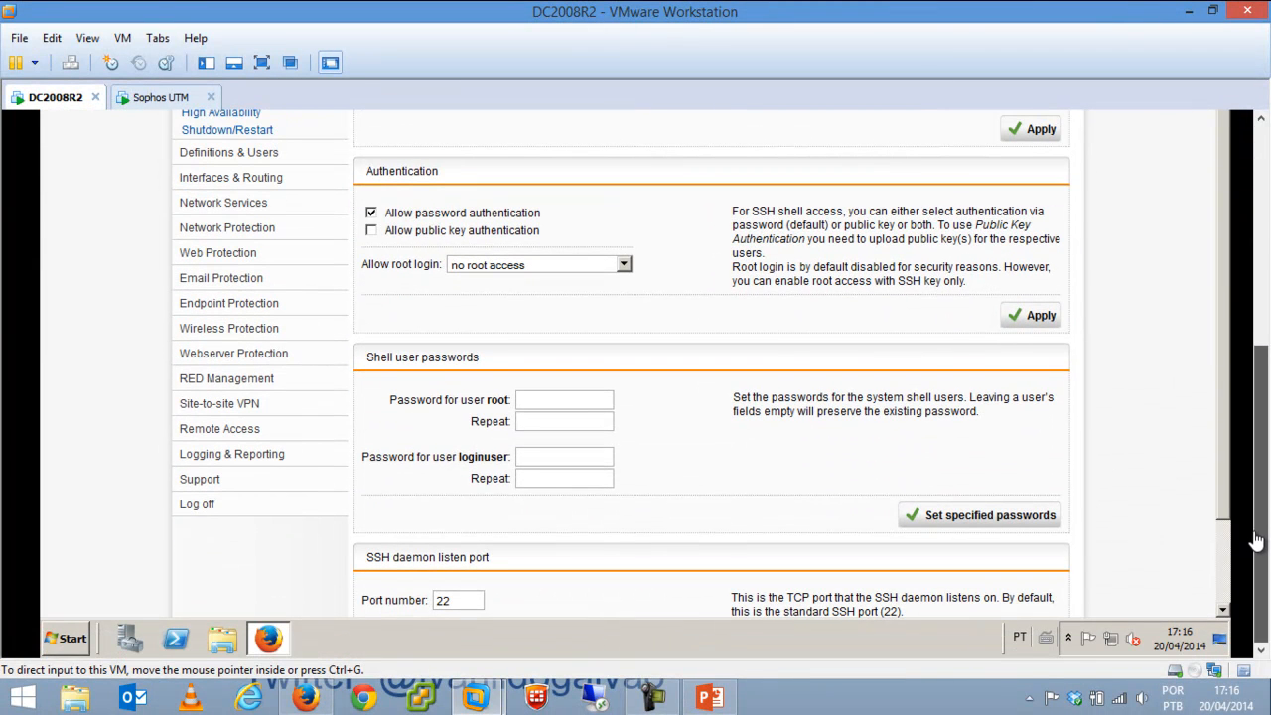
pyautogui.doubleClick(456, 598)
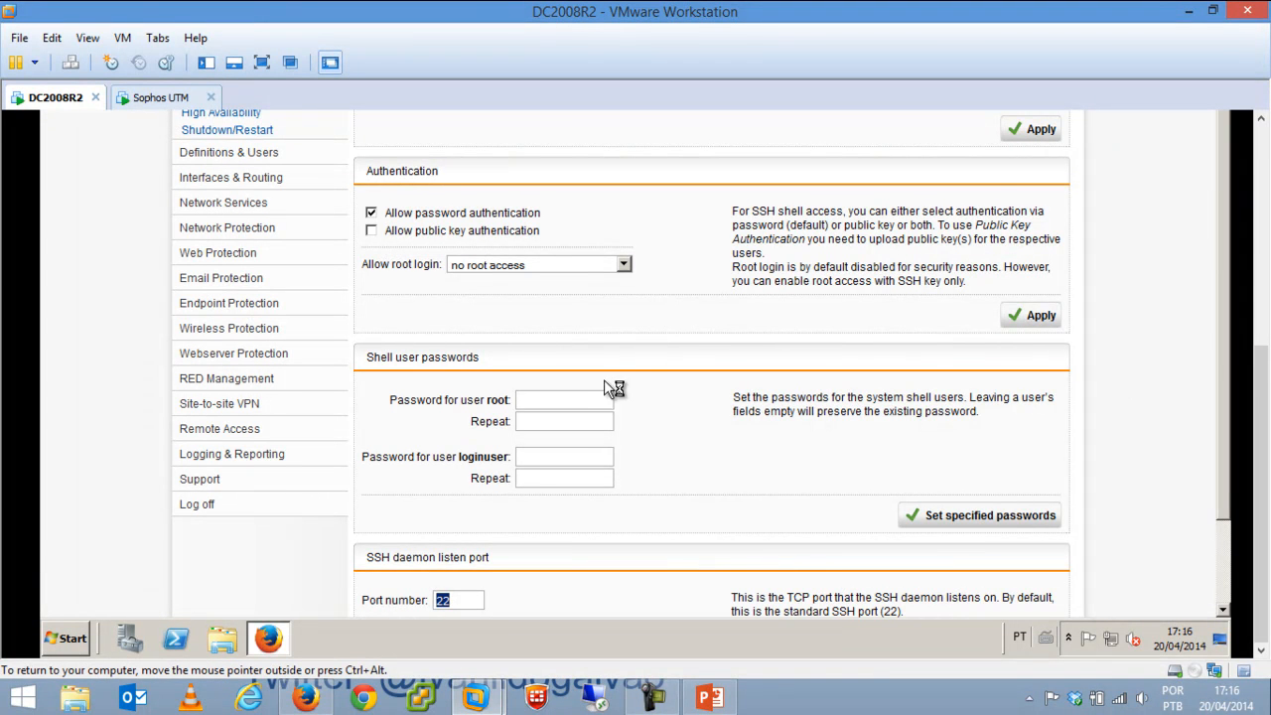
pyautogui.click(573, 401)
pyautogui.click(514, 270)
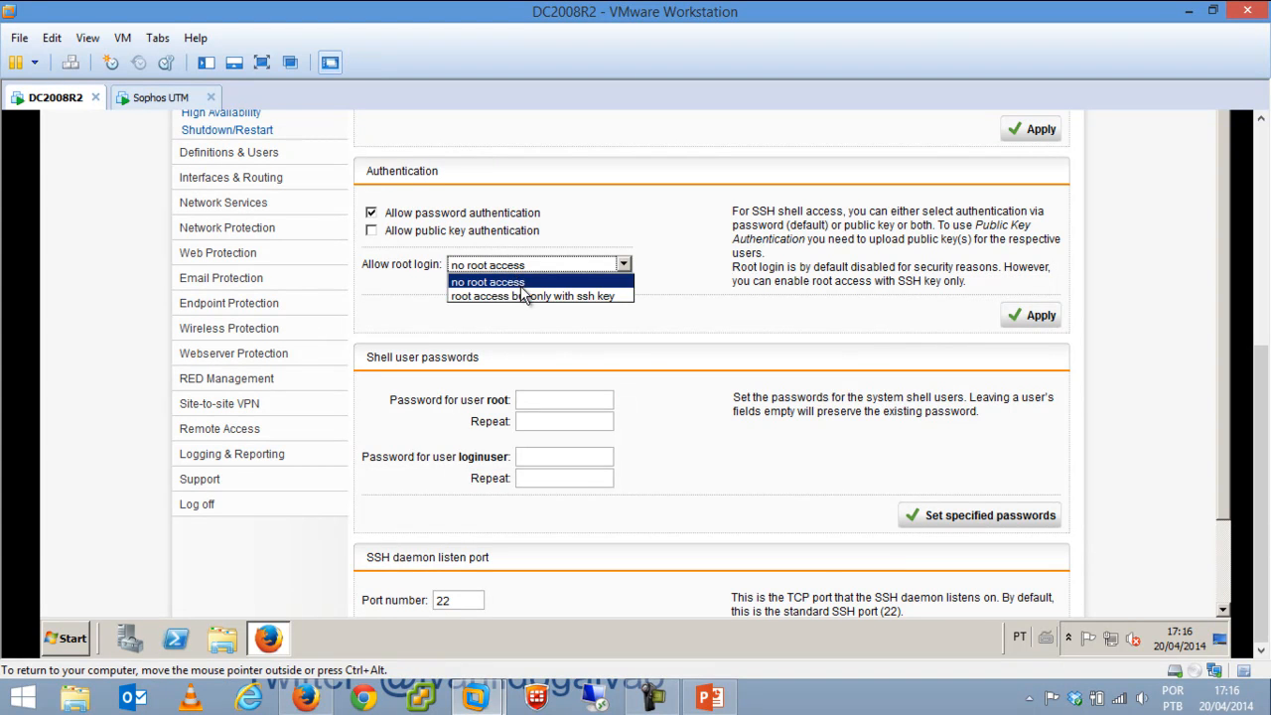
pyautogui.click(582, 227)
pyautogui.moveTo(1265, 454); pyautogui.dragTo(1265, 255)
pyautogui.click(784, 277)
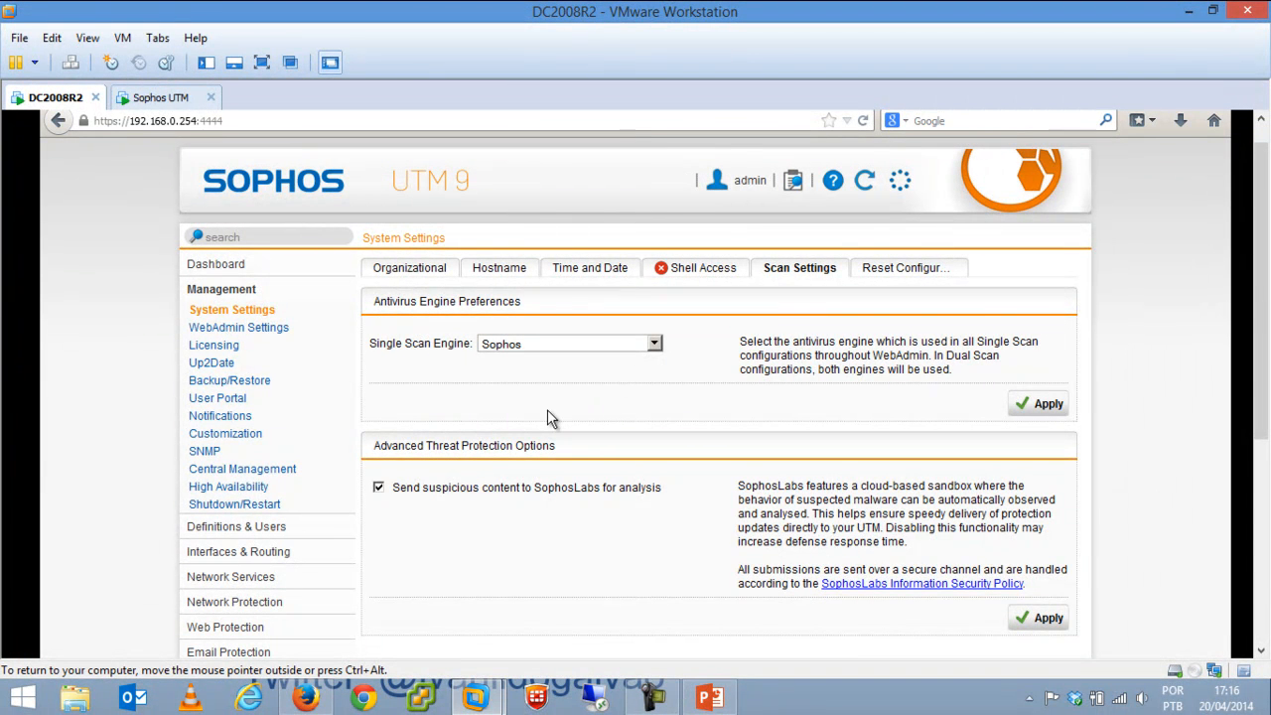
pyautogui.click(596, 342)
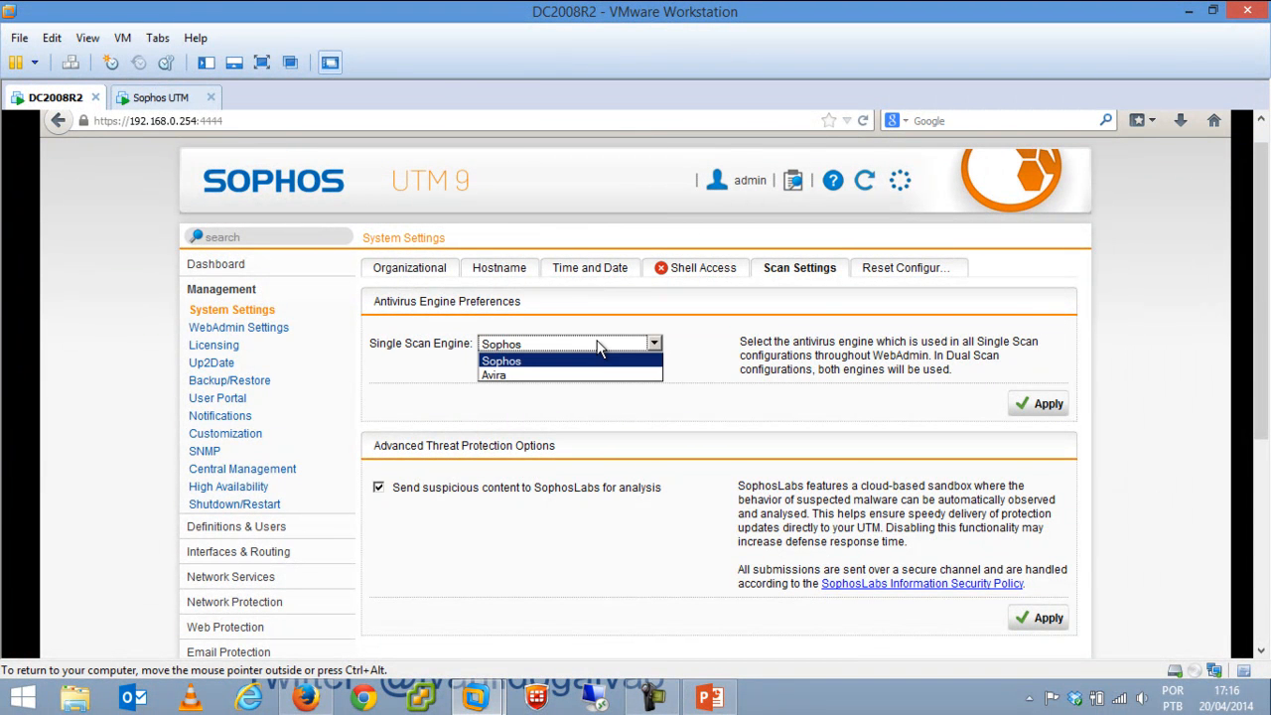
pyautogui.click(594, 378)
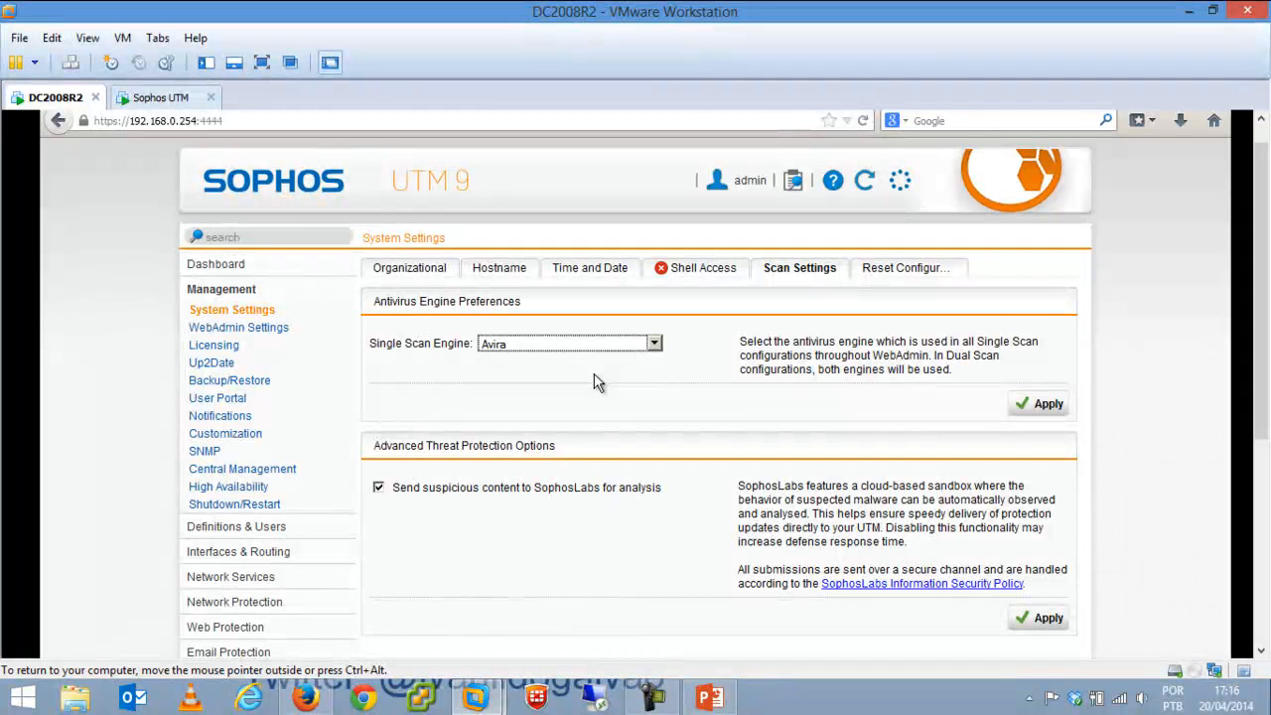
pyautogui.click(600, 349)
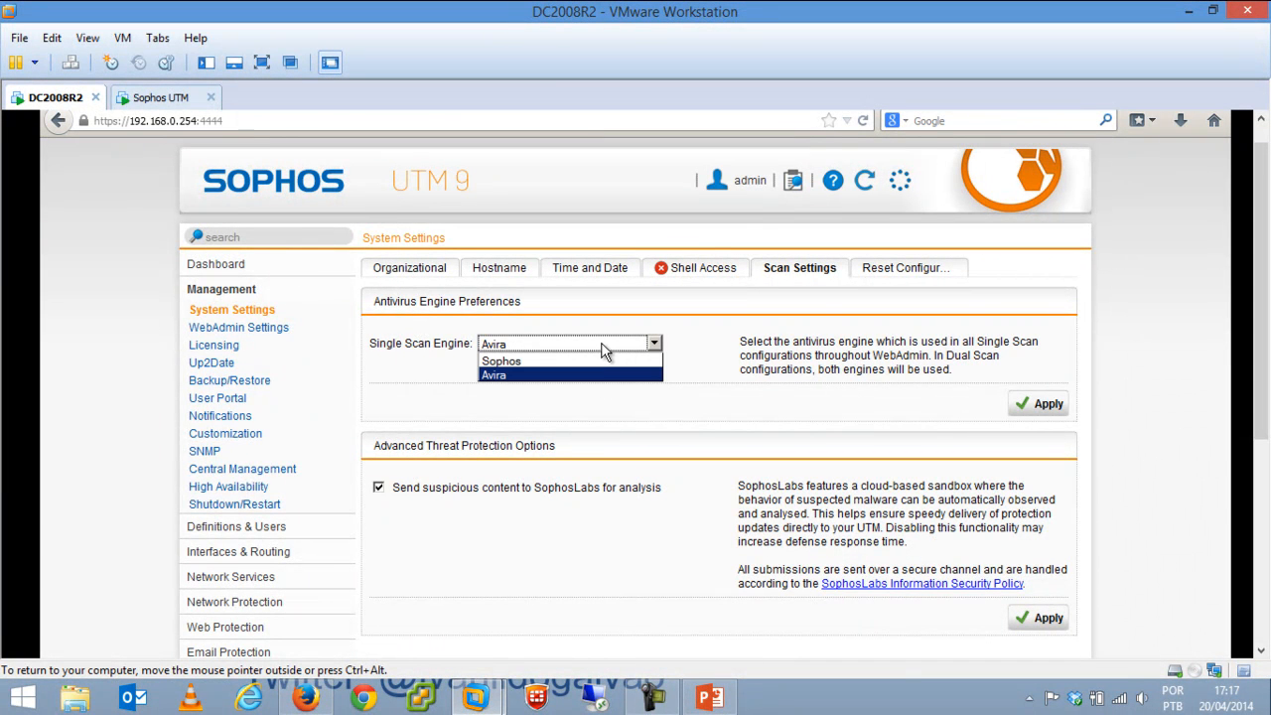
pyautogui.click(599, 359)
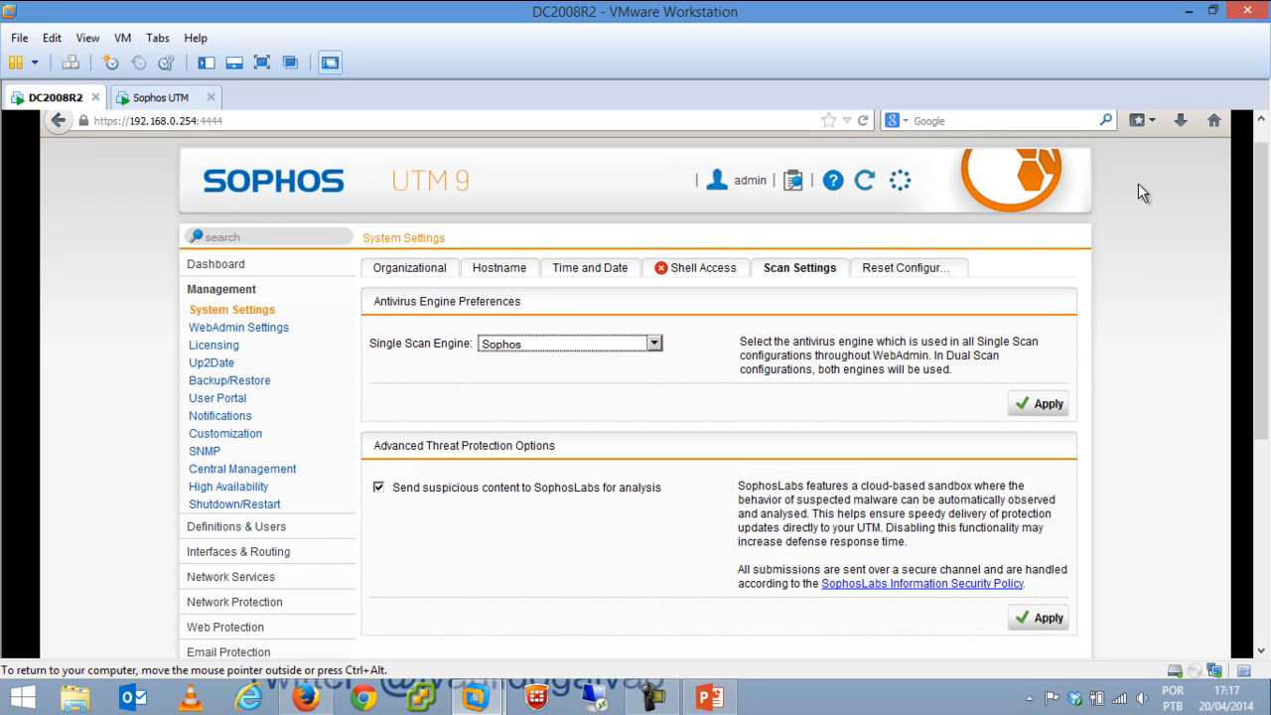
# Review the Reset Configuration options, then go to Management > WebAdmin Settings.
pyautogui.click(909, 270)
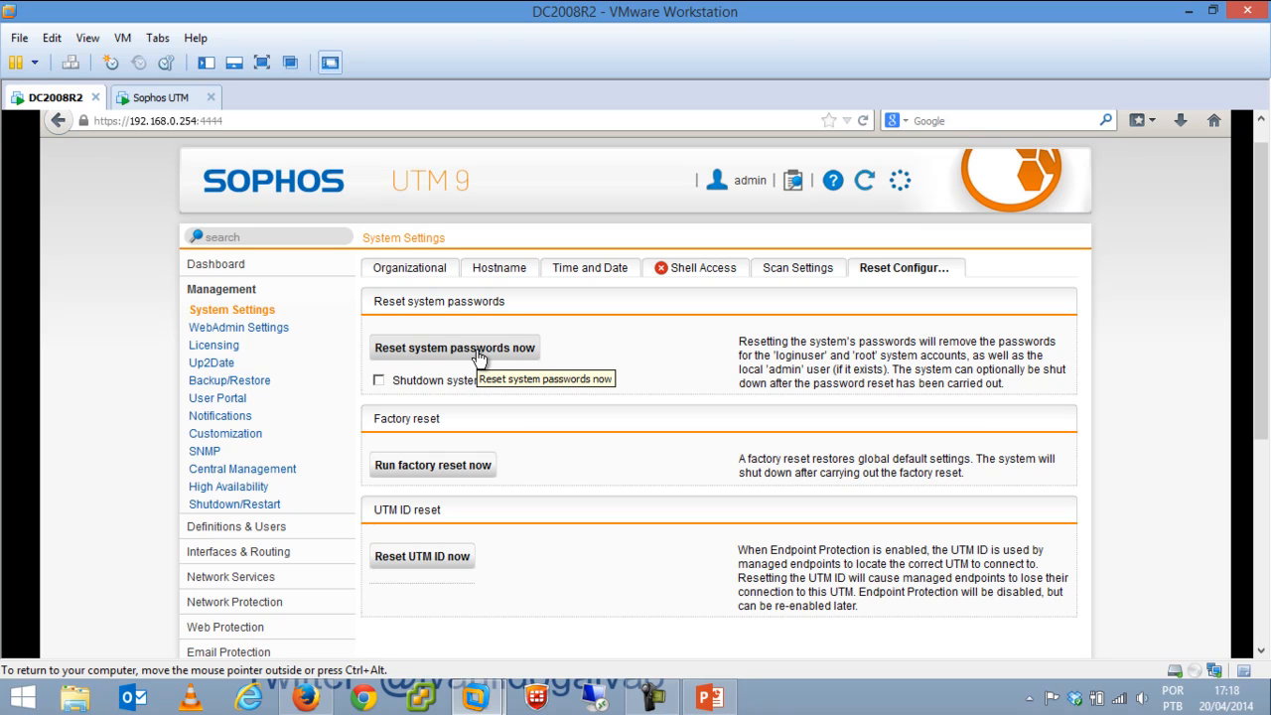
pyautogui.click(267, 329)
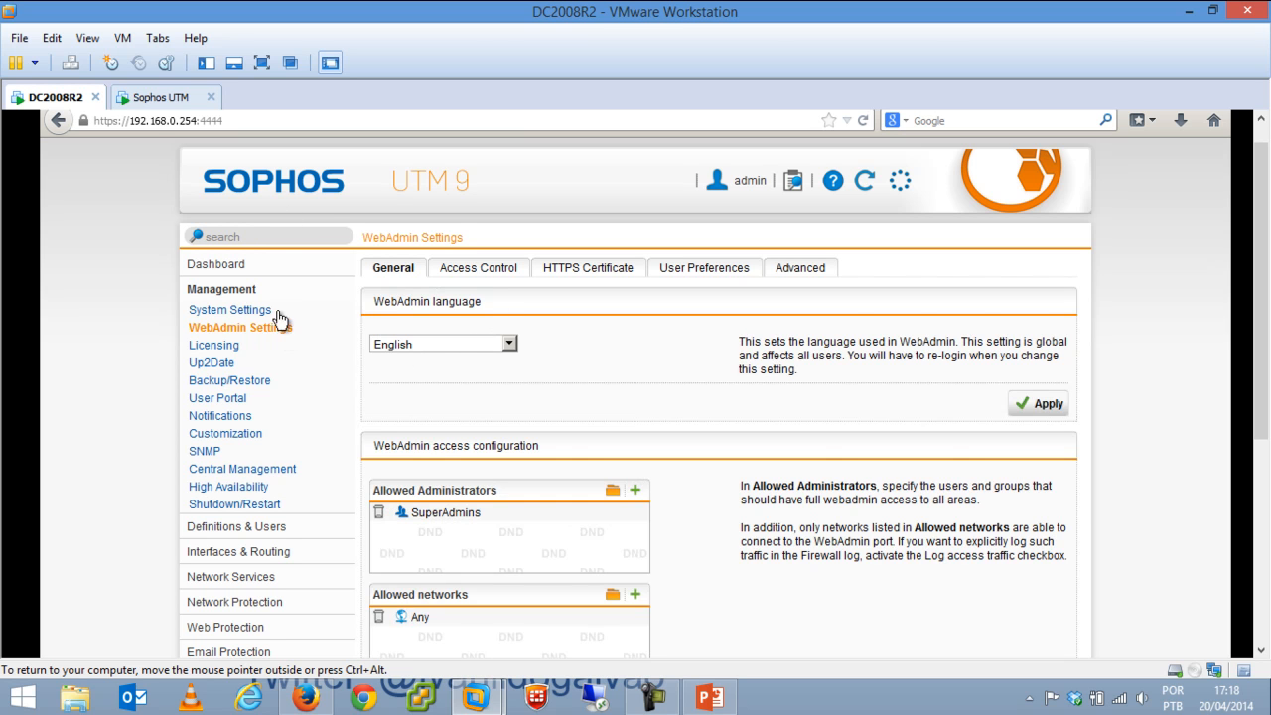
# Apply Portuguese as WebAdmin language, revert to English, and enable Log access traffic.
pyautogui.click(509, 344)
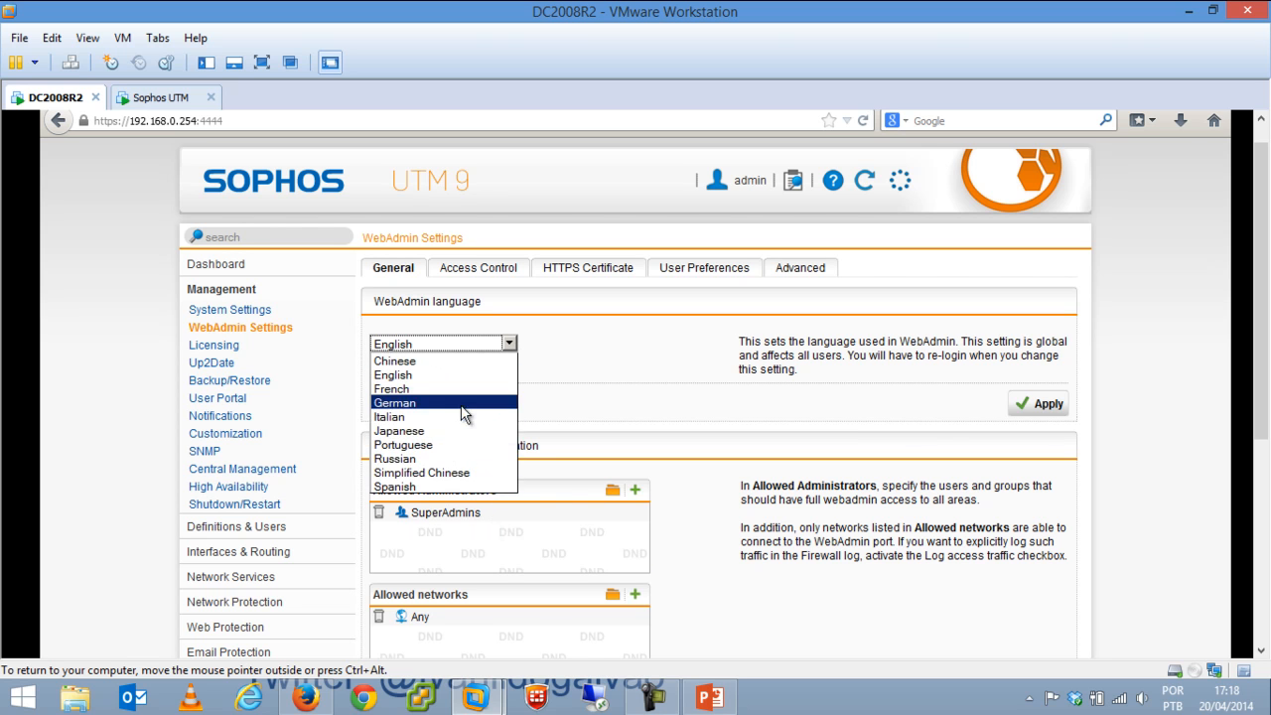
pyautogui.click(460, 446)
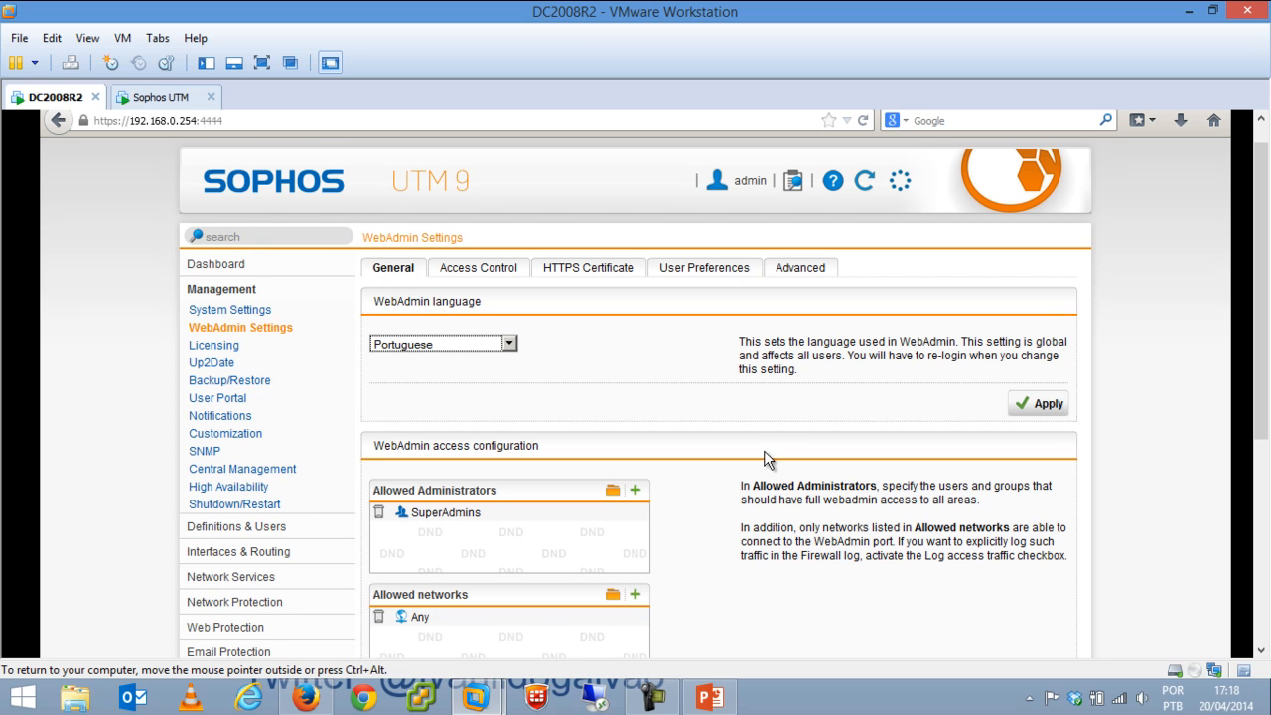
pyautogui.click(1055, 396)
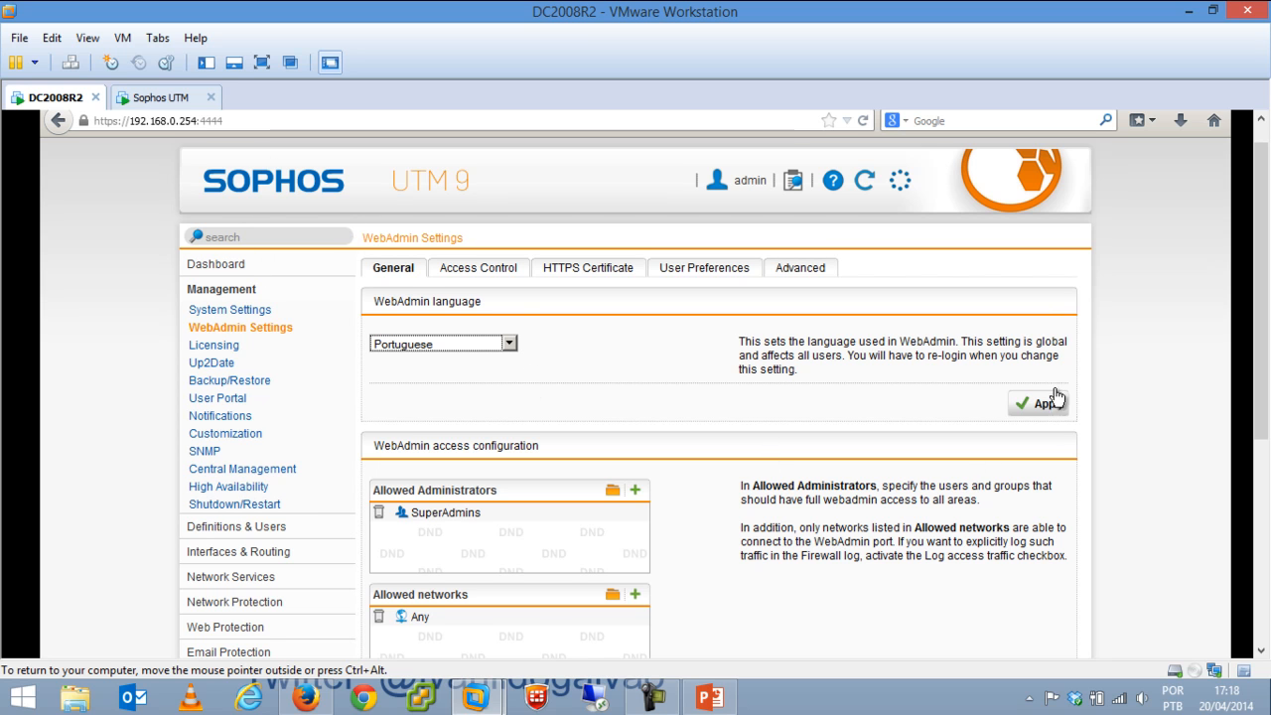
pyautogui.click(509, 343)
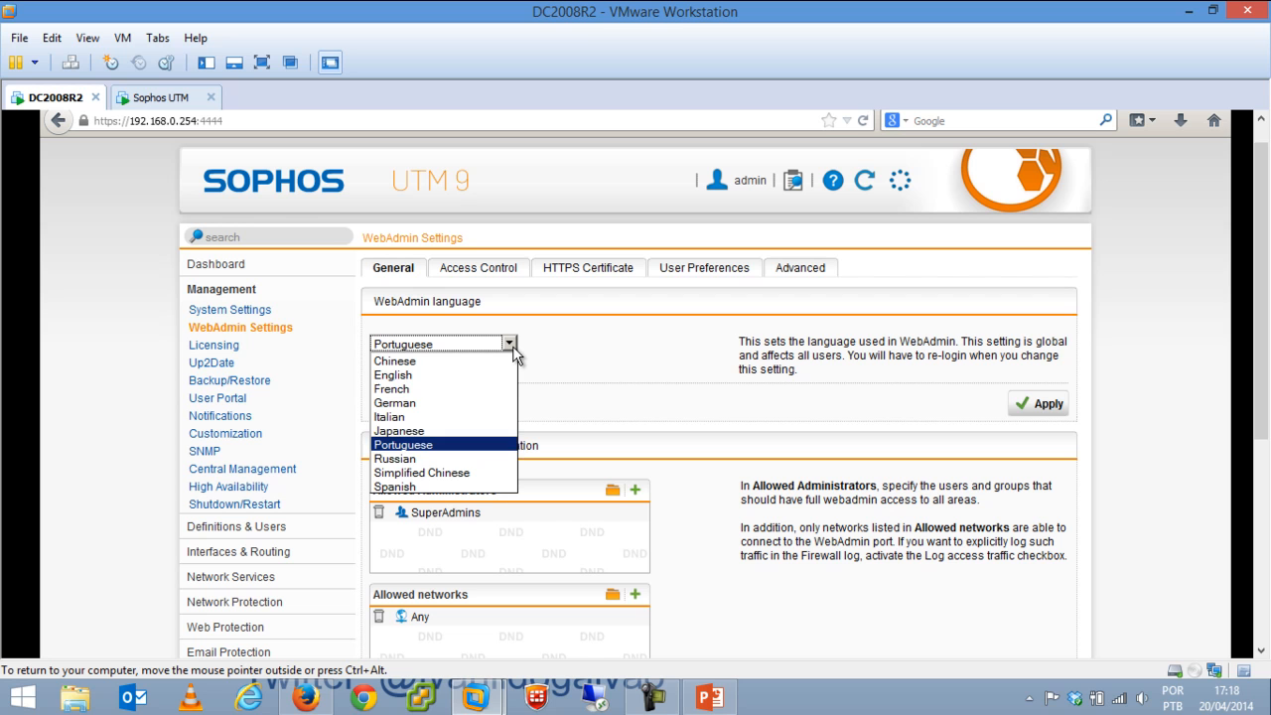
pyautogui.click(452, 375)
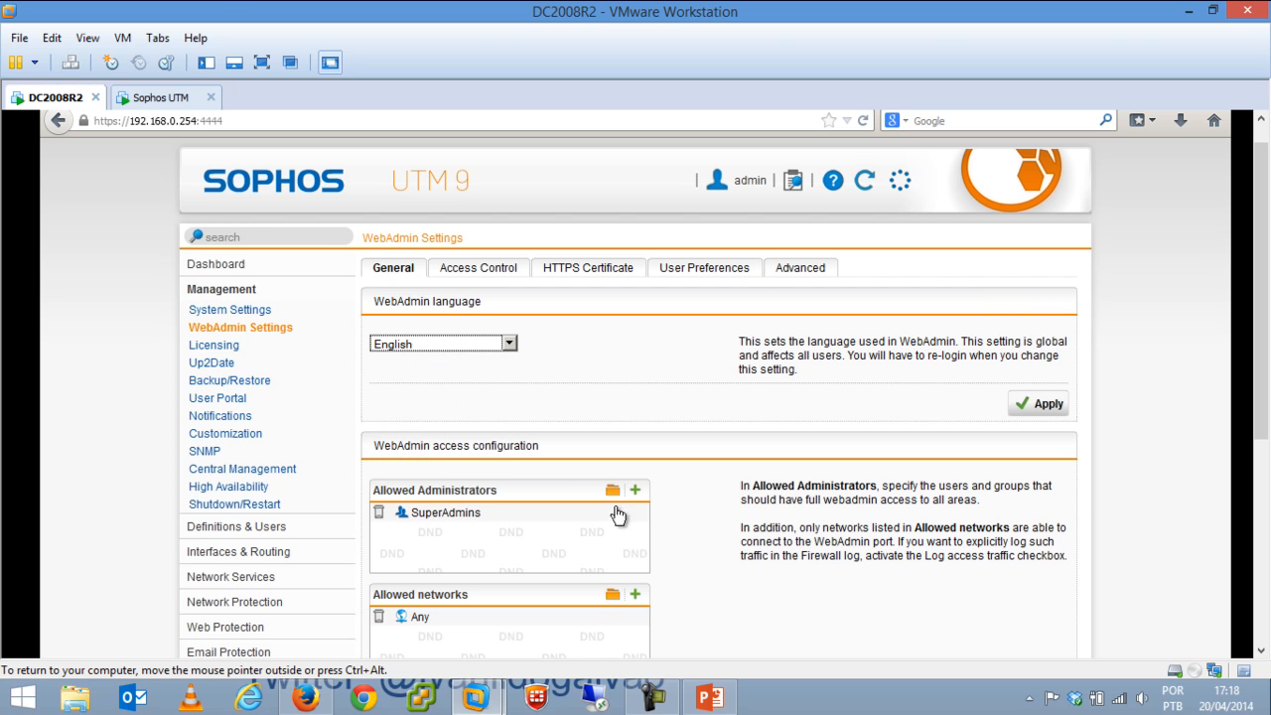
pyautogui.scroll(-2, 556, 476)
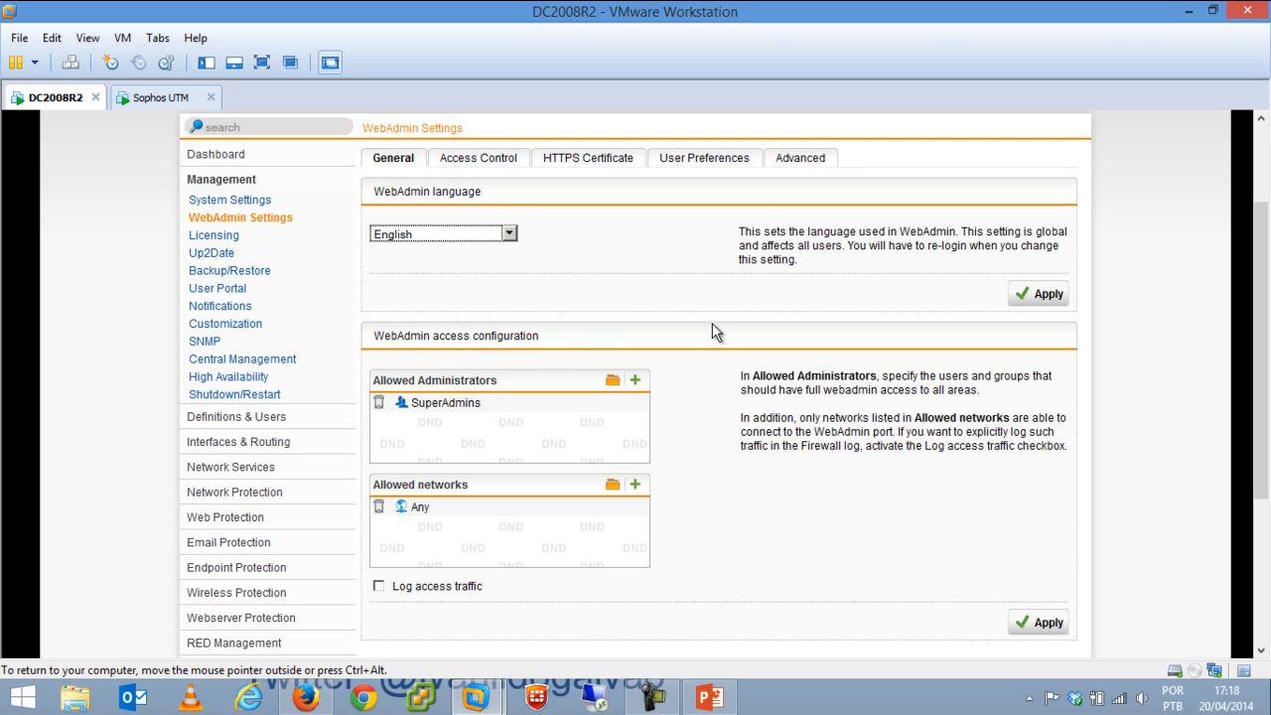
pyautogui.click(383, 587)
# Browse the Access Control, HTTPS Certificate, User Preferences and Advanced tabs of WebAdmin Settings.
pyautogui.click(501, 164)
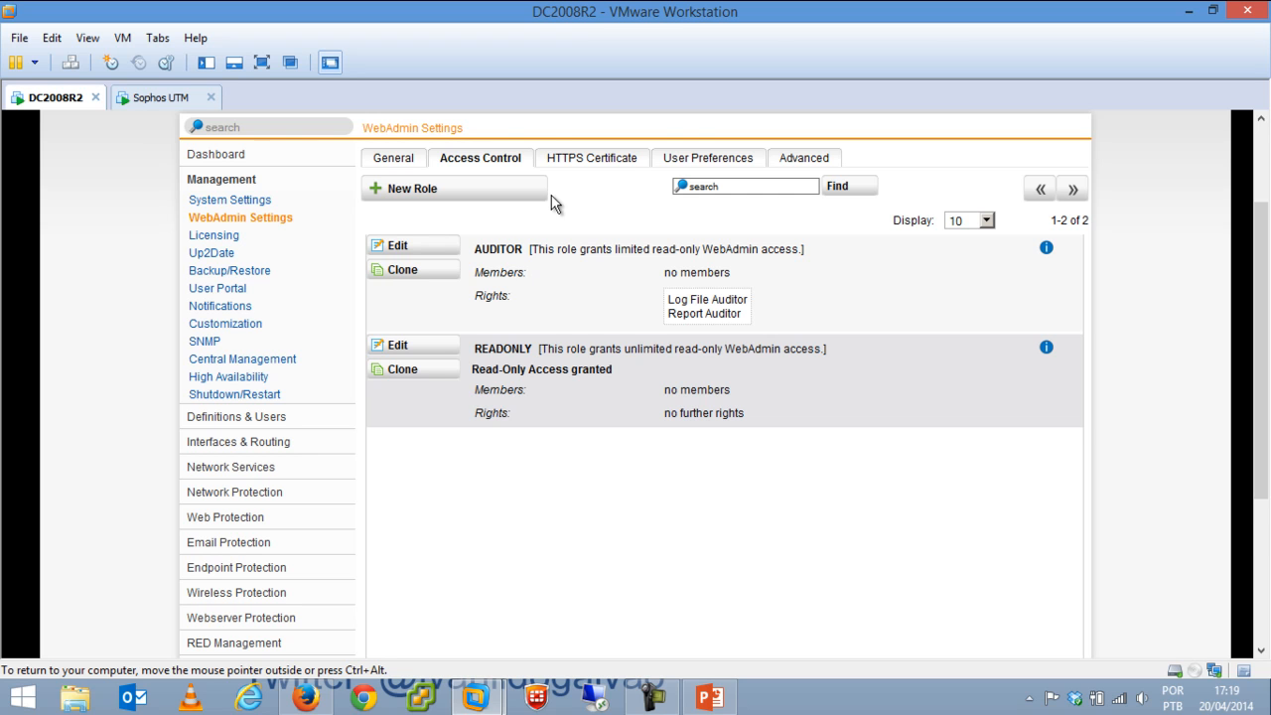
pyautogui.click(597, 164)
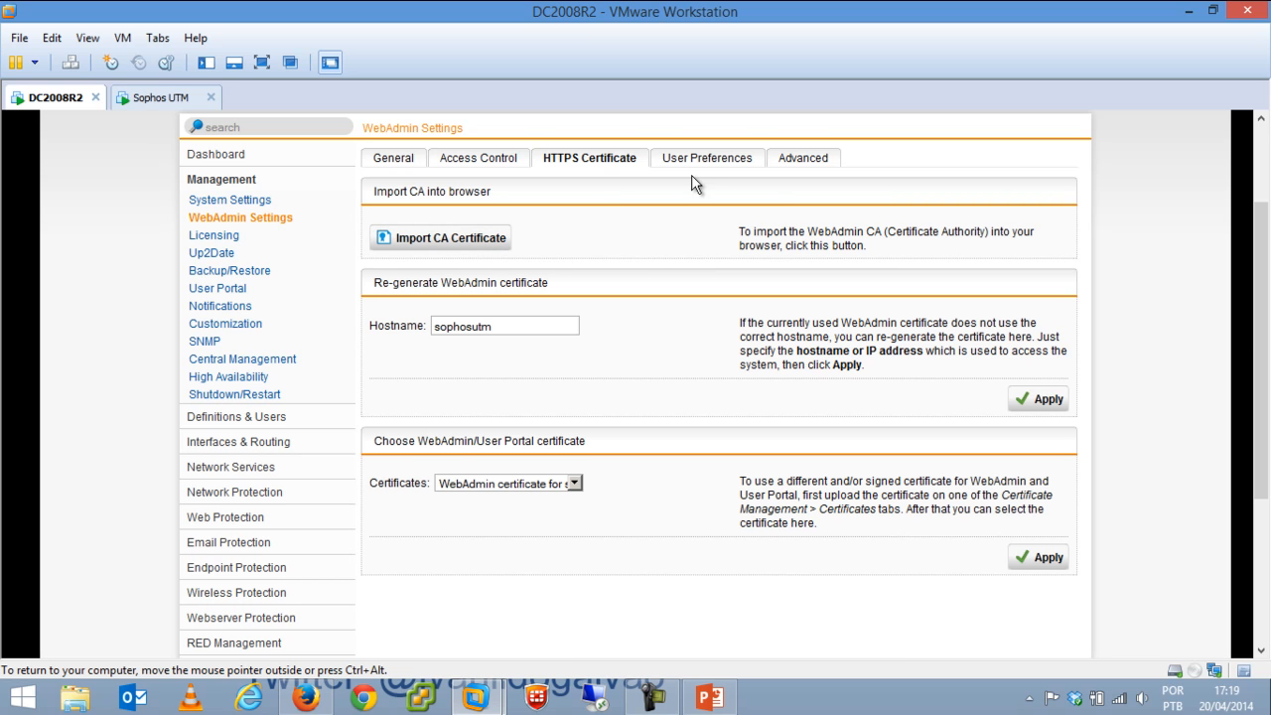
pyautogui.click(712, 161)
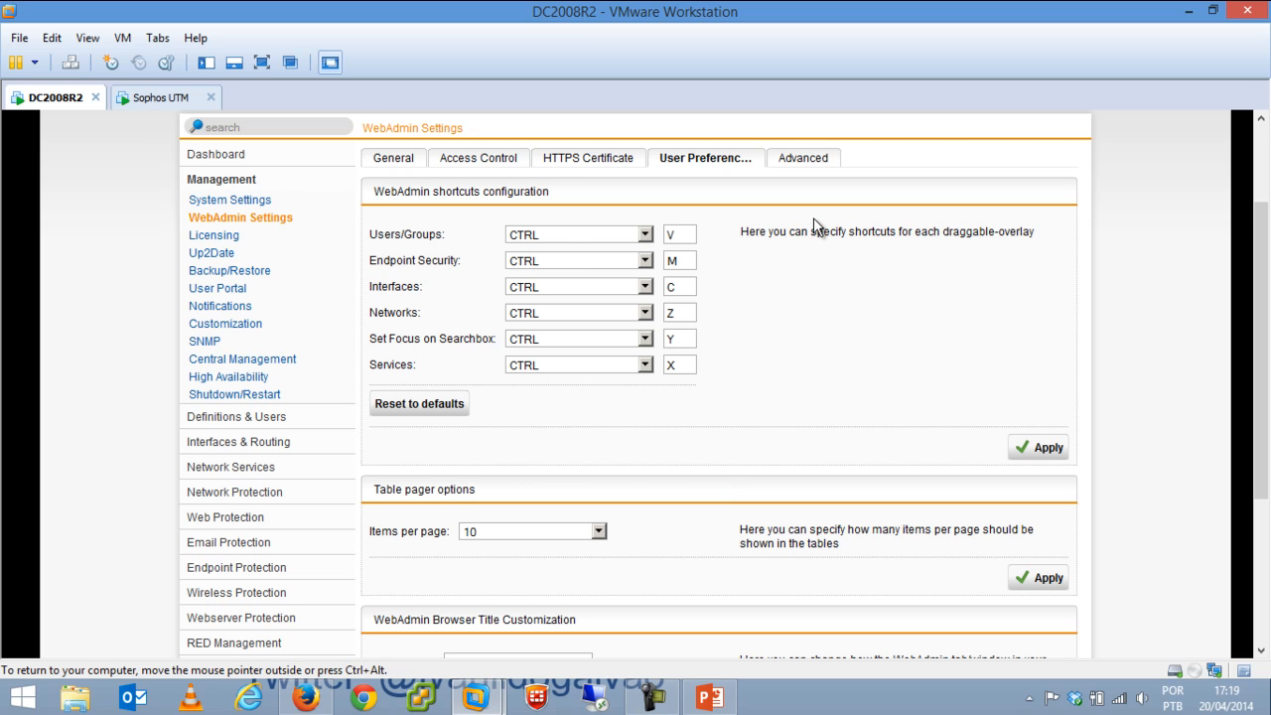
pyautogui.click(801, 162)
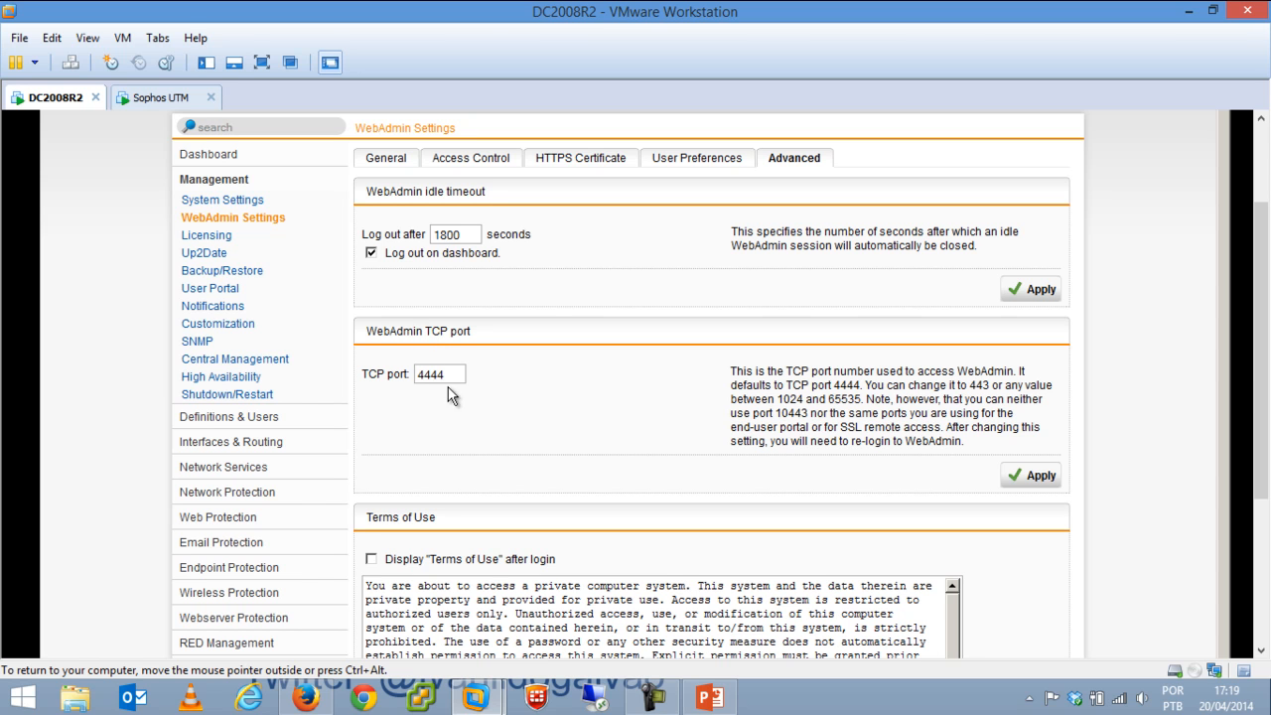
# Enable displaying the Terms of Use after WebAdmin login.
pyautogui.moveTo(364, 570); pyautogui.dragTo(368, 565)
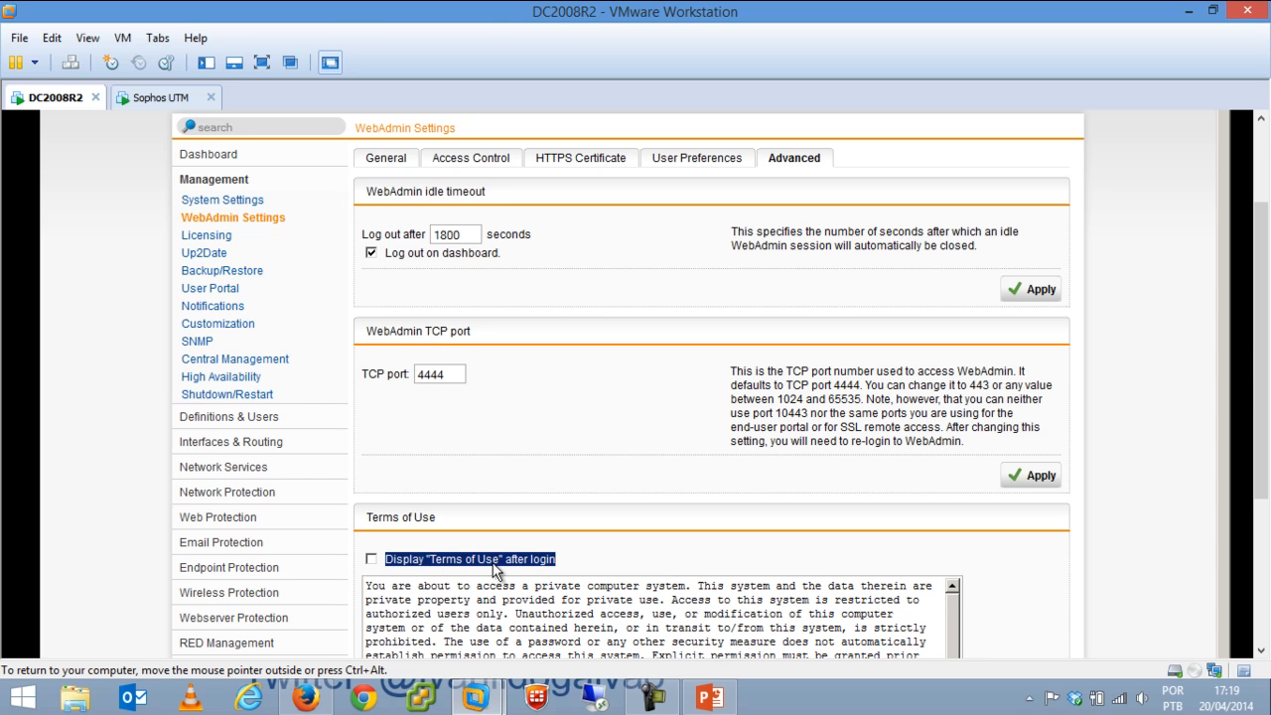
pyautogui.click(372, 559)
pyautogui.moveTo(1266, 377); pyautogui.dragTo(1266, 471)
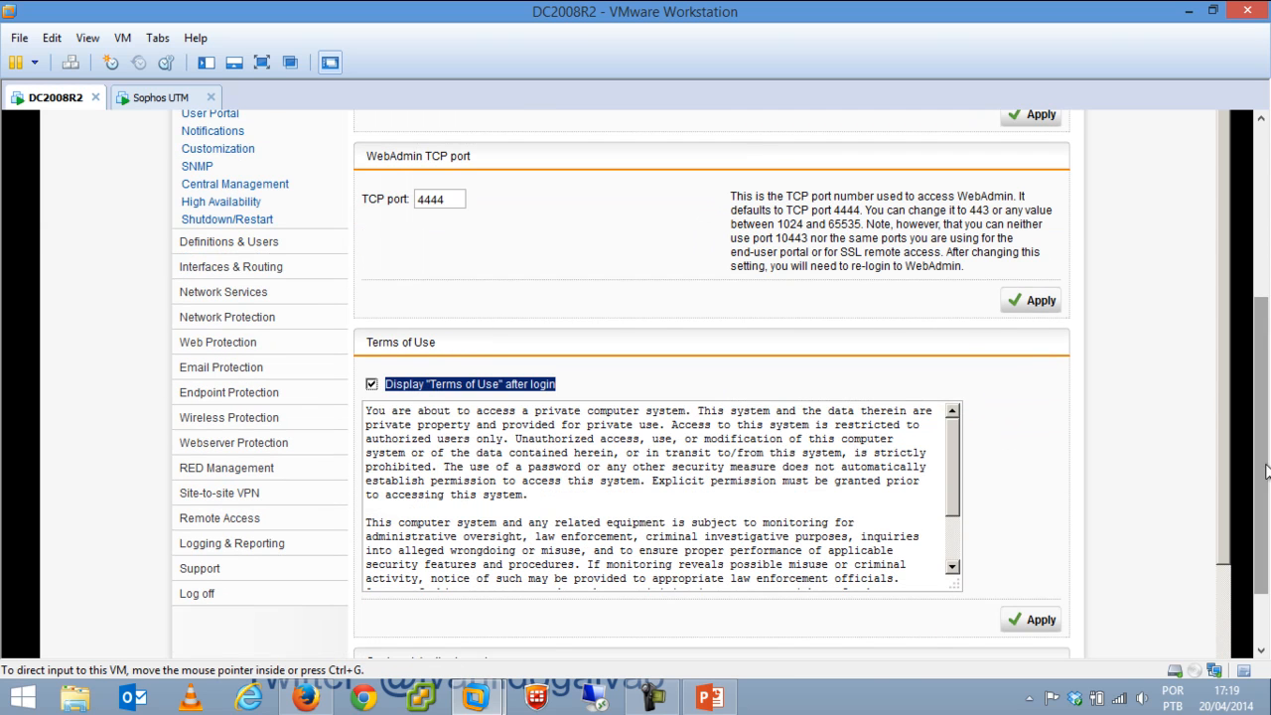
pyautogui.moveTo(949, 483); pyautogui.dragTo(945, 562)
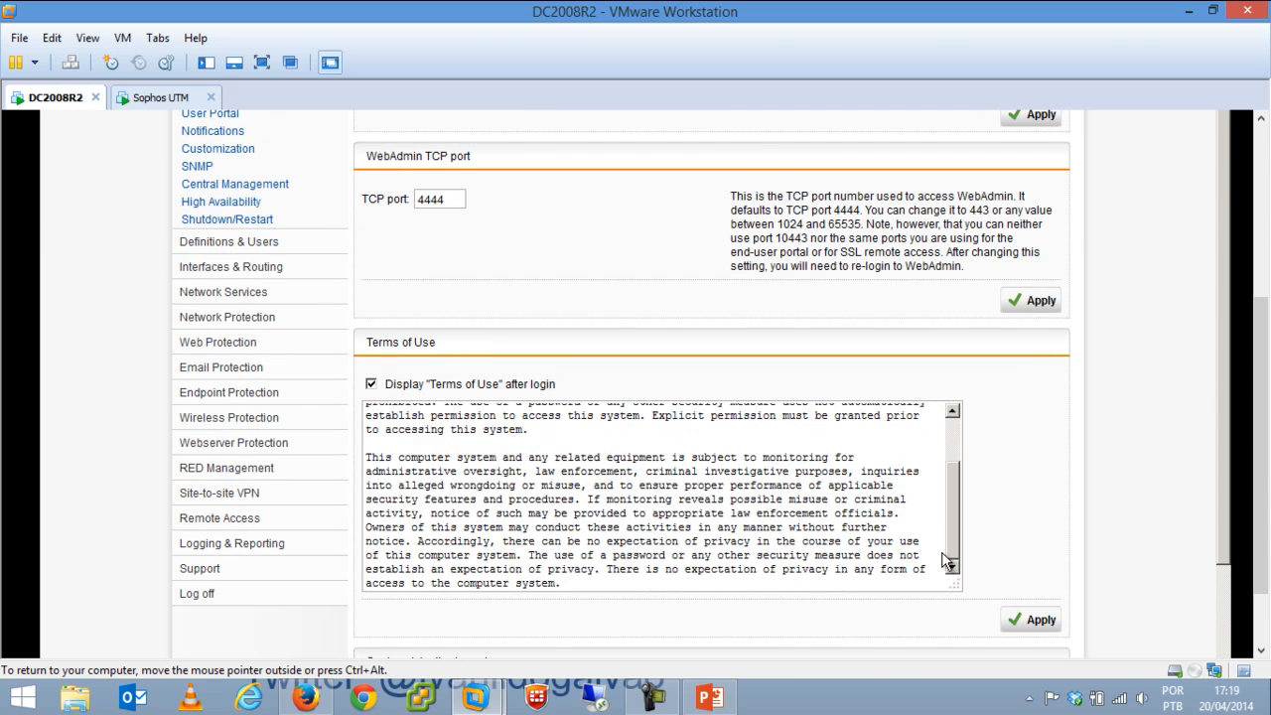
# Delete part of the monitoring paragraph in the Terms of Use, then check the 1800-second idle timeout.
pyautogui.moveTo(605, 433); pyautogui.dragTo(643, 501)
pyautogui.press('Delete')
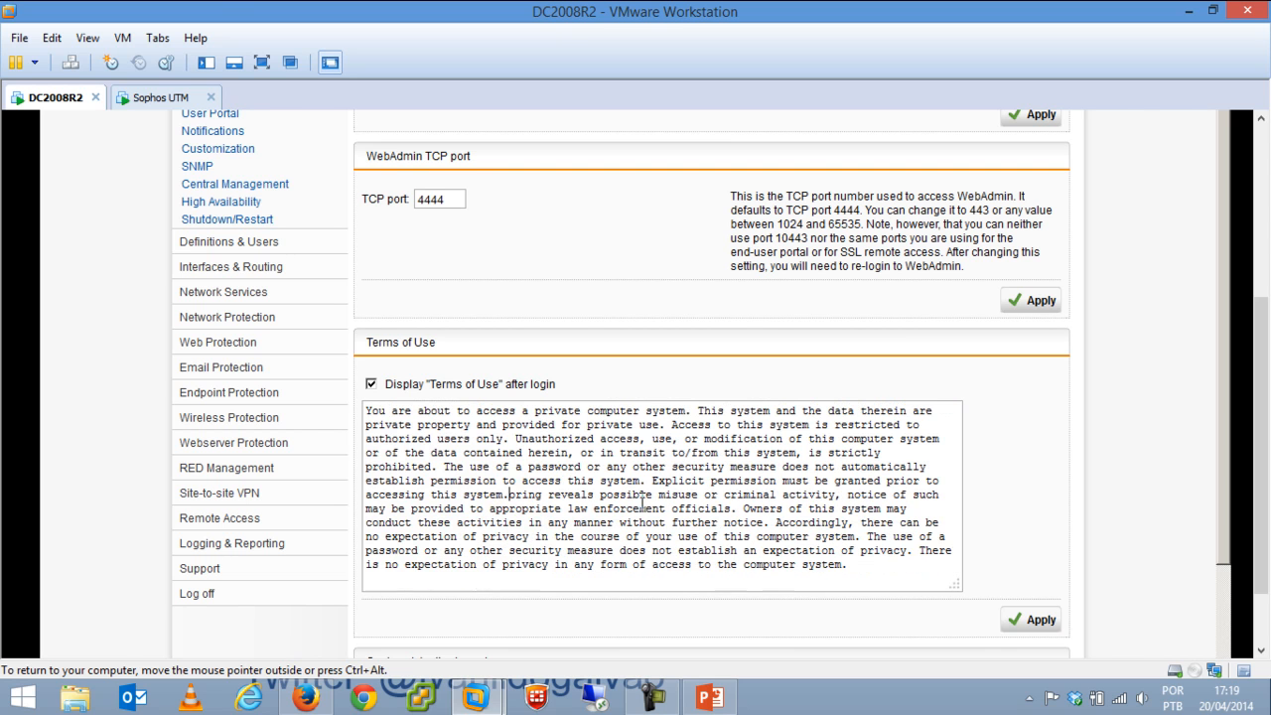
pyautogui.press('Delete')
pyautogui.press('Delete')
pyautogui.press('Delete')
pyautogui.press('Delete')
pyautogui.press('Delete')
pyautogui.press('Delete')
pyautogui.press('Delete')
pyautogui.press('Delete')
pyautogui.press('Delete')
pyautogui.press('Delete')
pyautogui.press('Delete')
pyautogui.press('Delete')
pyautogui.press('Delete')
pyautogui.press('Delete')
pyautogui.press('Delete')
pyautogui.press('Delete')
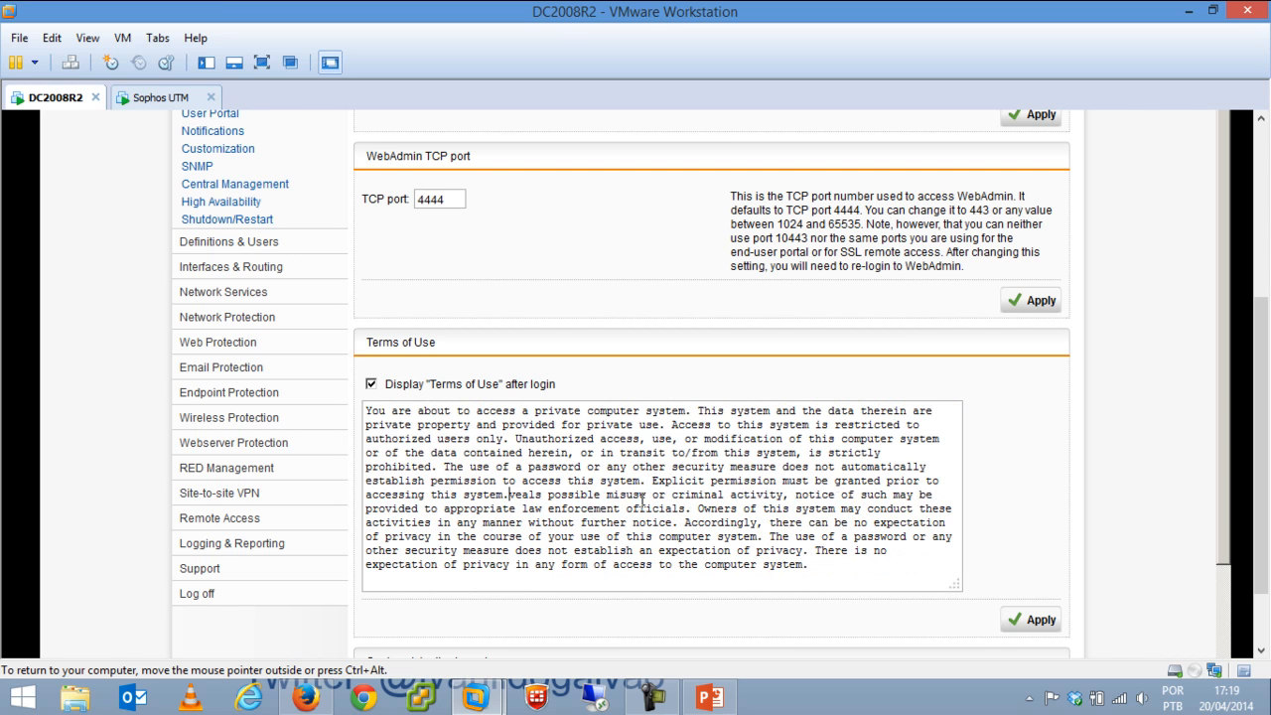
pyautogui.press('Delete')
pyautogui.press('Delete')
pyautogui.press('Delete')
pyautogui.press('Delete')
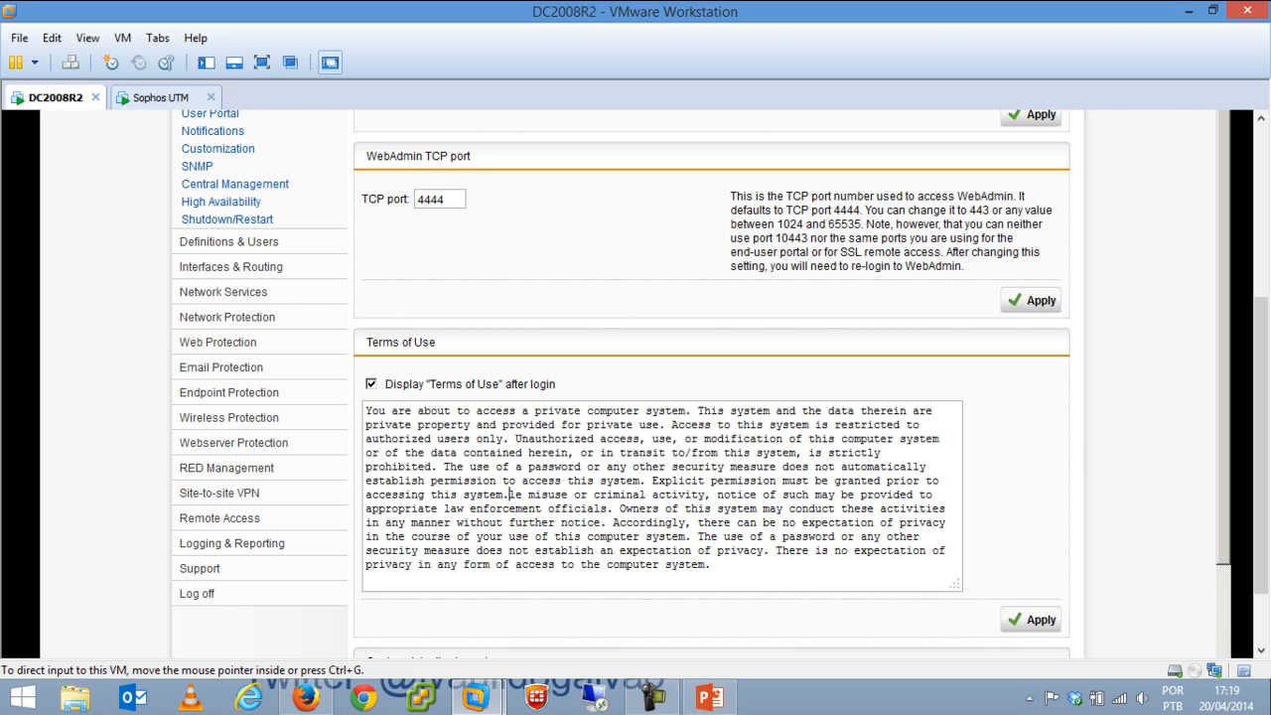
pyautogui.moveTo(1262, 473); pyautogui.dragTo(1264, 341)
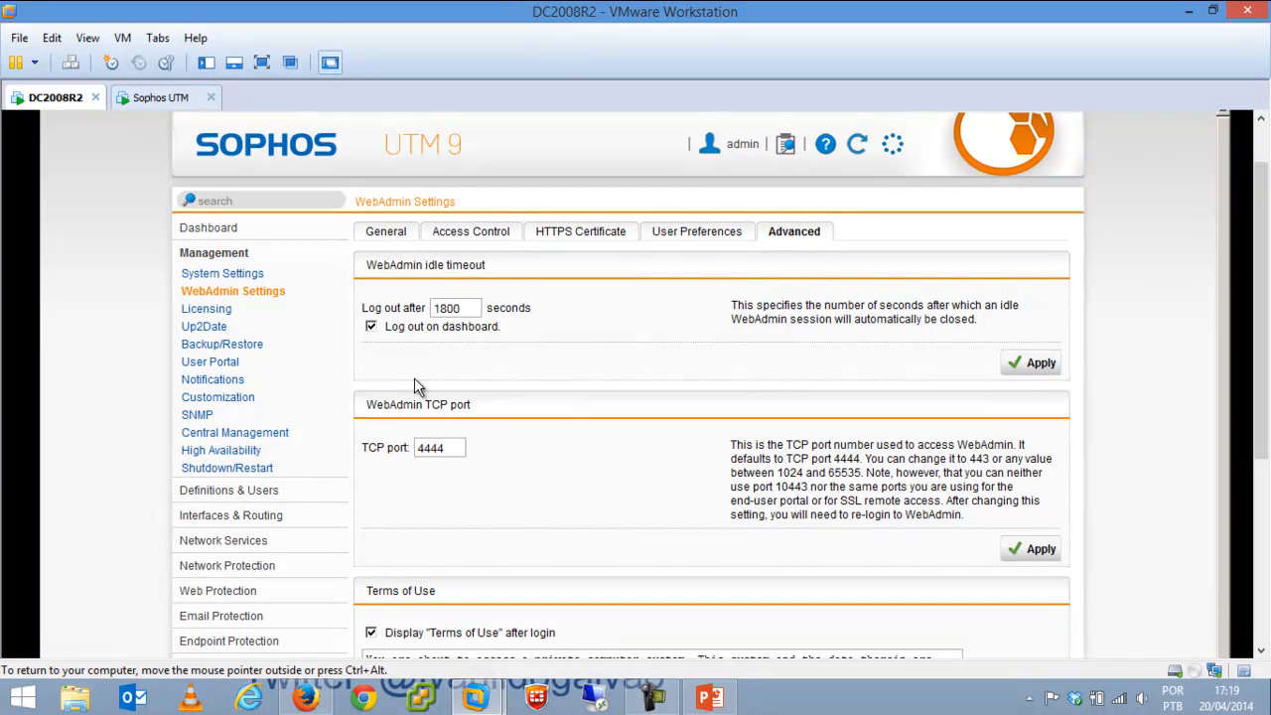
pyautogui.doubleClick(460, 307)
pyautogui.click(598, 354)
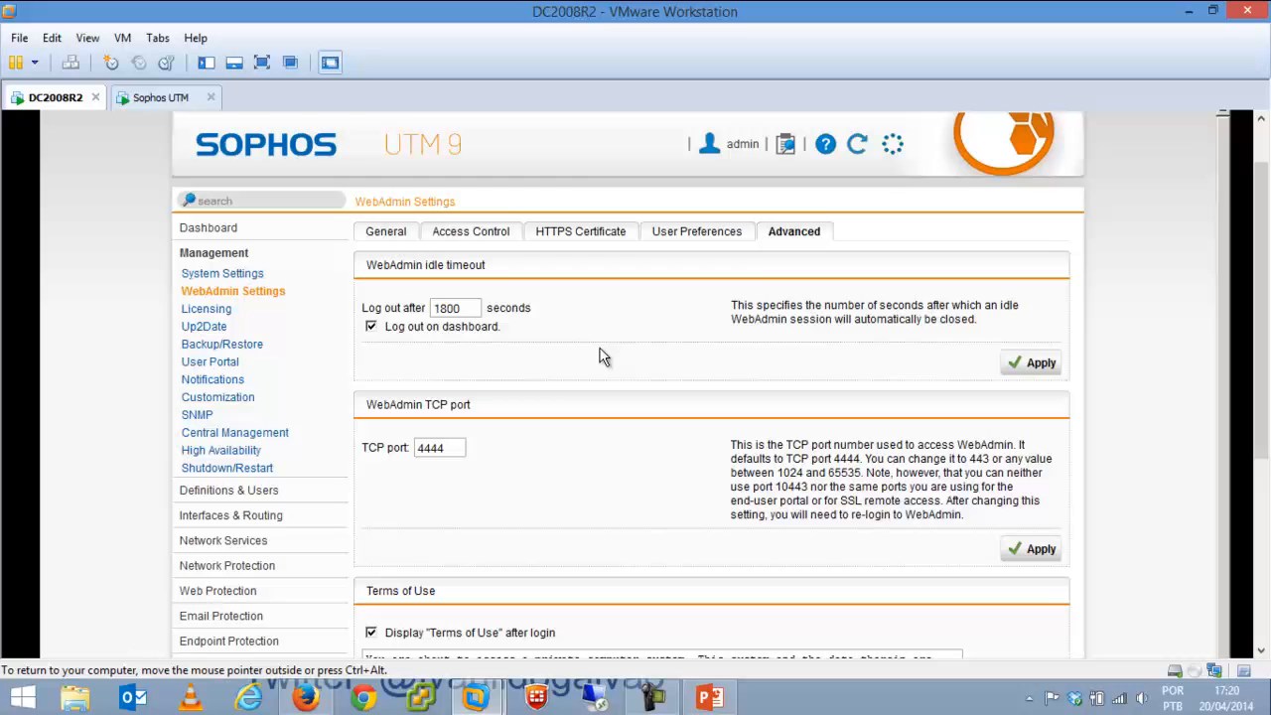
# Review the Licensing overview and the Installation tab's license upload, cancelling the upload.
pyautogui.click(208, 313)
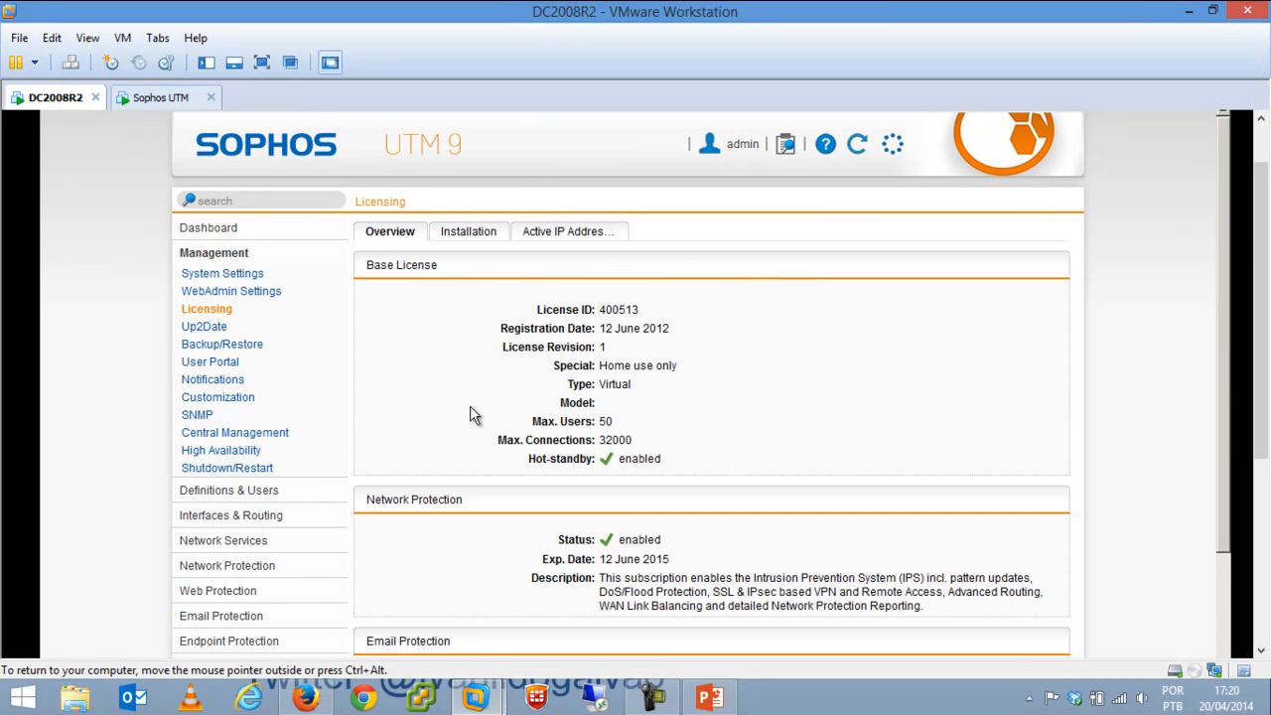
pyautogui.scroll(-5, 1227, 543)
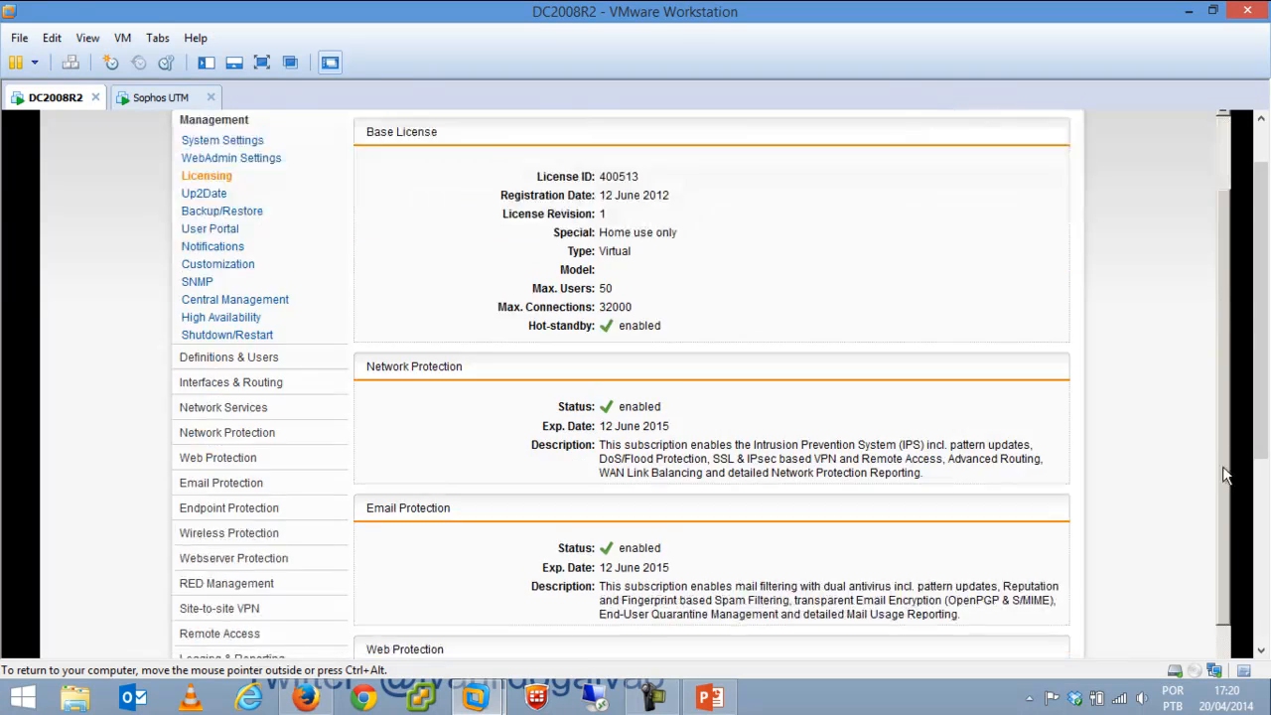
pyautogui.scroll(5, 1227, 544)
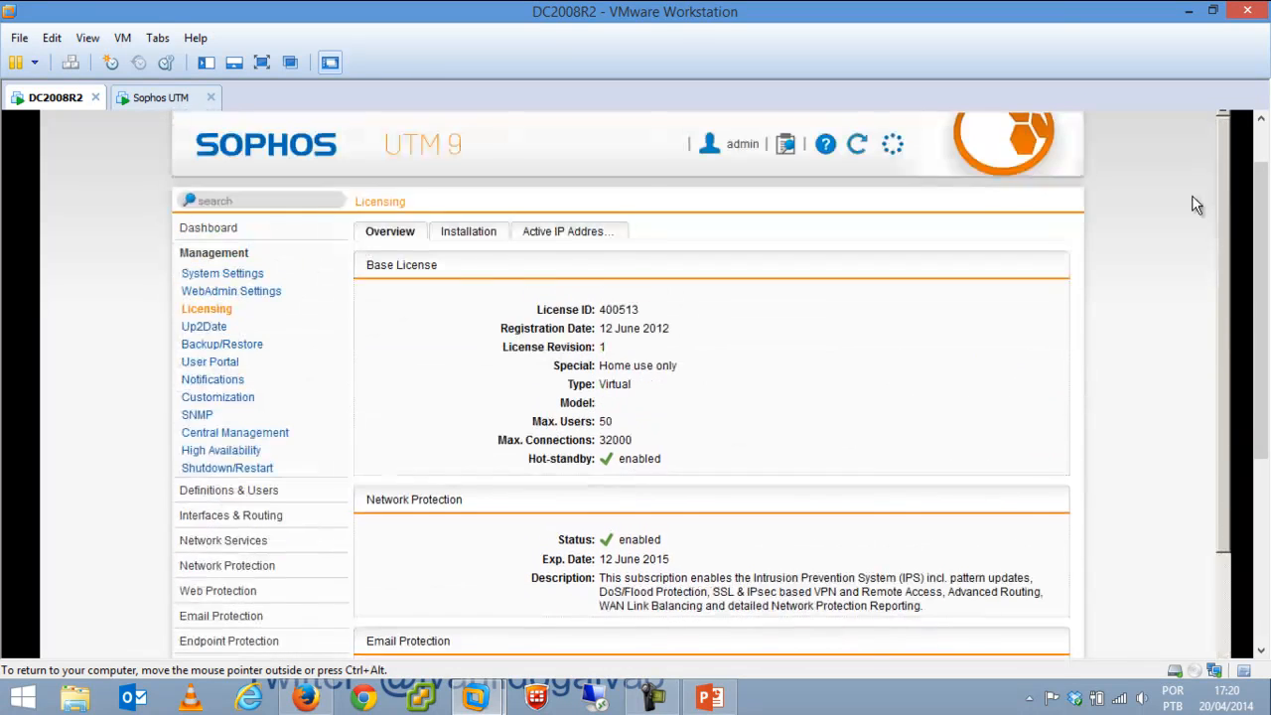
pyautogui.click(473, 233)
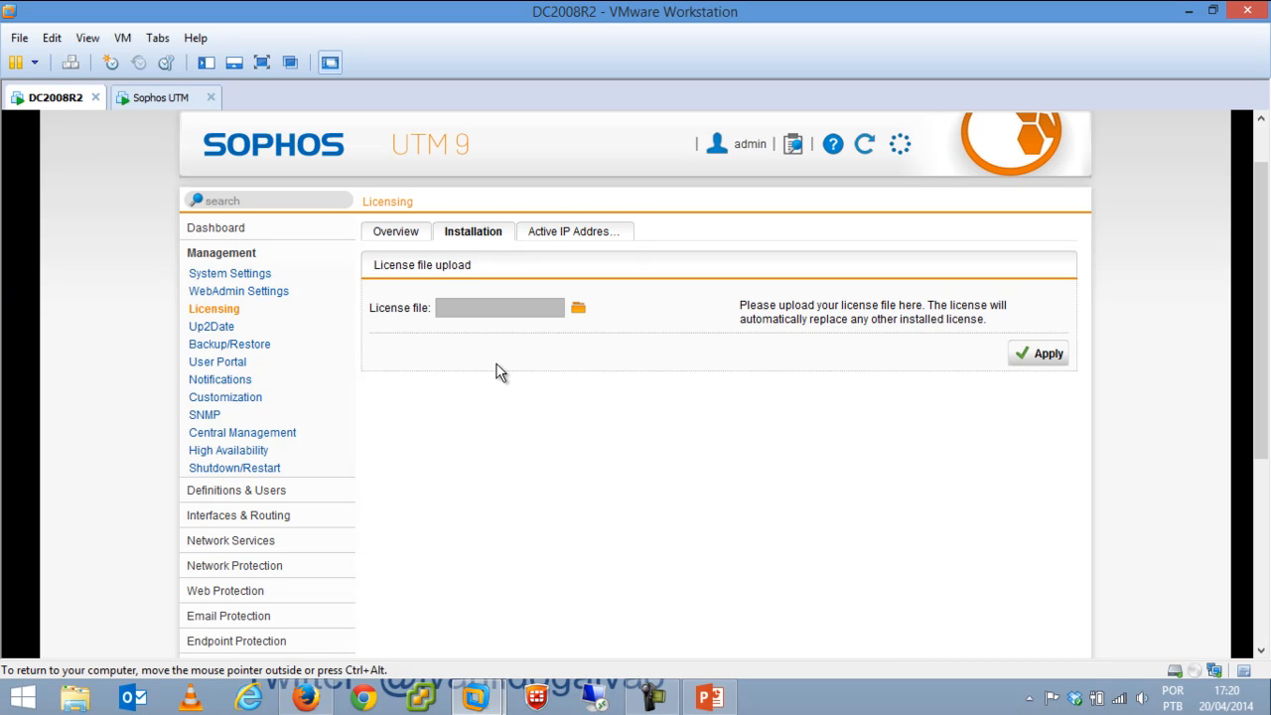
pyautogui.click(577, 311)
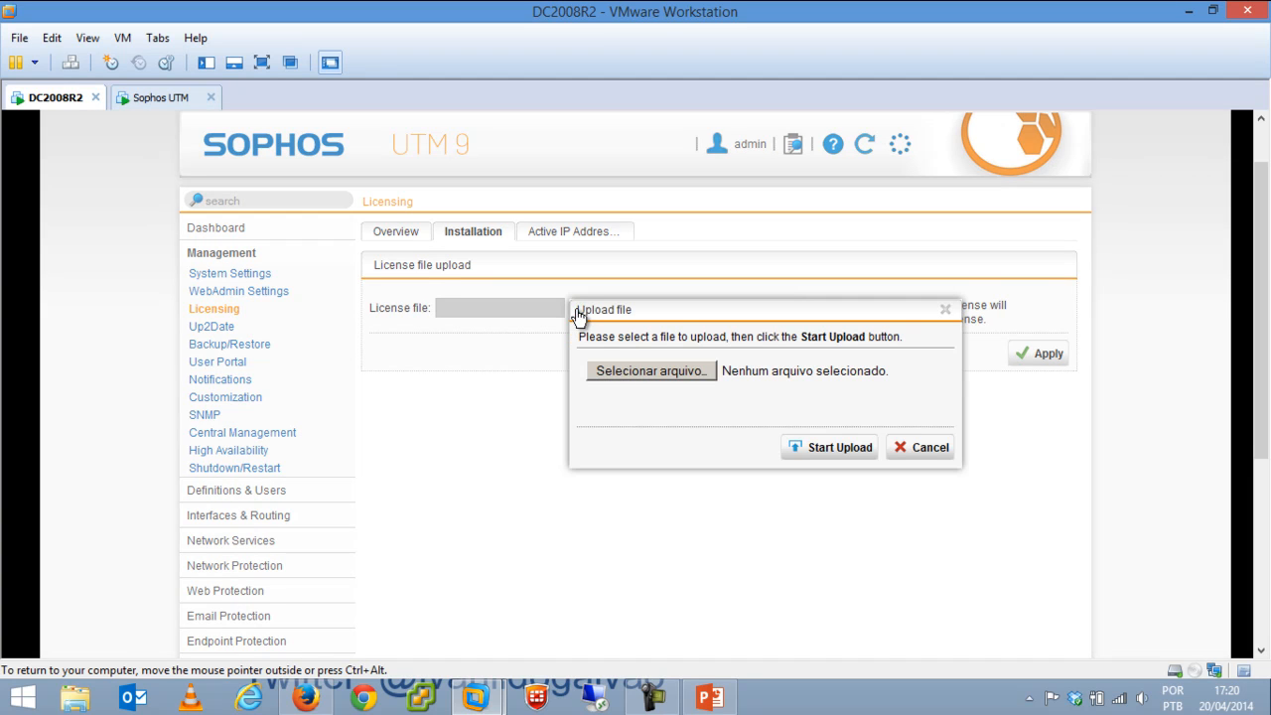
pyautogui.click(922, 450)
# Check the licensed Active IP Addresses count, then go to the Up2Date overview.
pyautogui.click(579, 237)
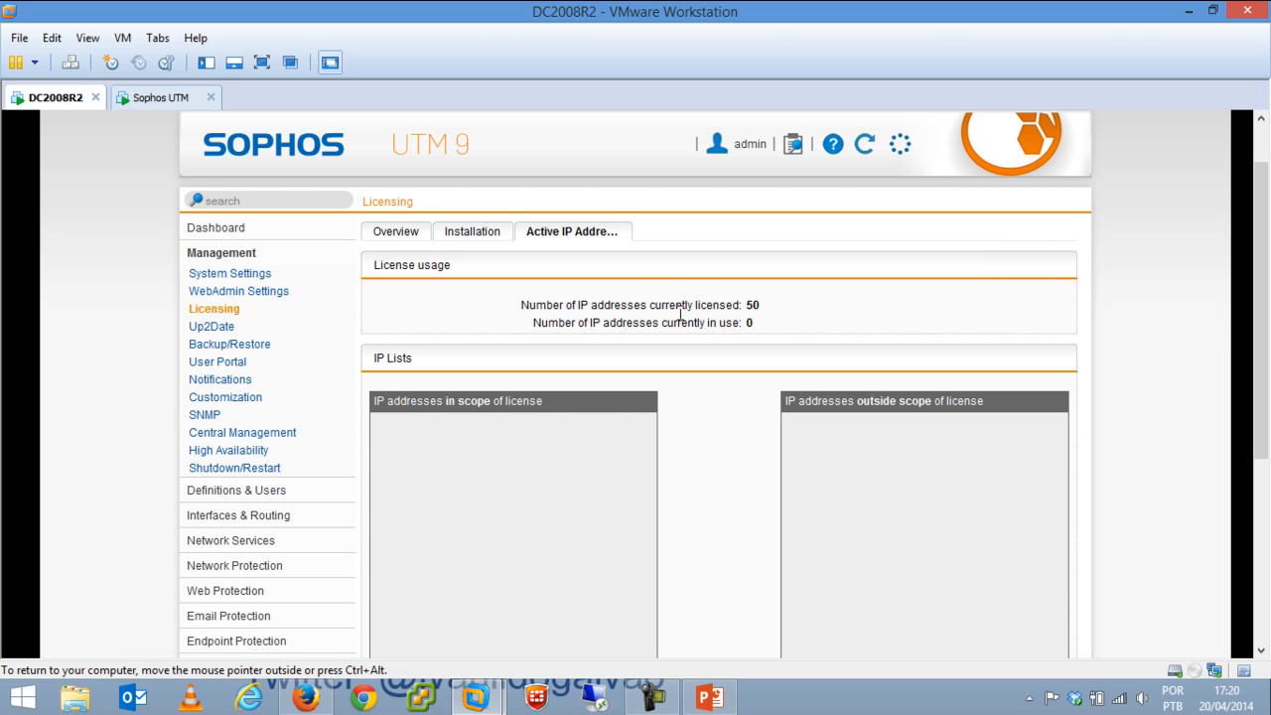
pyautogui.moveTo(765, 304); pyautogui.dragTo(696, 308)
pyautogui.click(674, 282)
pyautogui.click(221, 334)
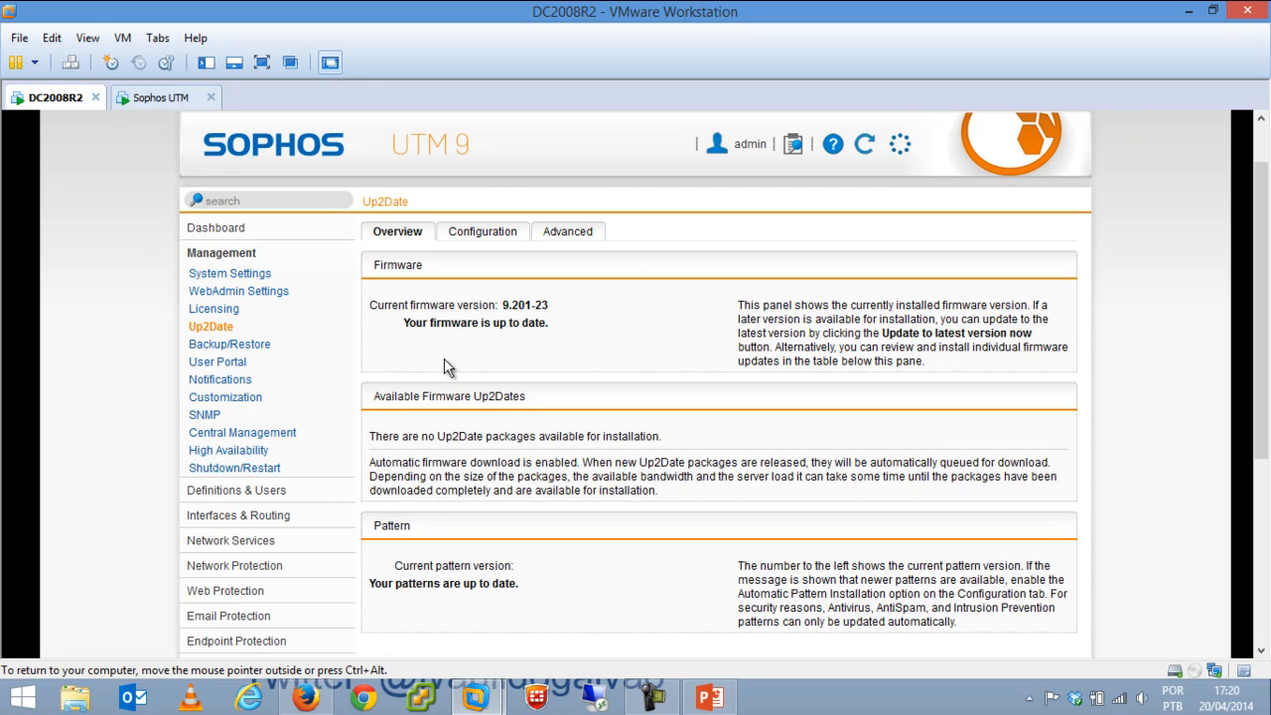
# Keep firmware and pattern download intervals at every 15 minutes in Up2Date Configuration.
pyautogui.moveTo(1261, 394); pyautogui.dragTo(1263, 343)
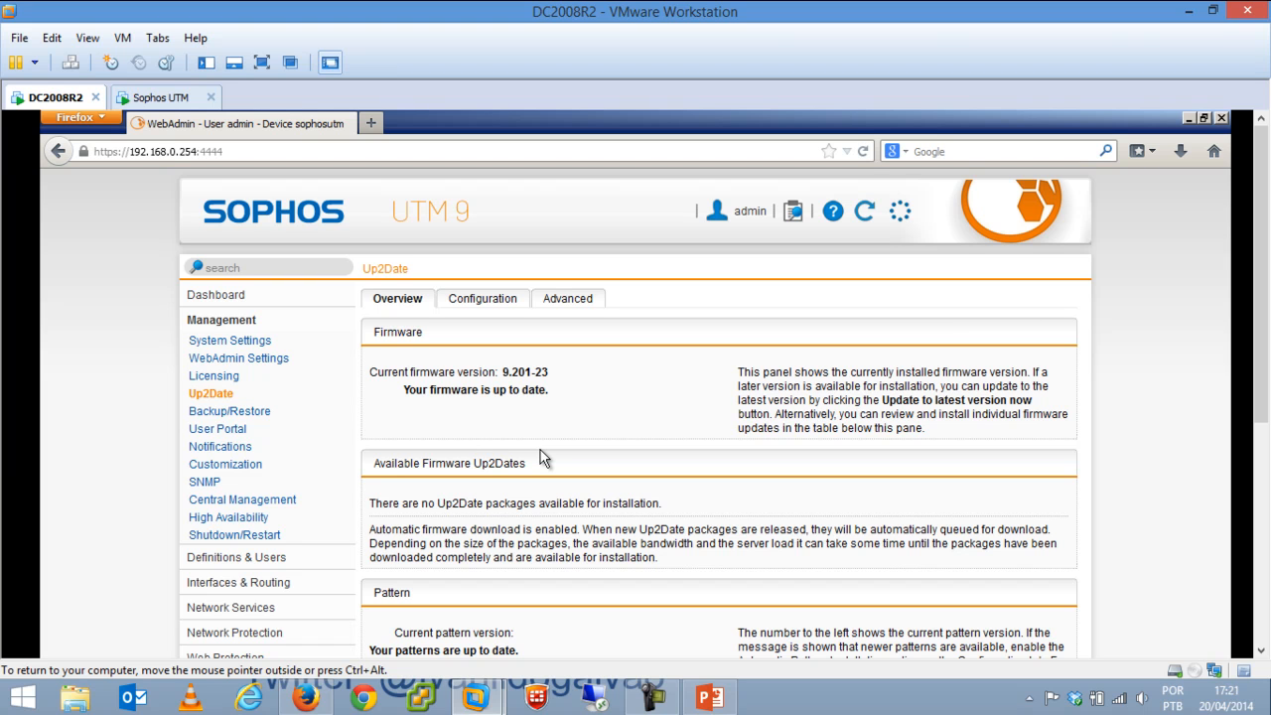
pyautogui.click(500, 300)
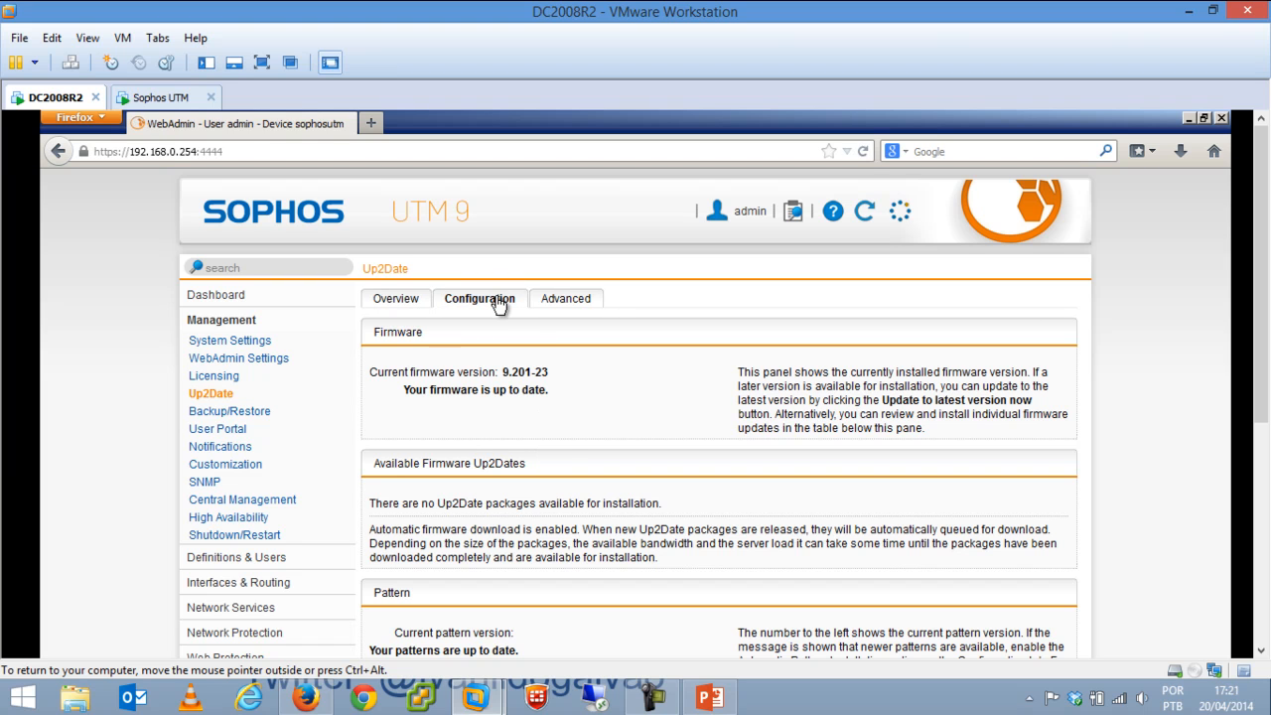
pyautogui.click(509, 374)
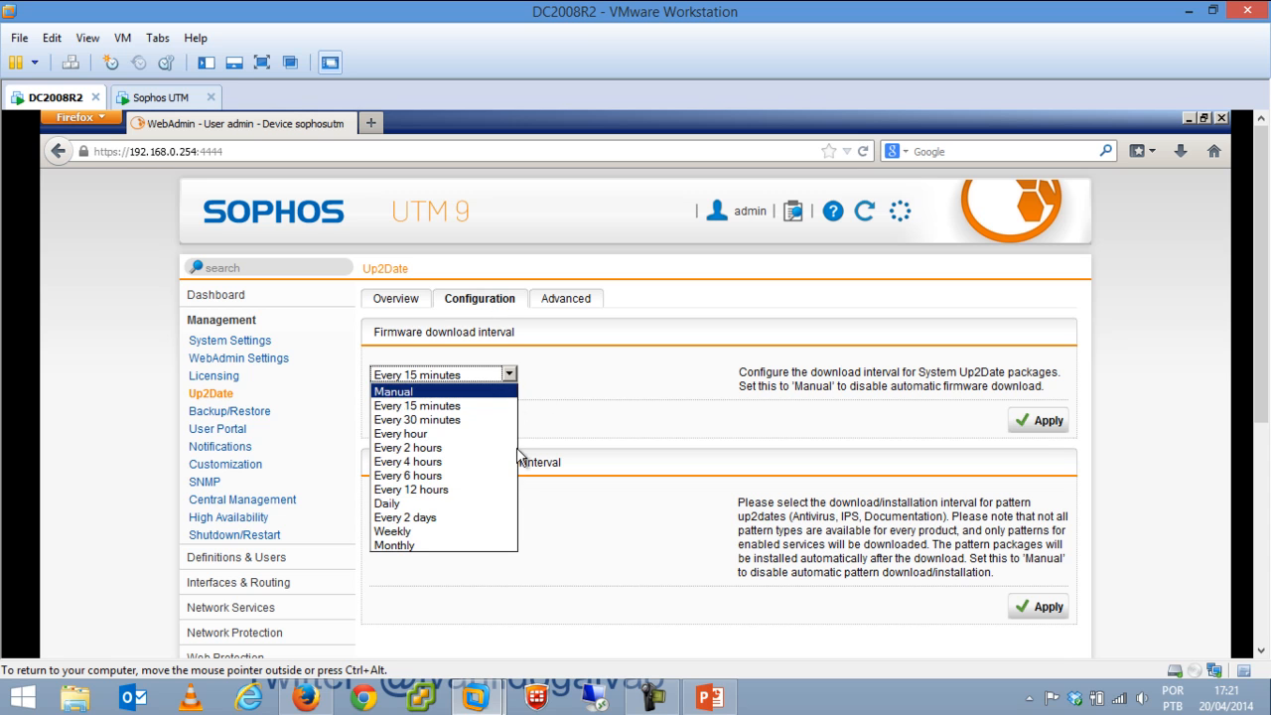
pyautogui.click(459, 356)
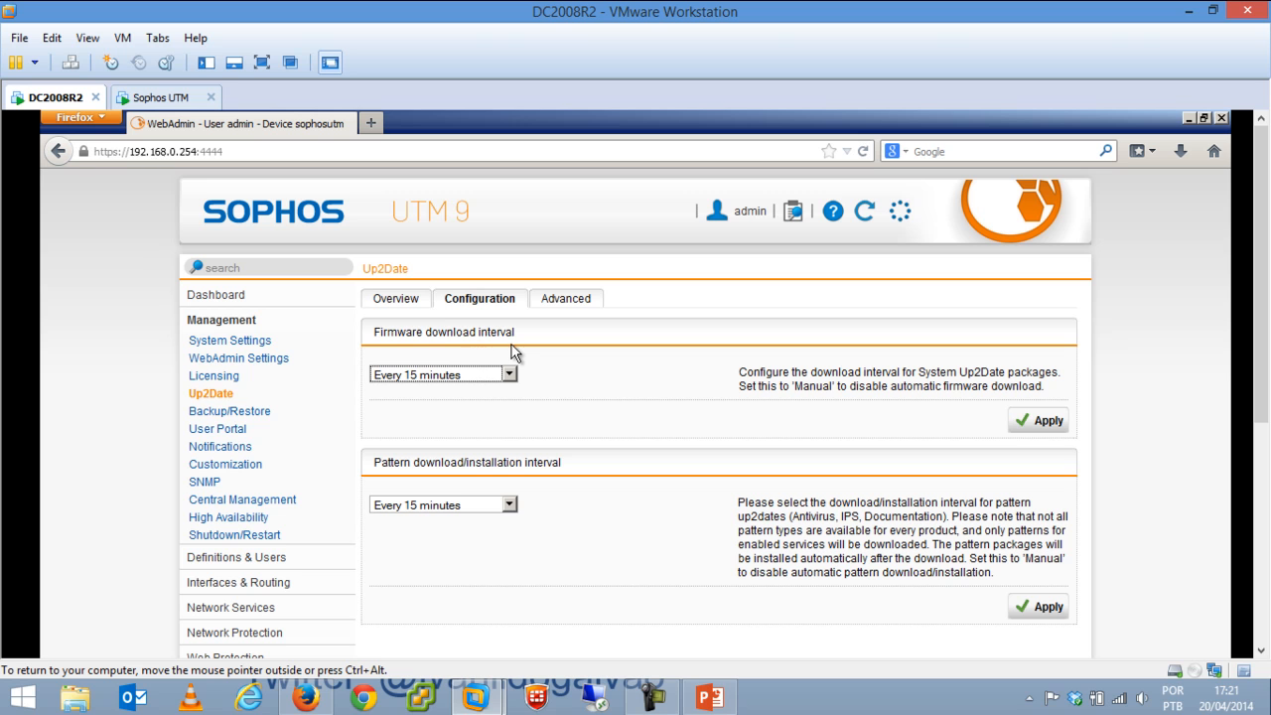
pyautogui.click(479, 507)
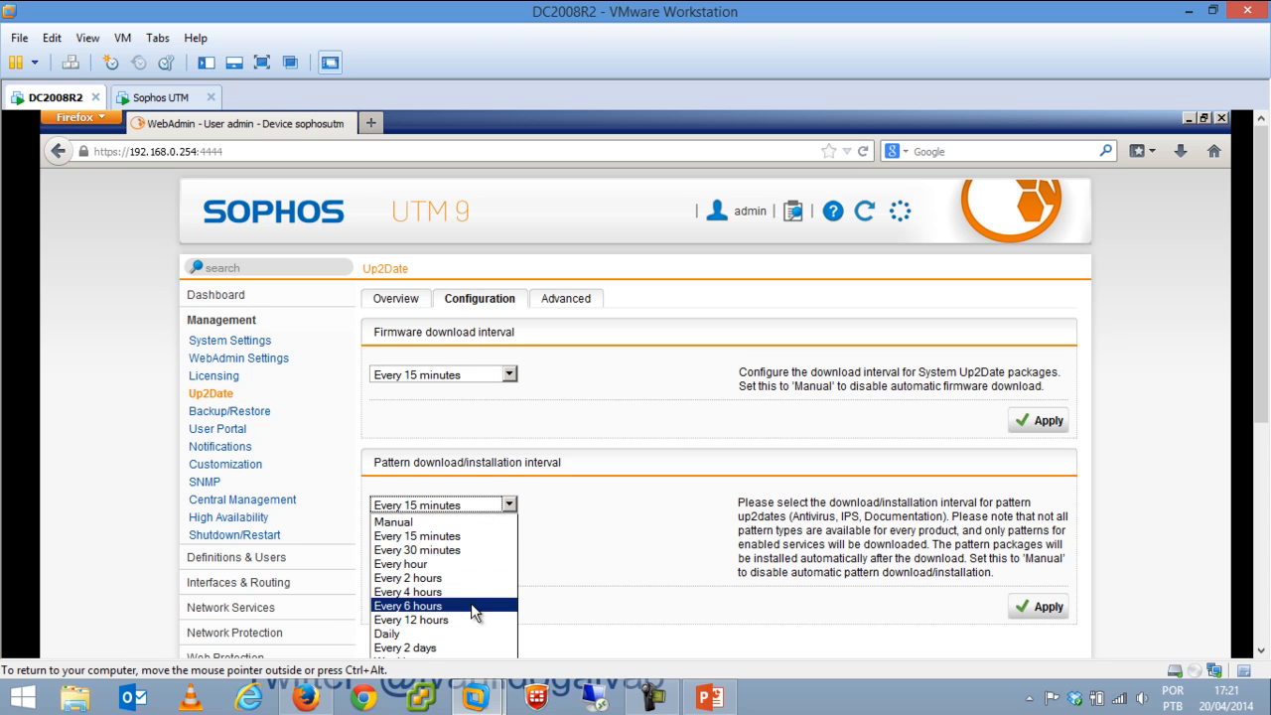
pyautogui.click(478, 535)
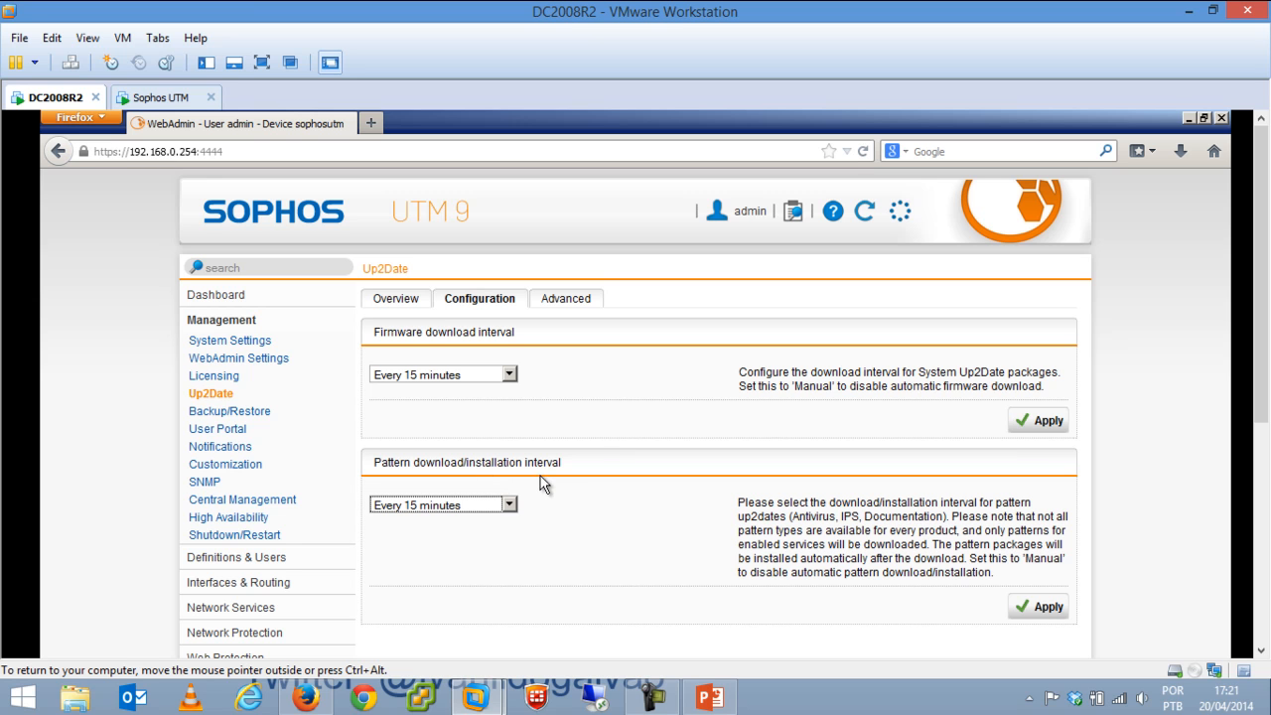
# Cancel a manual package upload on Up2Date's Advanced tab, then go to Backup/Restore.
pyautogui.click(566, 301)
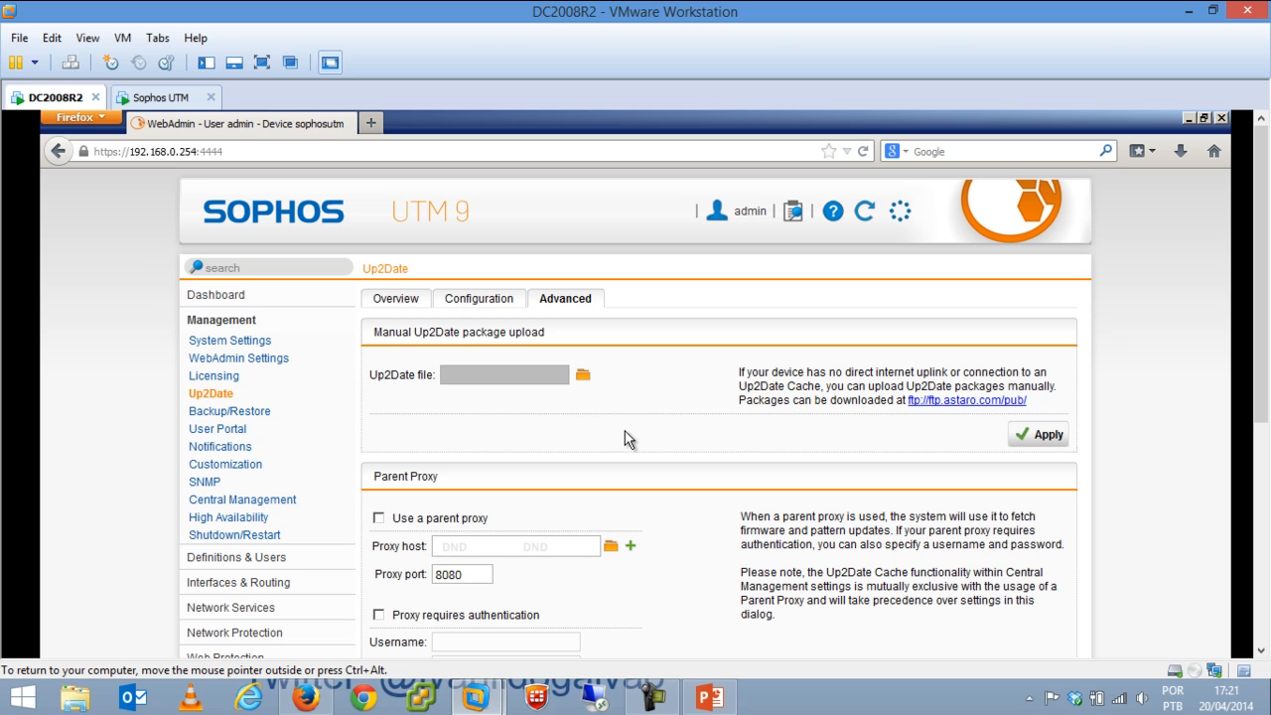
pyautogui.click(583, 378)
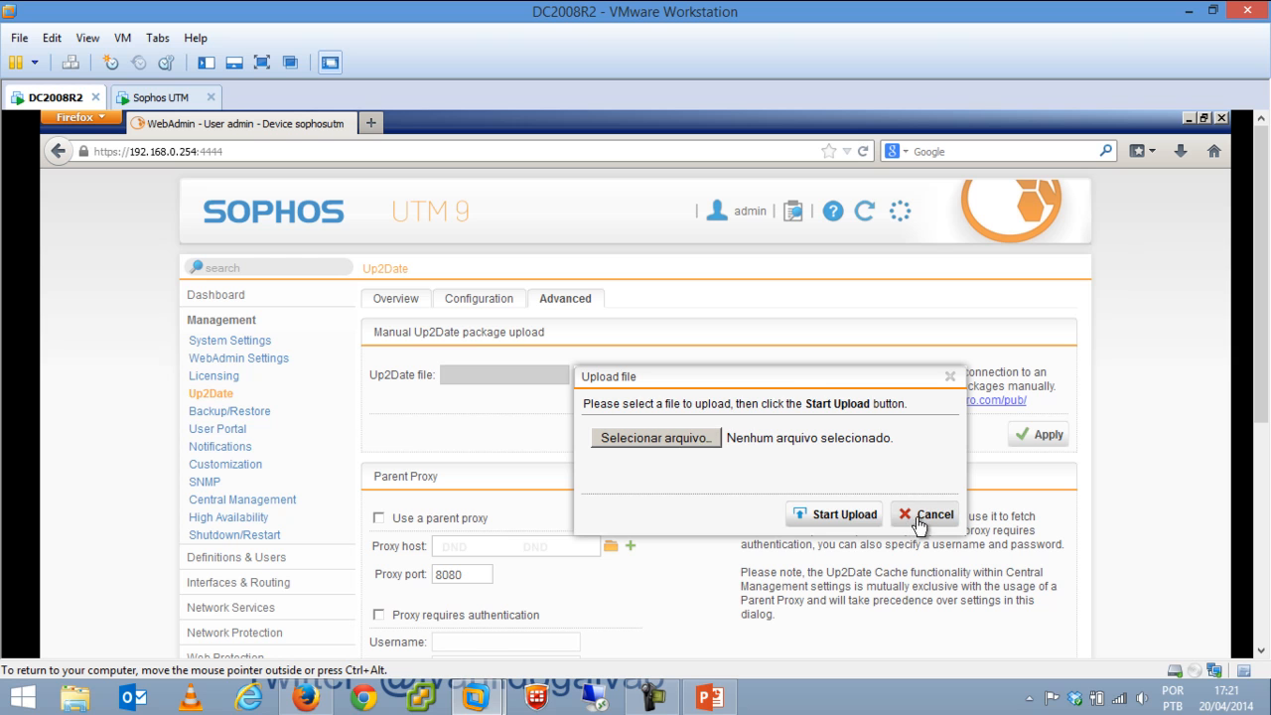
pyautogui.click(921, 515)
pyautogui.click(237, 415)
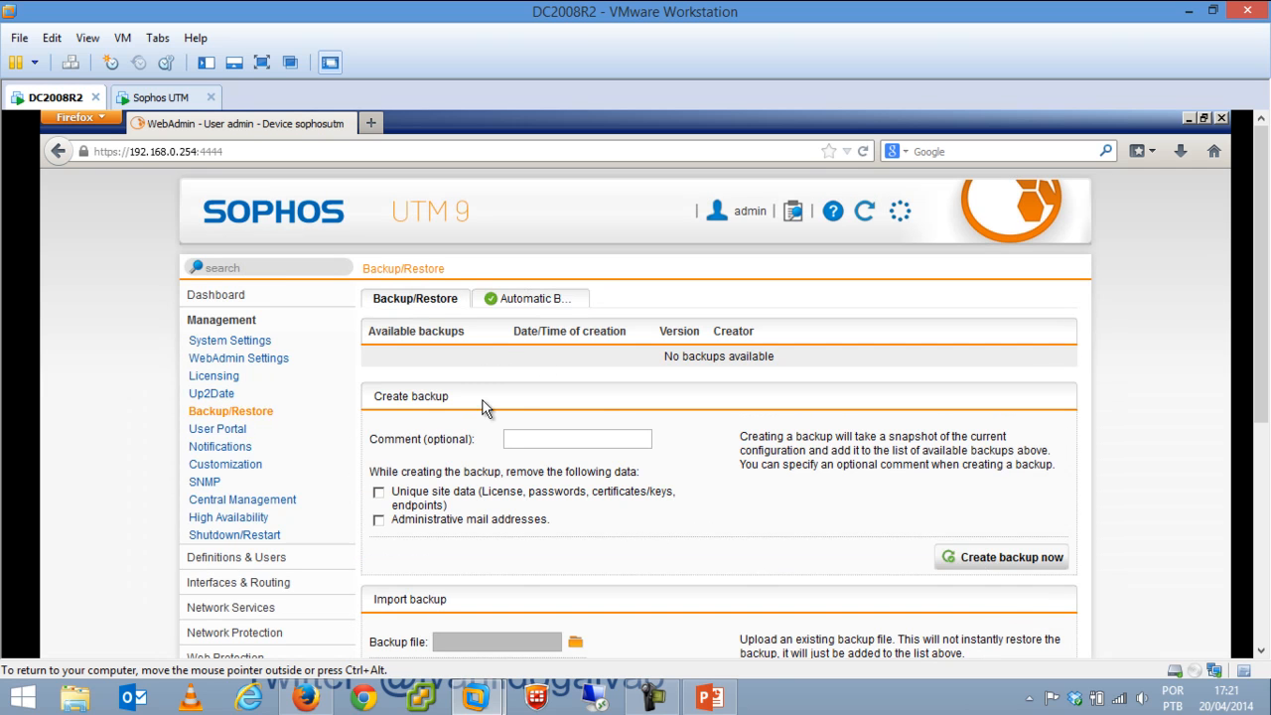
# Create a backup of the current configuration now and view the Automatic Backups settings.
pyautogui.click(987, 566)
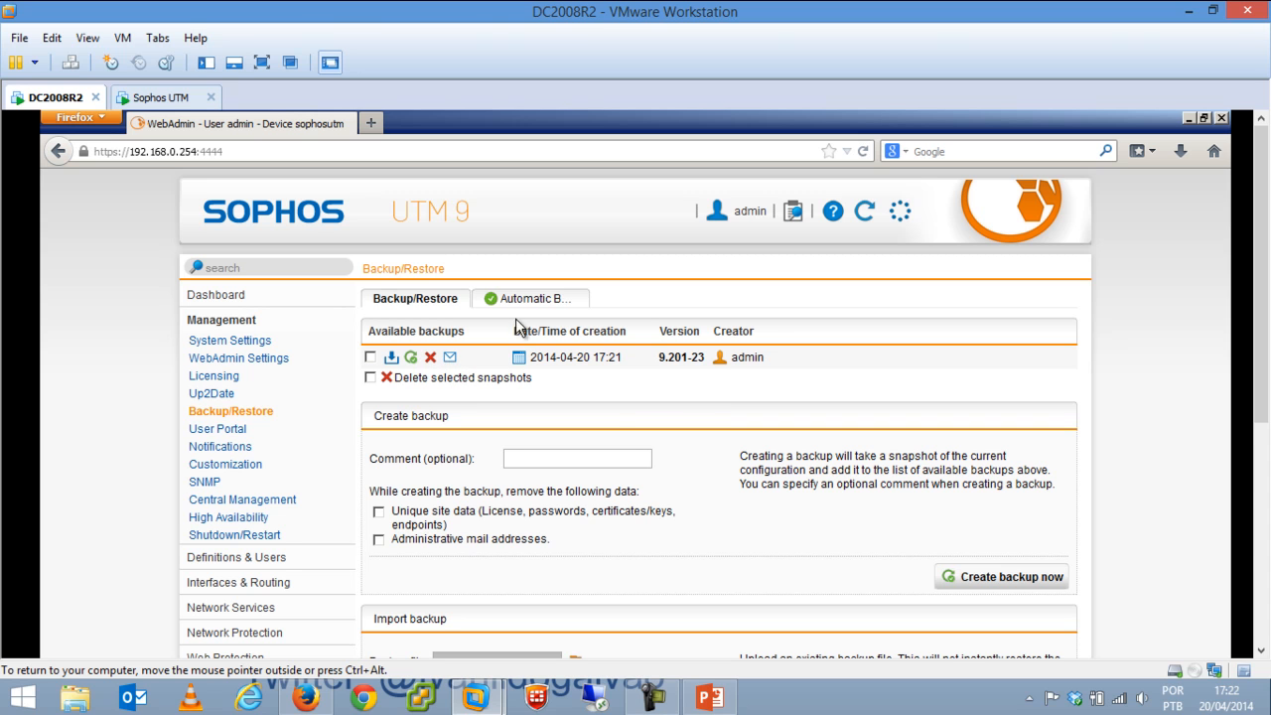
pyautogui.click(537, 300)
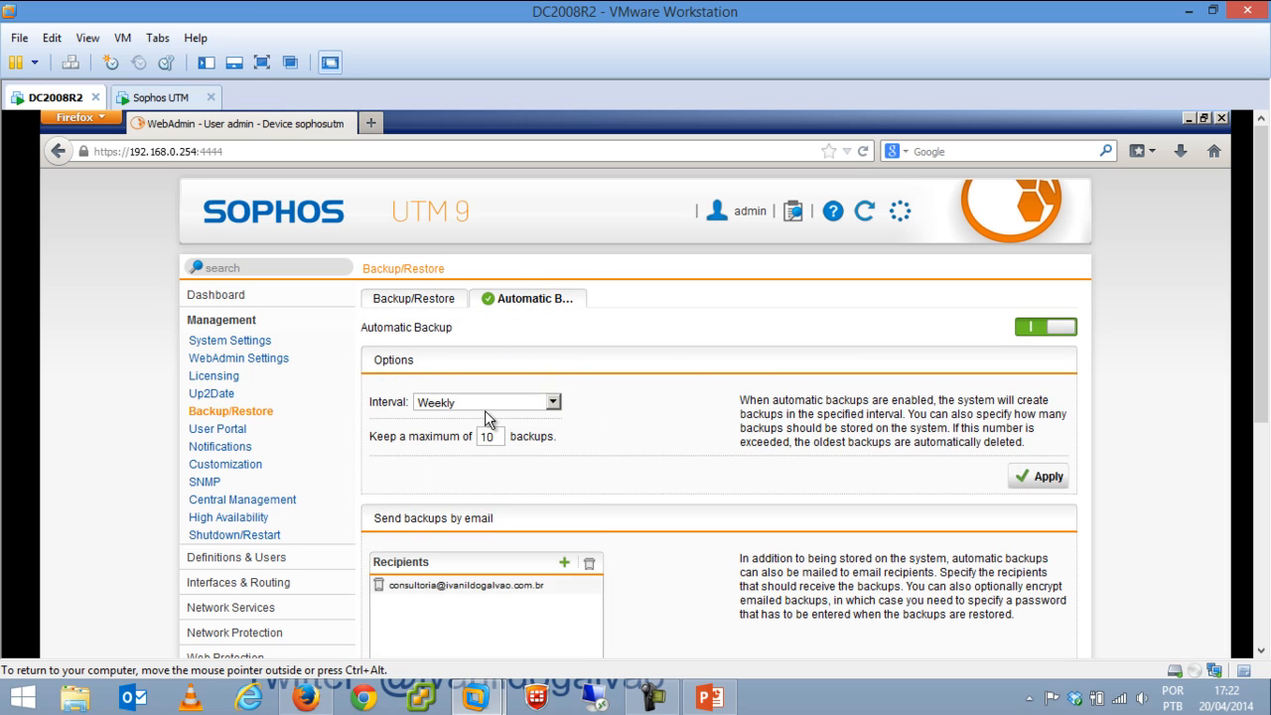
# Keep weekly automatic backups with a maximum of 5 stored, then go to User Portal.
pyautogui.click(504, 406)
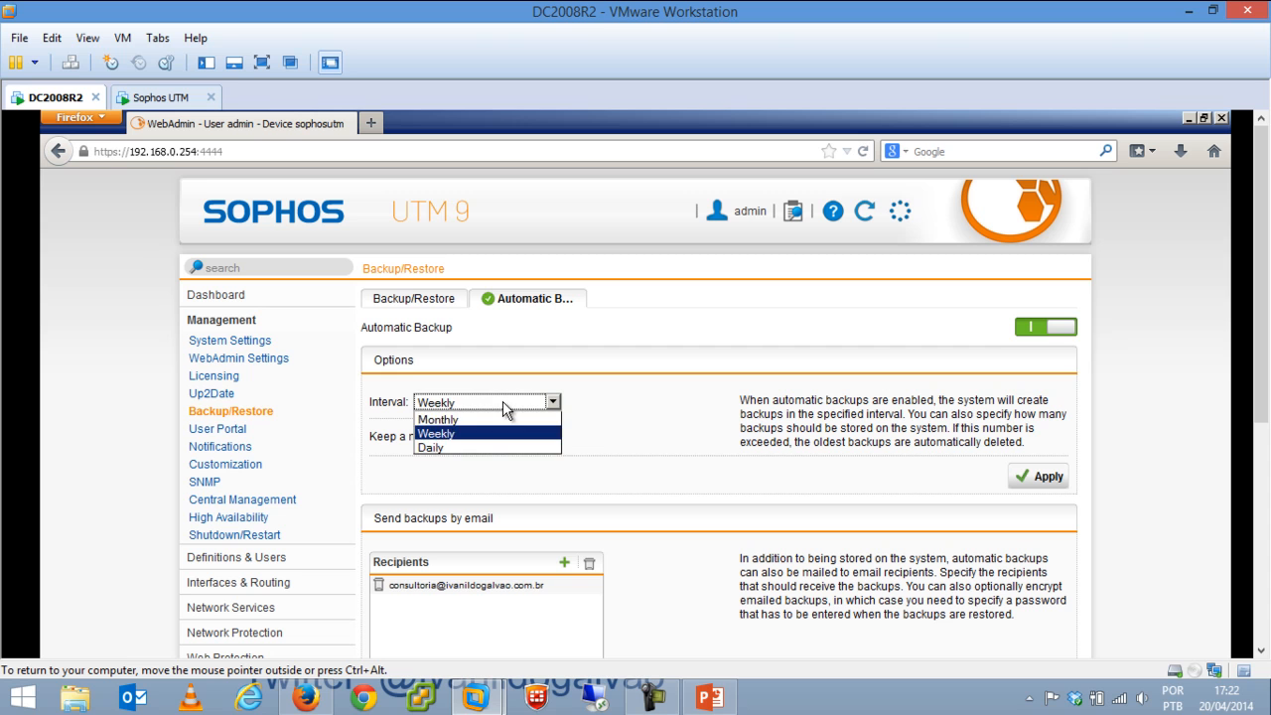
pyautogui.click(491, 435)
pyautogui.press('Tab')
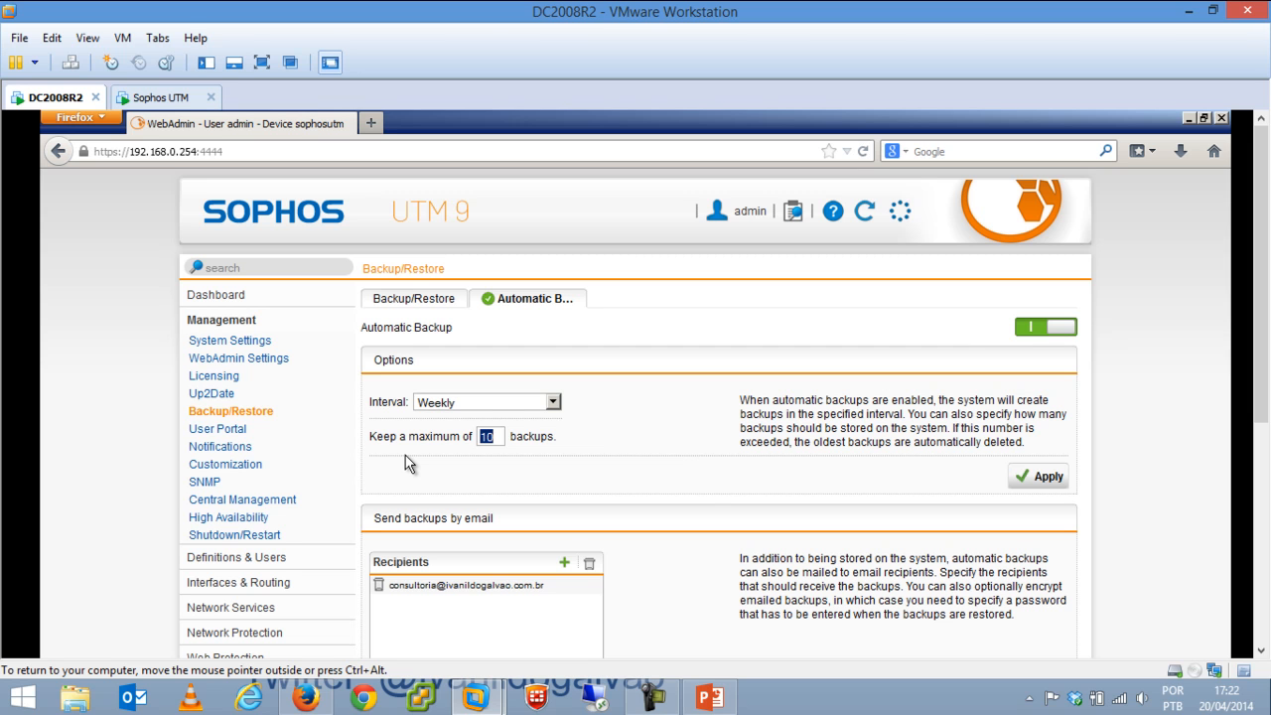
pyautogui.write('5')
pyautogui.scroll(-1, 1264, 439)
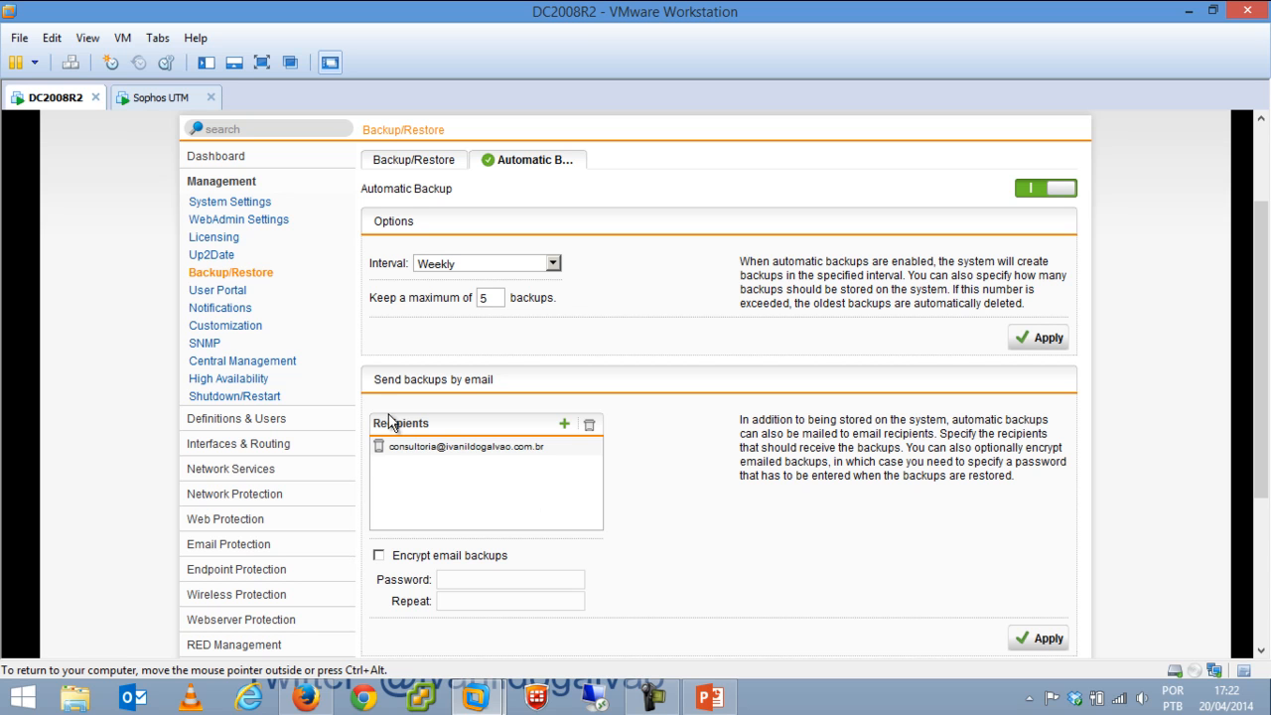
pyautogui.click(222, 291)
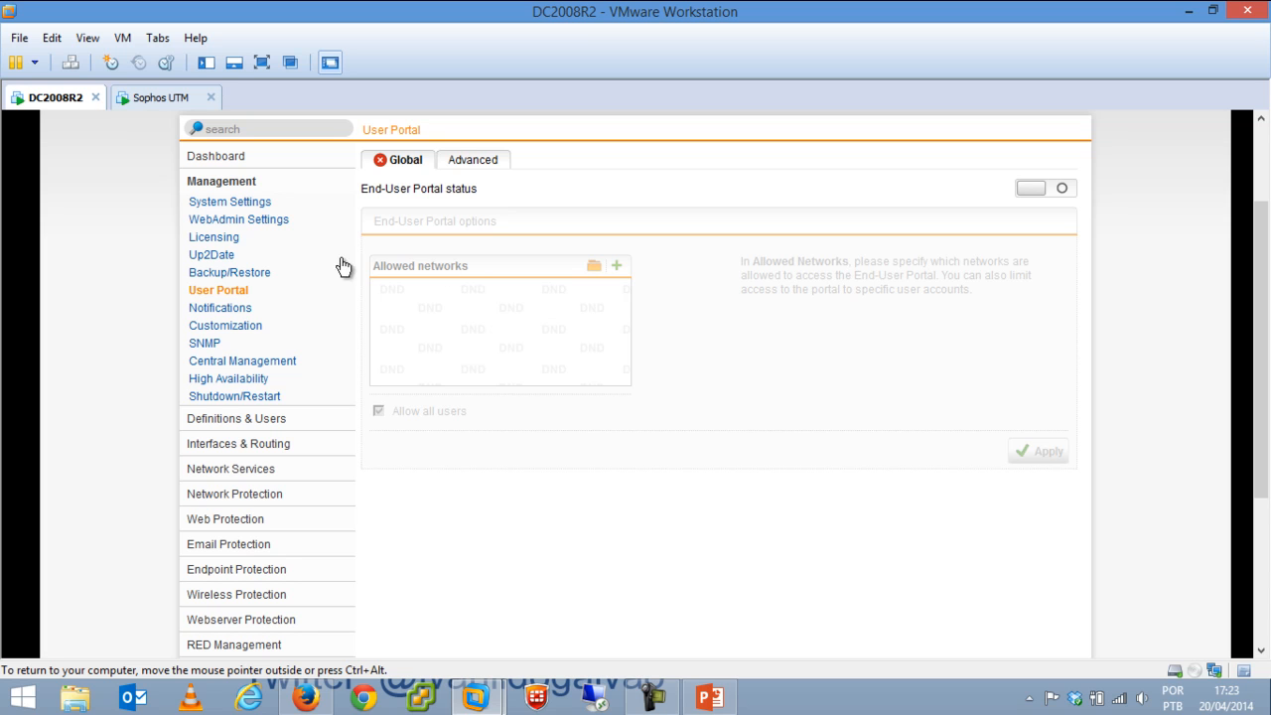
# Enable and apply email alerts for Endpoint Virus Detected (WARN-501) under Management > Notifications.
pyautogui.click(238, 311)
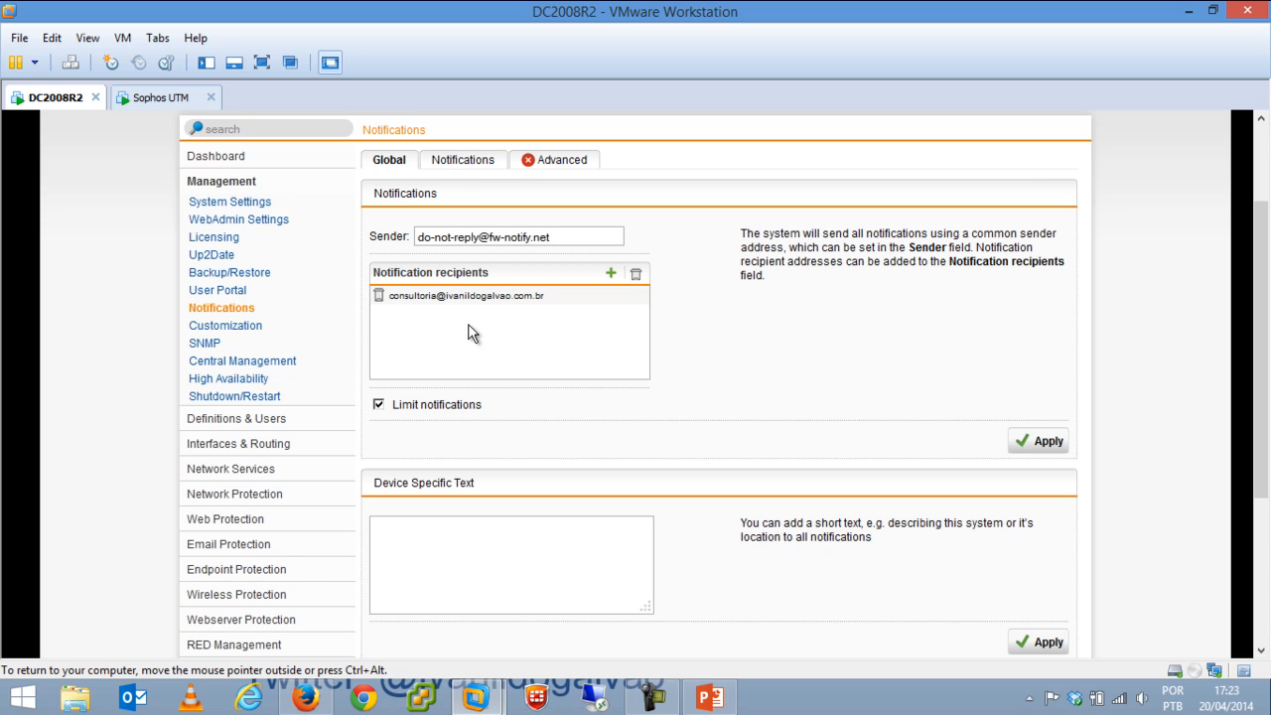
pyautogui.click(484, 164)
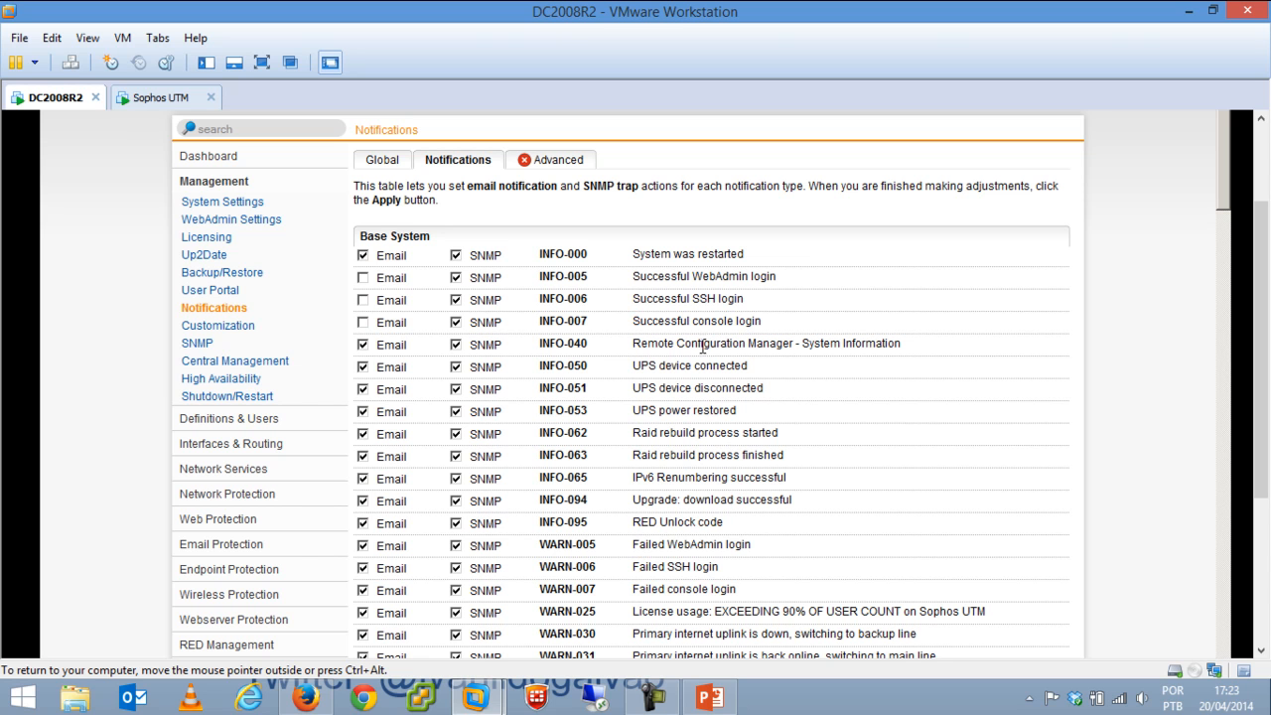
pyautogui.scroll(-3, 1224, 260)
pyautogui.scroll(-7, 1224, 260)
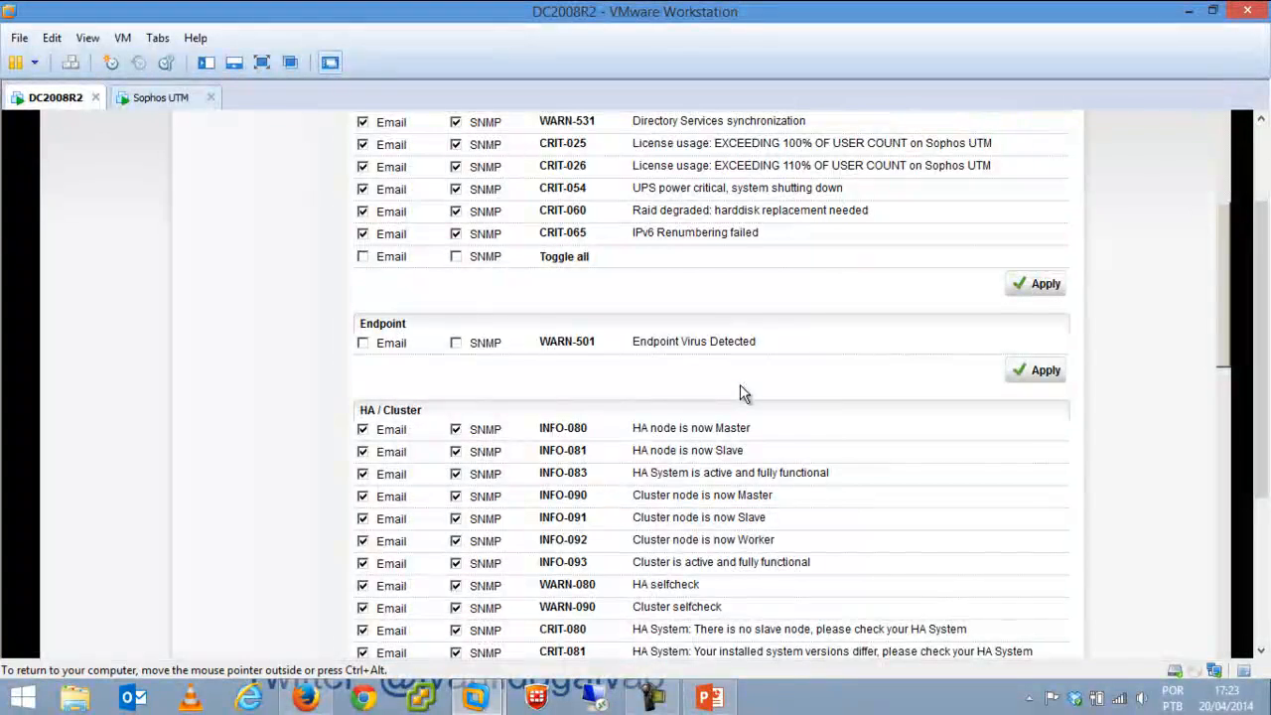
pyautogui.click(363, 343)
pyautogui.click(1040, 375)
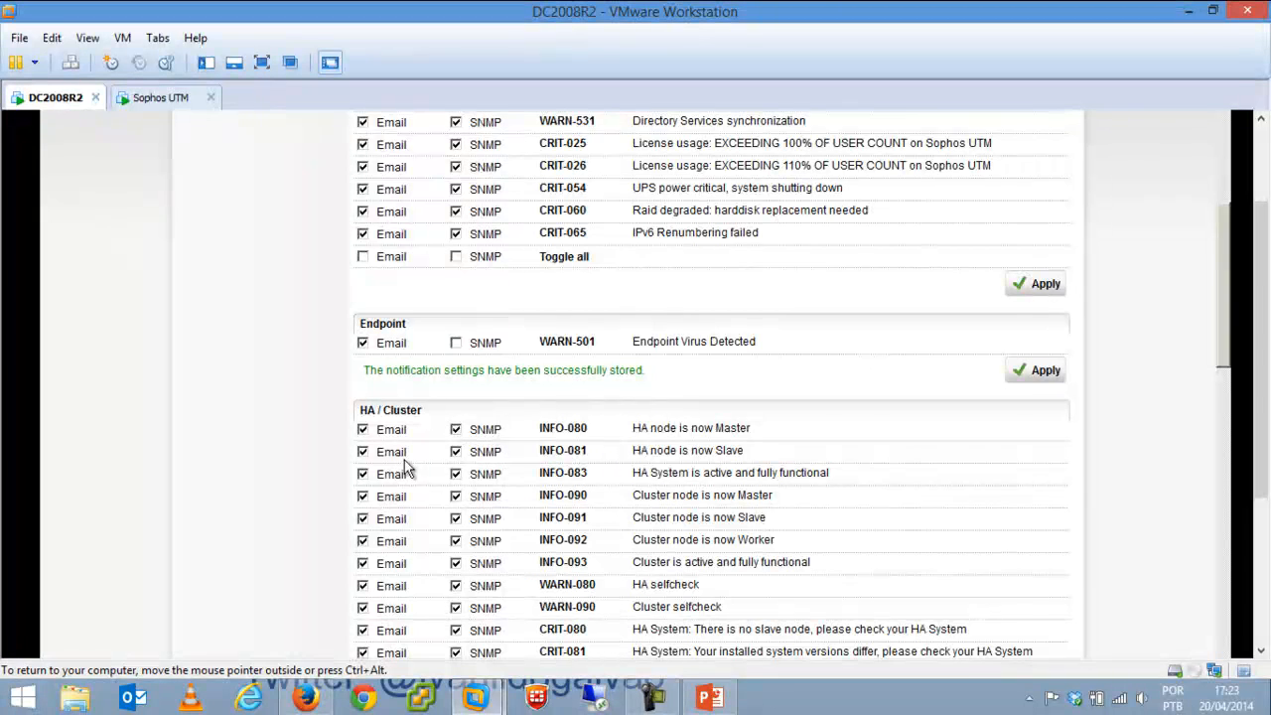
# Scroll through the remaining notification types and their email and SNMP settings.
pyautogui.moveTo(1225, 279); pyautogui.dragTo(1226, 326)
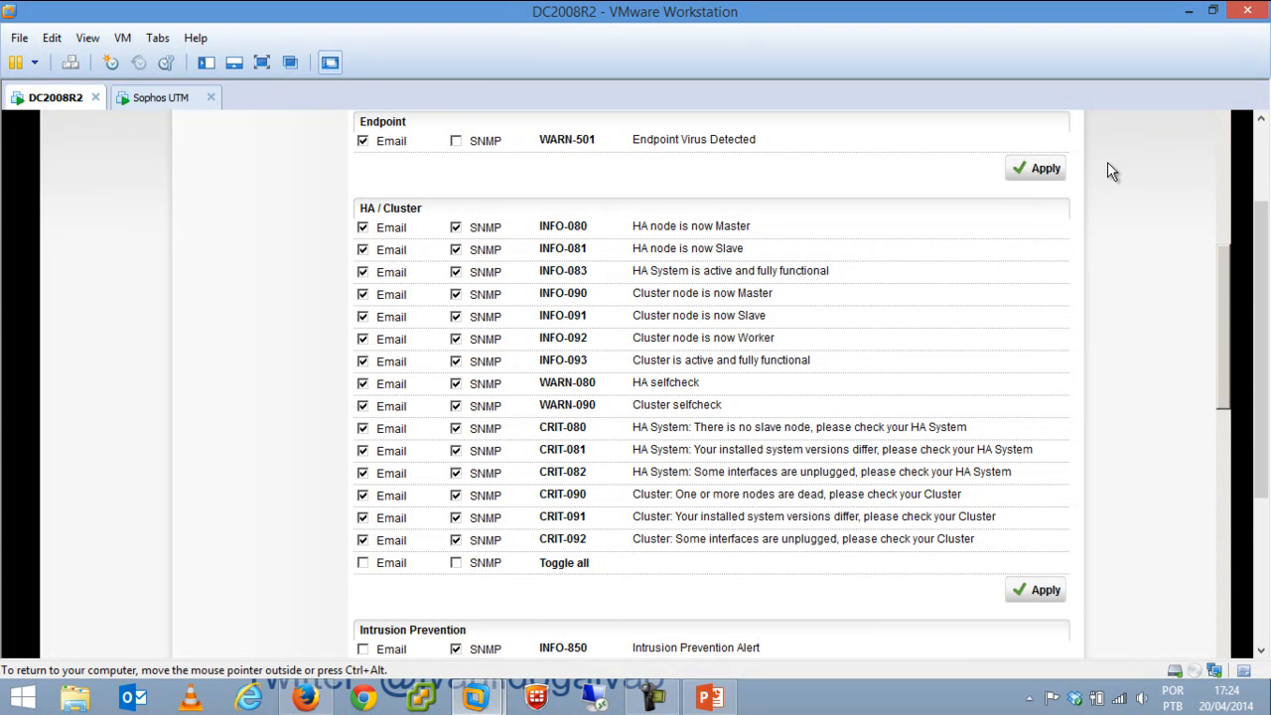
pyautogui.moveTo(1228, 296); pyautogui.dragTo(1228, 375)
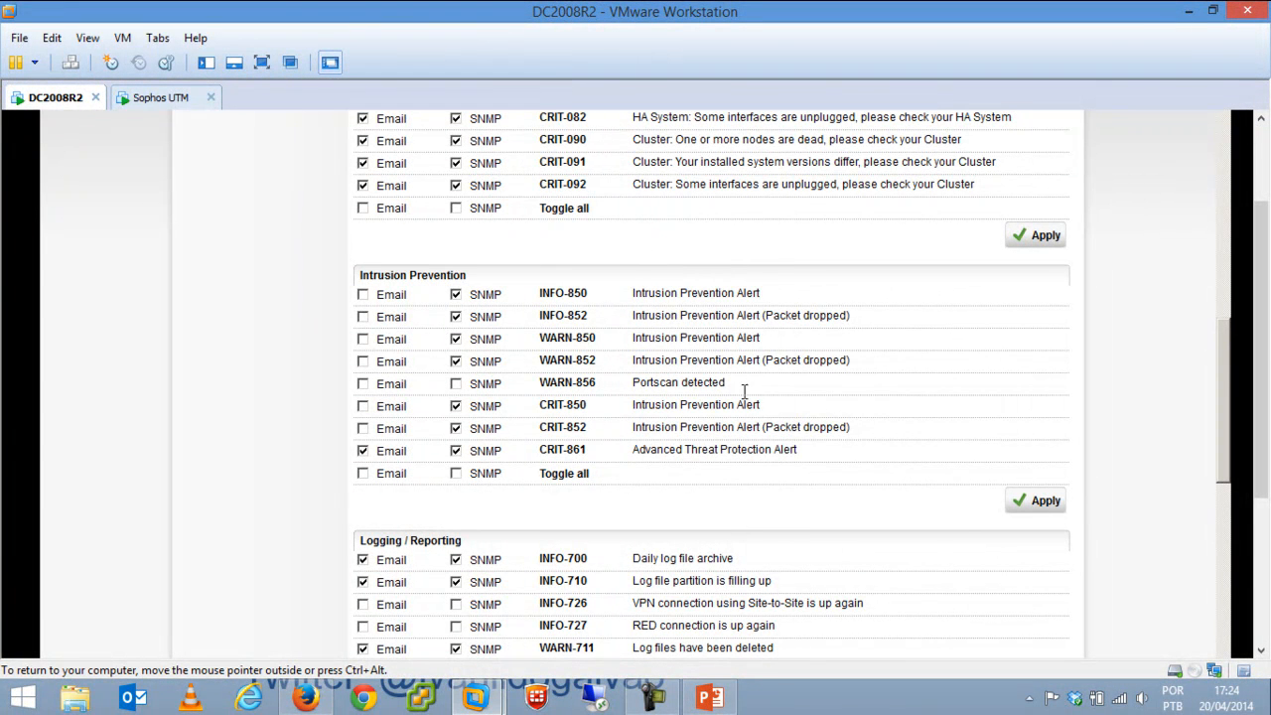
pyautogui.moveTo(1227, 380); pyautogui.dragTo(1267, 255)
pyautogui.moveTo(1223, 291); pyautogui.dragTo(1224, 224)
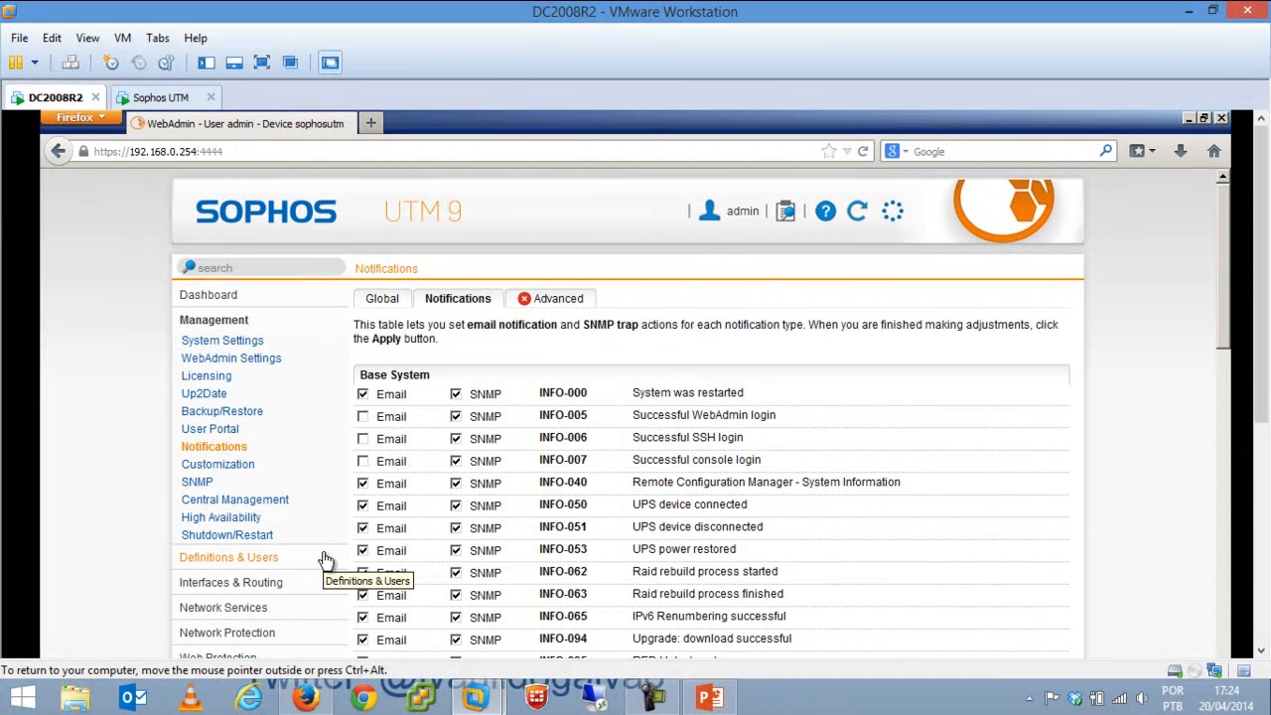
# Look over Customization and Central Management, then view High Availability with operation mode Off.
pyautogui.click(220, 465)
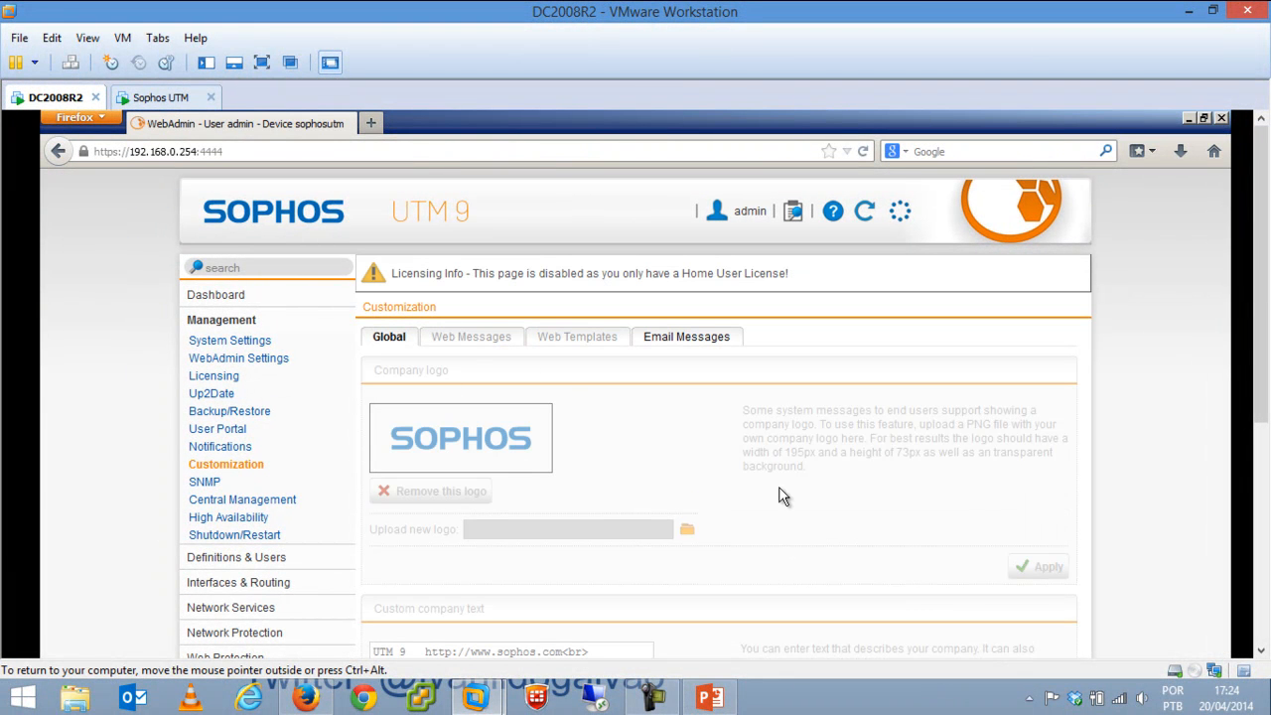
pyautogui.moveTo(1262, 286)
pyautogui.mouseDown()
pyautogui.moveTo(1262, 421)
pyautogui.moveTo(1263, 280)
pyautogui.mouseUp()
pyautogui.click(225, 508)
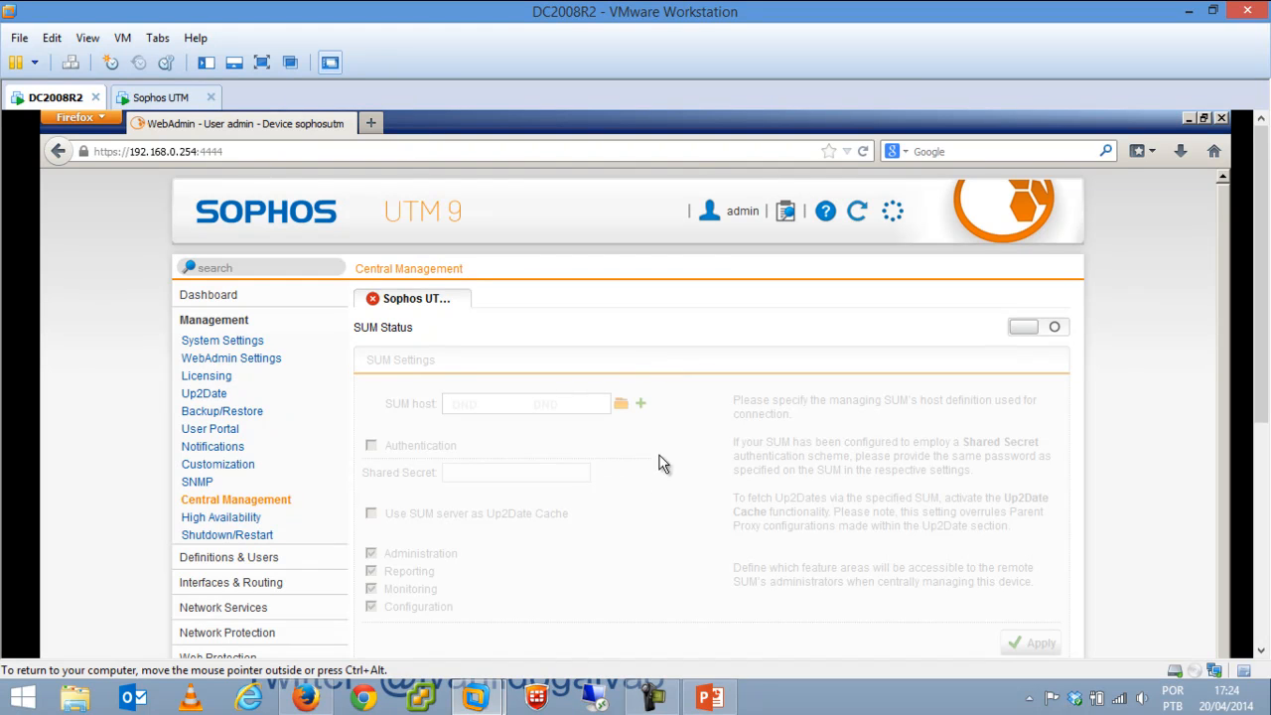
pyautogui.click(238, 519)
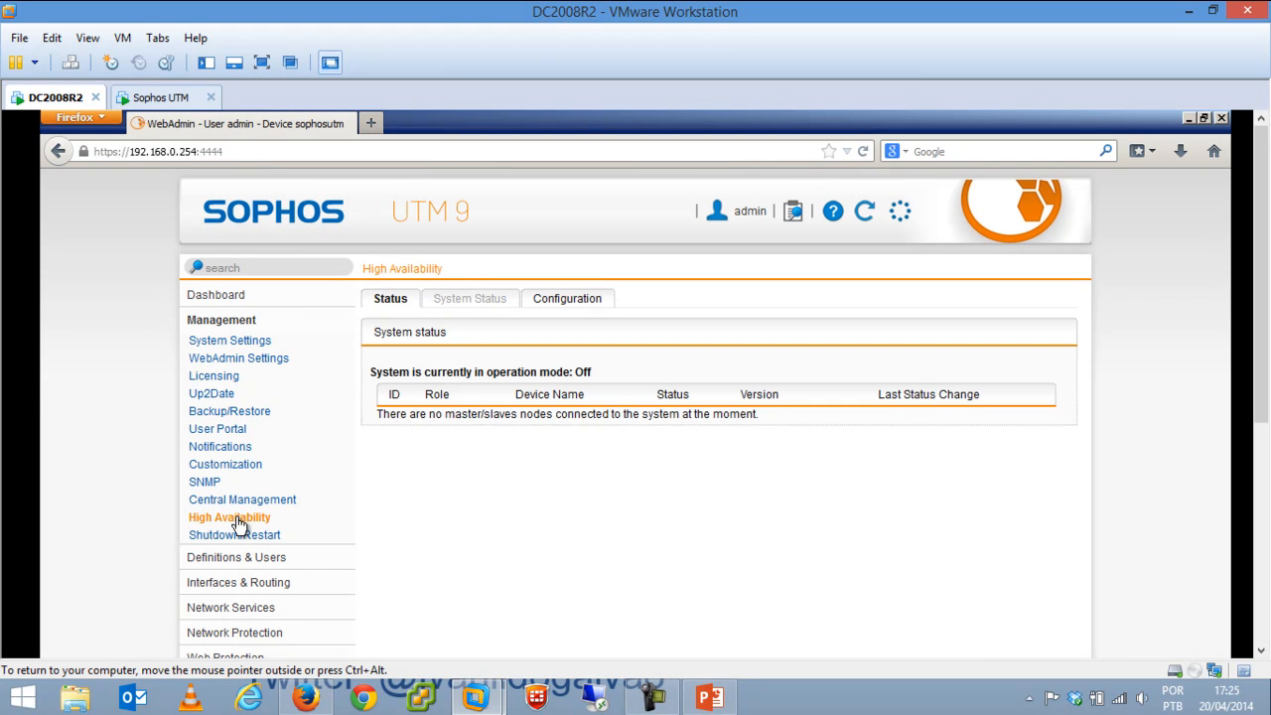
# Try the High Availability operation modes (Automatic, Off), ending on Hot Standby (active-passive).
pyautogui.click(558, 301)
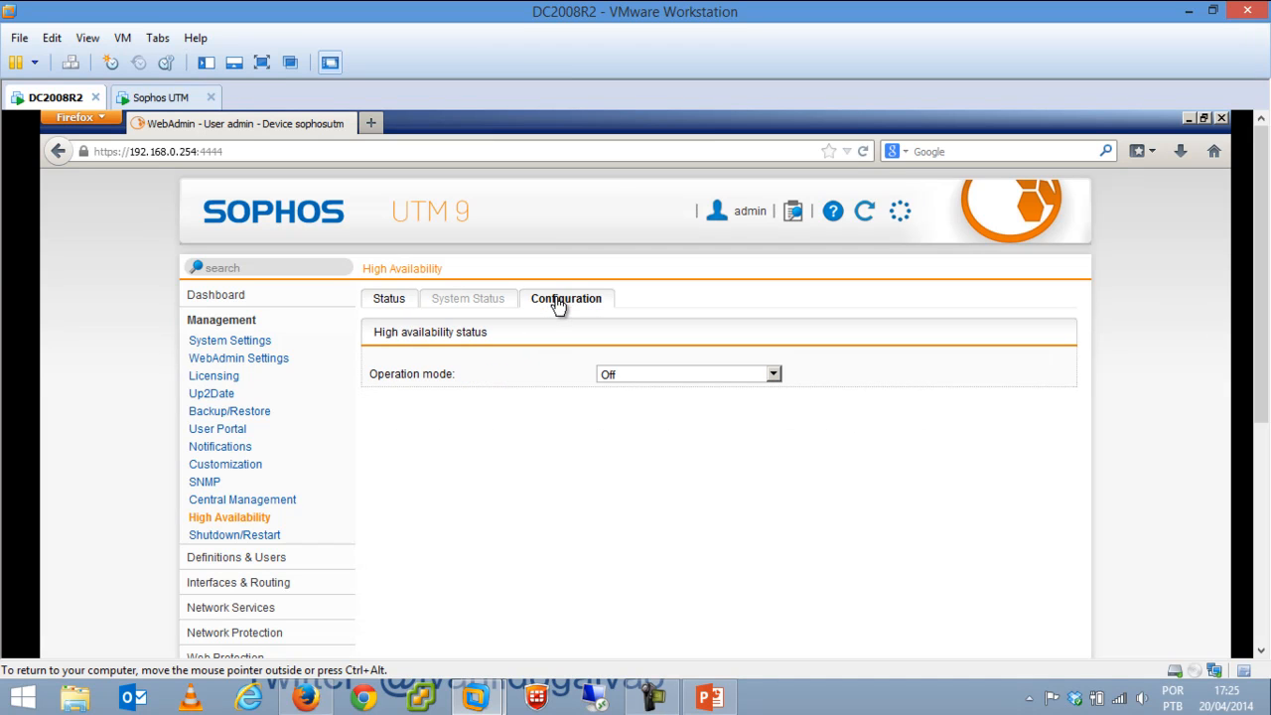
pyautogui.click(712, 376)
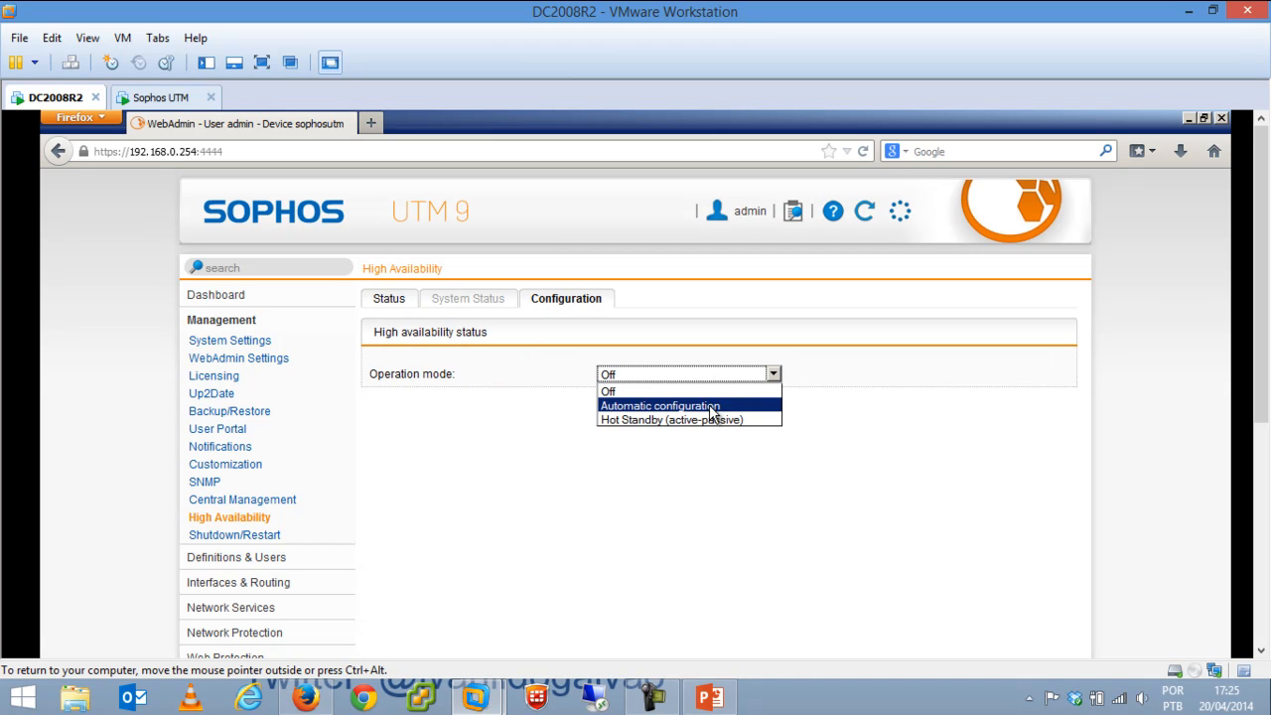
pyautogui.click(712, 405)
pyautogui.click(559, 453)
pyautogui.click(623, 456)
pyautogui.click(722, 378)
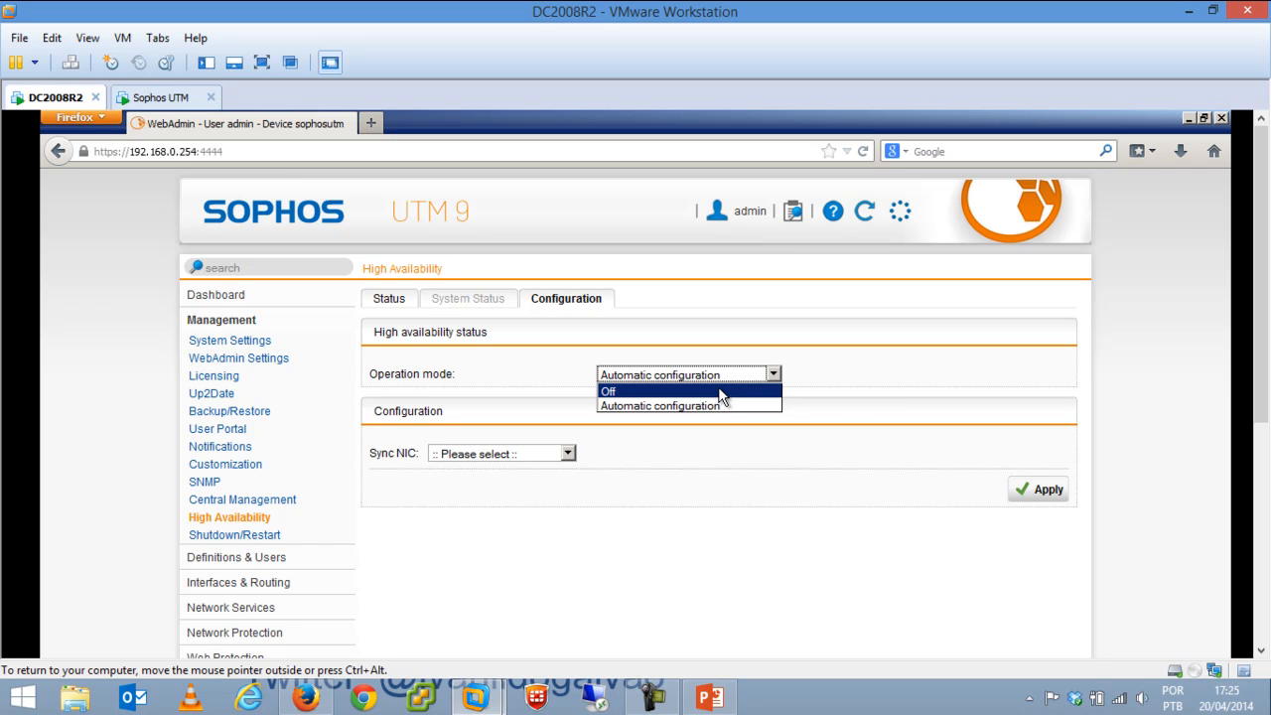
pyautogui.click(745, 407)
pyautogui.click(723, 375)
pyautogui.click(632, 391)
pyautogui.click(656, 374)
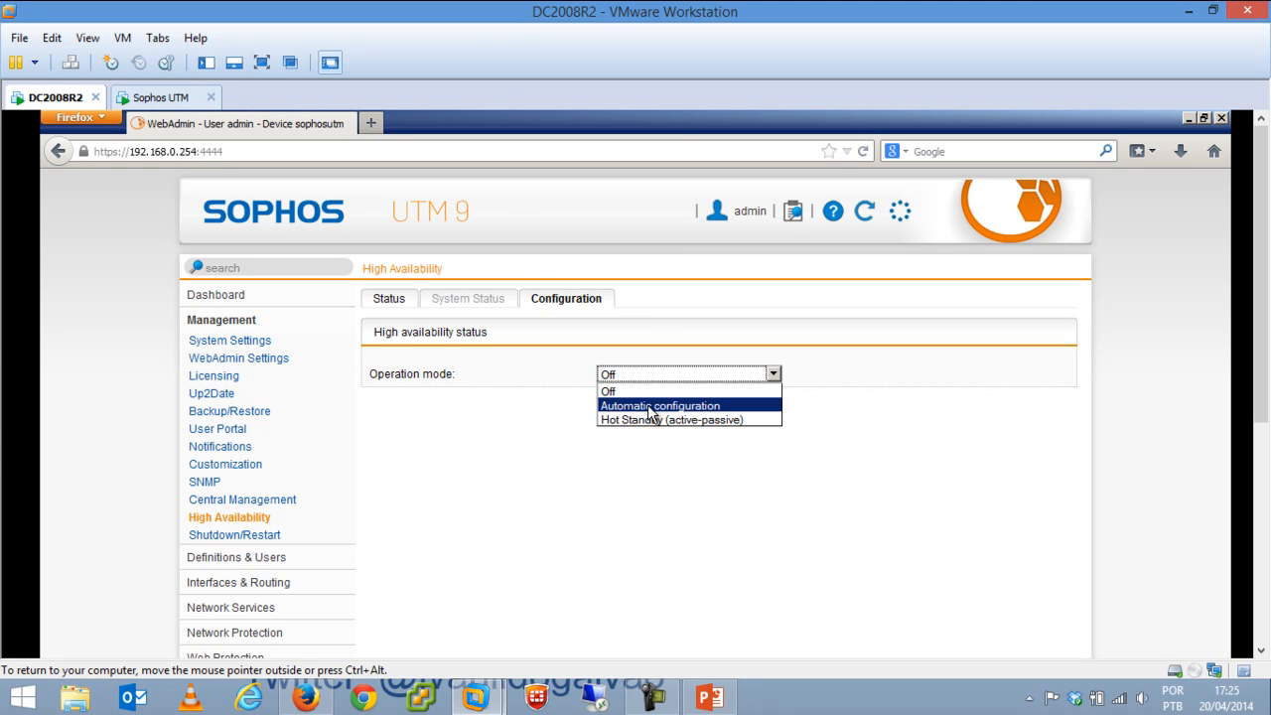
pyautogui.click(644, 419)
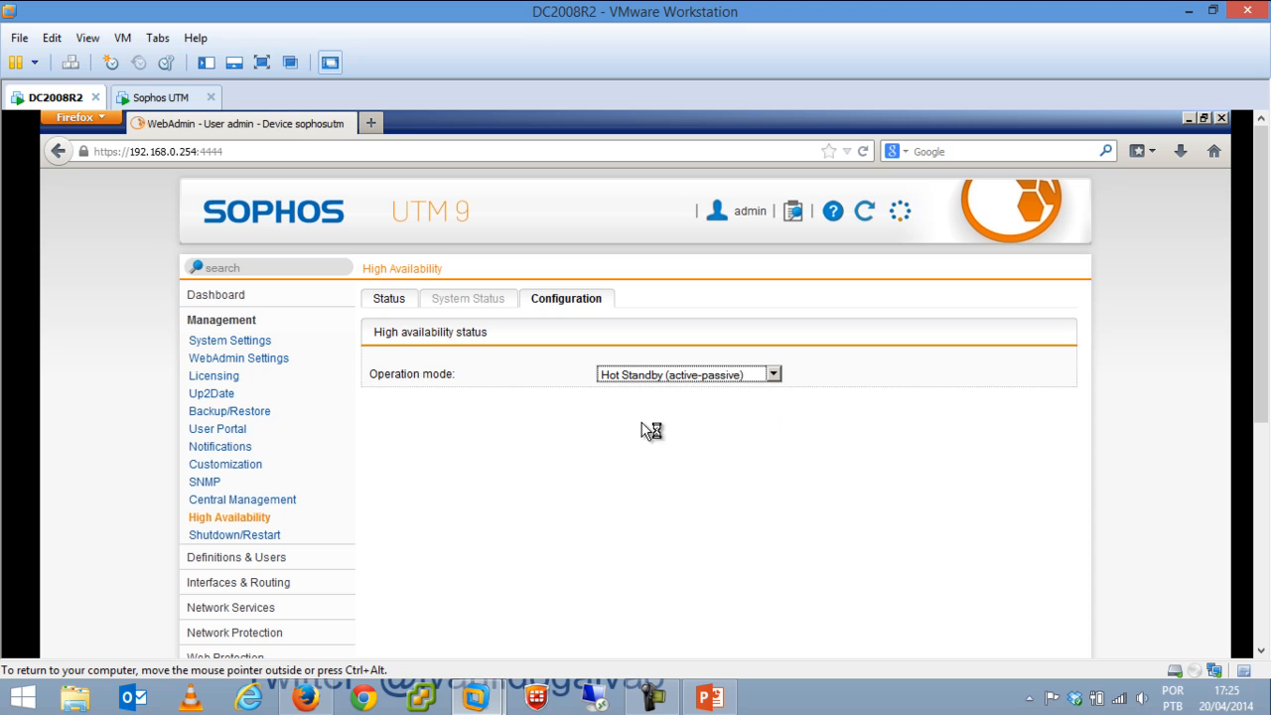
# Review the available sync interfaces and device node IDs, then go to Management > Shutdown/Restart.
pyautogui.click(540, 457)
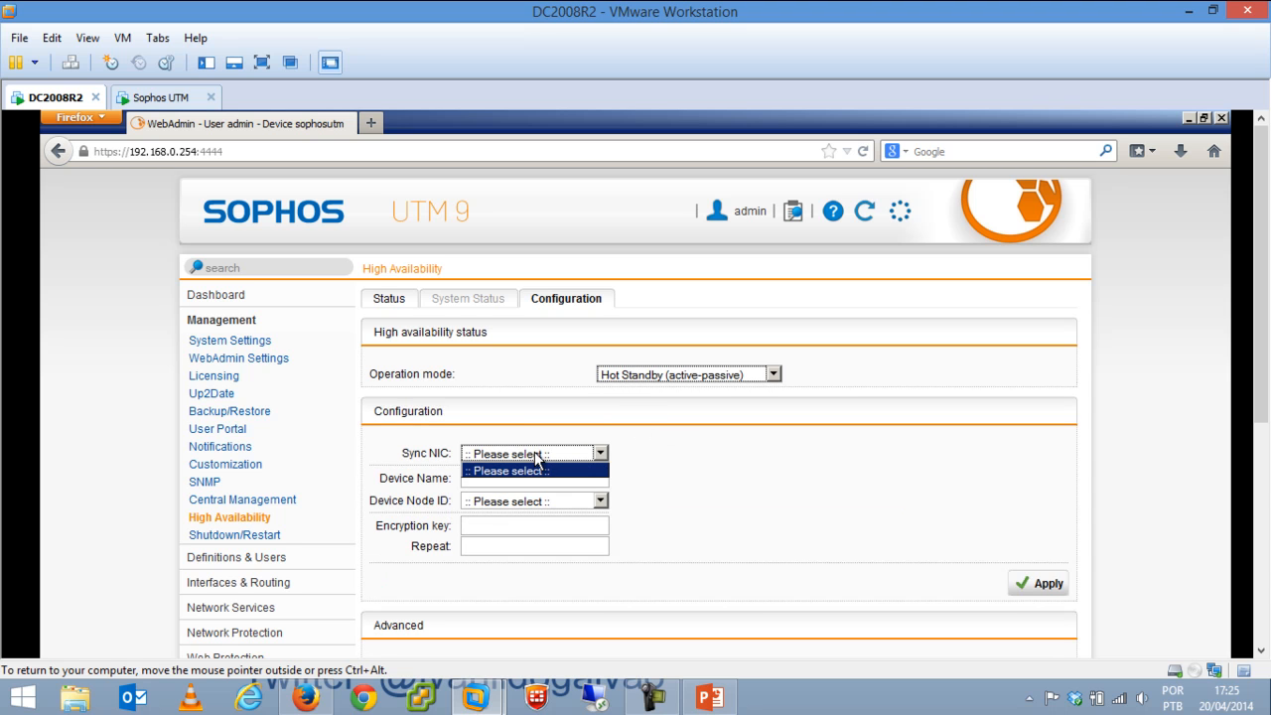
pyautogui.click(625, 502)
pyautogui.click(553, 502)
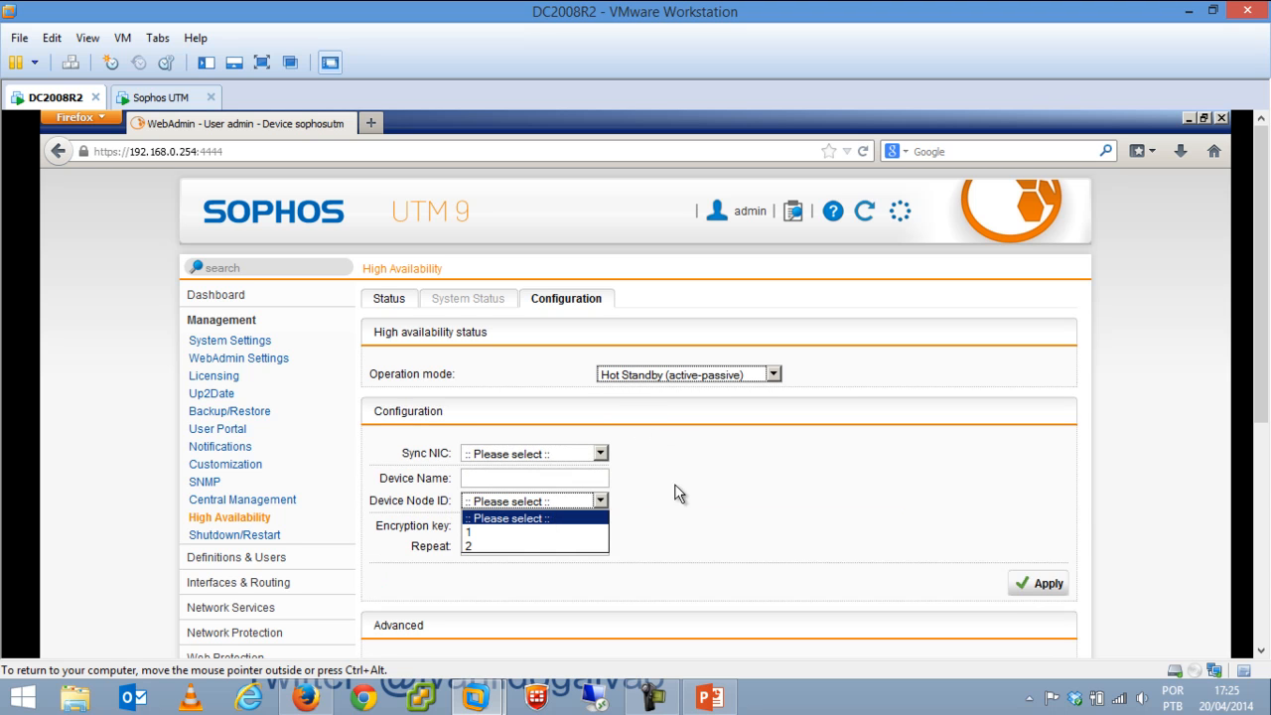
pyautogui.click(718, 497)
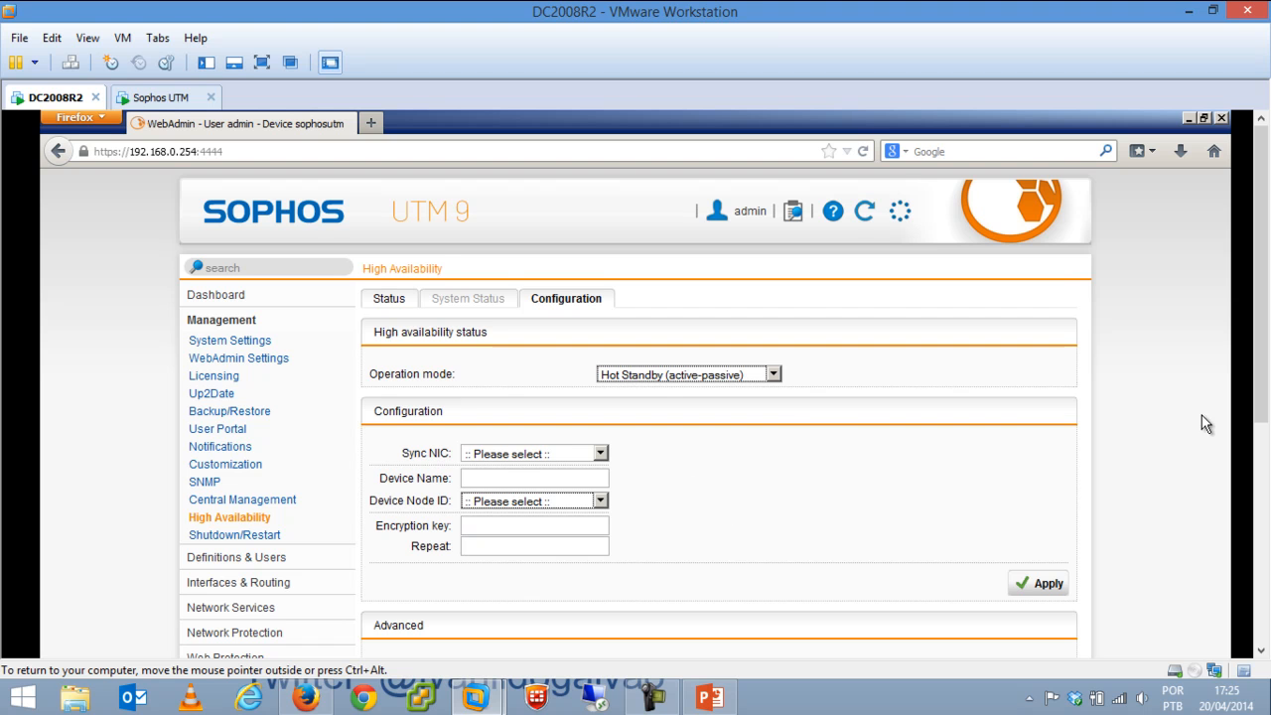
pyautogui.moveTo(1257, 358)
pyautogui.mouseDown()
pyautogui.moveTo(1256, 531)
pyautogui.moveTo(1257, 338)
pyautogui.mouseUp()
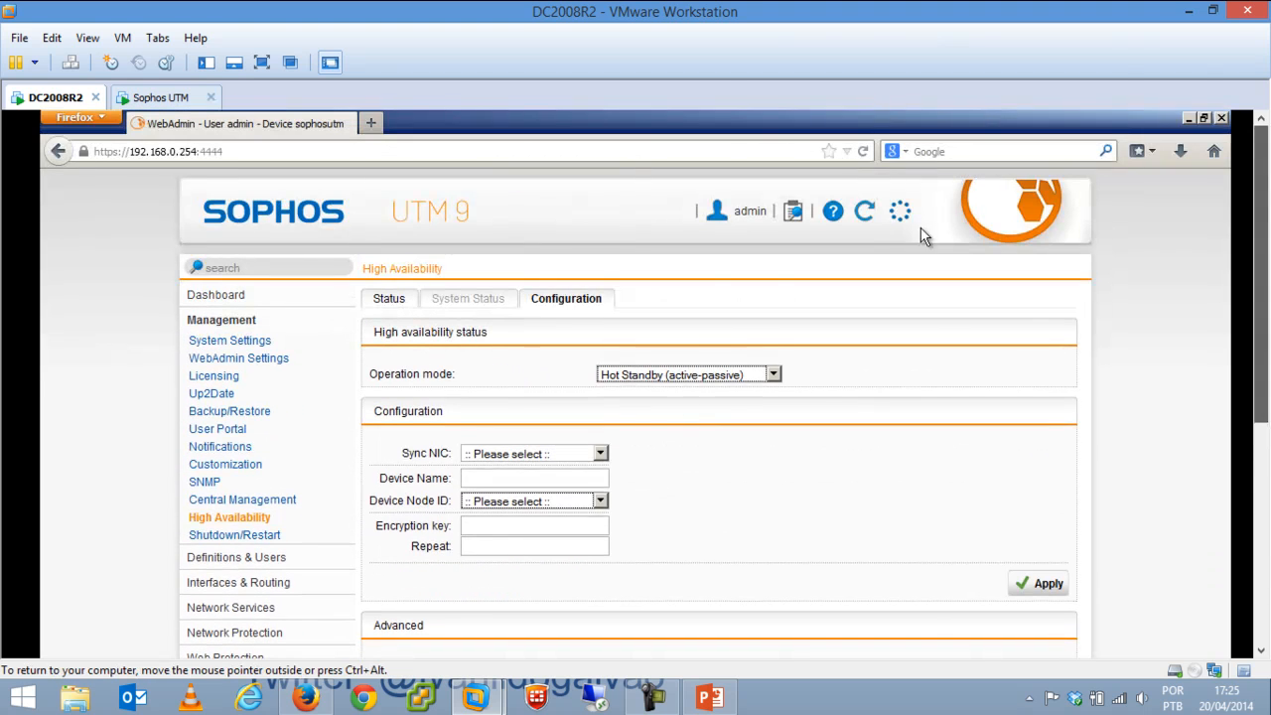
pyautogui.click(211, 536)
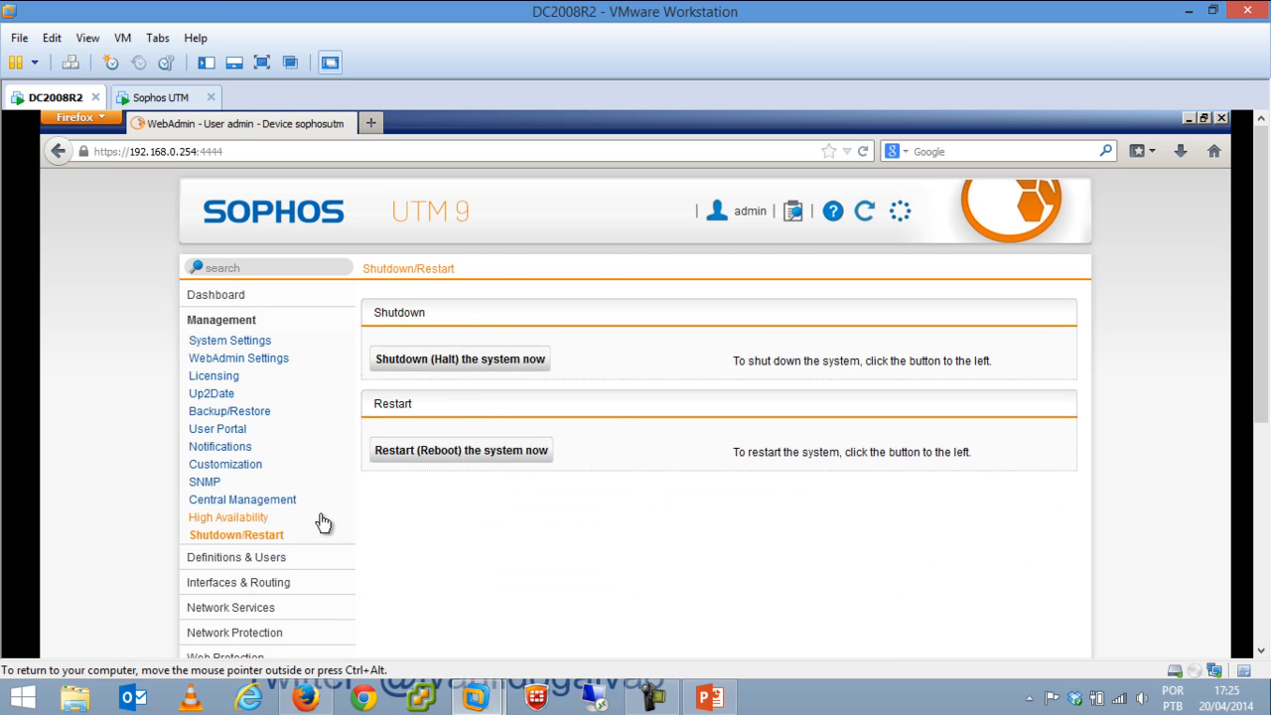
# Go to Definitions & Users > Network Definitions and display 50 entries per page.
pyautogui.click(252, 559)
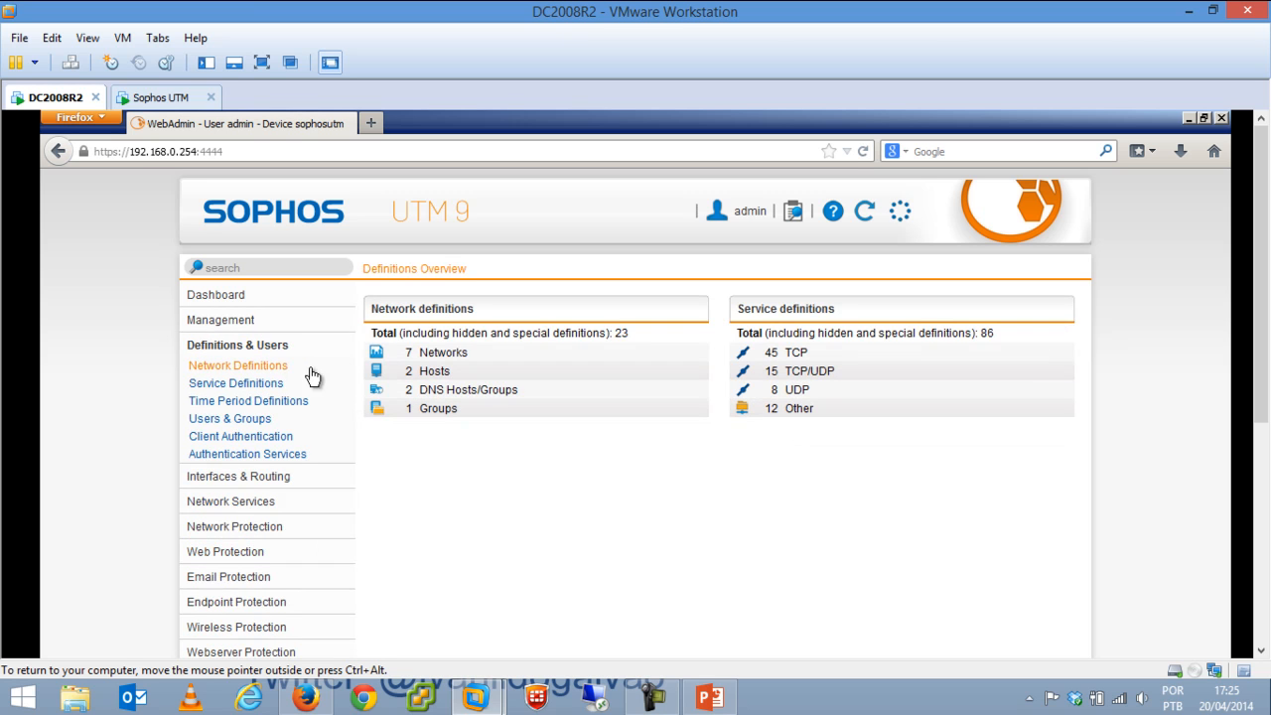
pyautogui.click(256, 368)
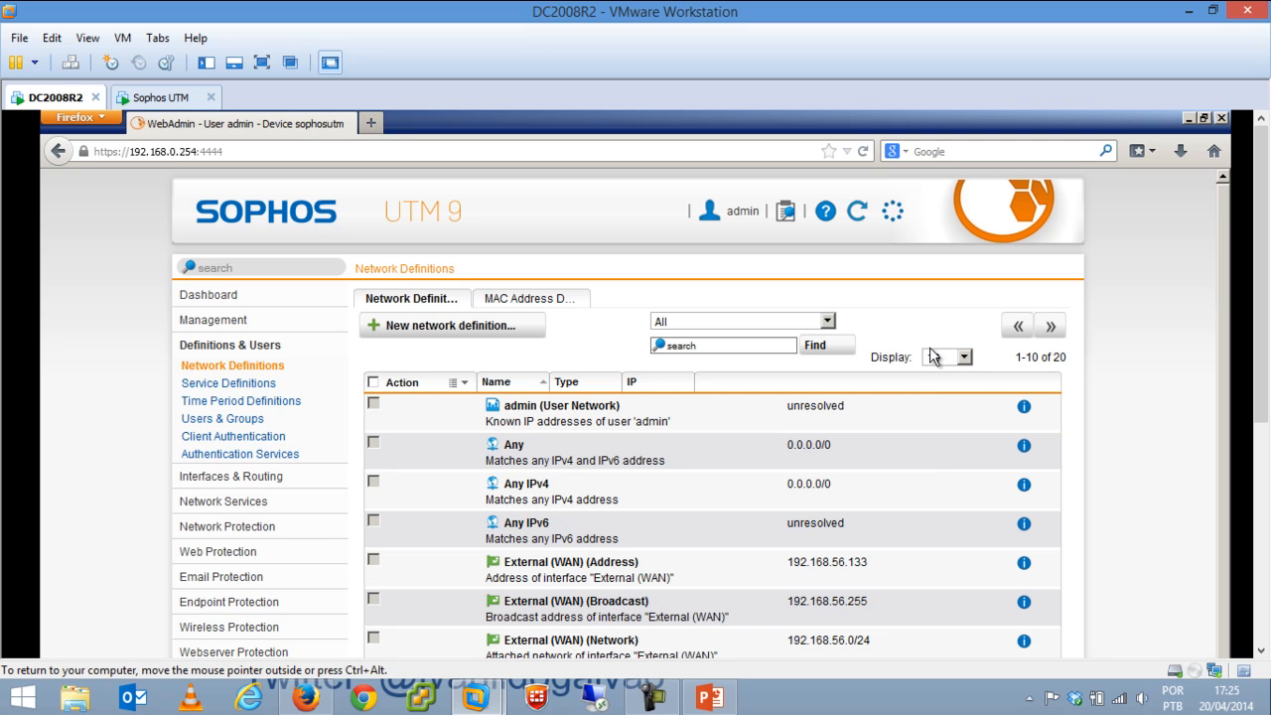
pyautogui.click(963, 357)
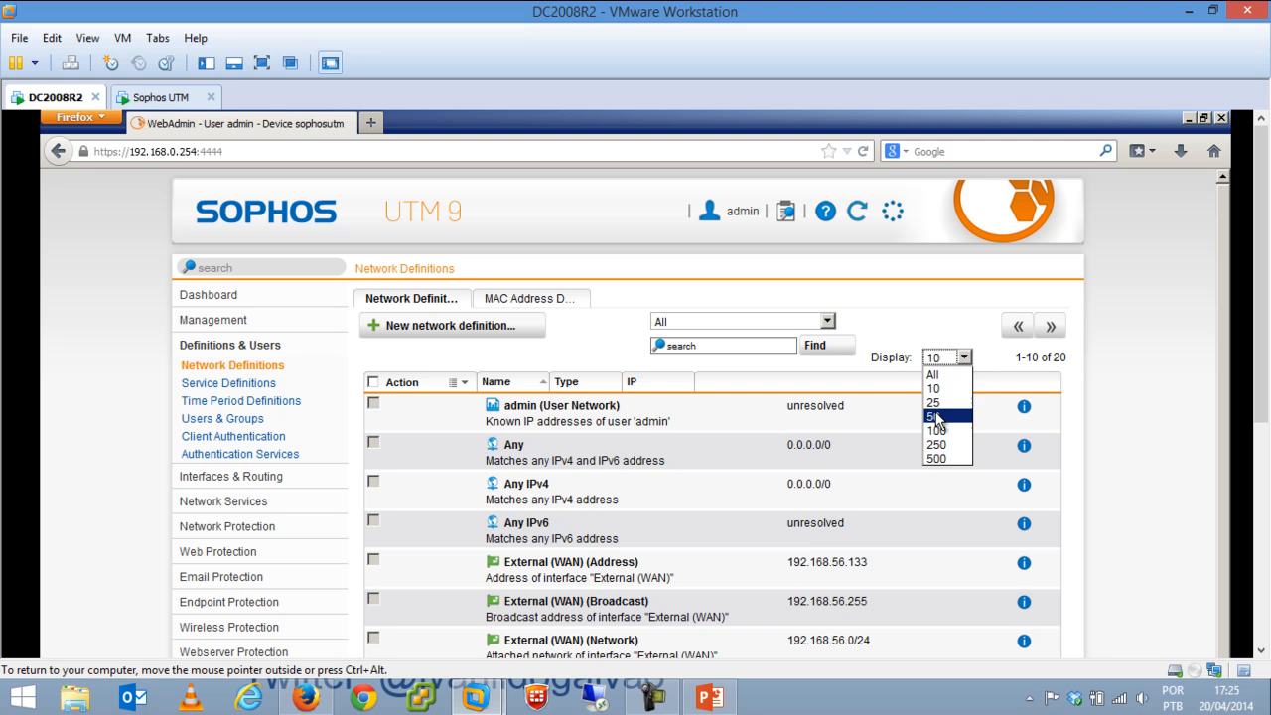
pyautogui.click(936, 414)
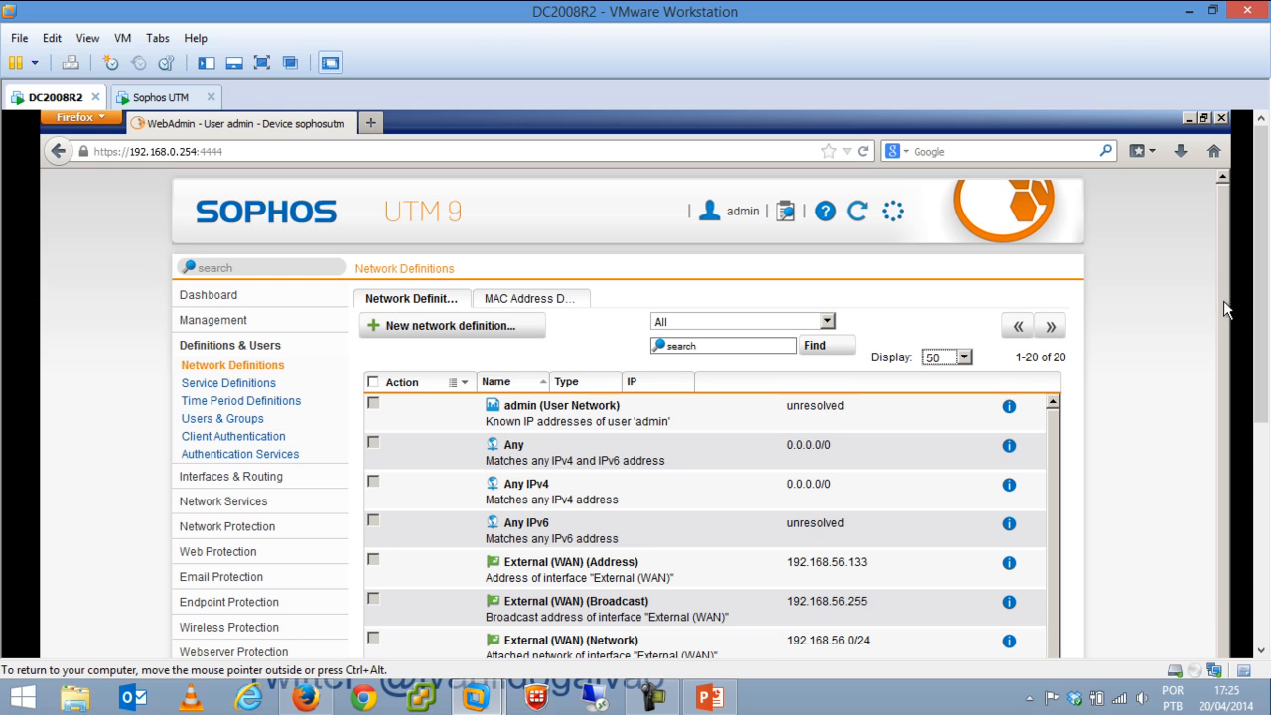
pyautogui.moveTo(1225, 301); pyautogui.dragTo(1226, 461)
pyautogui.moveTo(1055, 496); pyautogui.dragTo(1060, 355)
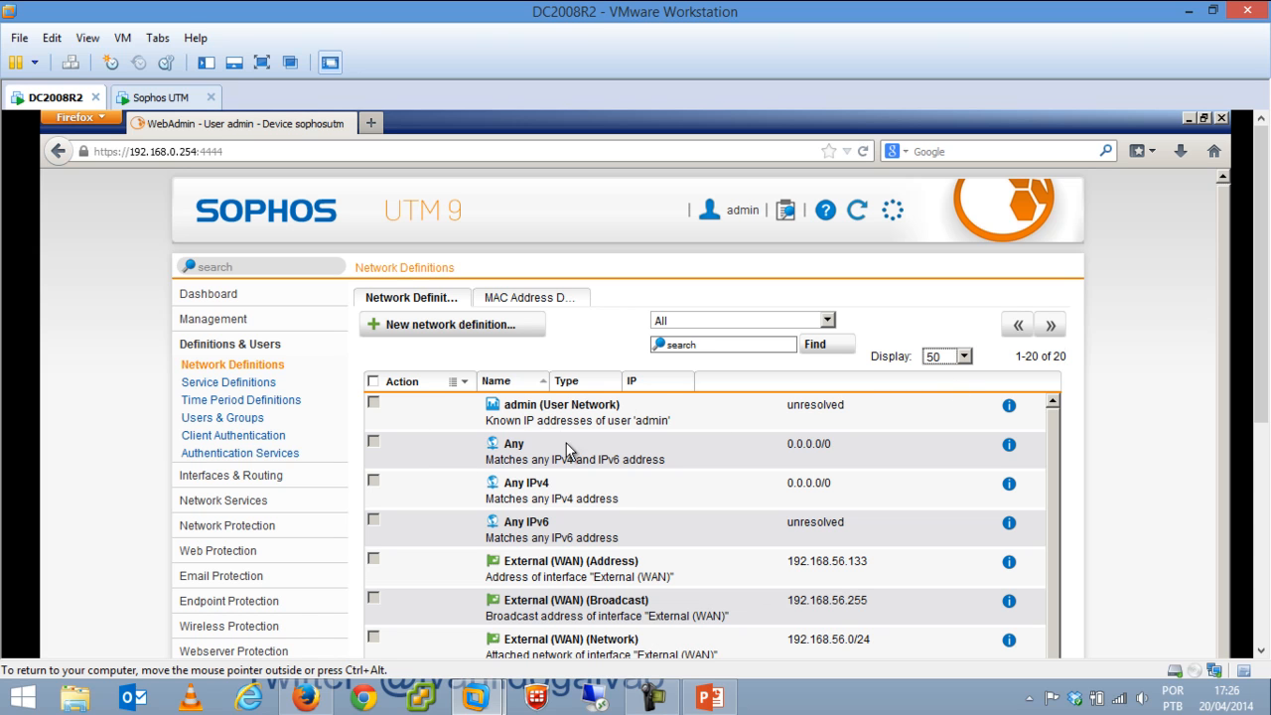
# Create and save a new Host network definition with IPv4 address 192.168.0.4.
pyautogui.click(462, 326)
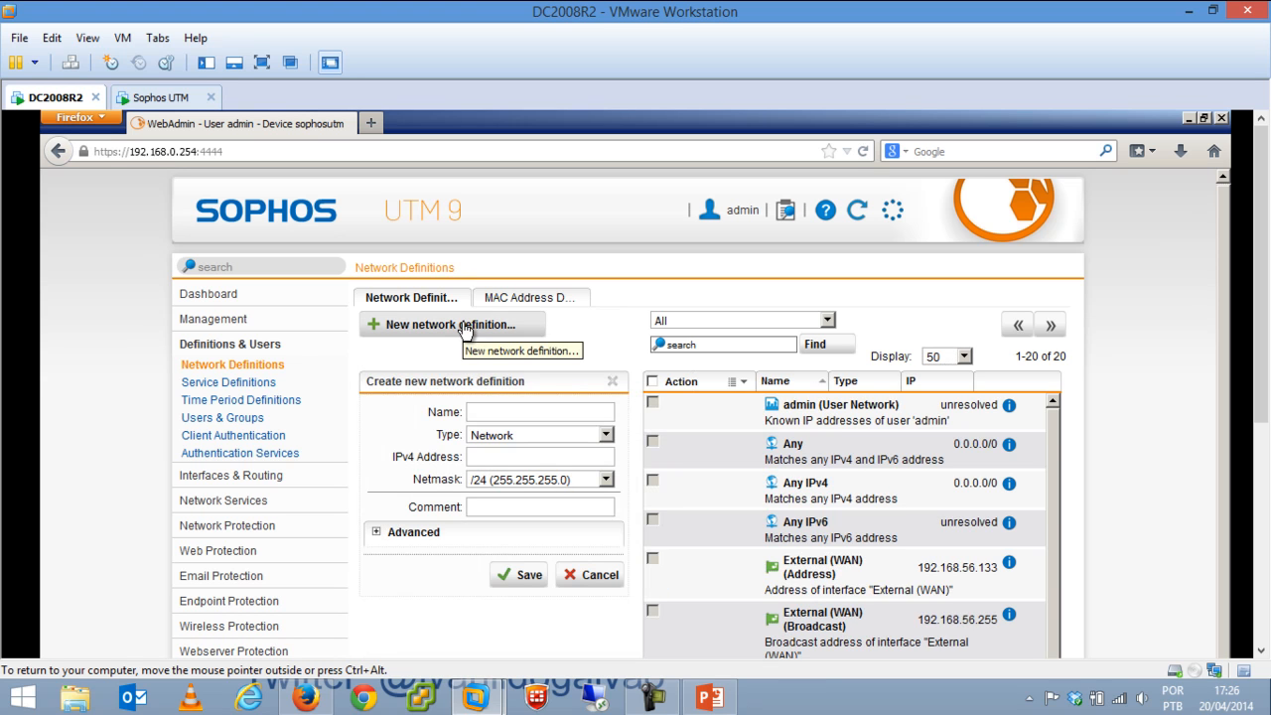
pyautogui.click(527, 440)
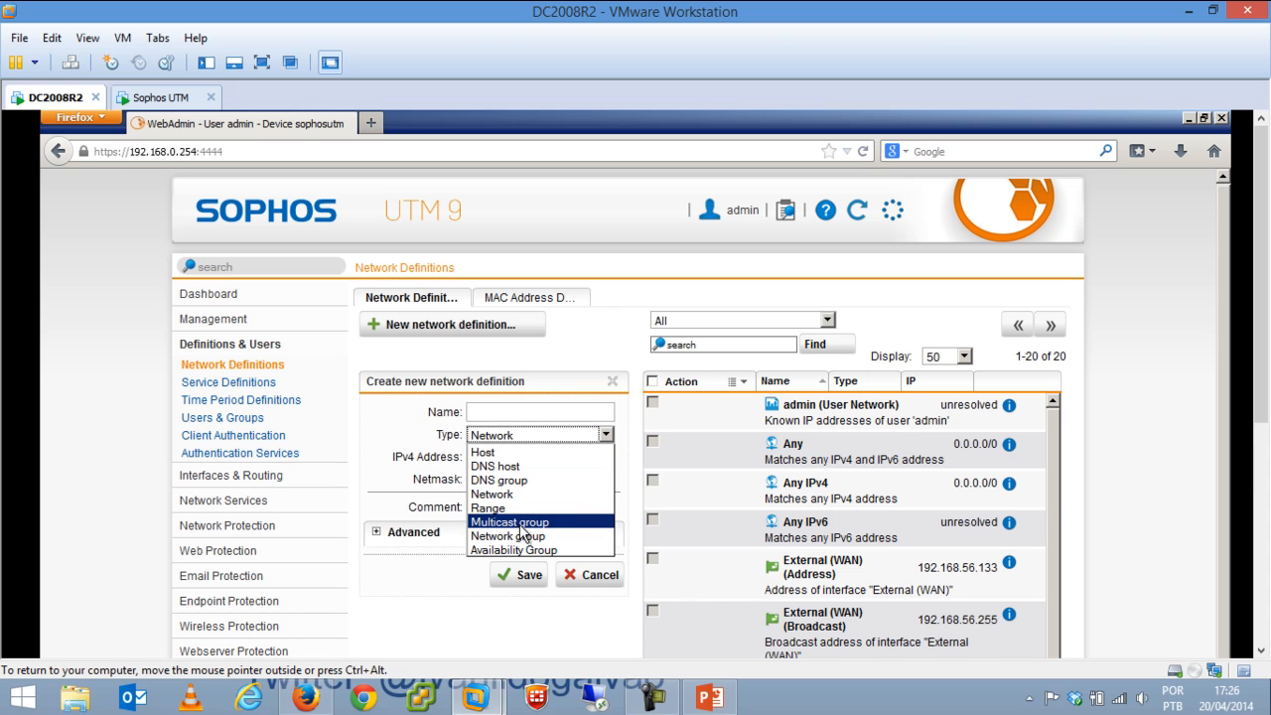
pyautogui.click(529, 451)
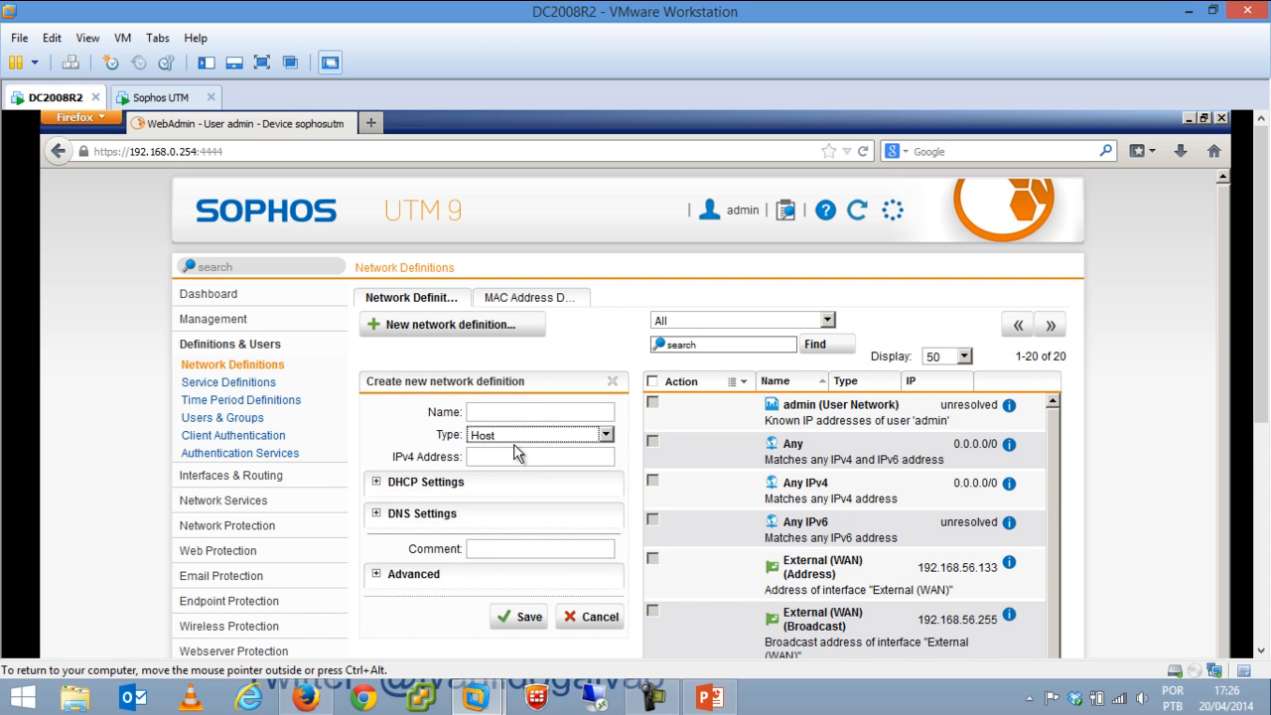
pyautogui.click(522, 416)
pyautogui.press('BackSpace')
pyautogui.press('BackSpace')
pyautogui.write('ldo')
pyautogui.click(500, 453)
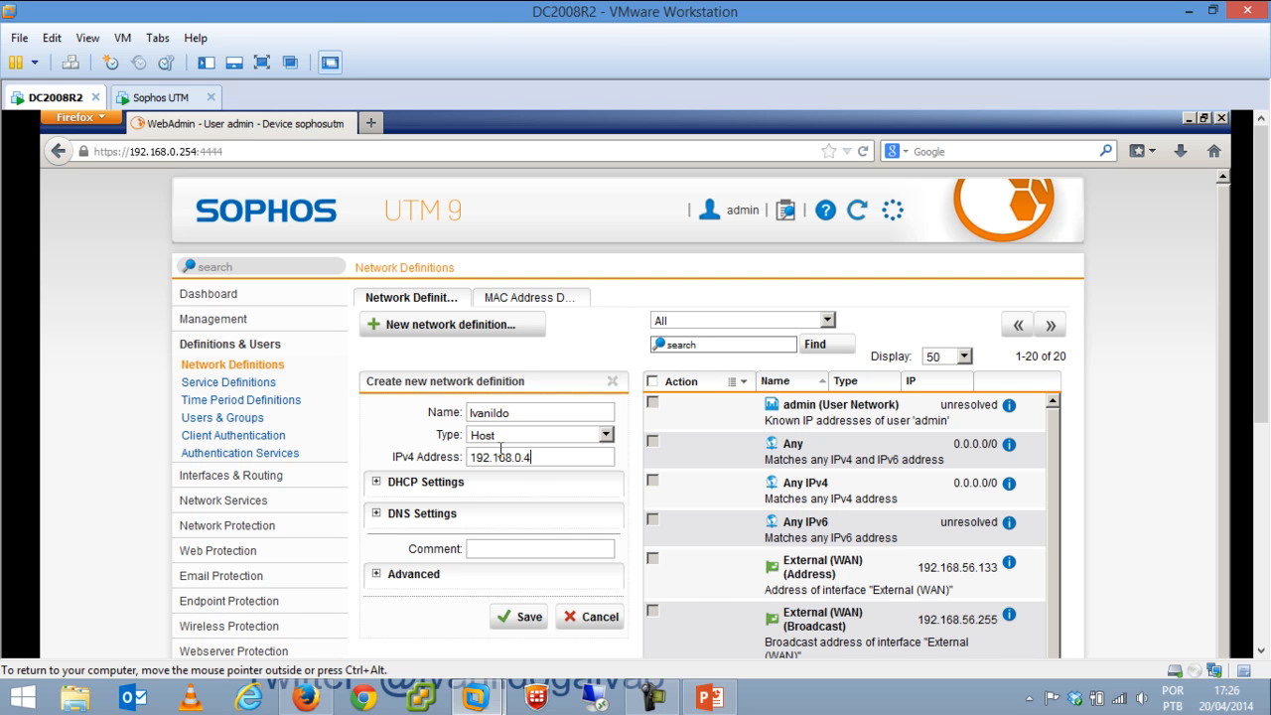
pyautogui.click(527, 618)
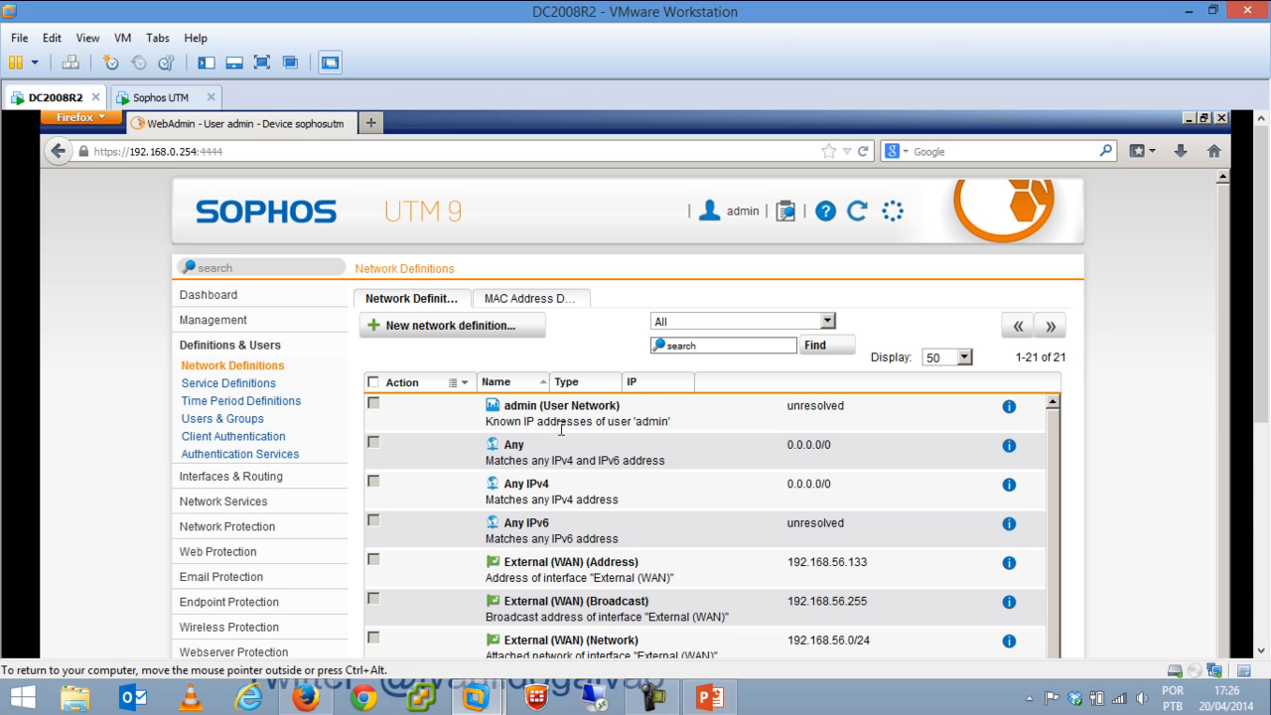
# On MAC Address Definitions, start a new MAC address list, adding then removing an empty entry.
pyautogui.click(523, 303)
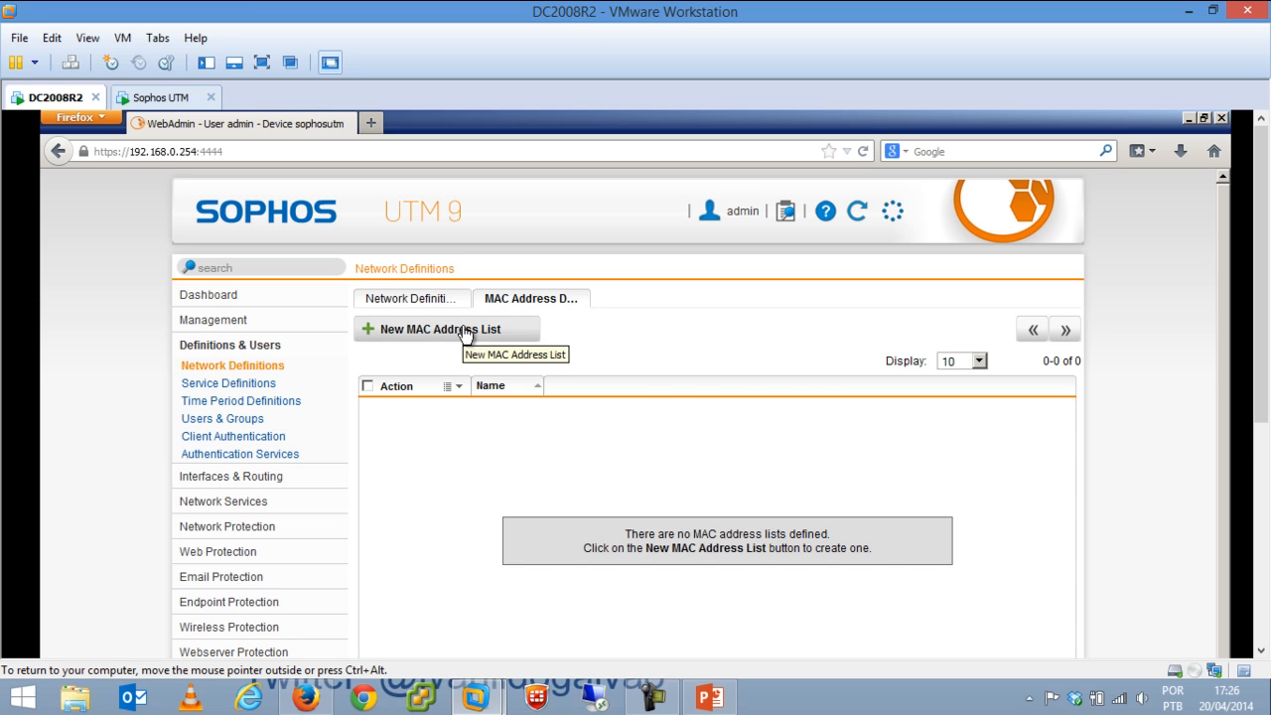
pyautogui.click(462, 337)
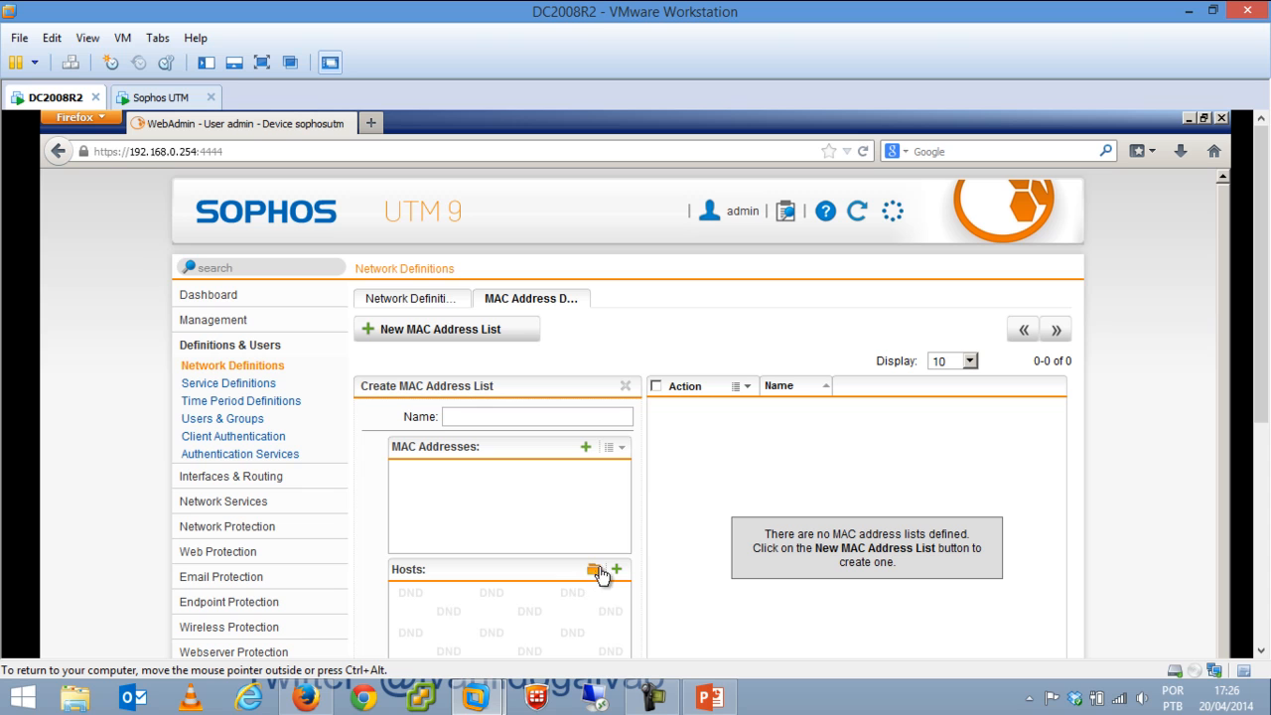
pyautogui.click(586, 448)
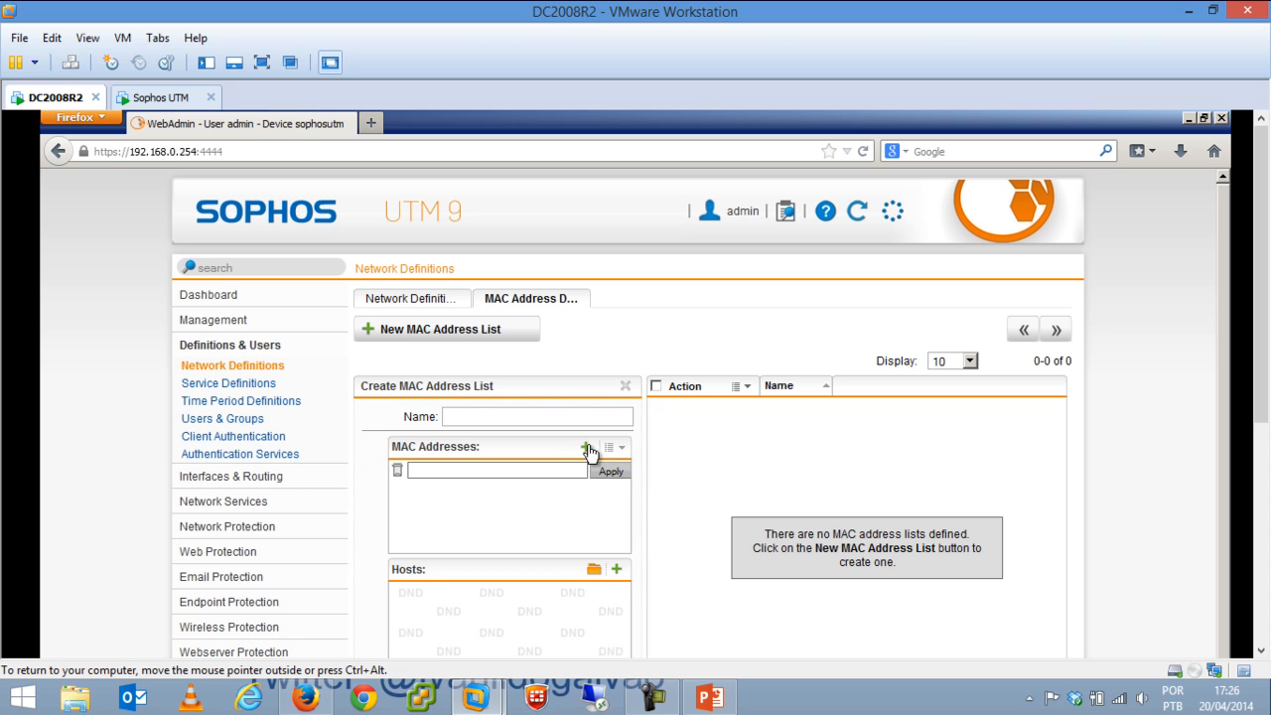
pyautogui.click(608, 473)
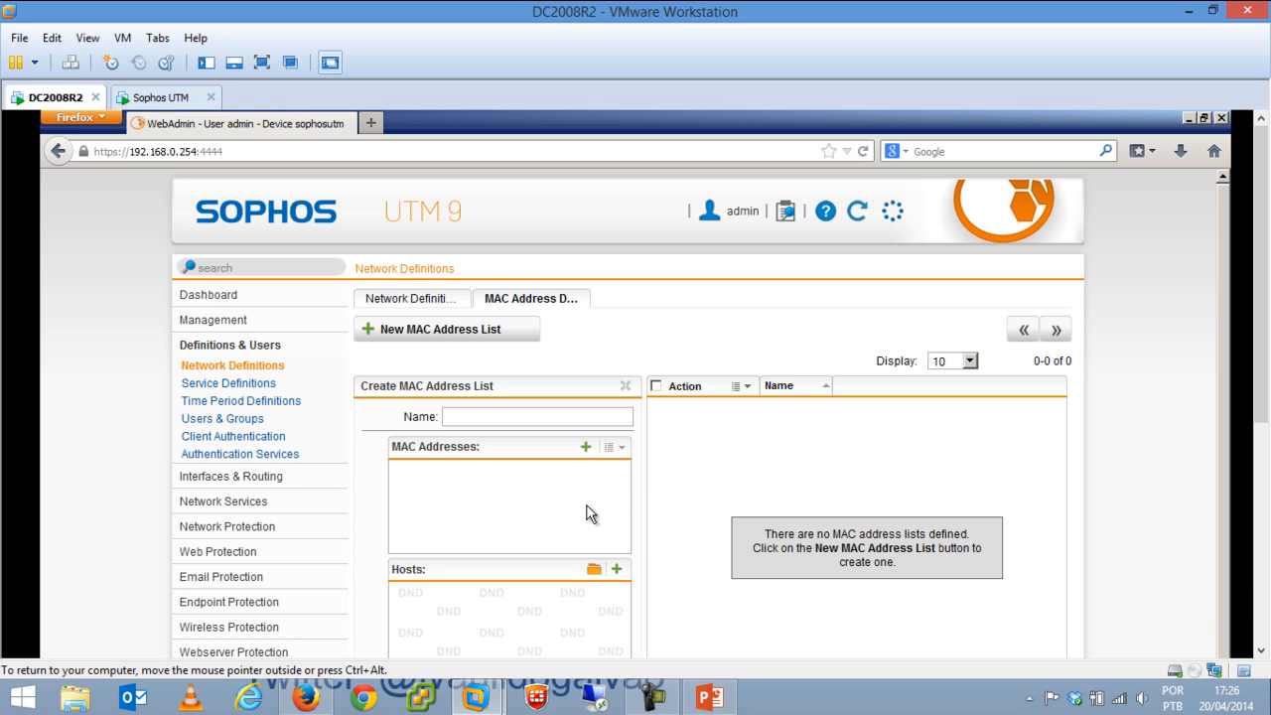
# Browse the host objects panel, start a new Host definition, then cancel it and close the panel.
pyautogui.click(592, 571)
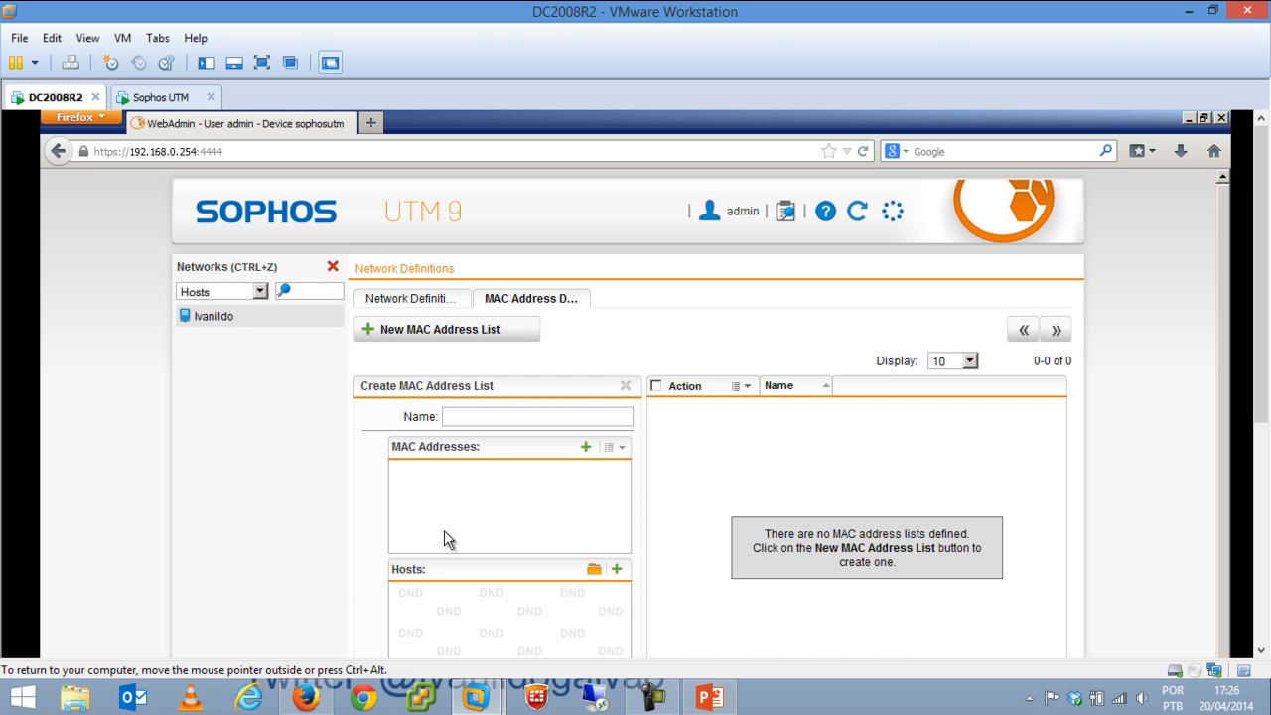
pyautogui.click(617, 571)
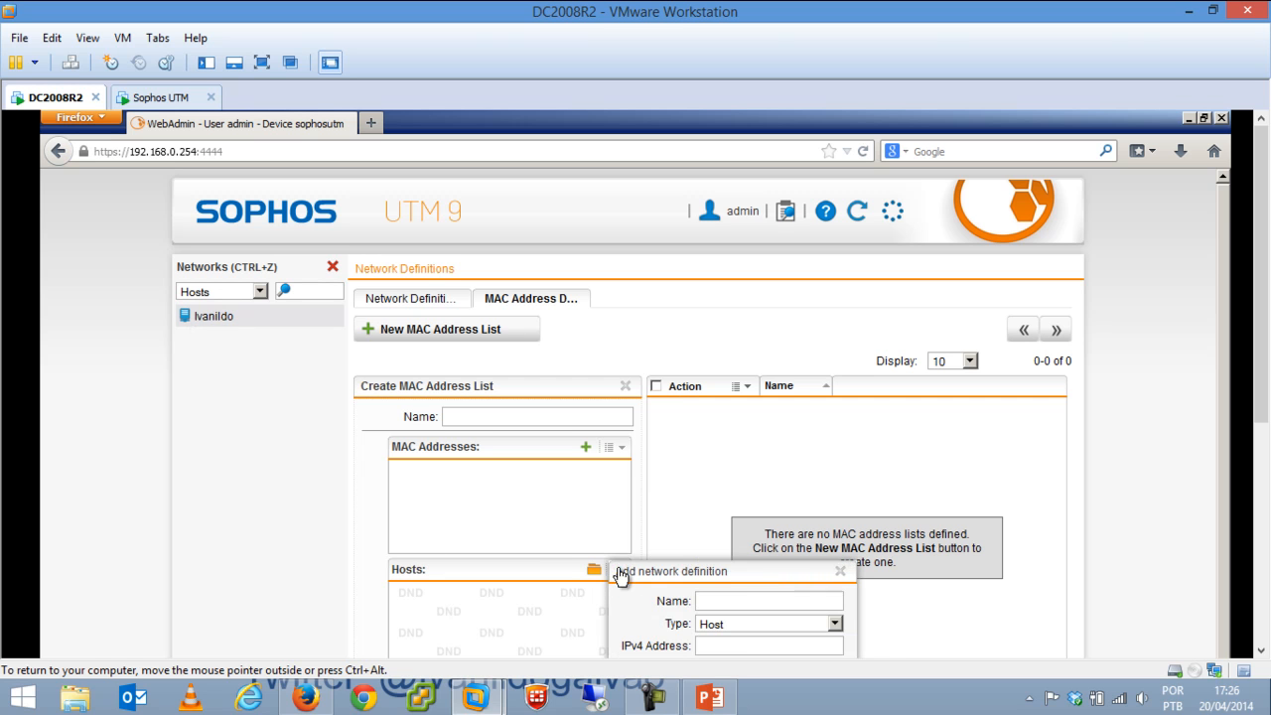
pyautogui.moveTo(1260, 382); pyautogui.dragTo(1260, 460)
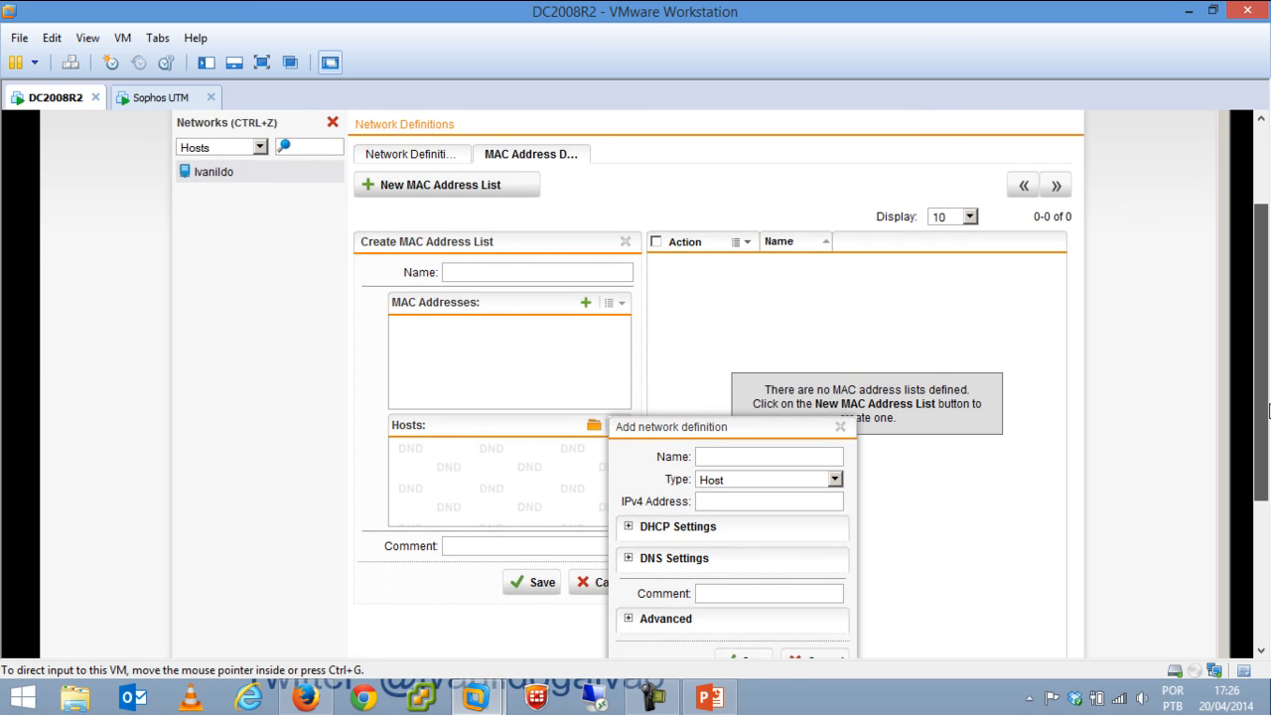
pyautogui.click(743, 481)
pyautogui.click(741, 496)
pyautogui.click(736, 503)
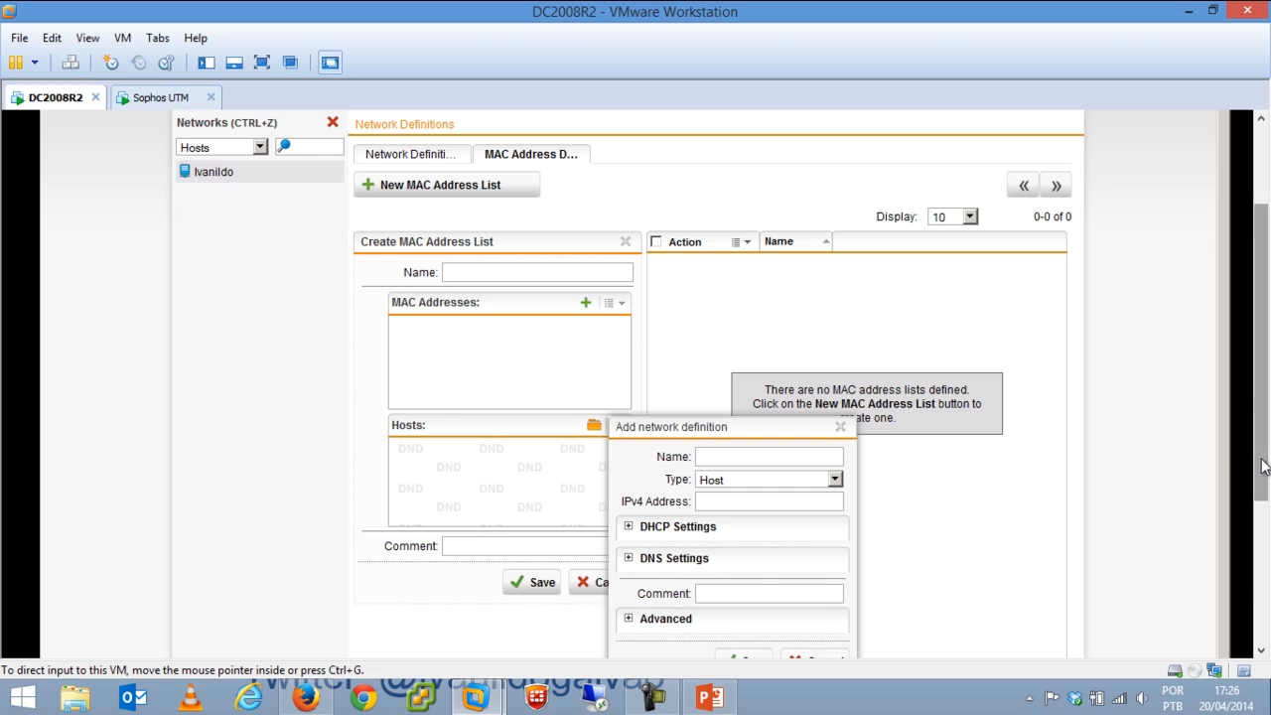
pyautogui.scroll(-2, 1262, 466)
pyautogui.click(806, 592)
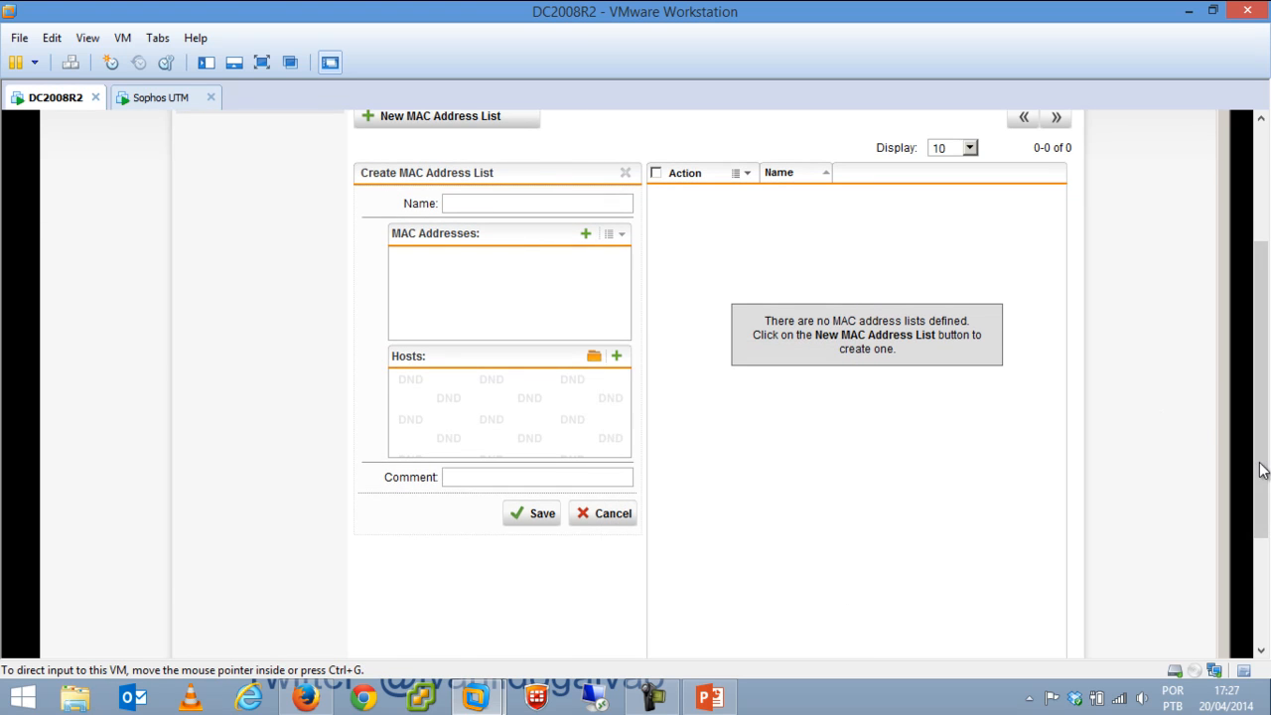
pyautogui.scroll(5, 1262, 470)
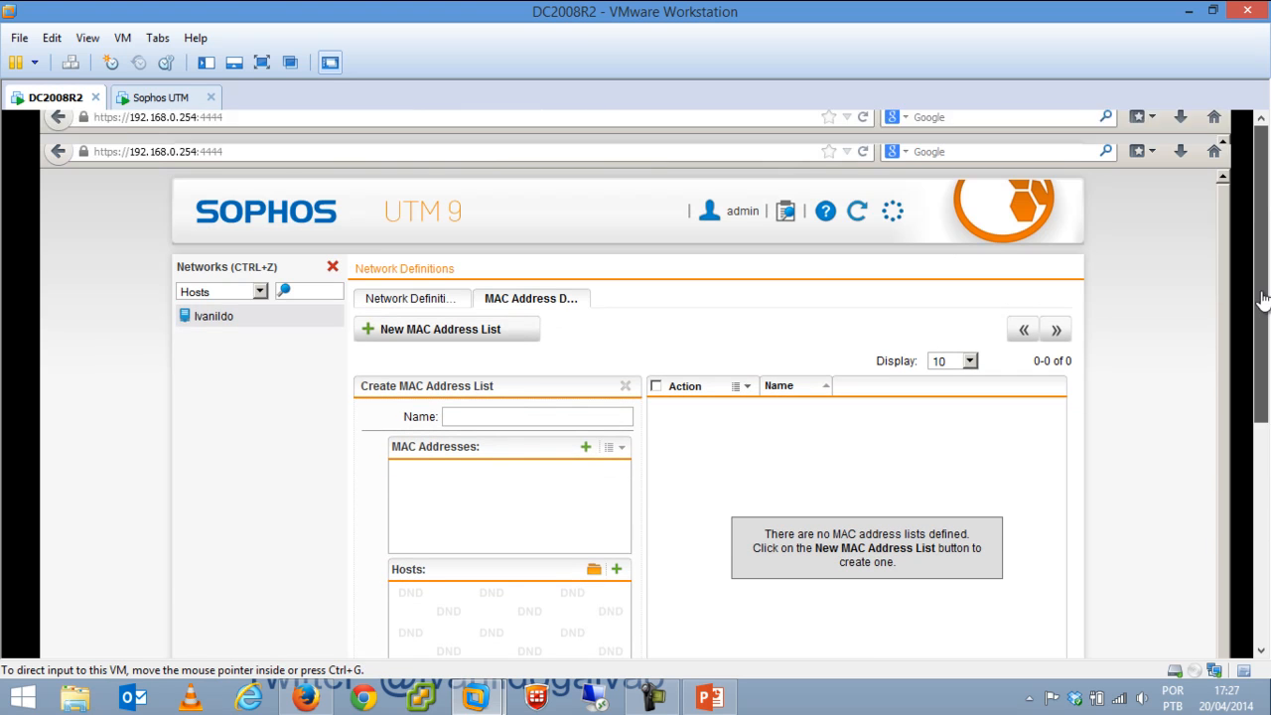
pyautogui.click(332, 267)
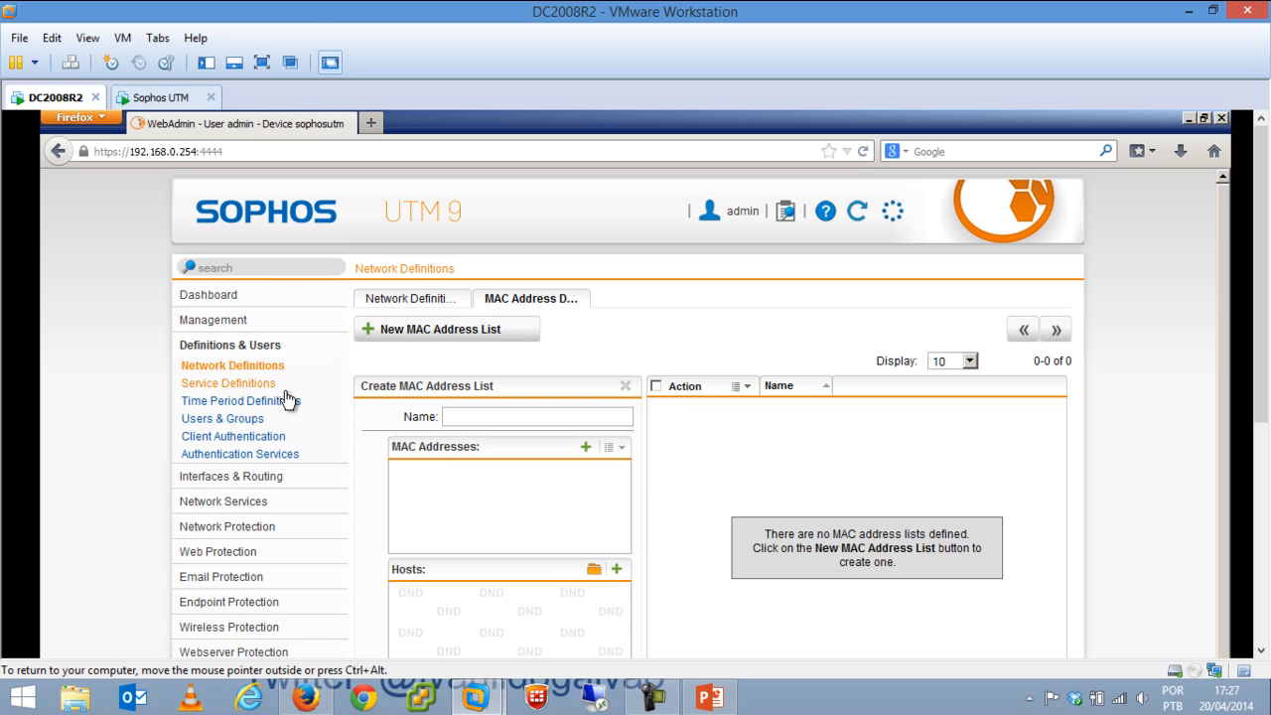
# Open Service Definitions and filter the list to HTTP-related services.
pyautogui.click(256, 385)
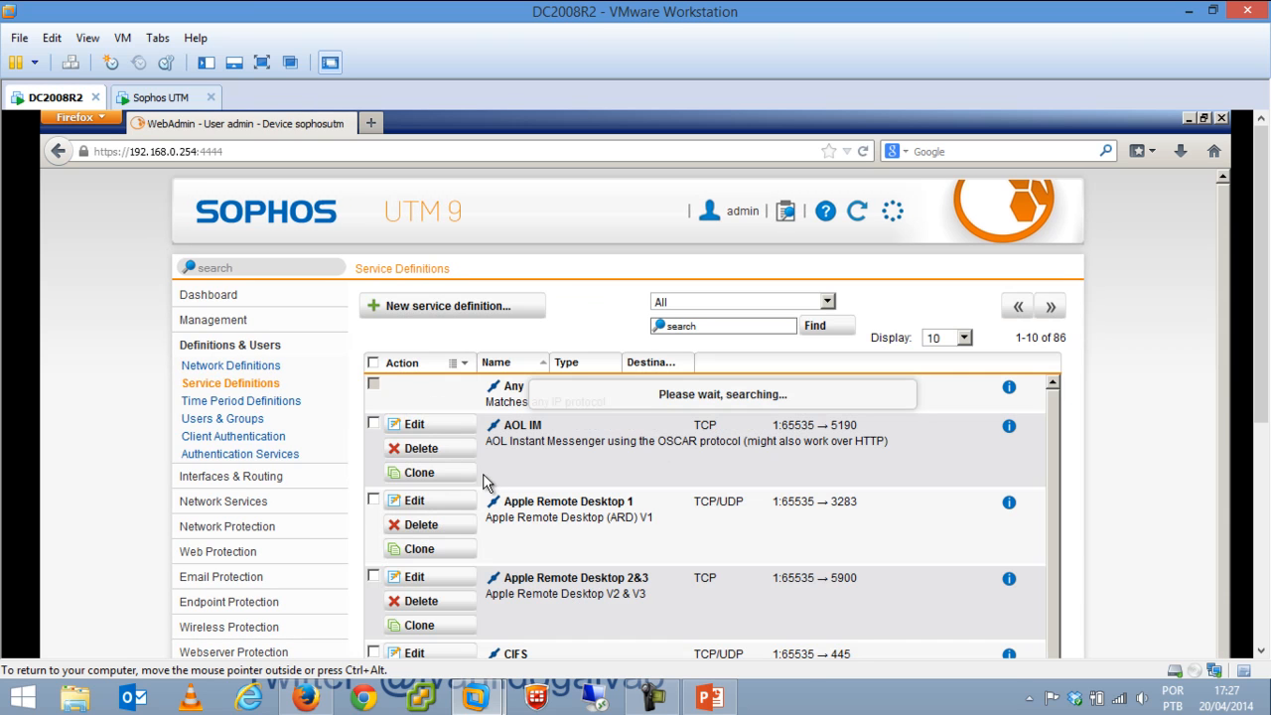
pyautogui.click(726, 329)
pyautogui.write('ht')
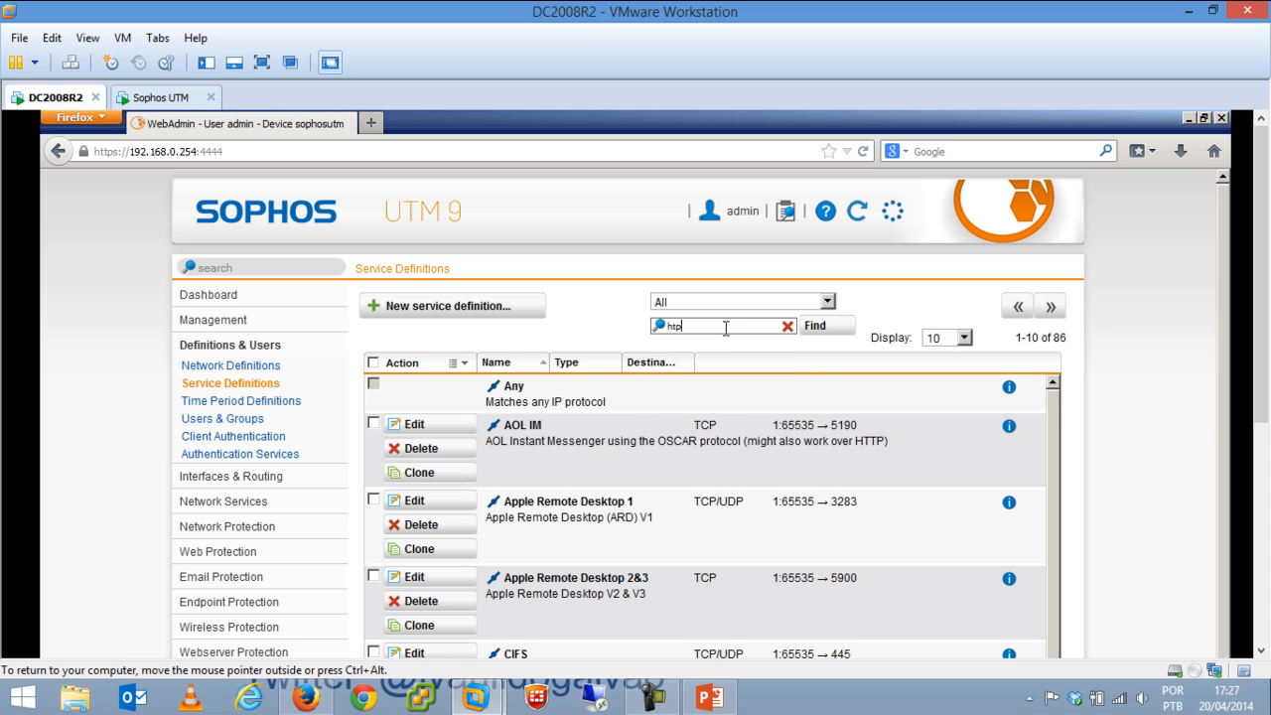
pyautogui.write('t')
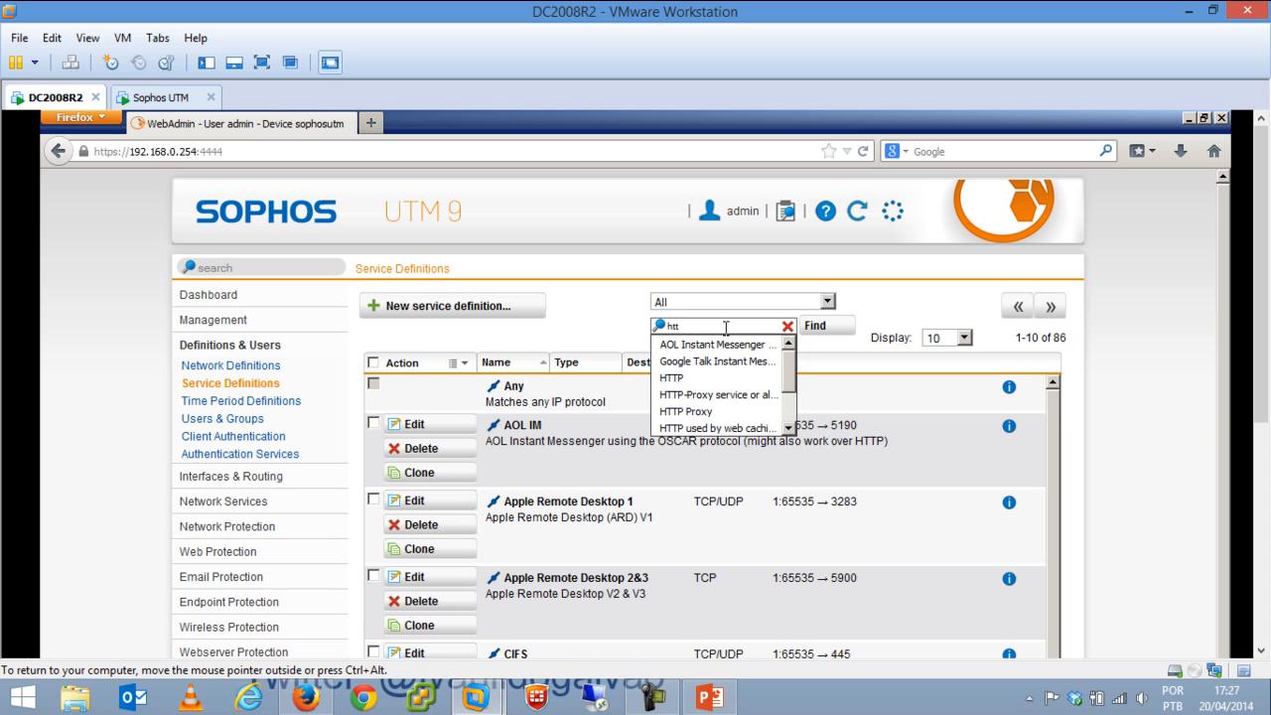
pyautogui.write('p')
pyautogui.click(722, 378)
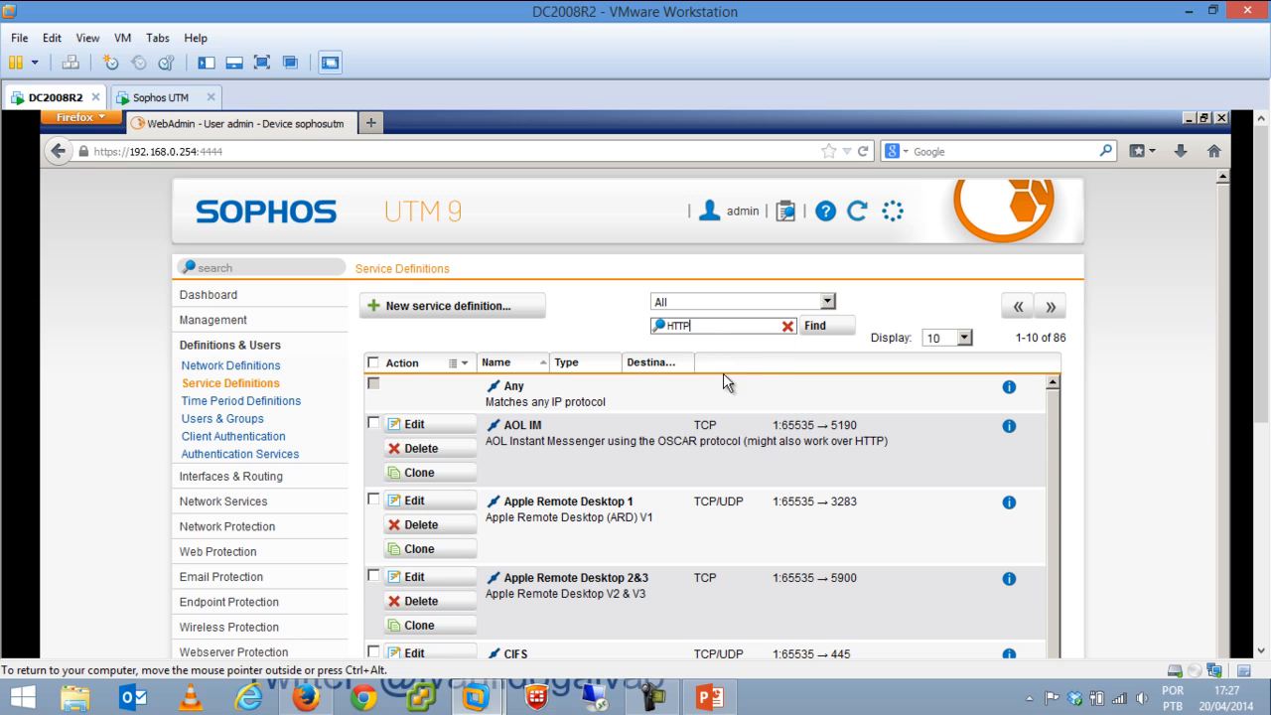
pyautogui.click(826, 326)
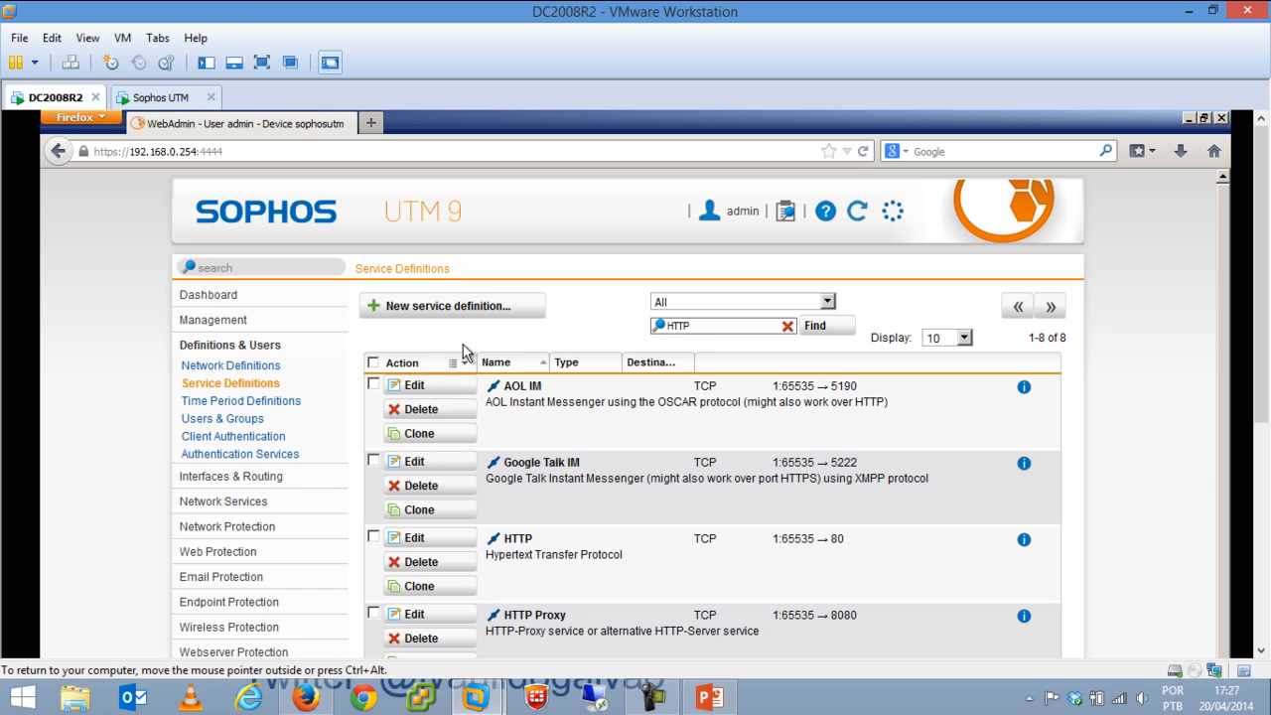
# Save TCP service Http8080 with destination and source port 8080, then open Time Period Definitions.
pyautogui.click(445, 307)
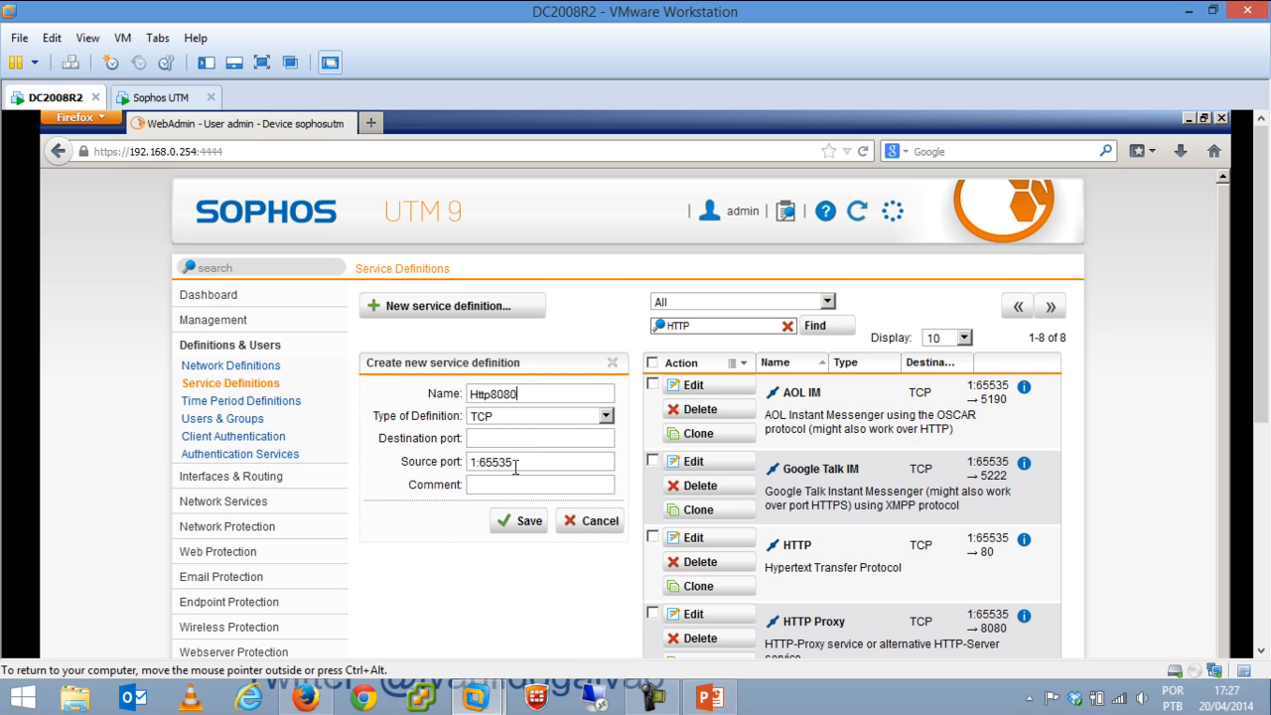
pyautogui.click(525, 416)
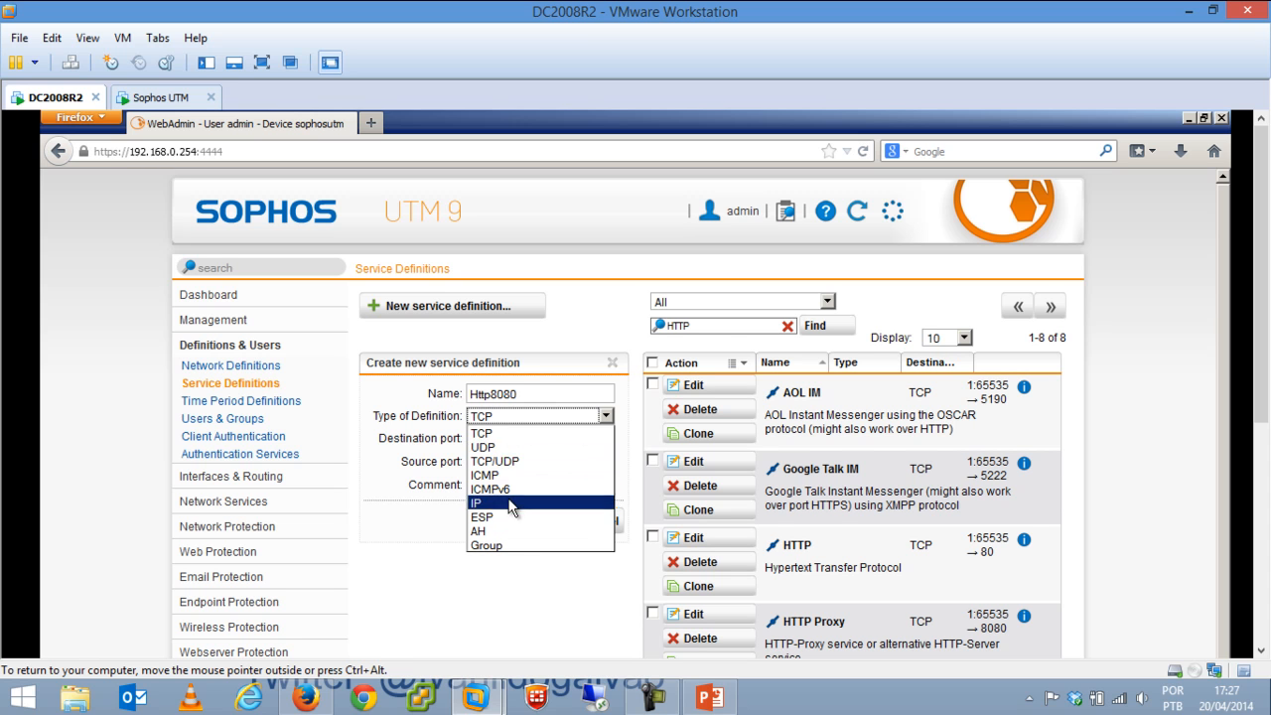
pyautogui.click(517, 440)
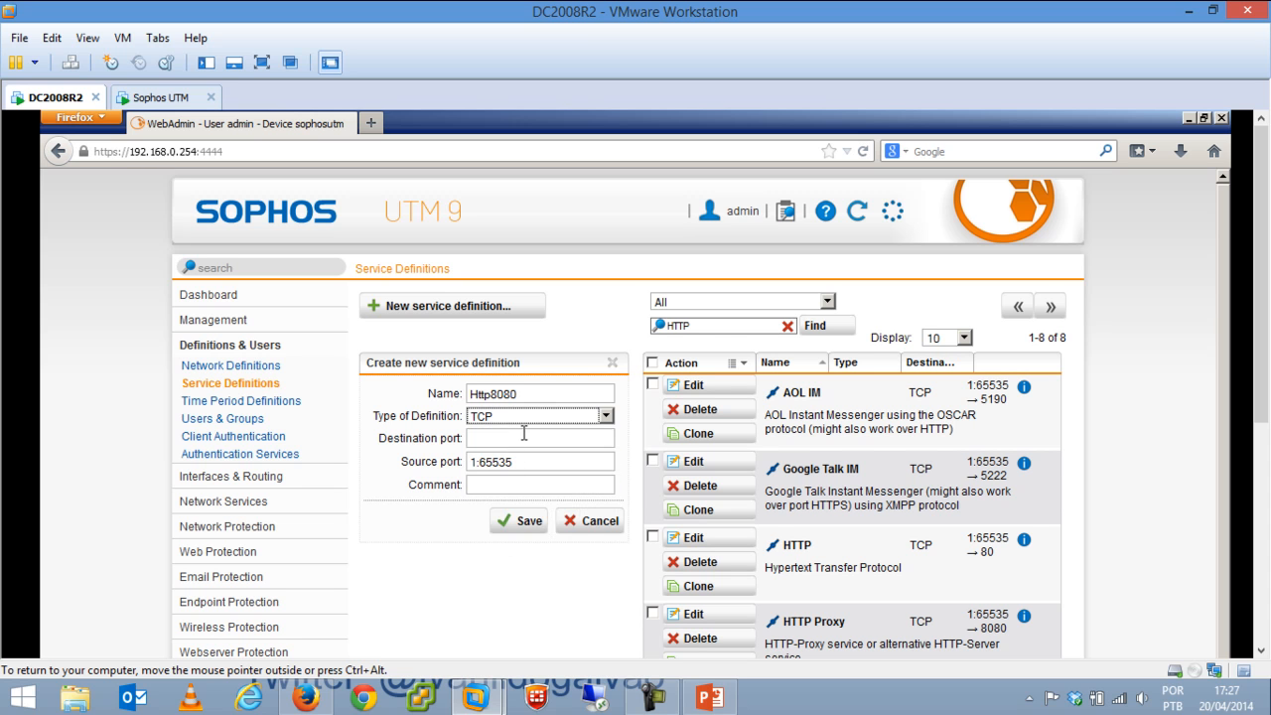
pyautogui.click(516, 440)
pyautogui.write('8080')
pyautogui.press('Tab')
pyautogui.write('8080')
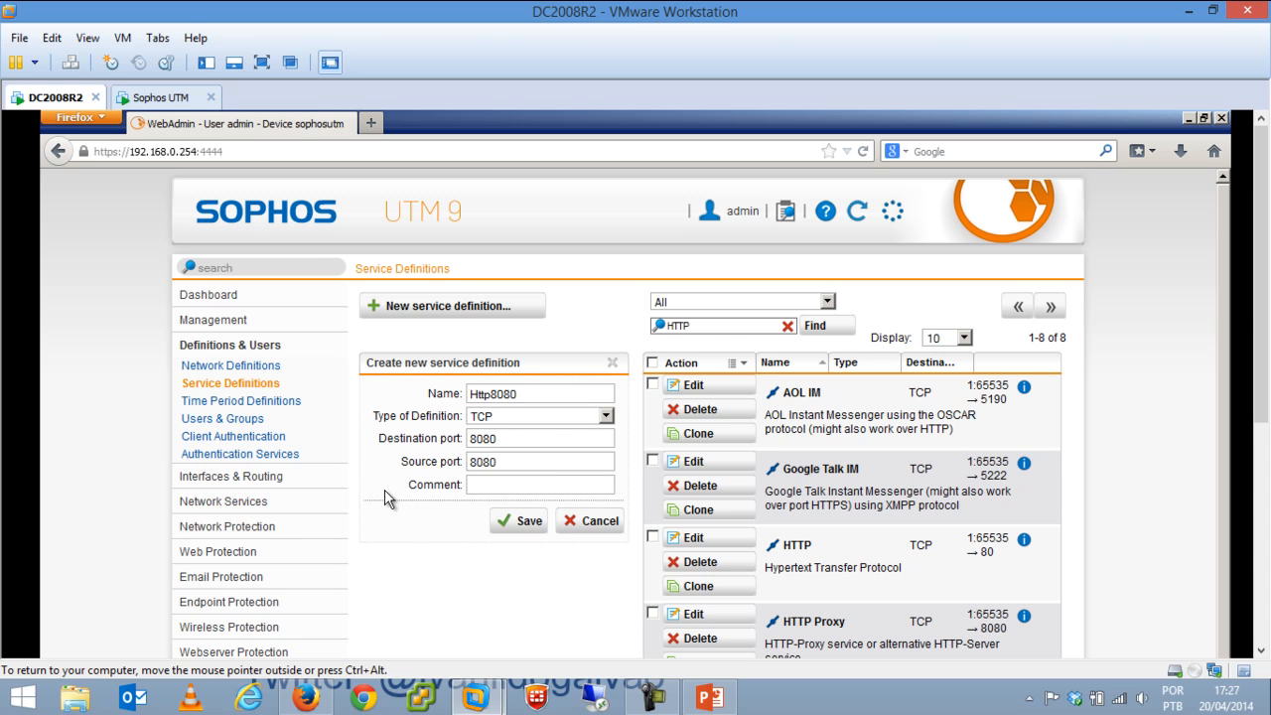
pyautogui.click(520, 524)
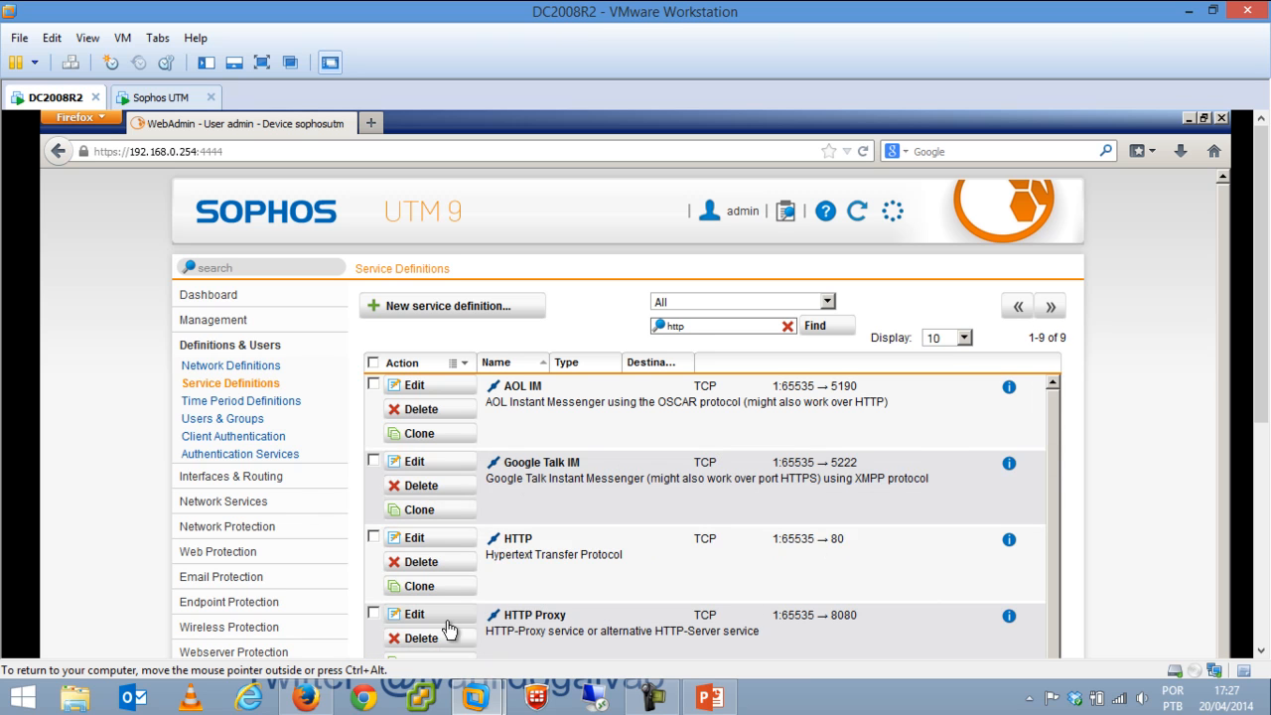
pyautogui.click(227, 406)
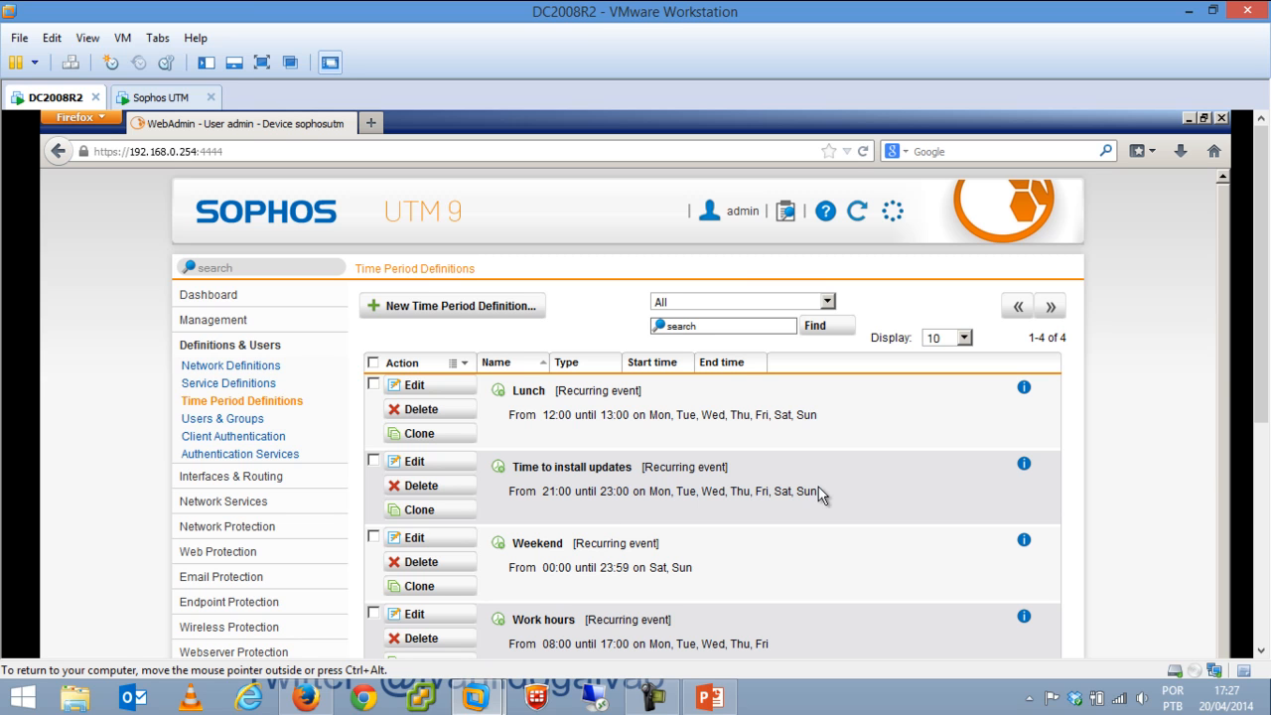
# Scroll through the time periods (Lunch, Weekend, Work hours) and open the Users & Groups list.
pyautogui.moveTo(1263, 303); pyautogui.dragTo(1265, 251)
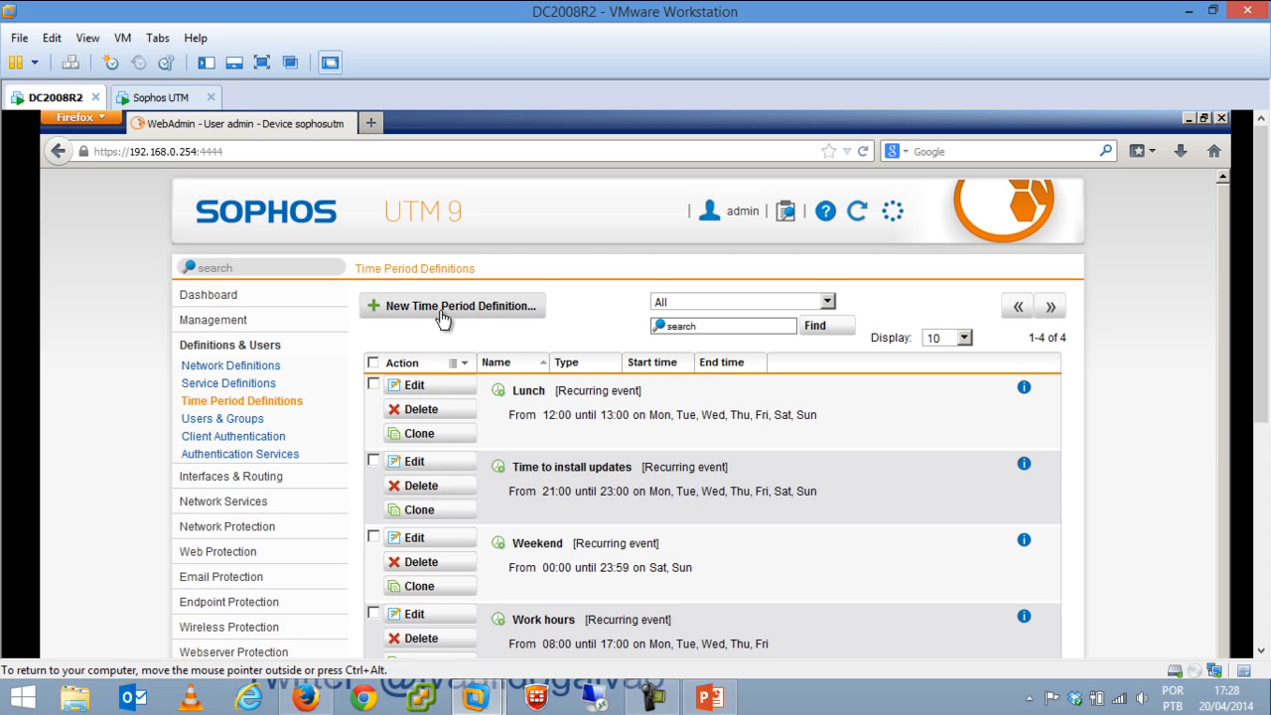
pyautogui.click(247, 421)
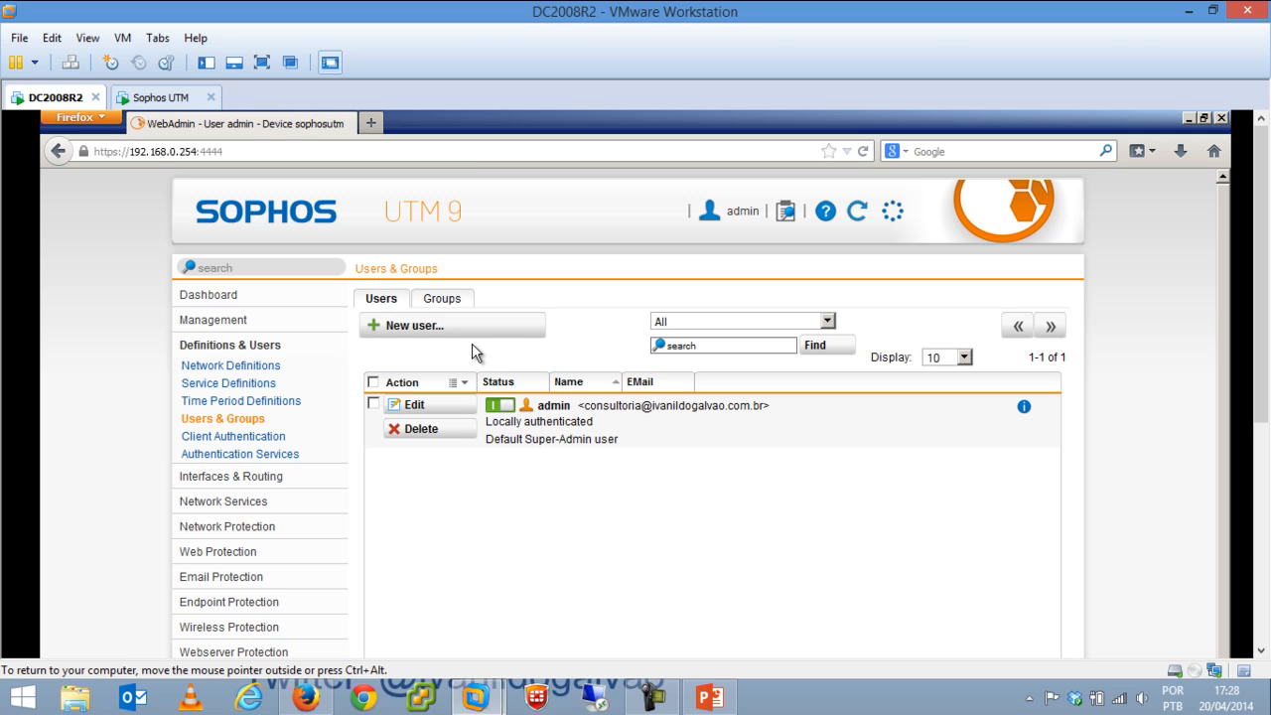
# Preview the new-user form with Local authentication, cancel it, and open Client Authentication.
pyautogui.click(449, 327)
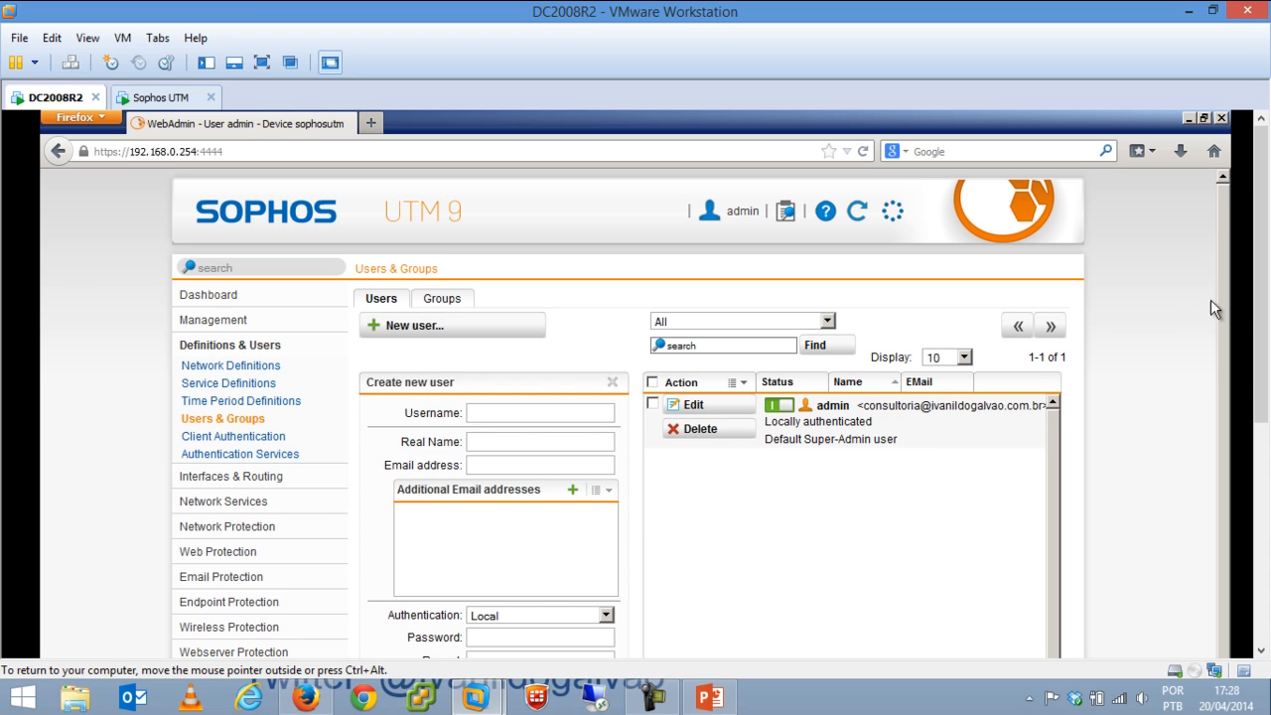
pyautogui.moveTo(1262, 288); pyautogui.dragTo(1263, 377)
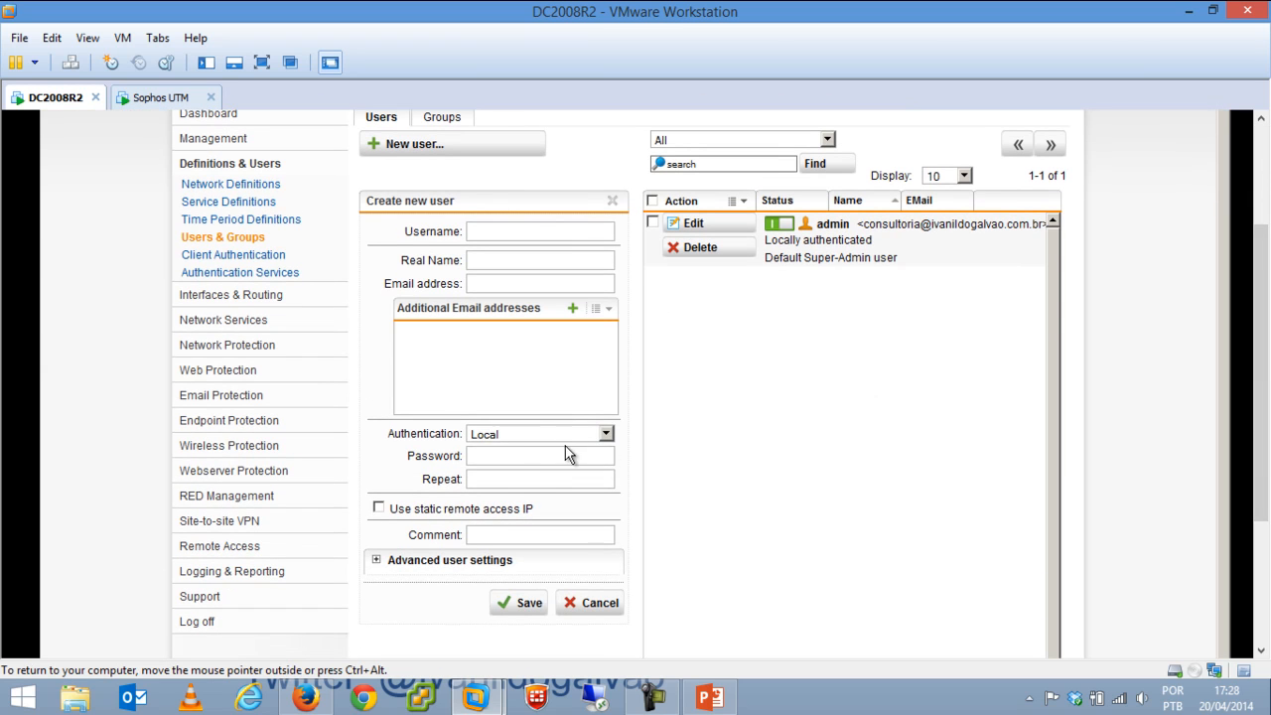
pyautogui.click(561, 437)
pyautogui.click(376, 454)
pyautogui.click(510, 460)
pyautogui.click(602, 602)
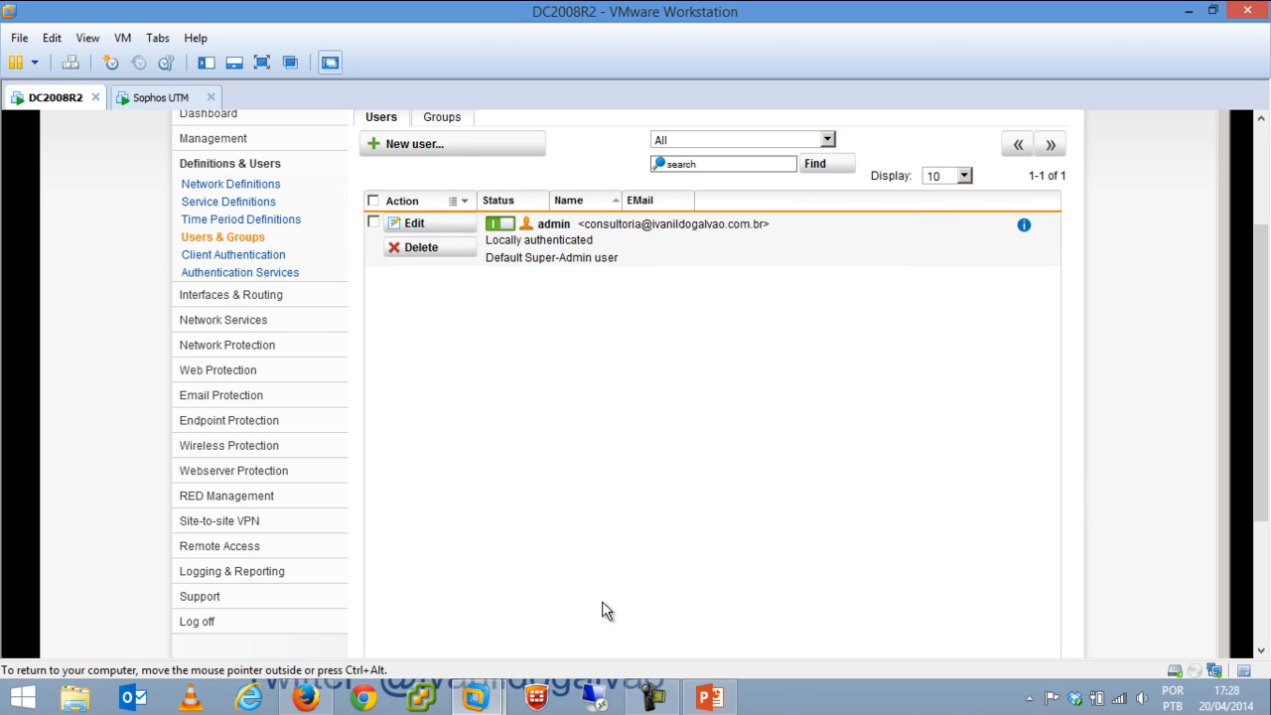
pyautogui.click(1262, 149)
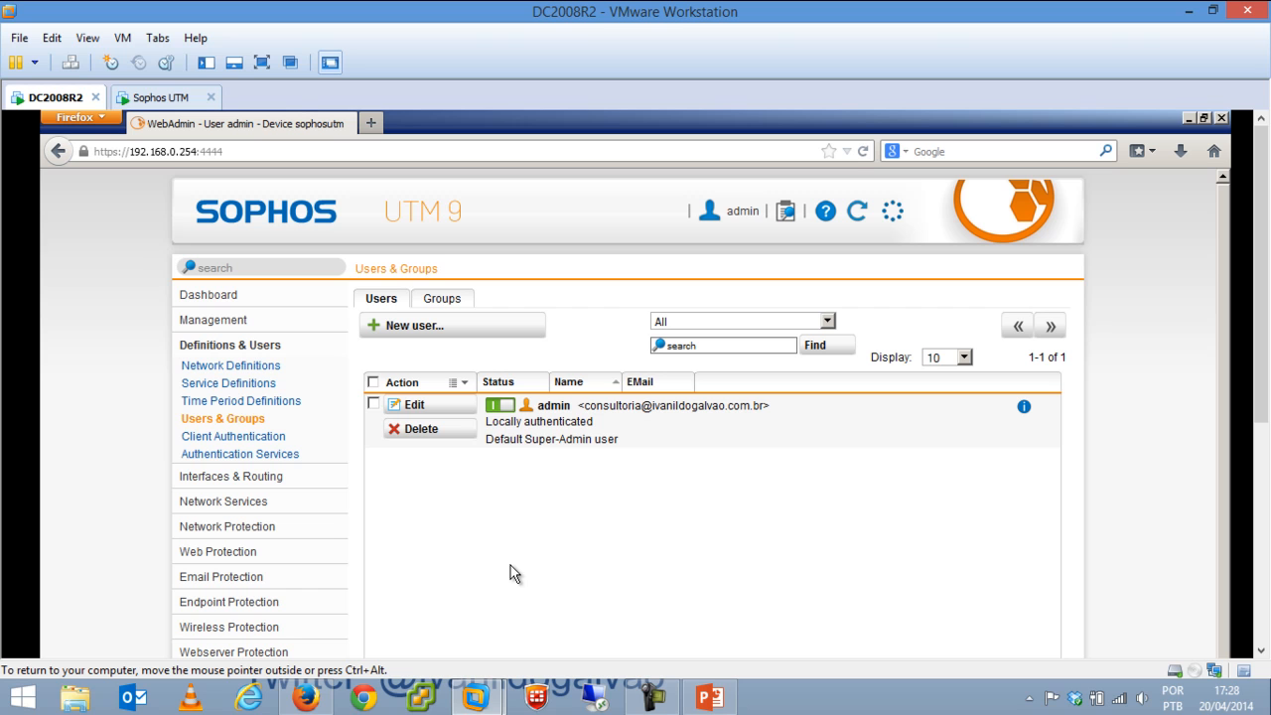
pyautogui.click(243, 436)
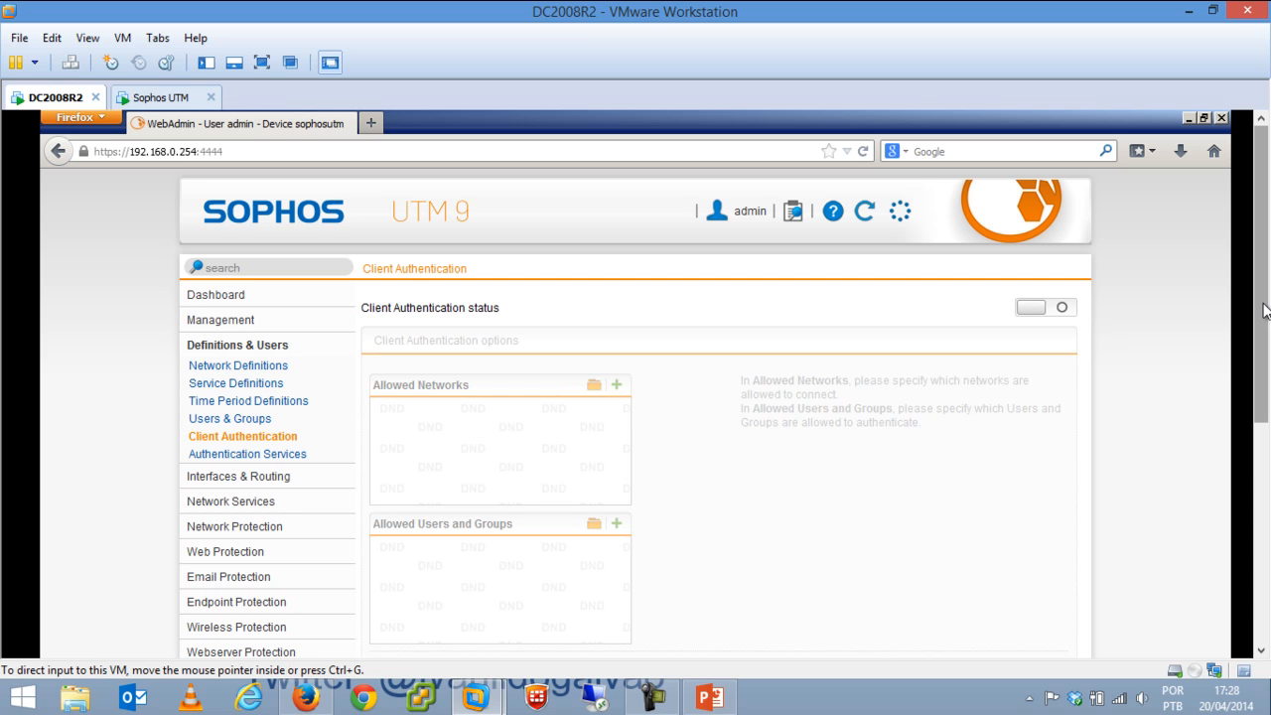
# Scroll through the Client Authentication options, switch it off, and open Authentication Services global settings.
pyautogui.moveTo(1264, 252); pyautogui.dragTo(722, 410)
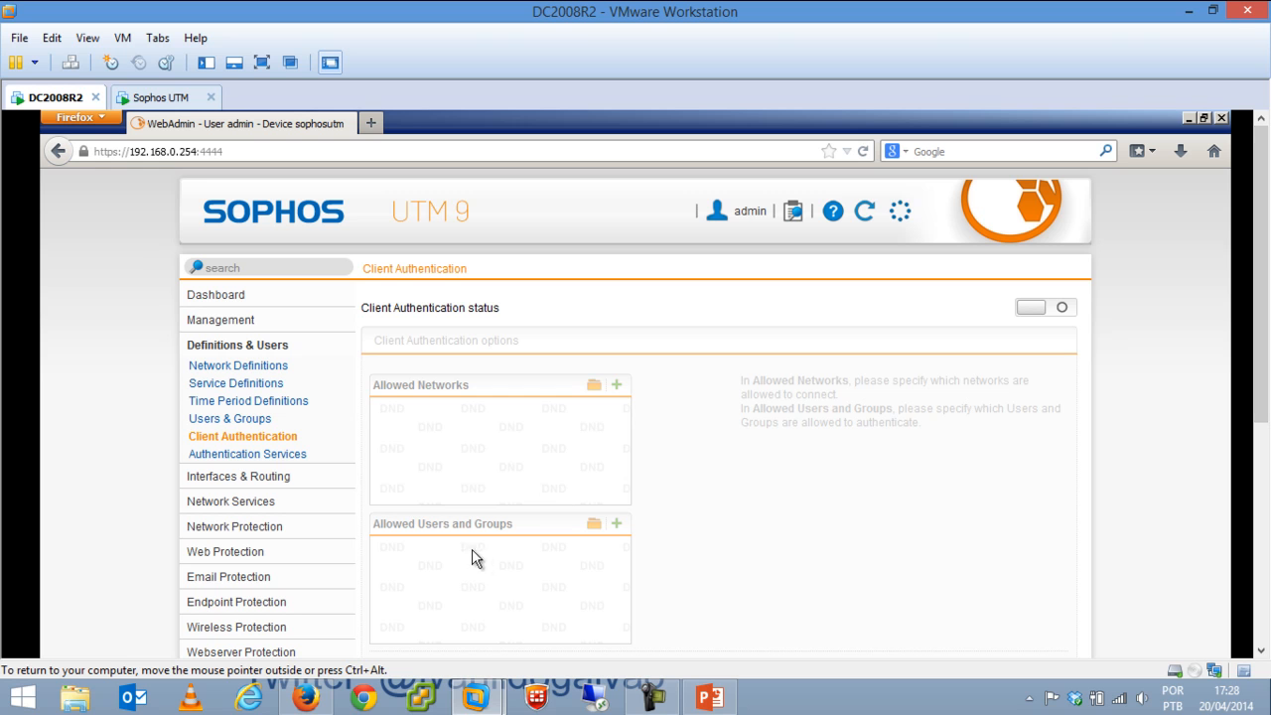
pyautogui.moveTo(1263, 277)
pyautogui.mouseDown()
pyautogui.moveTo(1262, 445)
pyautogui.moveTo(1265, 281)
pyautogui.mouseUp()
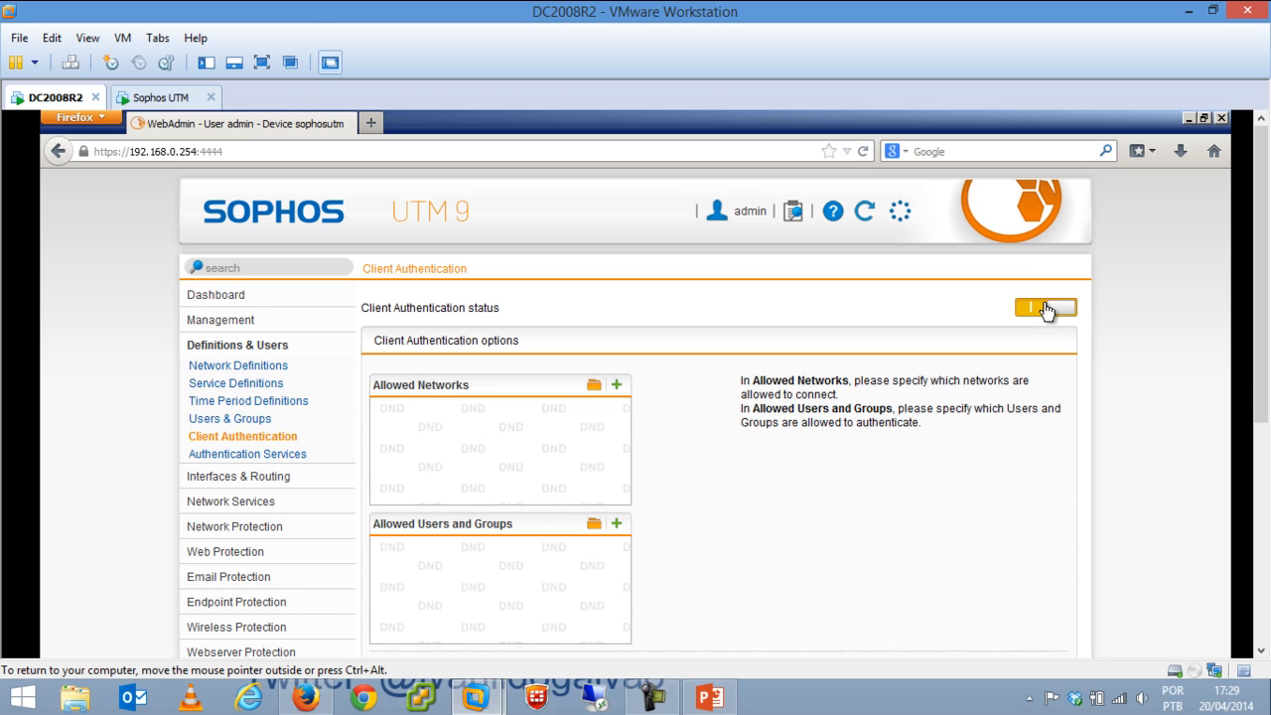
pyautogui.moveTo(1254, 417); pyautogui.dragTo(1251, 460)
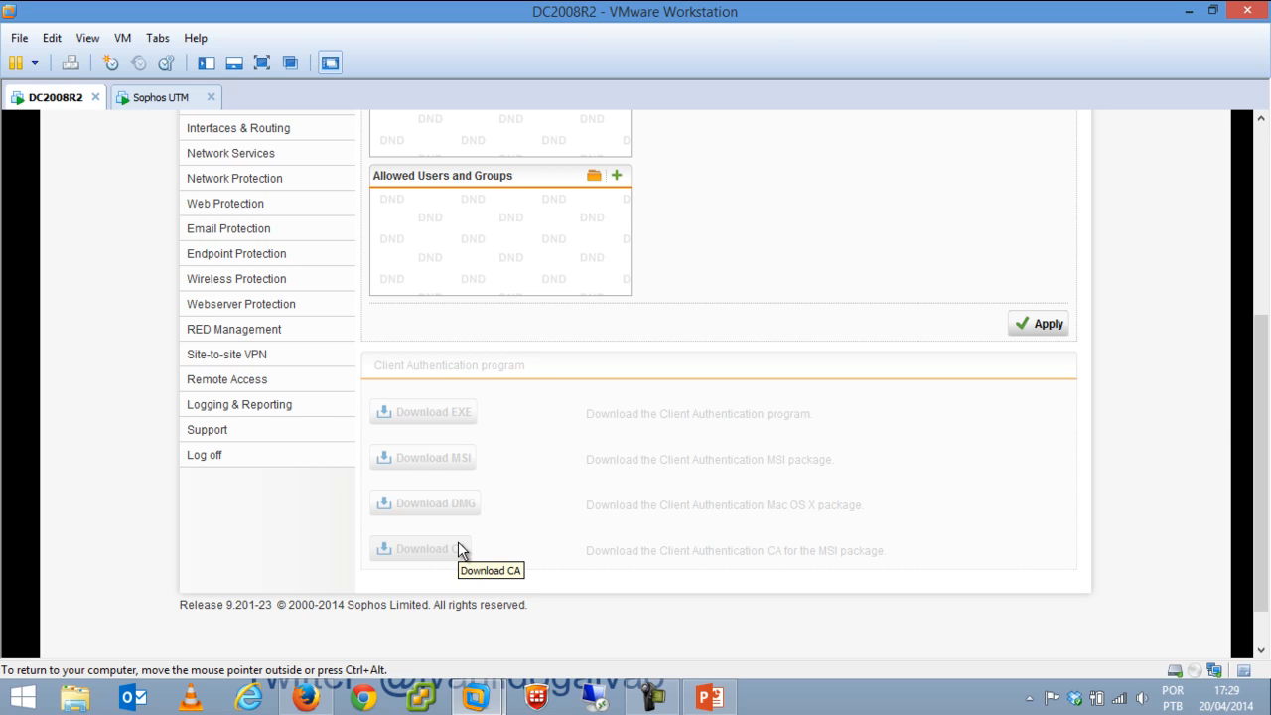
pyautogui.moveTo(1262, 452); pyautogui.dragTo(1263, 257)
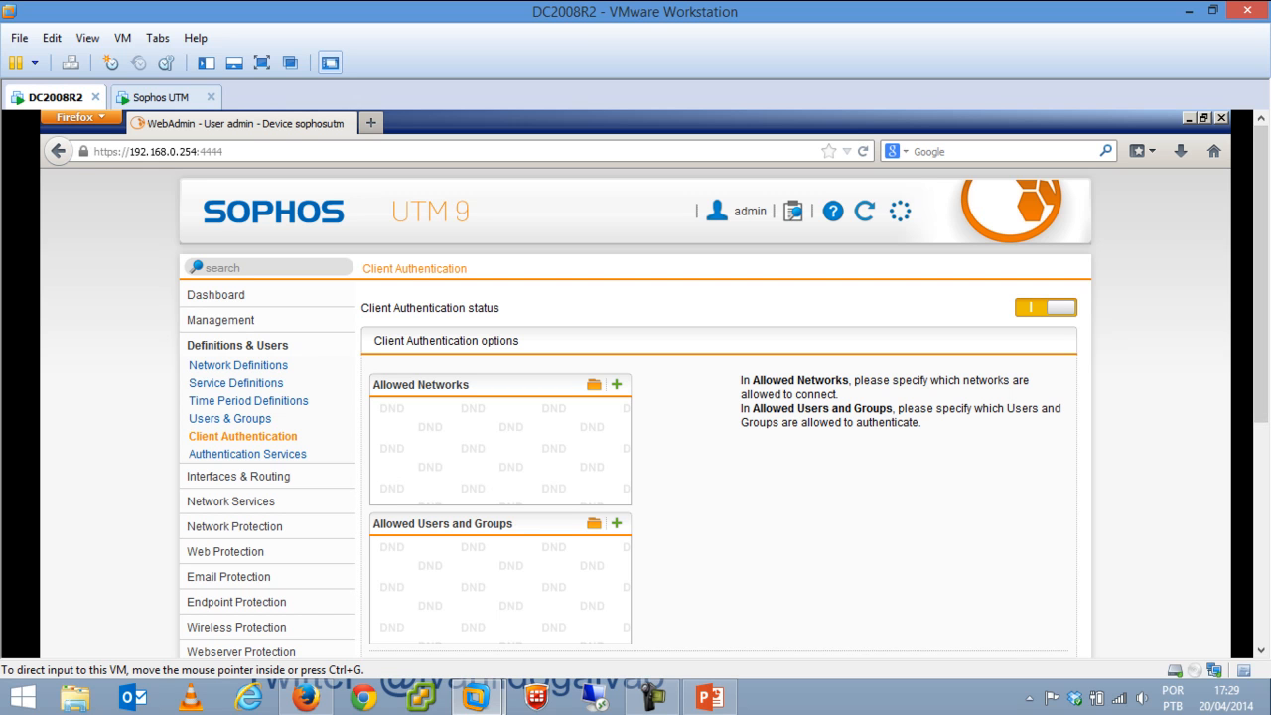
pyautogui.moveTo(1263, 257); pyautogui.dragTo(1259, 454)
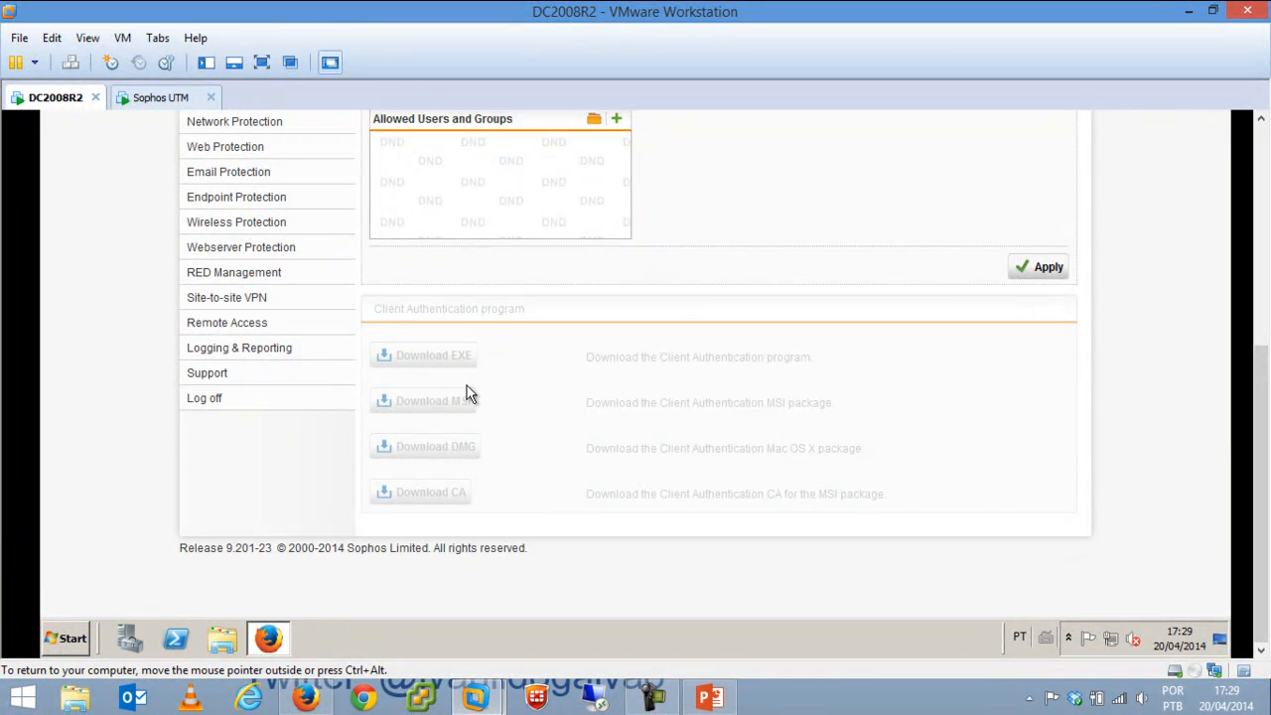
pyautogui.scroll(5, 792, 297)
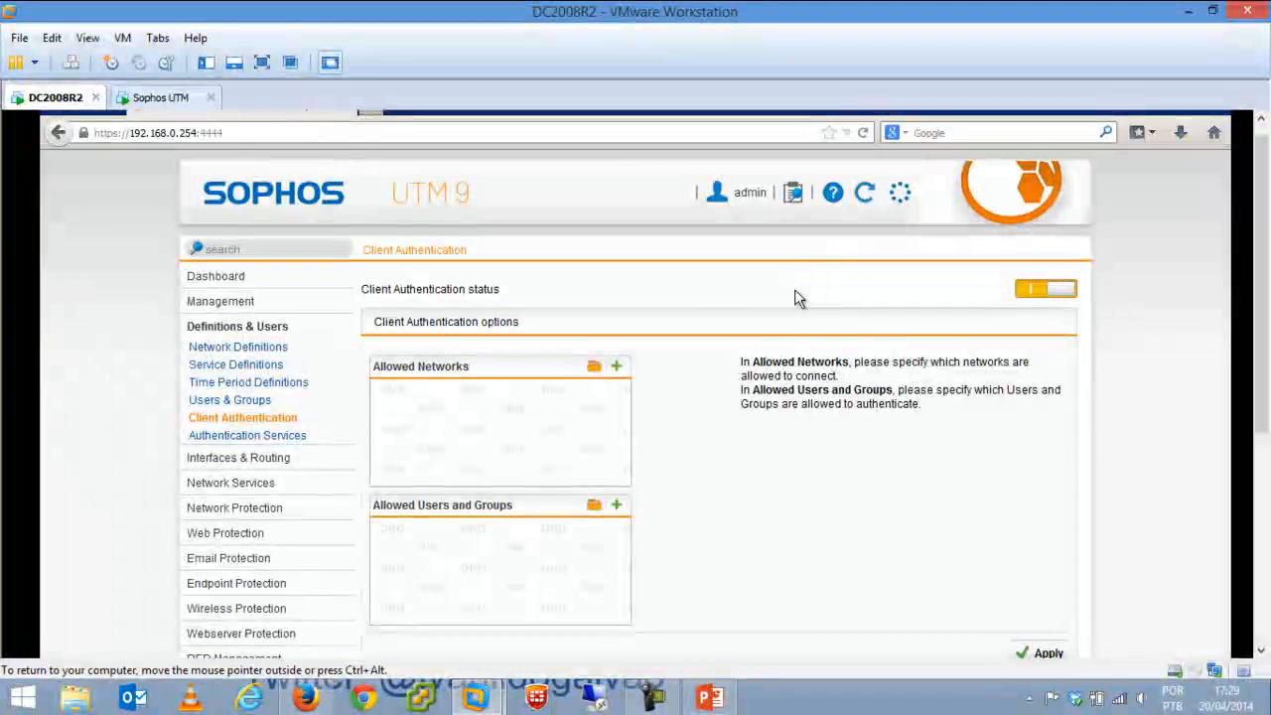
pyautogui.click(1033, 291)
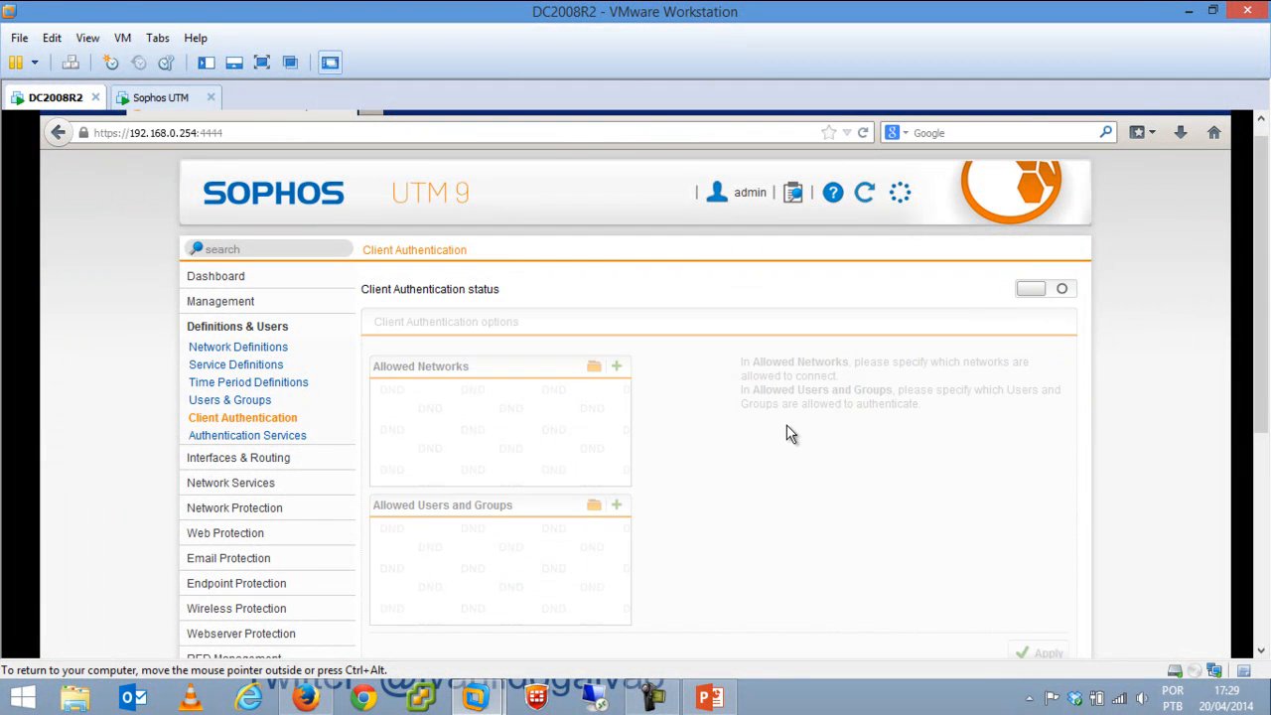
pyautogui.click(281, 437)
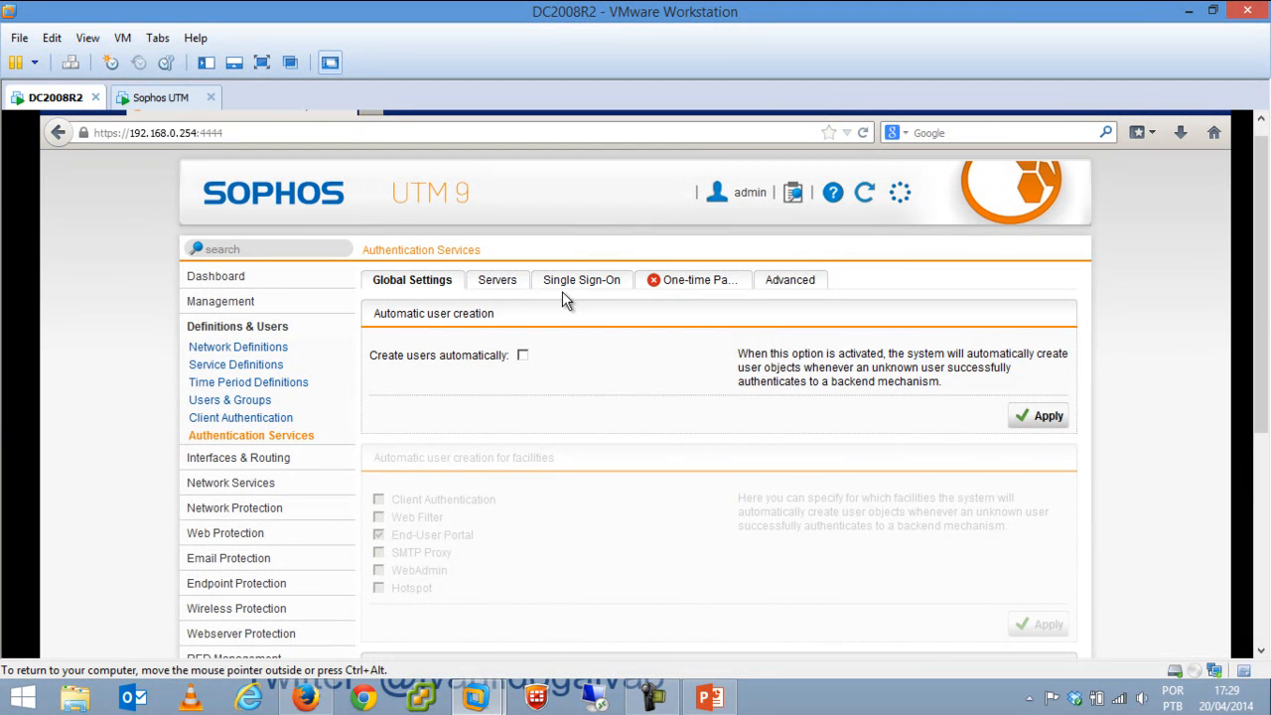
pyautogui.click(494, 282)
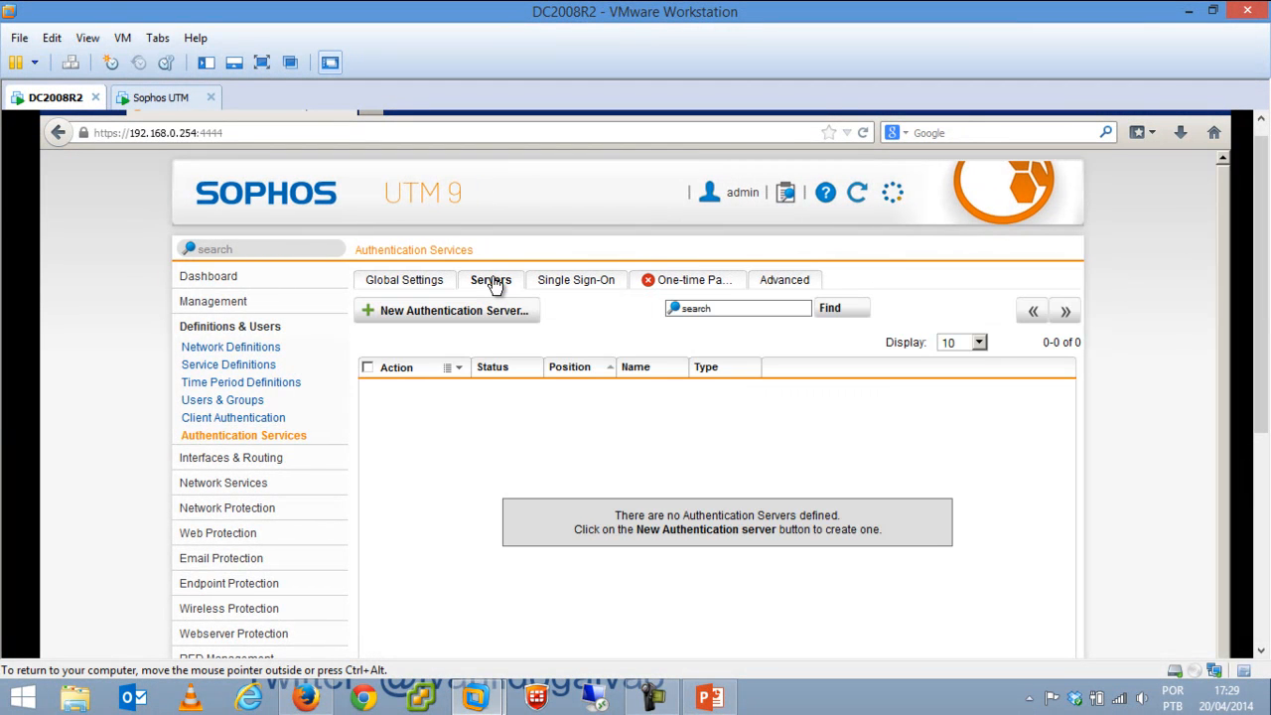
pyautogui.click(488, 311)
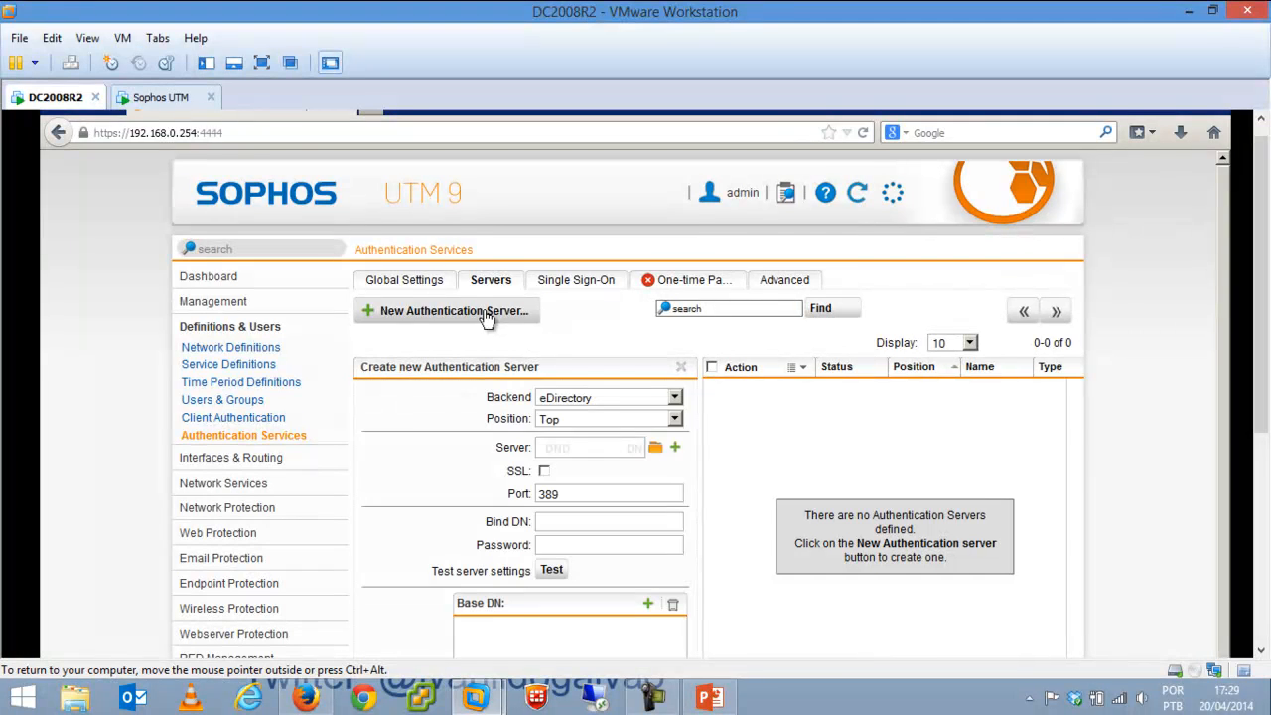
pyautogui.click(577, 394)
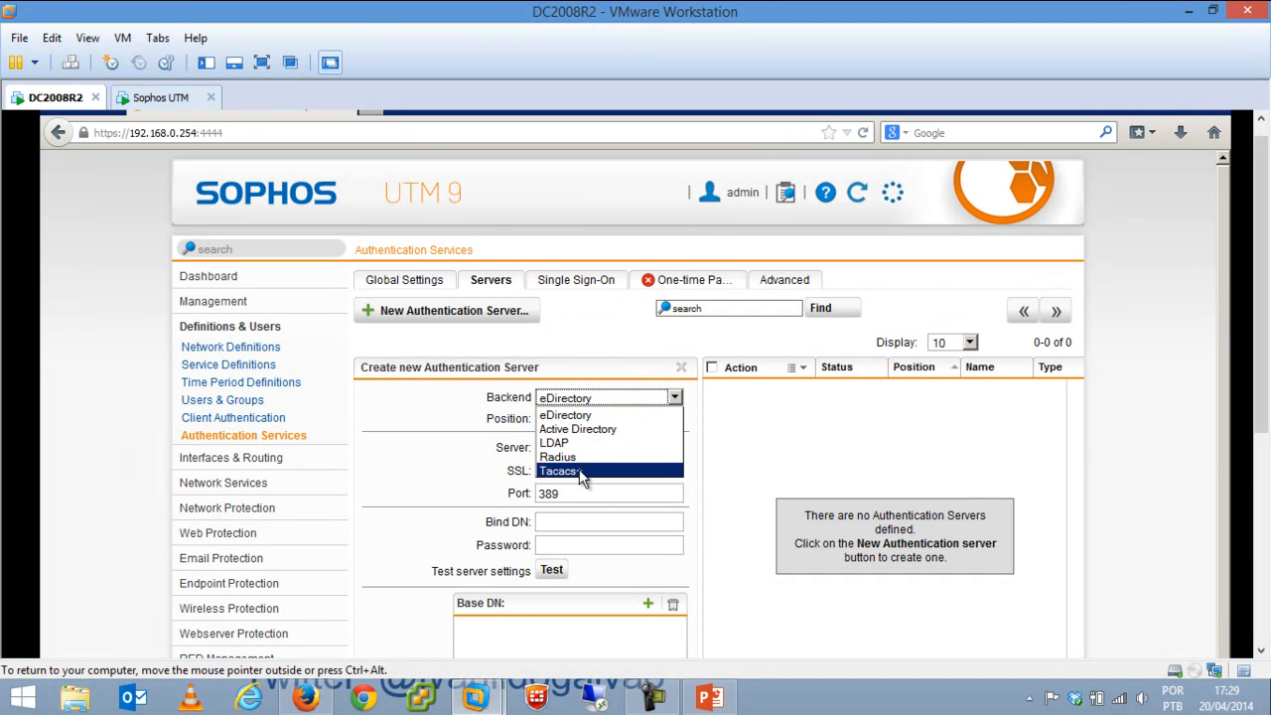
pyautogui.click(421, 448)
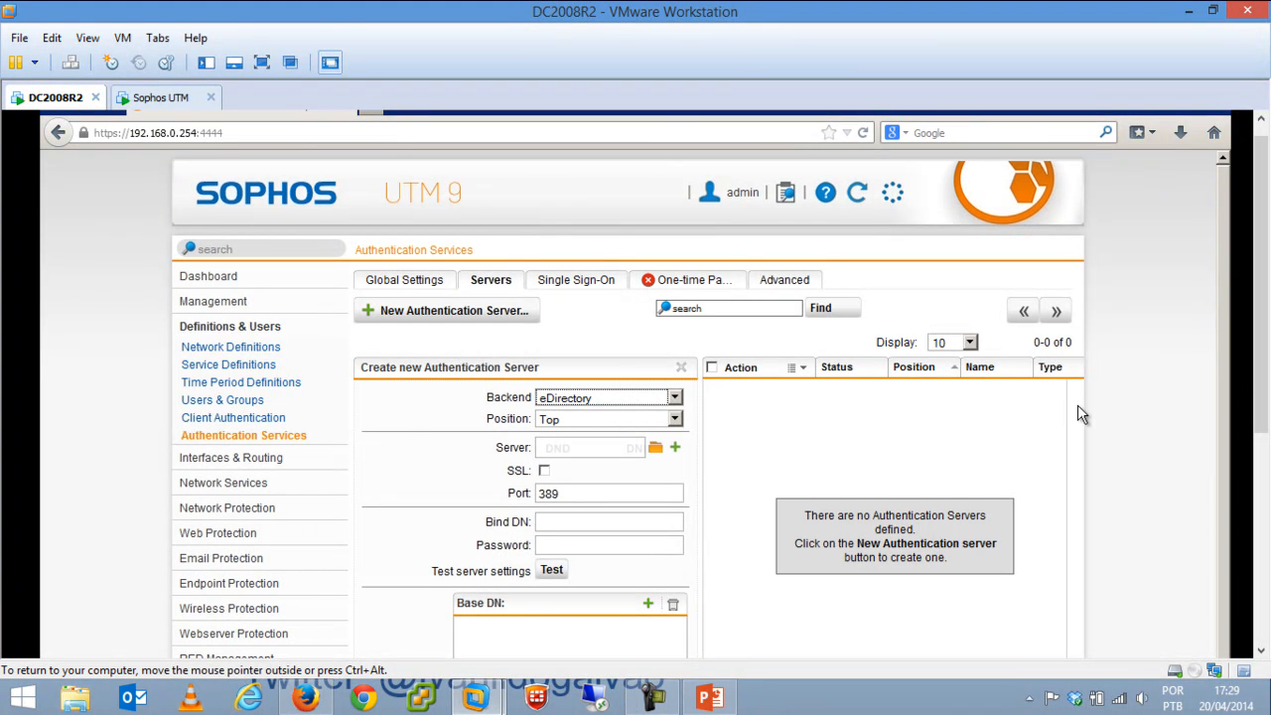
pyautogui.scroll(-5, 750, 554)
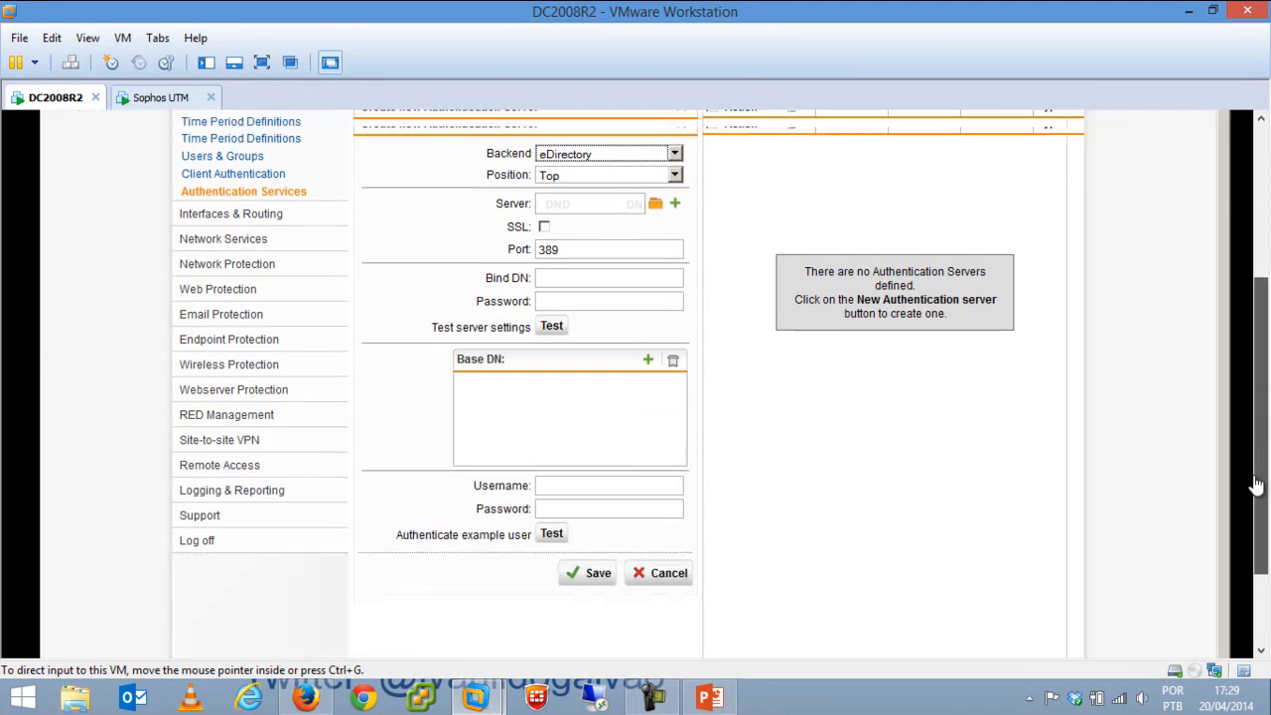
pyautogui.click(656, 552)
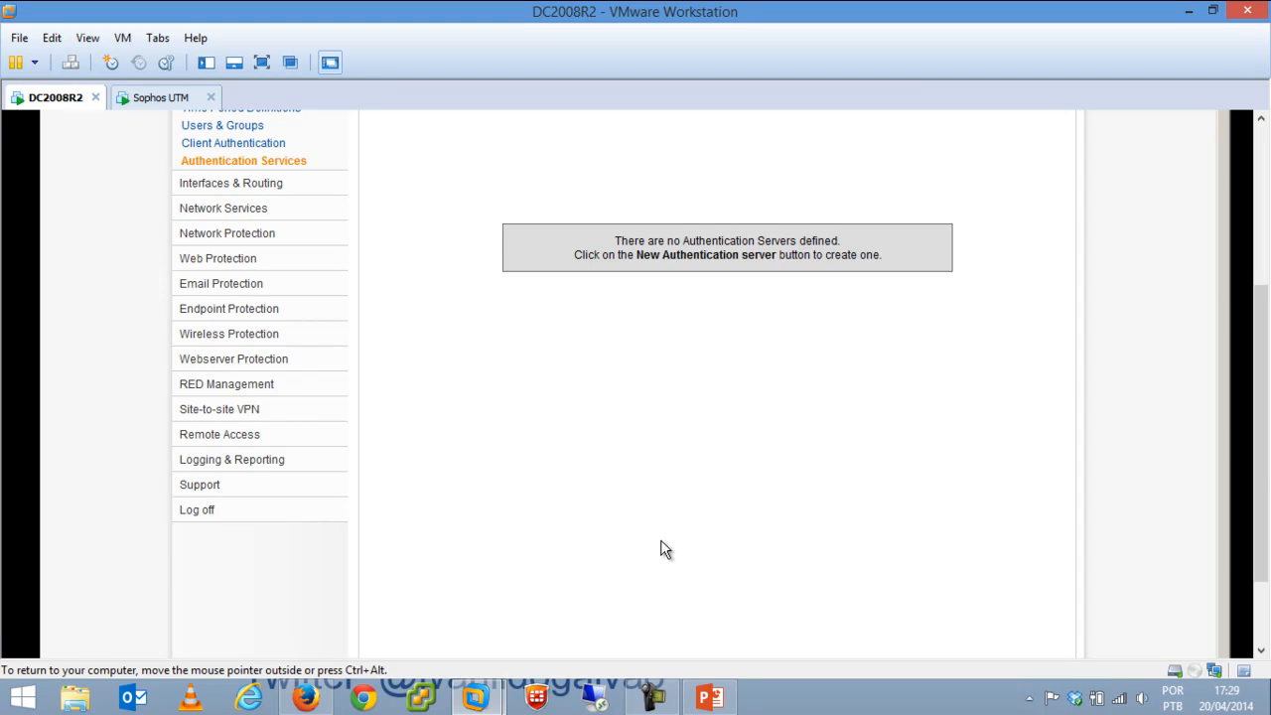
pyautogui.scroll(5, 1263, 482)
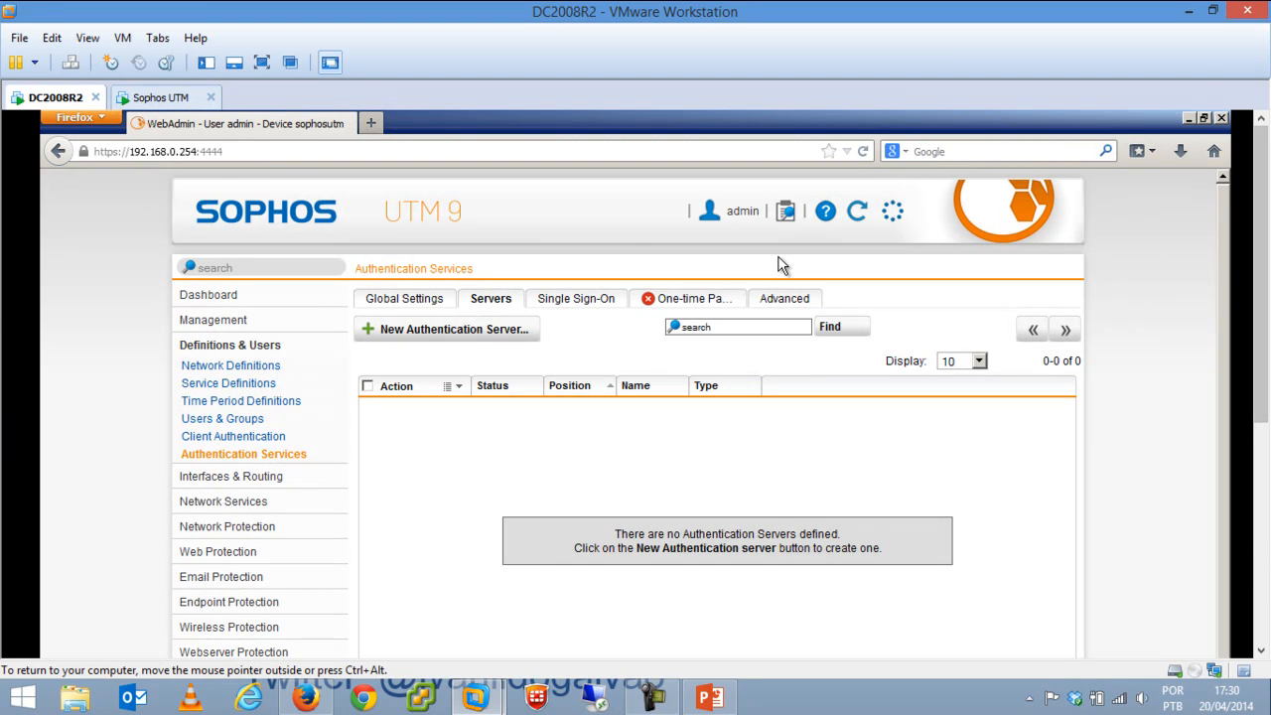
pyautogui.click(575, 301)
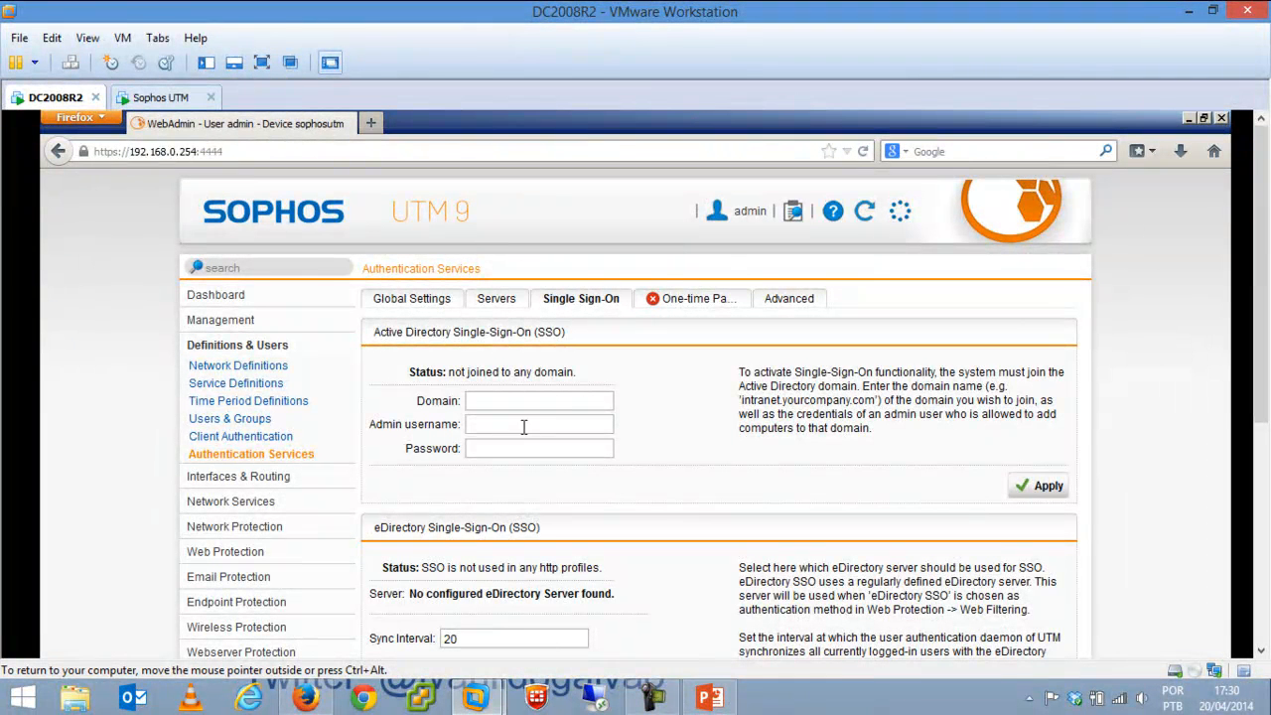
pyautogui.click(524, 424)
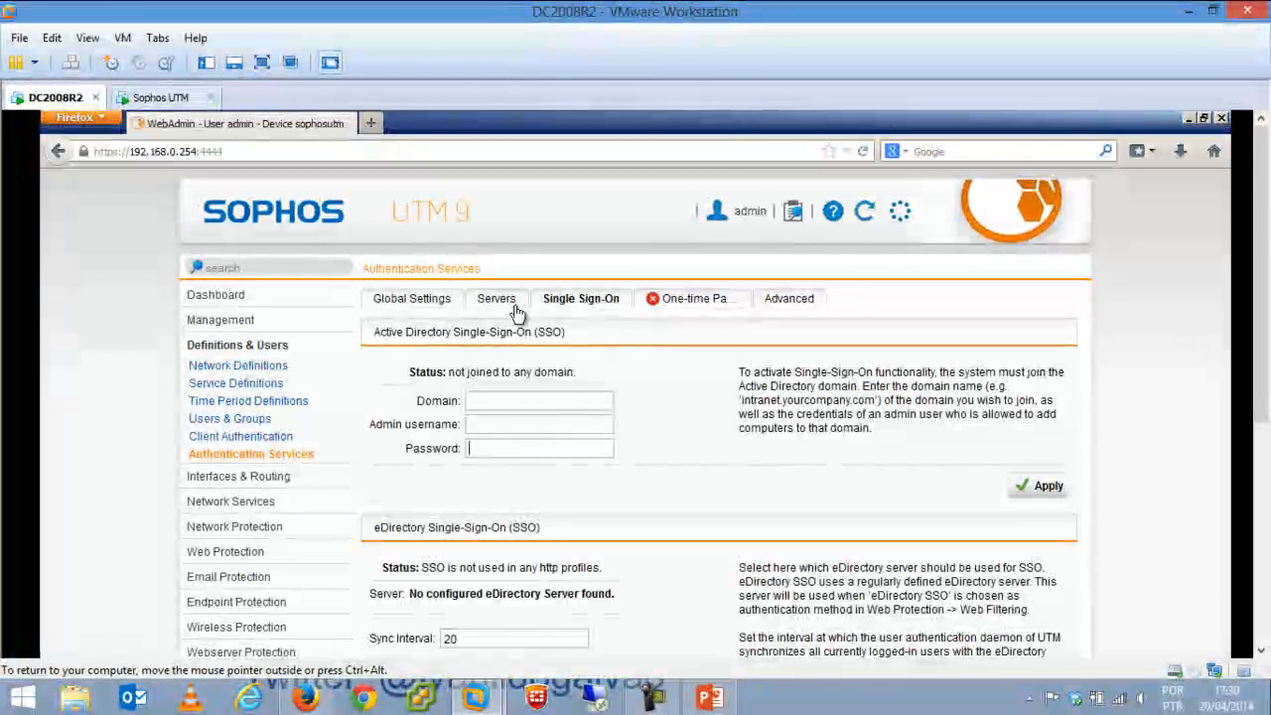
pyautogui.click(499, 300)
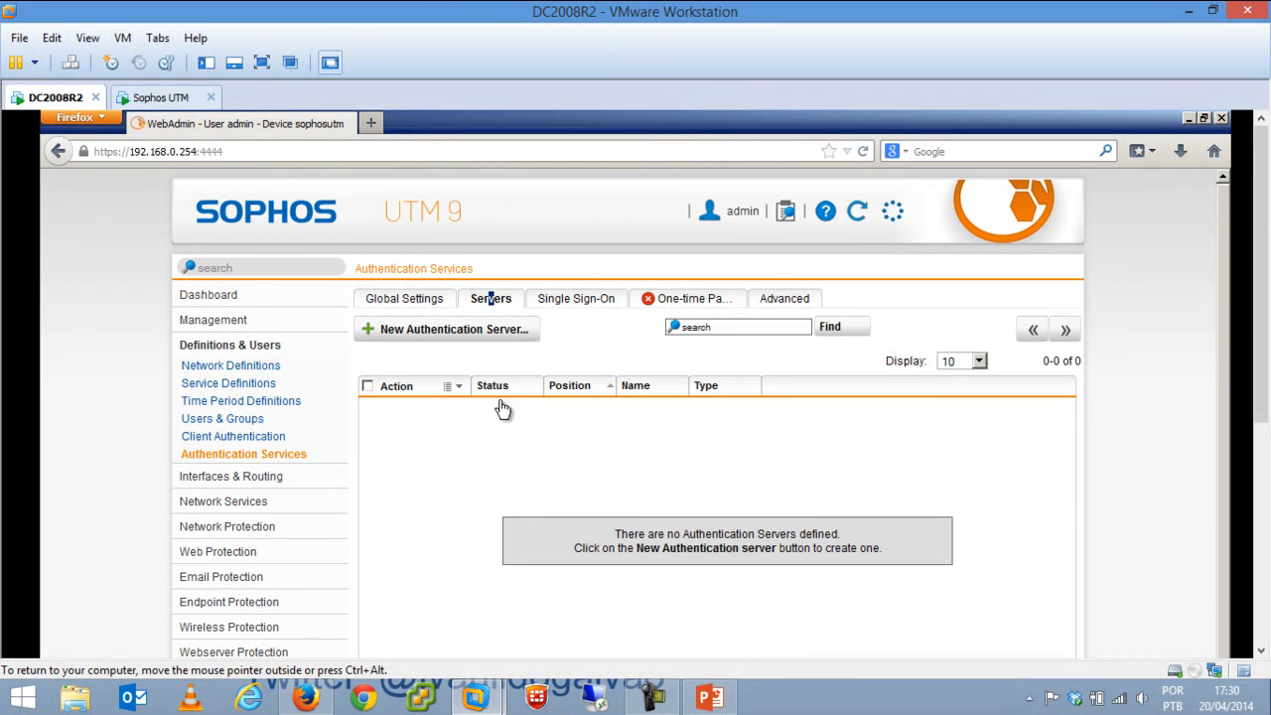
pyautogui.click(613, 300)
pyautogui.click(497, 300)
pyautogui.click(429, 306)
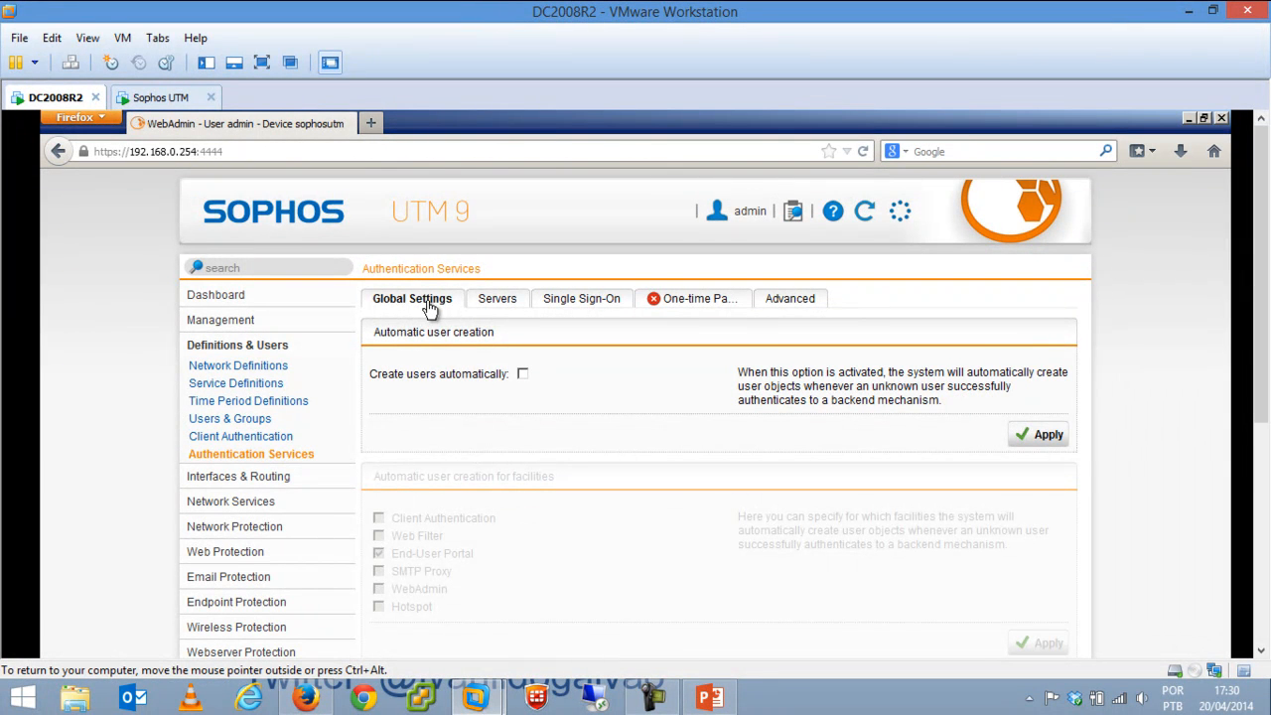
# Open Interfaces & Routing > Interfaces and start a new interface, checking its hardware choices.
pyautogui.click(245, 481)
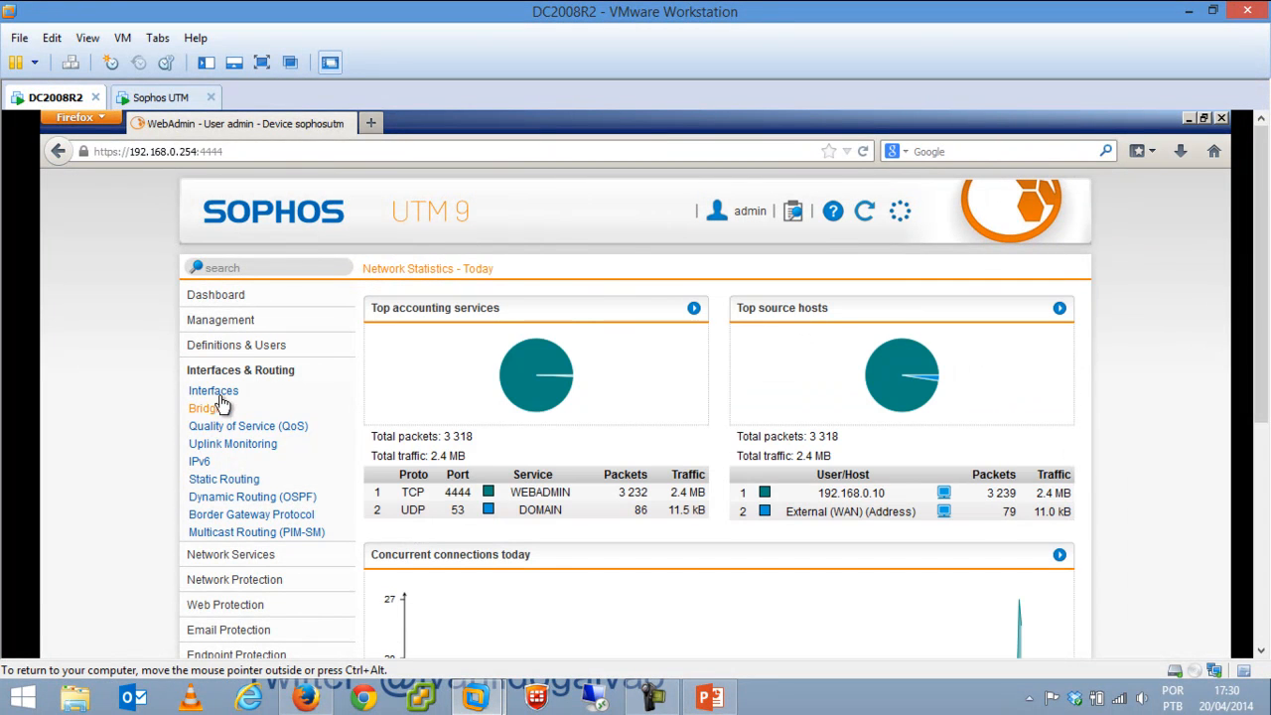
pyautogui.click(216, 397)
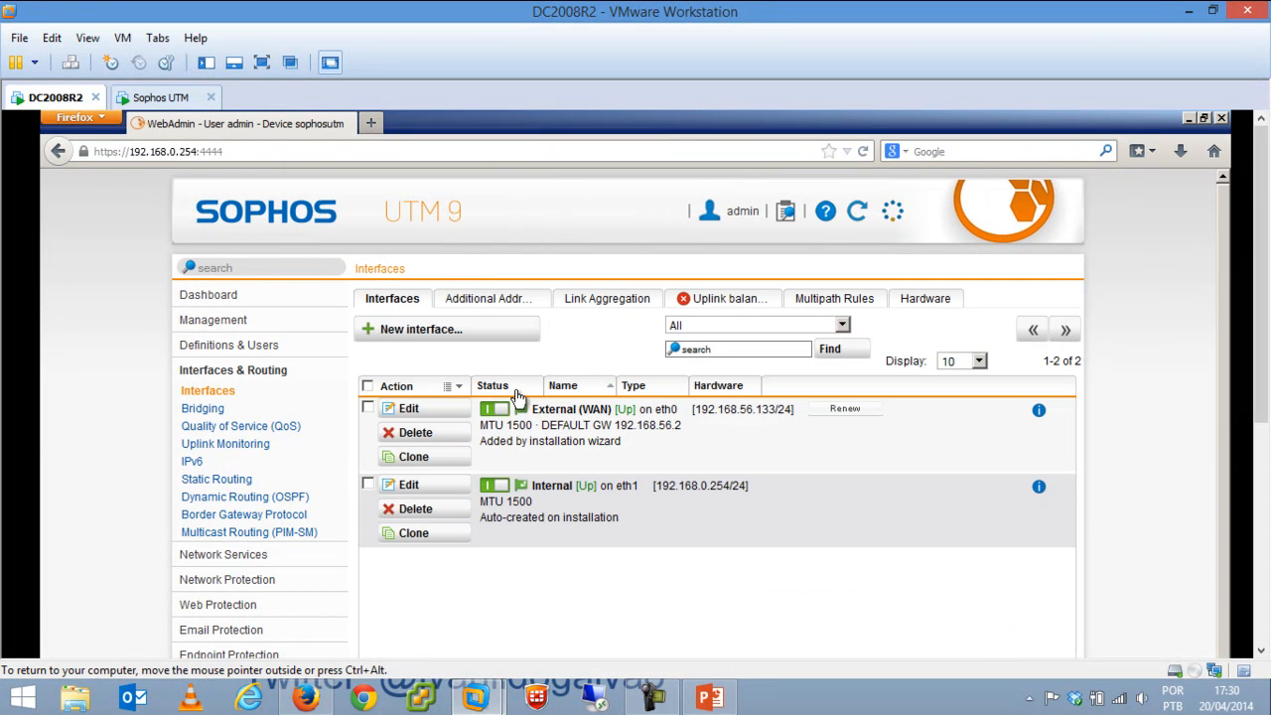
pyautogui.click(495, 336)
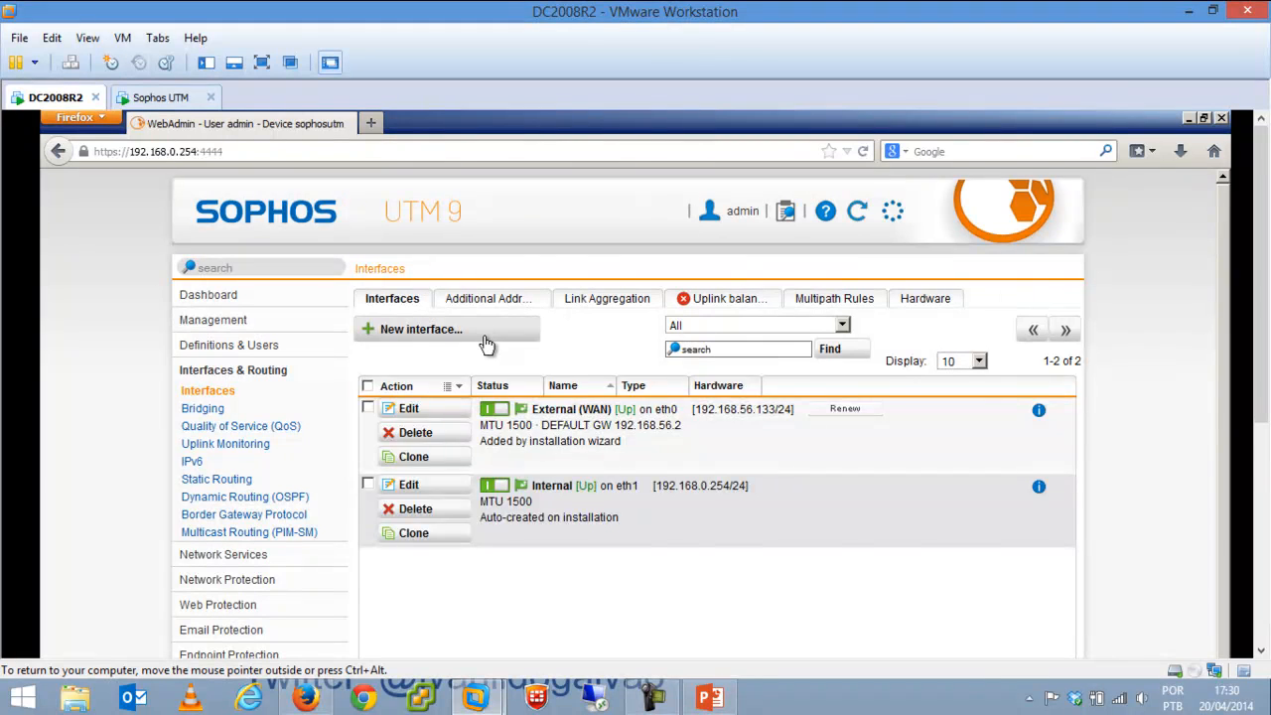
pyautogui.click(582, 446)
pyautogui.click(470, 464)
pyautogui.click(544, 469)
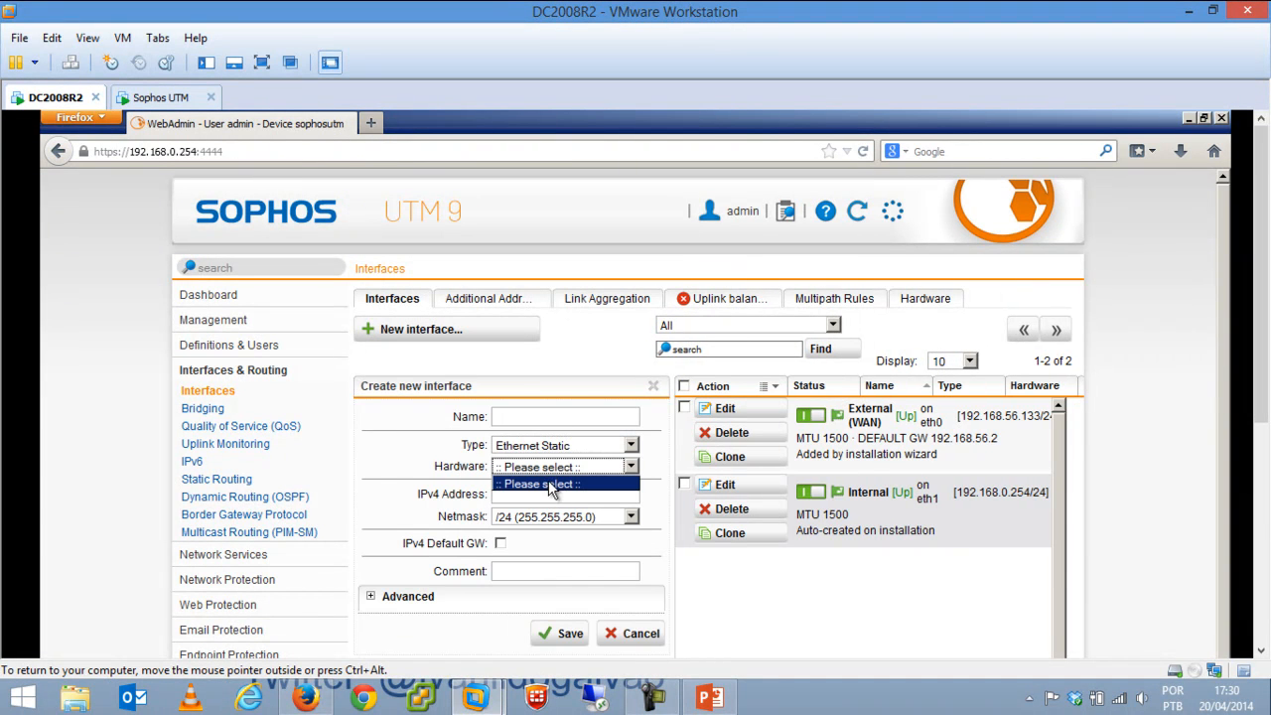
pyautogui.click(433, 458)
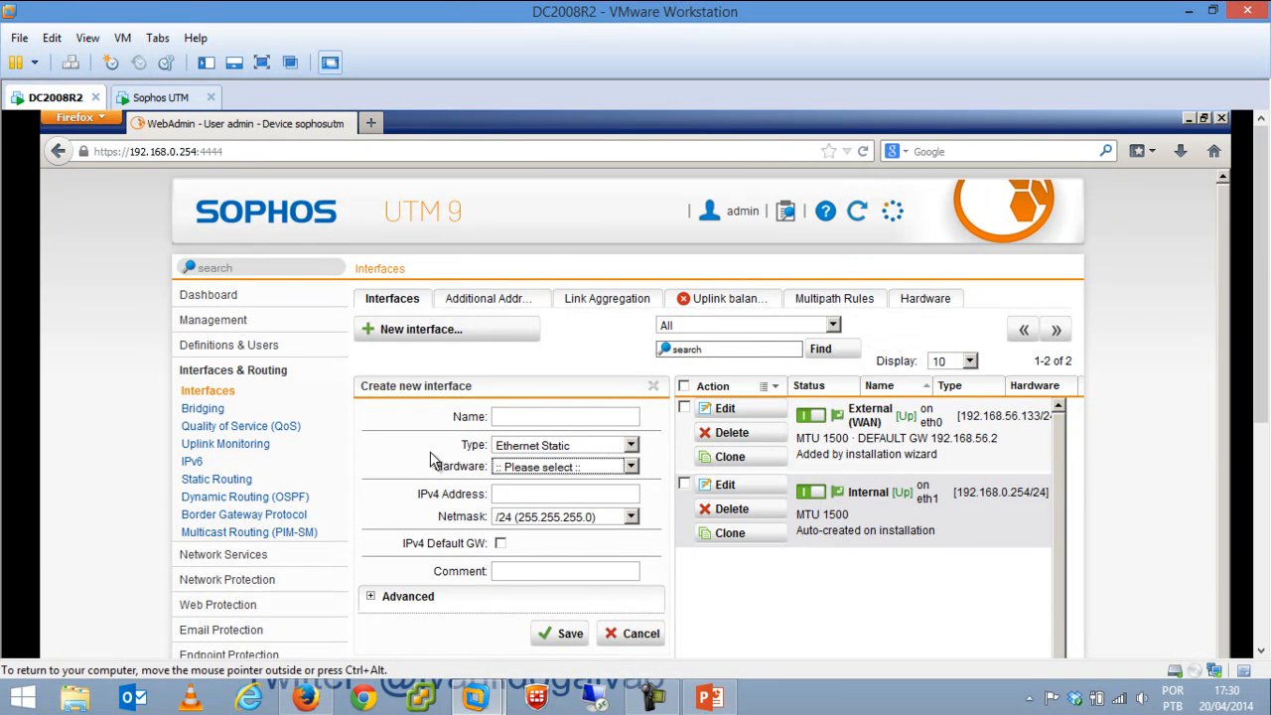
# Draft a DMZ interface of type Ethernet VLAN with VLAN tag 10, then cancel it.
pyautogui.click(541, 416)
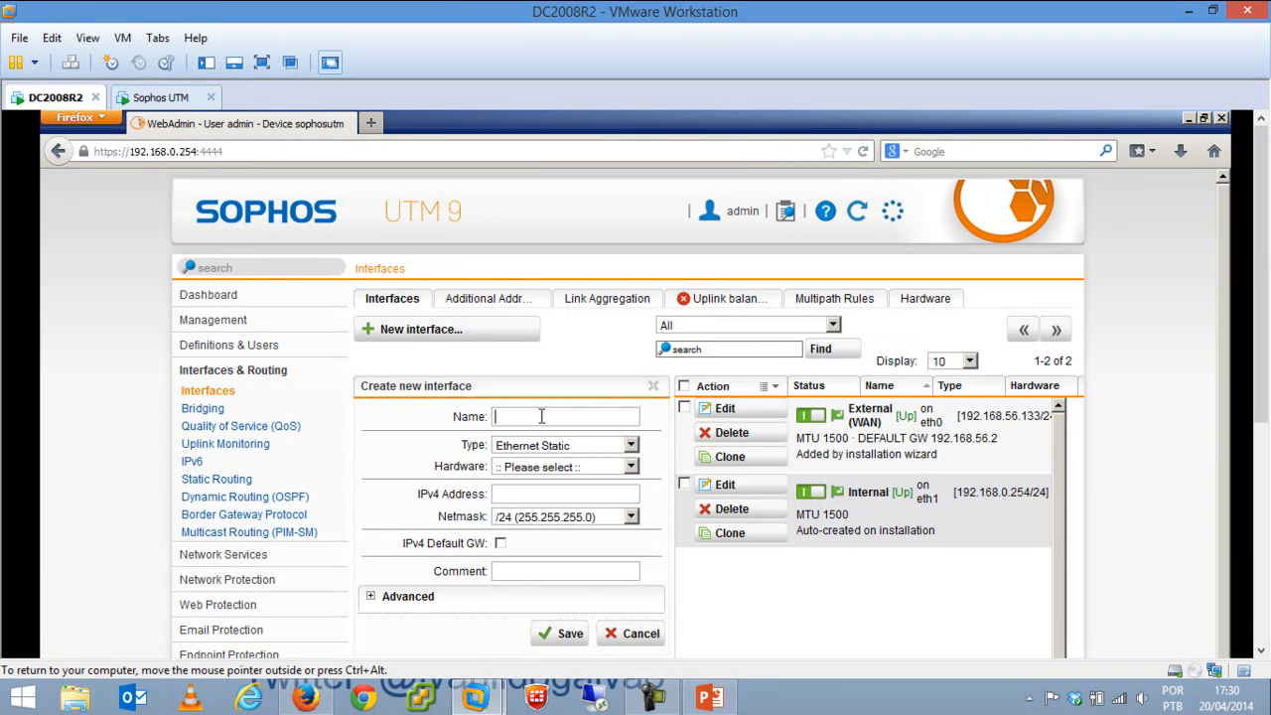
pyautogui.write('DMZ')
pyautogui.click(541, 446)
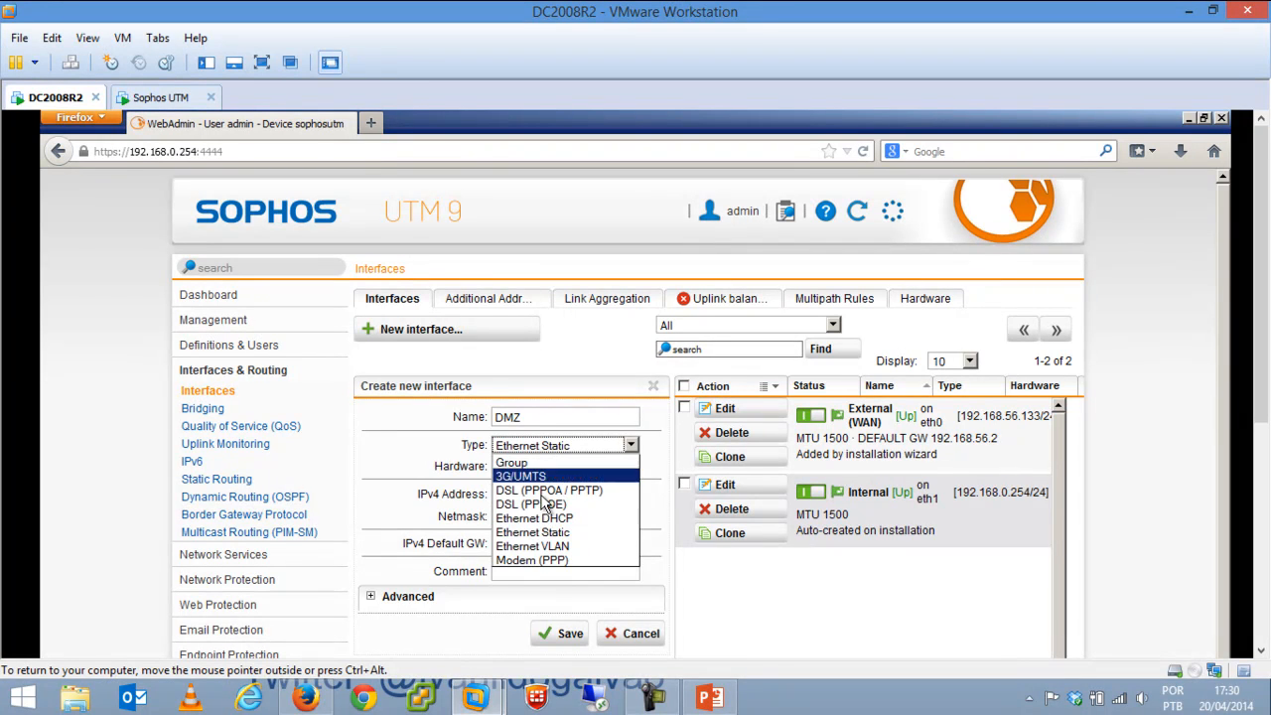
pyautogui.click(550, 546)
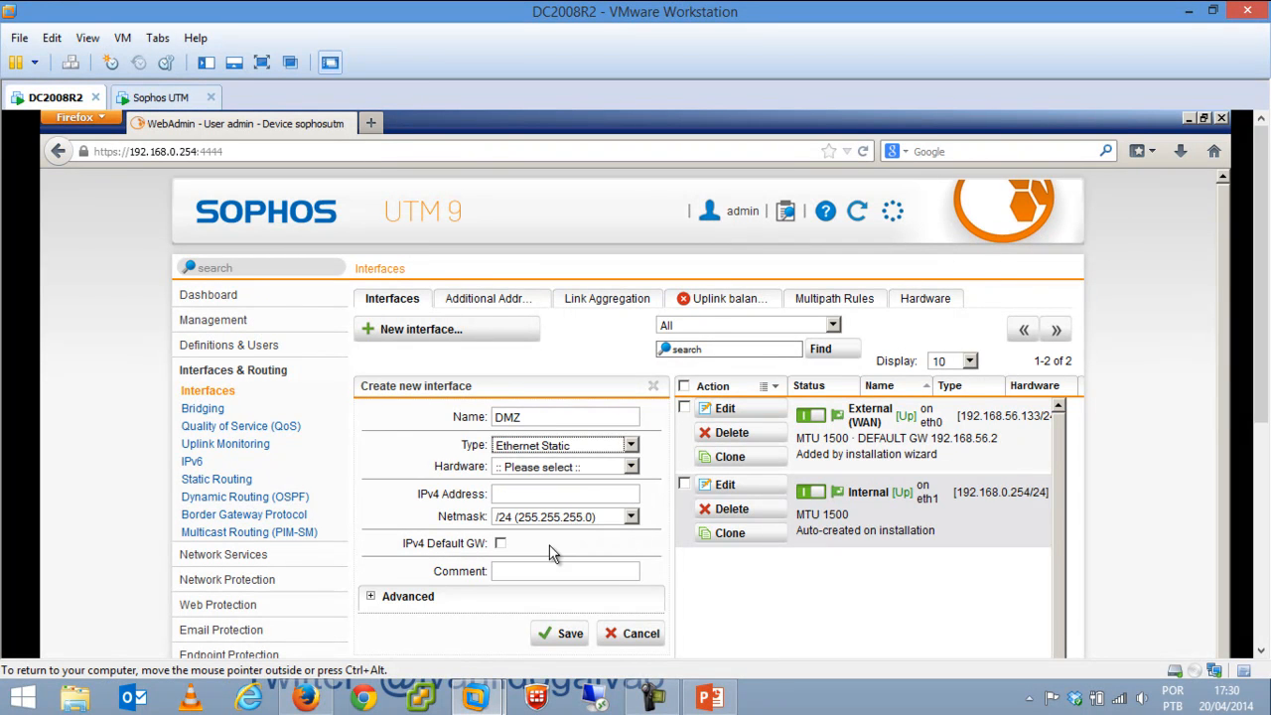
pyautogui.click(554, 466)
pyautogui.click(433, 485)
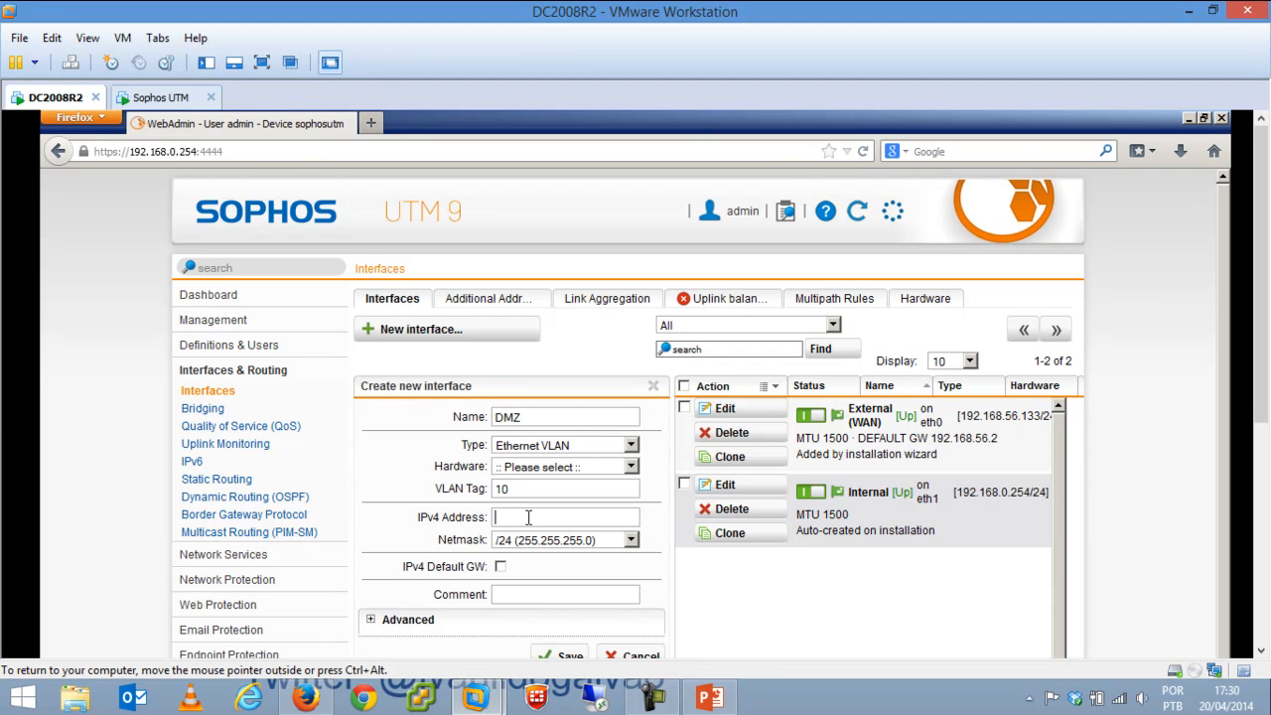
pyautogui.moveTo(534, 415); pyautogui.dragTo(488, 421)
pyautogui.click(620, 652)
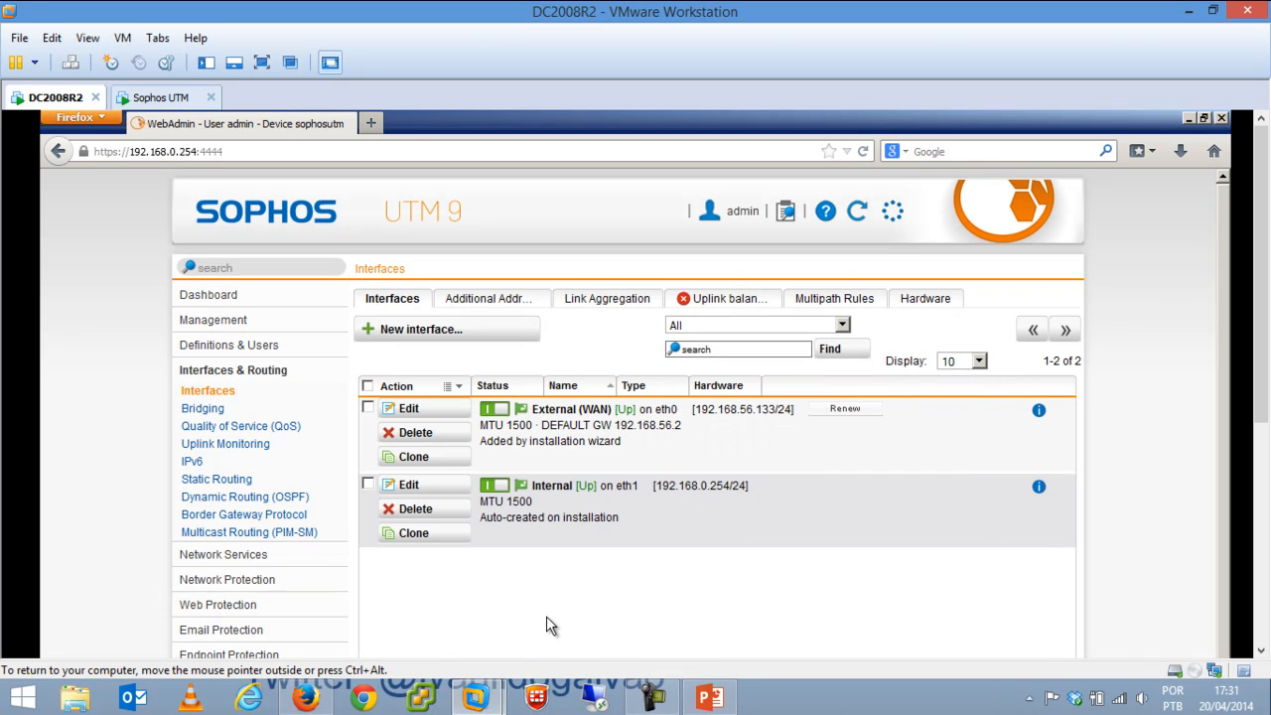
# Save additional address Eth1.1 on Internal with 10.5.1.1, commented Segunda Lan.
pyautogui.click(481, 302)
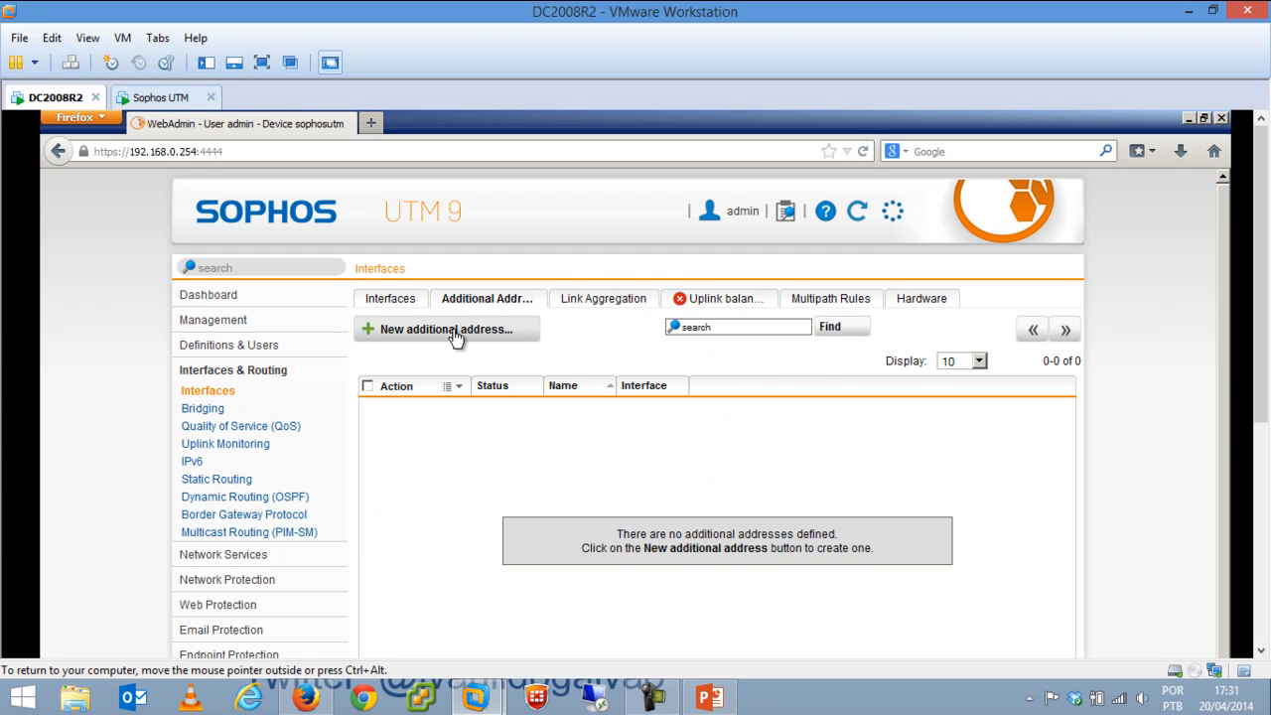
pyautogui.click(450, 331)
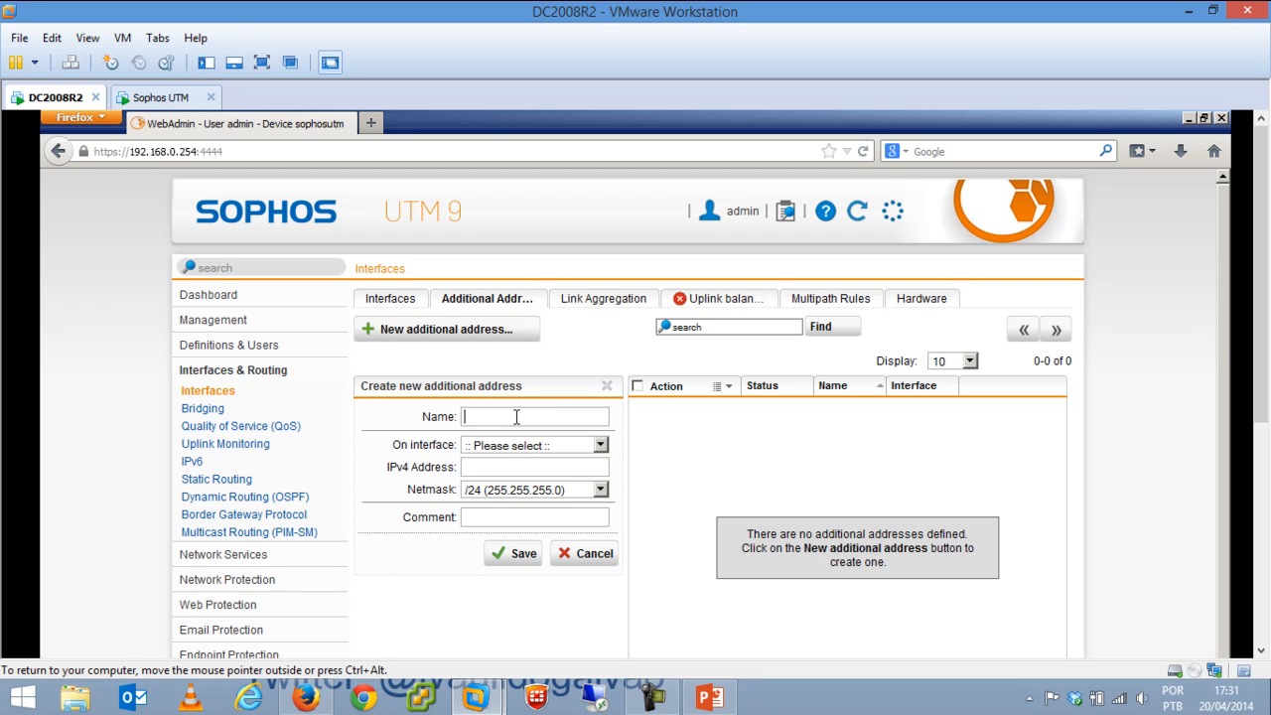
pyautogui.write('E')
pyautogui.click(541, 446)
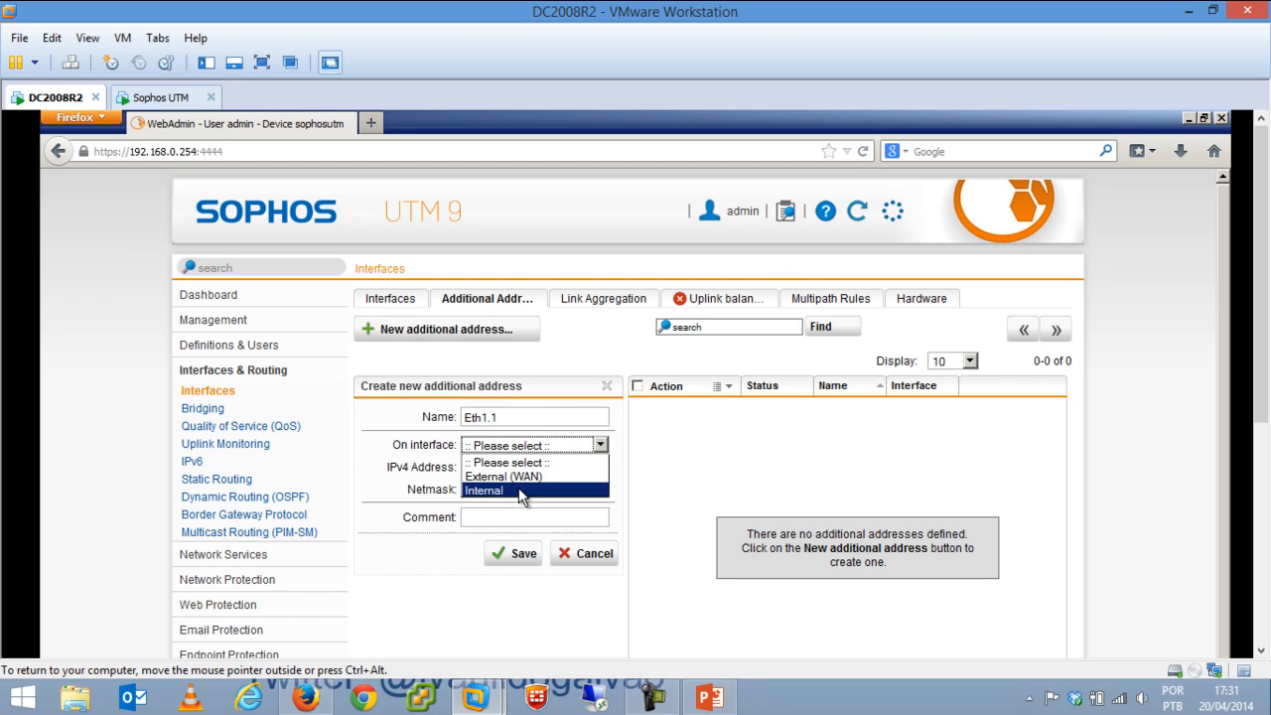
pyautogui.click(519, 488)
pyautogui.click(515, 467)
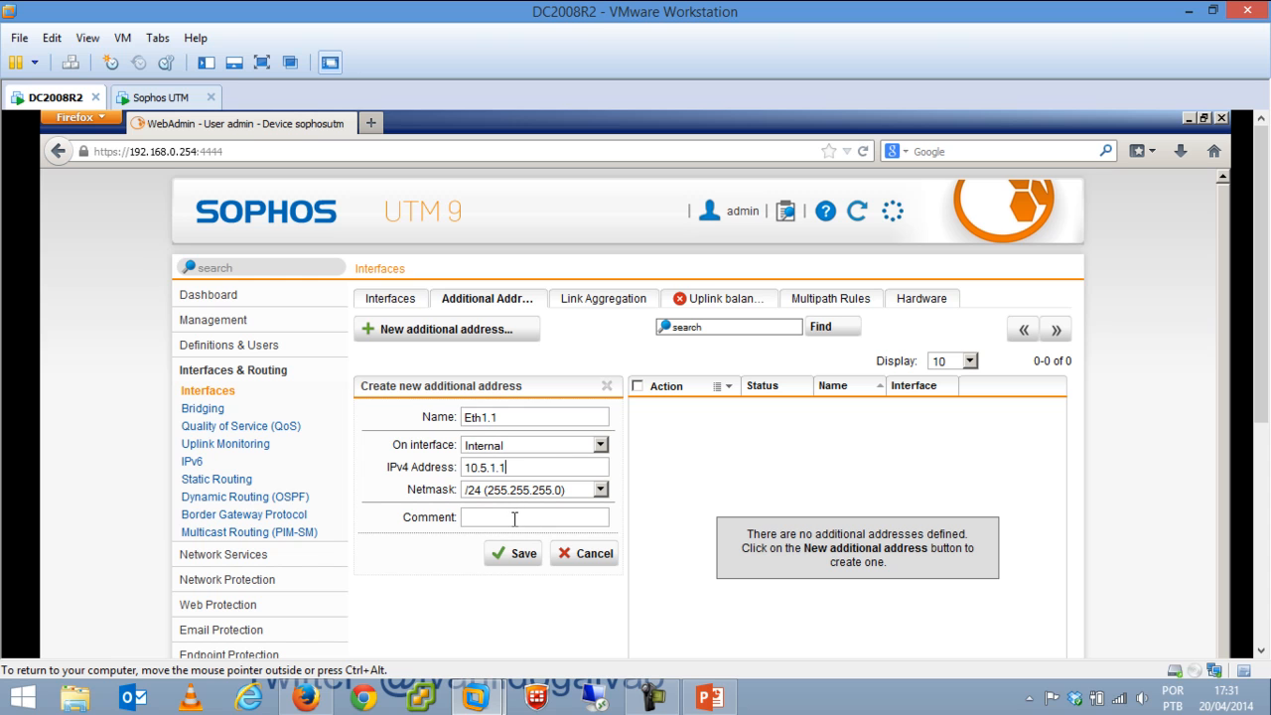
pyautogui.write('Segunda Lan')
pyautogui.click(524, 561)
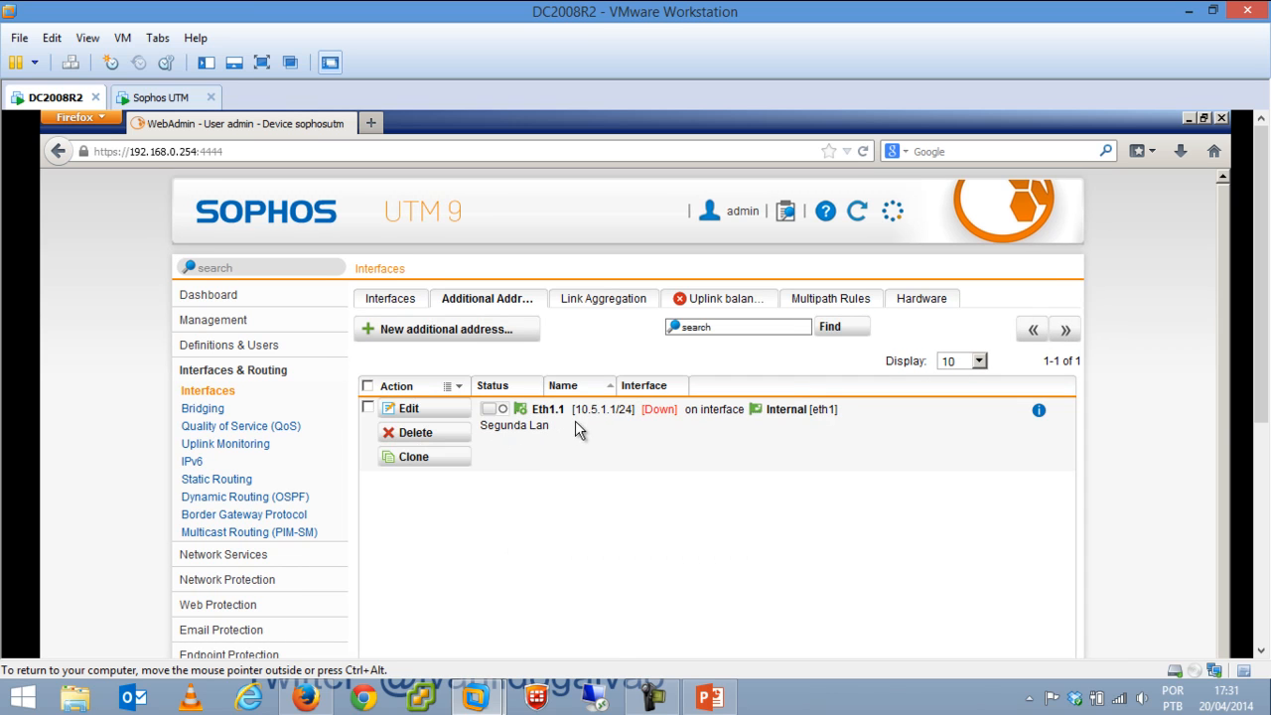
# Switch Eth1.1 on, then move through the Interfaces tabs to Link Aggregation.
pyautogui.click(494, 409)
pyautogui.click(413, 300)
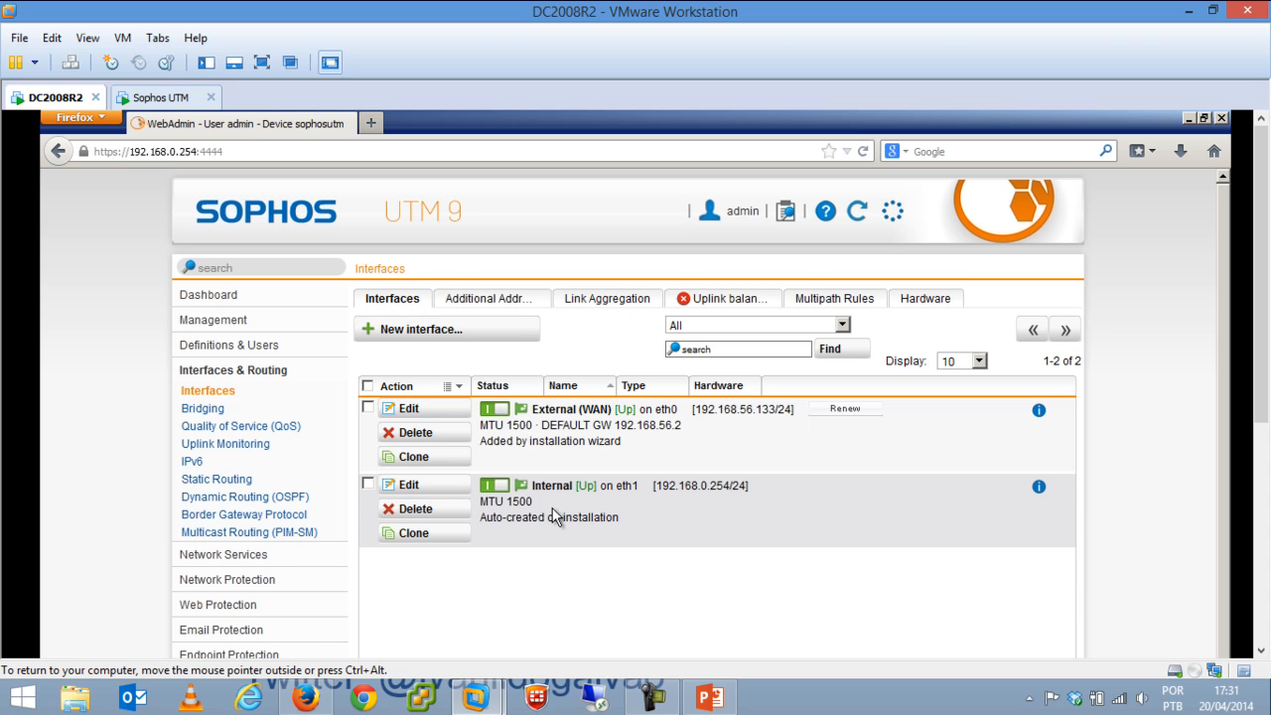
pyautogui.click(526, 311)
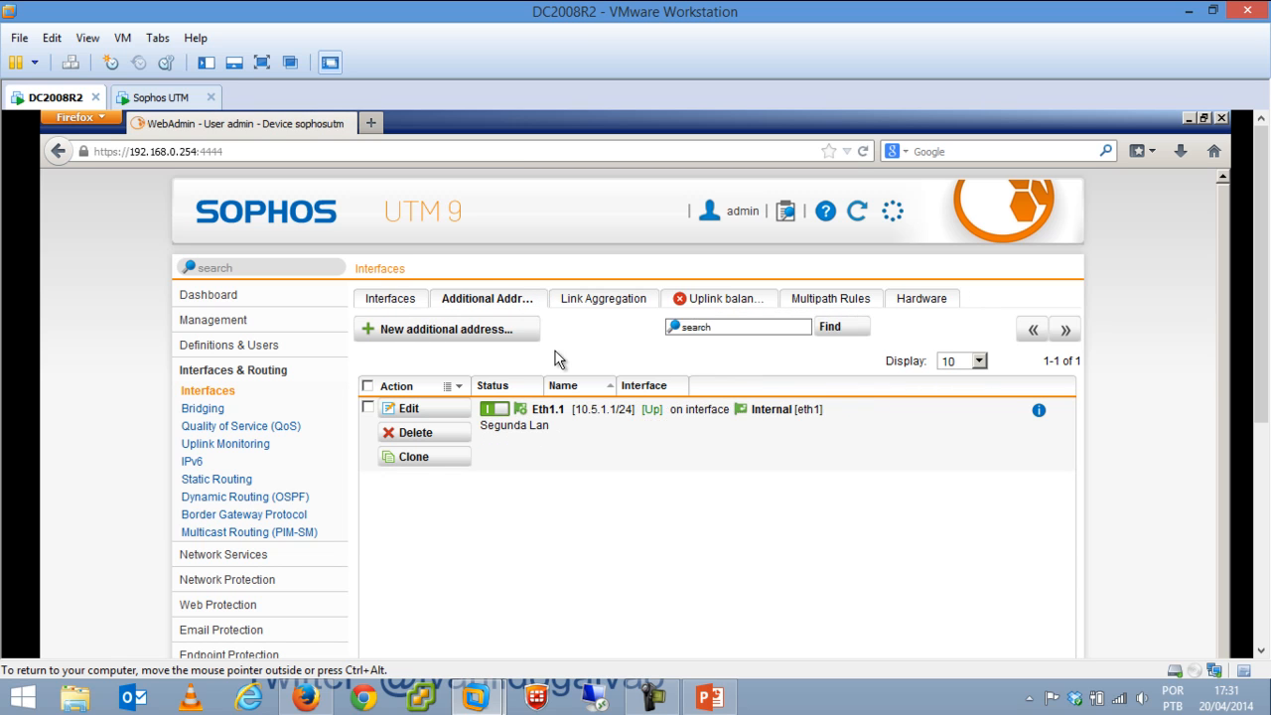
pyautogui.click(598, 302)
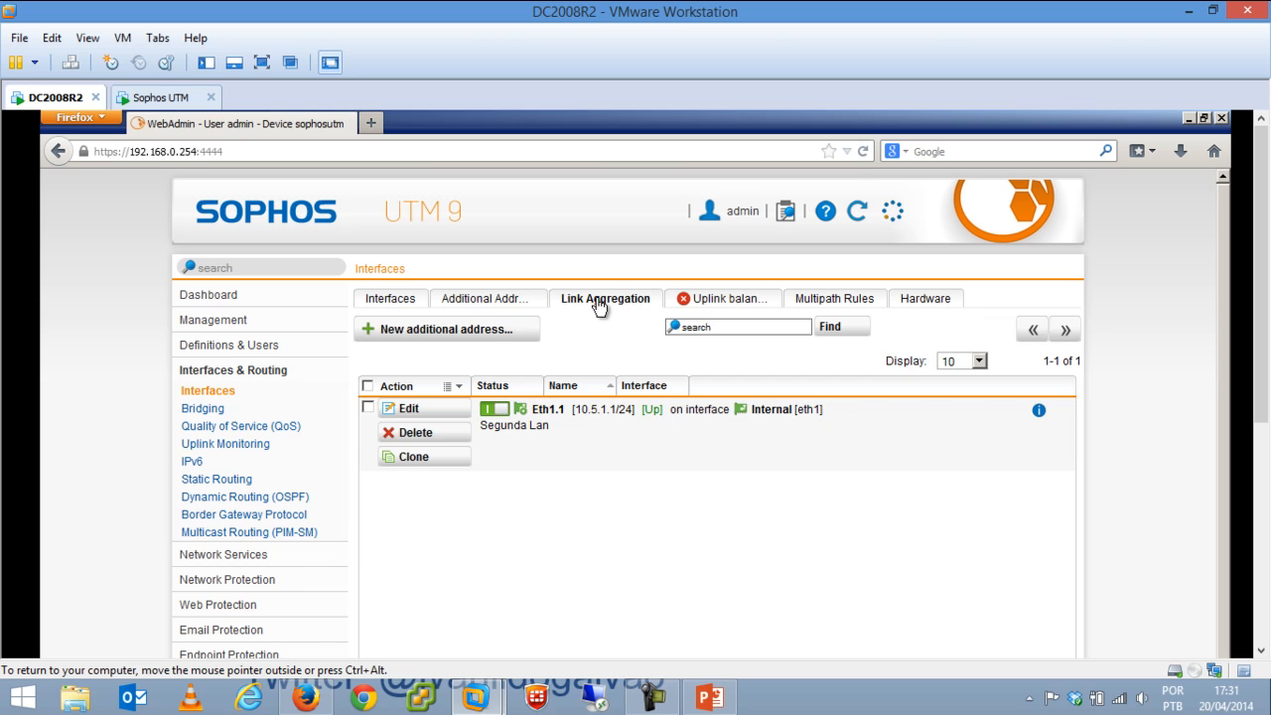
# Inspect the Convert interface choices for link aggregation groups 1 and 2 unchanged, then open Uplink Balancing.
pyautogui.click(602, 374)
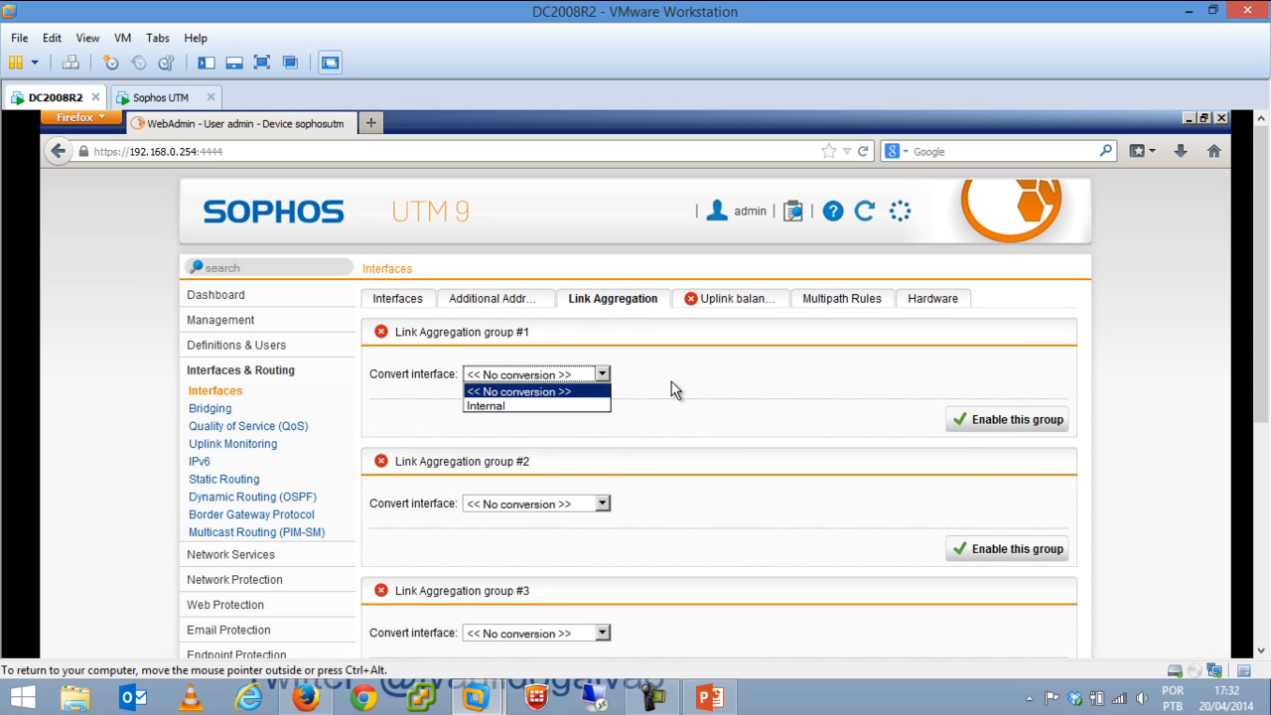
pyautogui.click(671, 383)
pyautogui.click(582, 507)
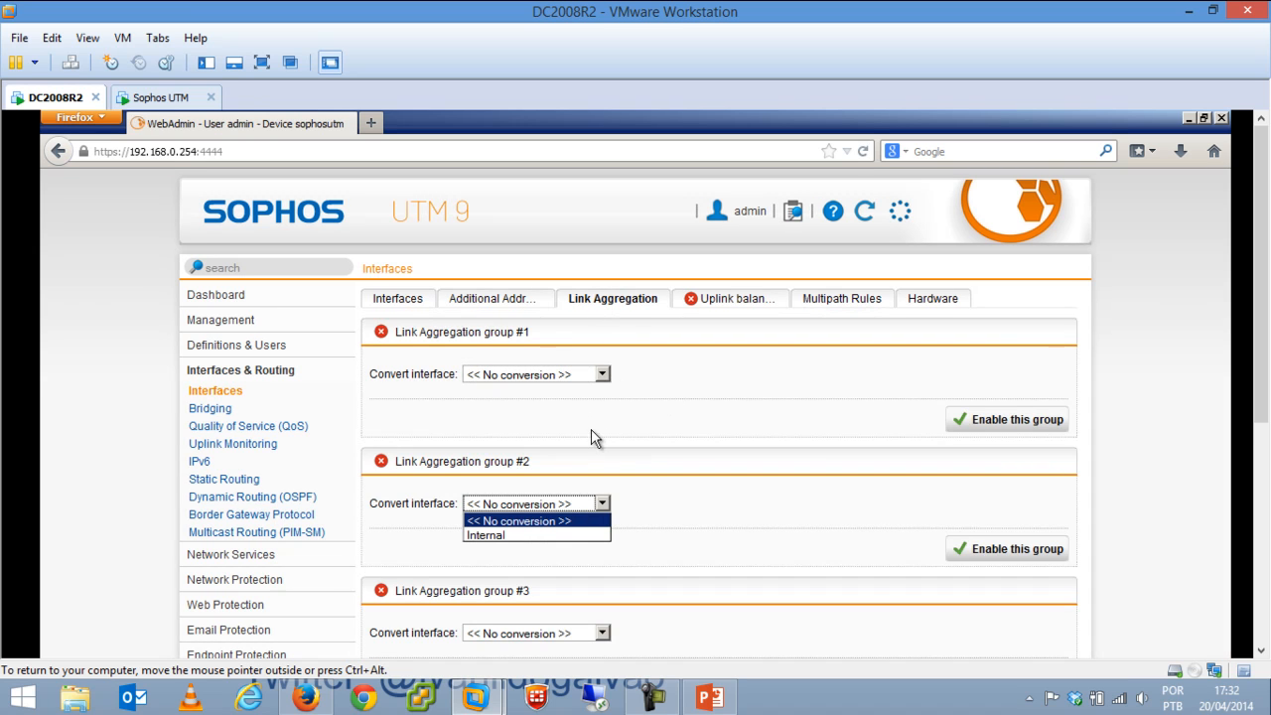
pyautogui.click(709, 425)
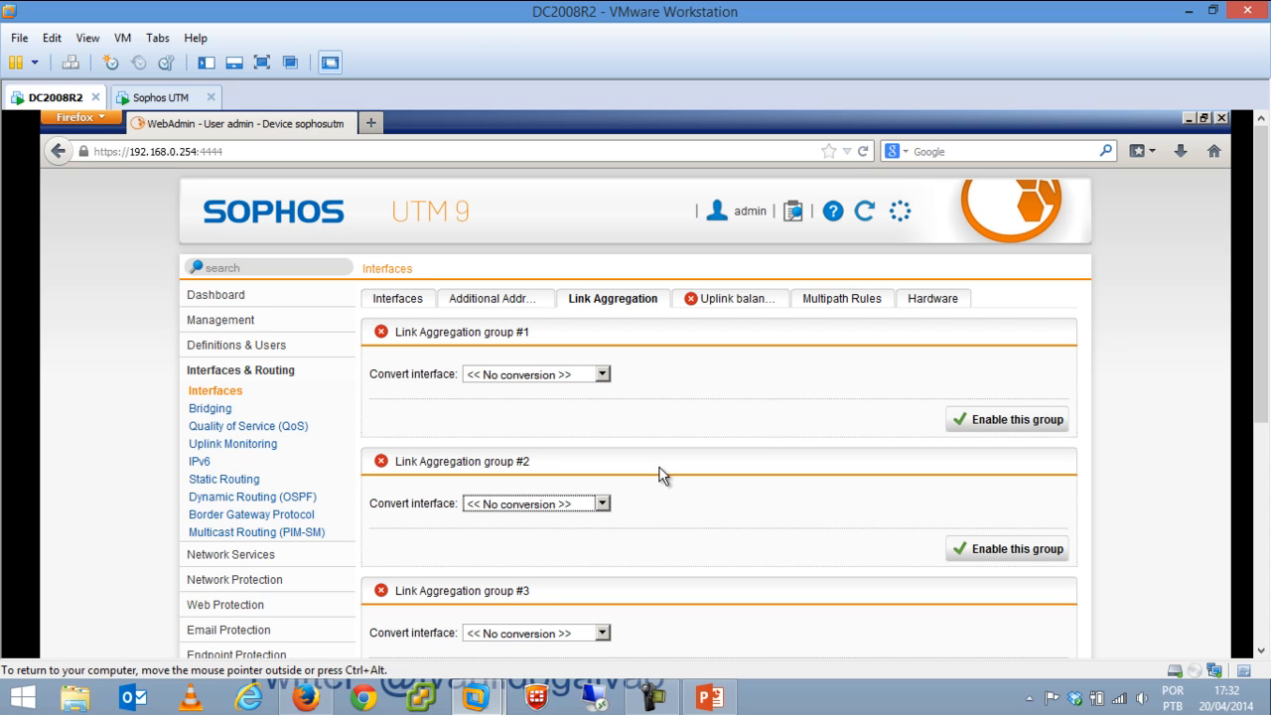
pyautogui.click(750, 301)
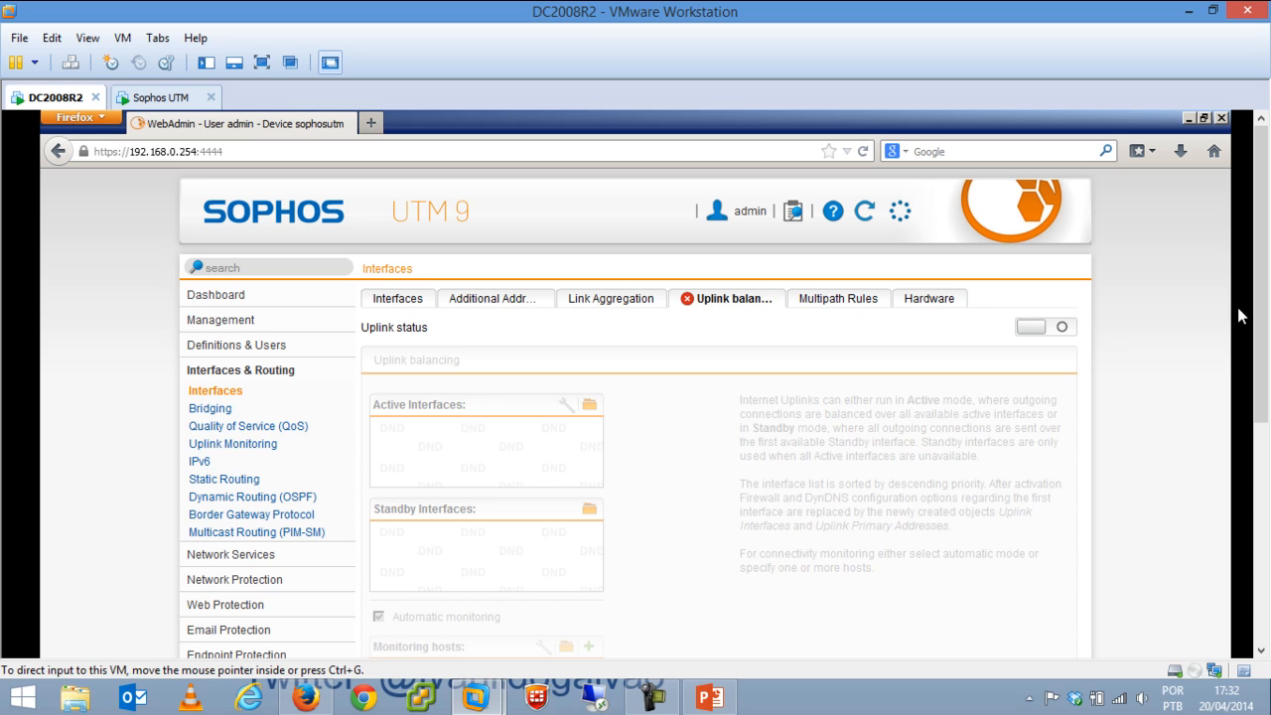
# Turn uplink balancing on and try toggling automatic monitoring and browsing monitoring hosts.
pyautogui.click(1059, 330)
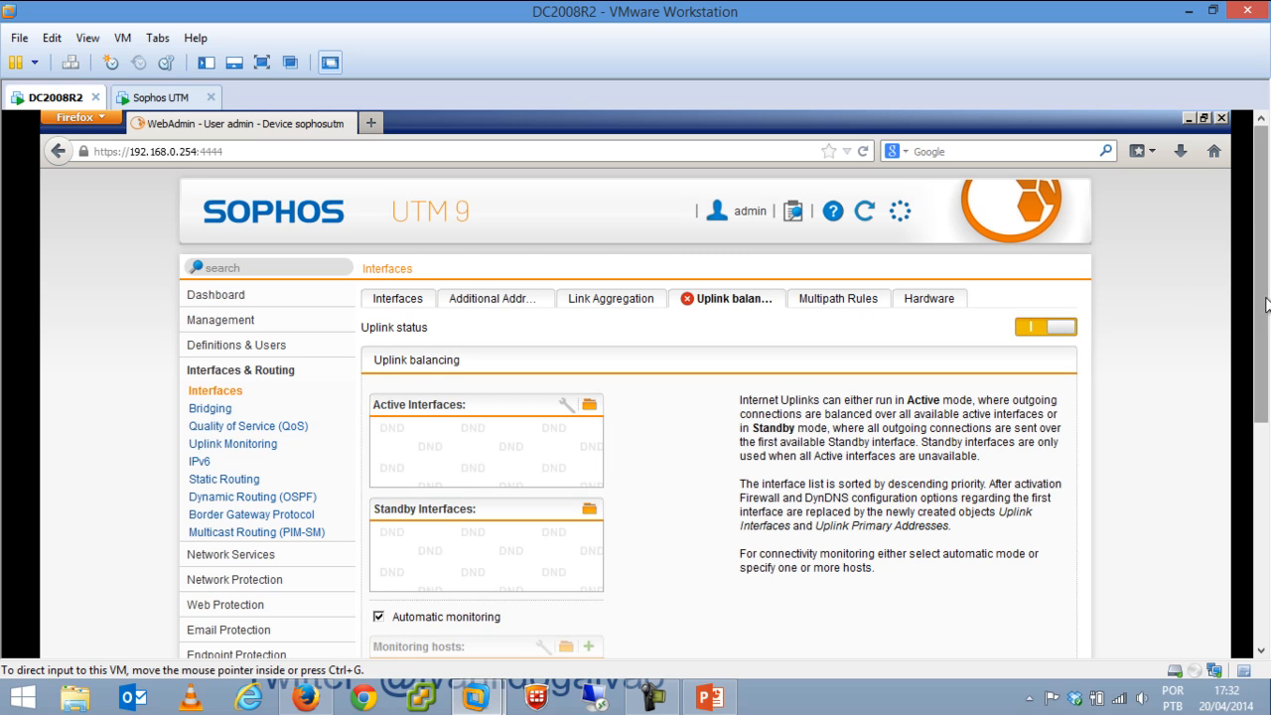
pyautogui.scroll(-3, 1078, 392)
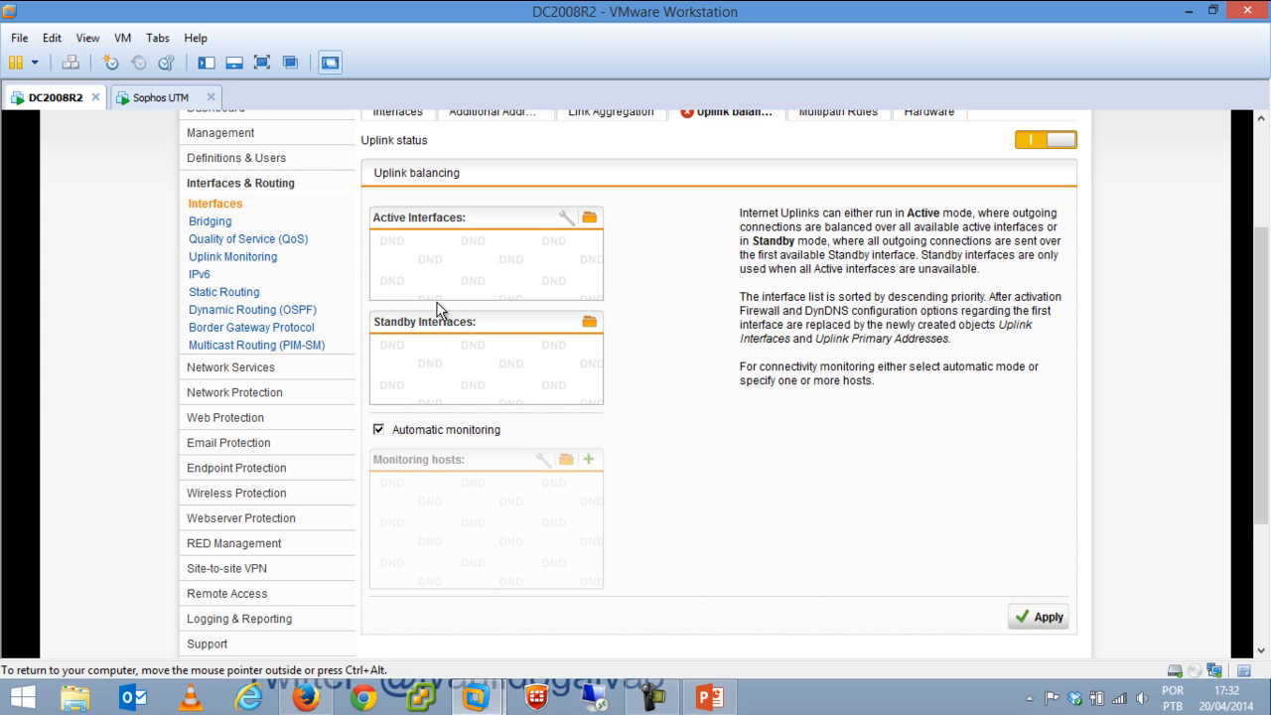
pyautogui.click(452, 432)
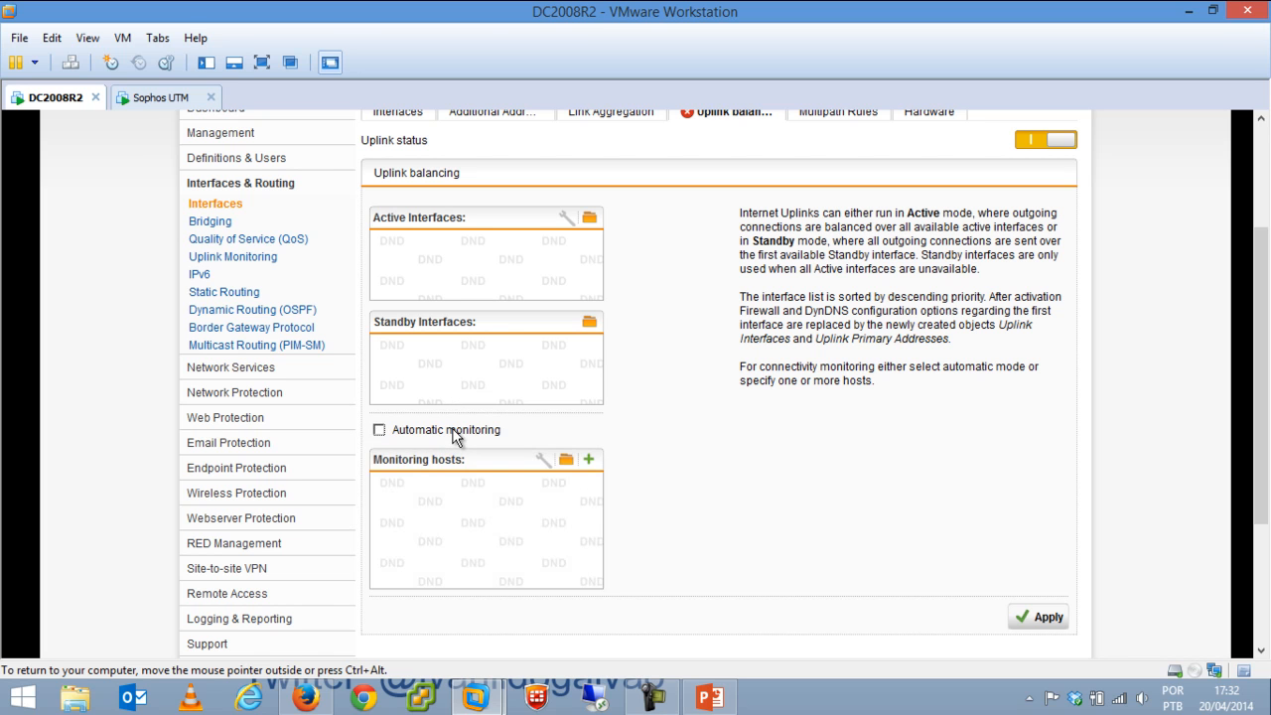
pyautogui.click(566, 461)
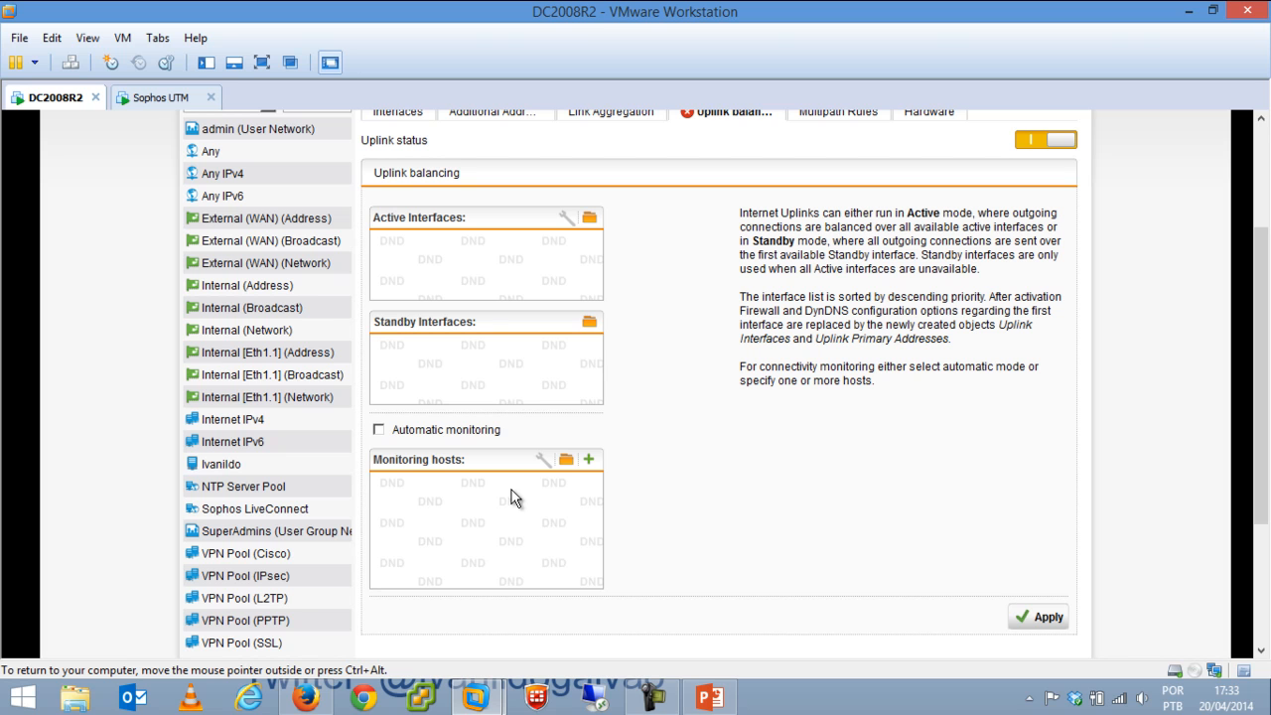
pyautogui.click(431, 430)
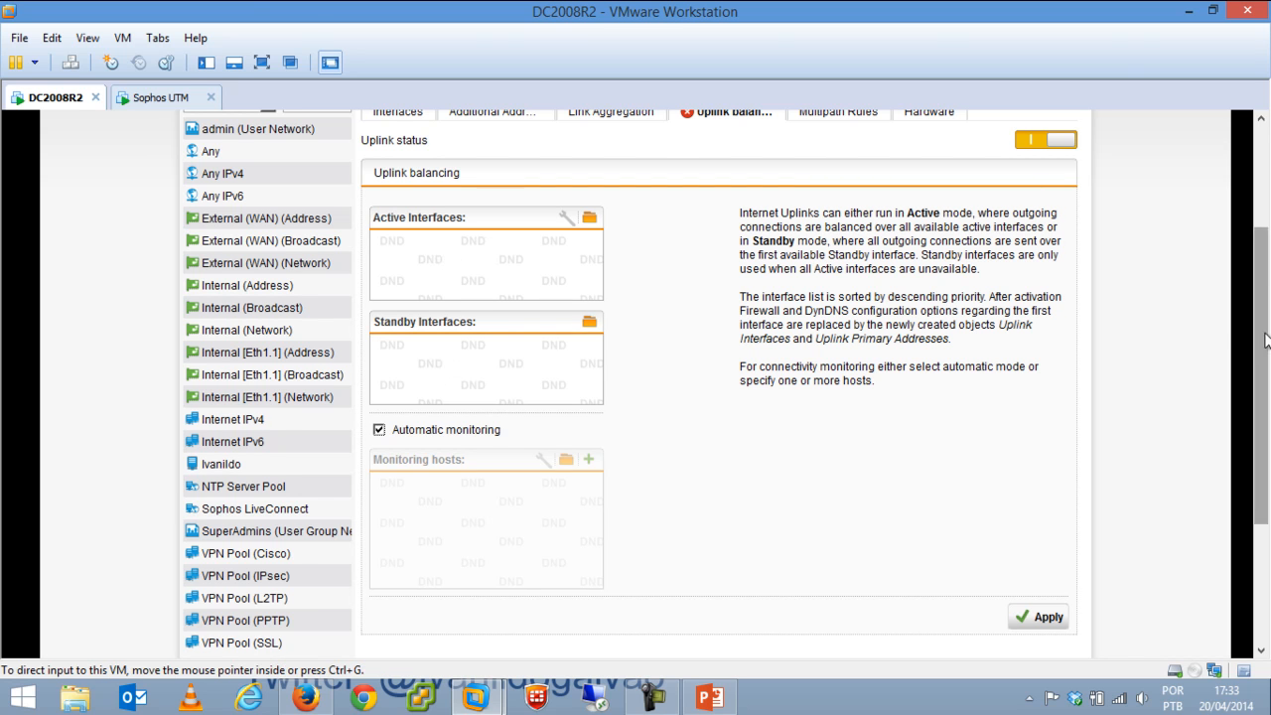
# Switch uplink balancing back off and open the Multipath Rules list.
pyautogui.scroll(3, 1247, 330)
pyautogui.click(1029, 329)
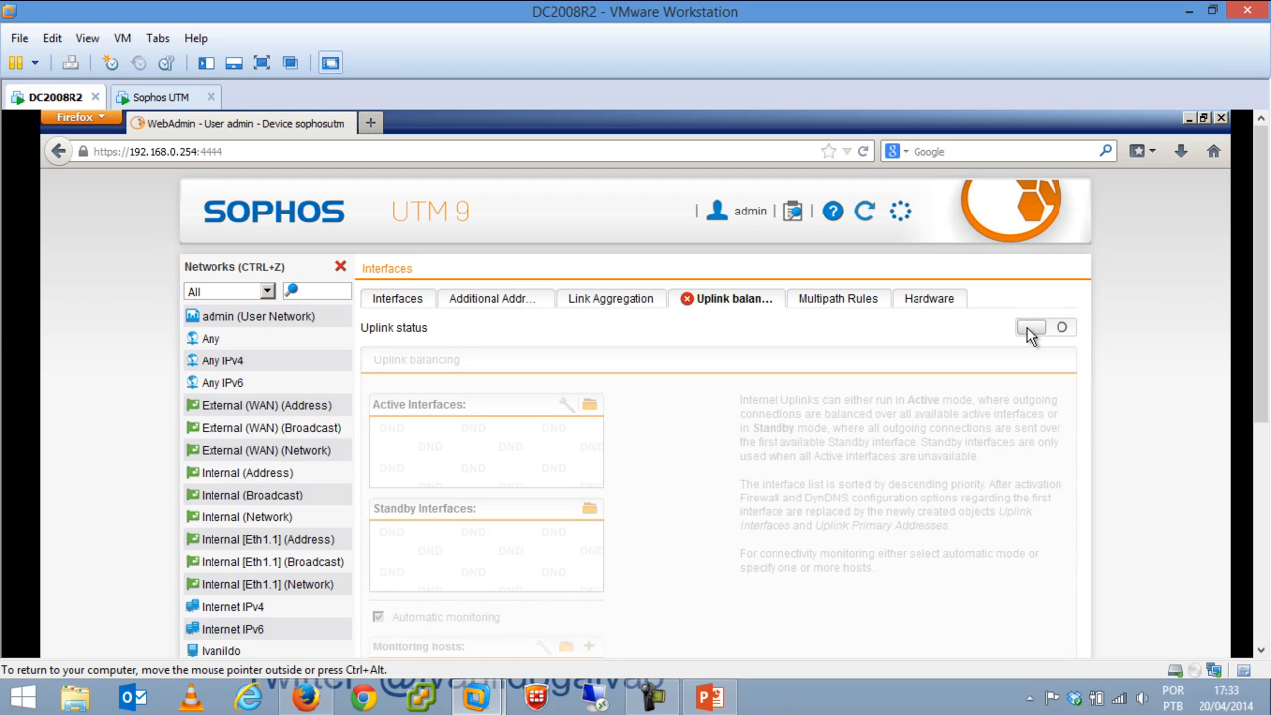
pyautogui.click(823, 299)
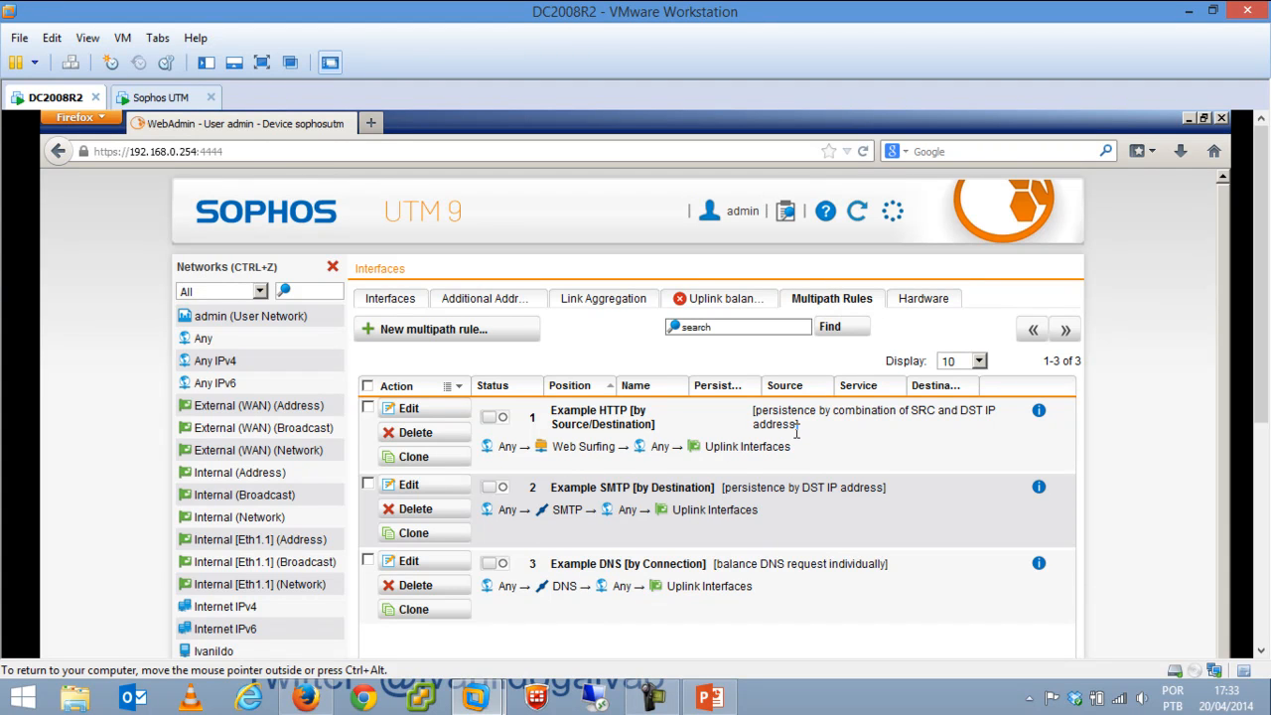
# Open the Hardware tab and edit eth0's network card parameters.
pyautogui.click(933, 302)
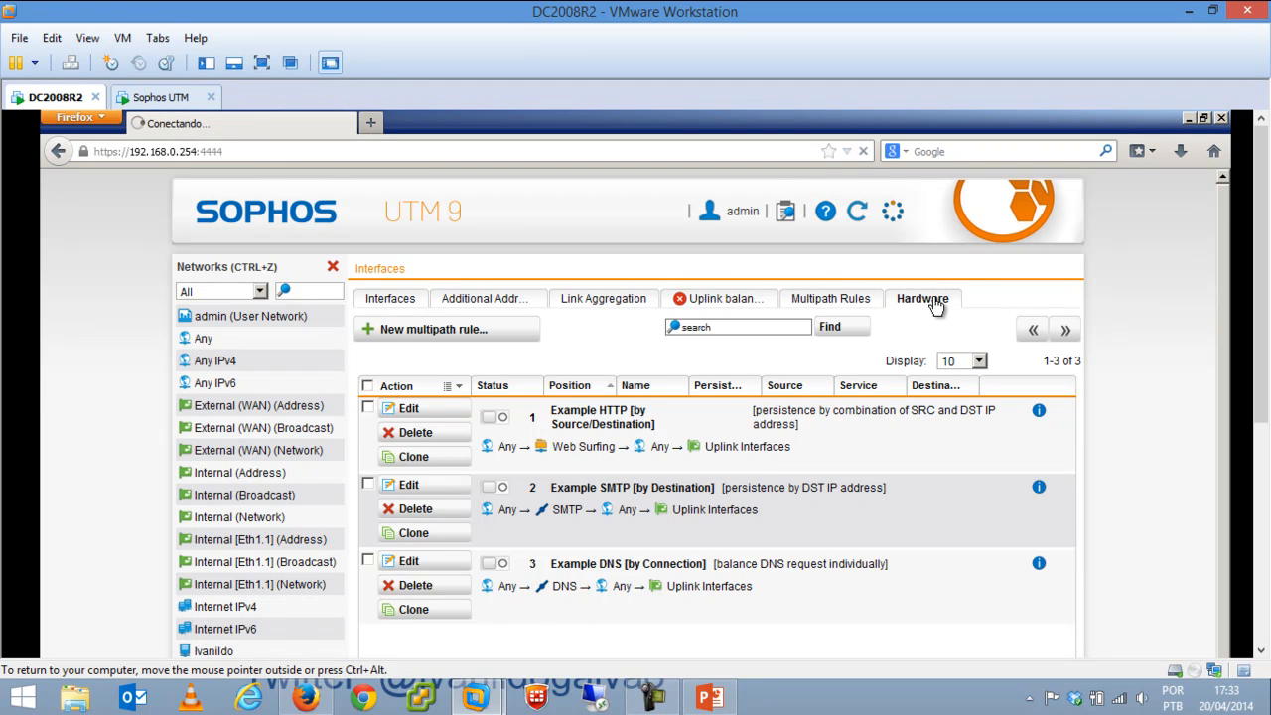
pyautogui.moveTo(1260, 287); pyautogui.dragTo(1260, 347)
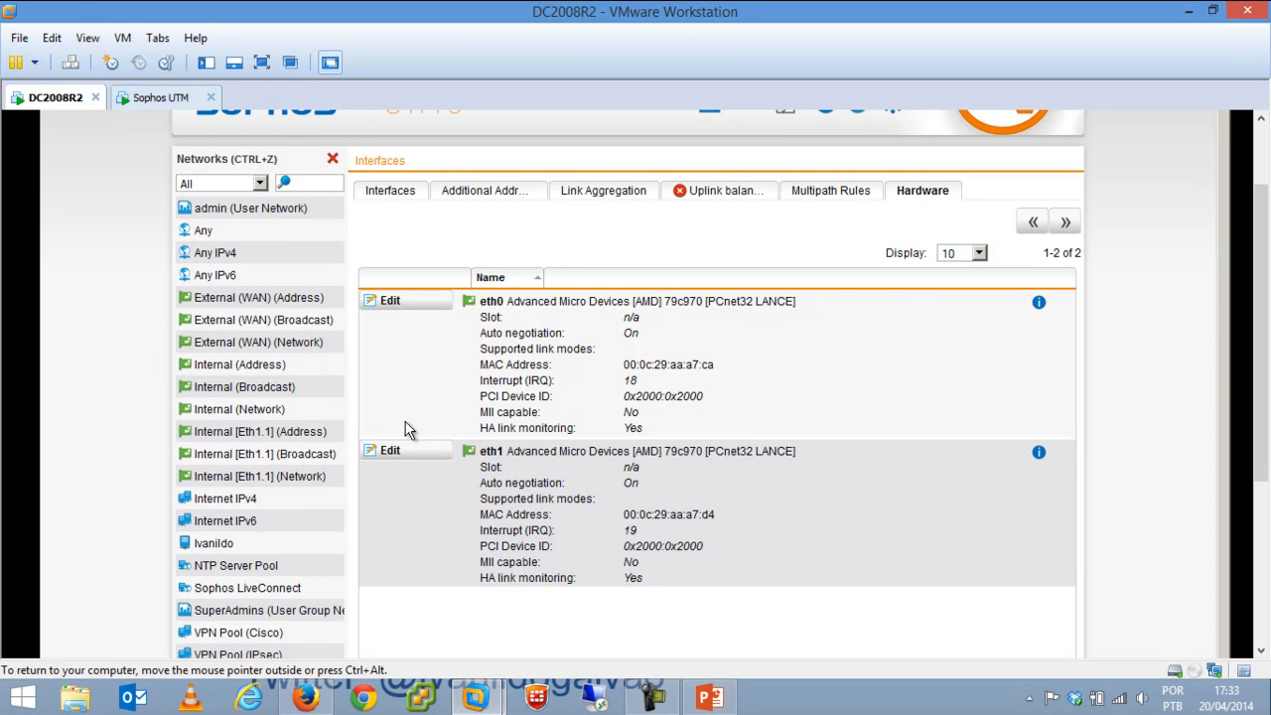
pyautogui.click(411, 304)
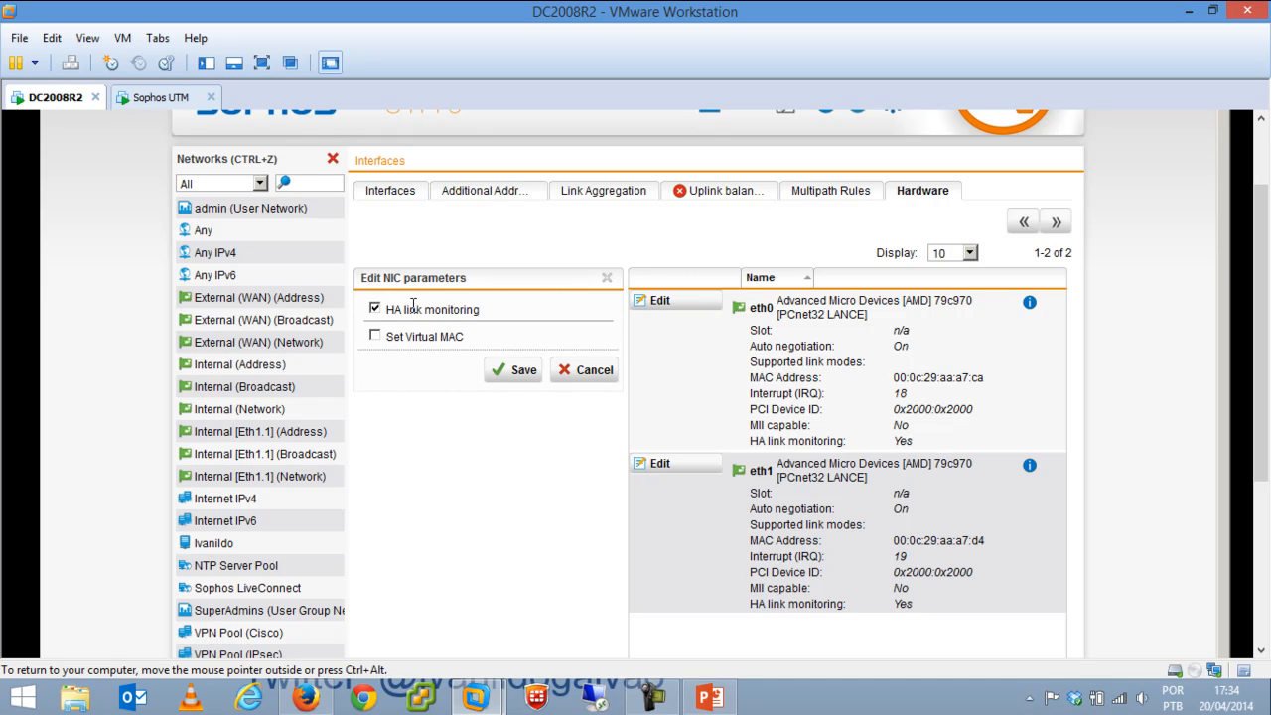
# Try enabling a virtual MAC for eth0, cancel the changes, and close the Networks panel.
pyautogui.click(376, 338)
pyautogui.doubleClick(599, 359)
pyautogui.hotkey('ctrl', 'a')
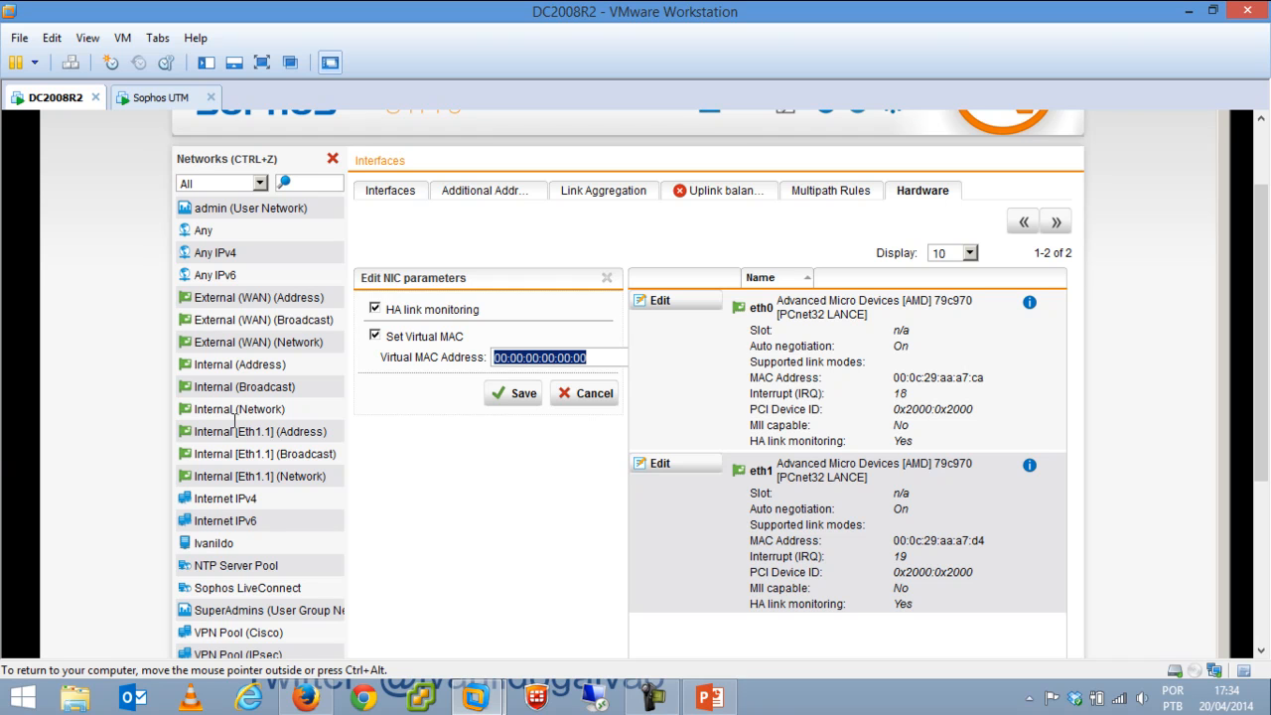
pyautogui.click(599, 398)
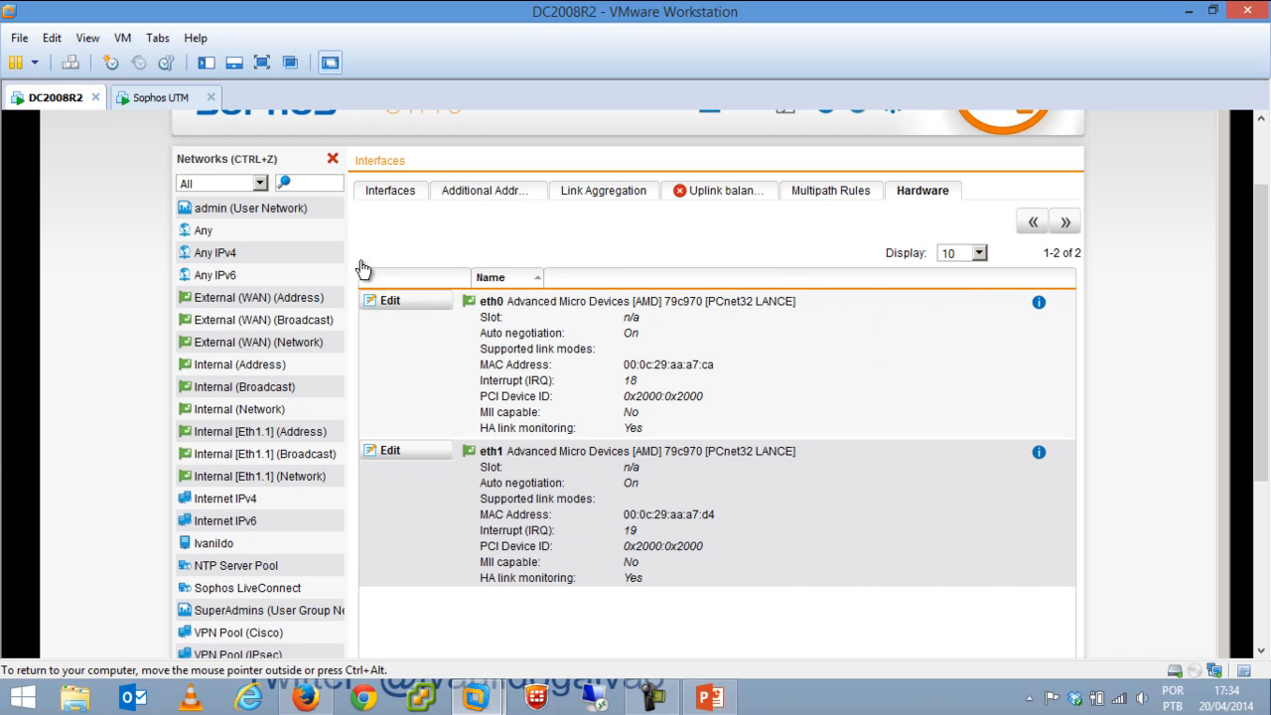
pyautogui.click(333, 159)
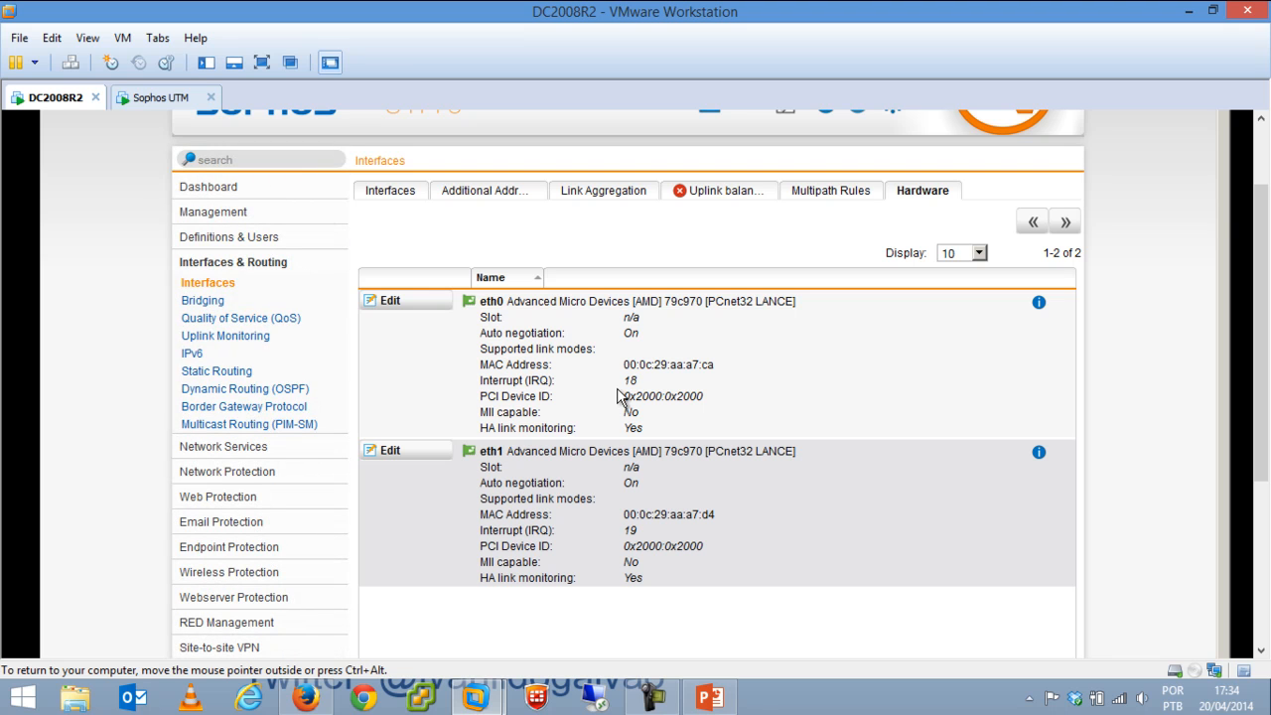
# View Bridging, then check External (WAN) QoS bandwidth (downlink 102400) without saving.
pyautogui.click(212, 308)
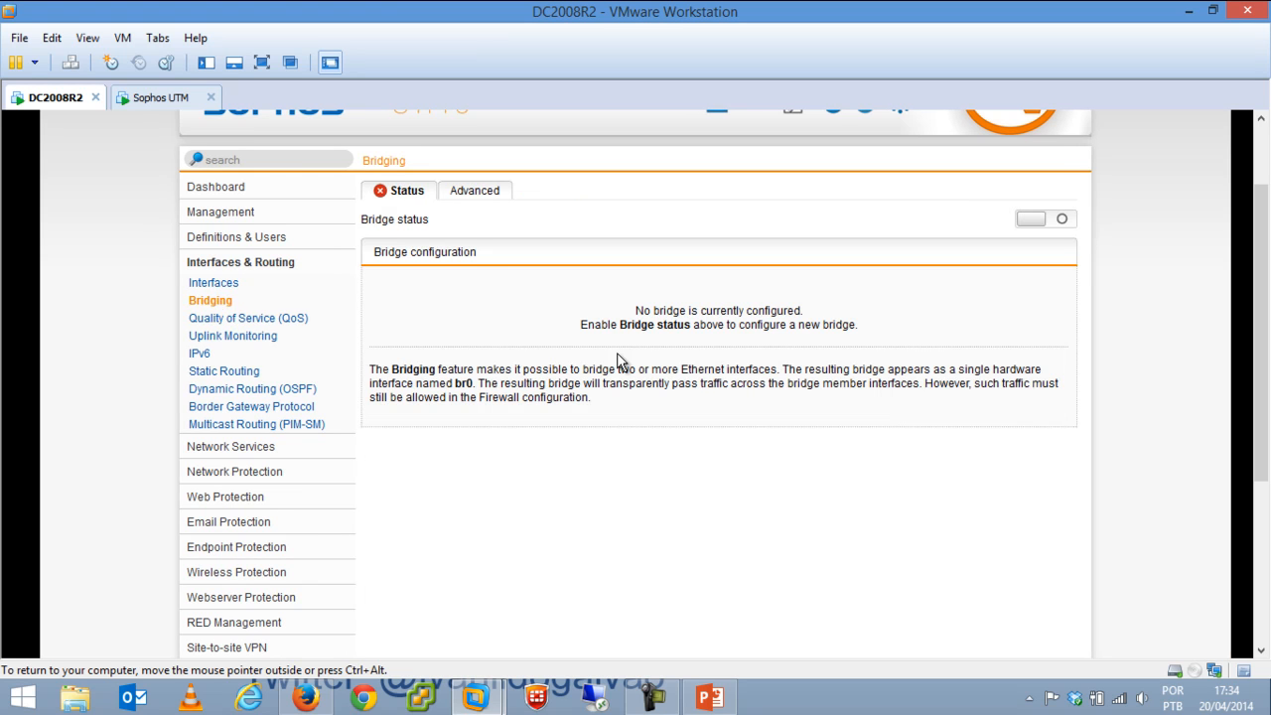
pyautogui.click(263, 322)
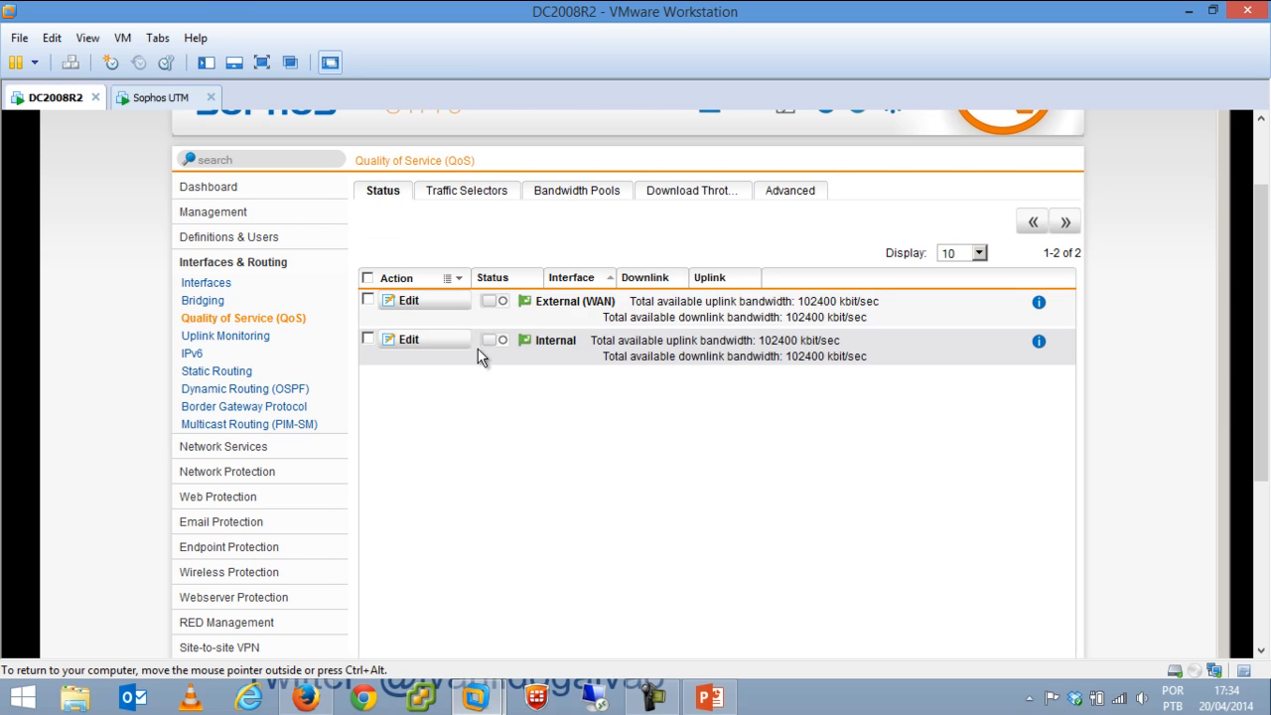
pyautogui.click(433, 303)
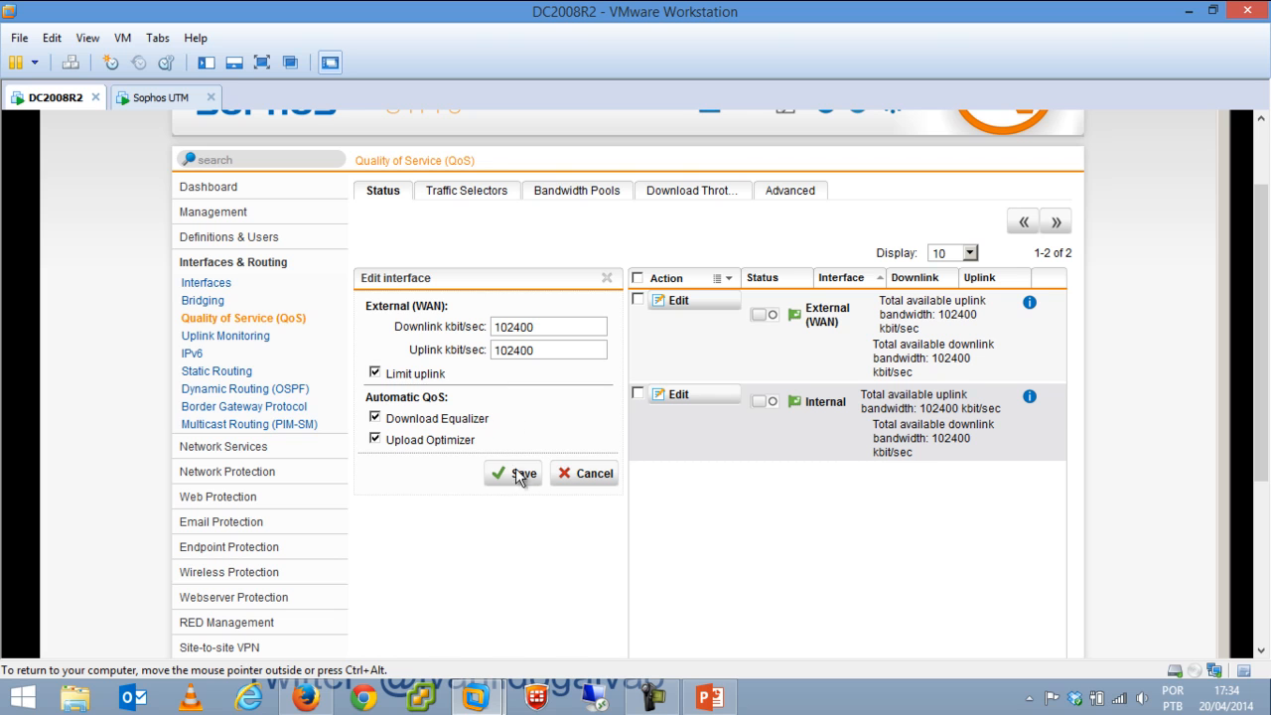
pyautogui.moveTo(530, 325); pyautogui.dragTo(512, 350)
pyautogui.click(576, 474)
# Browse the QoS traffic selectors, bandwidth pools, download throttling and advanced tabs, then go to Uplink Monitoring.
pyautogui.click(468, 190)
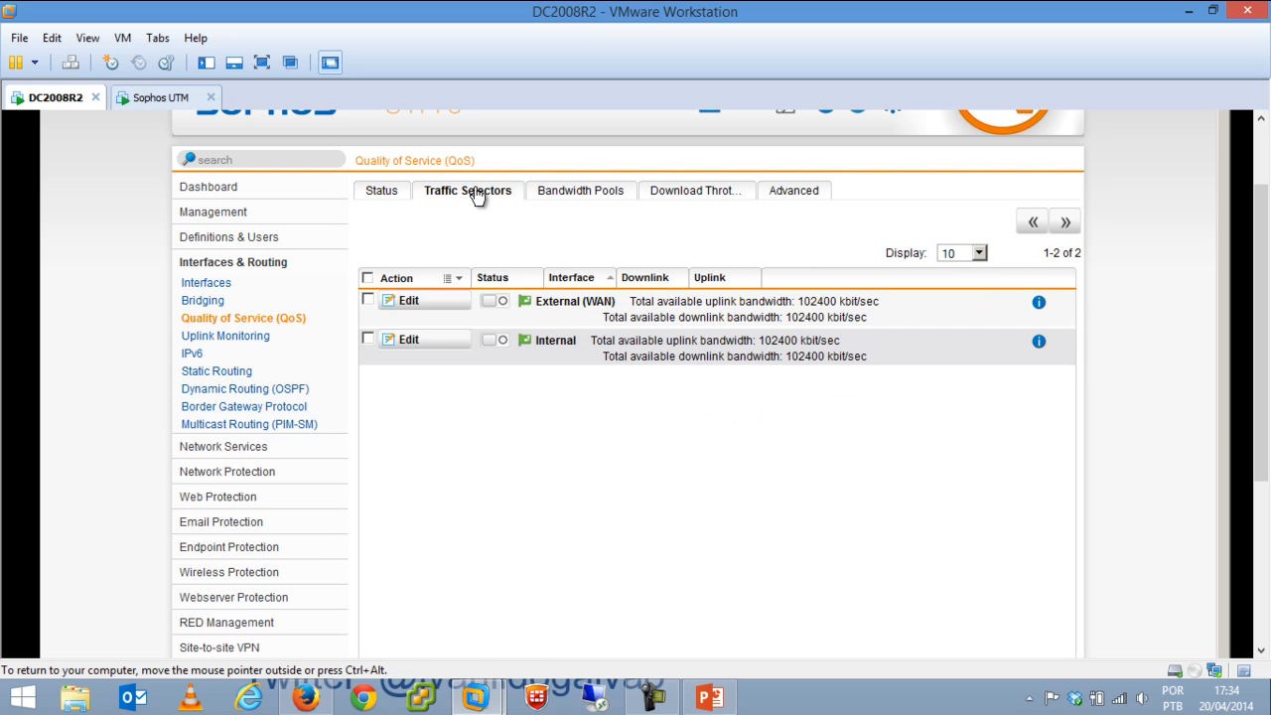
pyautogui.click(576, 198)
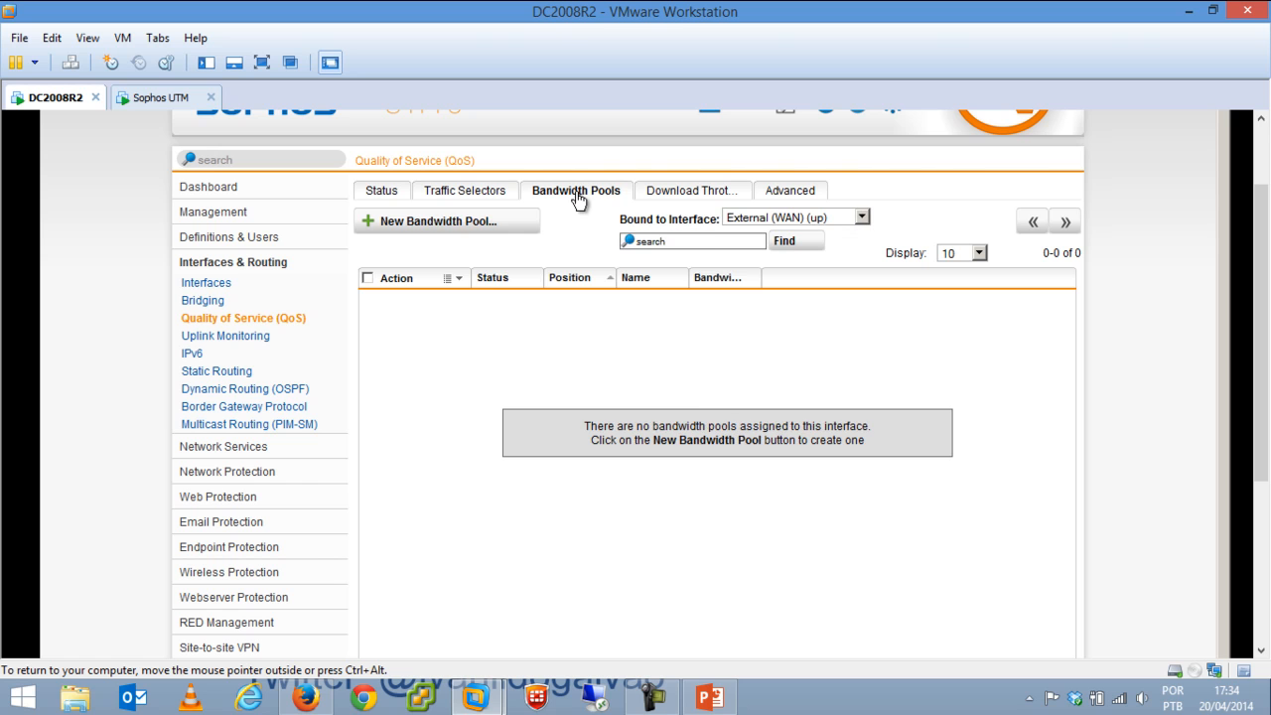
pyautogui.click(657, 192)
pyautogui.click(800, 191)
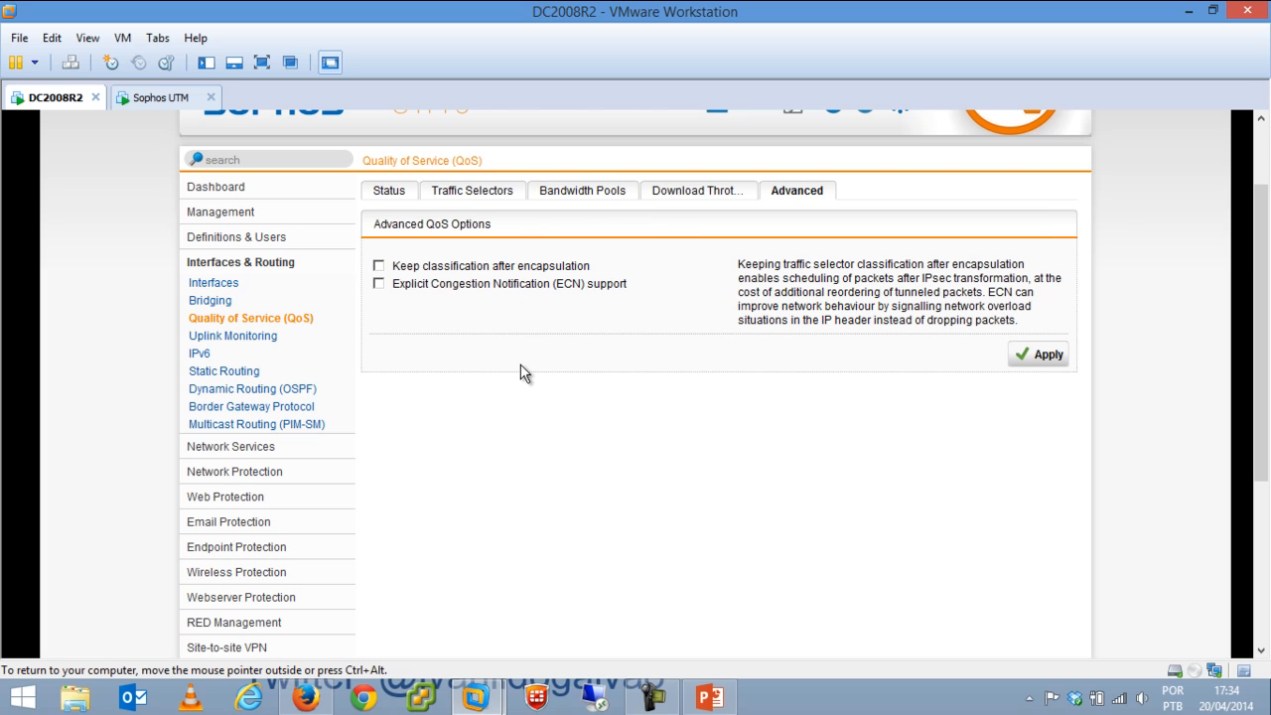
pyautogui.click(453, 195)
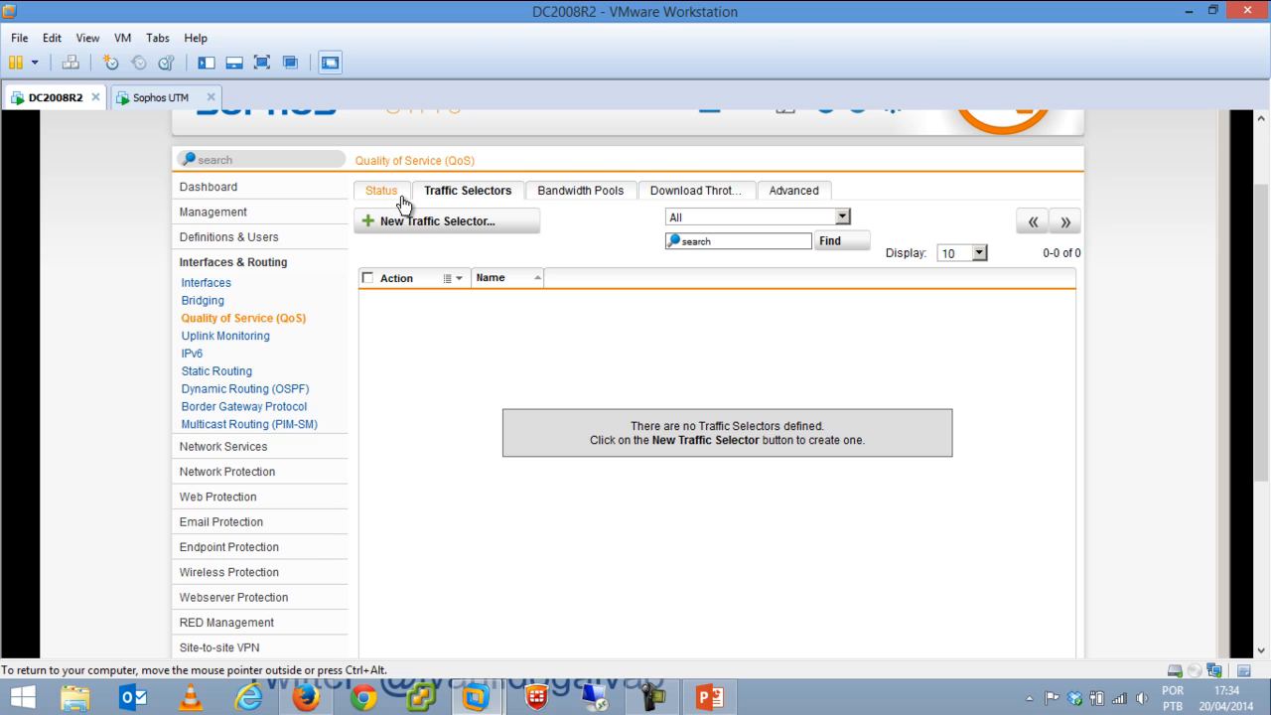
pyautogui.click(228, 336)
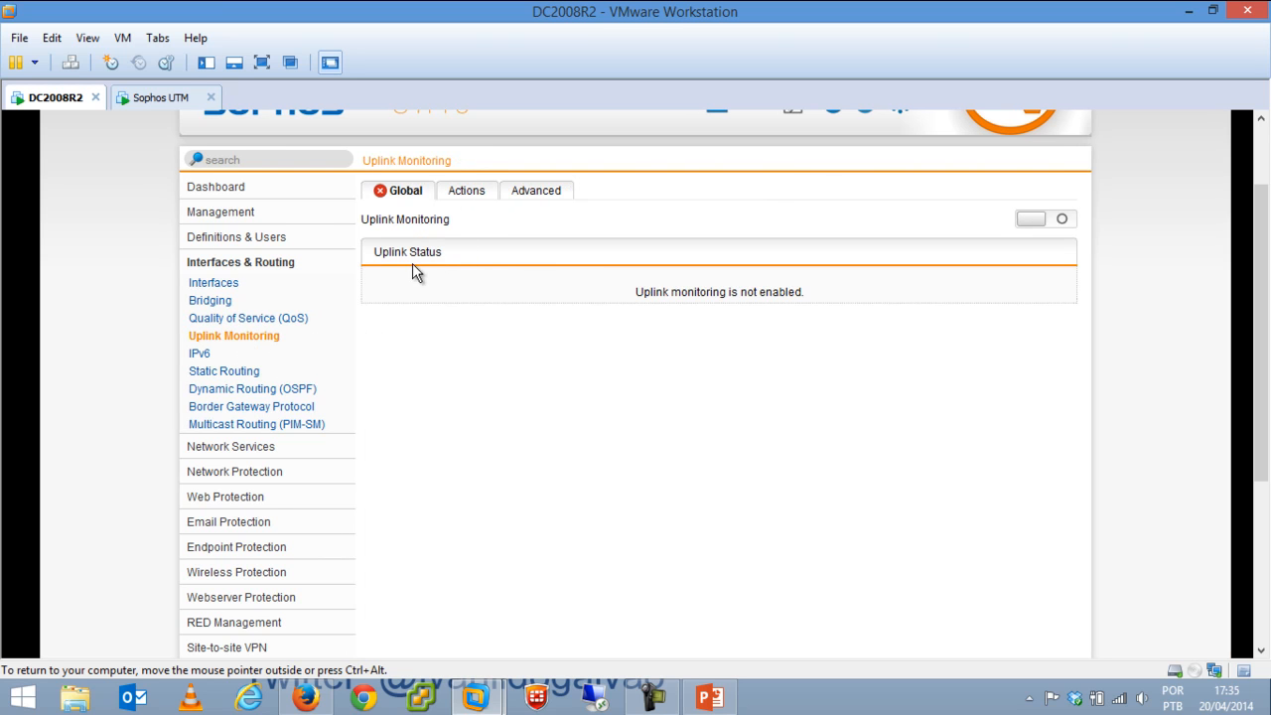
# Draft a new IPsec Tunnel uplink action, browse its type and tunnel choices, then cancel it.
pyautogui.click(463, 193)
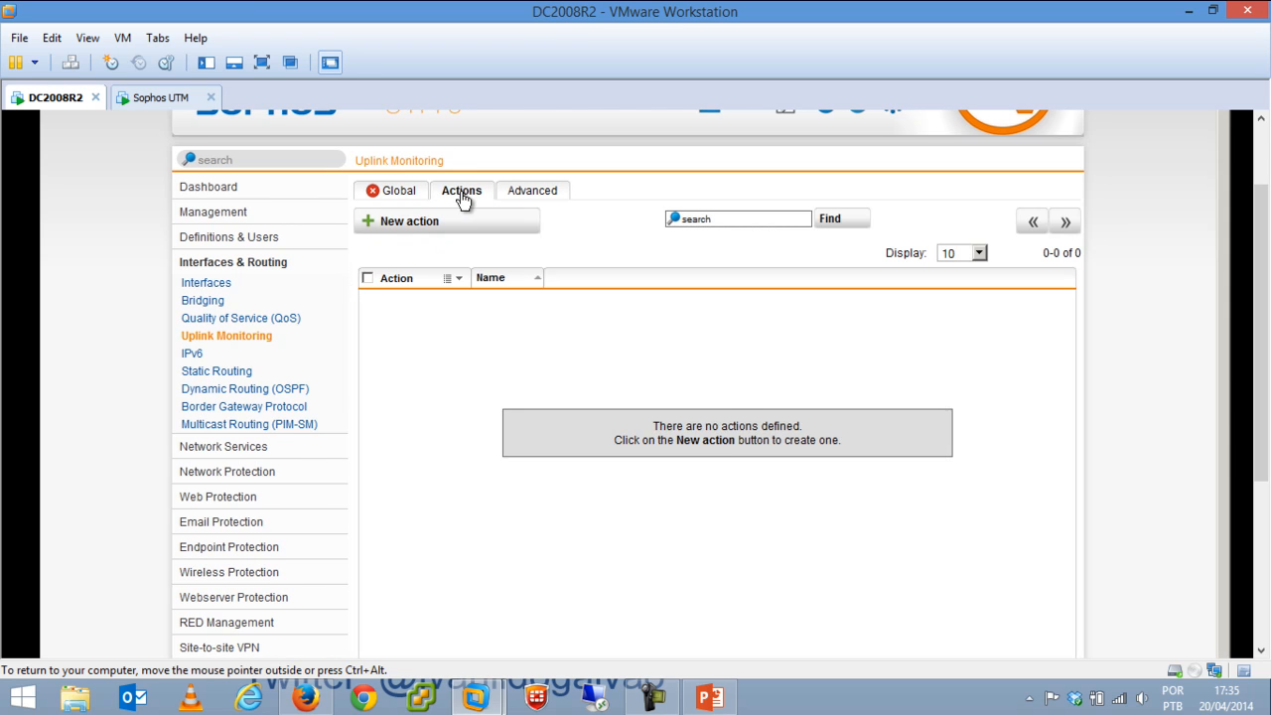
pyautogui.click(464, 226)
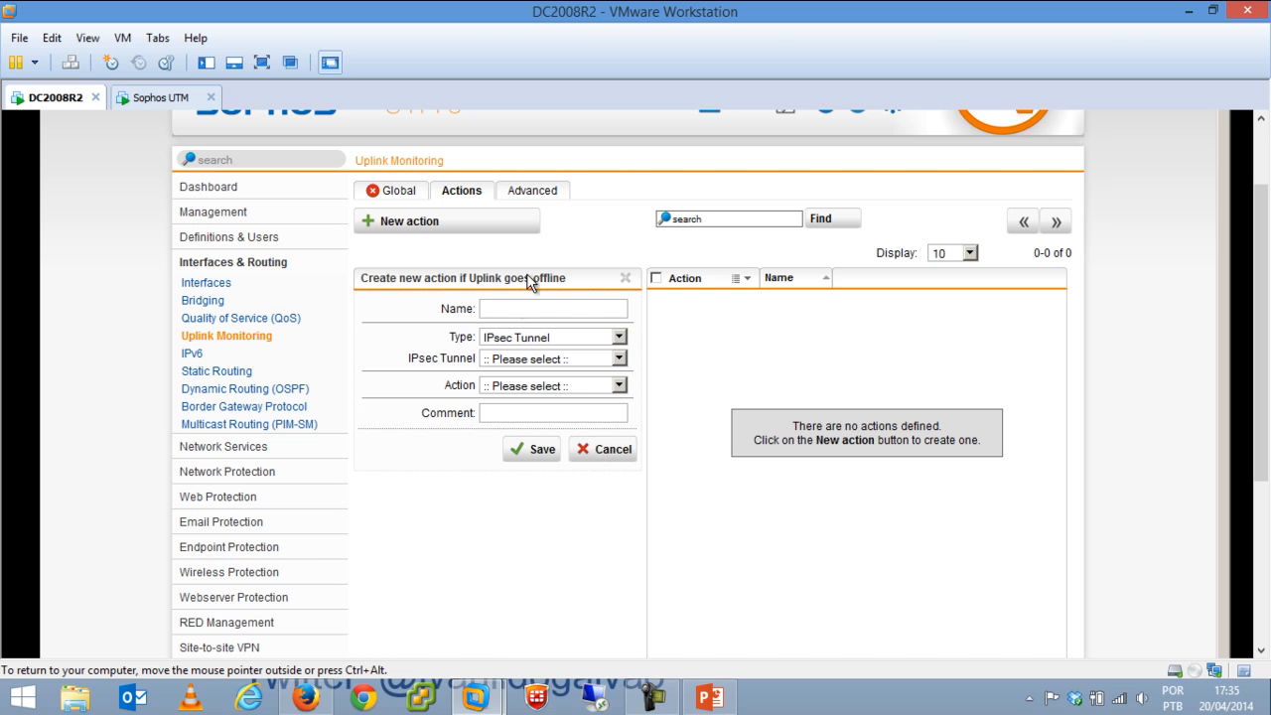
pyautogui.click(558, 339)
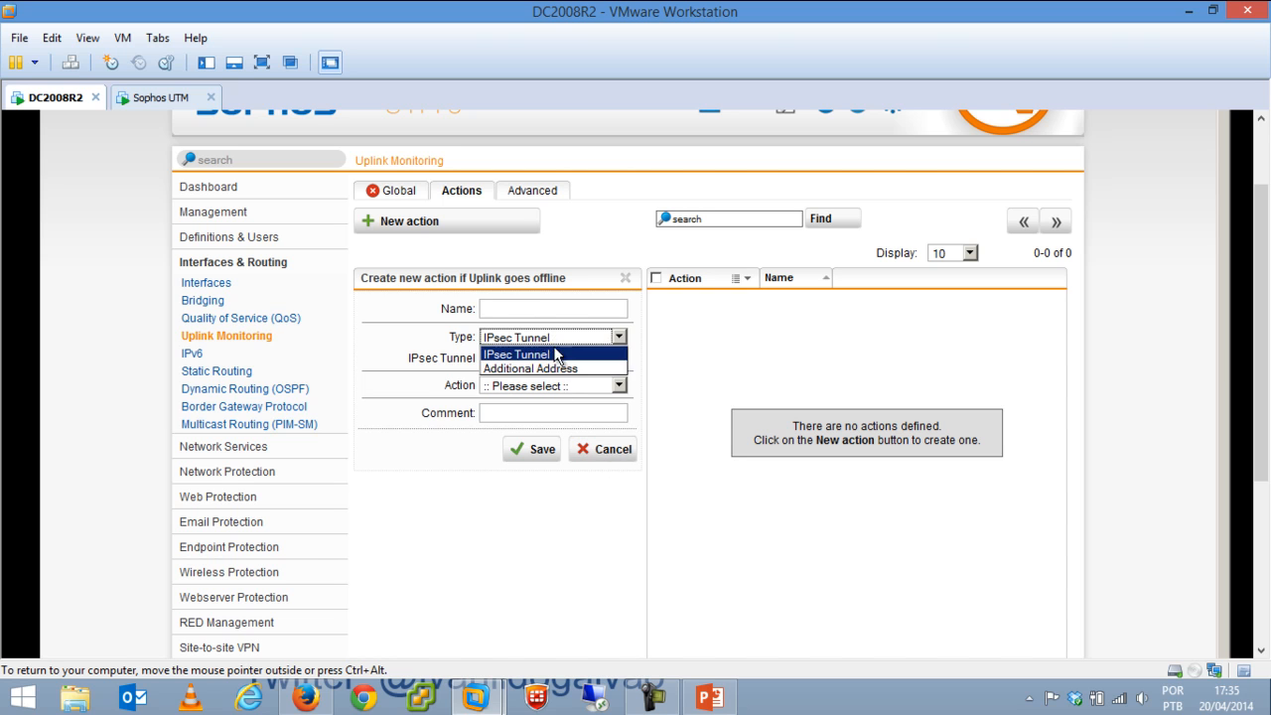
pyautogui.click(561, 354)
pyautogui.click(518, 359)
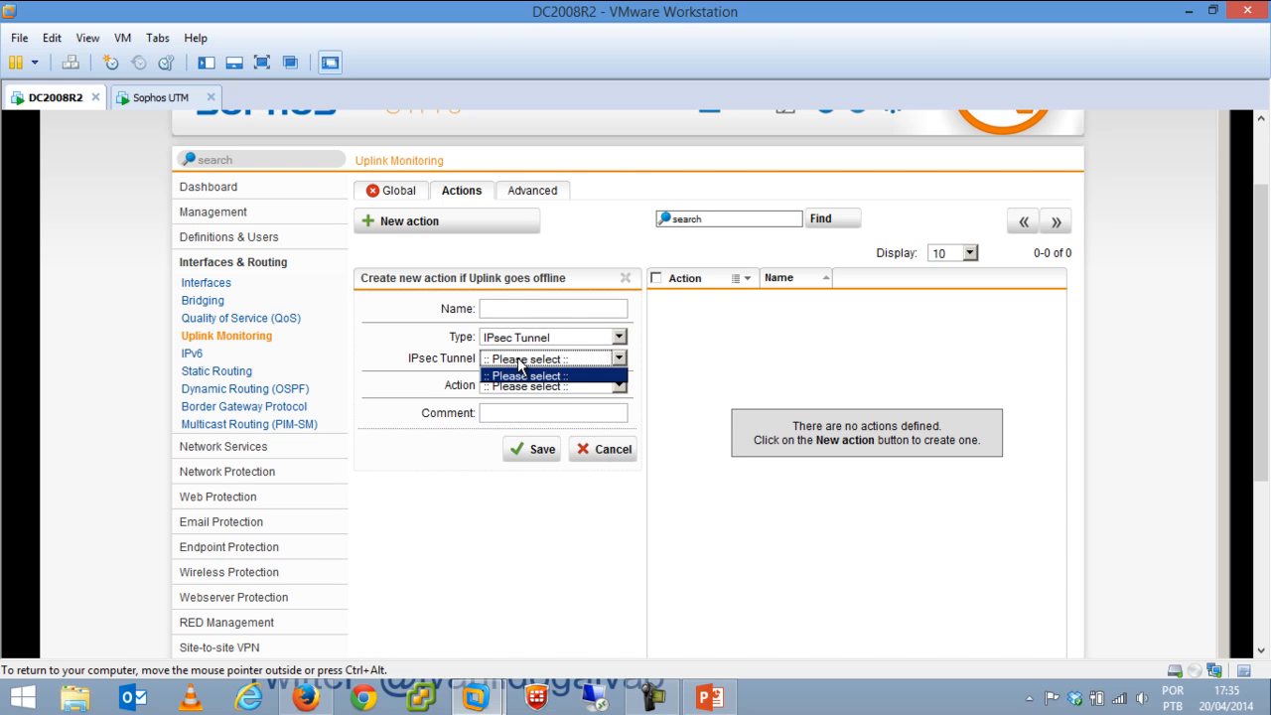
pyautogui.click(443, 332)
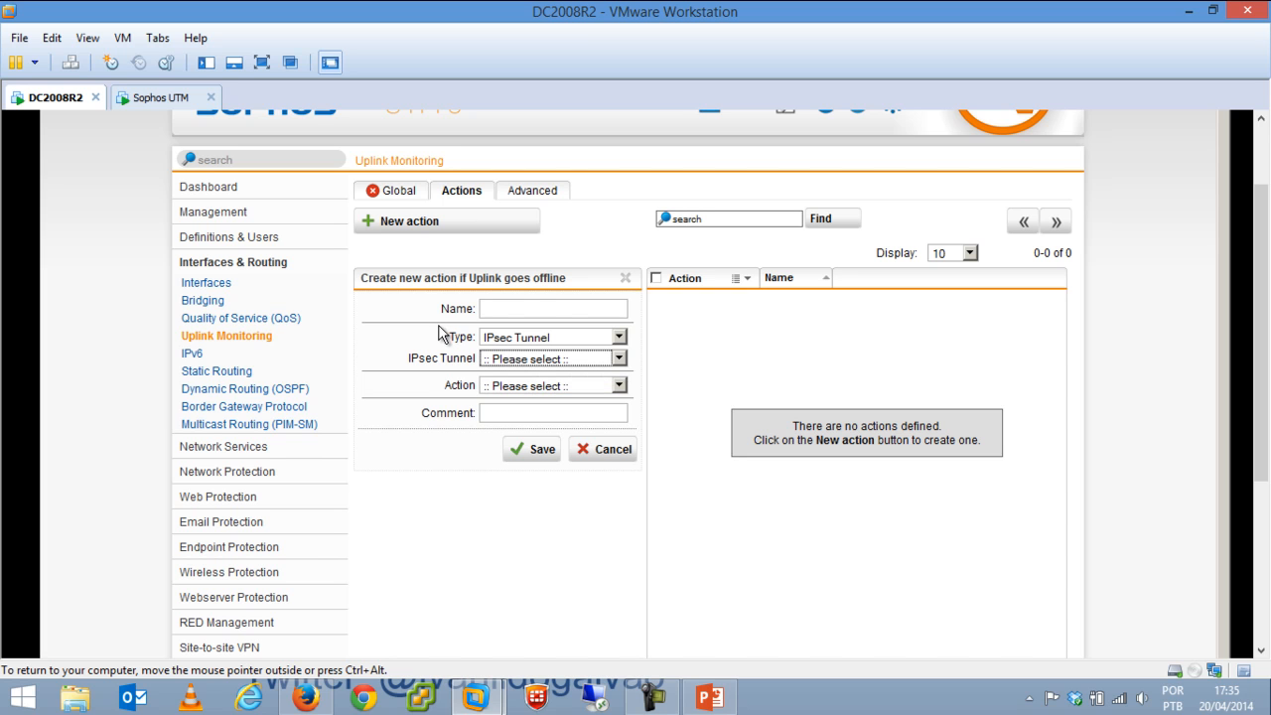
pyautogui.click(552, 340)
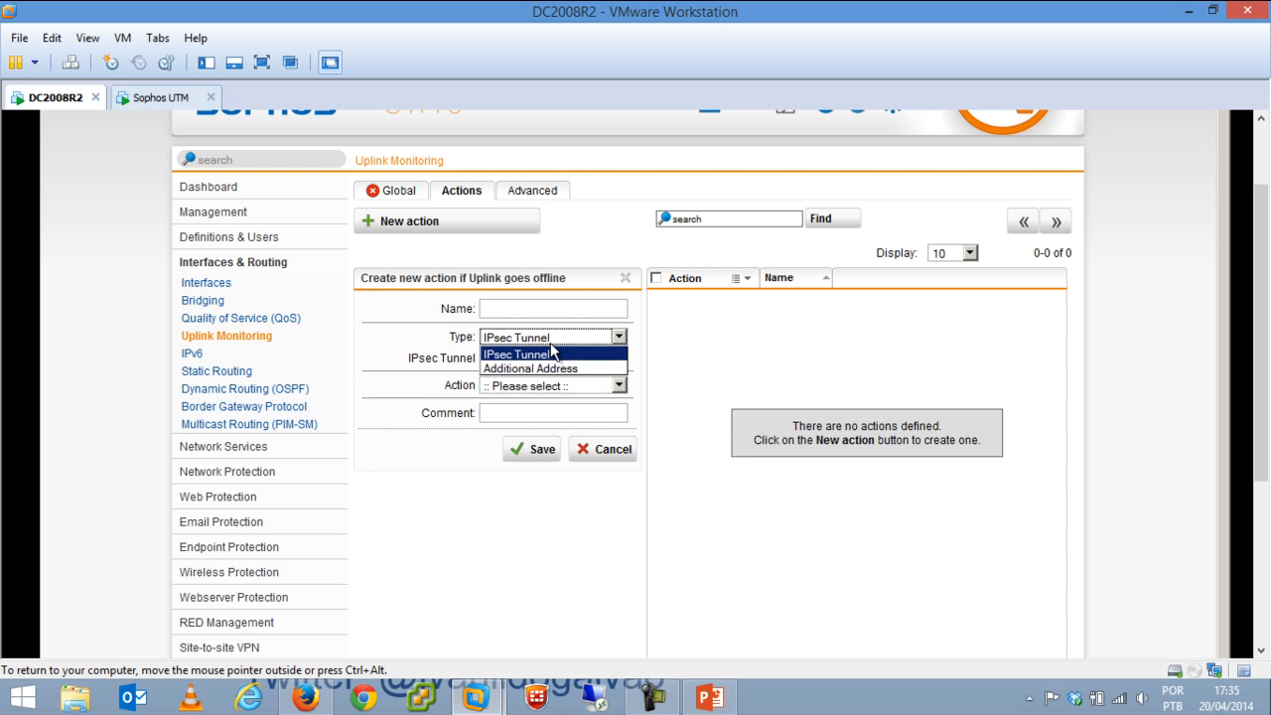
pyautogui.click(618, 455)
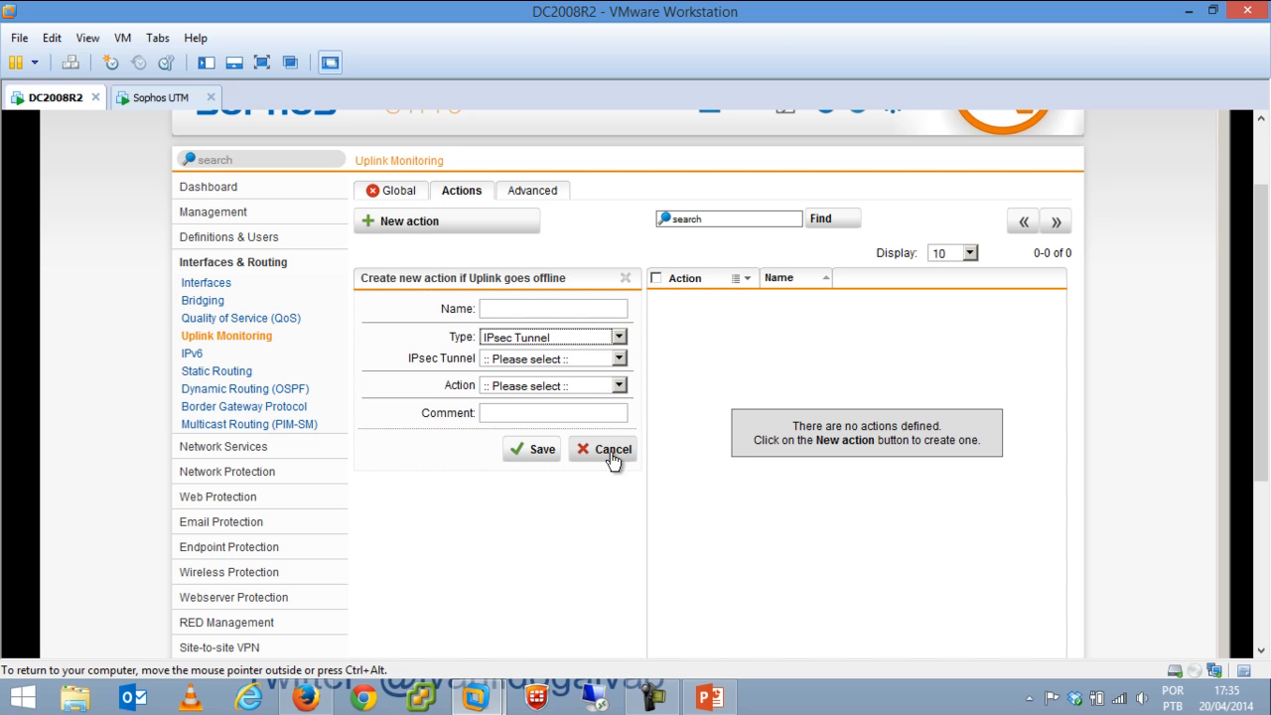
pyautogui.click(614, 453)
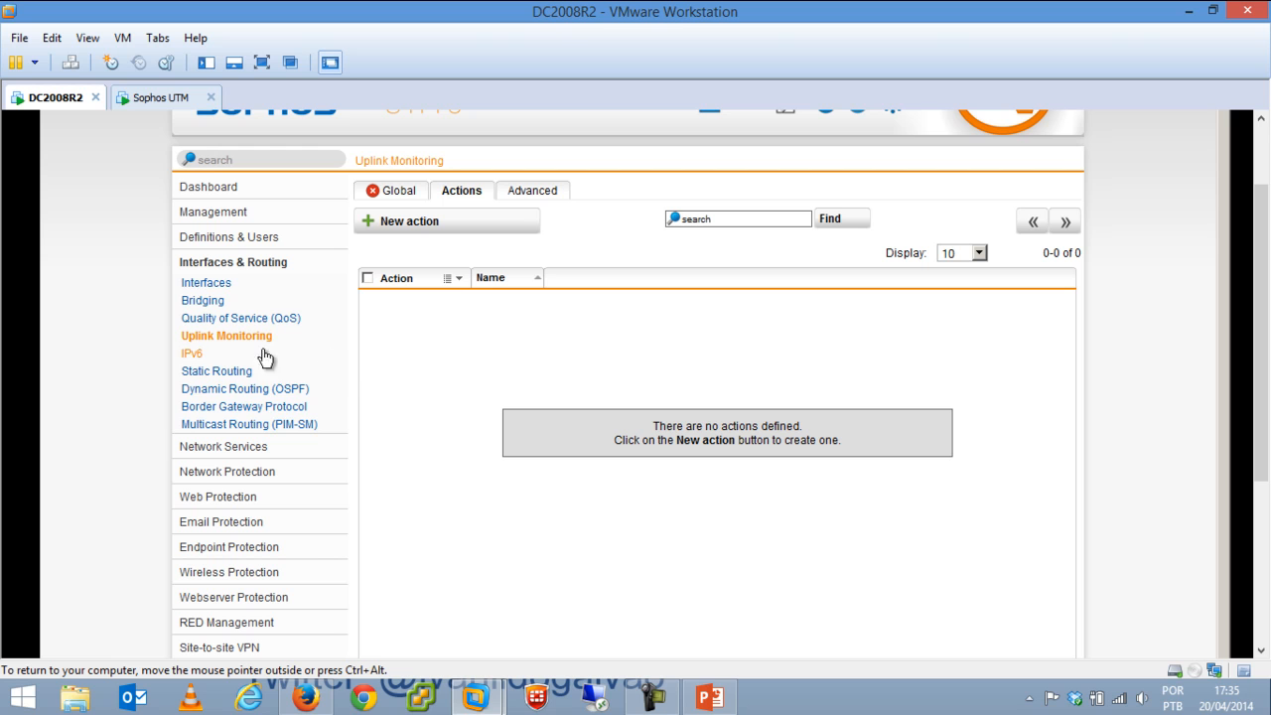
# Open Static Routing and draft a new route, trying gateway and interface types and interface choices.
pyautogui.click(194, 356)
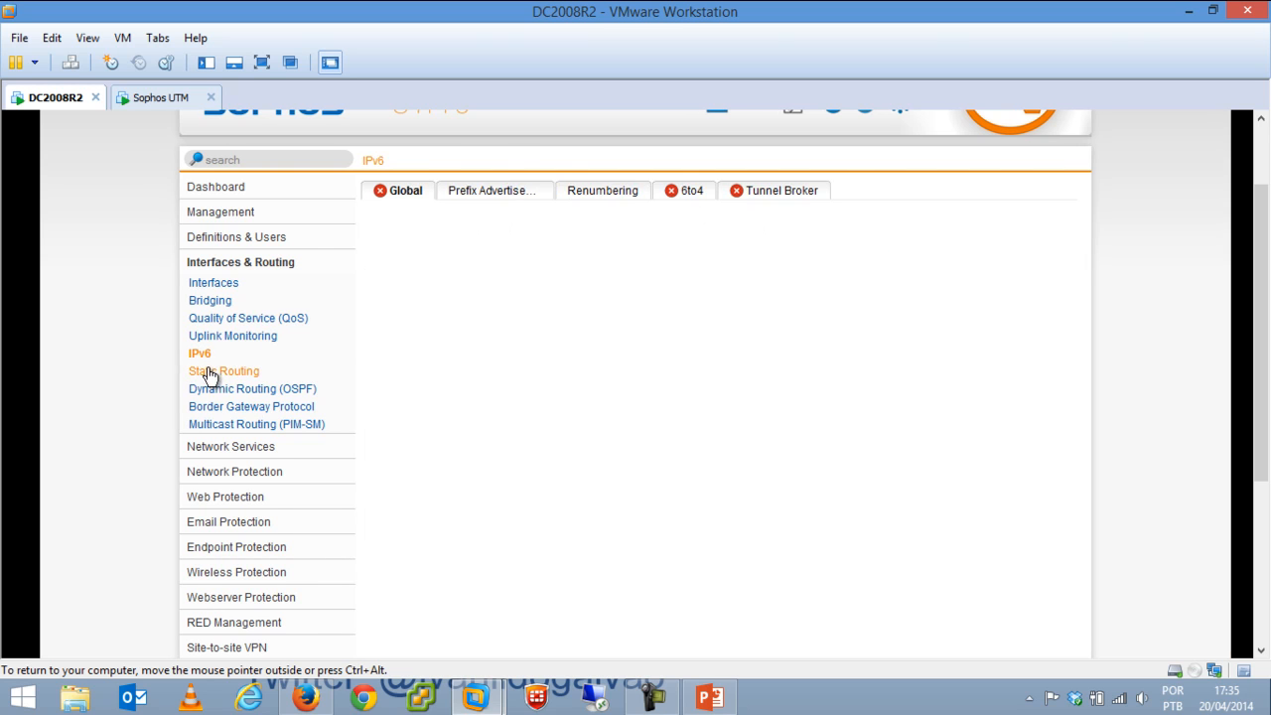
pyautogui.click(213, 374)
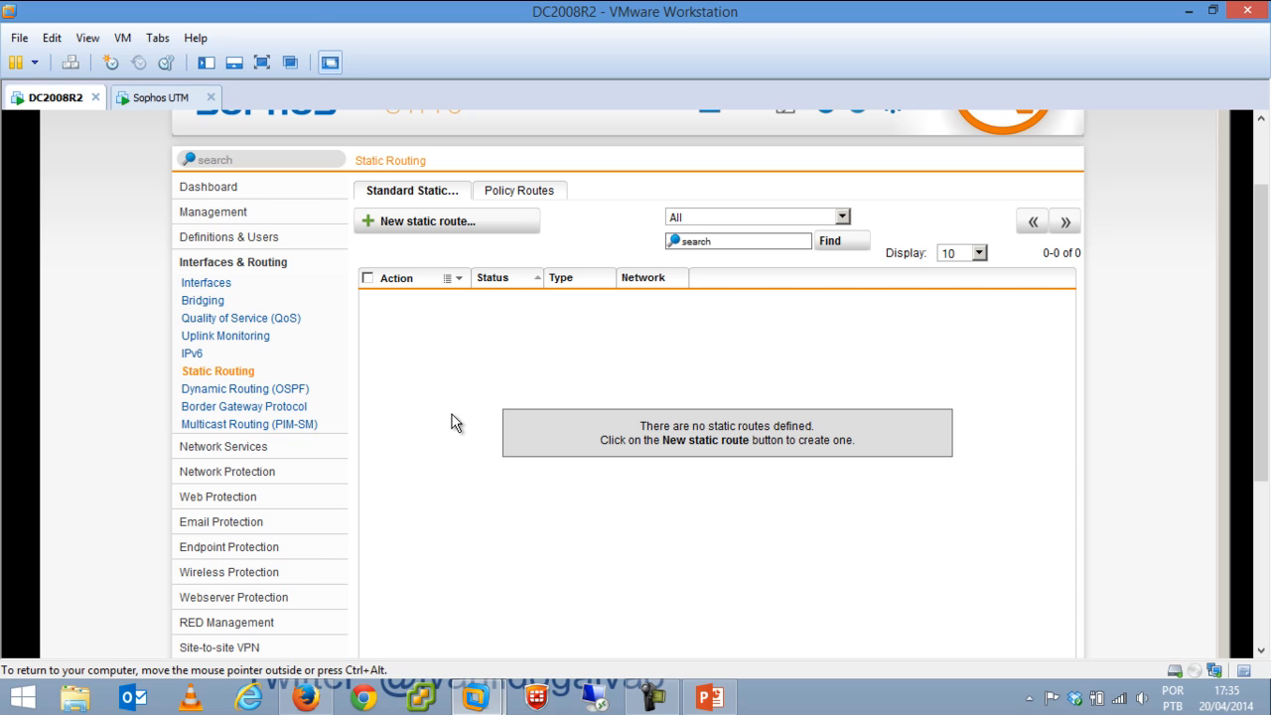
pyautogui.click(465, 221)
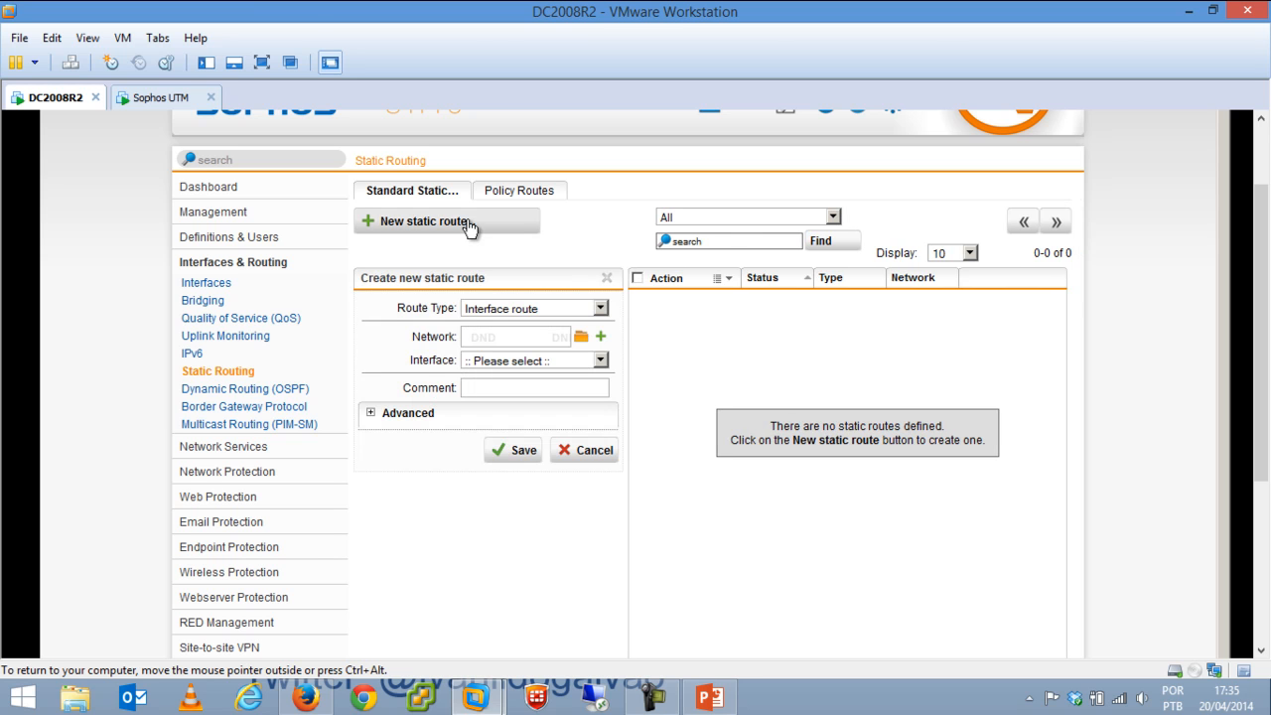
pyautogui.click(499, 308)
pyautogui.click(382, 342)
pyautogui.click(543, 311)
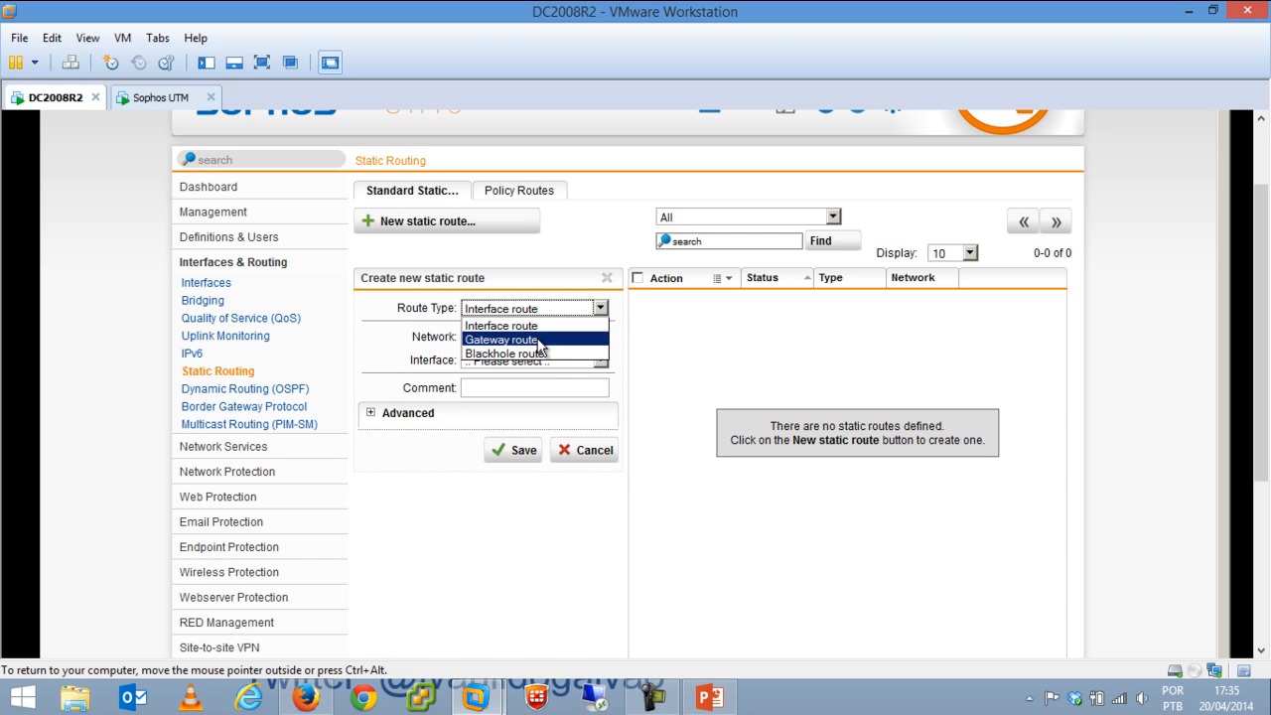
pyautogui.click(544, 339)
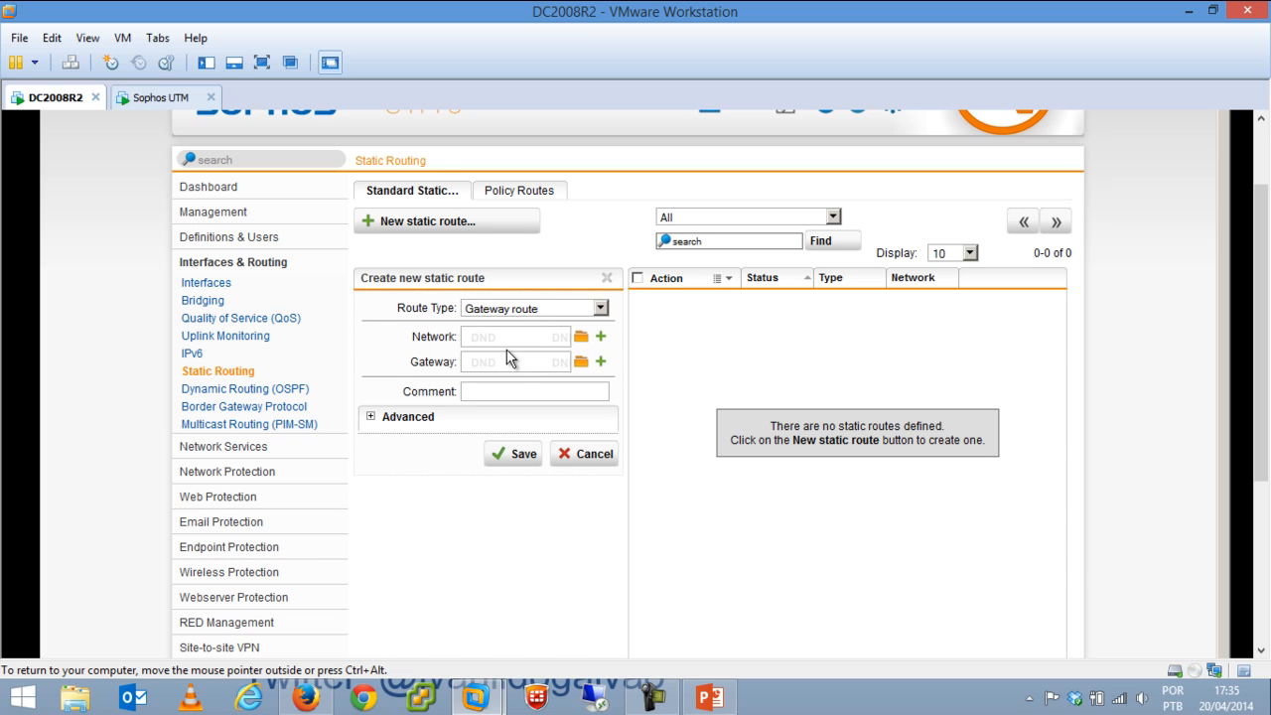
pyautogui.click(534, 307)
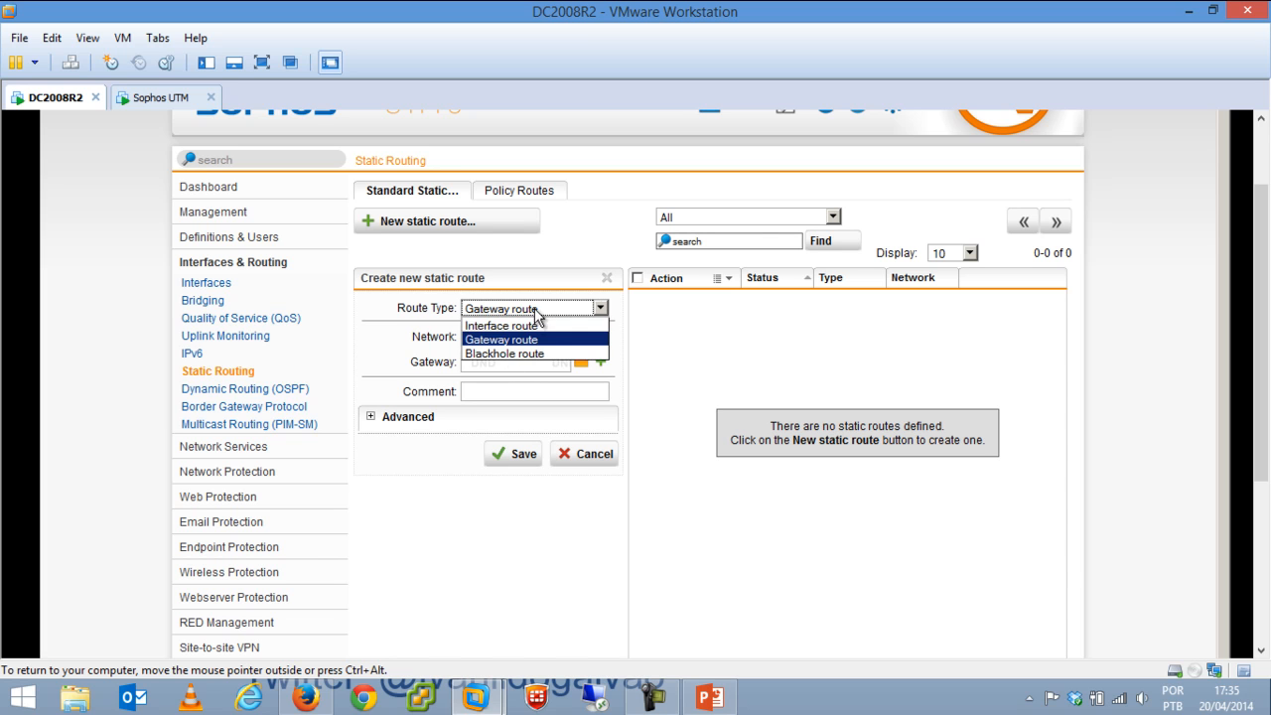
pyautogui.click(531, 327)
pyautogui.click(527, 360)
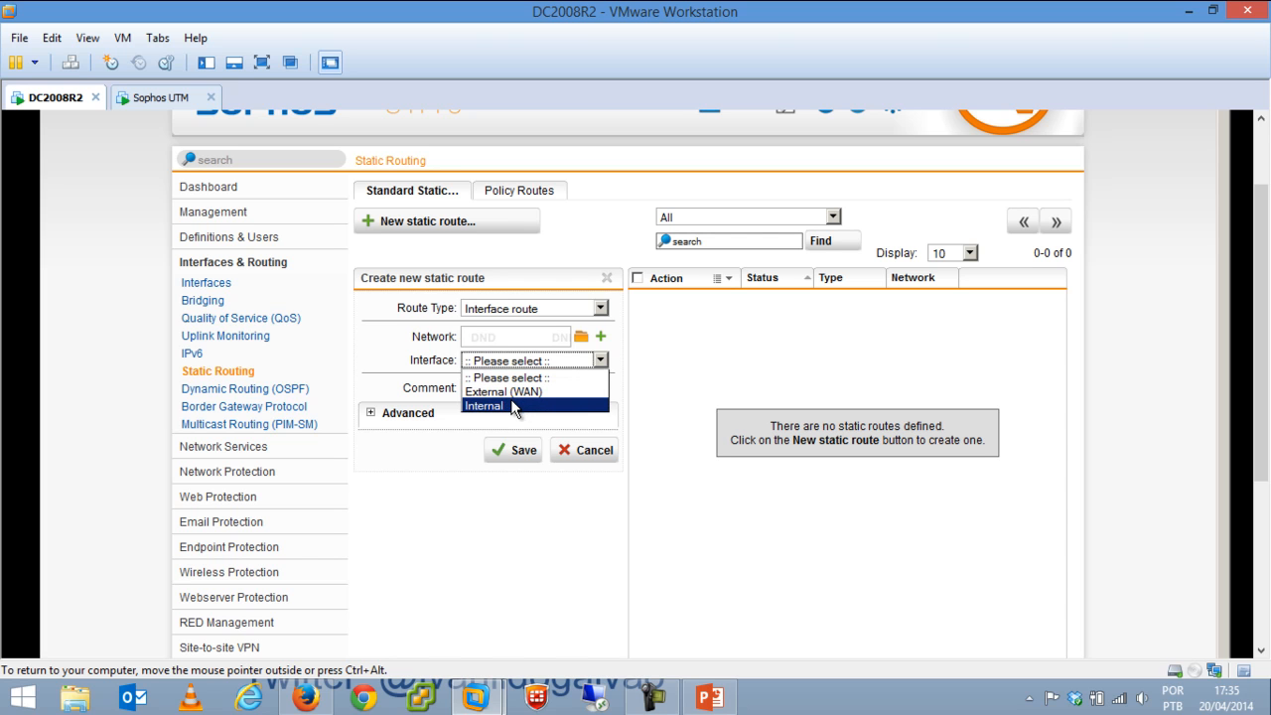
pyautogui.click(379, 341)
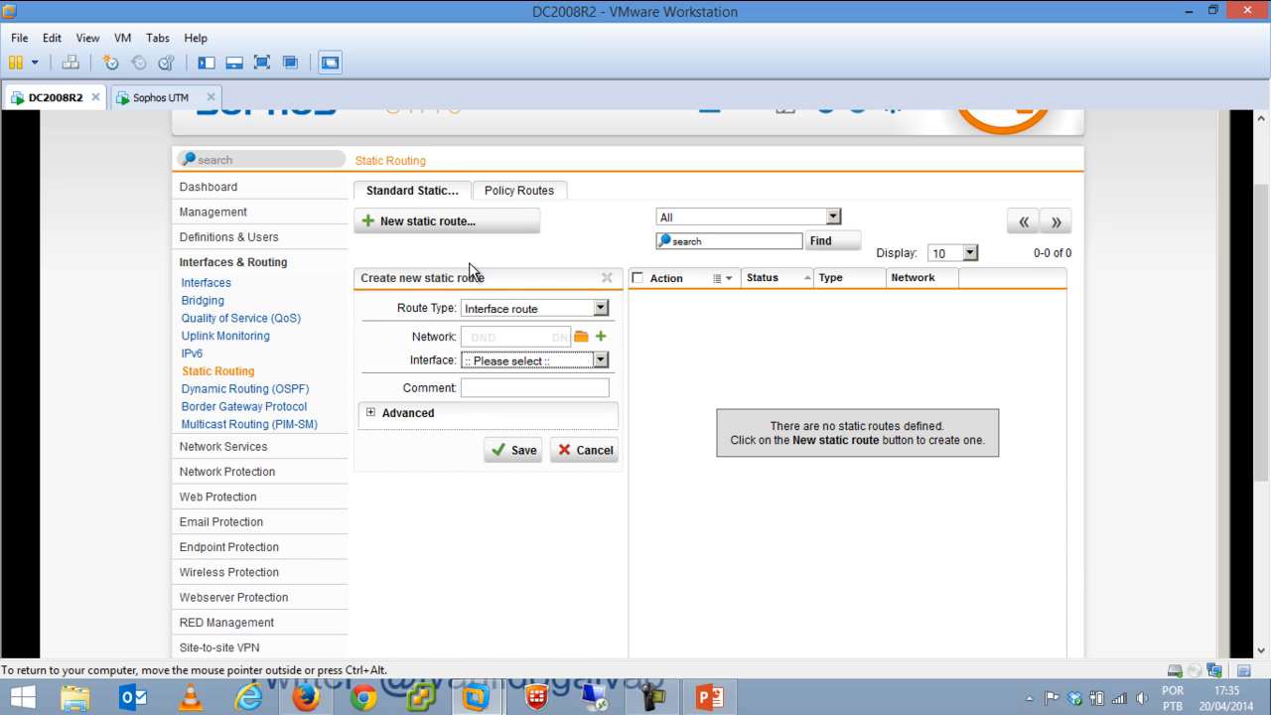
# Check the empty Policy Routes list, then open Dynamic Routing (OSPF).
pyautogui.click(511, 196)
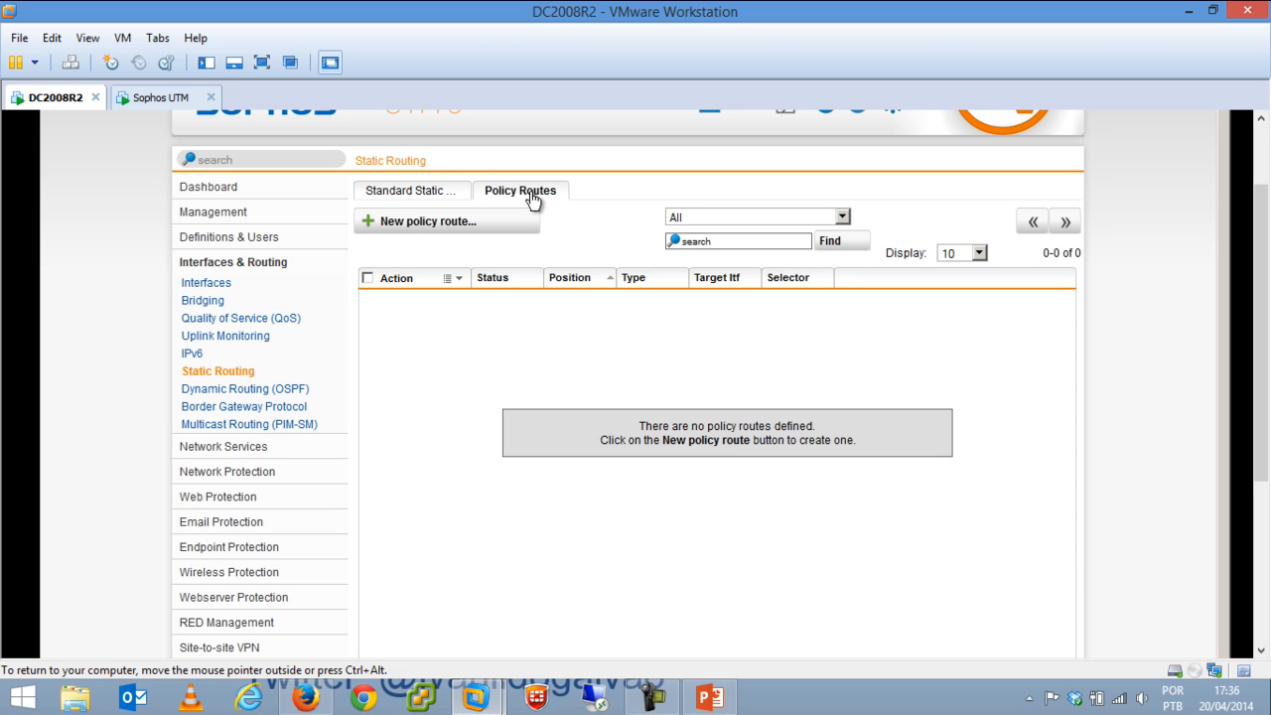
pyautogui.click(424, 197)
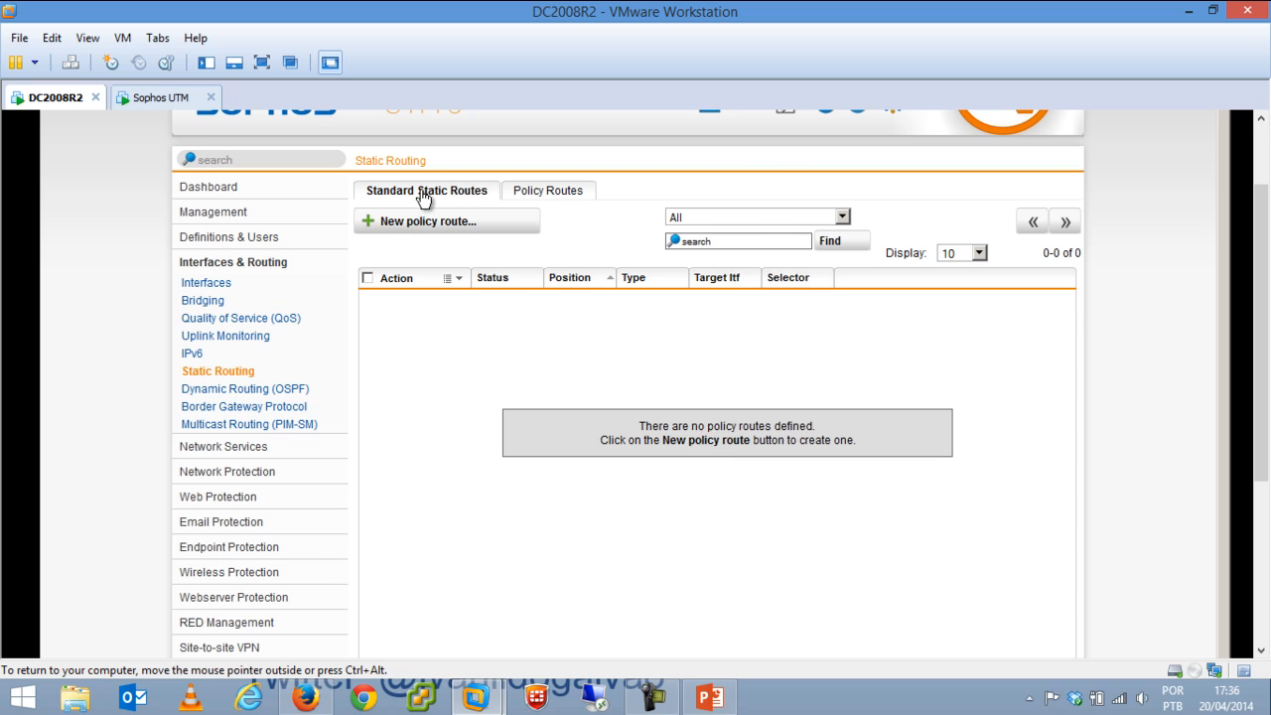
pyautogui.click(549, 199)
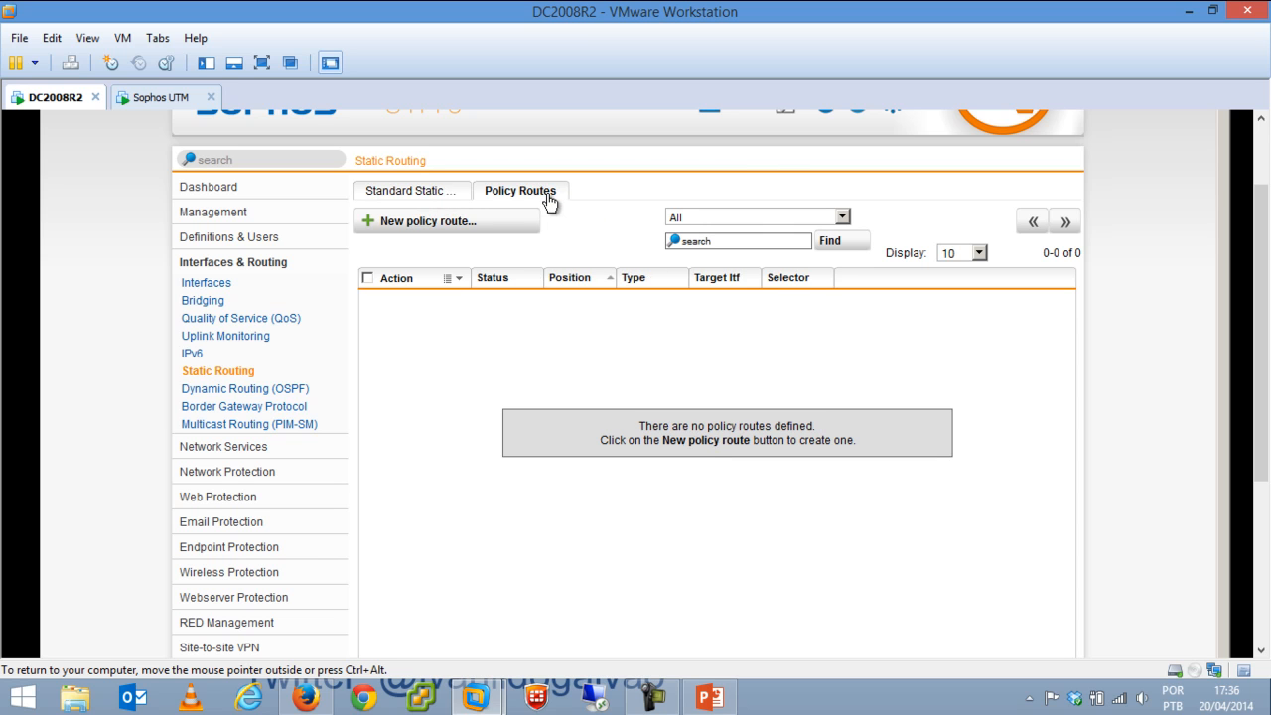
pyautogui.click(279, 390)
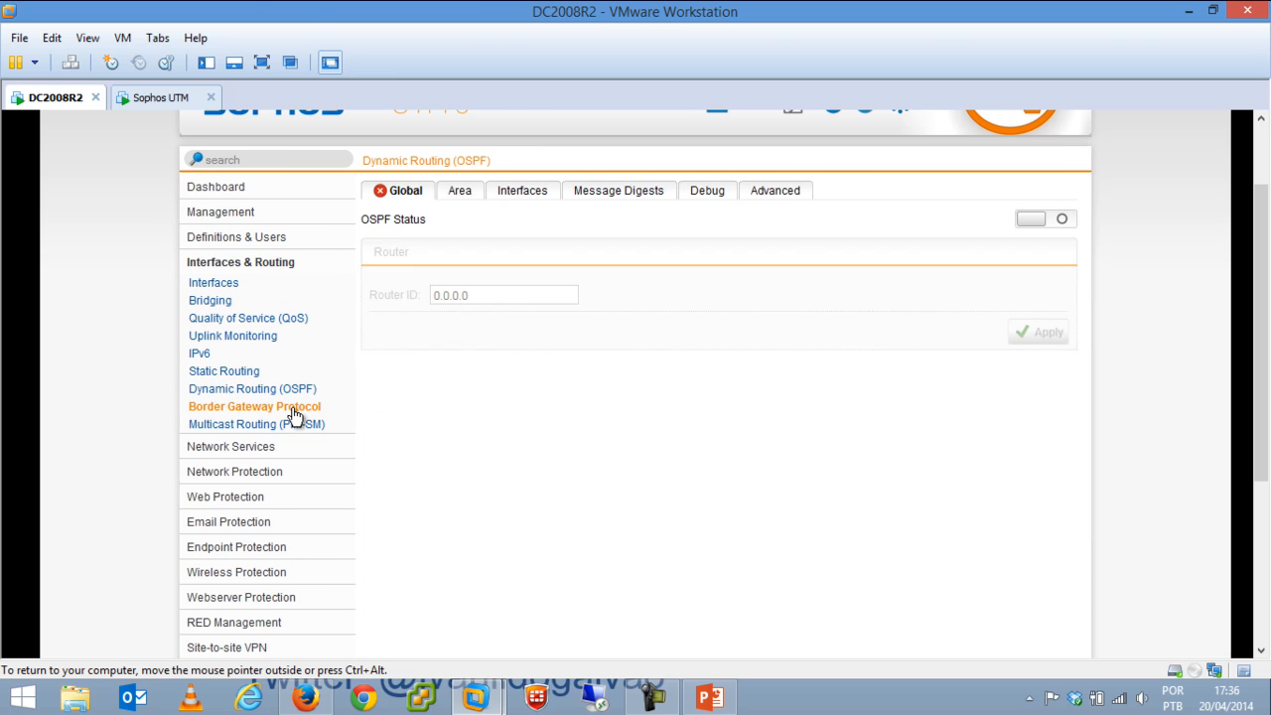
# Step through the Border Gateway Protocol and Multicast Routing (PIM-SM) pages to Network Services > DNS.
pyautogui.click(294, 413)
pyautogui.click(287, 425)
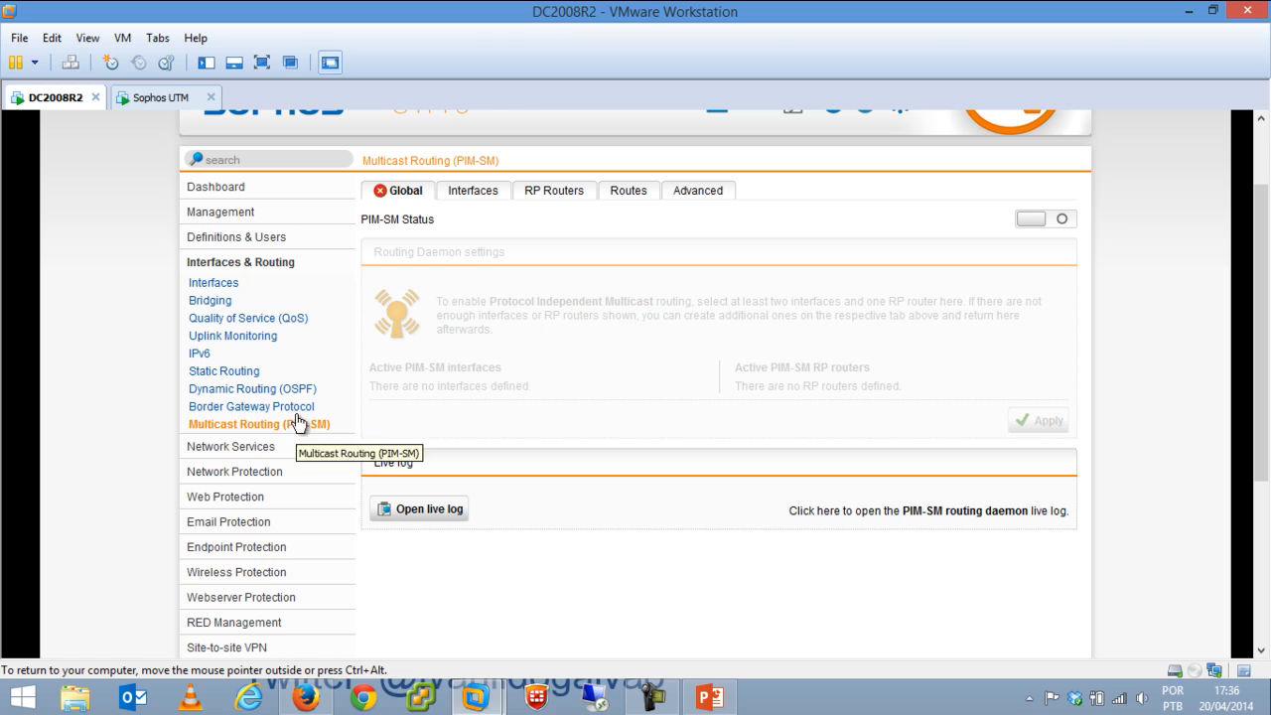
pyautogui.click(253, 448)
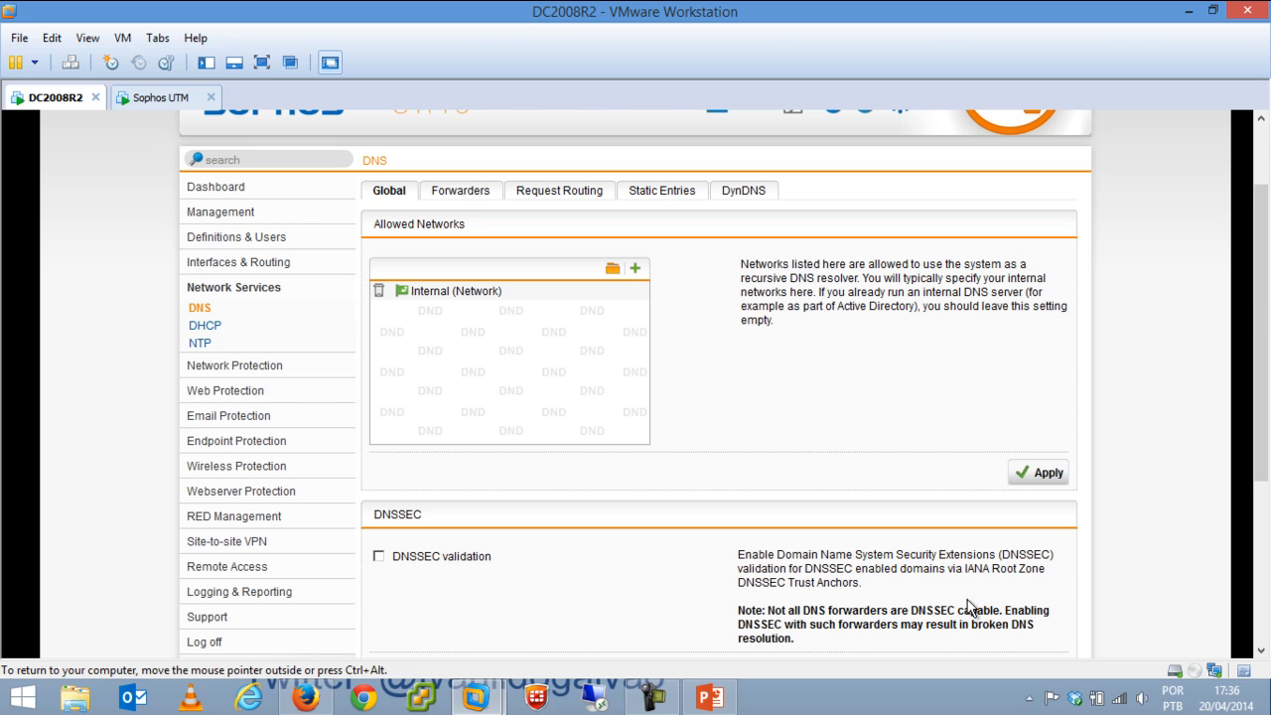
# On DNS Forwarders, toggle 'Use forwarders assigned by ISP' off and back on.
pyautogui.moveTo(1265, 325)
pyautogui.mouseDown()
pyautogui.moveTo(1266, 457)
pyautogui.moveTo(1266, 325)
pyautogui.mouseUp()
pyautogui.click(463, 191)
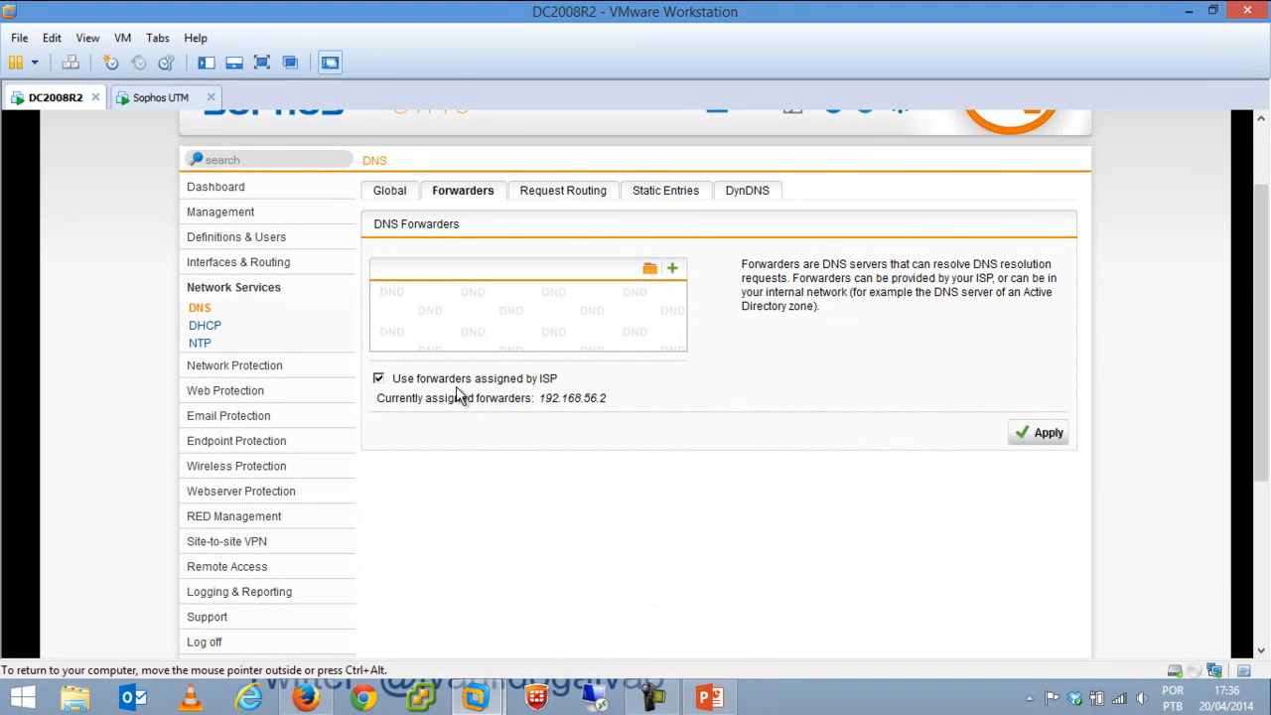
pyautogui.click(551, 383)
pyautogui.click(417, 388)
# Open the network objects list and cancel a new network definition.
pyautogui.click(418, 386)
pyautogui.click(648, 270)
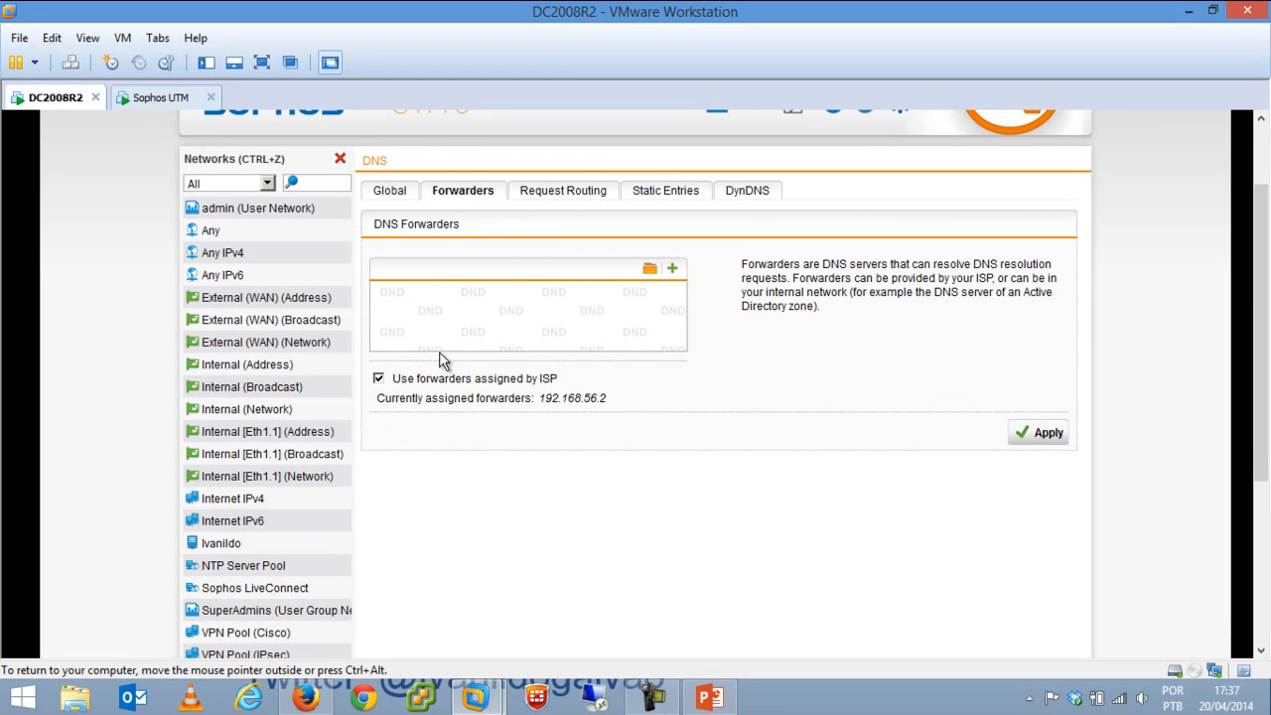
pyautogui.click(672, 269)
pyautogui.click(679, 275)
pyautogui.click(869, 504)
# Look over the Request Routing and Static Entries tabs, ending on DynDNS.
pyautogui.click(581, 191)
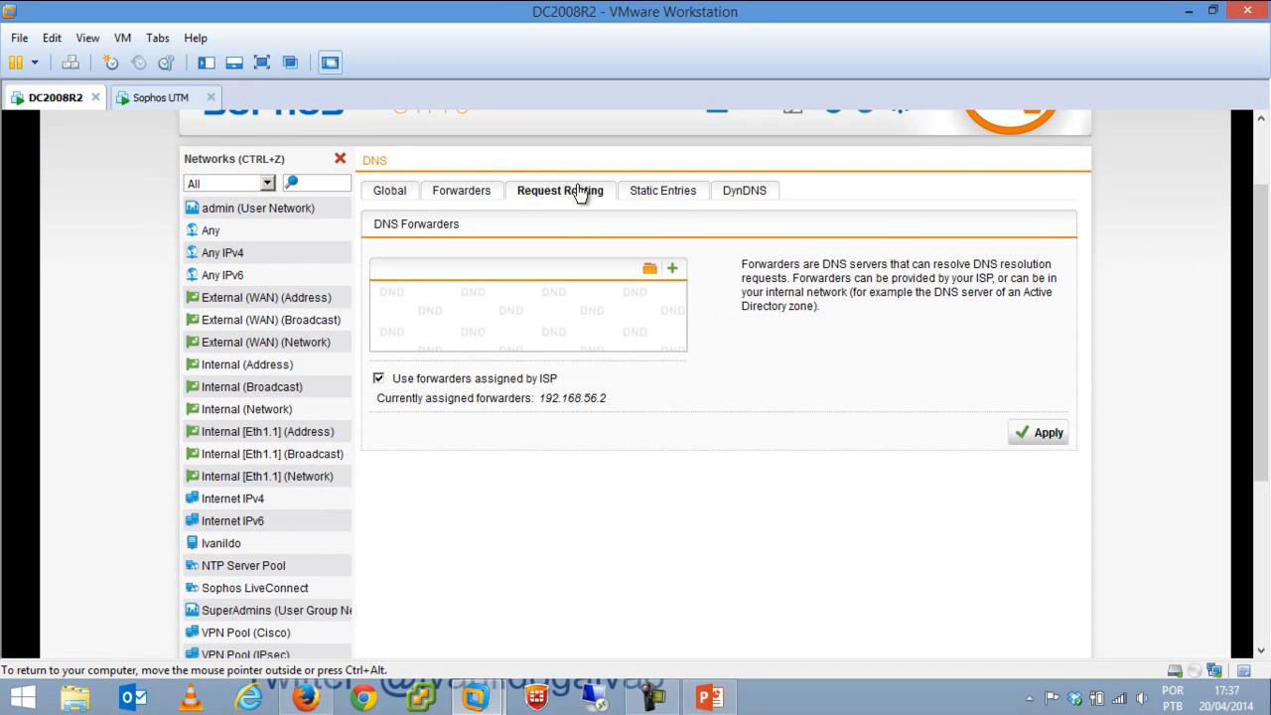
pyautogui.click(637, 195)
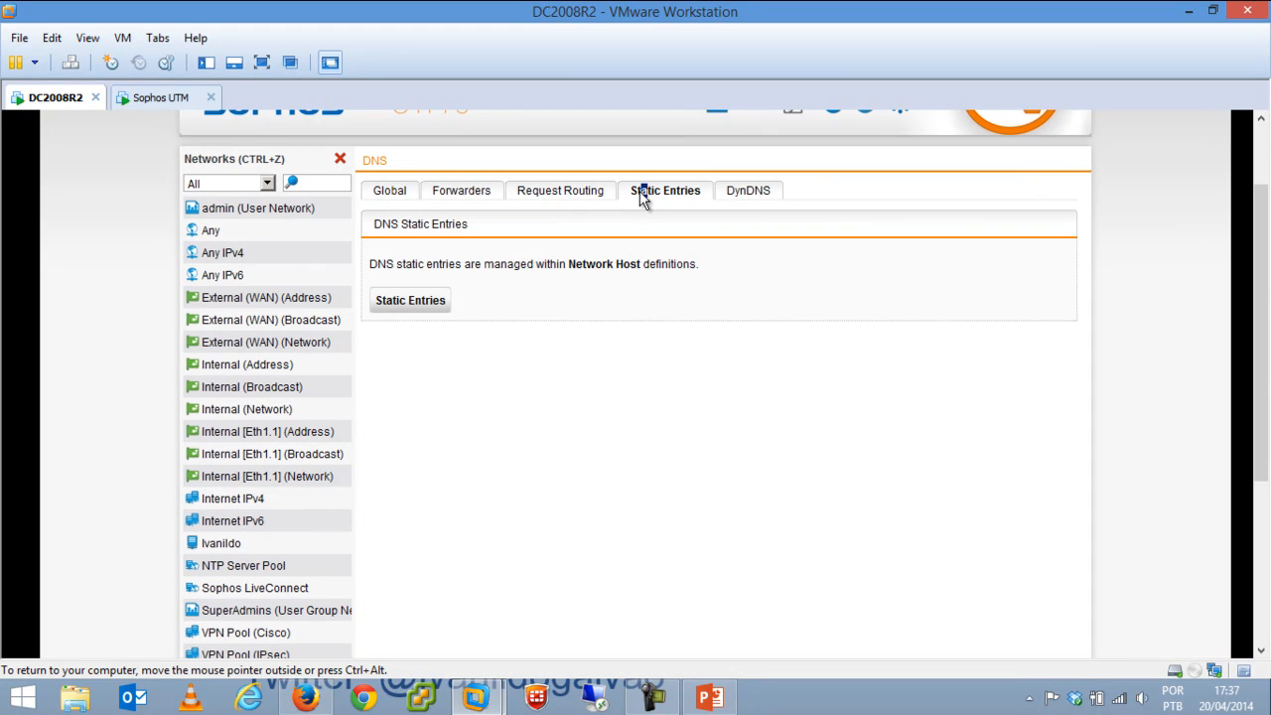
pyautogui.click(758, 193)
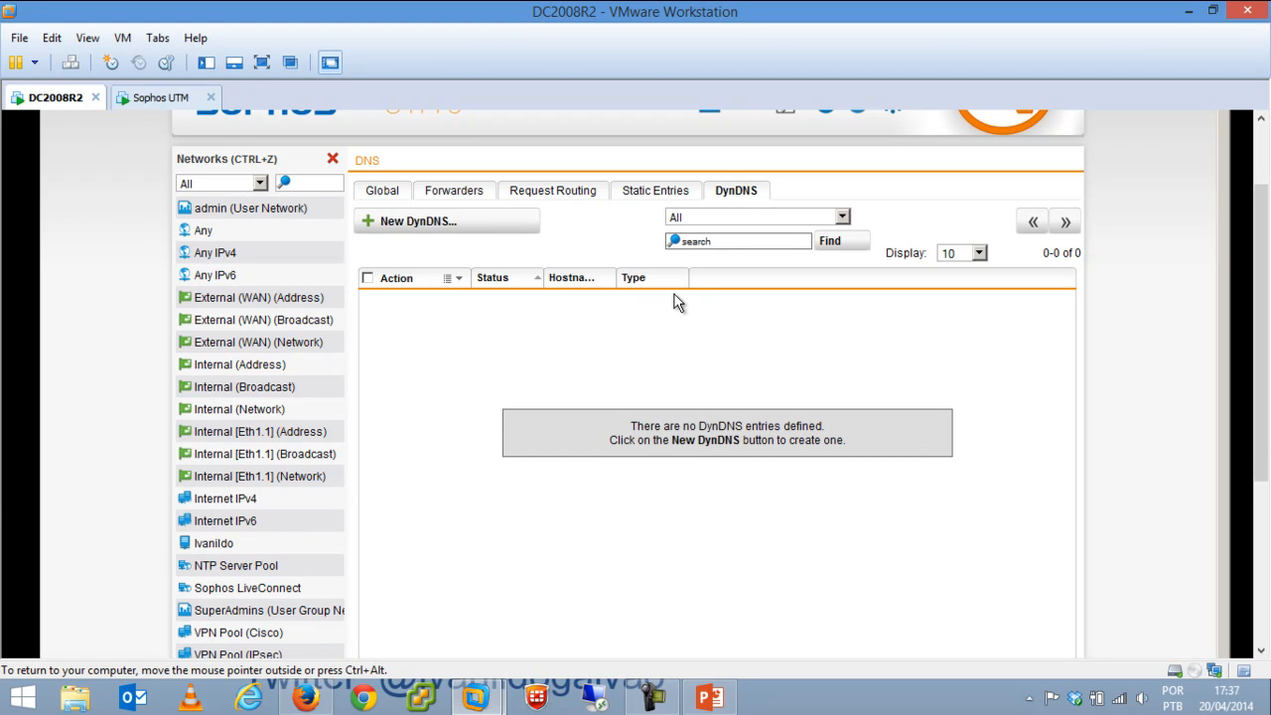
# Start a new DynDNS entry and set its provider type to easyDNS.
pyautogui.click(488, 226)
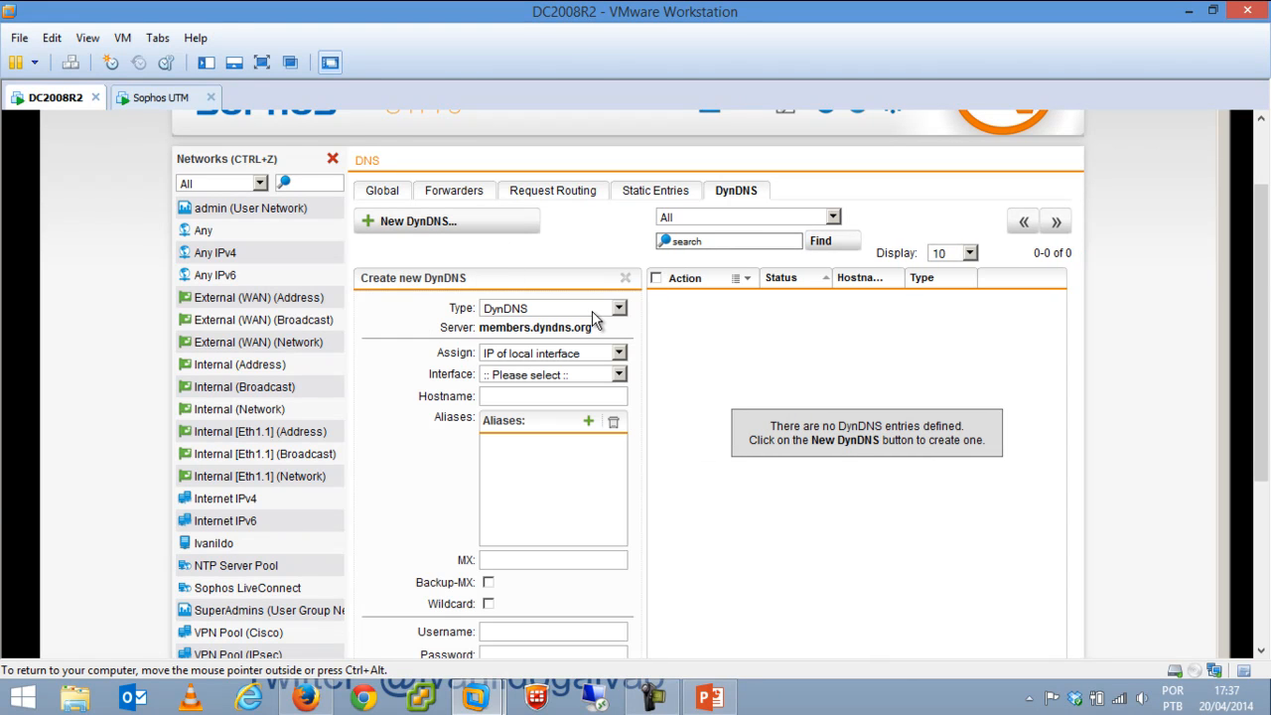
pyautogui.click(599, 310)
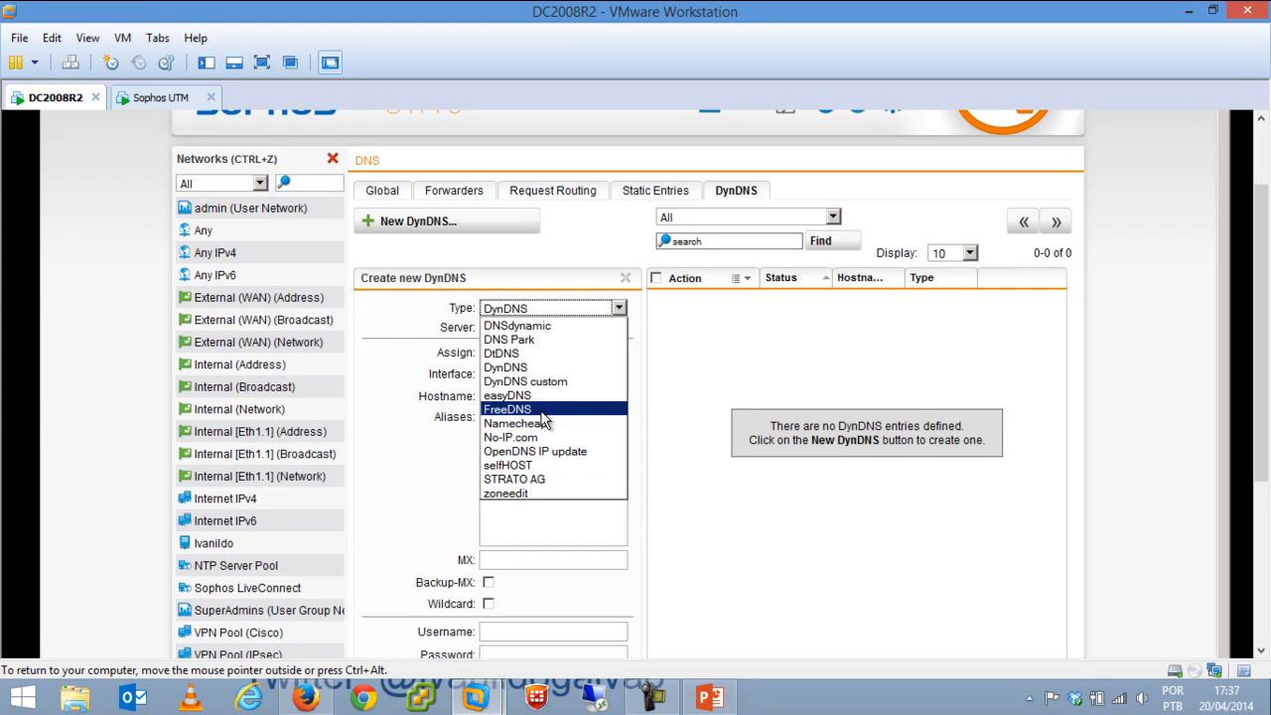
pyautogui.click(386, 325)
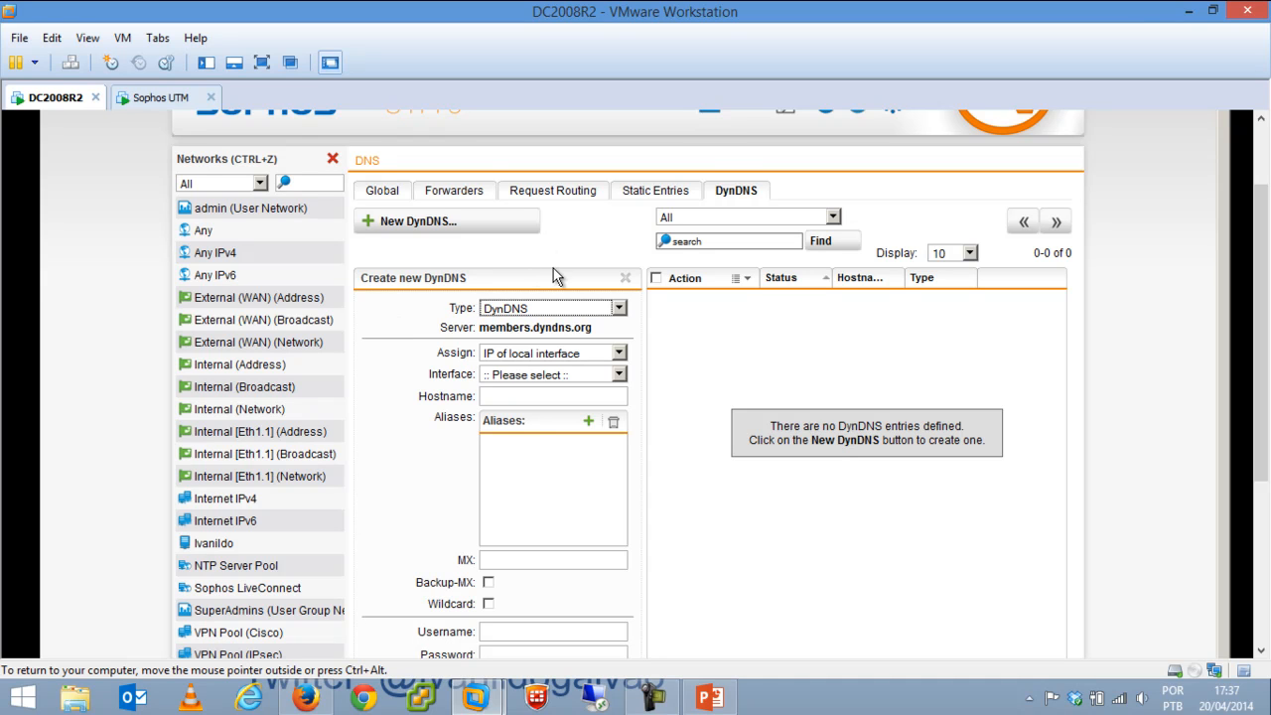
pyautogui.click(509, 310)
pyautogui.click(514, 399)
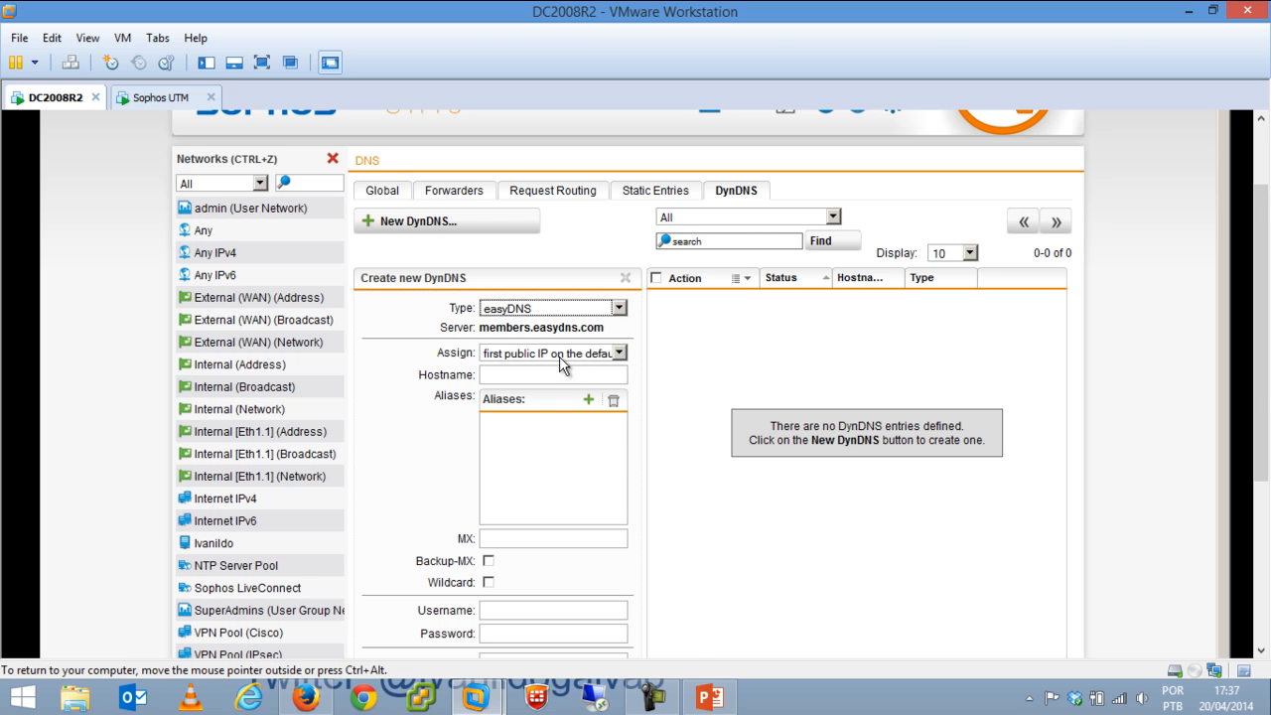
# Cancel the draft easyDNS entry and close the network objects panel.
pyautogui.scroll(-3, 933, 328)
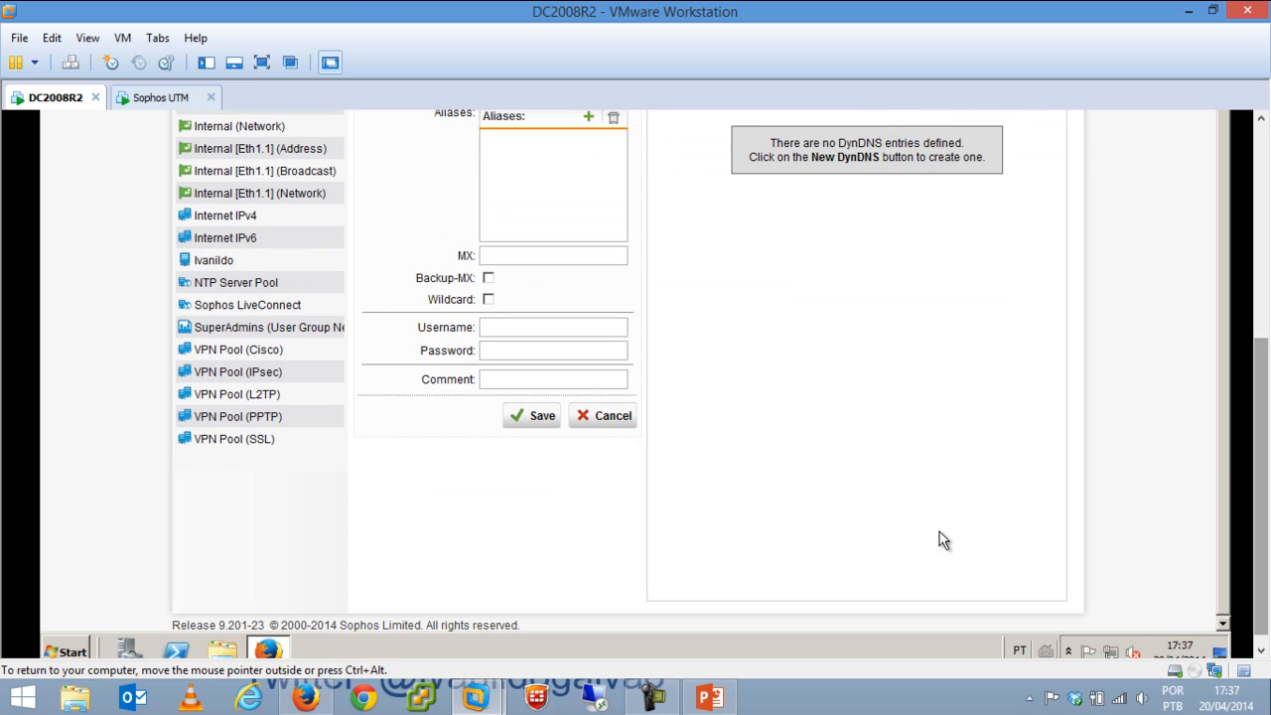
pyautogui.click(613, 425)
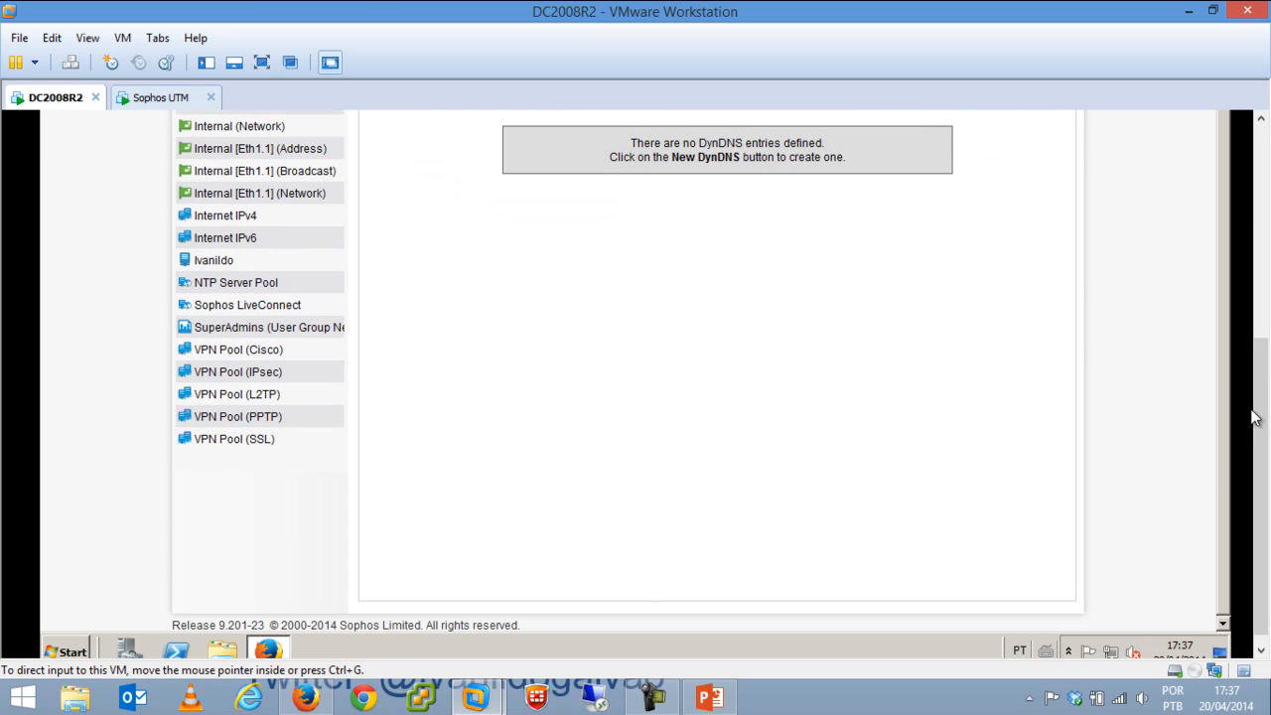
pyautogui.scroll(4, 1254, 417)
pyautogui.click(336, 222)
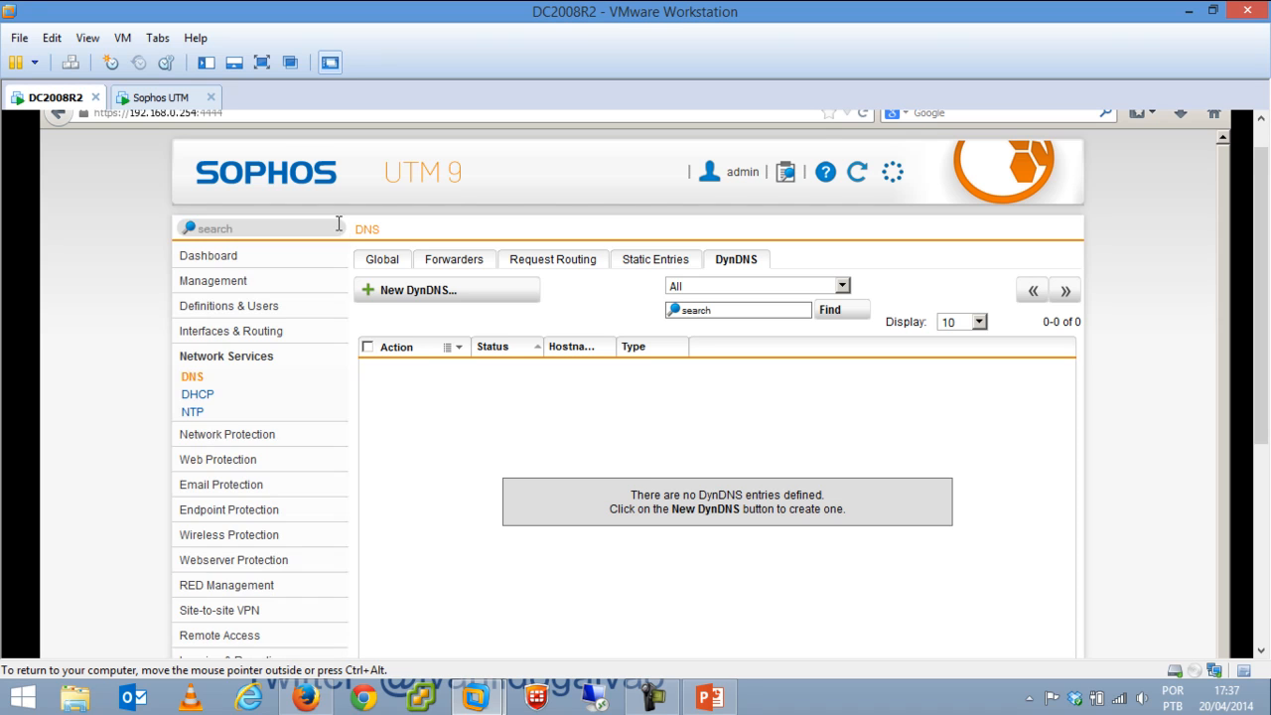
# Draft a DHCP server on the Internal interface, expand its Advanced options, then cancel it.
pyautogui.click(197, 397)
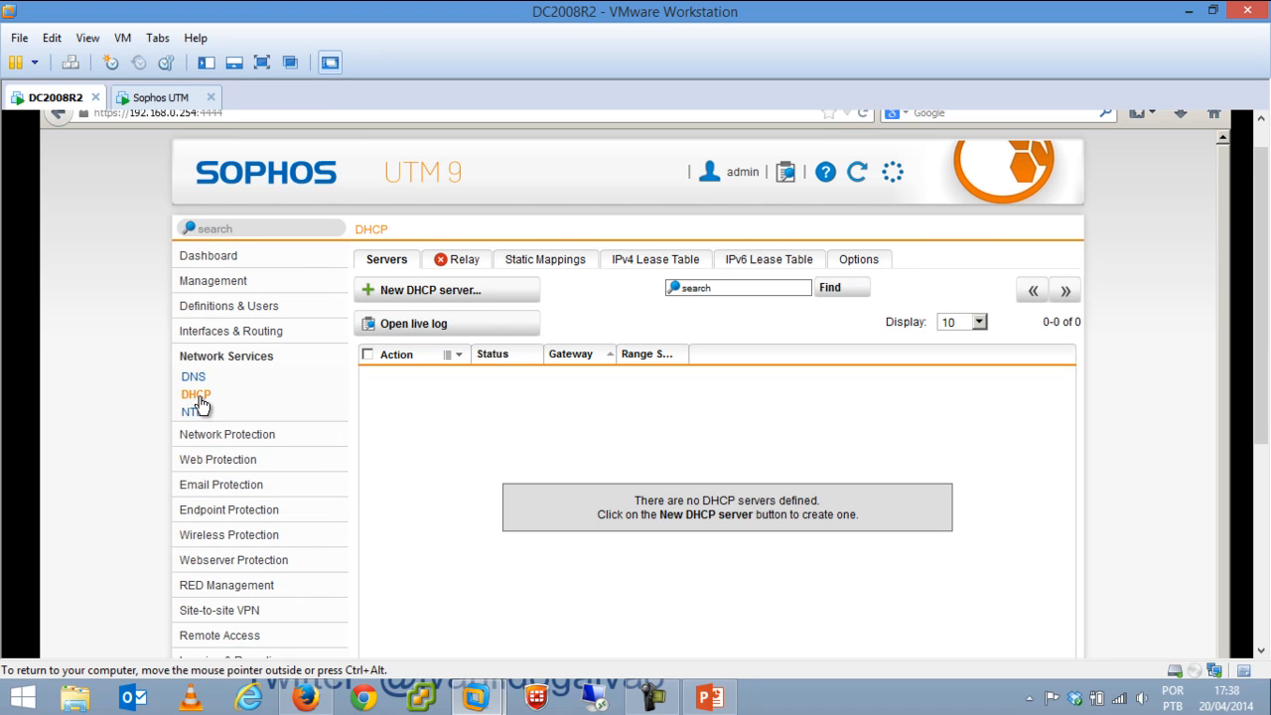
pyautogui.click(465, 292)
pyautogui.click(536, 386)
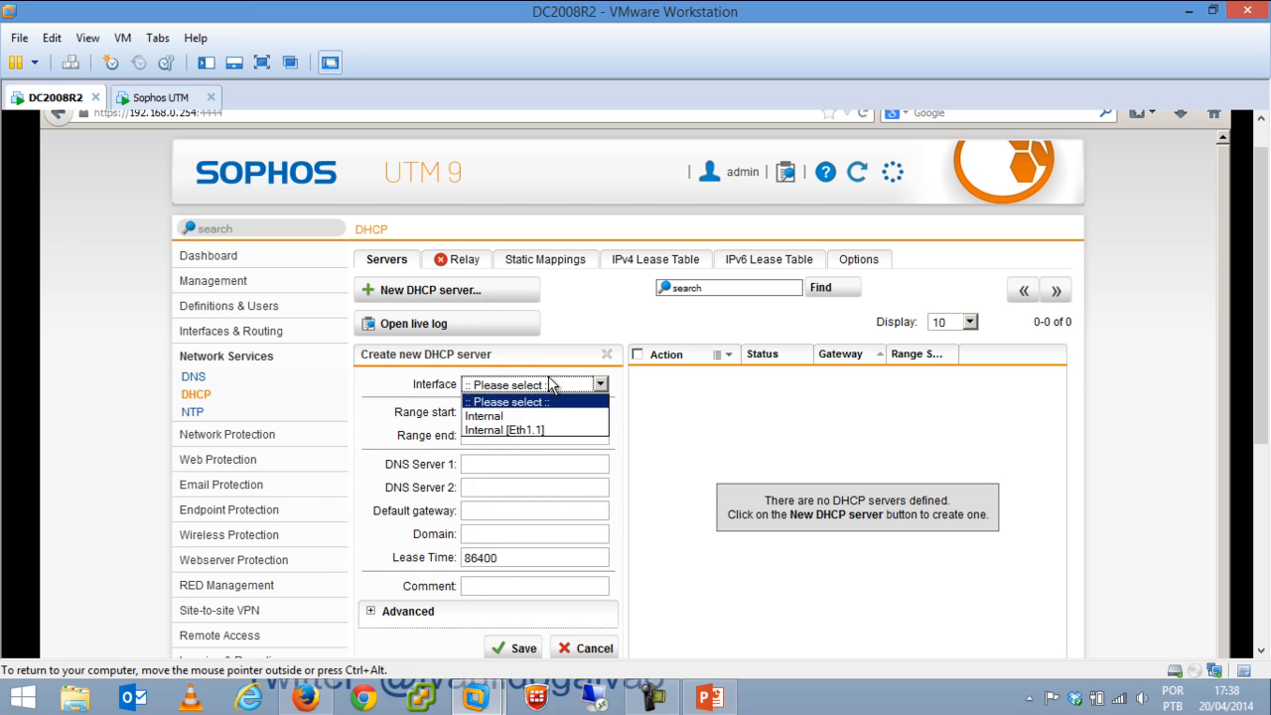
pyautogui.click(530, 415)
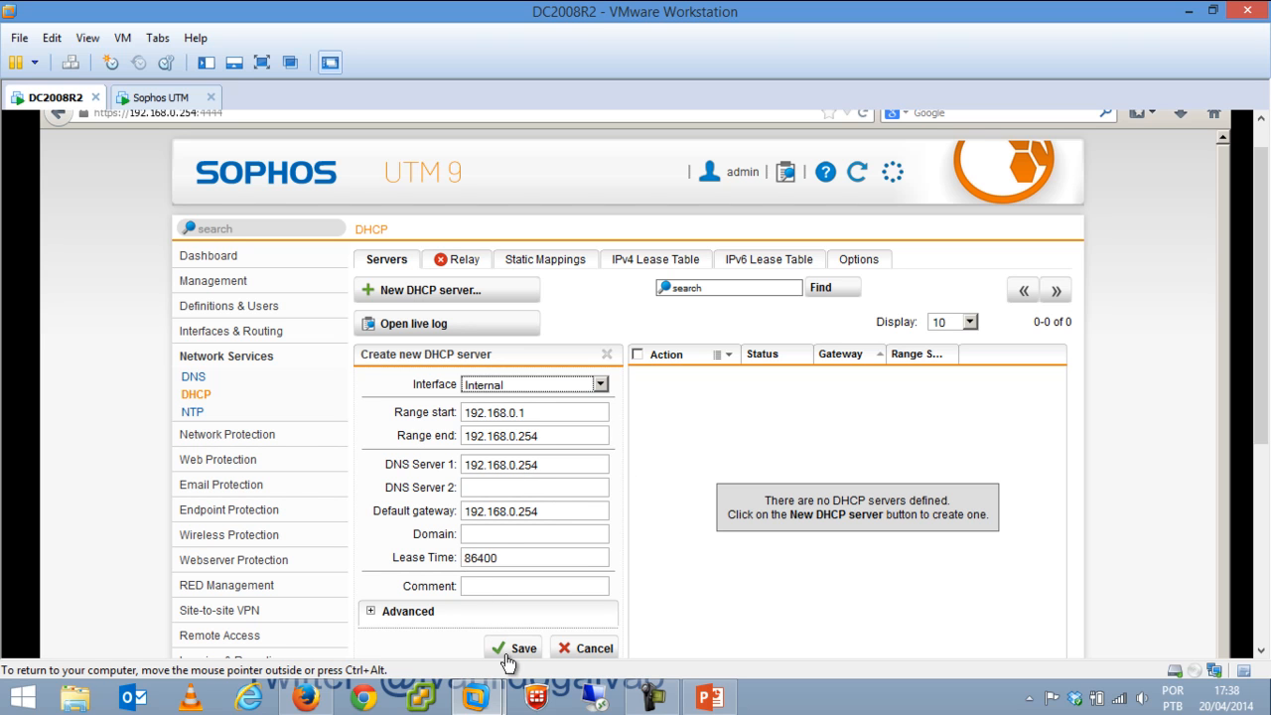
pyautogui.click(509, 537)
pyautogui.moveTo(1263, 325); pyautogui.dragTo(1262, 385)
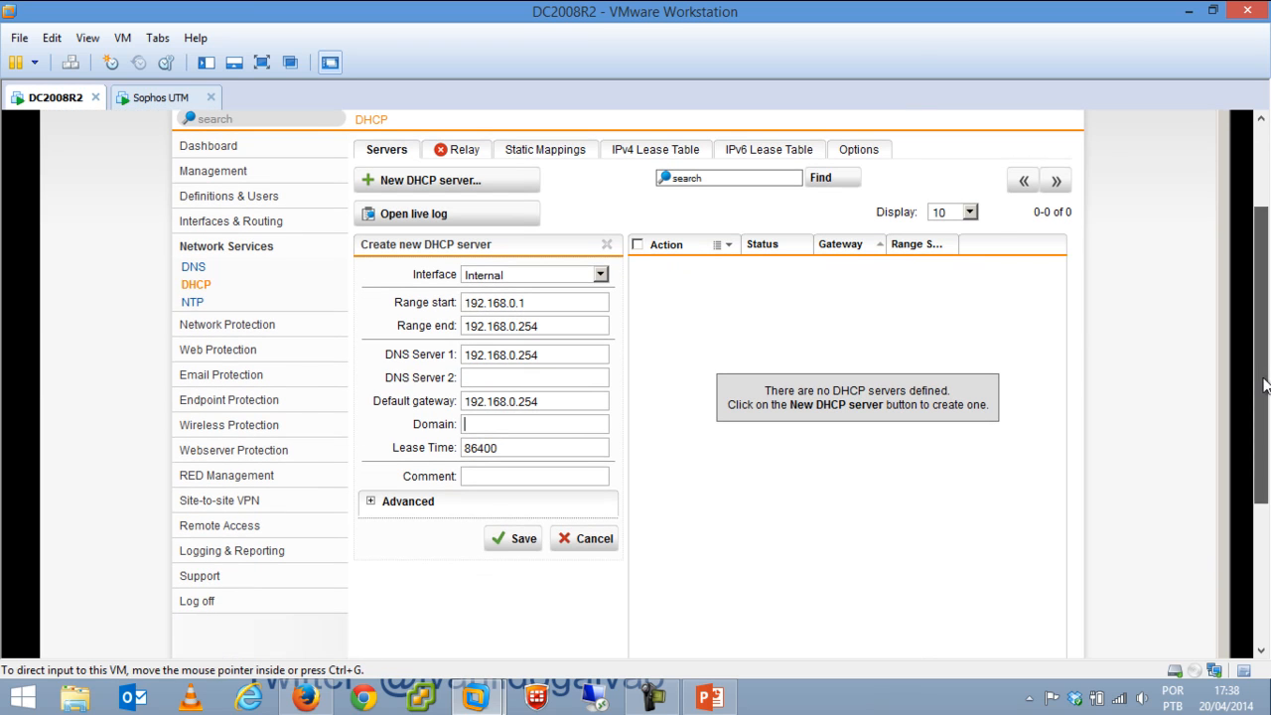
pyautogui.click(370, 500)
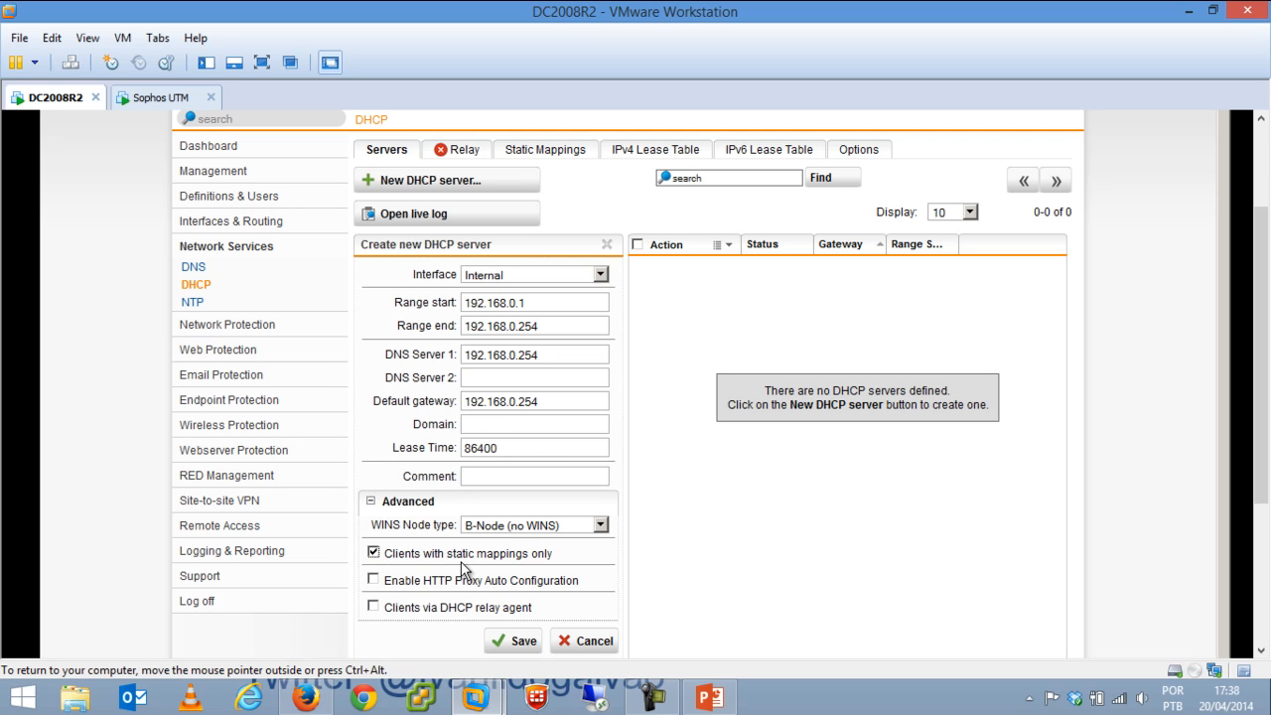
pyautogui.click(593, 642)
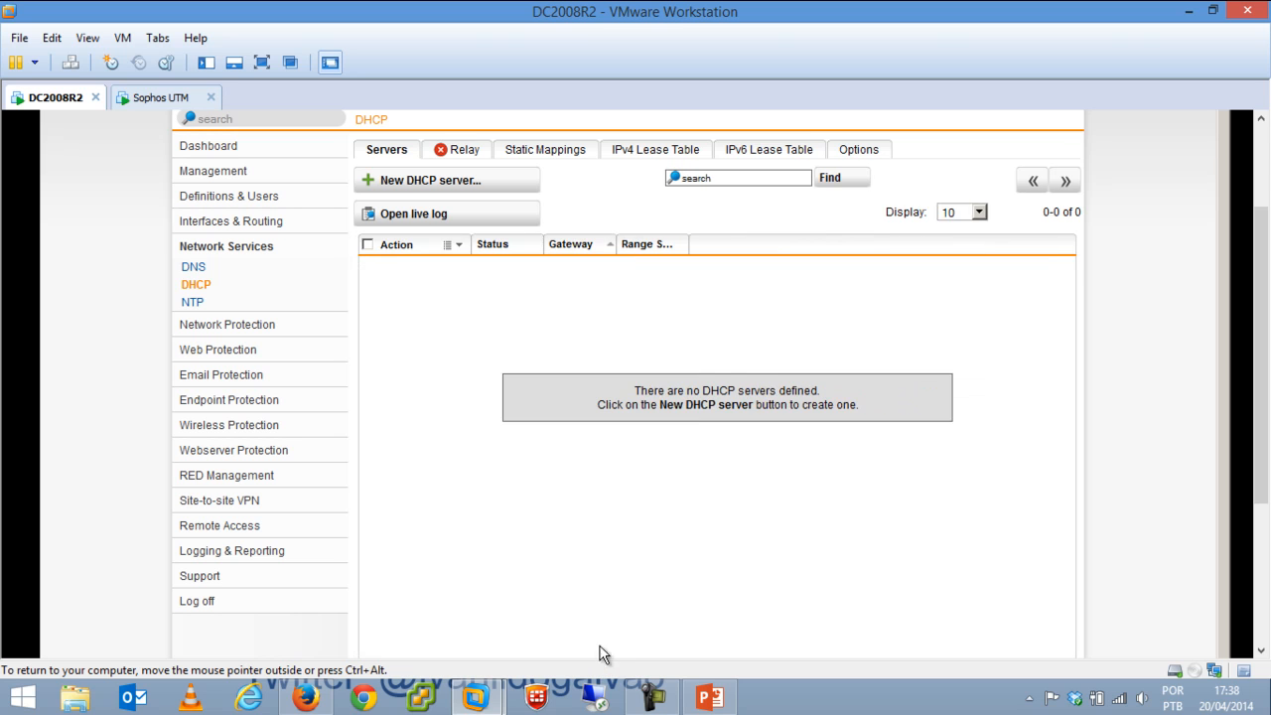
# Review the DHCP static mappings and the host definitions that hold them.
pyautogui.click(564, 153)
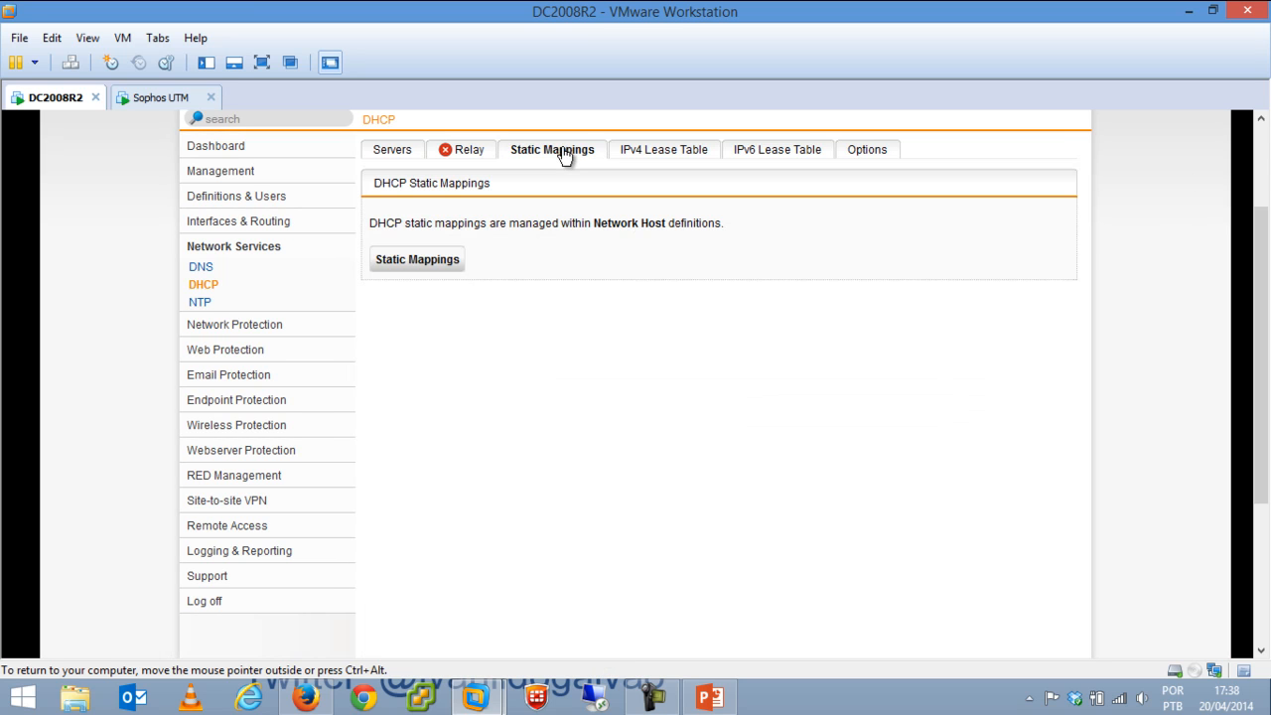
pyautogui.click(437, 264)
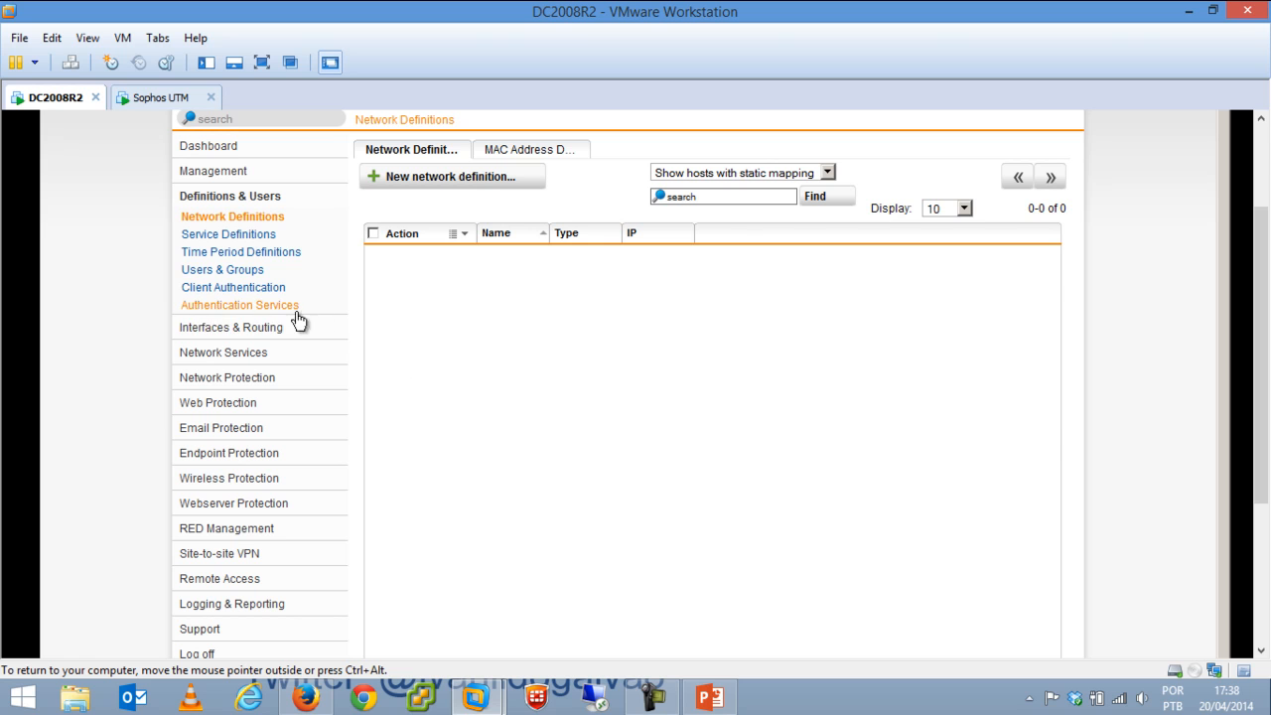
pyautogui.click(273, 328)
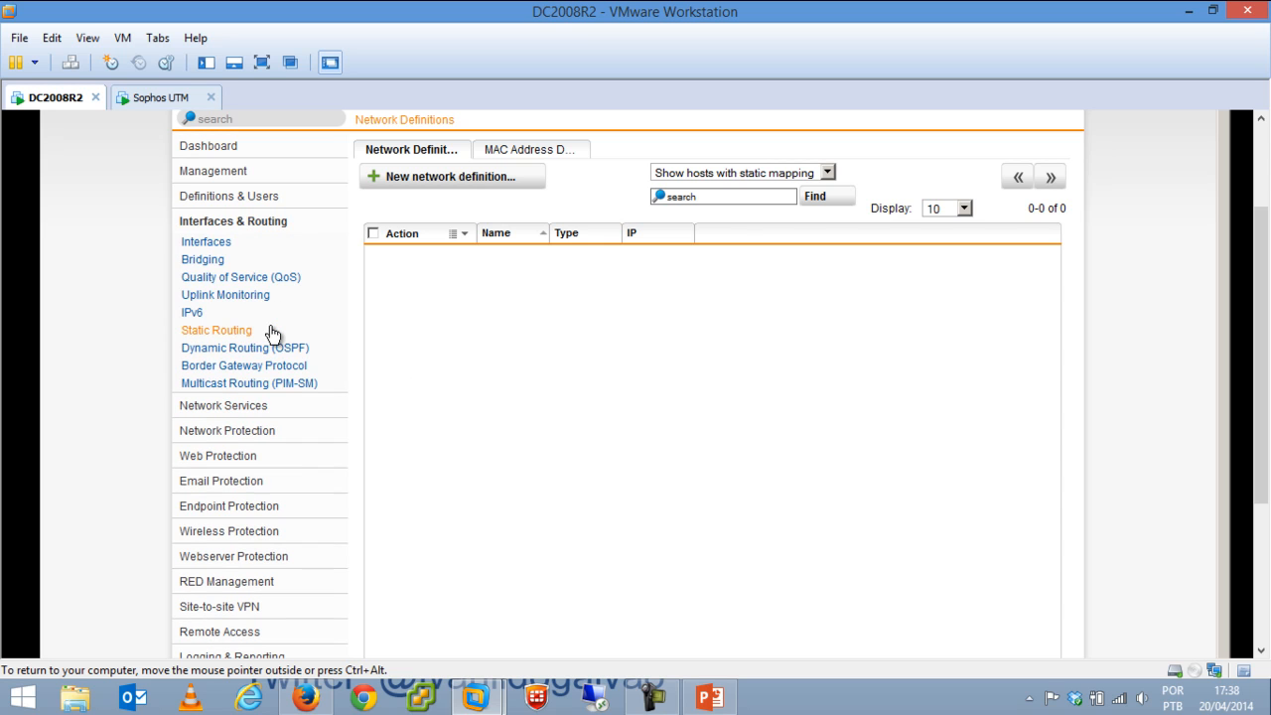
# Return to Network Services > DHCP, look over its Options list, and open the NTP settings.
pyautogui.click(241, 225)
pyautogui.click(256, 407)
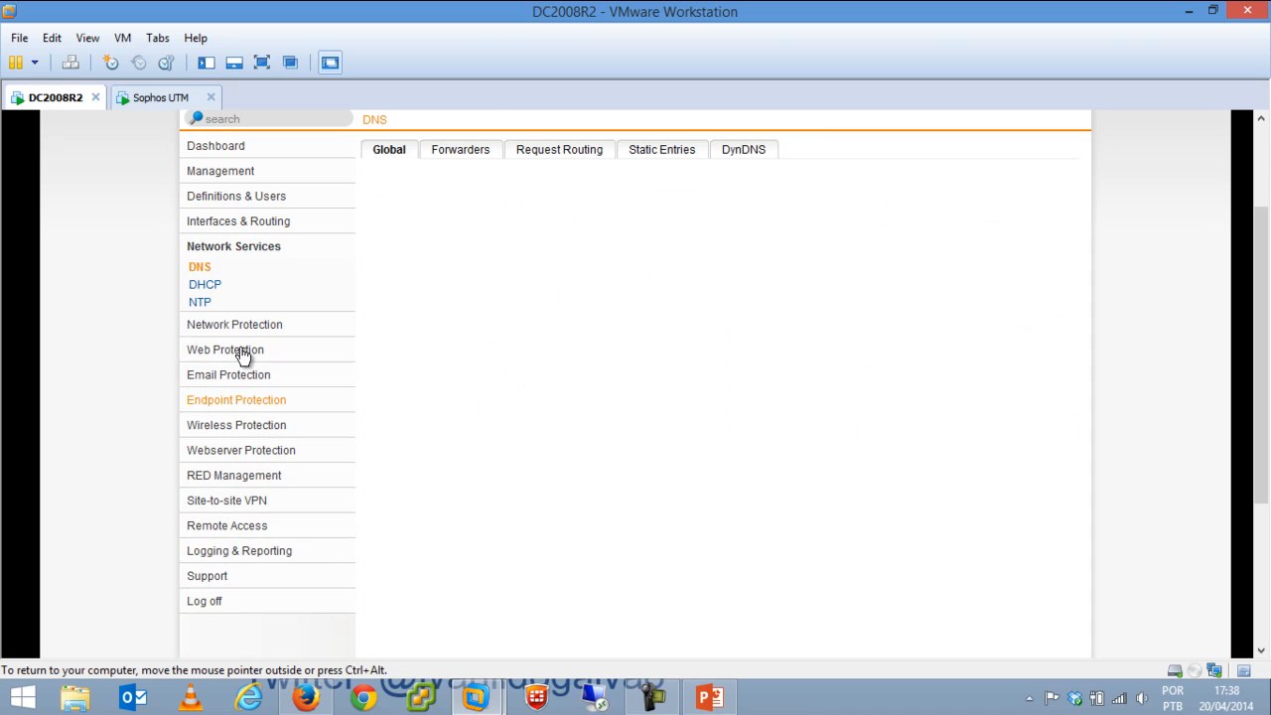
pyautogui.click(204, 284)
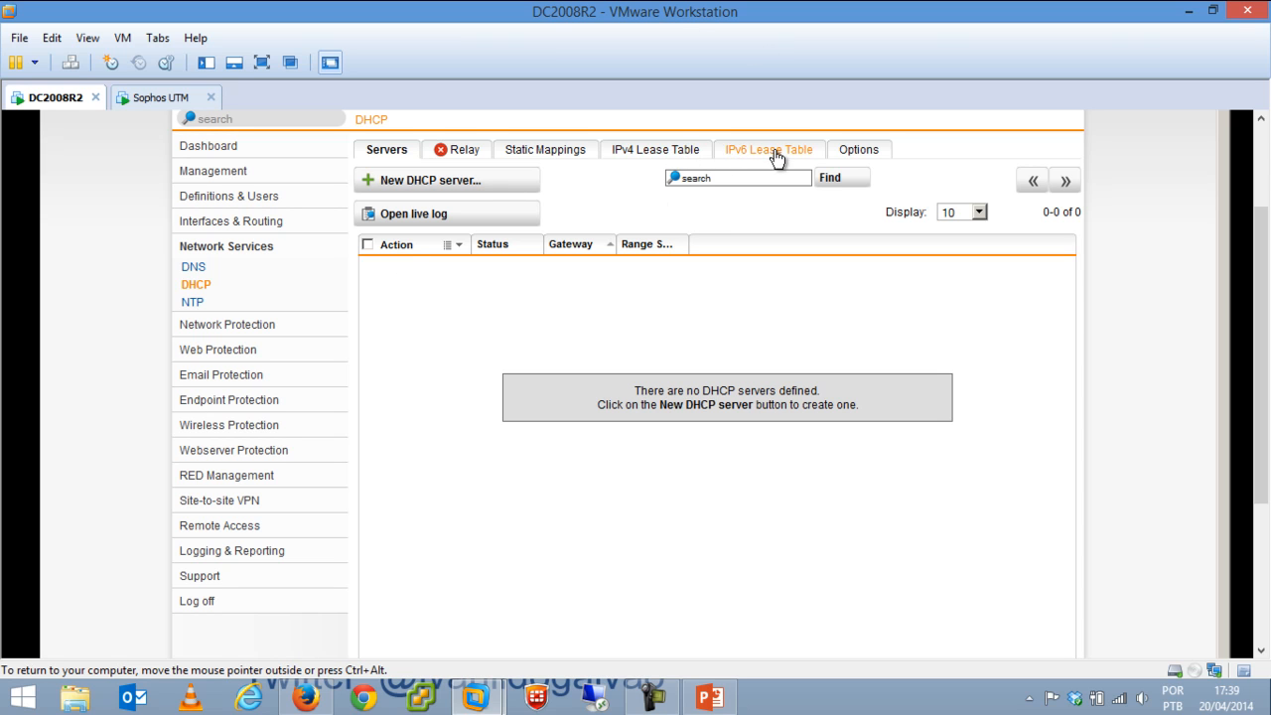
pyautogui.click(848, 152)
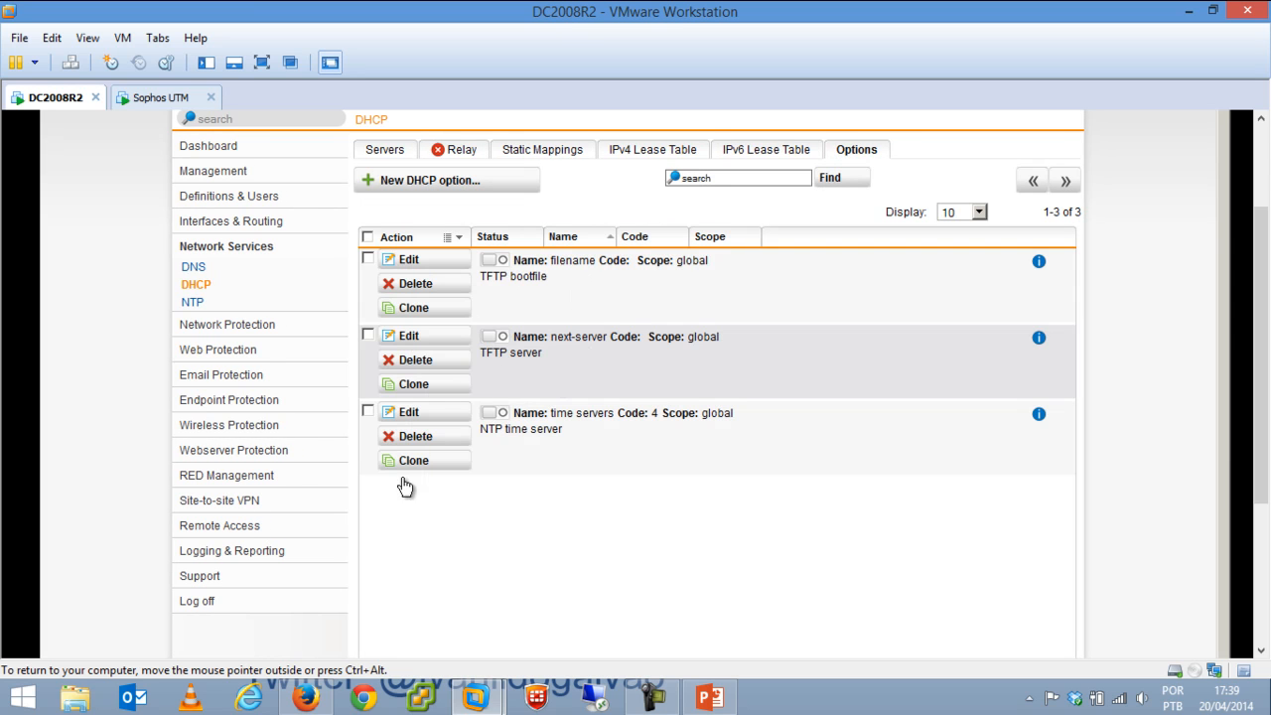
pyautogui.click(198, 306)
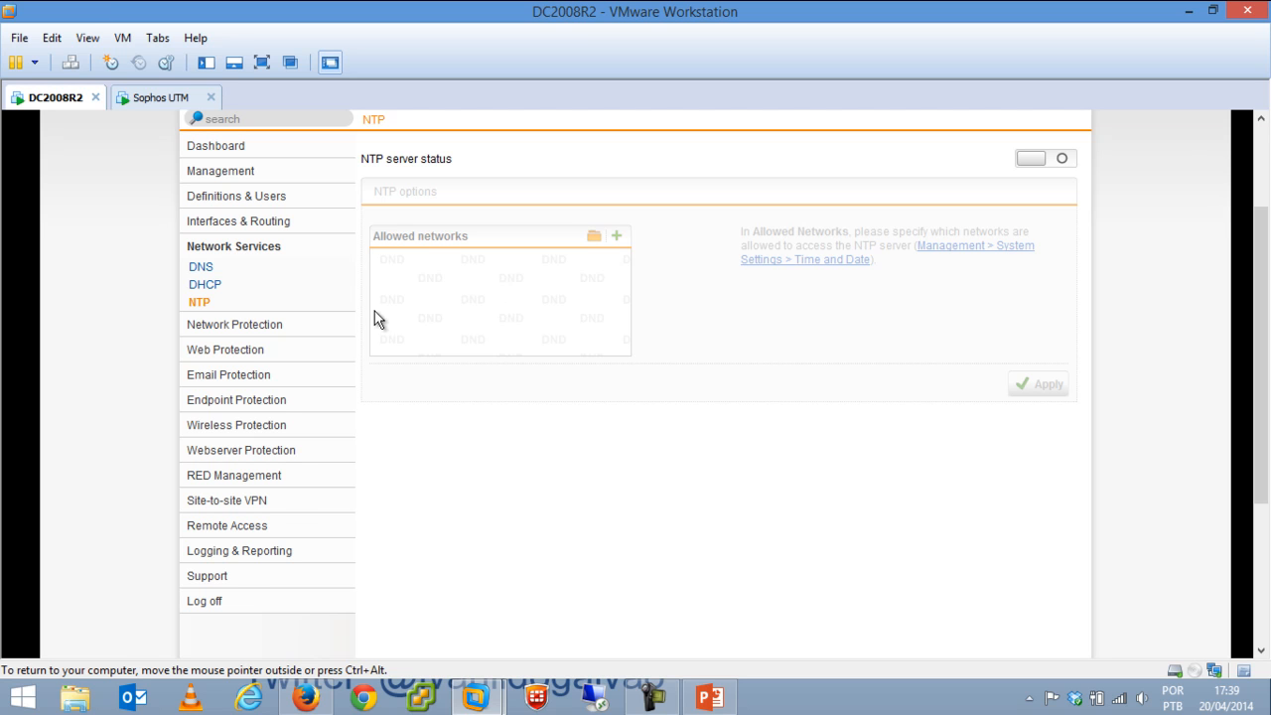
pyautogui.doubleClick(253, 327)
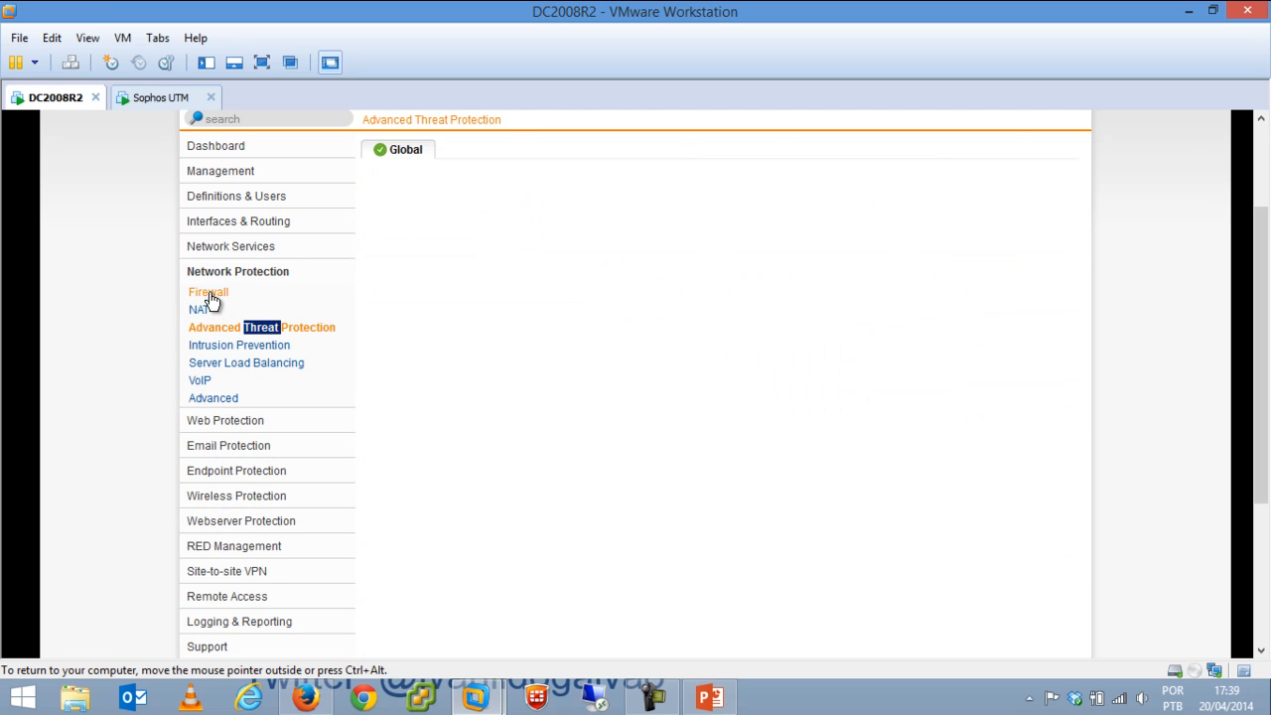
pyautogui.click(209, 296)
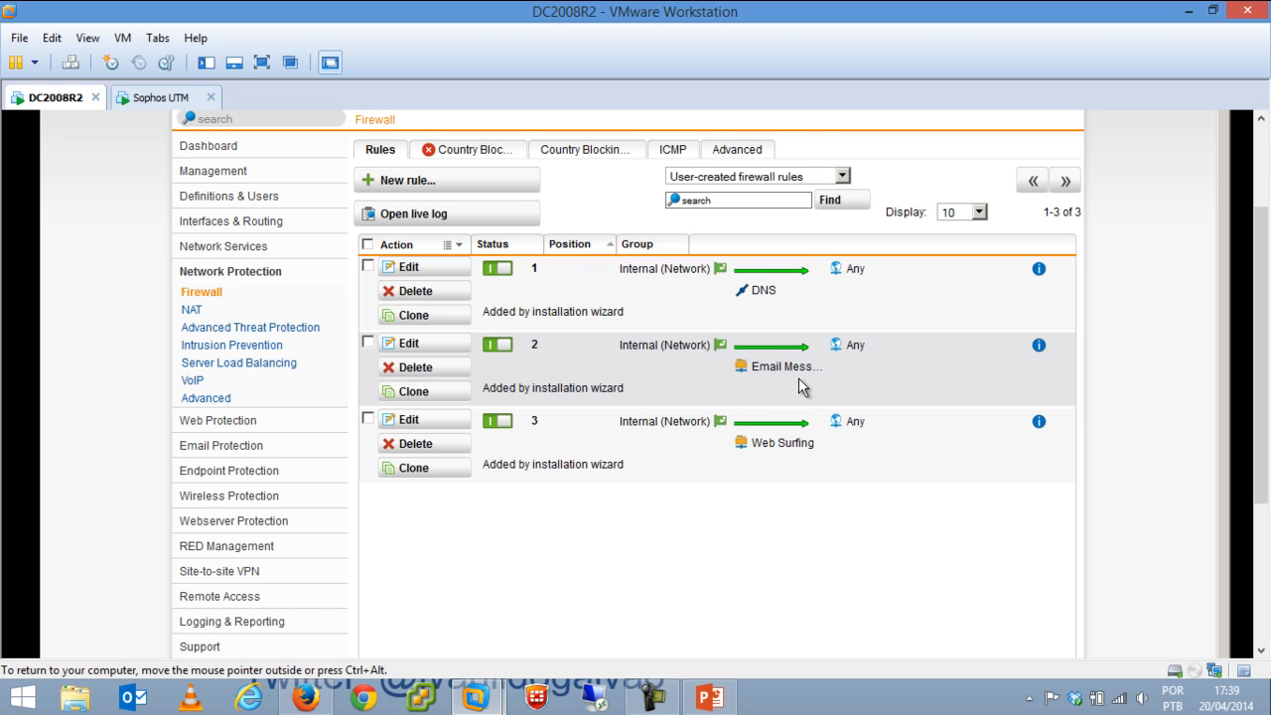
# Clone firewall rule 3 and replace its Web Surfing service with FTP.
pyautogui.moveTo(786, 438)
pyautogui.click(425, 470)
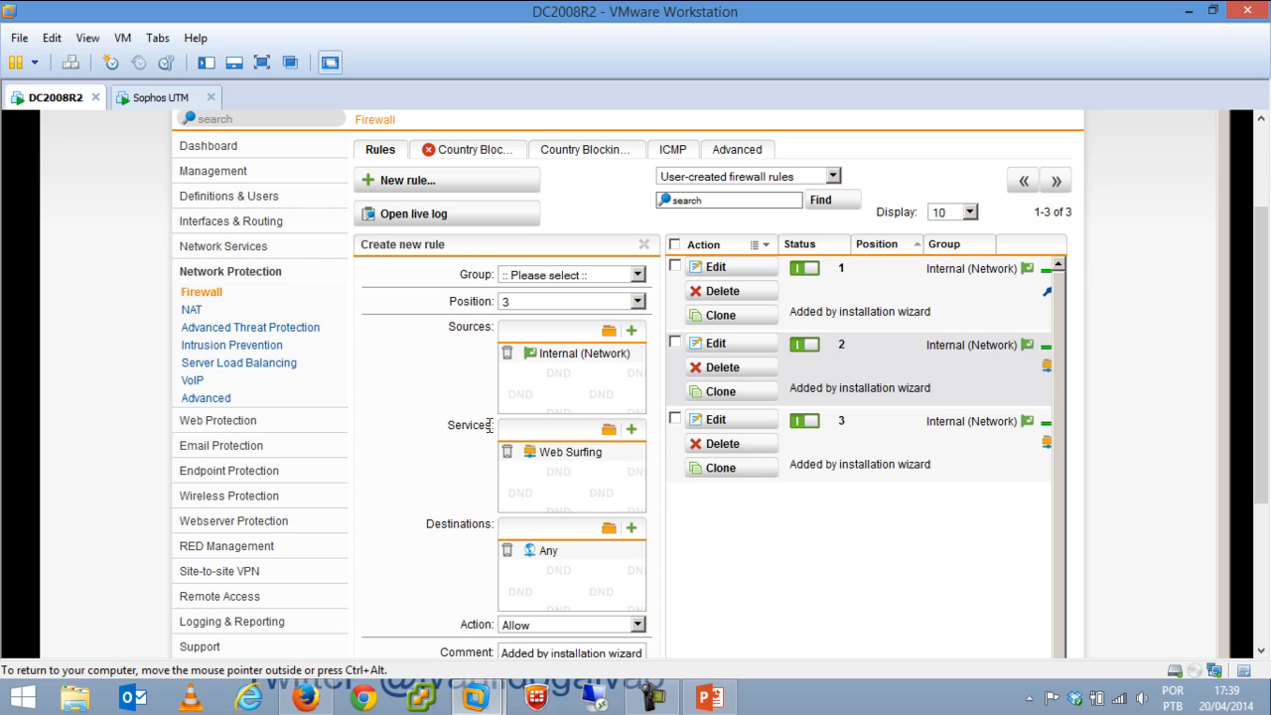
pyautogui.click(506, 451)
pyautogui.click(609, 430)
pyautogui.click(305, 144)
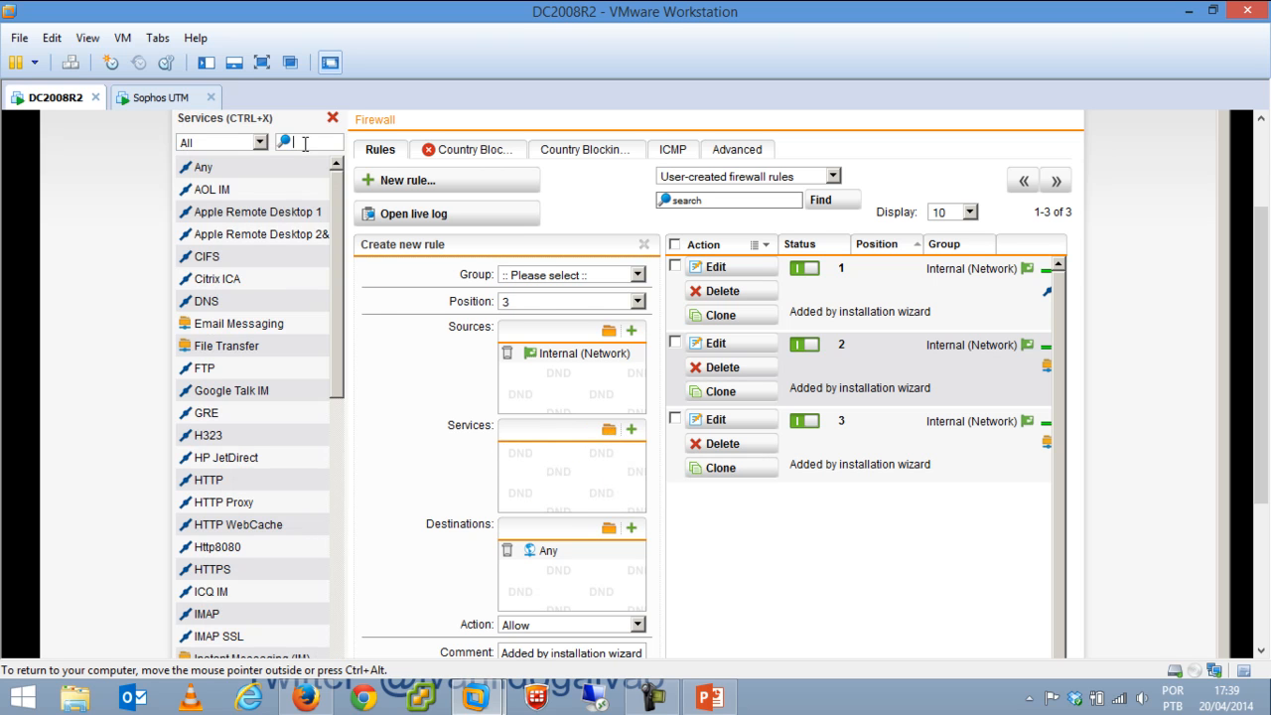
pyautogui.write('ftp')
pyautogui.moveTo(206, 170); pyautogui.dragTo(559, 468)
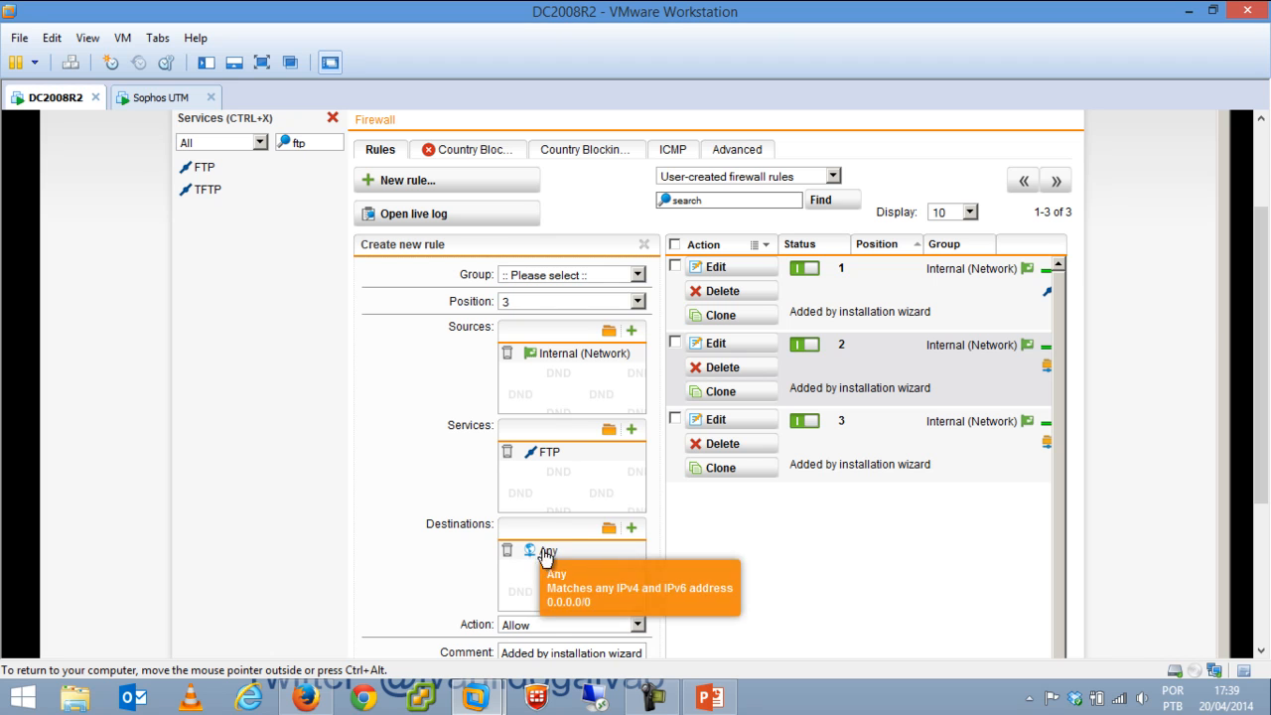
# Set the new rule's comment to FTP and save it.
pyautogui.moveTo(1259, 309); pyautogui.dragTo(1254, 383)
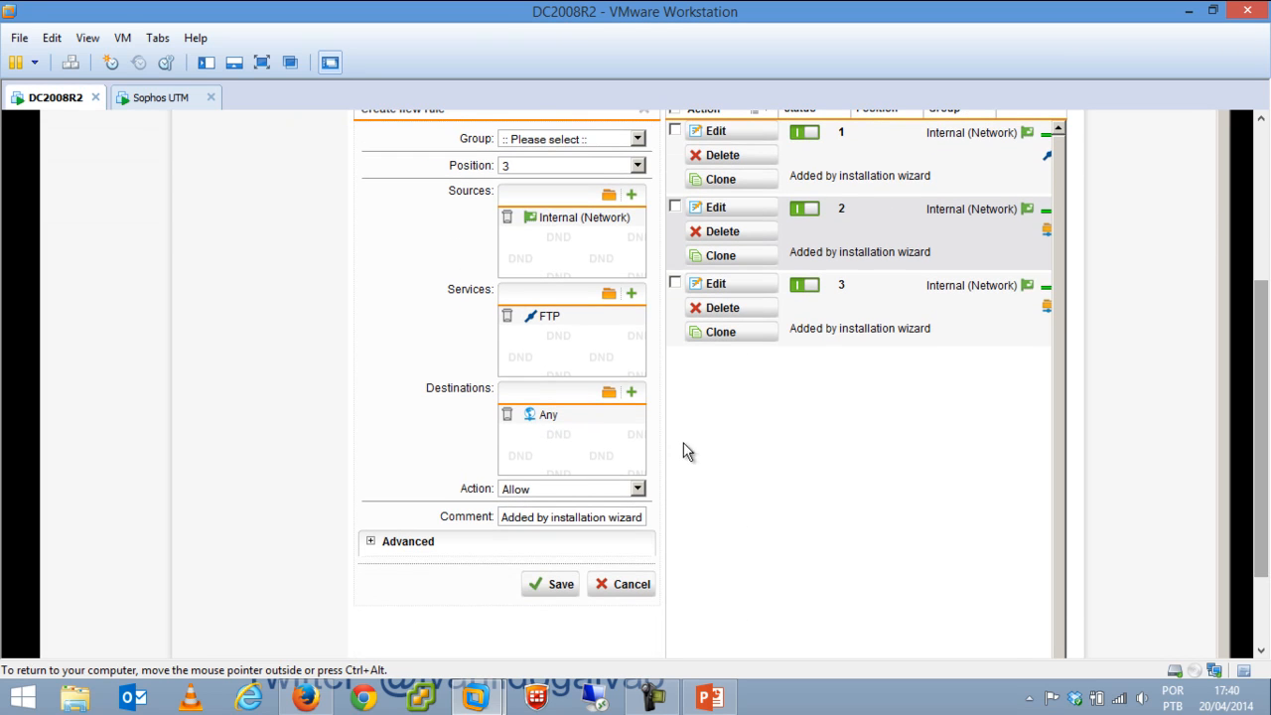
pyautogui.click(577, 517)
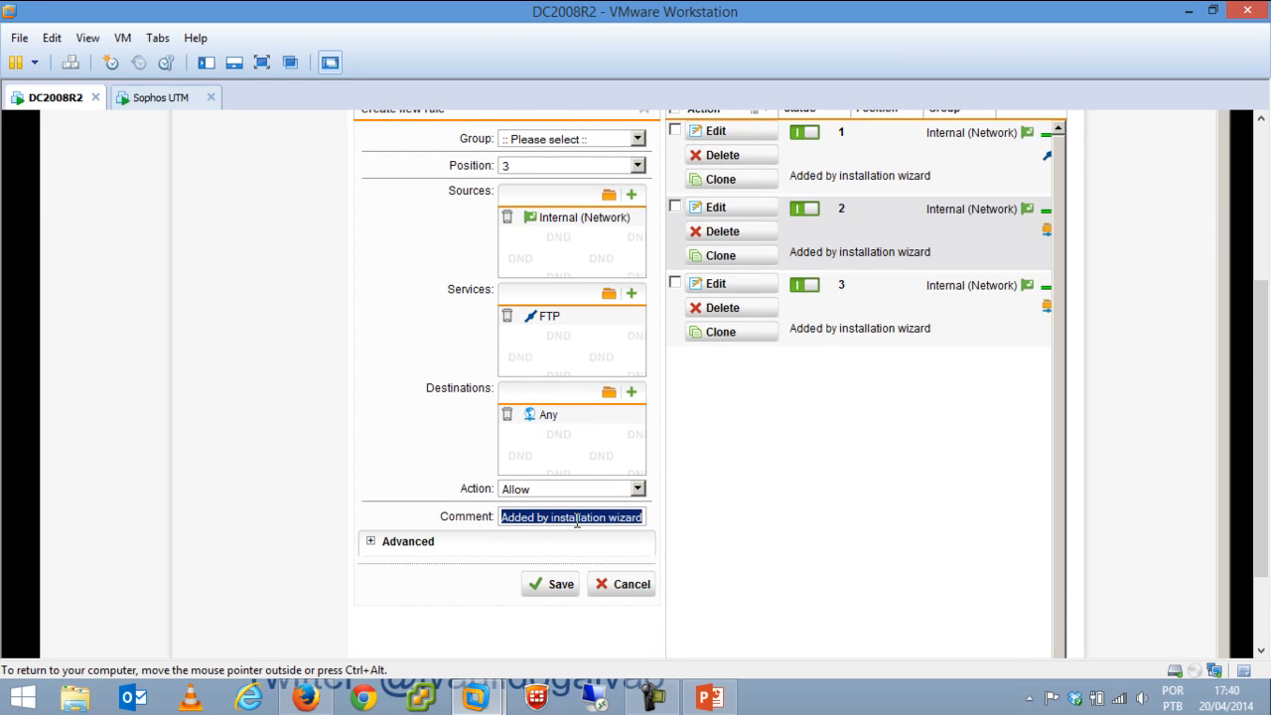
pyautogui.write('FTP')
pyautogui.click(555, 585)
pyautogui.moveTo(1257, 317); pyautogui.dragTo(1256, 268)
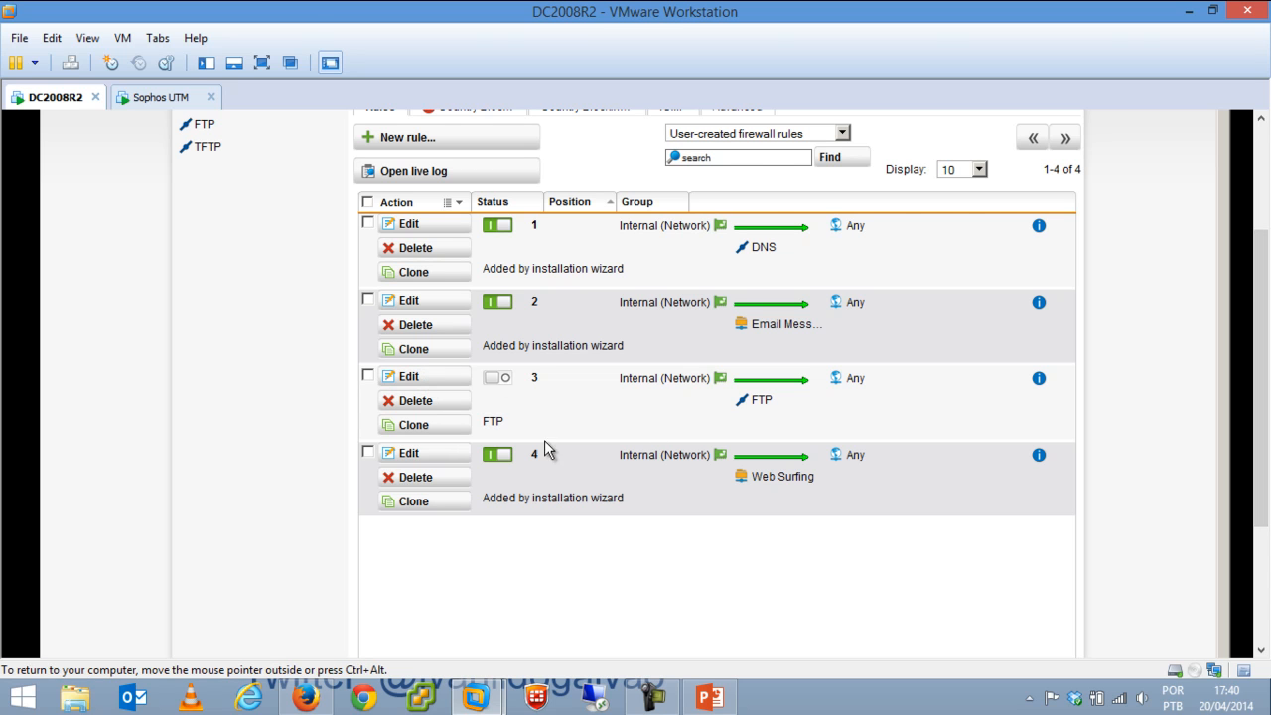
# Edit the FTP rule, keep Source MAC at None and Time Period at Always, and save.
pyautogui.click(431, 378)
pyautogui.moveTo(1267, 344); pyautogui.dragTo(1267, 459)
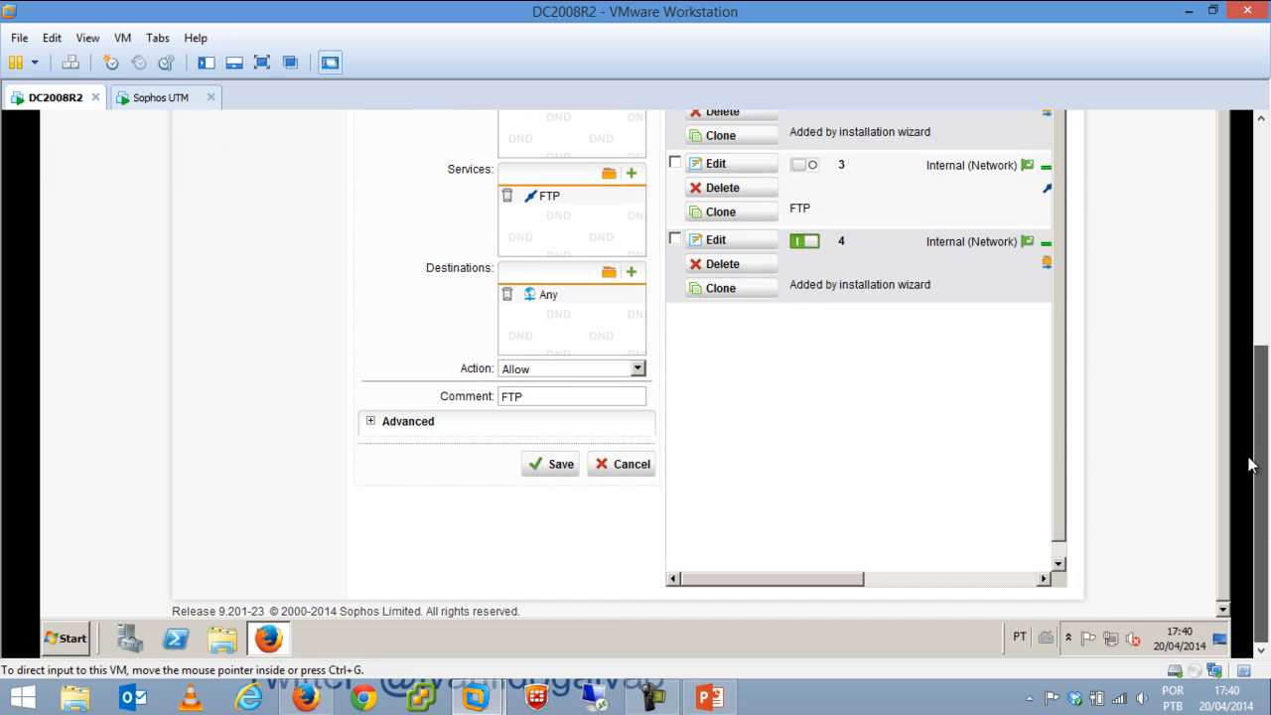
pyautogui.click(372, 425)
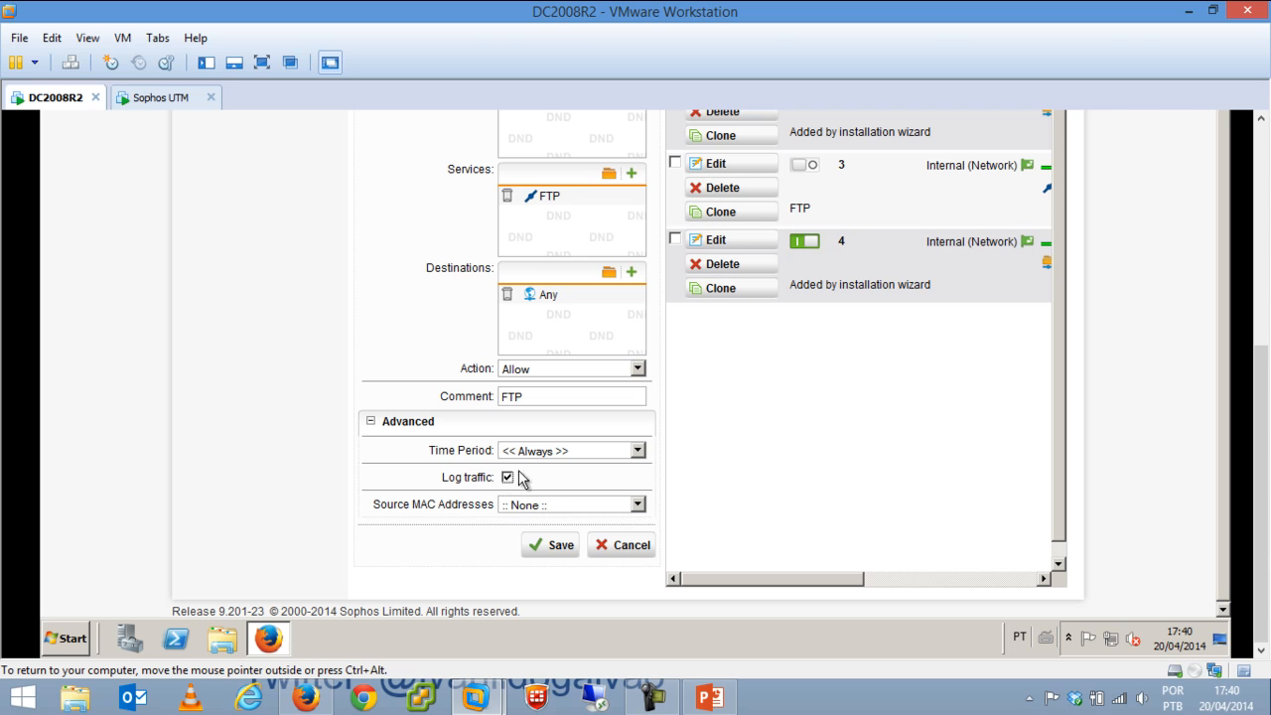
pyautogui.click(548, 508)
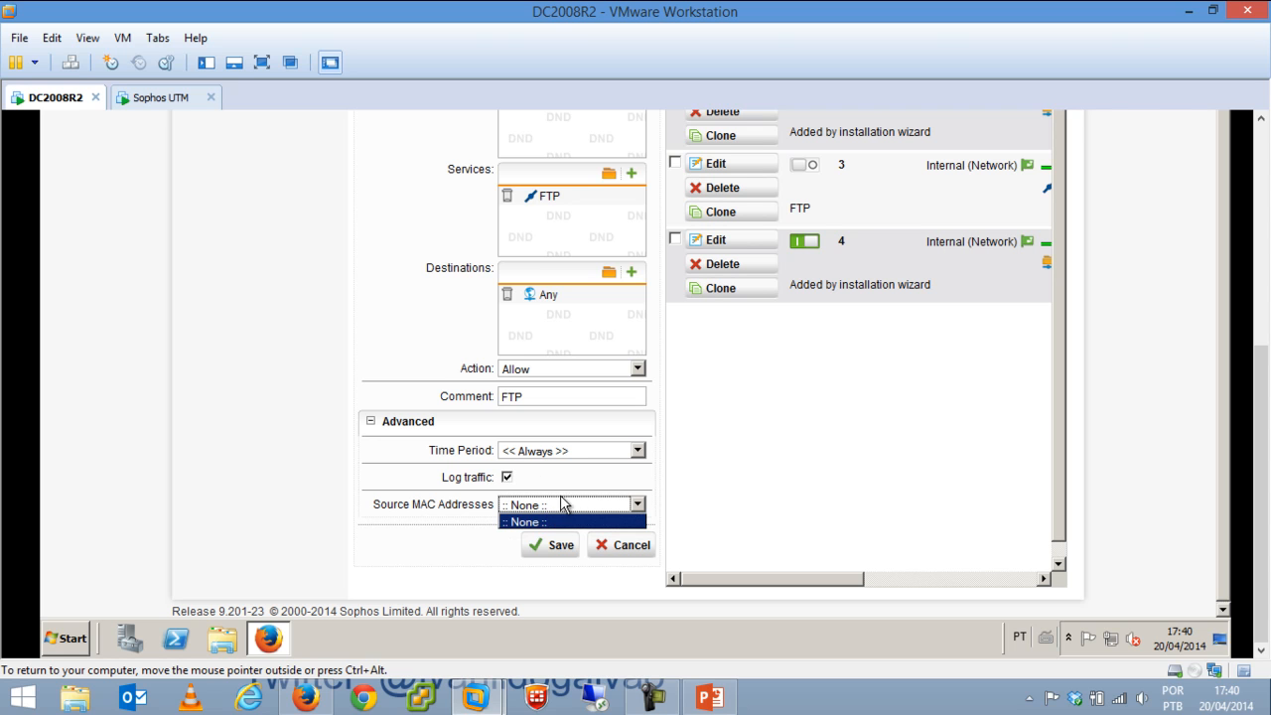
pyautogui.click(586, 486)
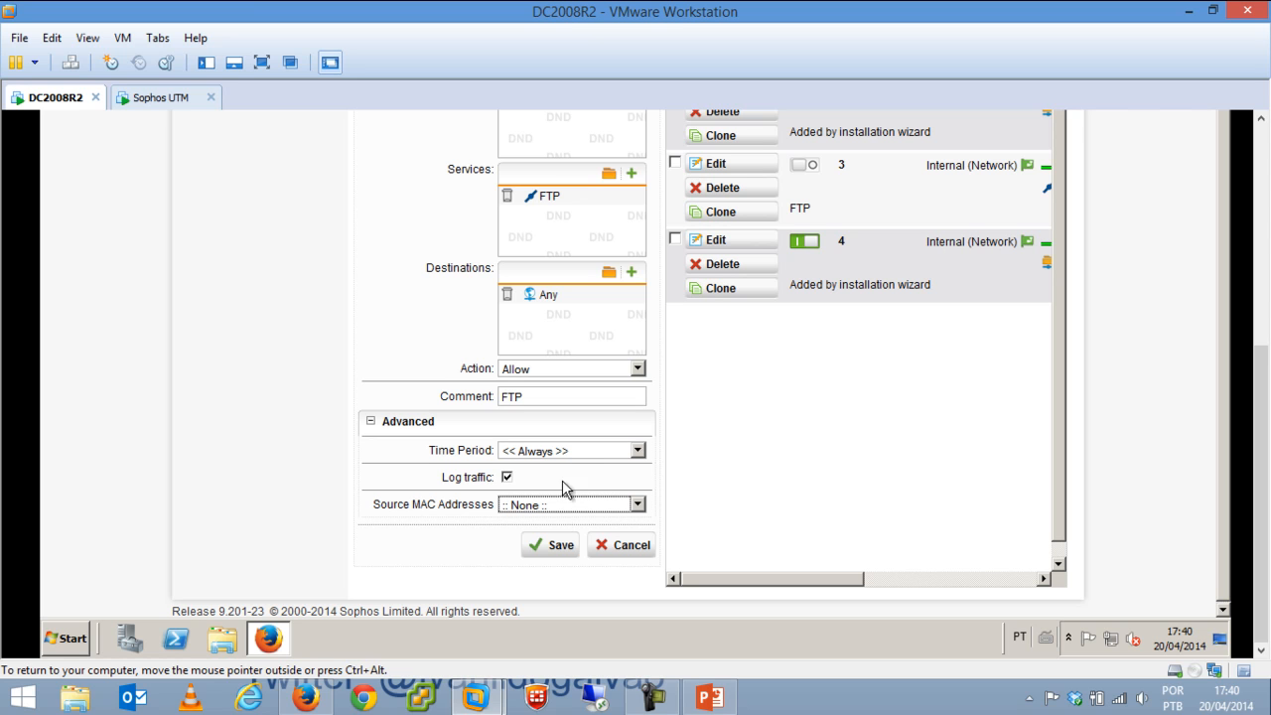
pyautogui.click(575, 451)
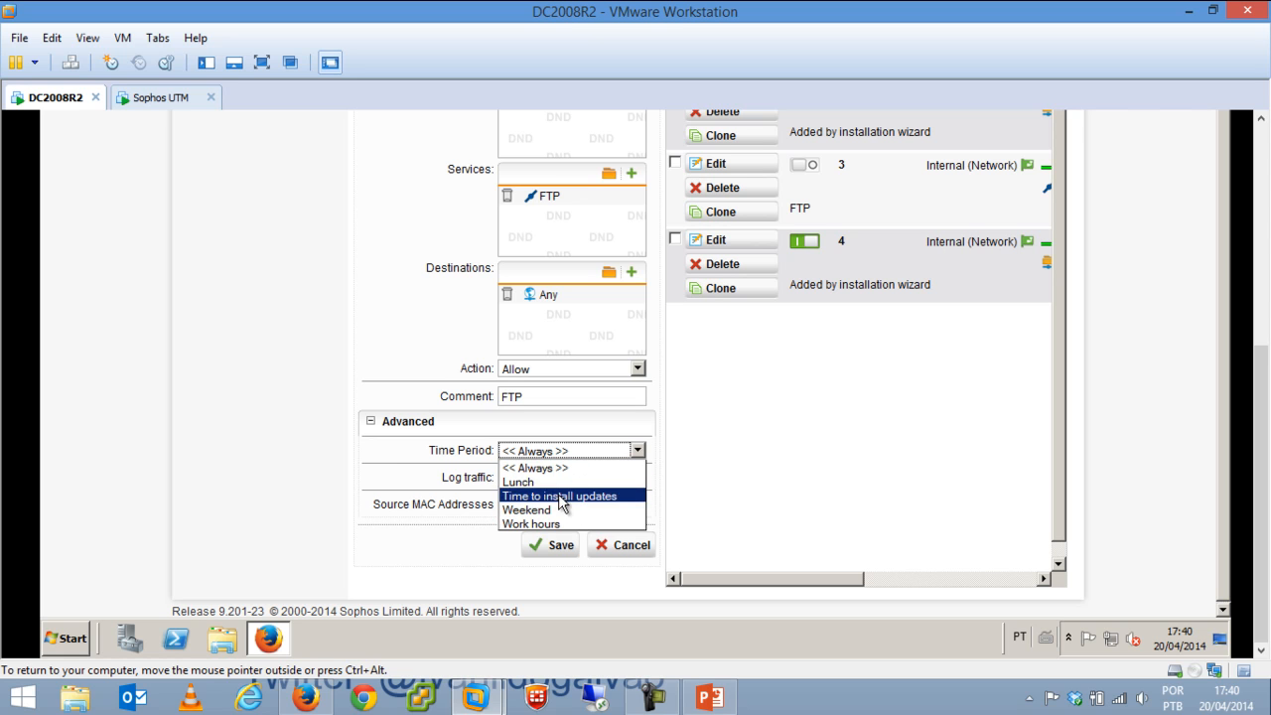
pyautogui.click(401, 446)
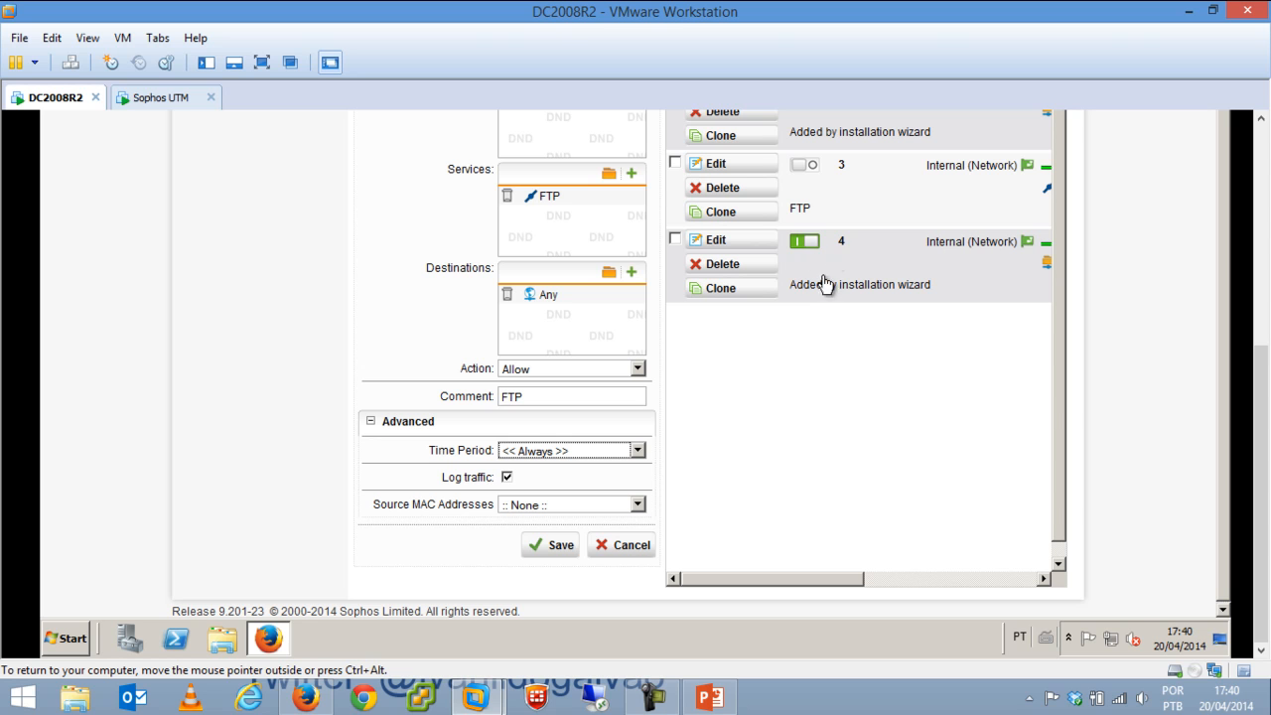
pyautogui.click(561, 552)
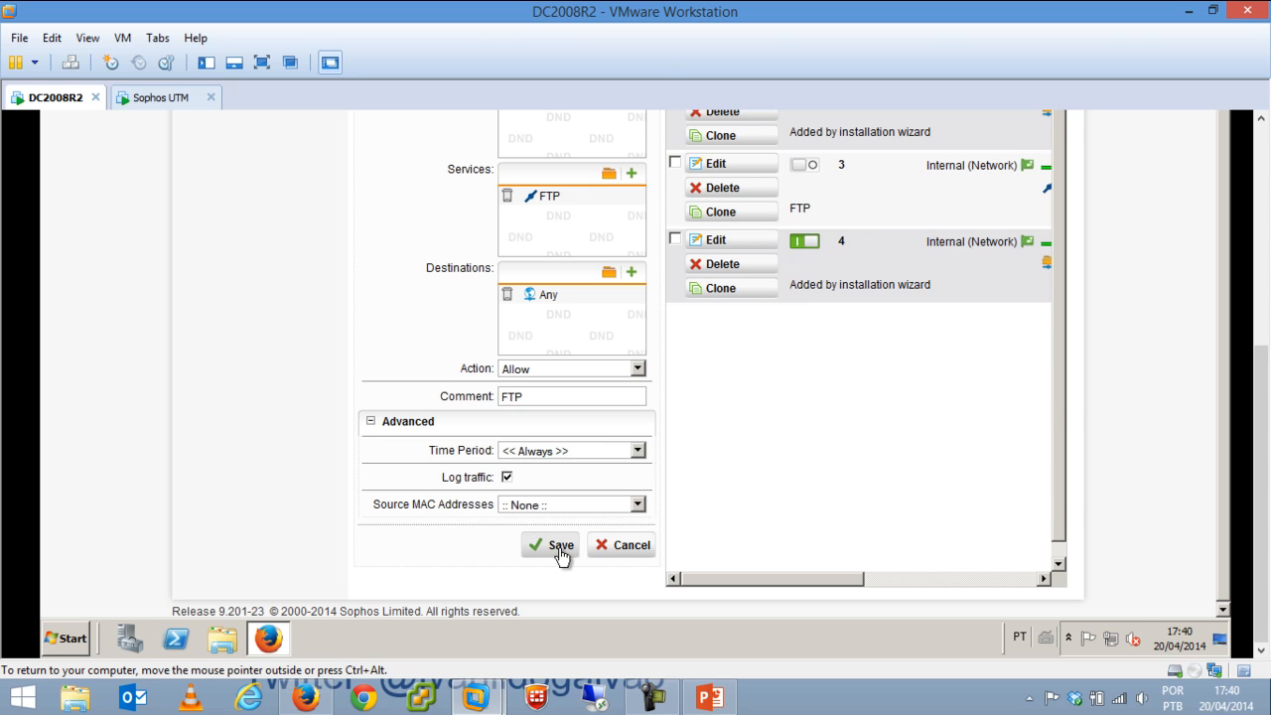
pyautogui.moveTo(1258, 380); pyautogui.dragTo(1258, 308)
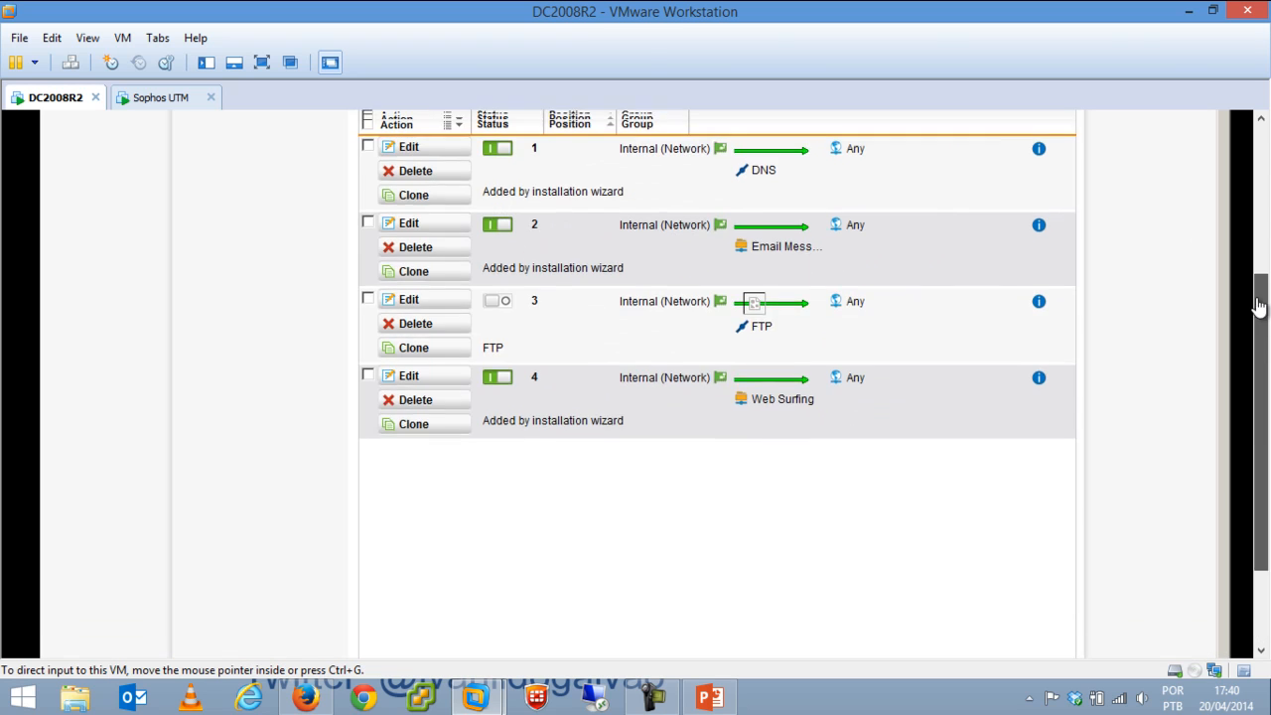
# Switch FTP rule 3 on, then bring up the Country Blocking settings.
pyautogui.click(503, 307)
pyautogui.moveTo(1258, 396); pyautogui.dragTo(1258, 278)
pyautogui.click(469, 256)
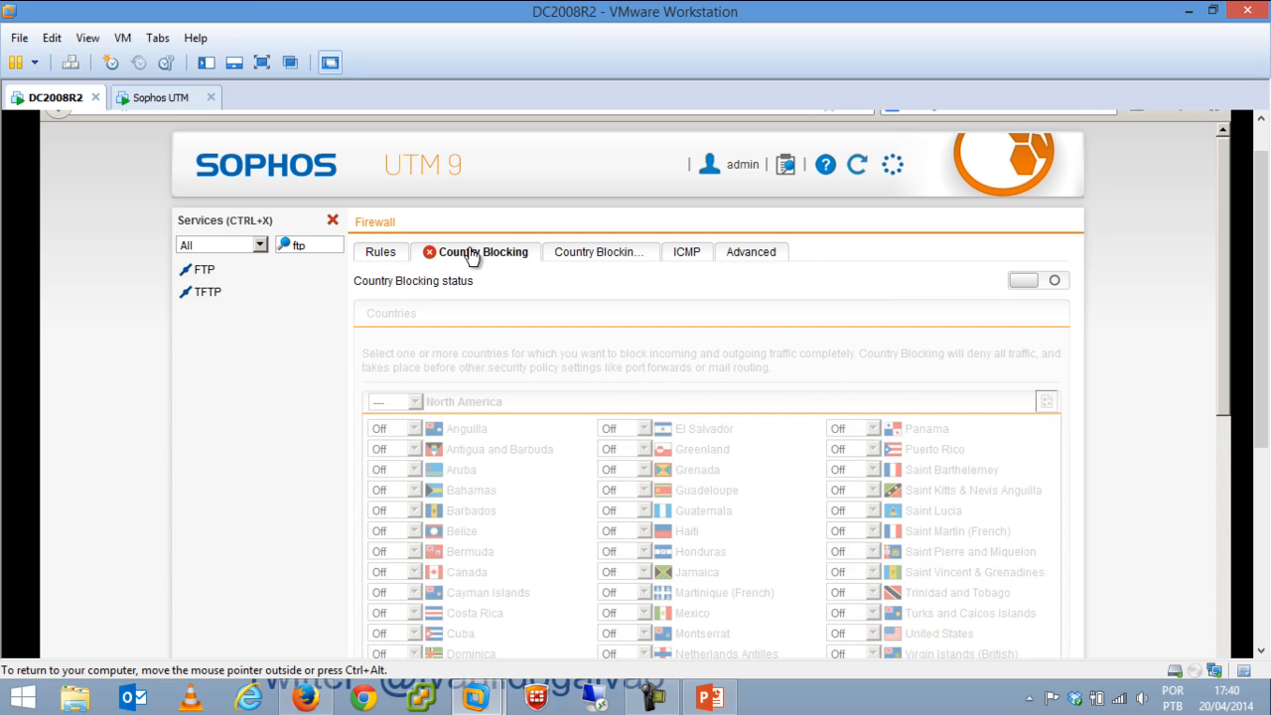
# Turn Country Blocking on, leaving Antigua and Barbuda at Off.
pyautogui.click(1047, 285)
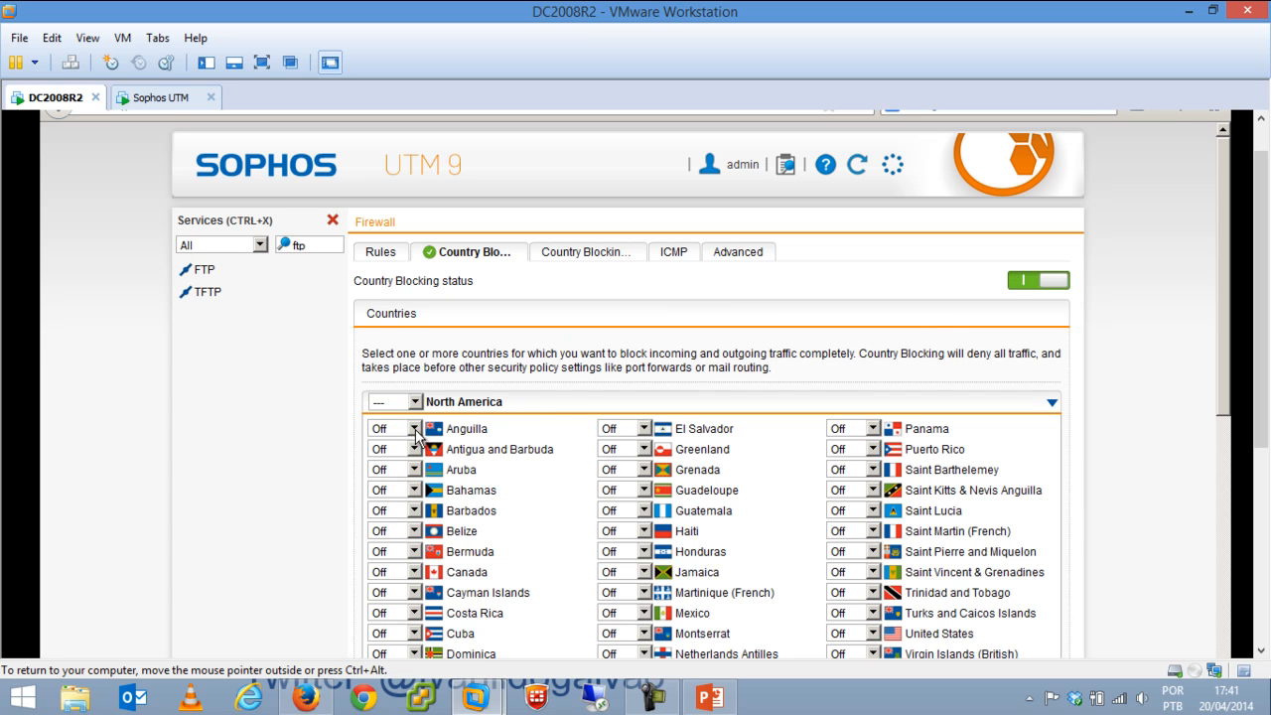
pyautogui.click(412, 452)
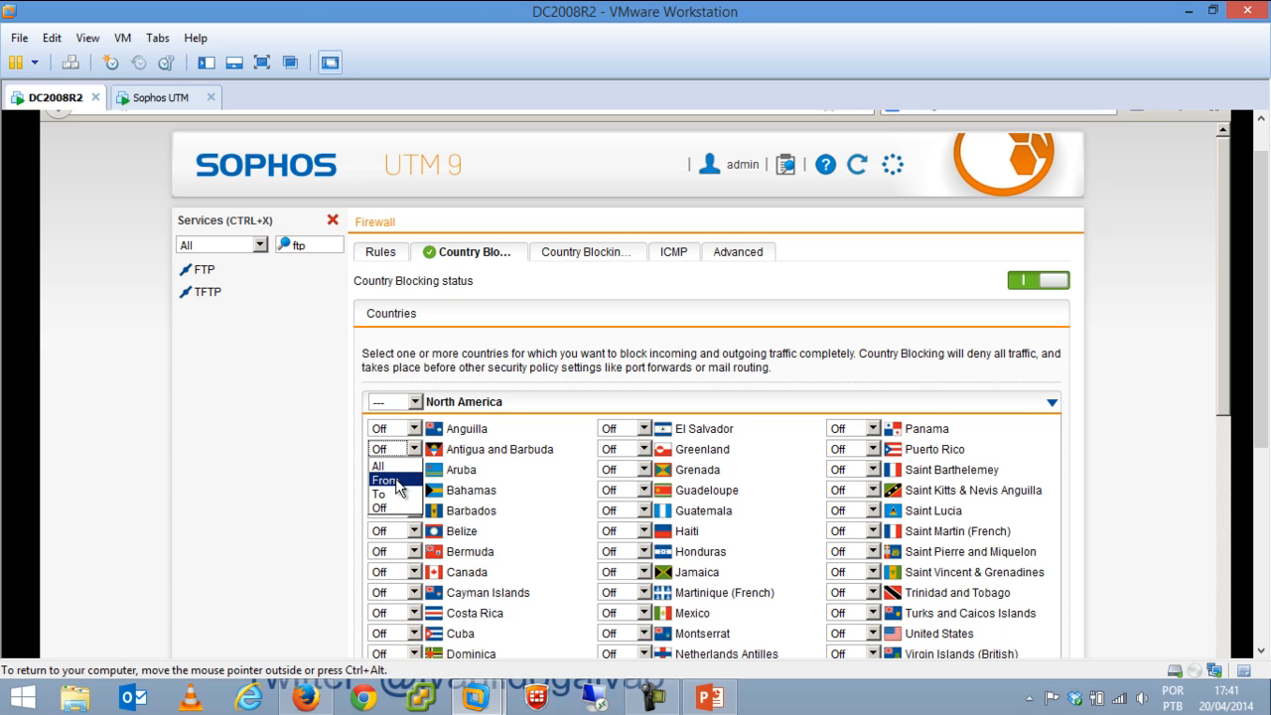
pyautogui.click(506, 489)
# Set the Bahamas to From, then To, and finally back to Off.
pyautogui.click(413, 491)
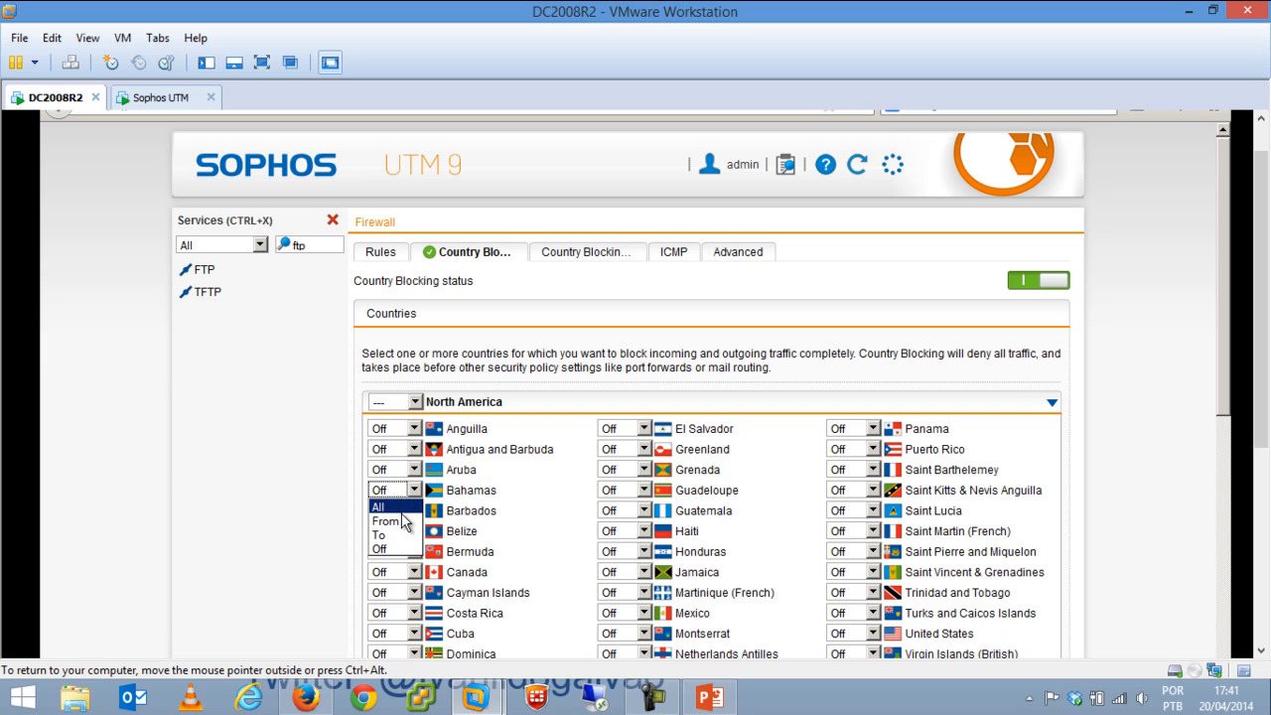
pyautogui.click(402, 522)
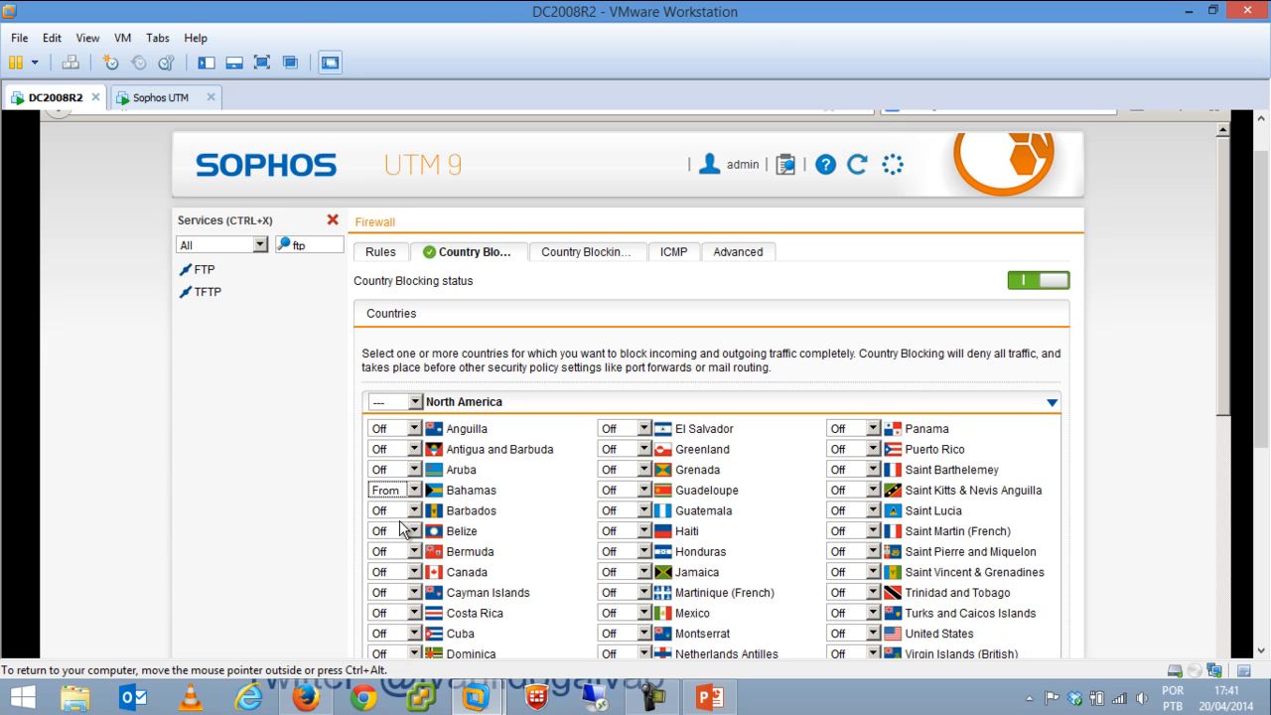
pyautogui.click(415, 490)
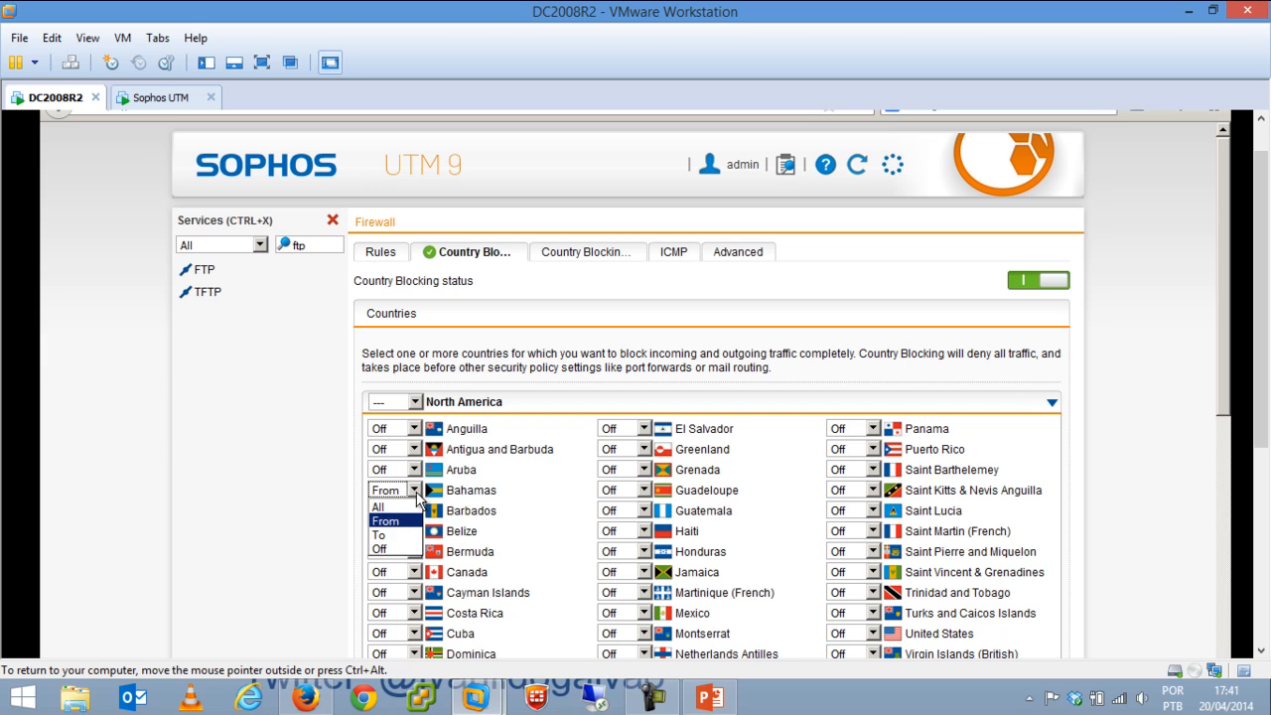
pyautogui.click(402, 539)
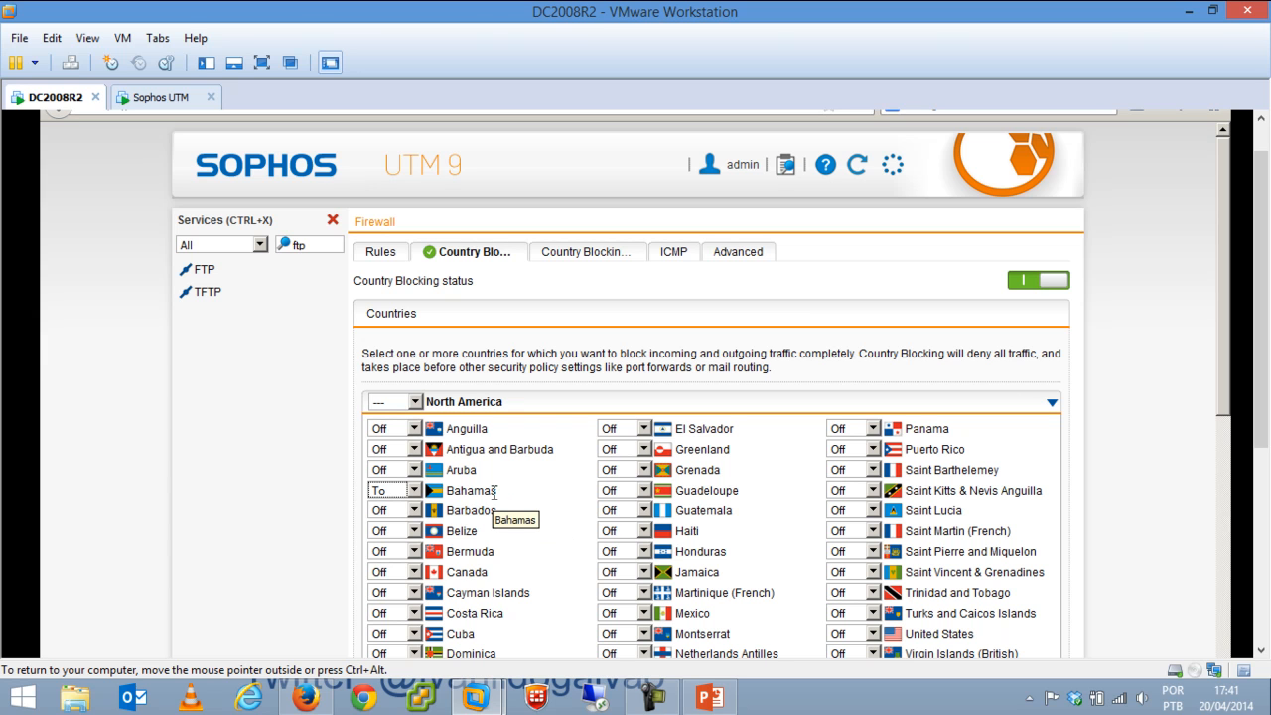
pyautogui.click(413, 489)
pyautogui.click(396, 551)
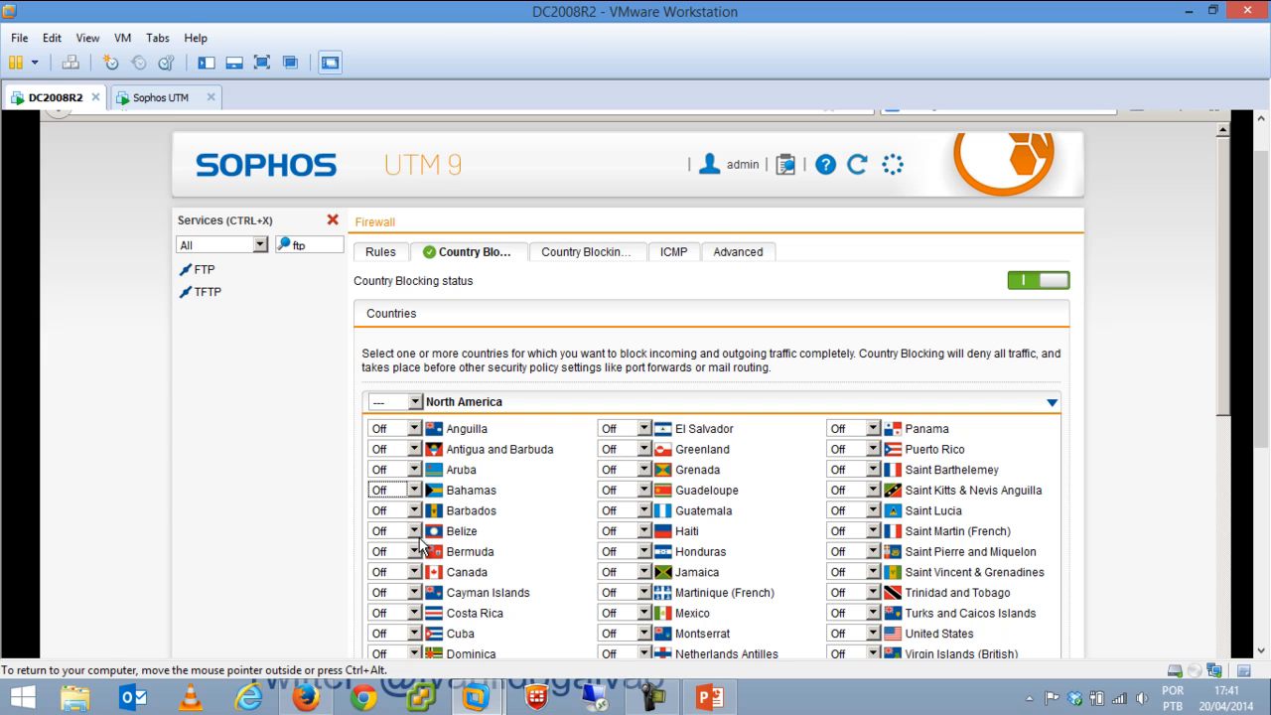
# Switch between the Country Blocking Exceptions and Country Blocking settings tabs to review them.
pyautogui.click(590, 254)
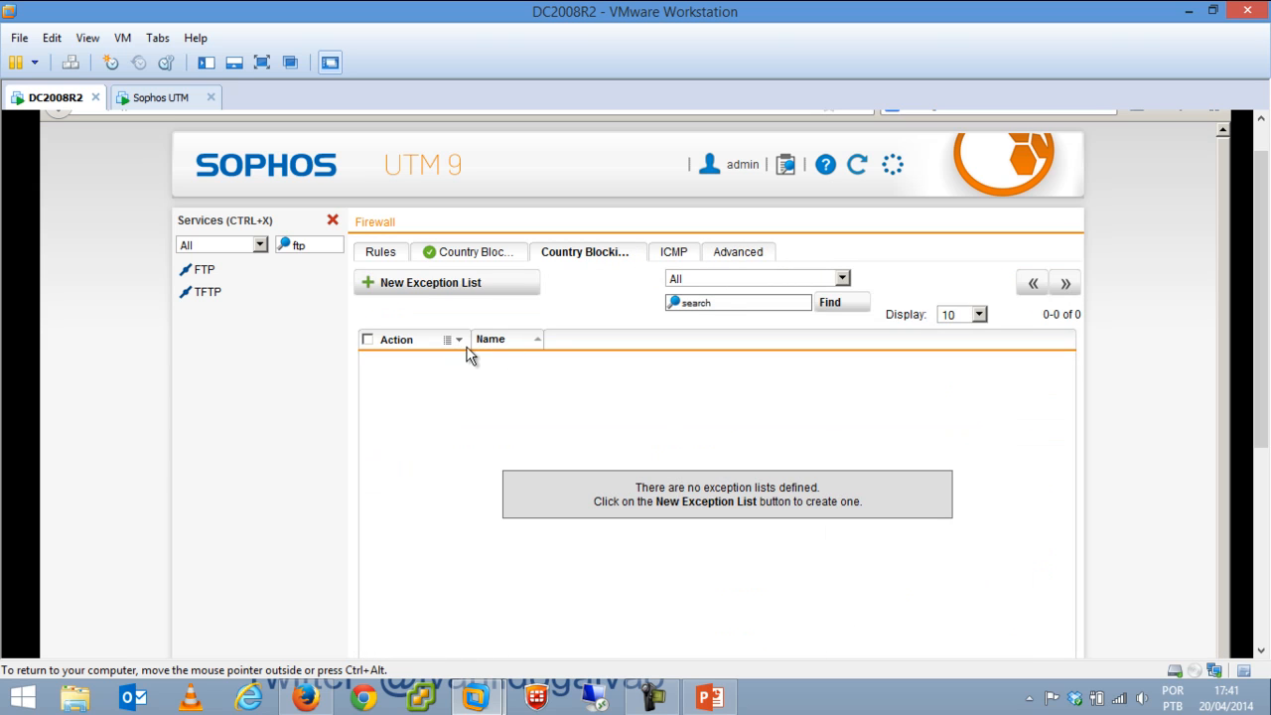
pyautogui.click(500, 252)
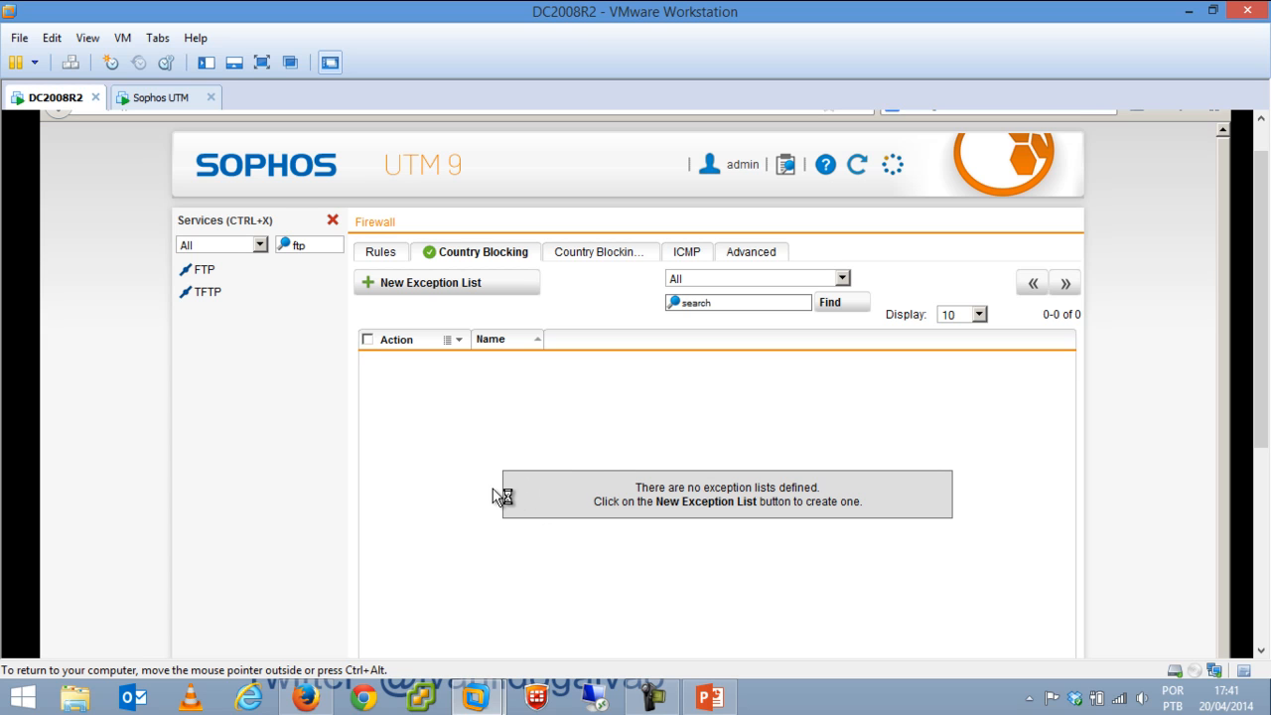
pyautogui.click(502, 254)
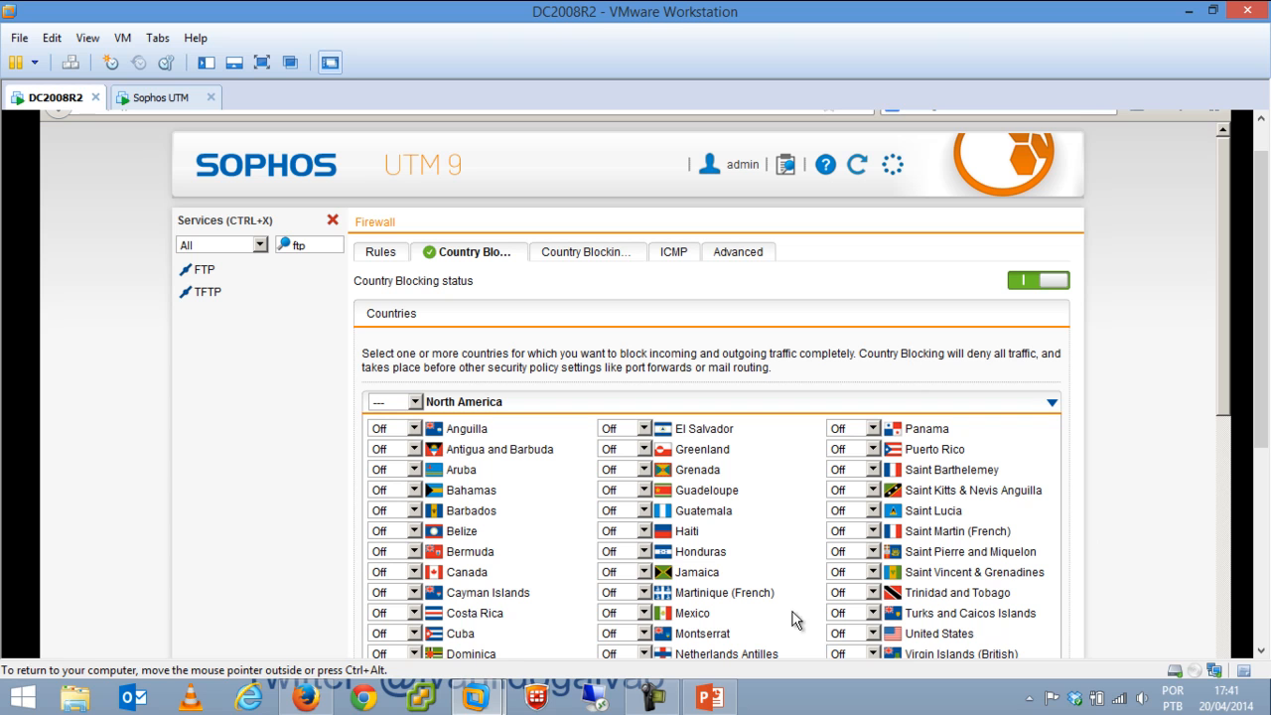
pyautogui.scroll(-1, 1231, 476)
pyautogui.scroll(1, 1231, 477)
# Start a new exception list with All Regions, then cancel it.
pyautogui.click(610, 254)
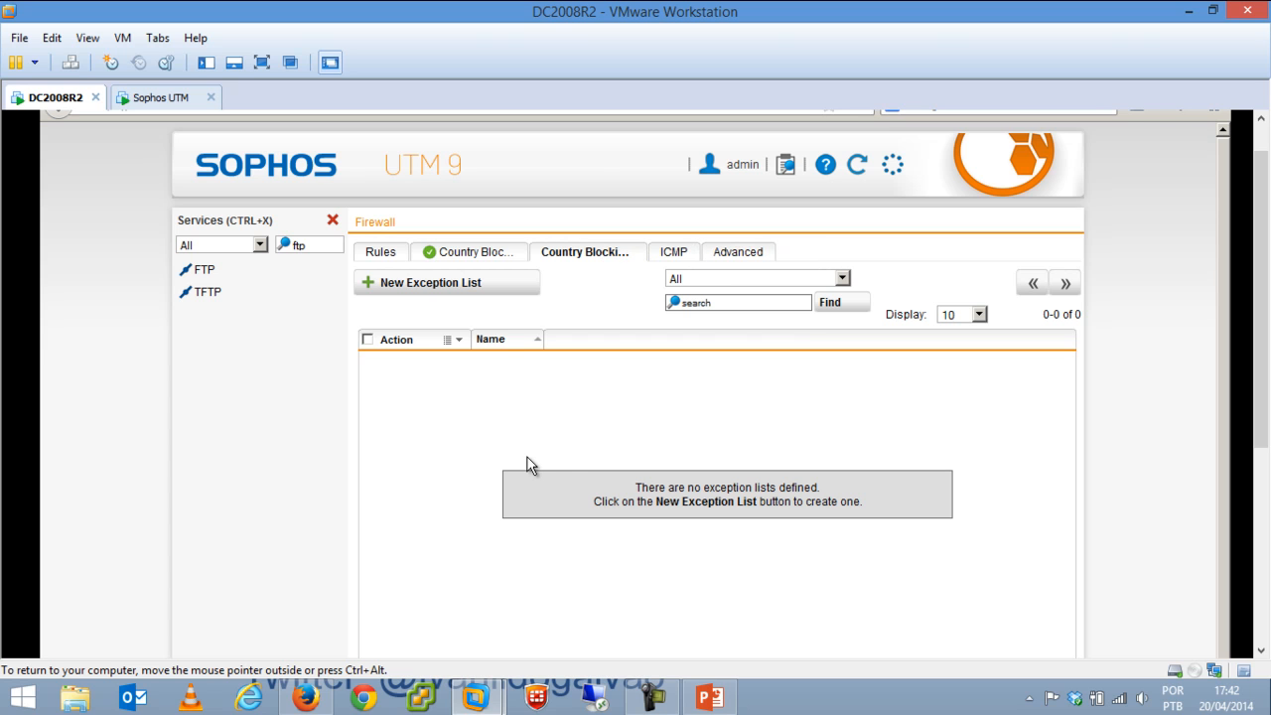
pyautogui.click(482, 284)
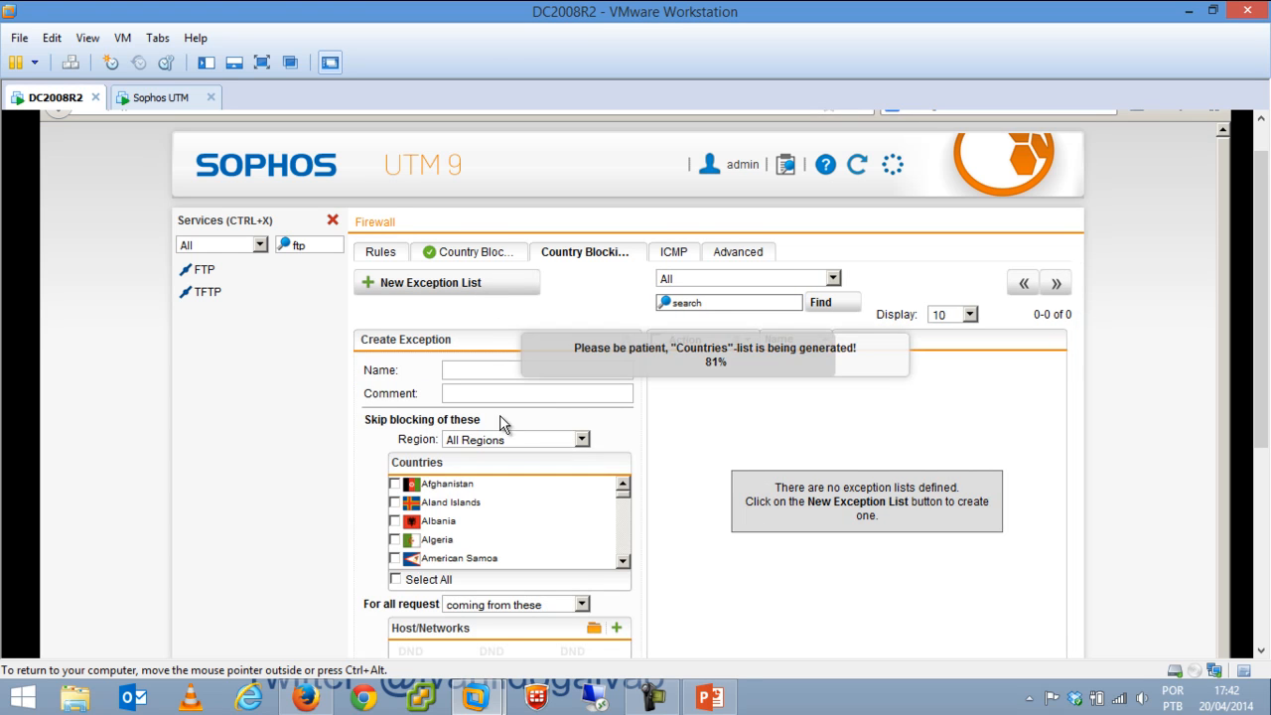
pyautogui.click(511, 439)
pyautogui.click(399, 417)
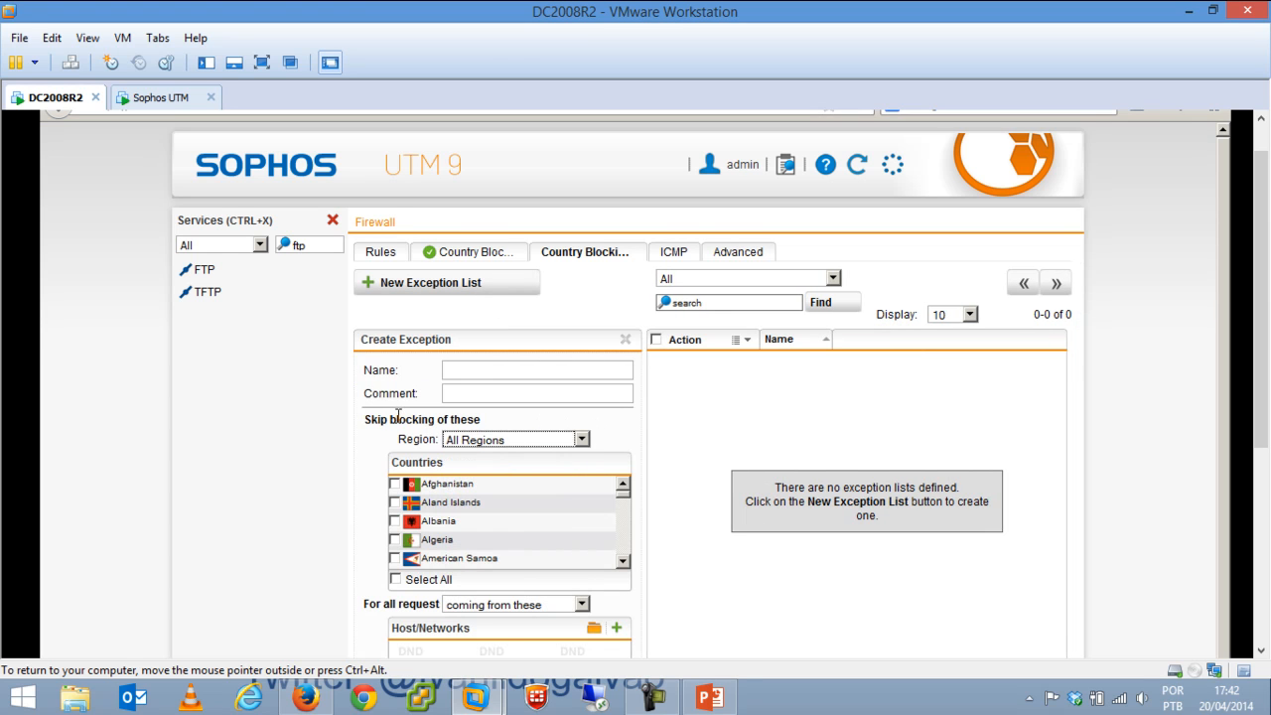
pyautogui.scroll(-5, 722, 545)
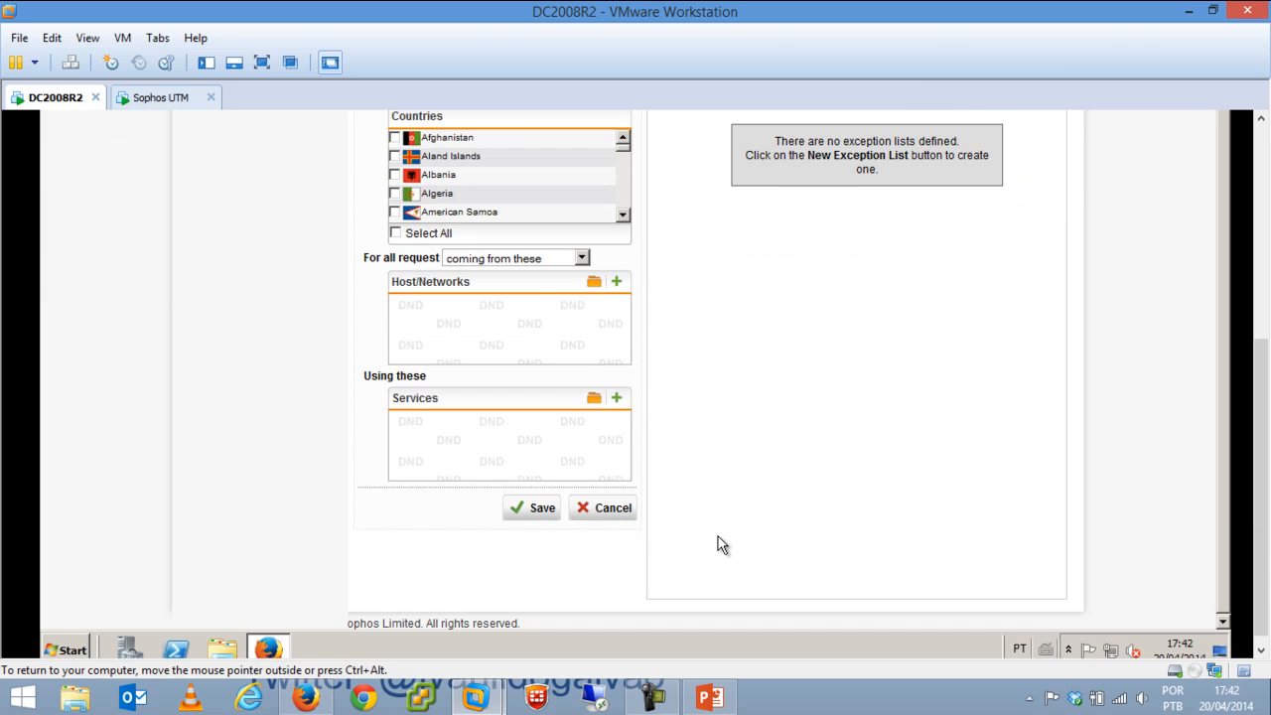
pyautogui.click(601, 507)
pyautogui.moveTo(1262, 343); pyautogui.dragTo(1264, 121)
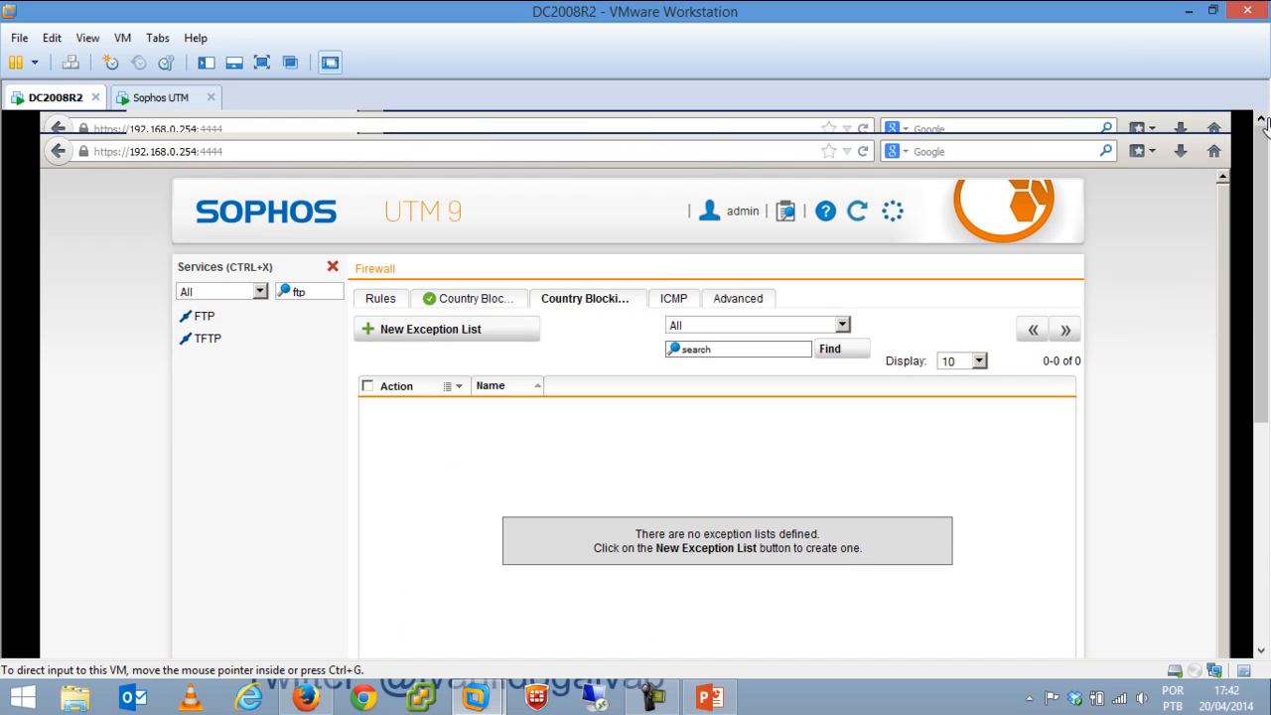
# Tick Log ICMP redirects on the firewall's ICMP tab and close the Services panel.
pyautogui.click(678, 300)
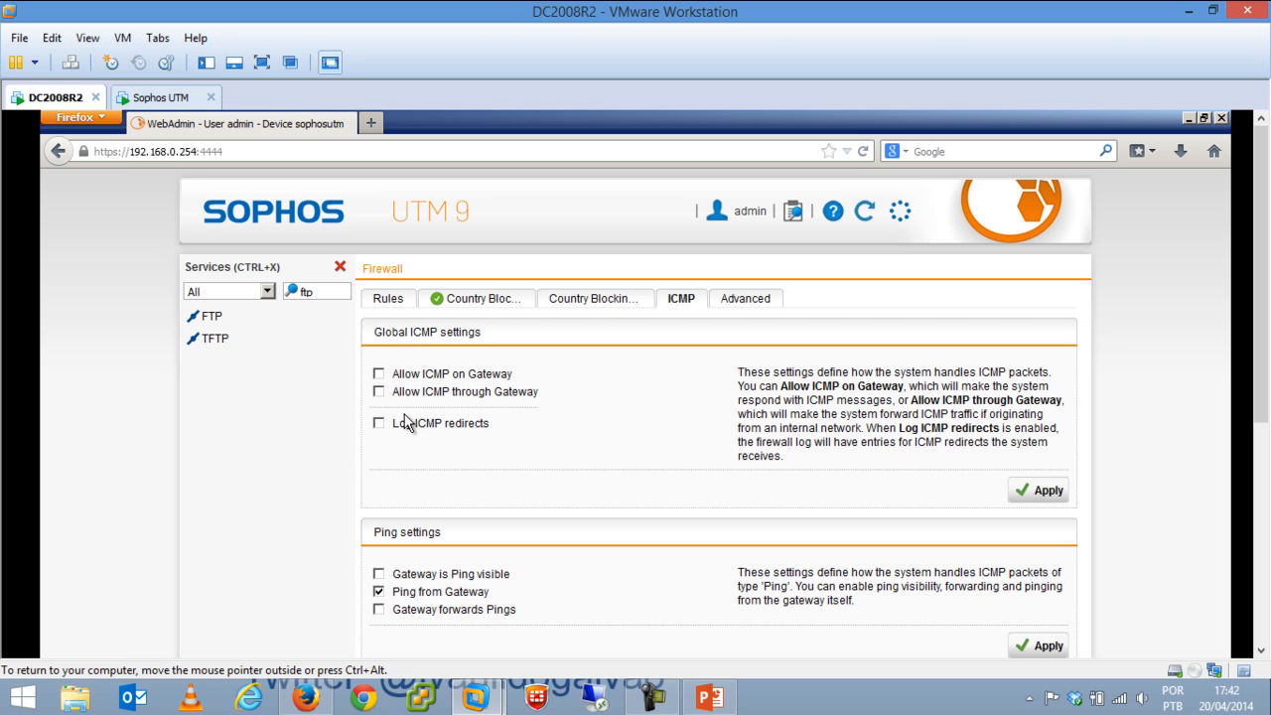
pyautogui.click(378, 423)
pyautogui.moveTo(1262, 346)
pyautogui.mouseDown()
pyautogui.moveTo(1263, 484)
pyautogui.moveTo(1263, 346)
pyautogui.mouseUp()
pyautogui.click(340, 266)
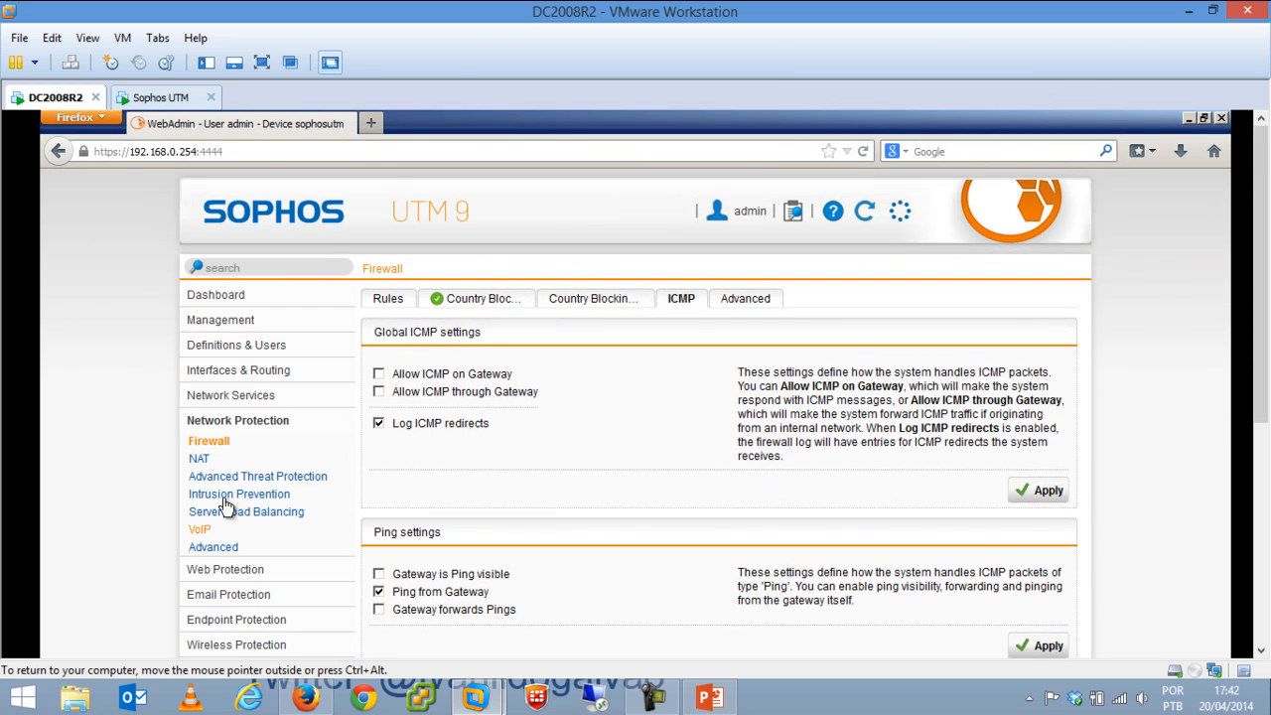
# Open Network Protection > NAT and show the NAT rules list.
pyautogui.click(200, 459)
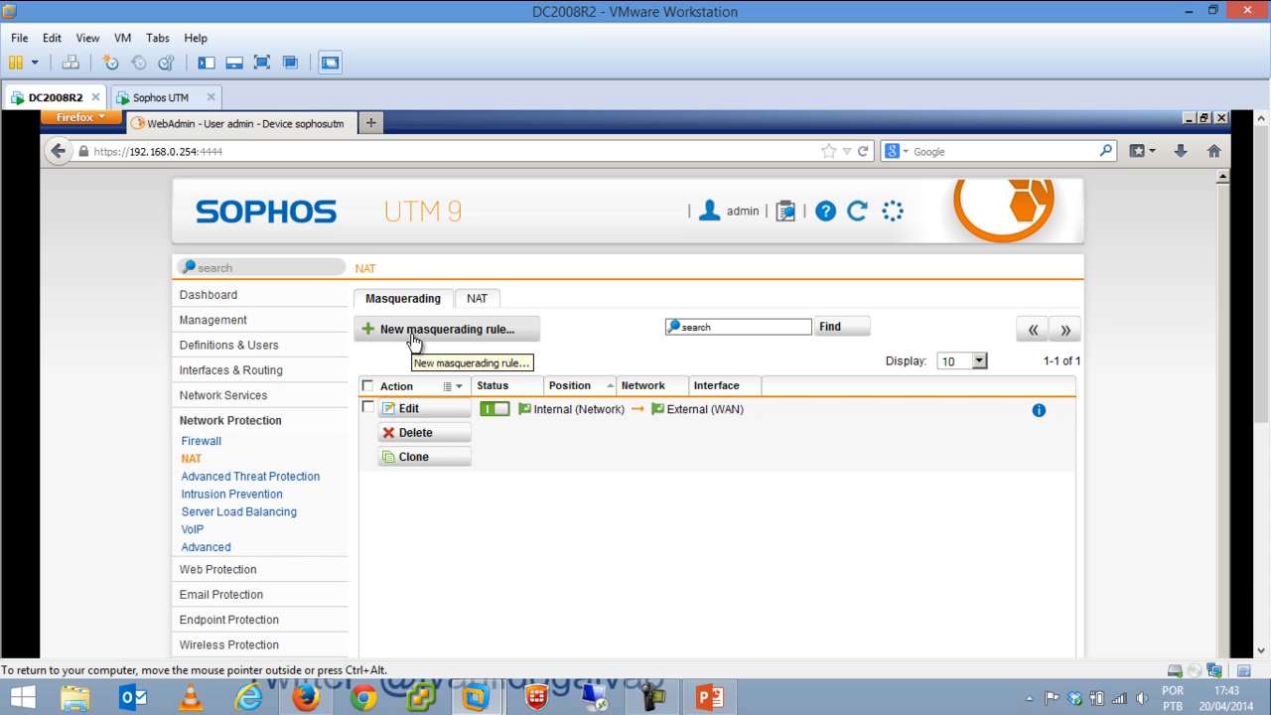
pyautogui.click(474, 303)
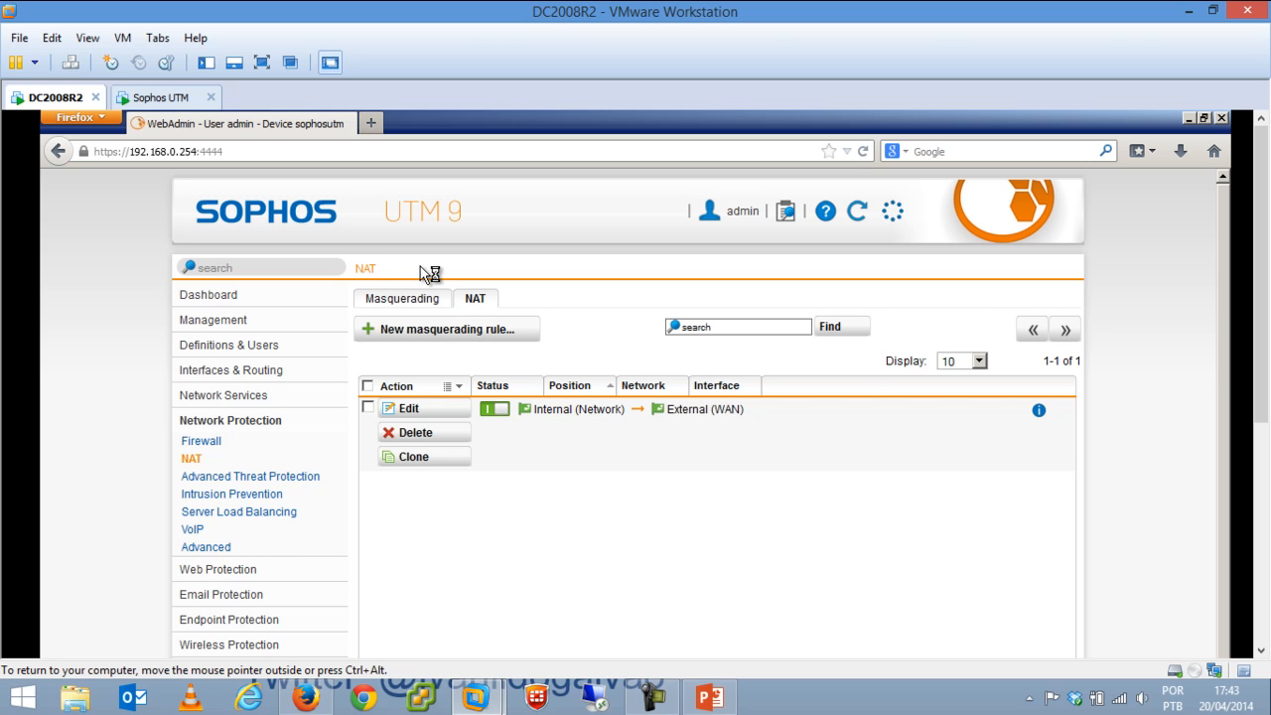
# Start a new NAT rule matching the Microsoft Remote Desktop service.
pyautogui.click(440, 331)
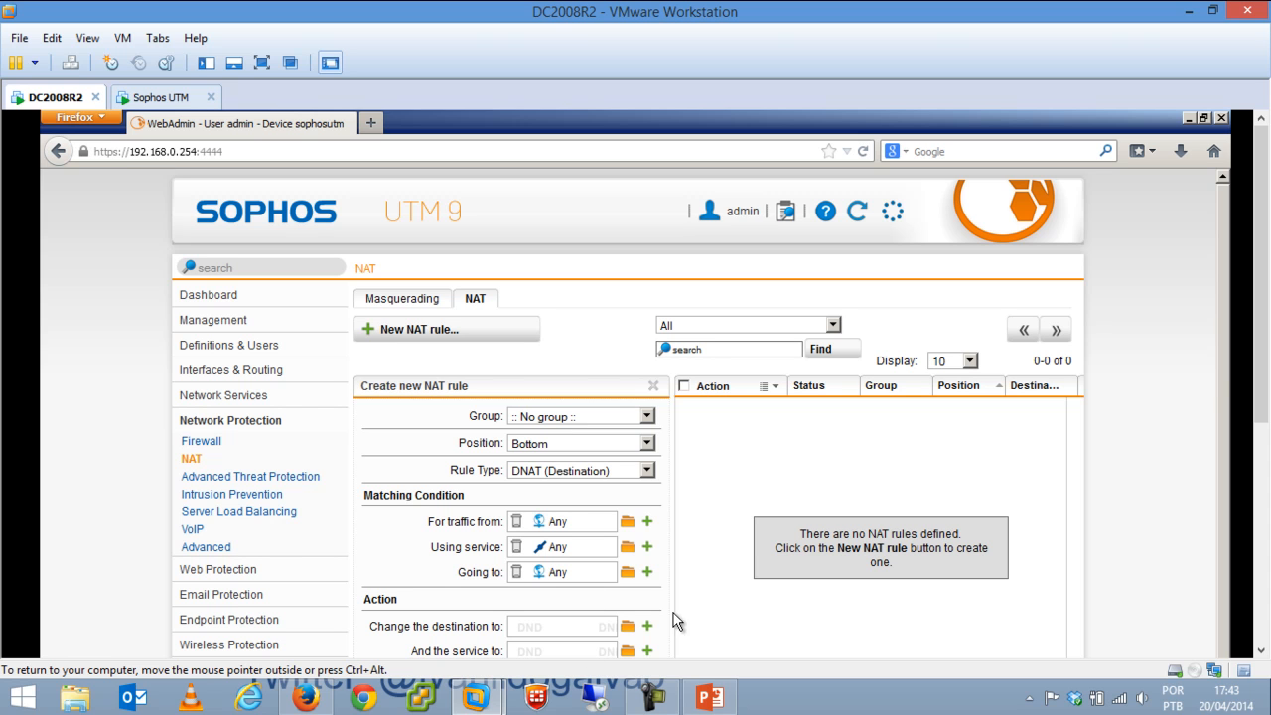
pyautogui.scroll(-2, 1261, 344)
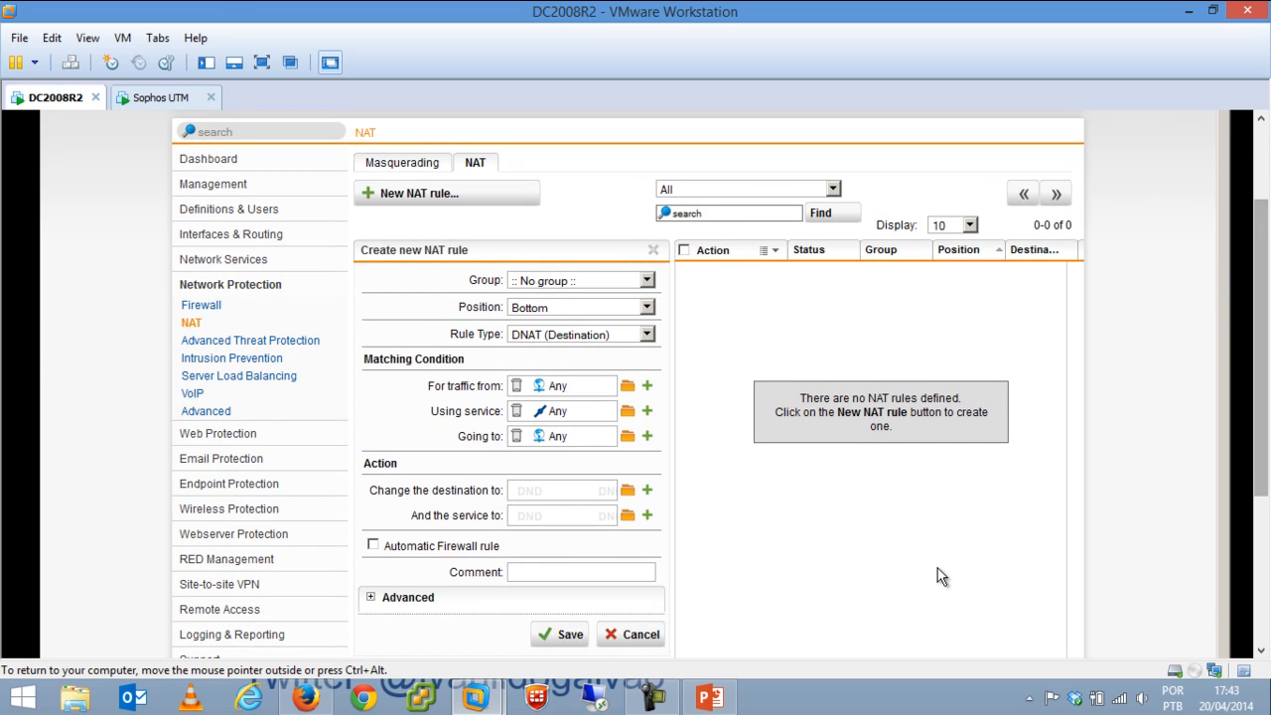
pyautogui.click(628, 410)
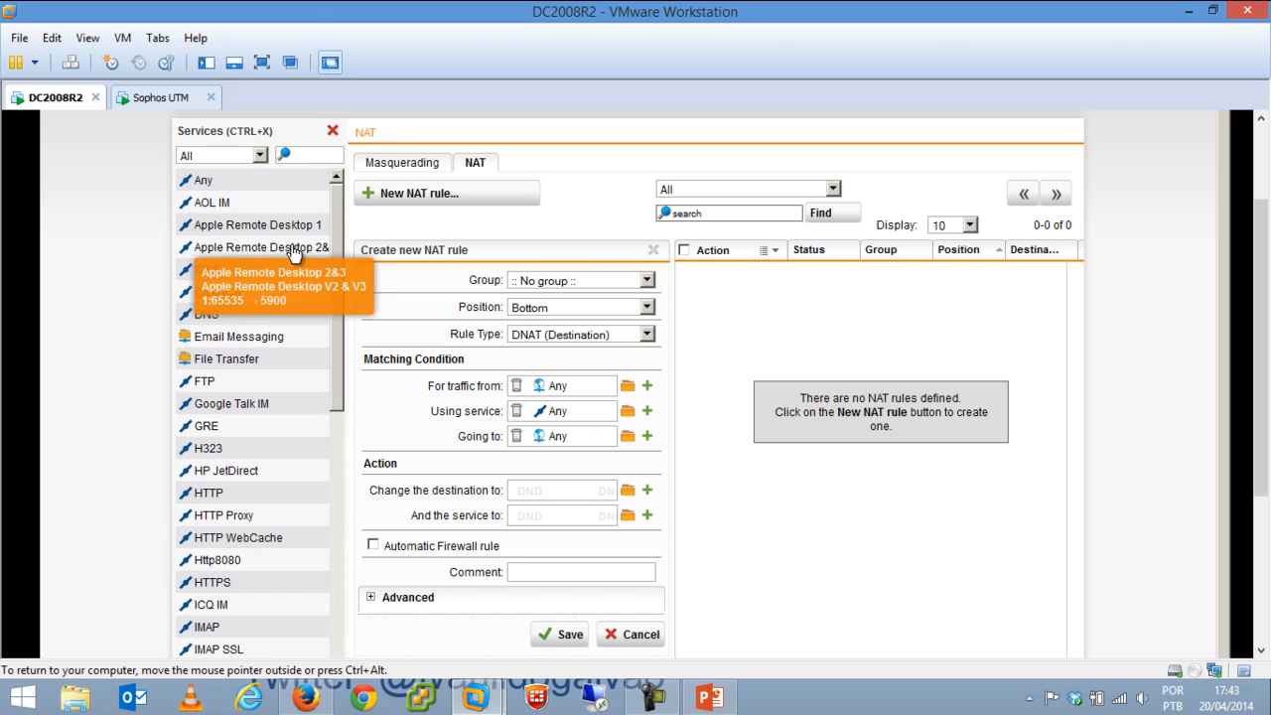
pyautogui.click(315, 156)
pyautogui.write('ms')
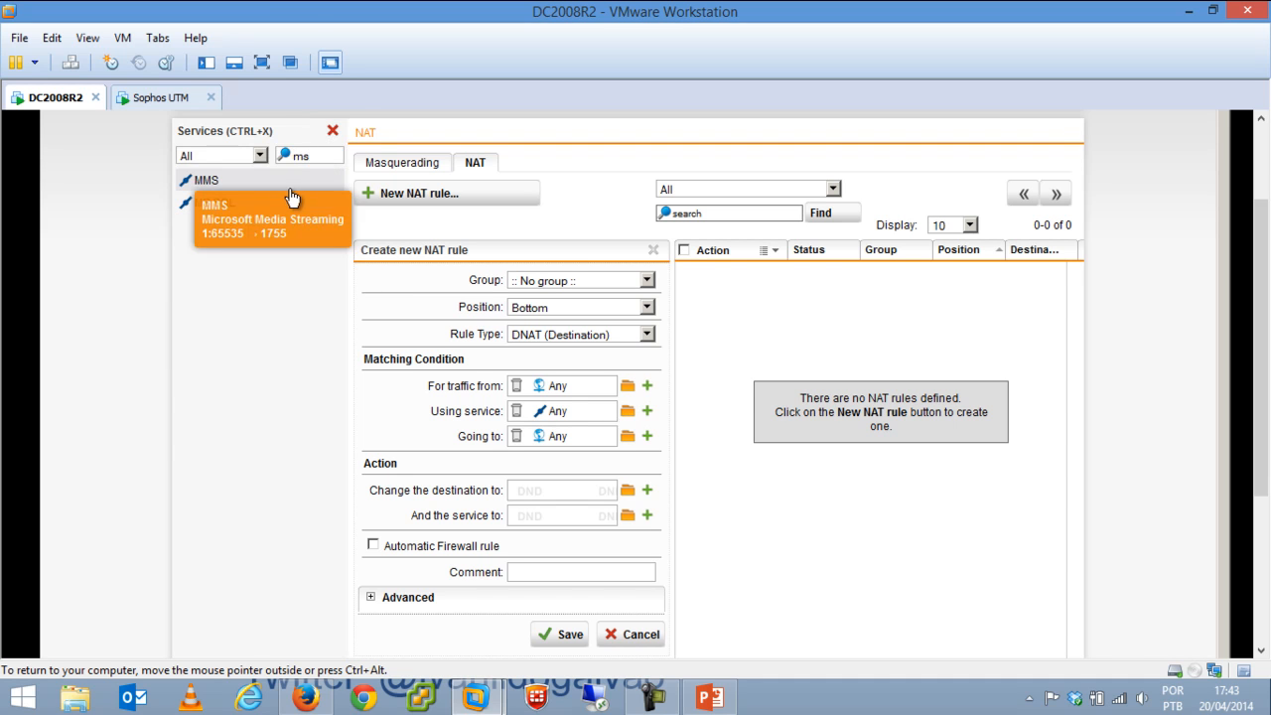
pyautogui.press('BackSpace')
pyautogui.press('BackSpace')
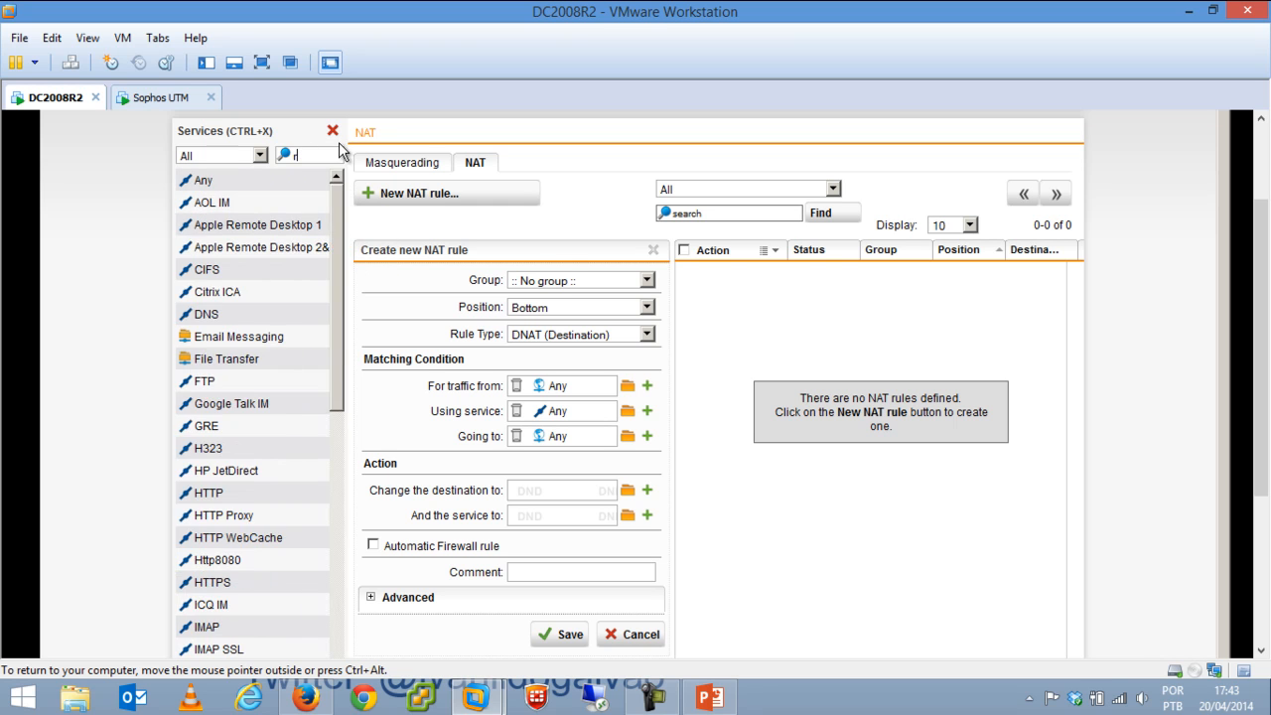
pyautogui.write('rdp')
pyautogui.moveTo(295, 187); pyautogui.dragTo(559, 412)
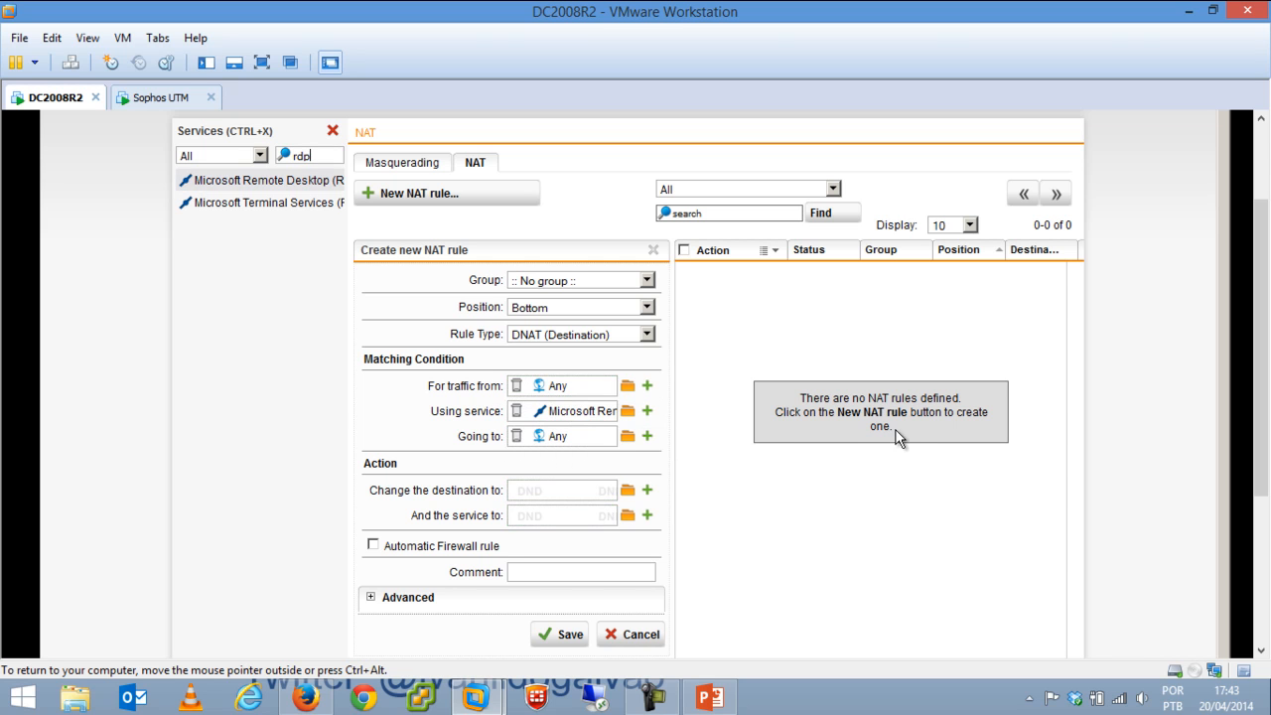
# Match destination External (WAN) (Address) and translate it to host 192.168.0.4.
pyautogui.click(628, 437)
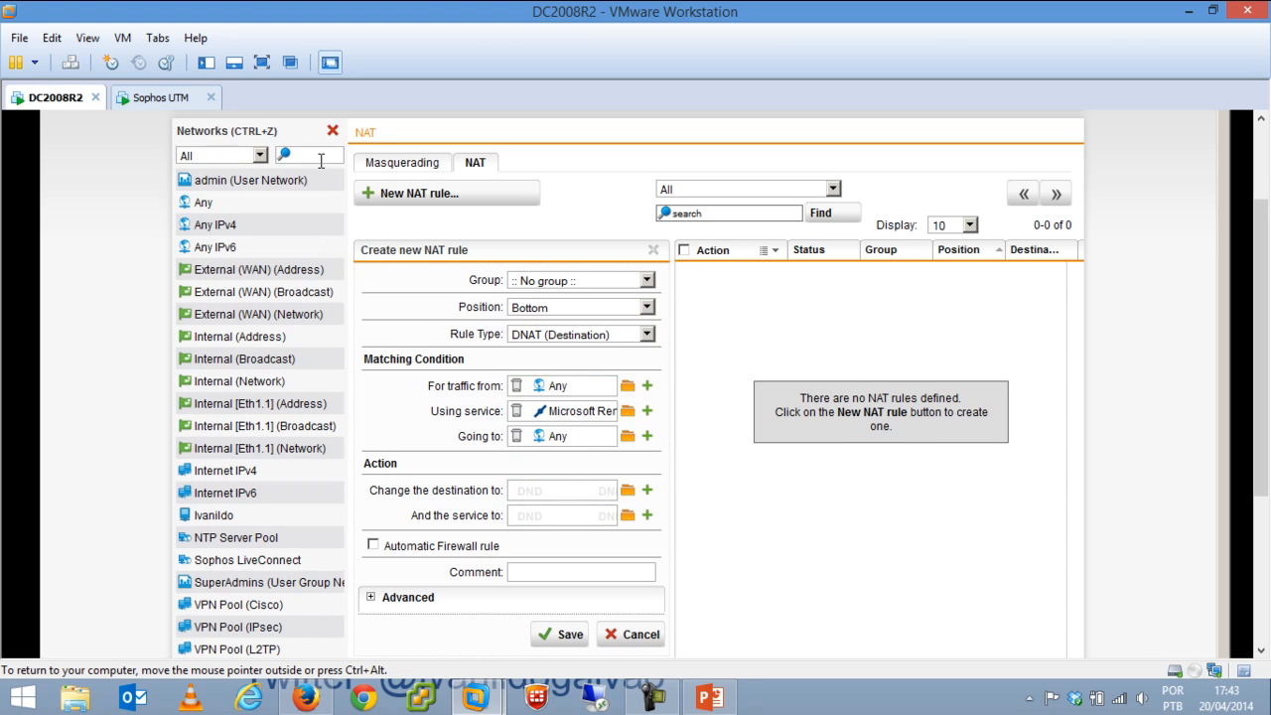
pyautogui.write('wan')
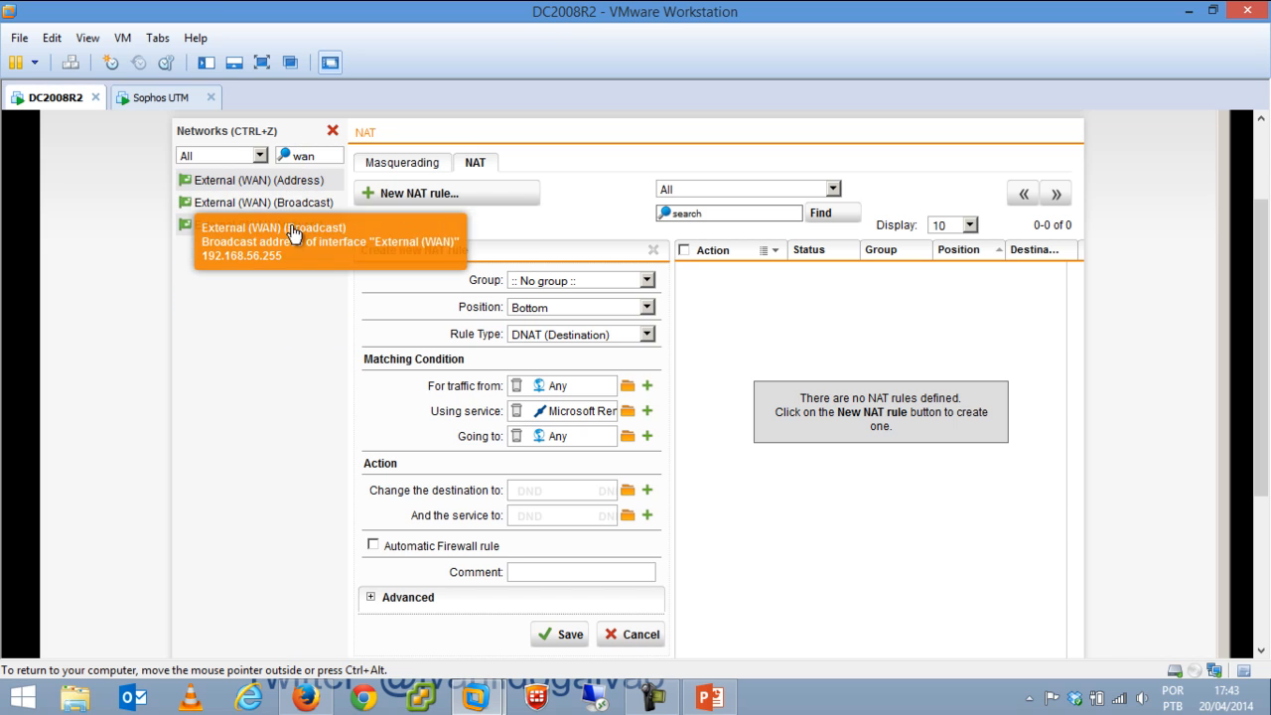
pyautogui.moveTo(273, 192); pyautogui.dragTo(561, 439)
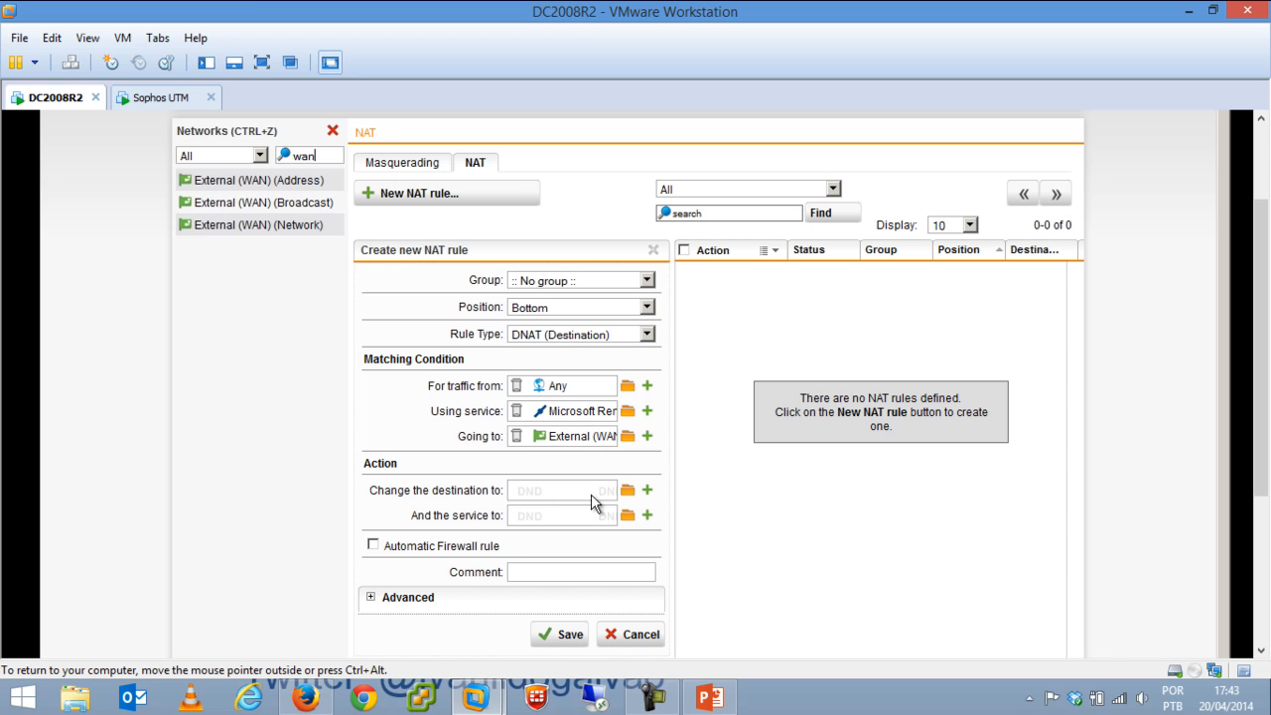
pyautogui.click(628, 490)
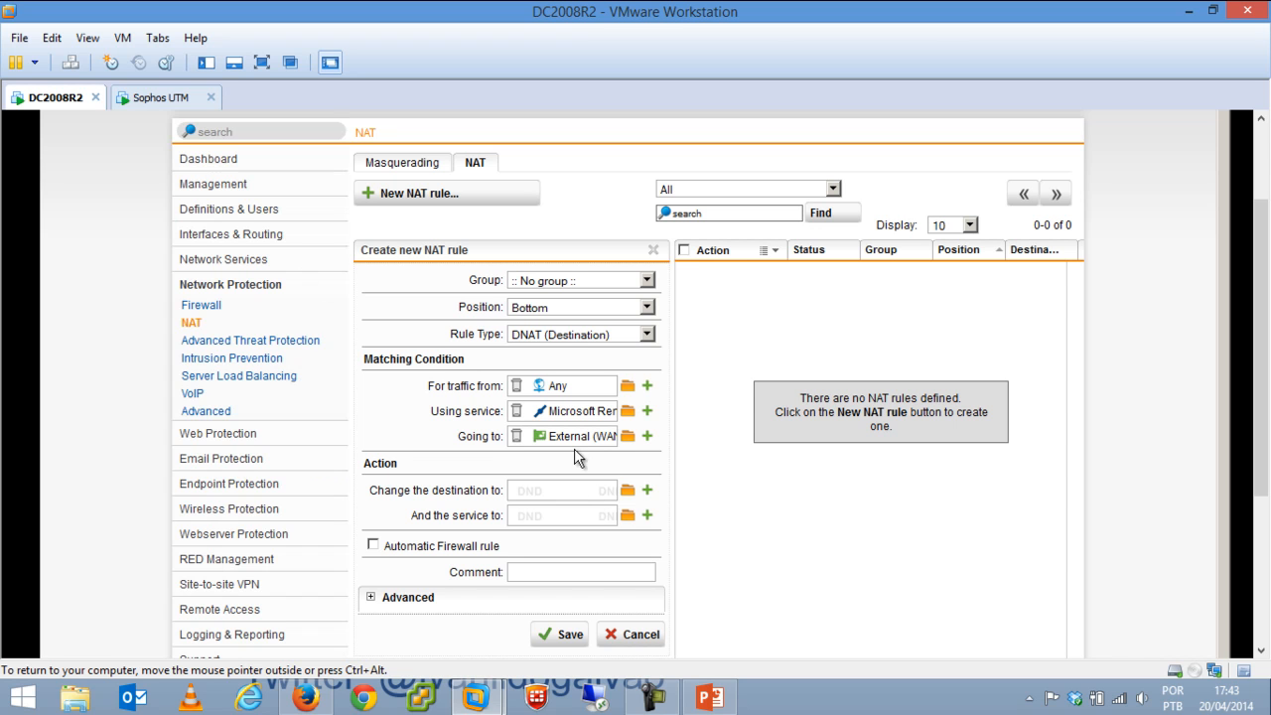
pyautogui.click(629, 491)
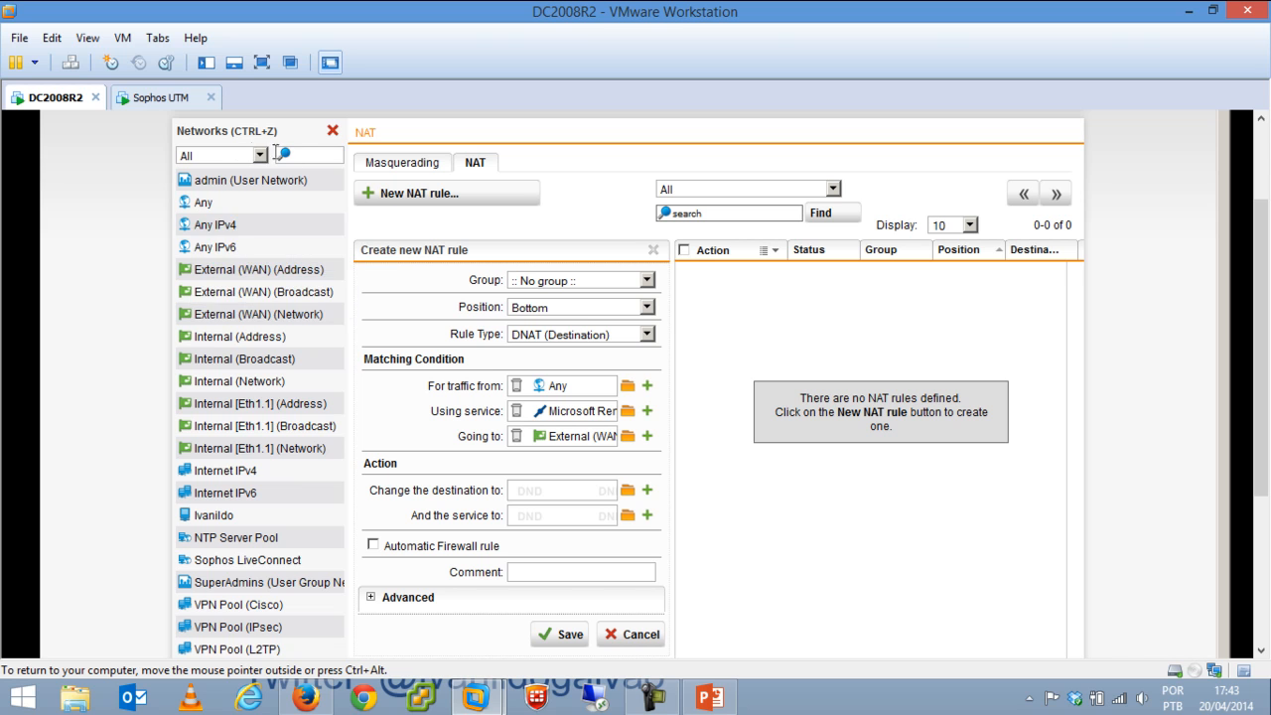
pyautogui.click(310, 159)
pyautogui.write('iva')
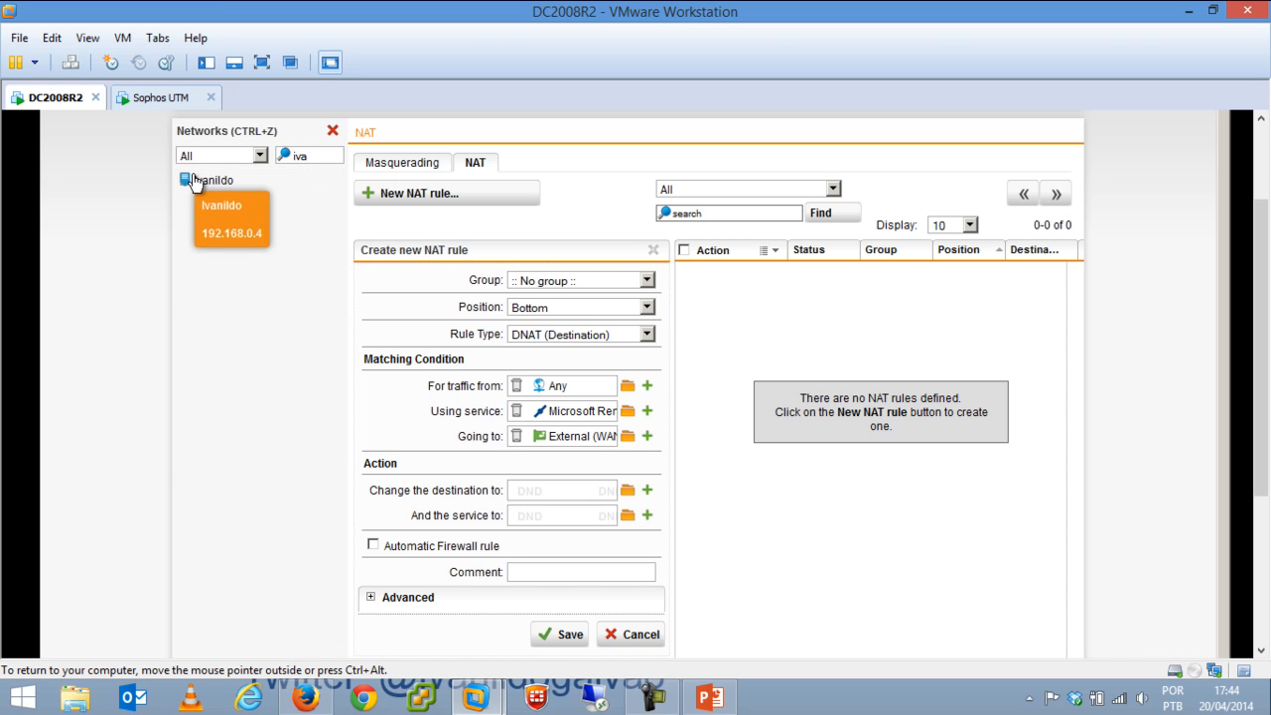
pyautogui.moveTo(191, 183); pyautogui.dragTo(567, 508)
# Translate the service to Microsoft Remote Desktop, enabling automatic firewall rule and initial-packet logging.
pyautogui.click(627, 515)
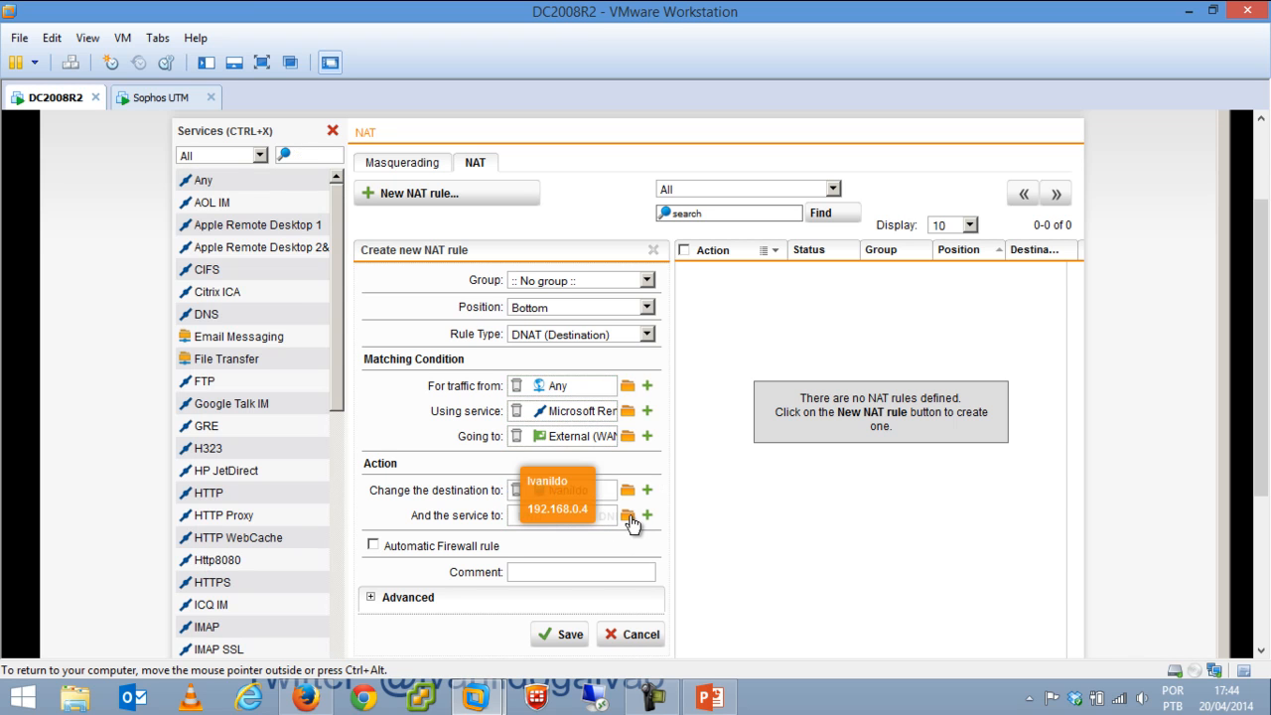
pyautogui.click(319, 152)
pyautogui.write('ms')
pyautogui.press('BackSpace')
pyautogui.press('BackSpace')
pyautogui.write('rd')
pyautogui.moveTo(266, 182)
pyautogui.mouseDown()
pyautogui.moveTo(425, 347)
pyautogui.moveTo(516, 487)
pyautogui.moveTo(551, 514)
pyautogui.mouseUp()
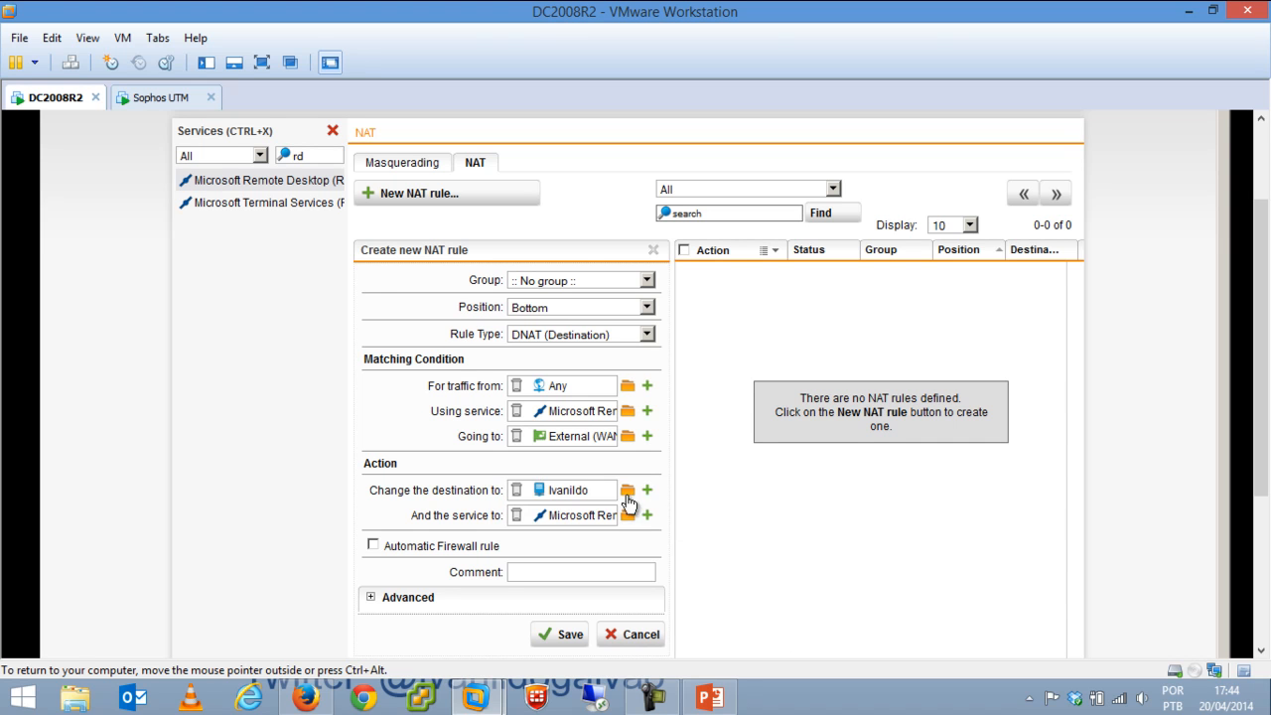
pyautogui.click(373, 545)
pyautogui.click(370, 598)
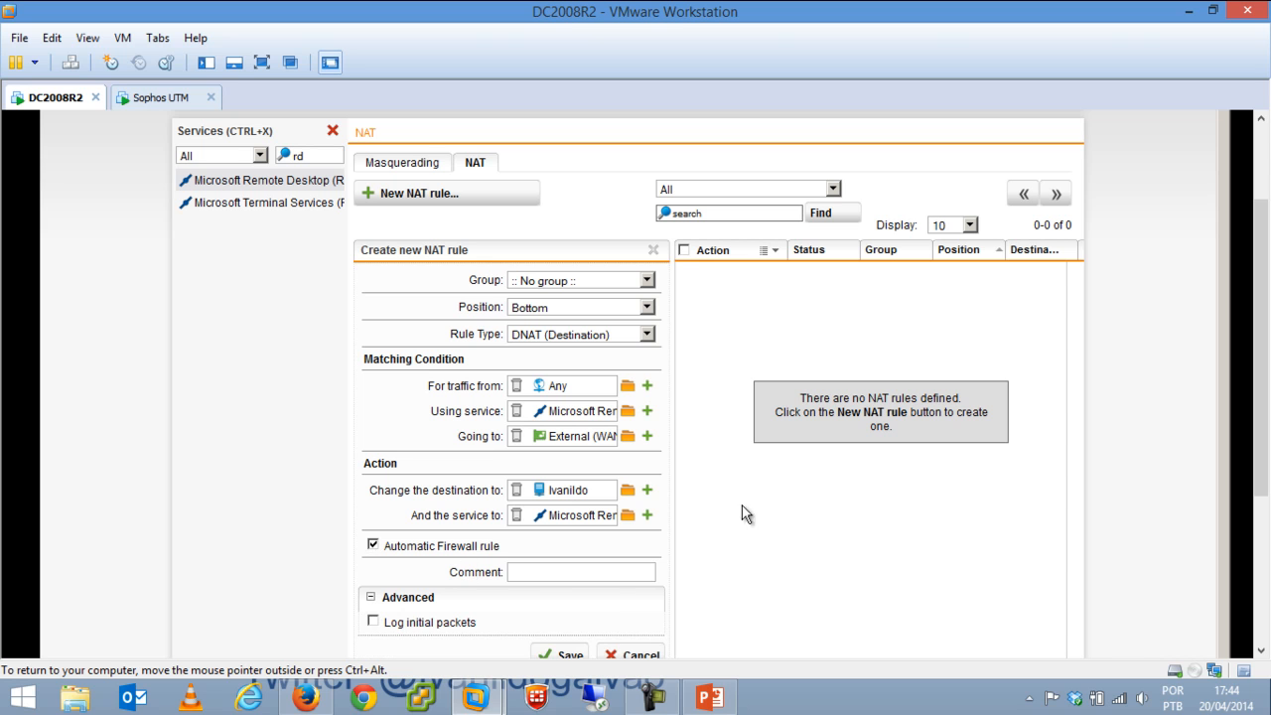
pyautogui.click(373, 621)
# Save the Remote Desktop DNAT rule, close the Services panel, and open Advanced Threat Protection.
pyautogui.click(568, 656)
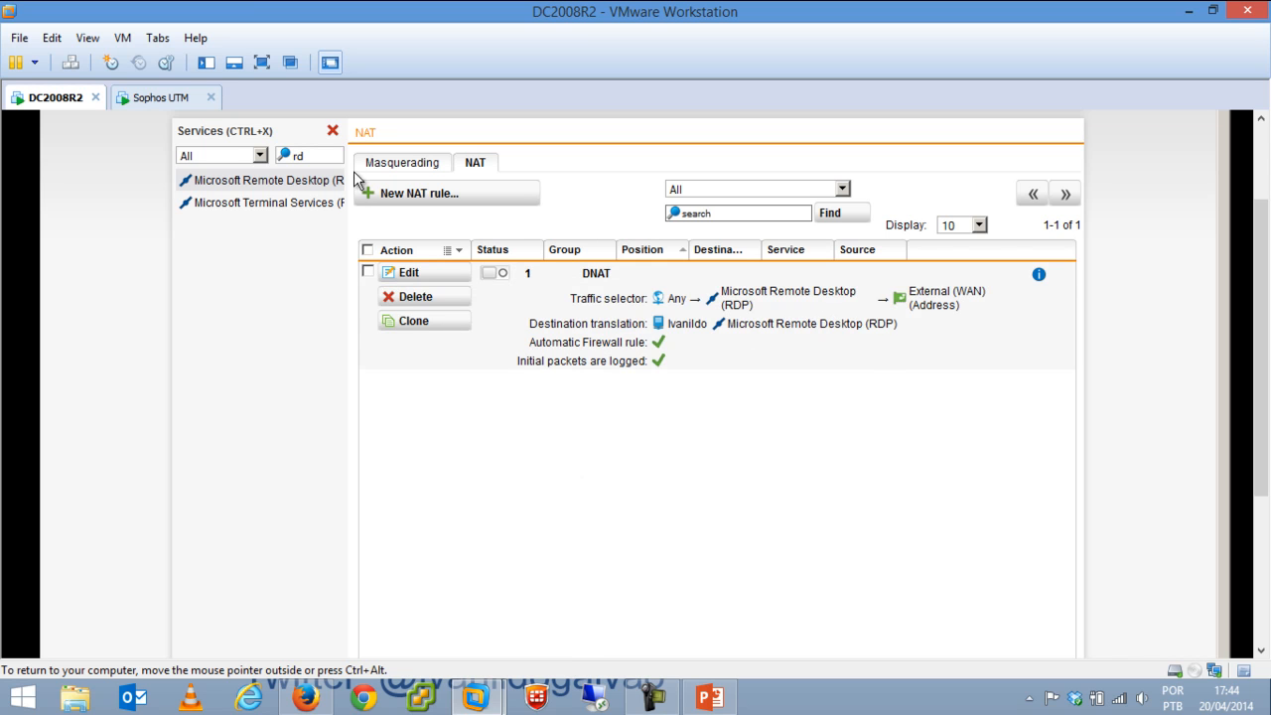
pyautogui.click(333, 130)
pyautogui.click(257, 344)
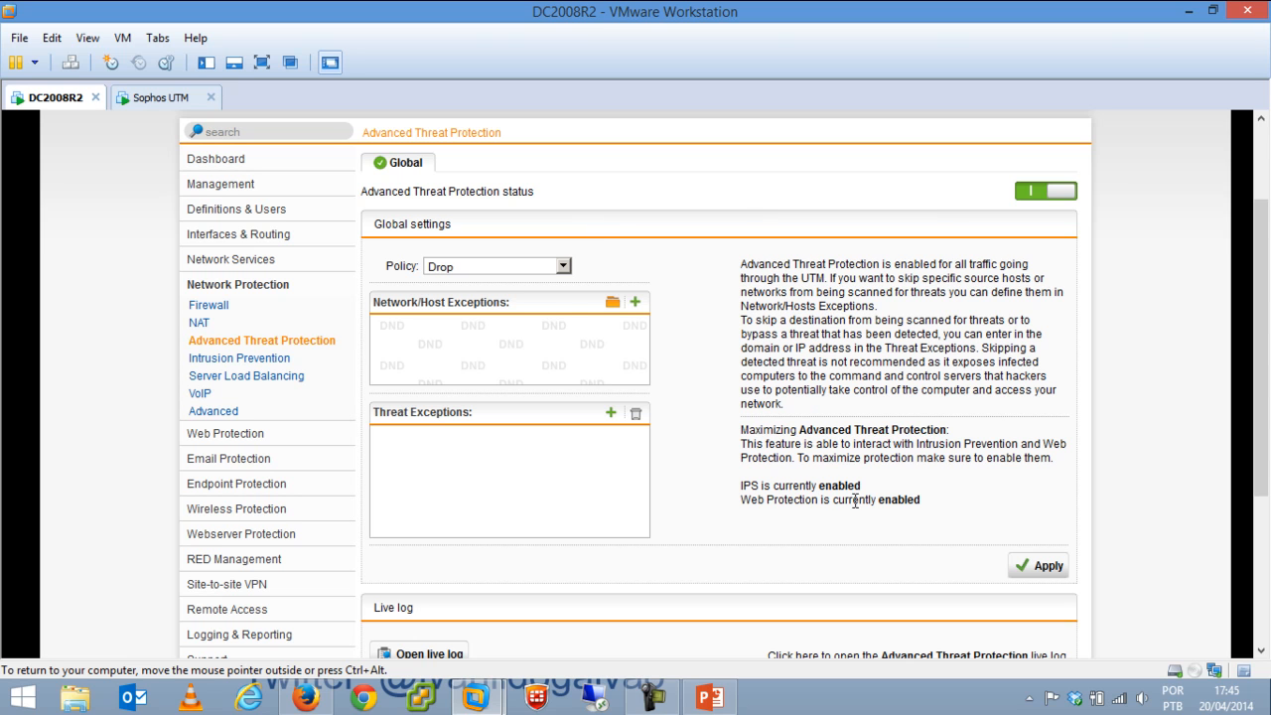
# Switch the Advanced Threat Protection policy to Alert, then back to Drop.
pyautogui.click(520, 266)
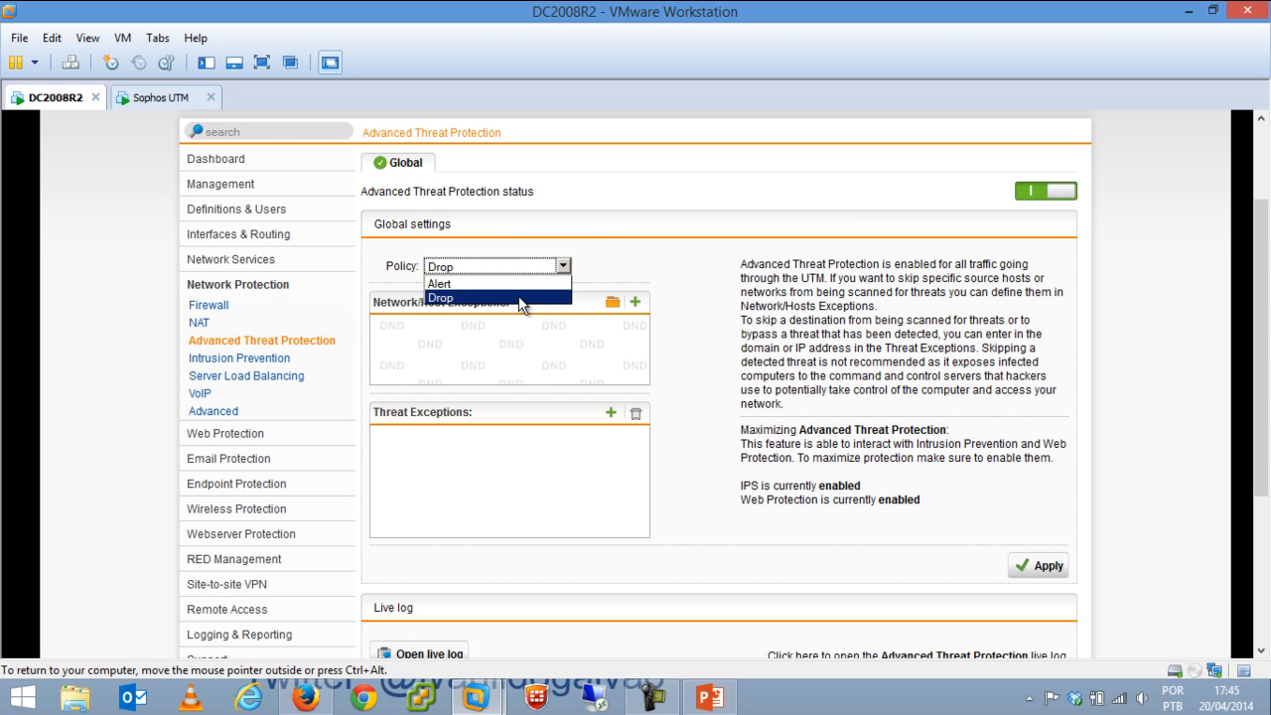
pyautogui.click(533, 283)
pyautogui.click(541, 268)
pyautogui.click(539, 298)
# Open Intrusion Prevention and scroll through the Attack Patterns rule groups.
pyautogui.click(248, 359)
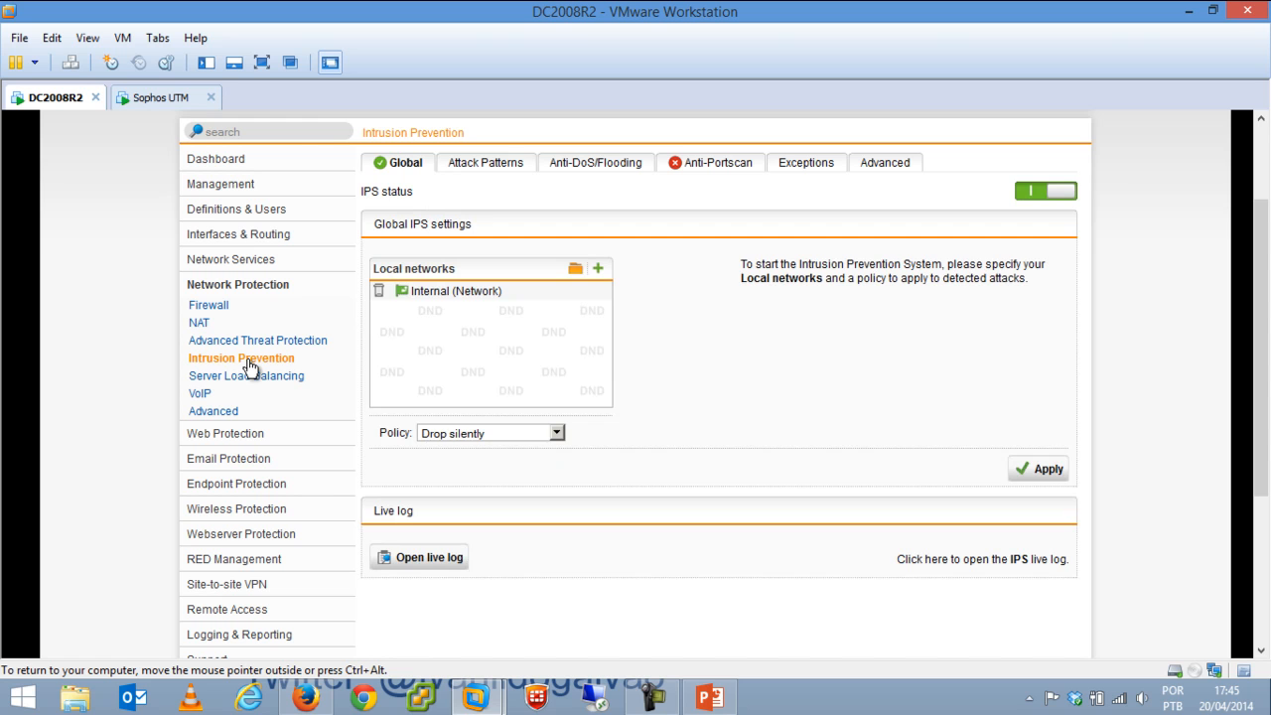
pyautogui.click(492, 164)
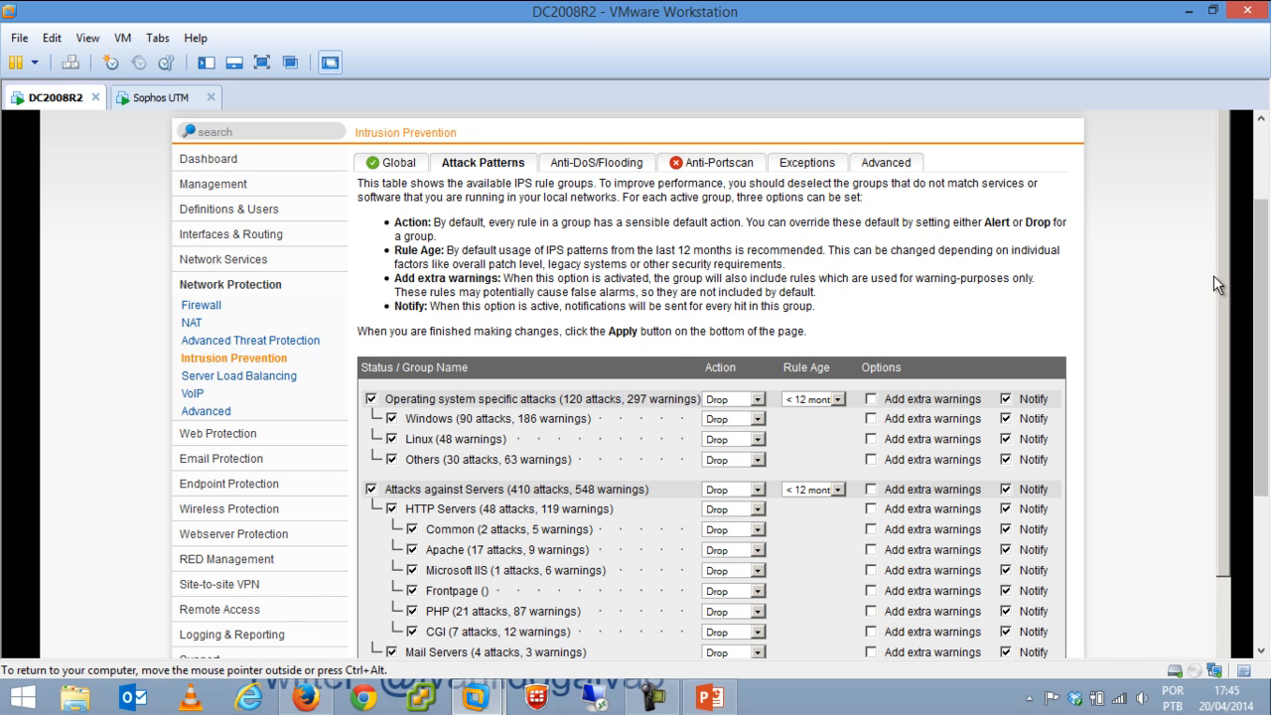
pyautogui.scroll(-5, 1227, 287)
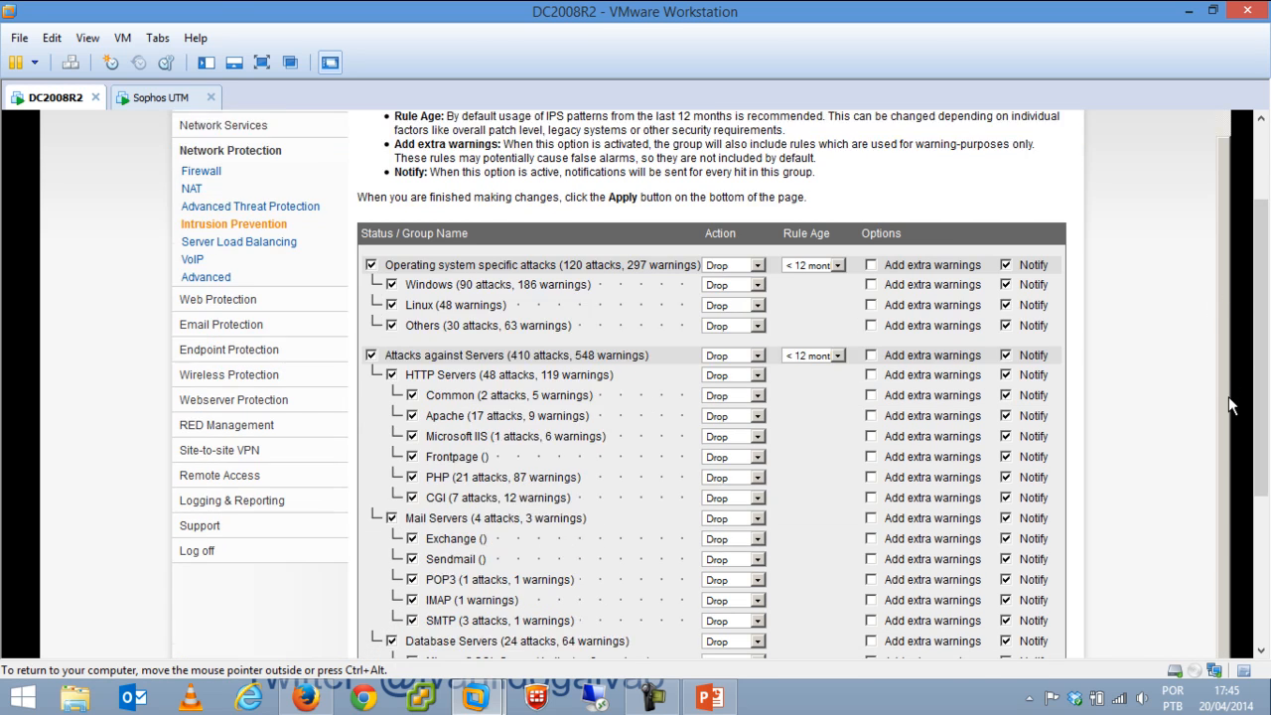
pyautogui.scroll(-1, 1231, 548)
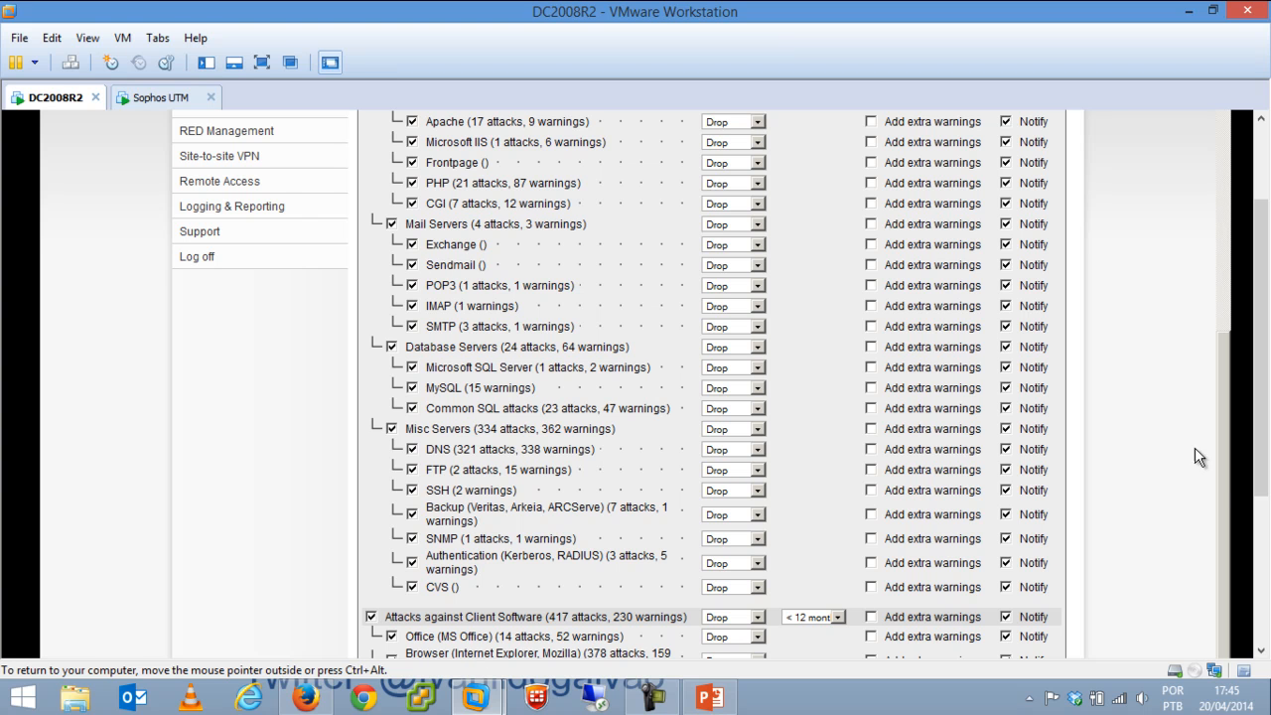
pyautogui.scroll(4, 1217, 250)
pyautogui.scroll(5, 1215, 243)
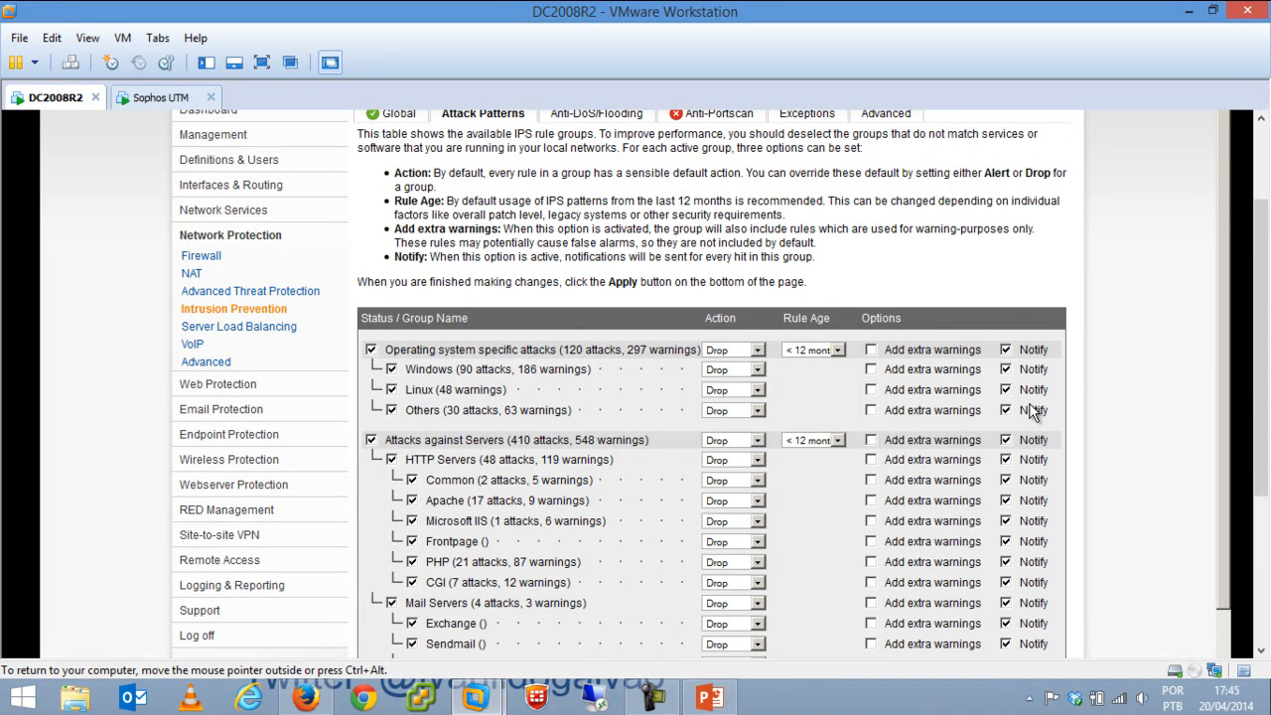
pyautogui.scroll(3, 619, 340)
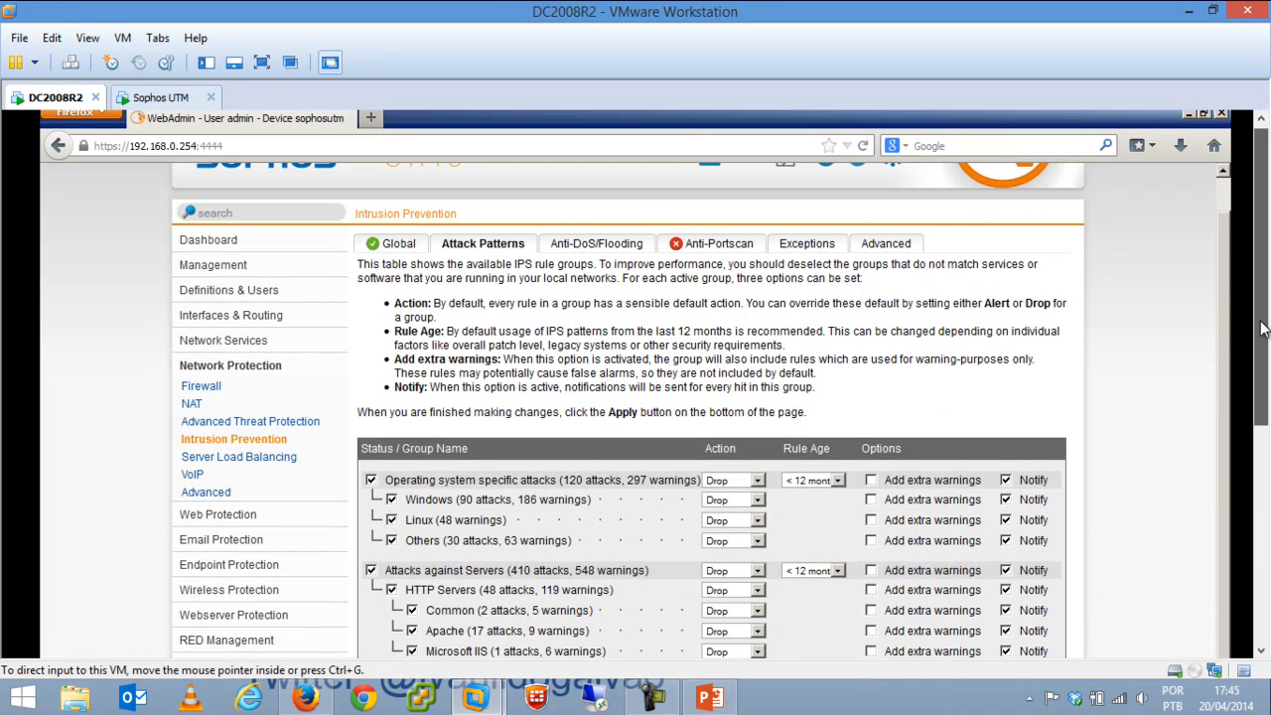
# Review the Anti-DoS/Flooding, Anti-Portscan and Exceptions tabs, then return to Global.
pyautogui.click(597, 243)
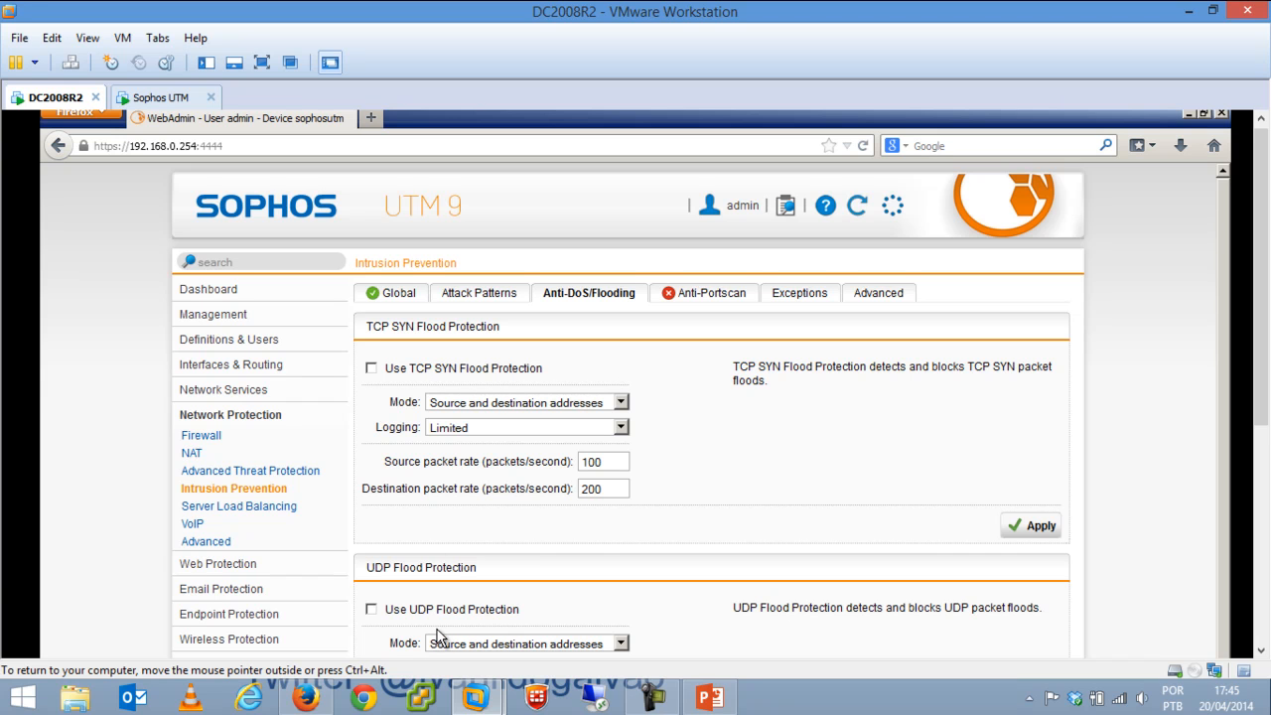
pyautogui.click(716, 301)
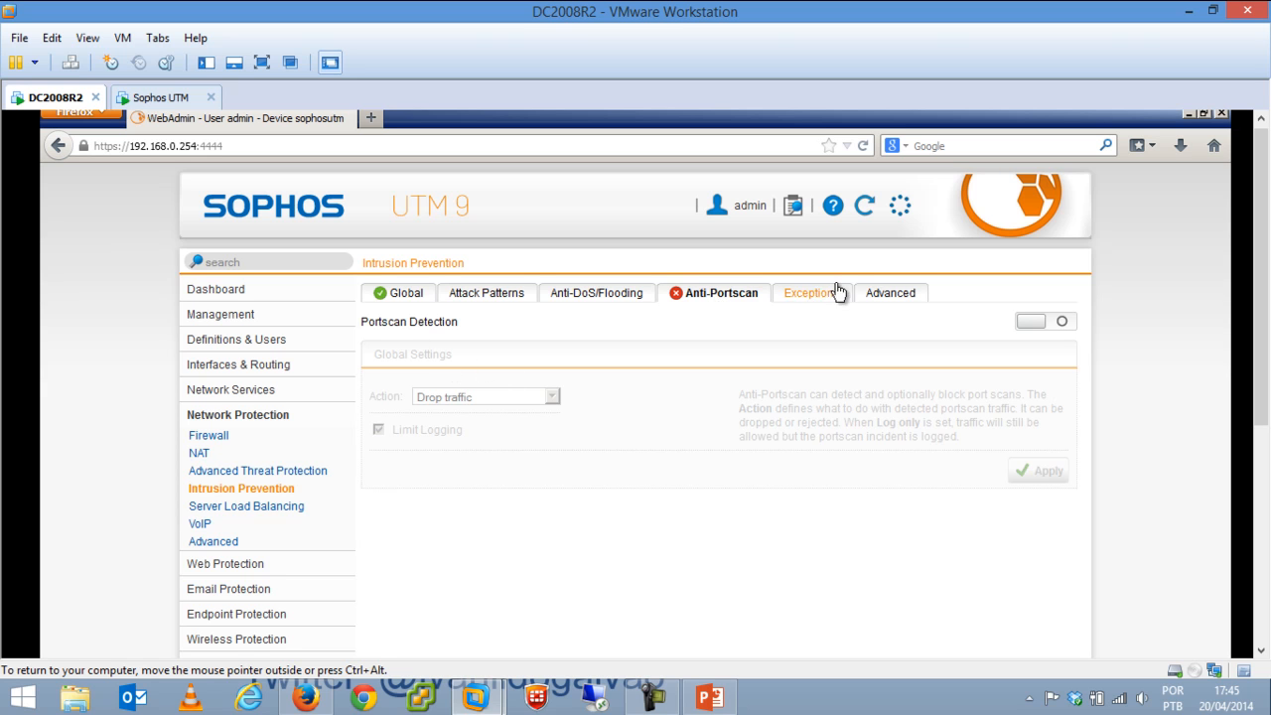
pyautogui.click(803, 295)
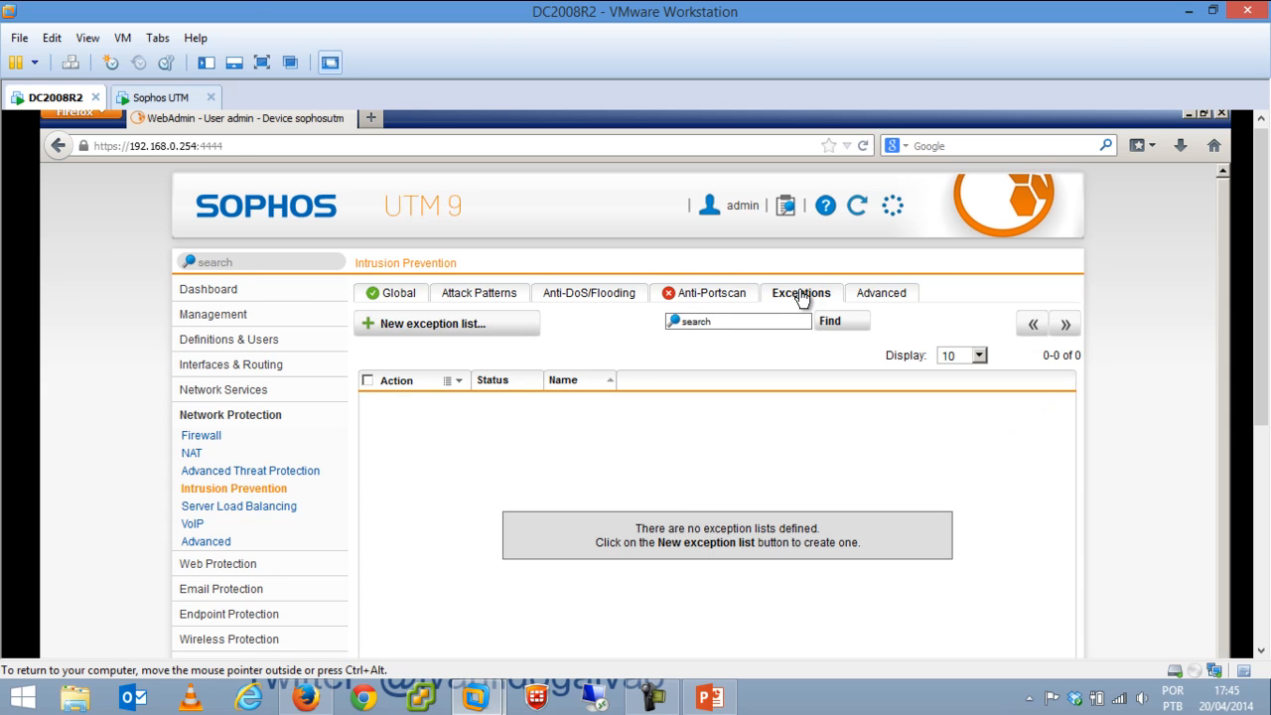
pyautogui.click(405, 298)
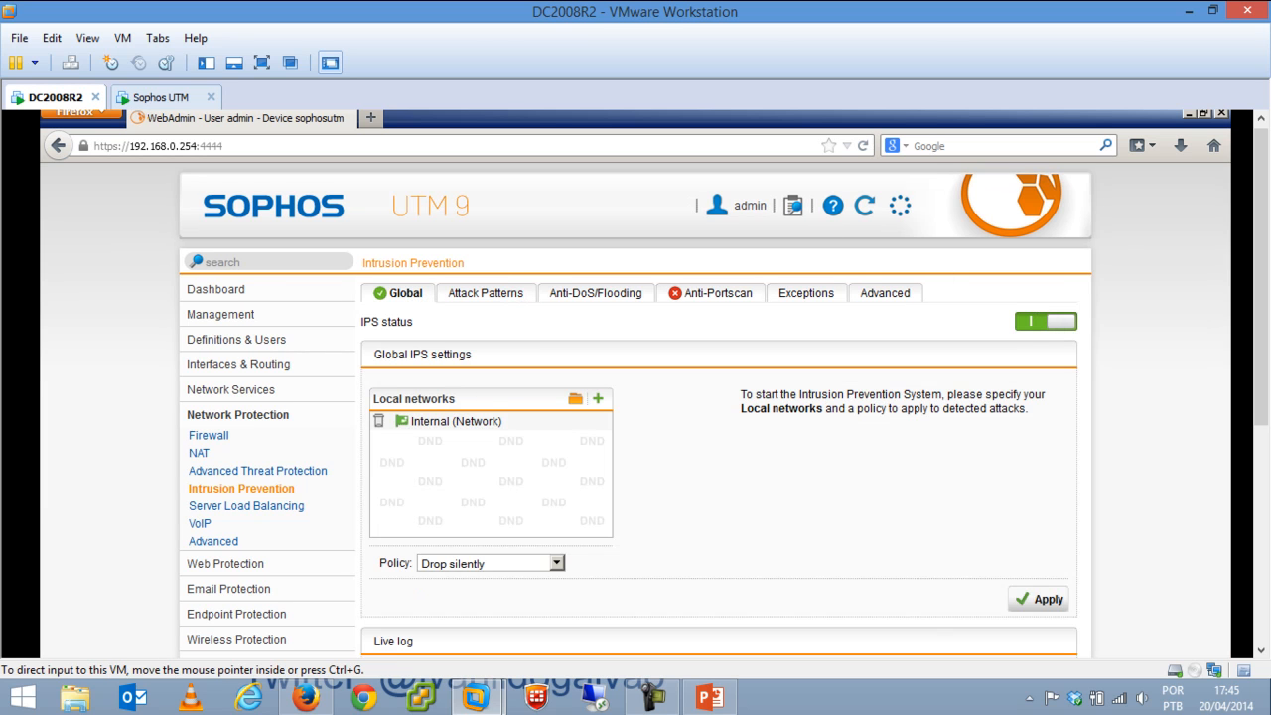
pyautogui.moveTo(1263, 247); pyautogui.dragTo(1266, 304)
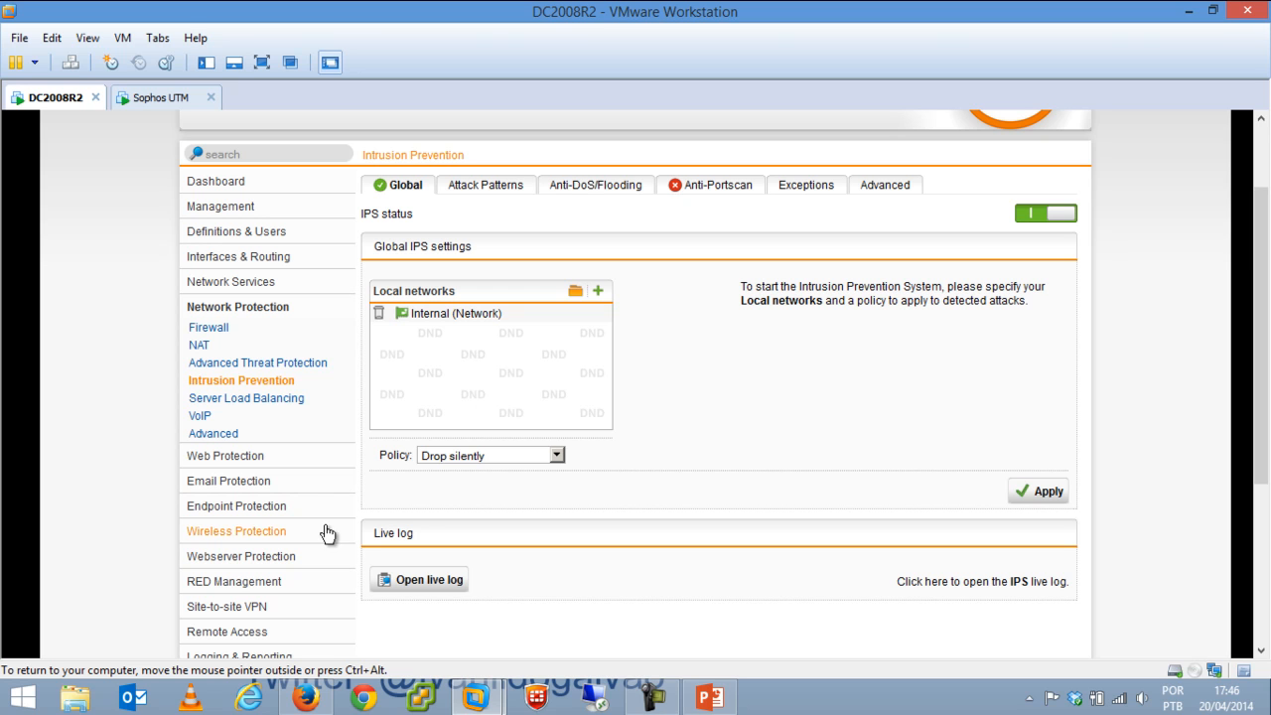
# Look at the new Server Load Balancing rule form and the VoIP H.323 and SIP settings.
pyautogui.click(267, 405)
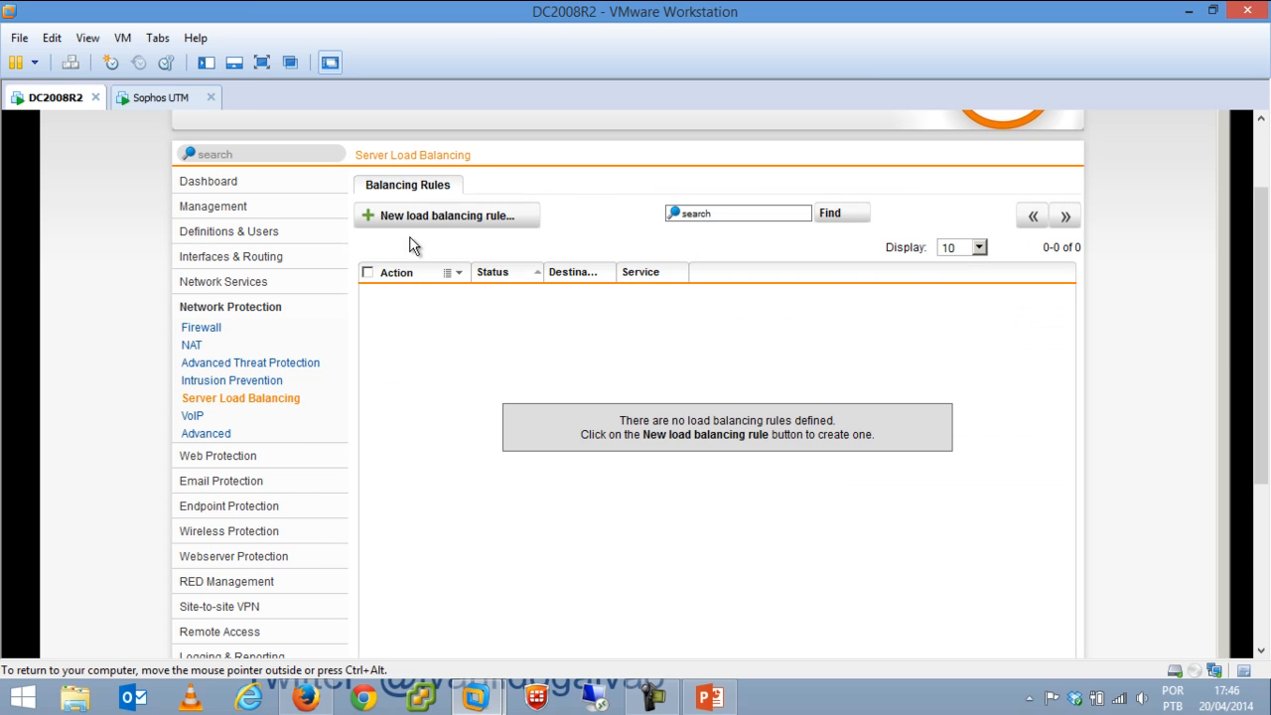
pyautogui.click(437, 220)
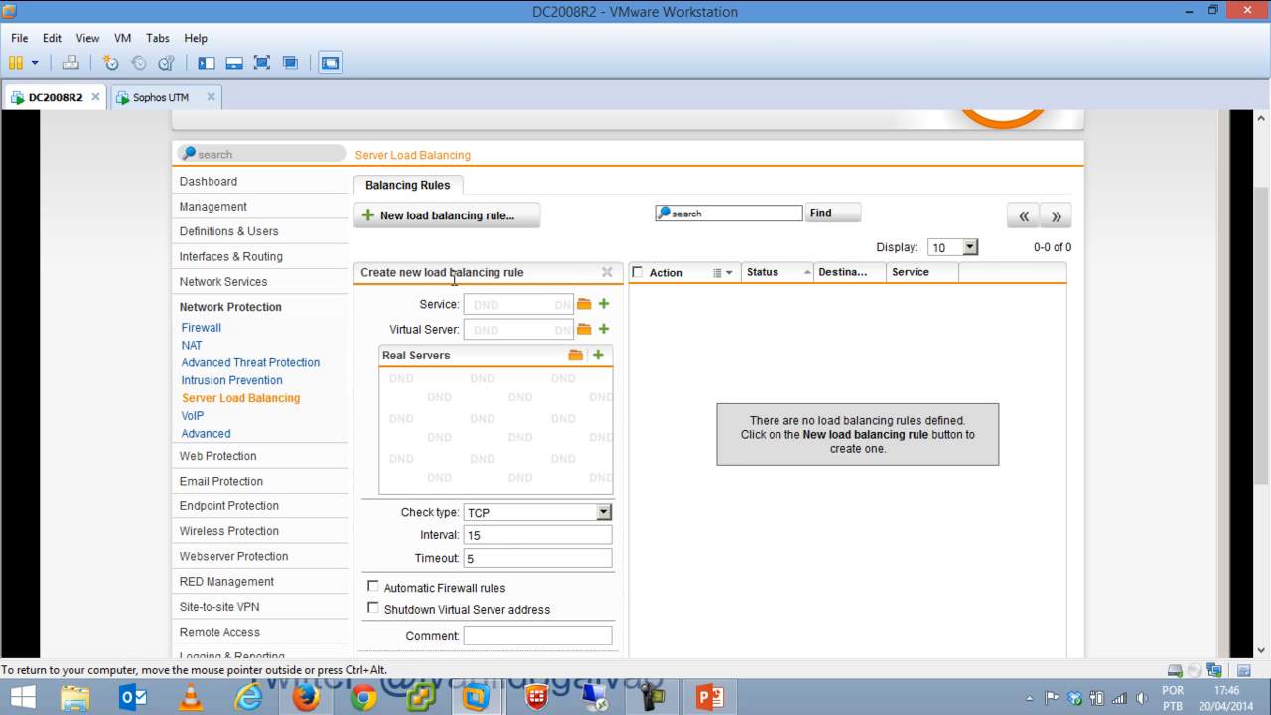
pyautogui.click(191, 416)
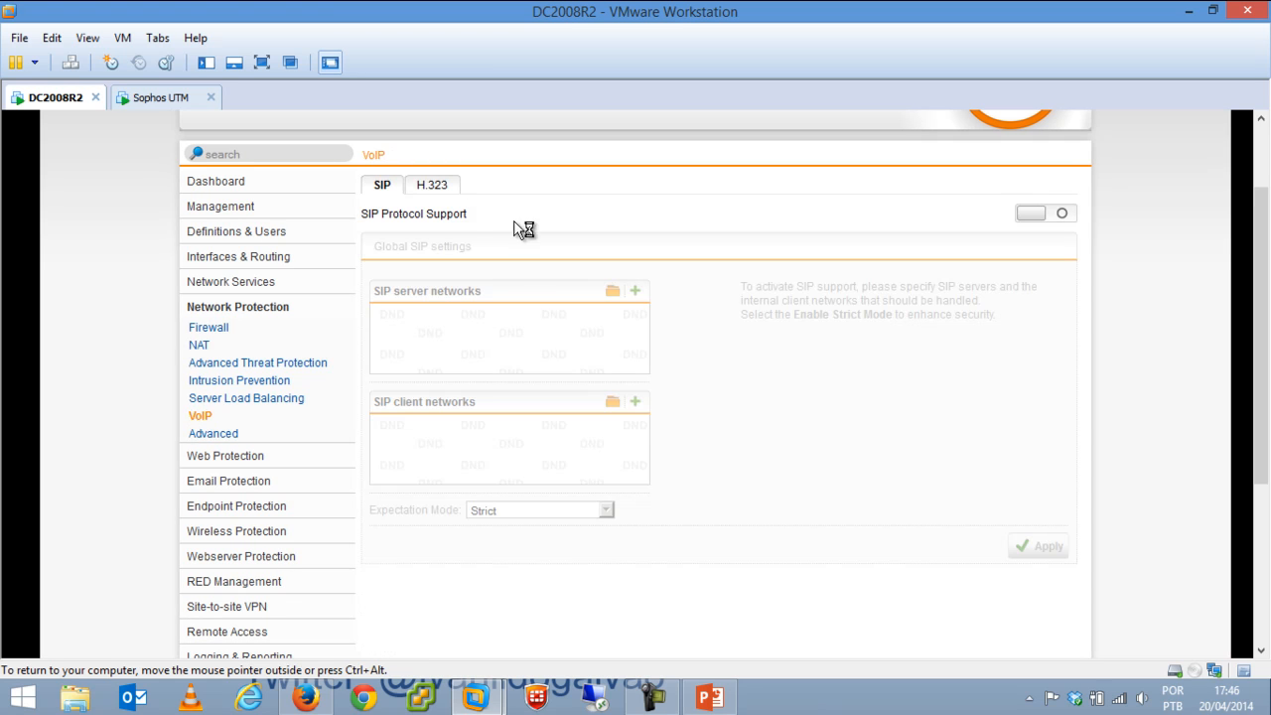
pyautogui.click(438, 187)
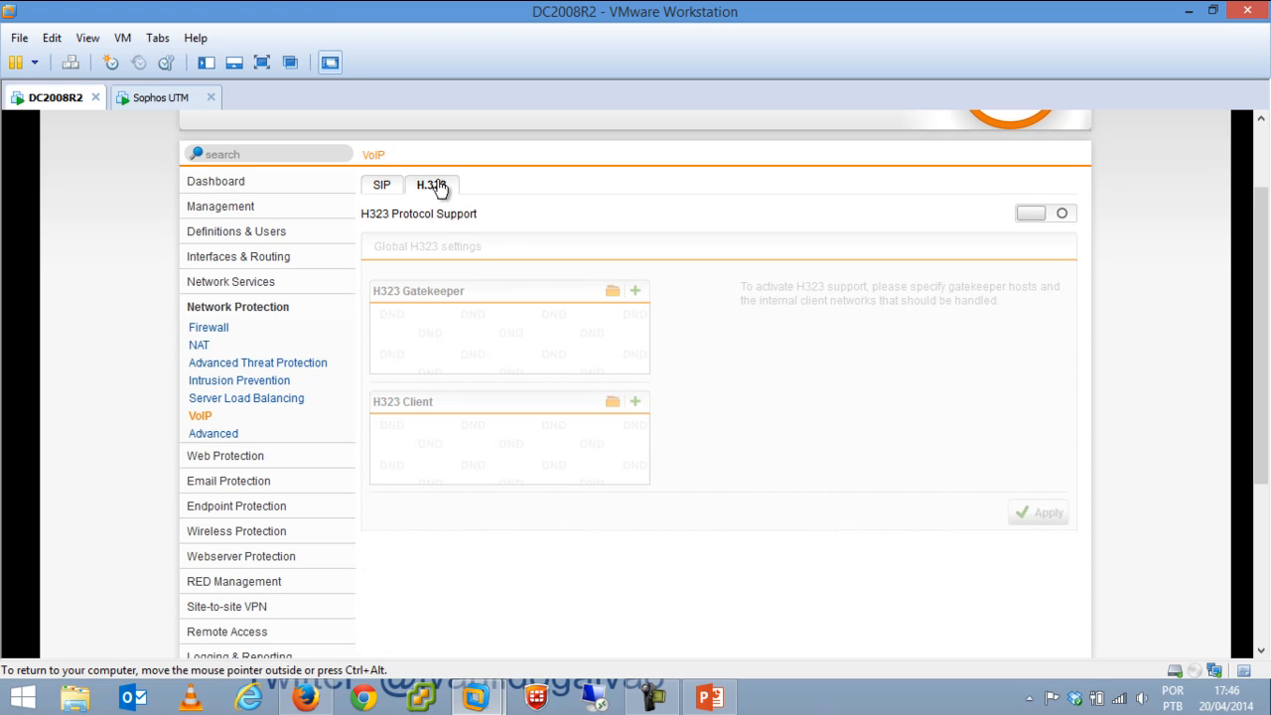
pyautogui.click(384, 189)
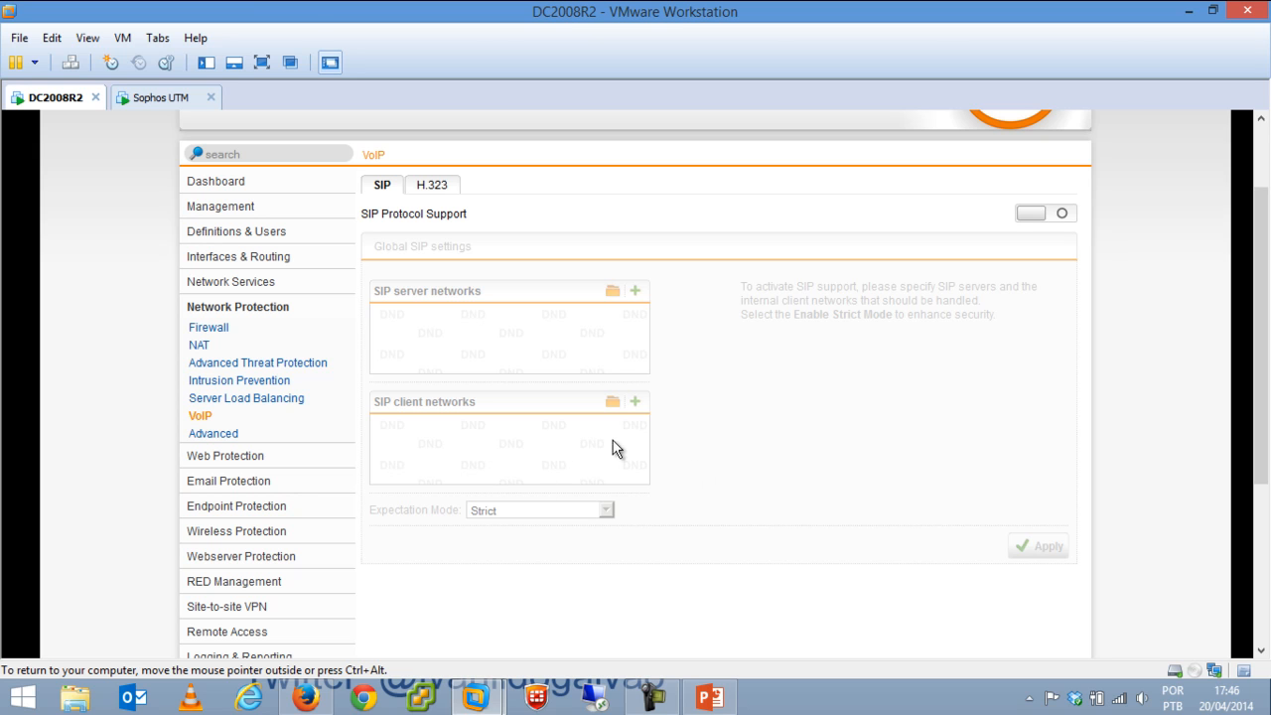
# Check the Advanced network protection page, then go to Web Protection's Web Filtering.
pyautogui.click(229, 434)
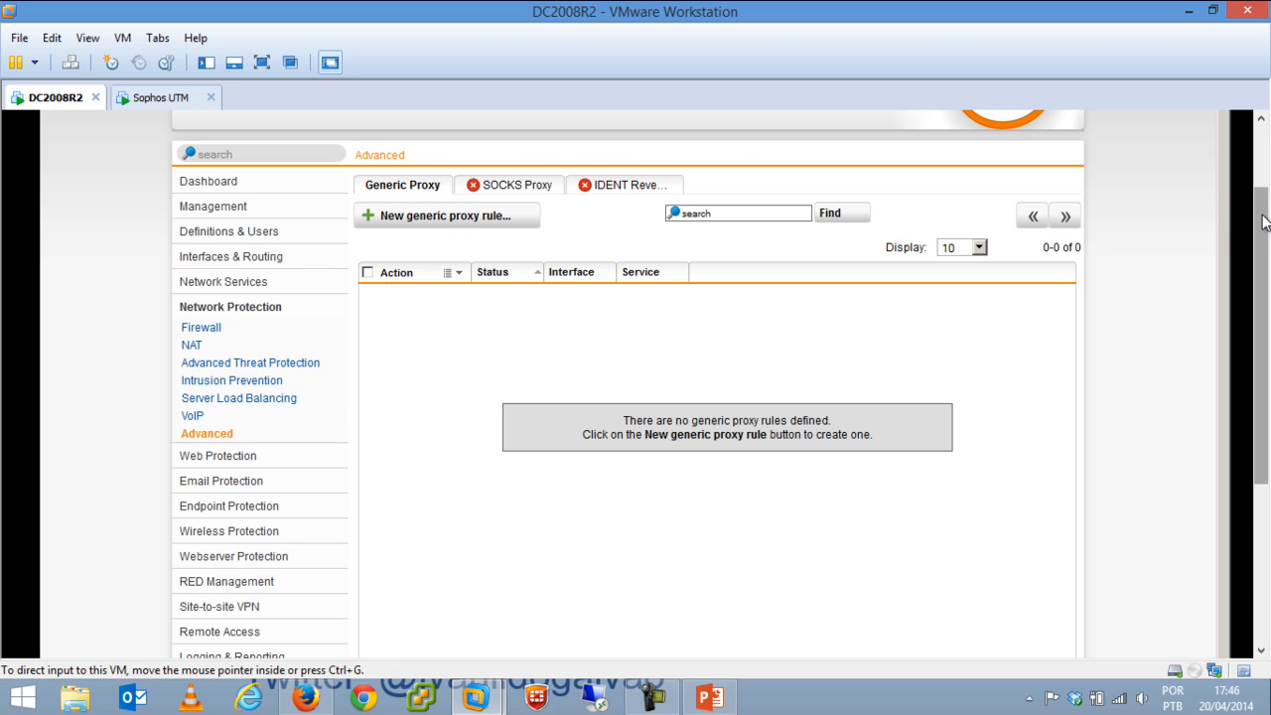
pyautogui.moveTo(1266, 223); pyautogui.dragTo(1267, 339)
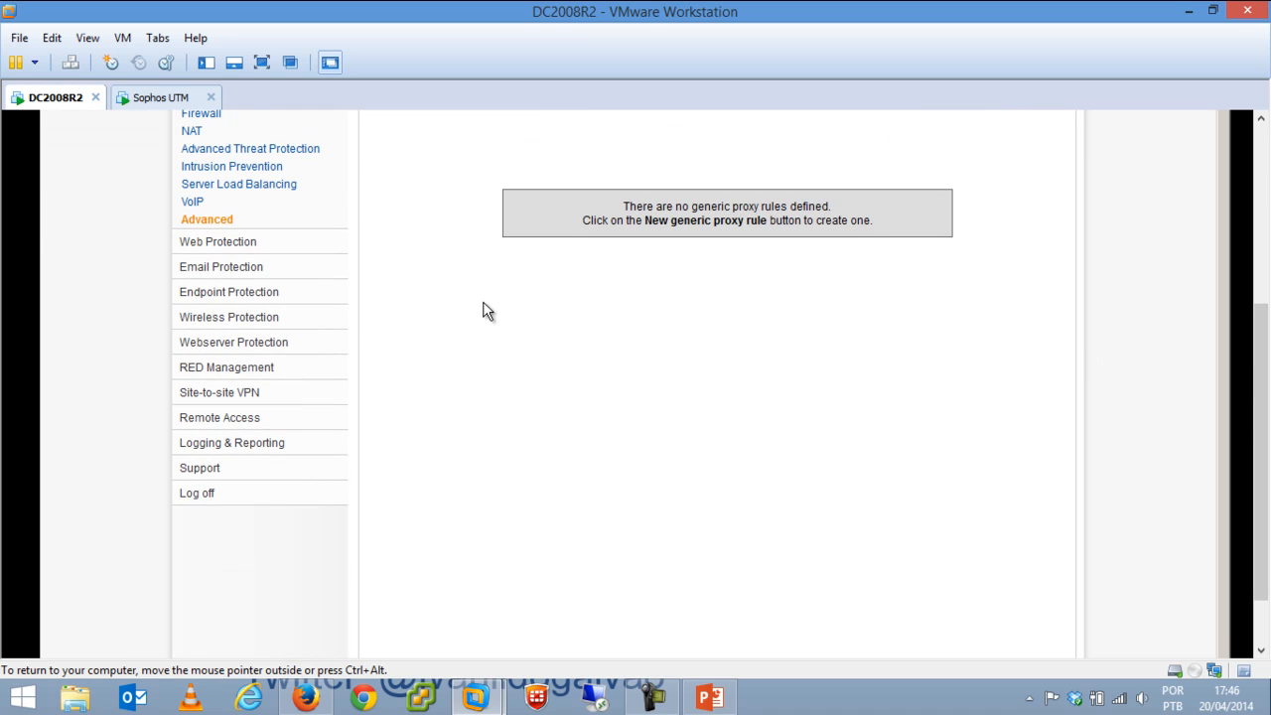
pyautogui.click(232, 245)
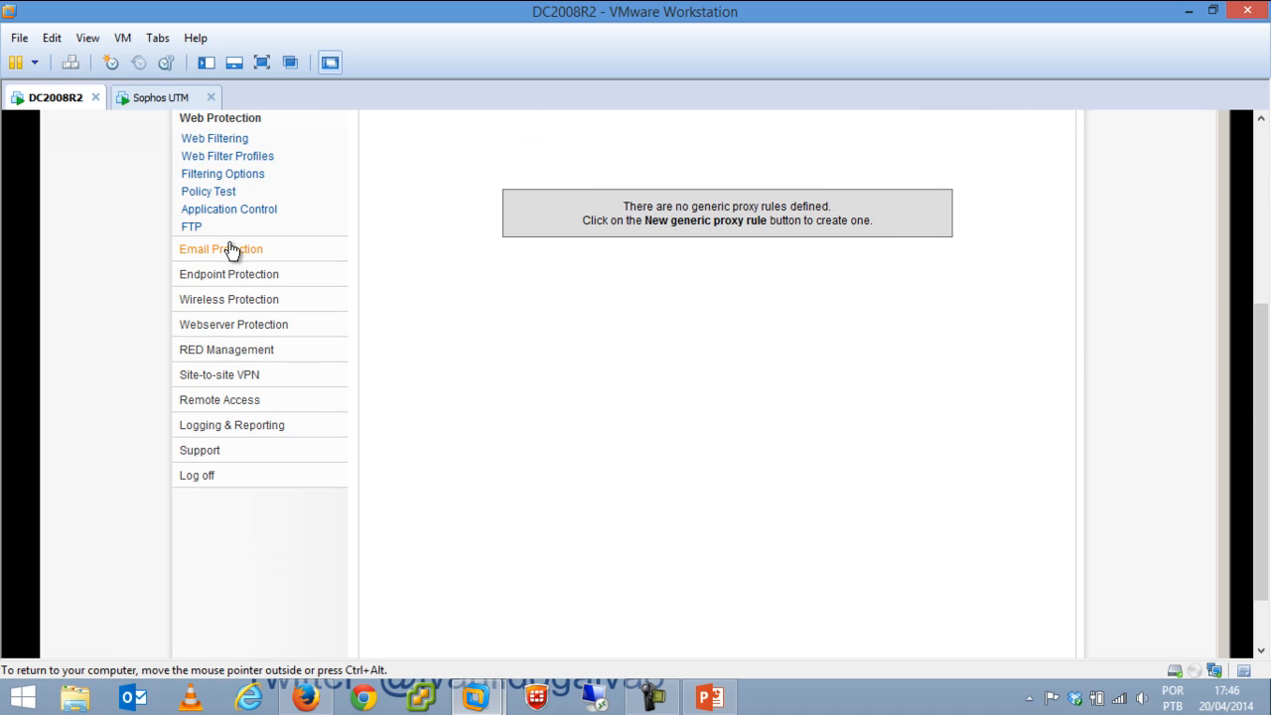
pyautogui.click(224, 139)
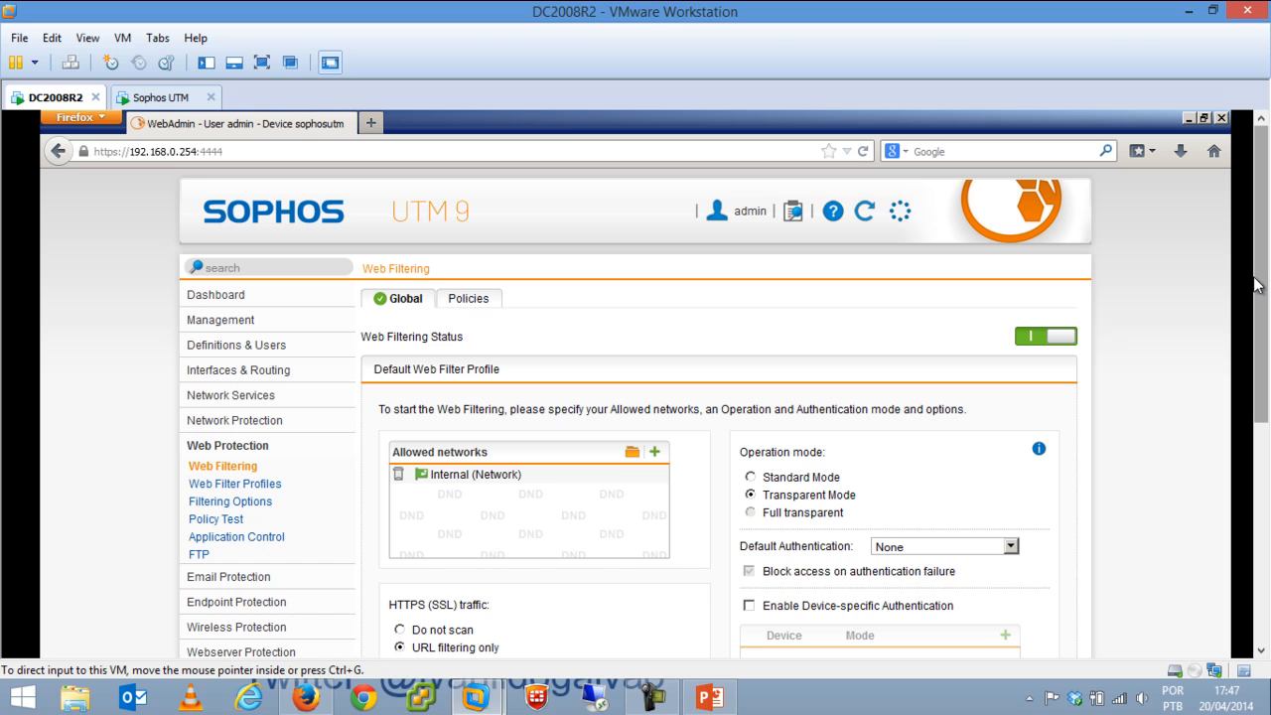
# Flip HTTPS handling to Do not scan and back to URL filtering only, then list the policies.
pyautogui.moveTo(1263, 280); pyautogui.dragTo(1263, 369)
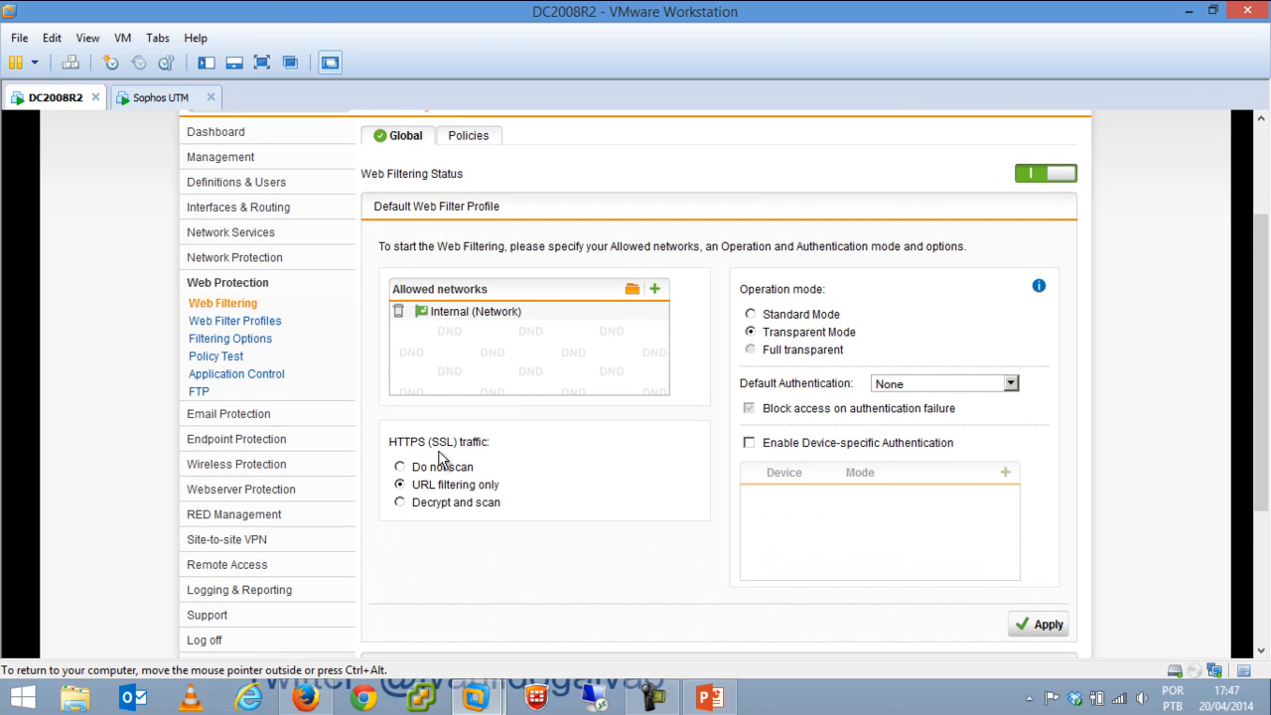
pyautogui.click(401, 466)
pyautogui.click(422, 487)
pyautogui.click(481, 138)
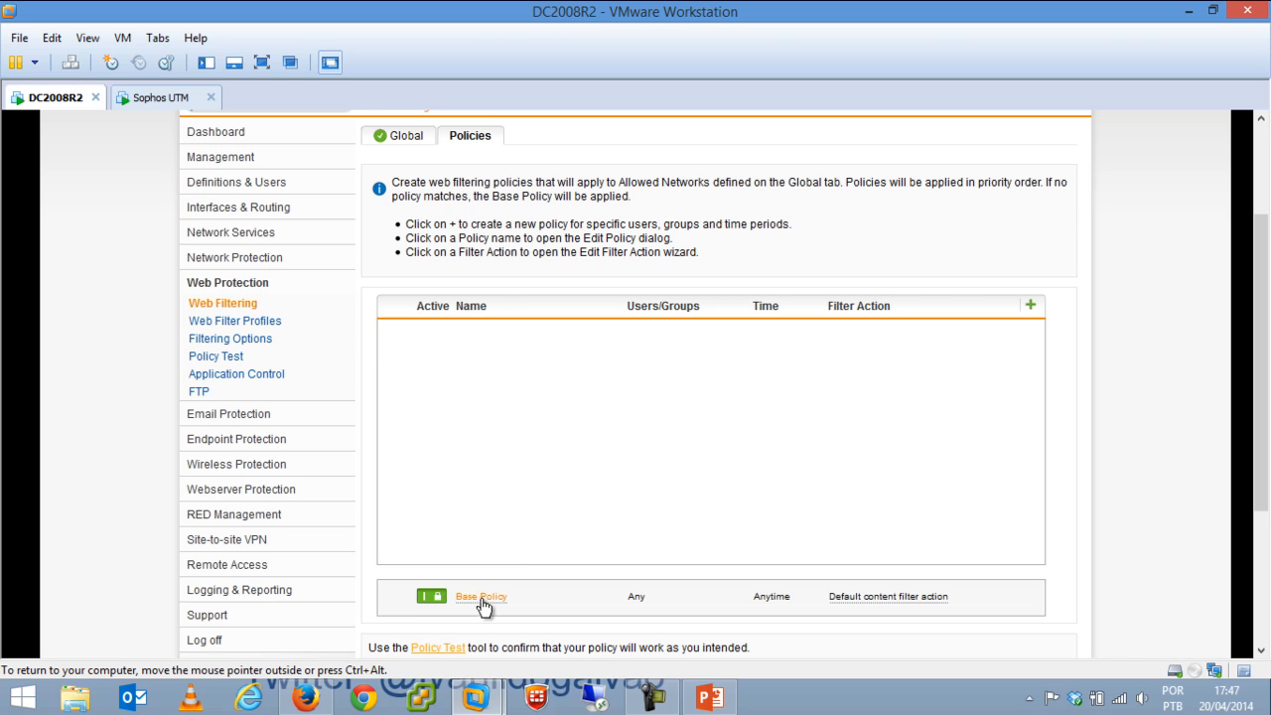
# In the Default content filter action, block Entertainment / Culture and allow Games / Gambles.
pyautogui.click(899, 597)
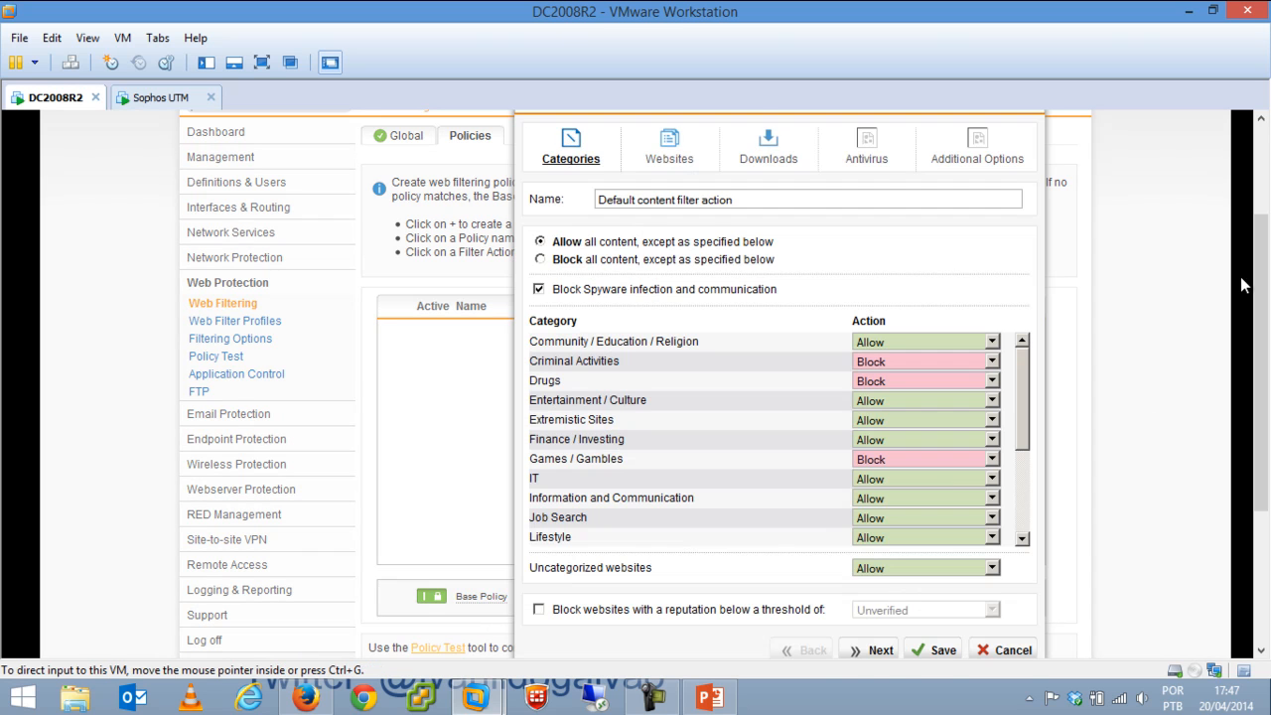
pyautogui.moveTo(1263, 243); pyautogui.dragTo(1264, 199)
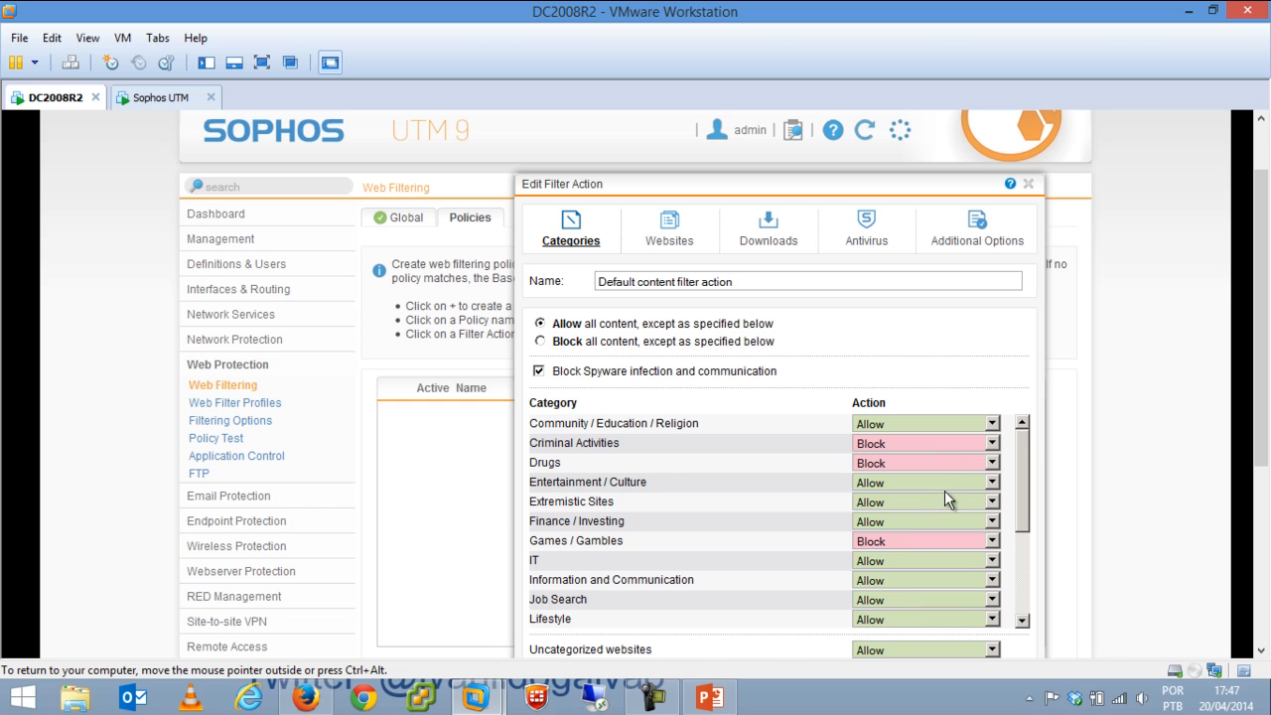
pyautogui.click(887, 481)
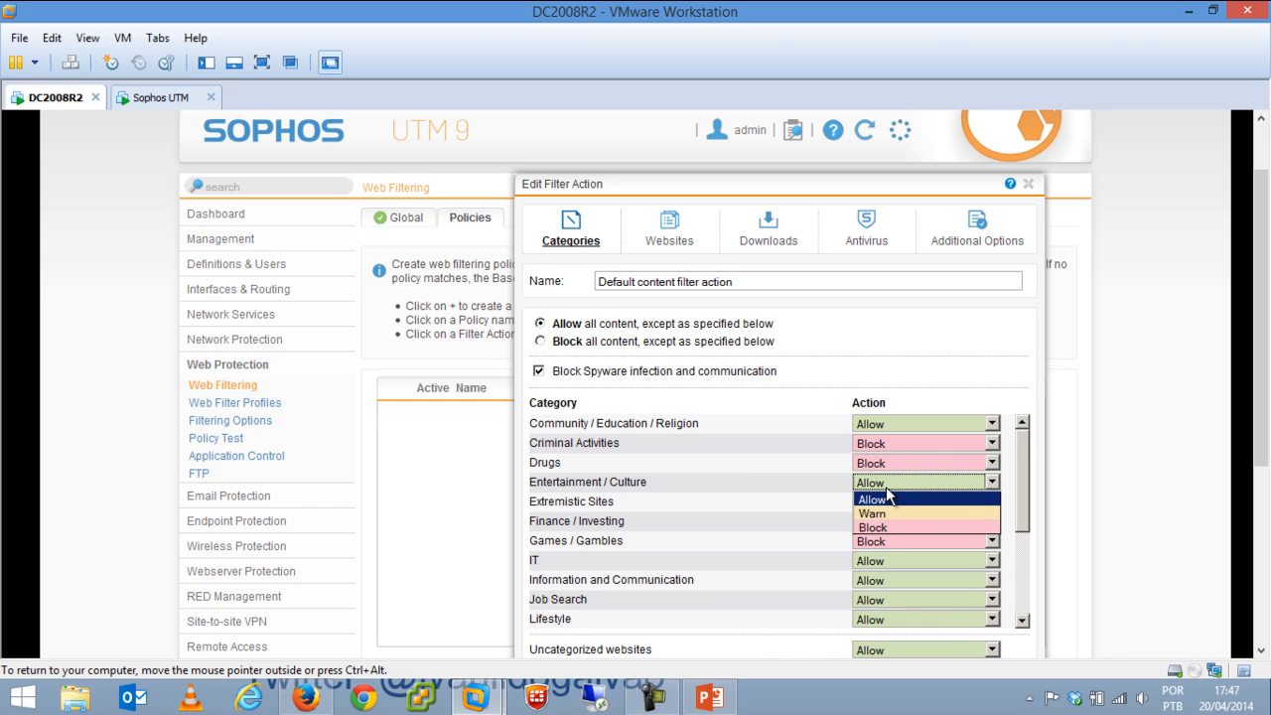
pyautogui.click(883, 526)
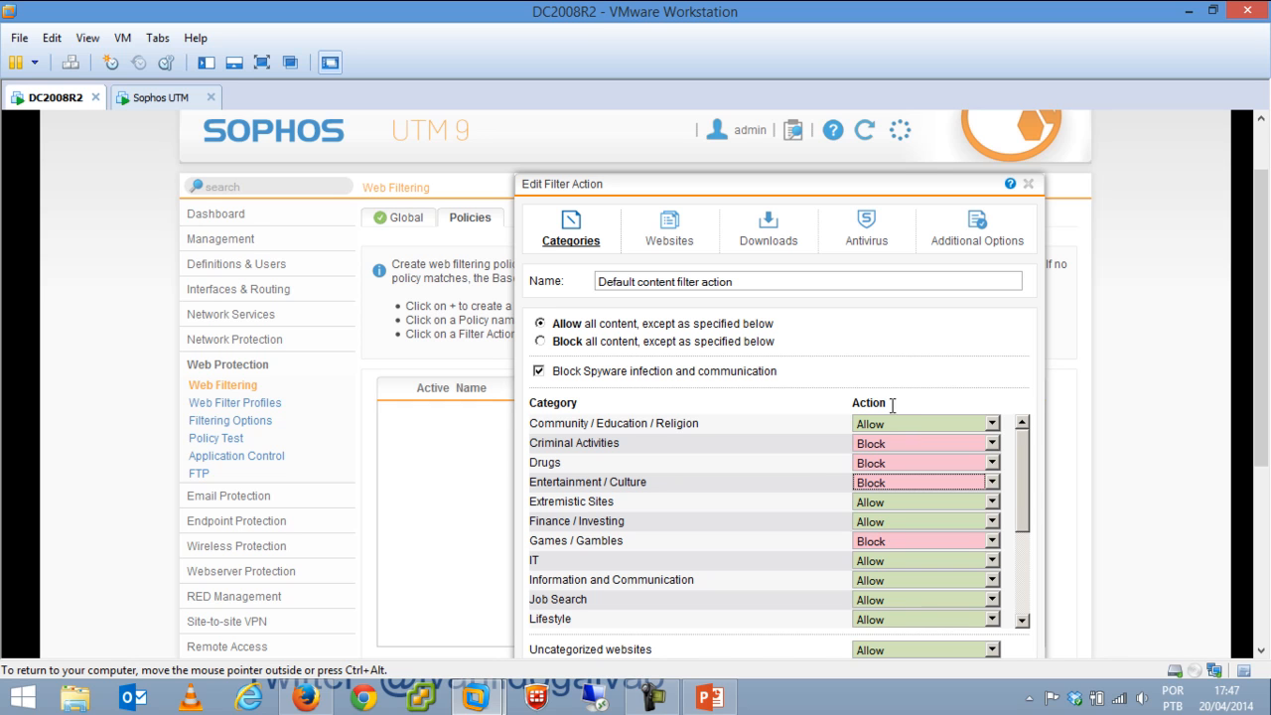
pyautogui.click(879, 537)
pyautogui.click(878, 559)
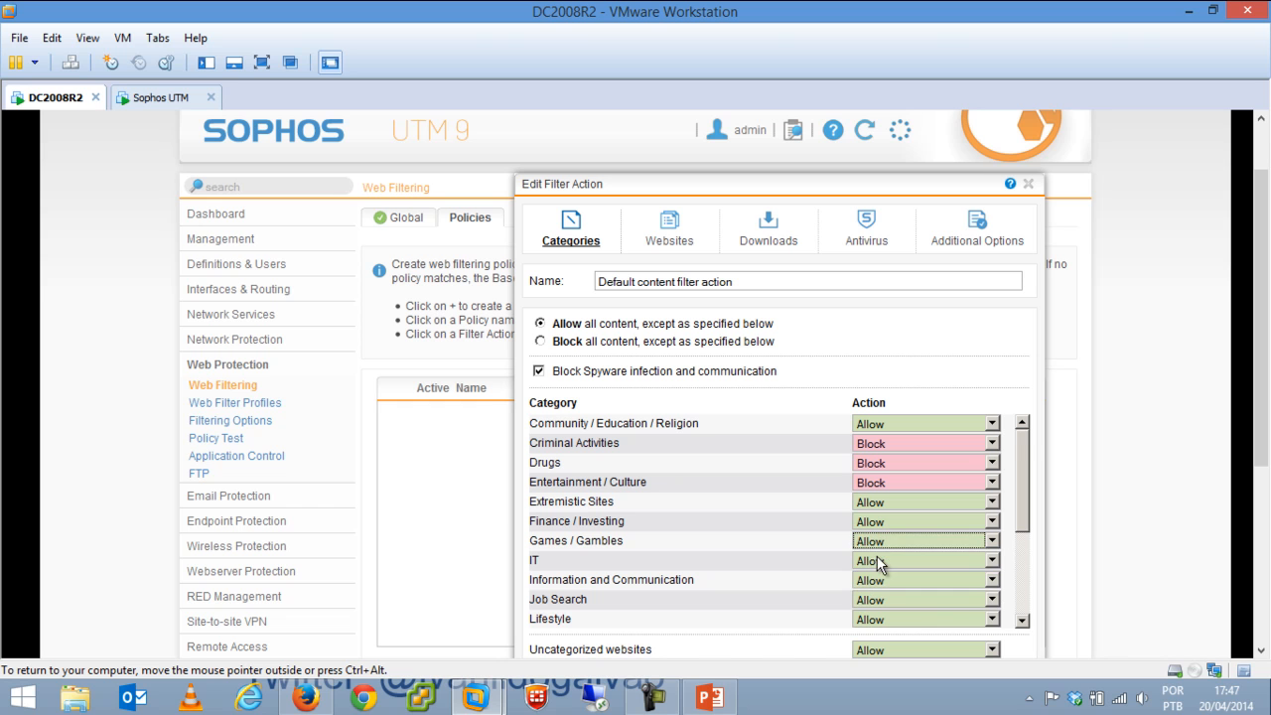
pyautogui.click(659, 241)
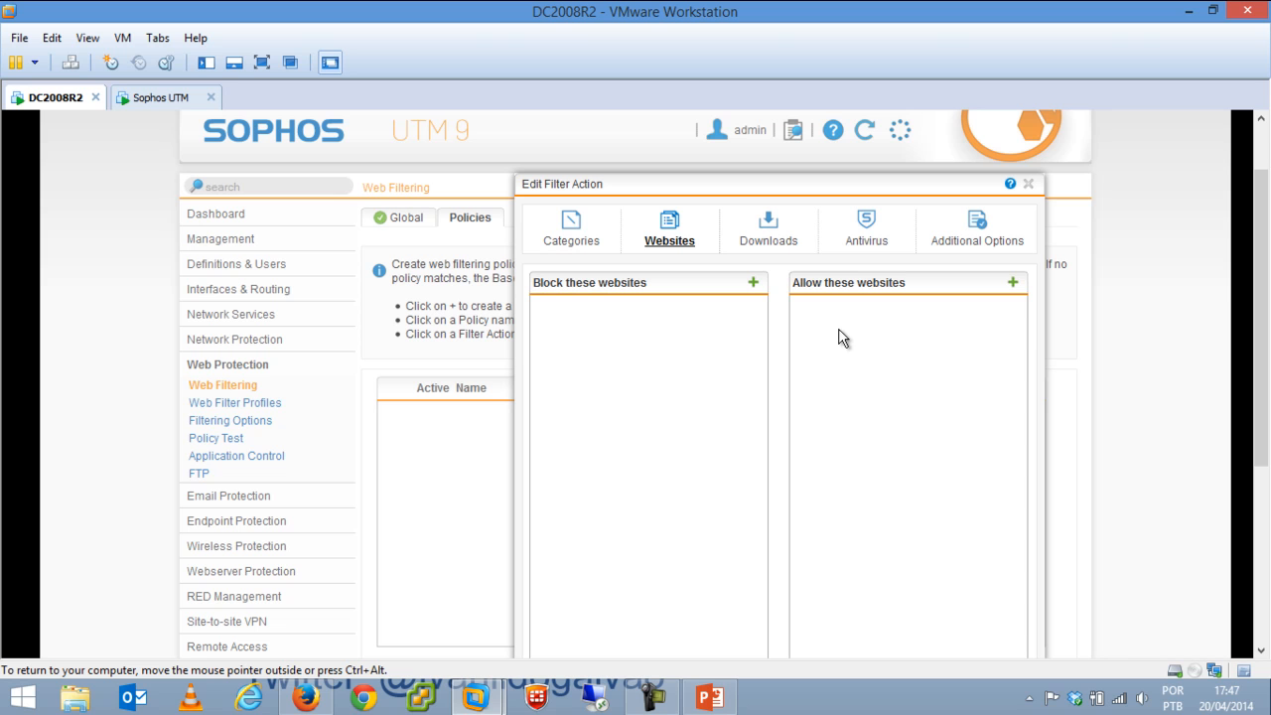
# Try antivirus options: dual then single scanning, PUA blocking, and the 30 MB scan limit.
pyautogui.click(767, 227)
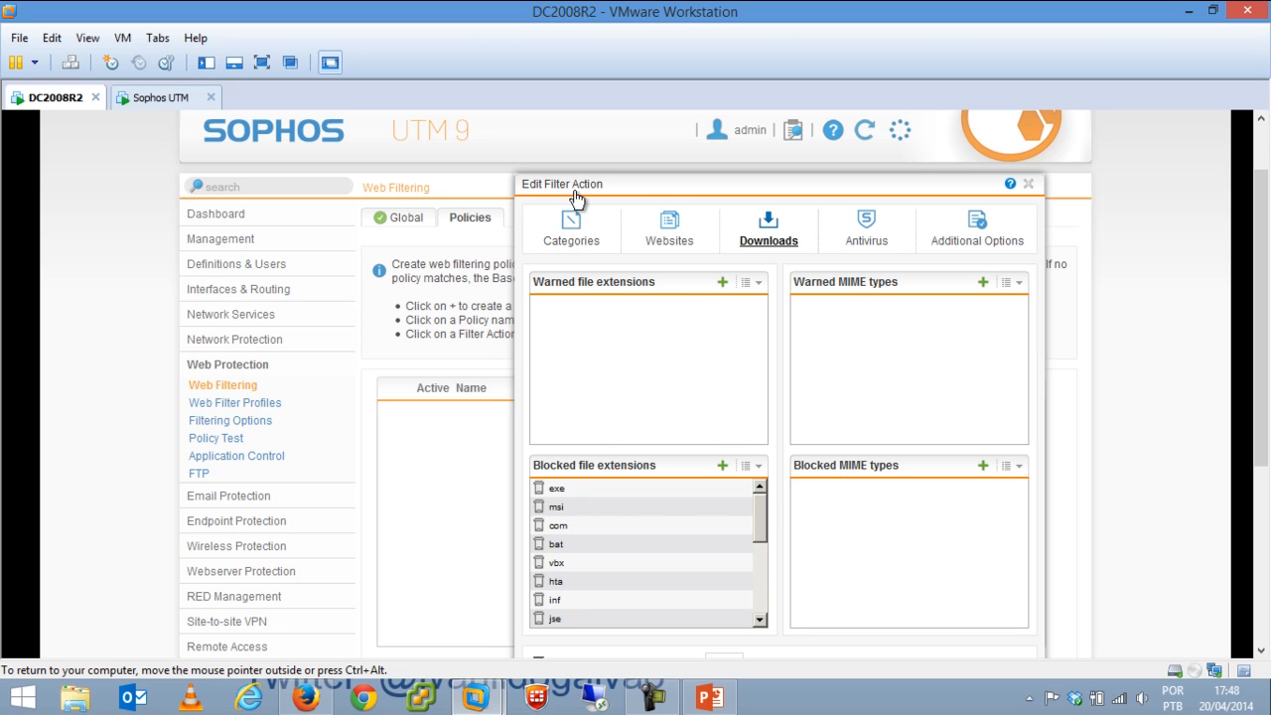
pyautogui.click(867, 228)
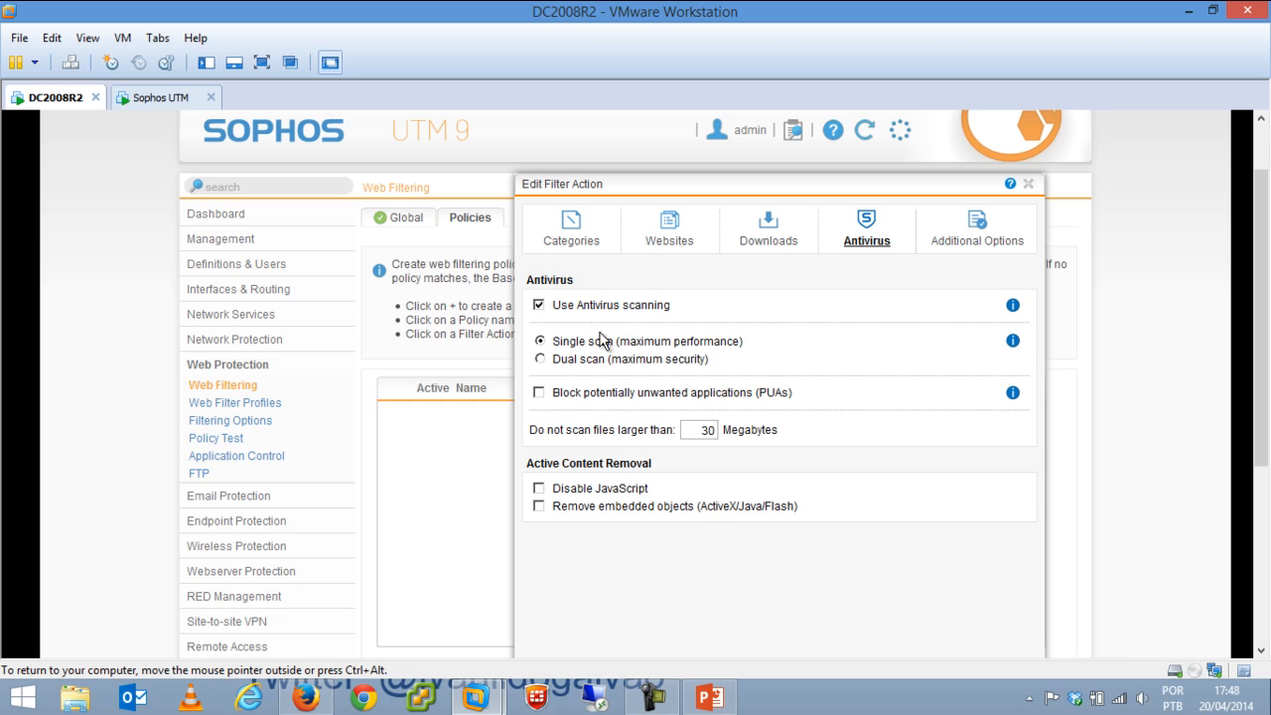
pyautogui.click(585, 365)
pyautogui.click(640, 343)
pyautogui.click(603, 394)
pyautogui.doubleClick(692, 429)
# Browse the Downloads, Websites and Categories tabs, then close the editor without saving.
pyautogui.click(767, 243)
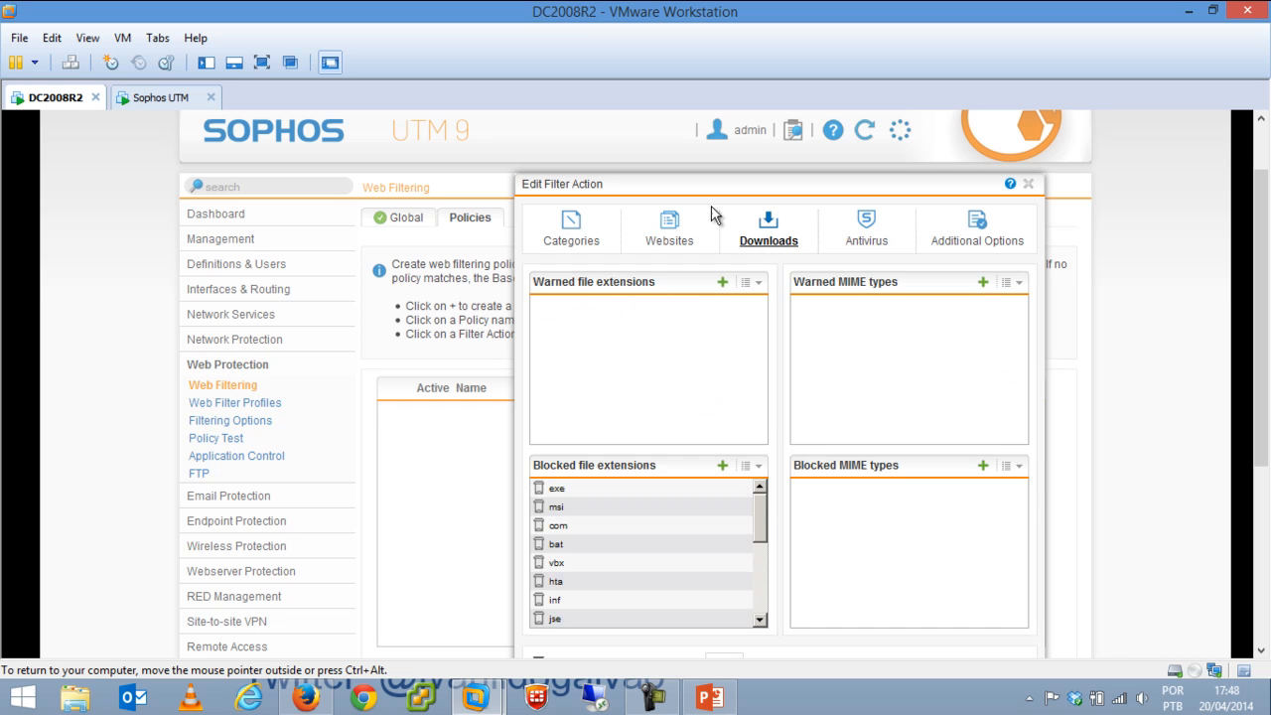
pyautogui.click(667, 228)
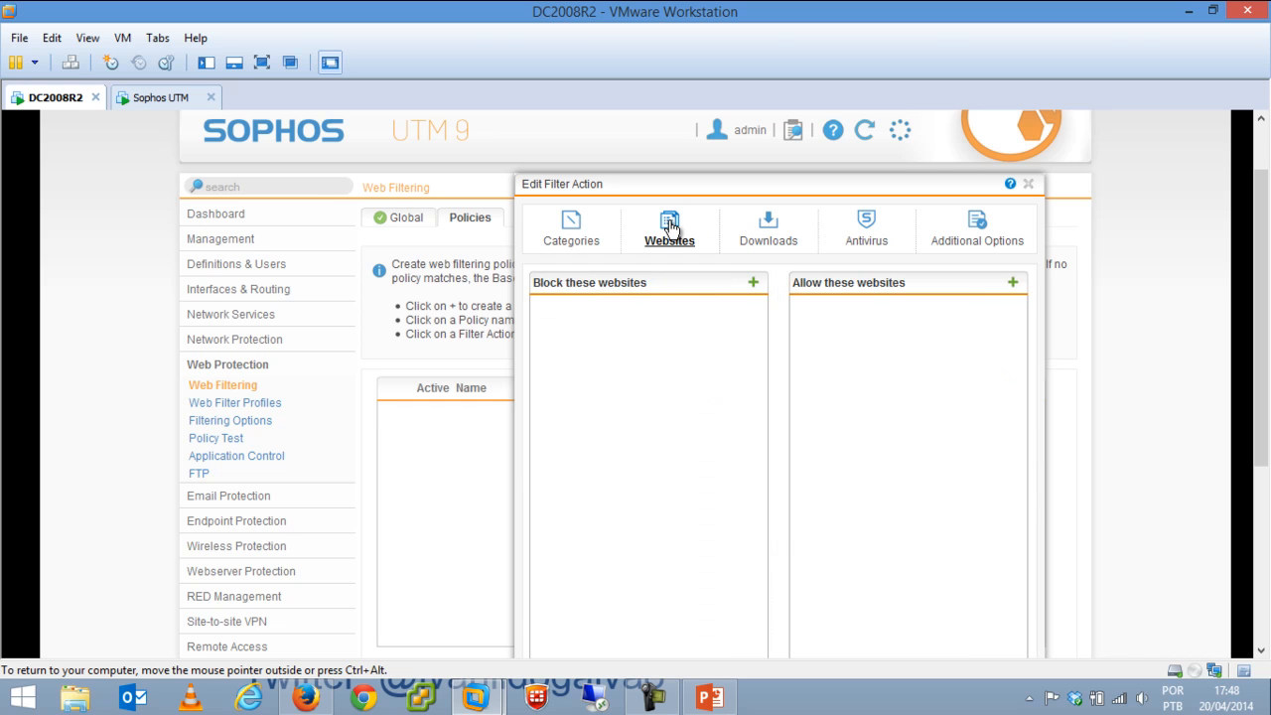
pyautogui.click(574, 242)
pyautogui.moveTo(1263, 405); pyautogui.dragTo(1265, 501)
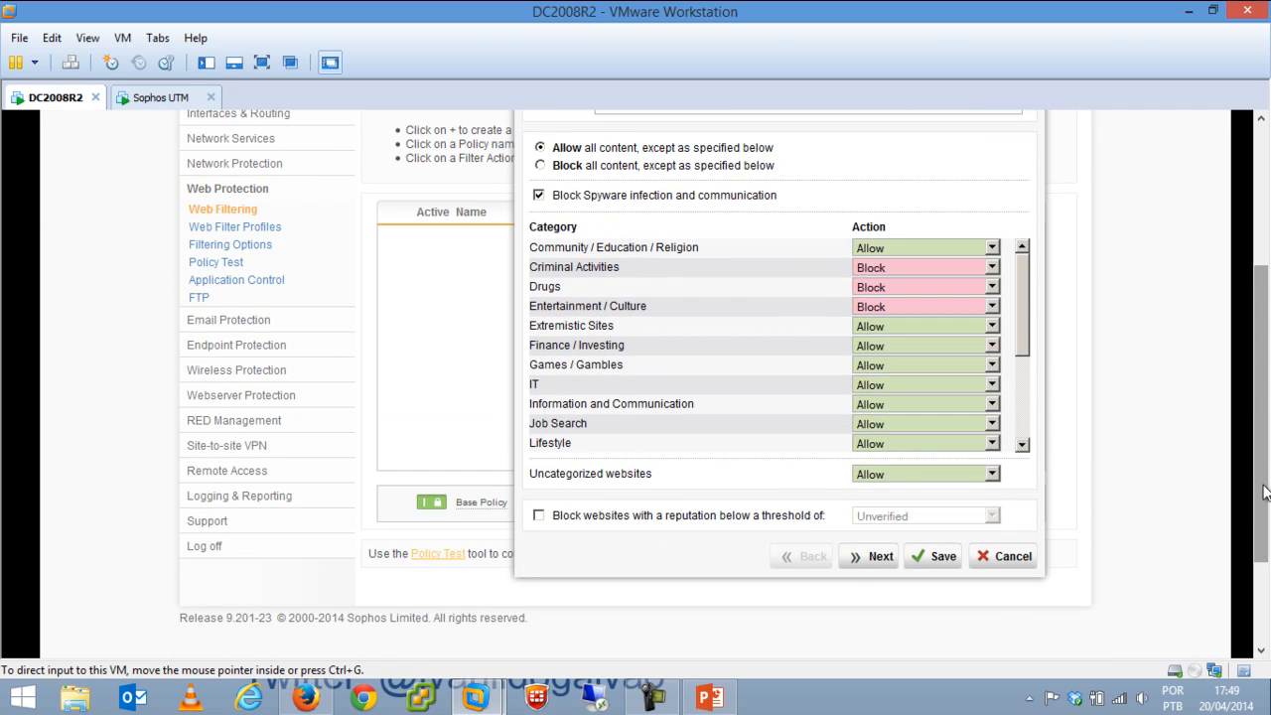
pyautogui.click(870, 561)
pyautogui.moveTo(1263, 417); pyautogui.dragTo(1262, 276)
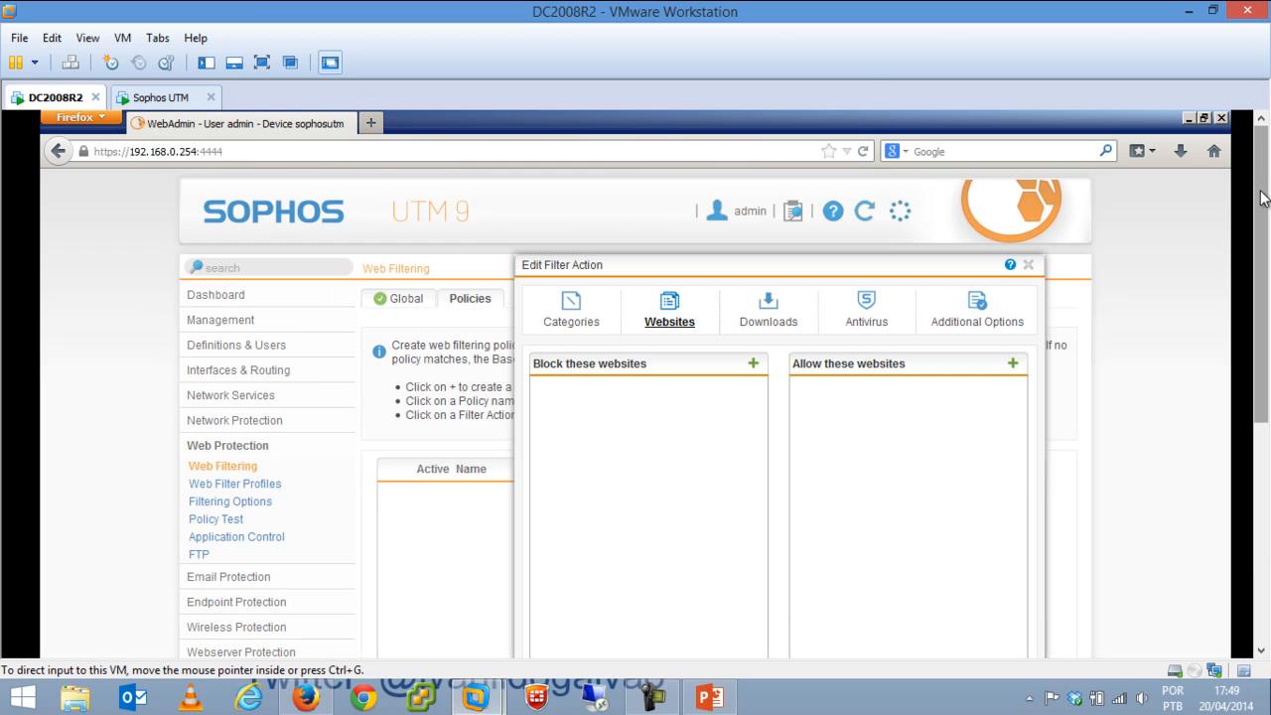
pyautogui.click(1029, 266)
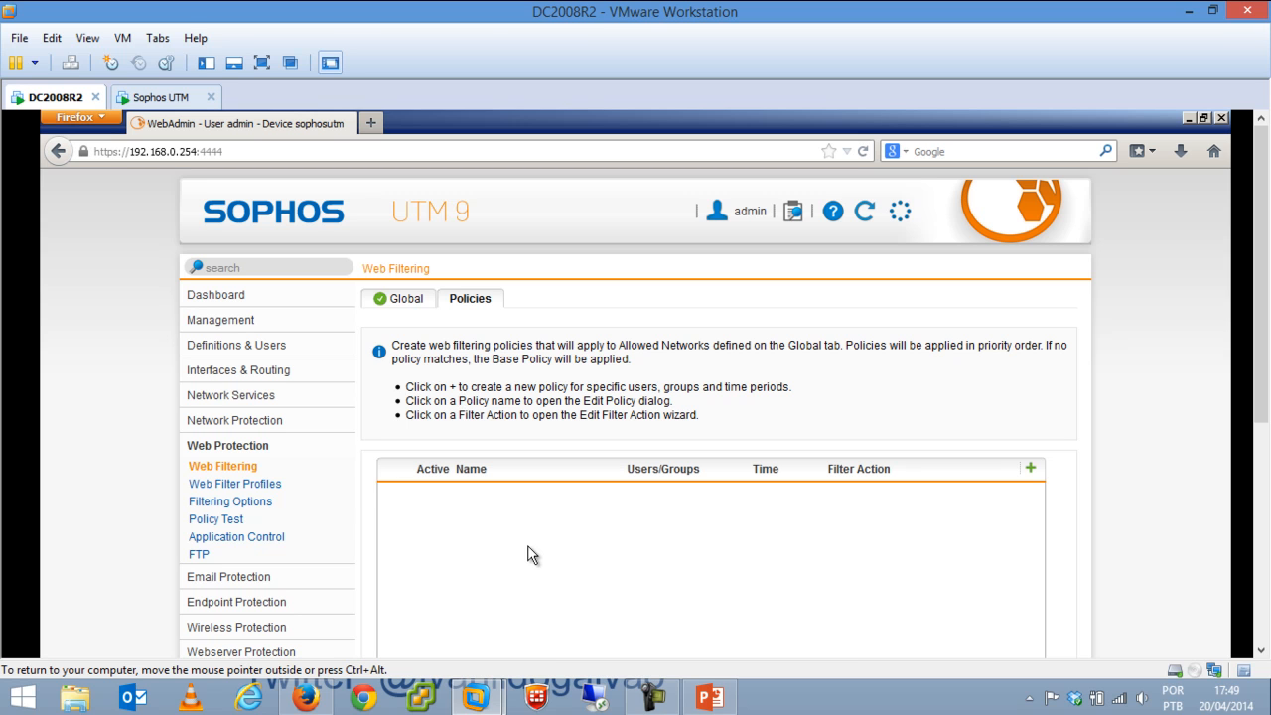
# Open the Web Filter Profiles Filter Actions list and start a new filter action.
pyautogui.click(418, 301)
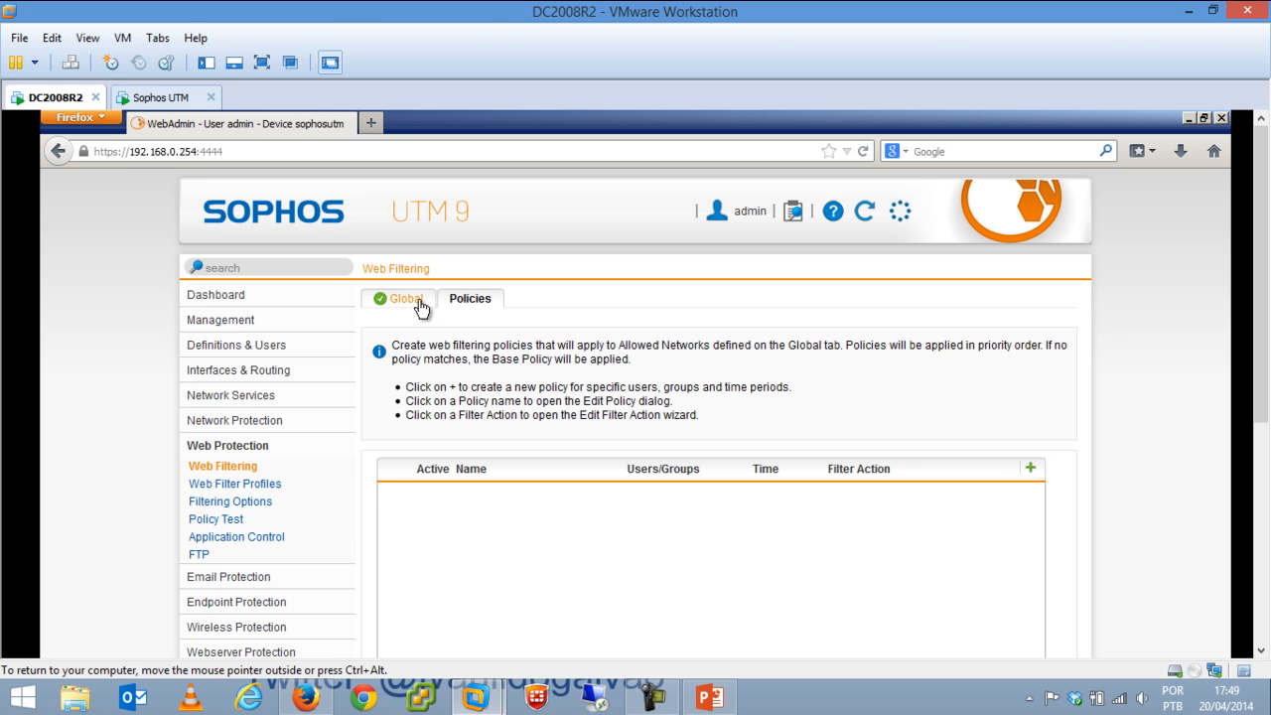
pyautogui.click(260, 485)
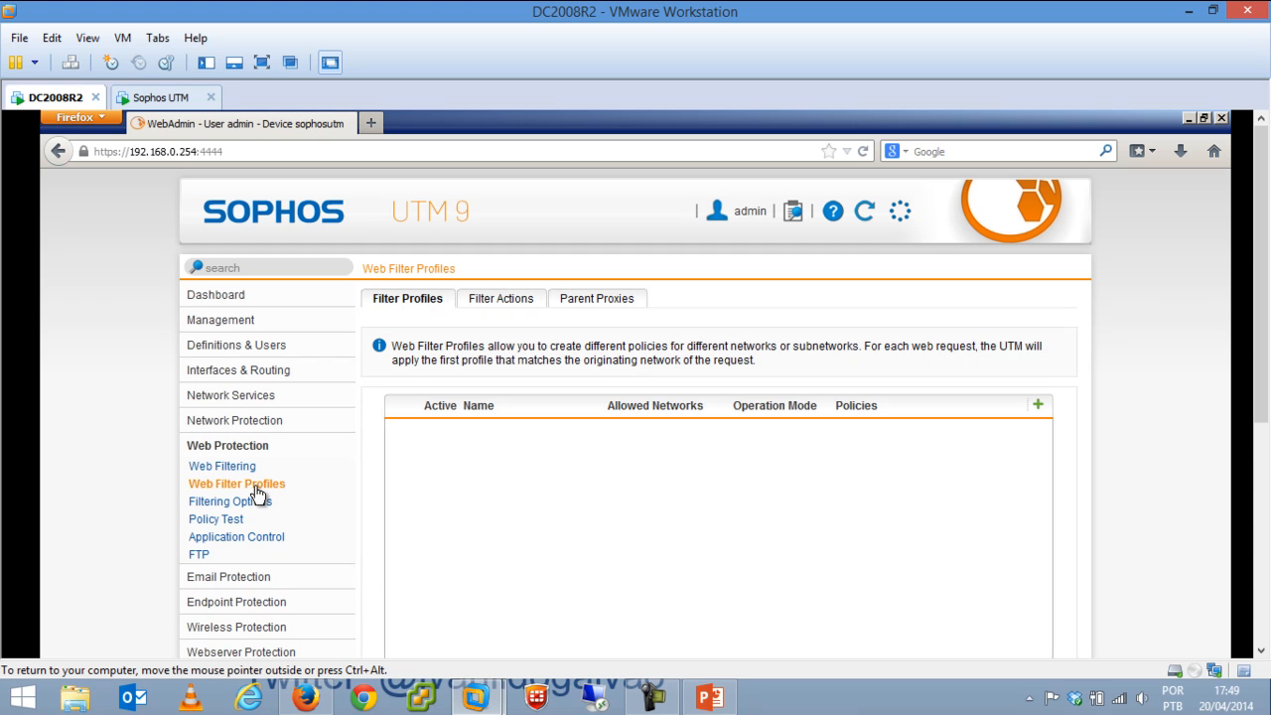
pyautogui.moveTo(1261, 331); pyautogui.dragTo(1263, 381)
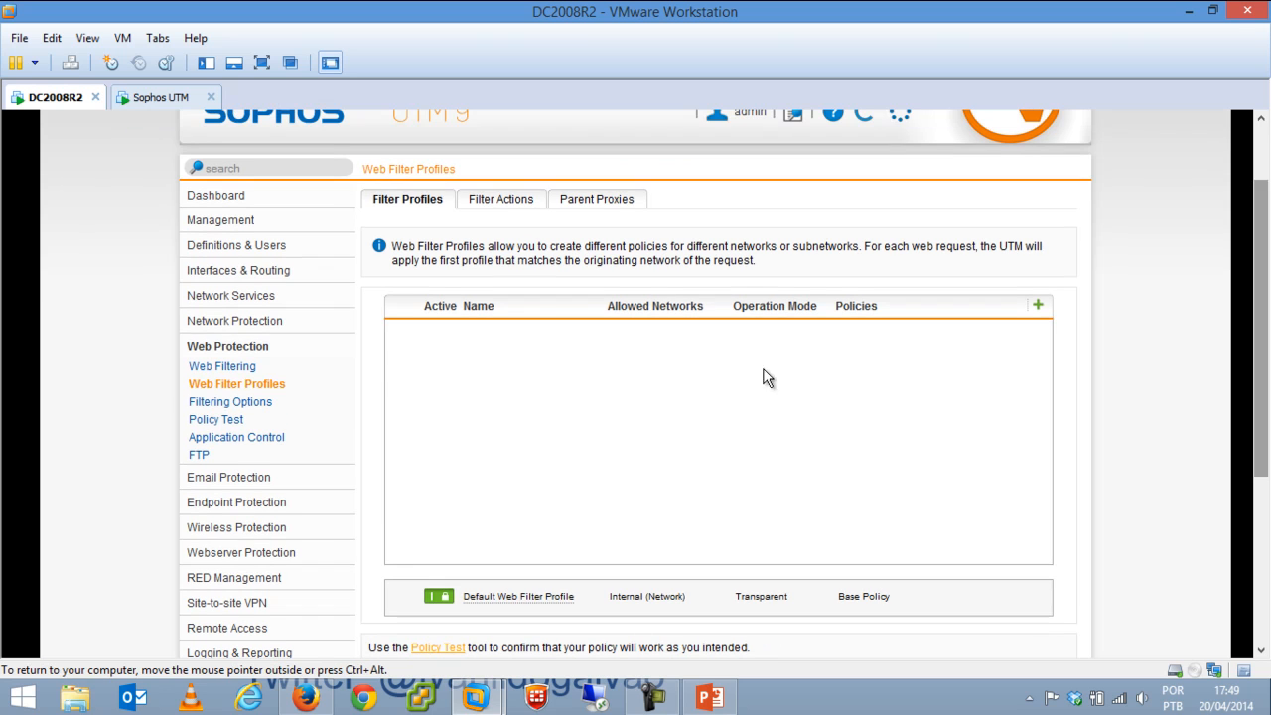
pyautogui.click(507, 206)
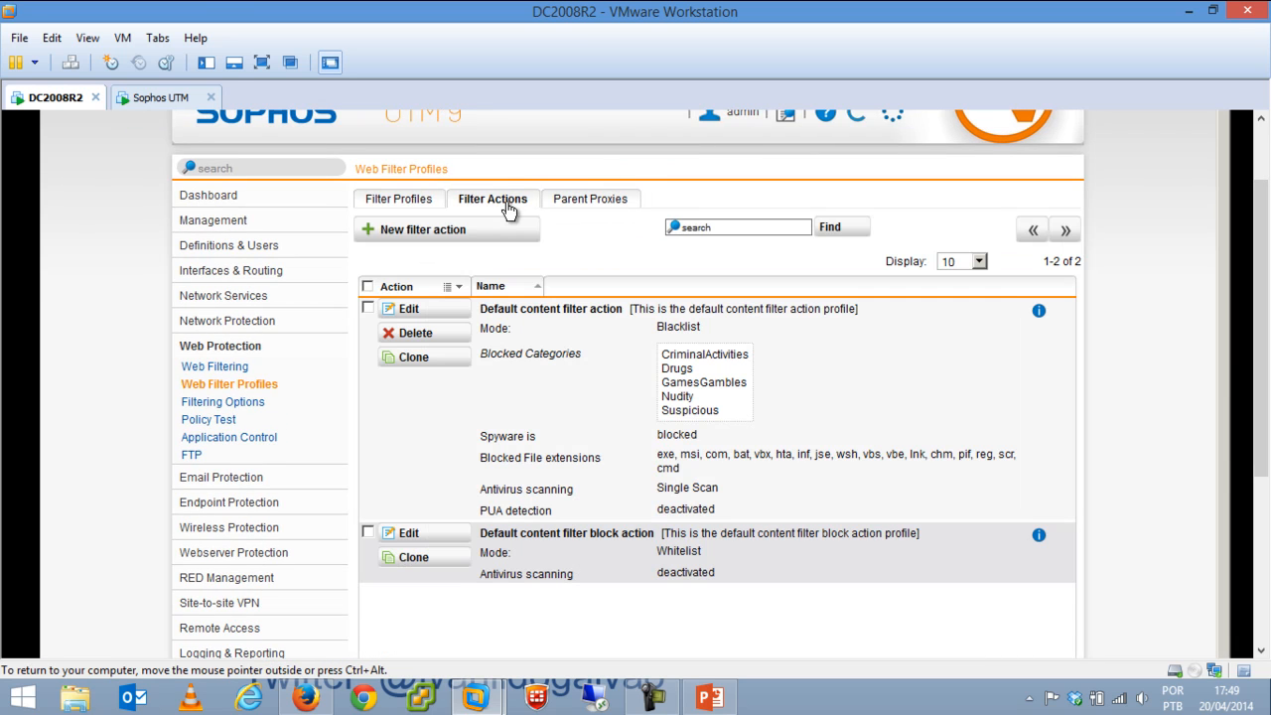
pyautogui.click(474, 247)
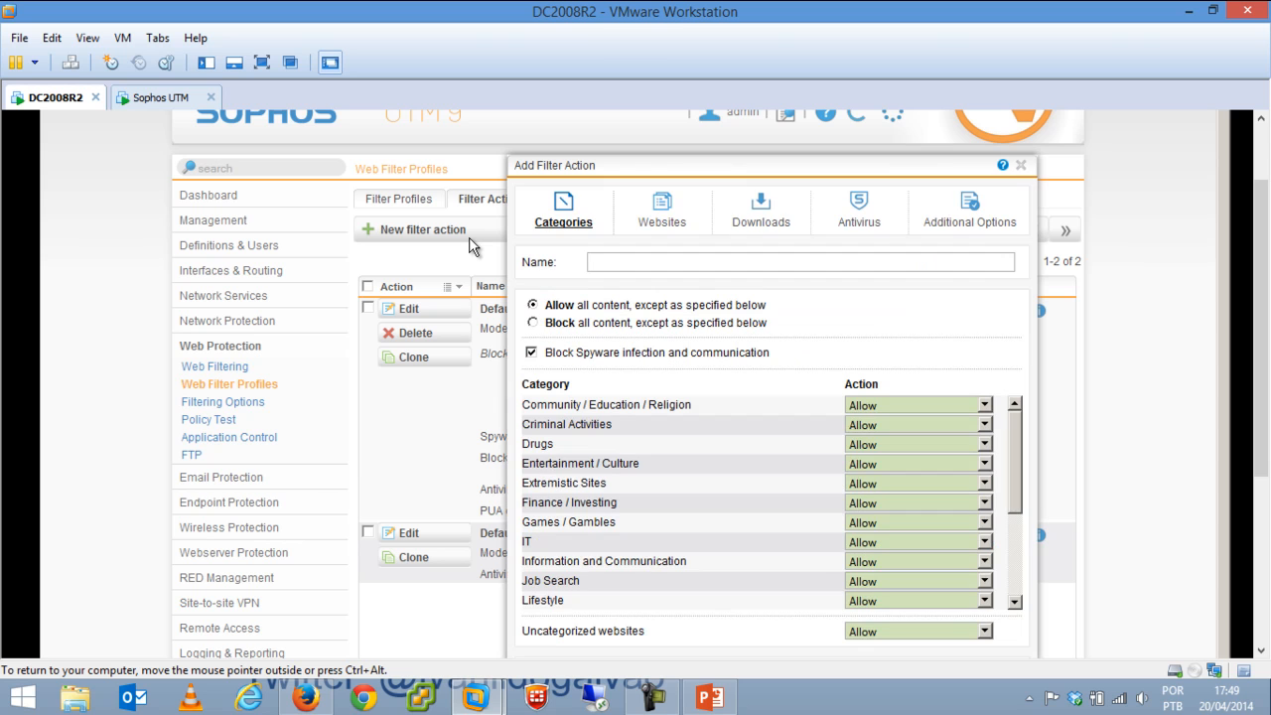
# Name the action 'URL Filter Custom' and set the Nudity category to Block.
pyautogui.click(678, 260)
pyautogui.write('URL Filter Custom')
pyautogui.moveTo(1013, 453); pyautogui.dragTo(1004, 602)
pyautogui.click(903, 523)
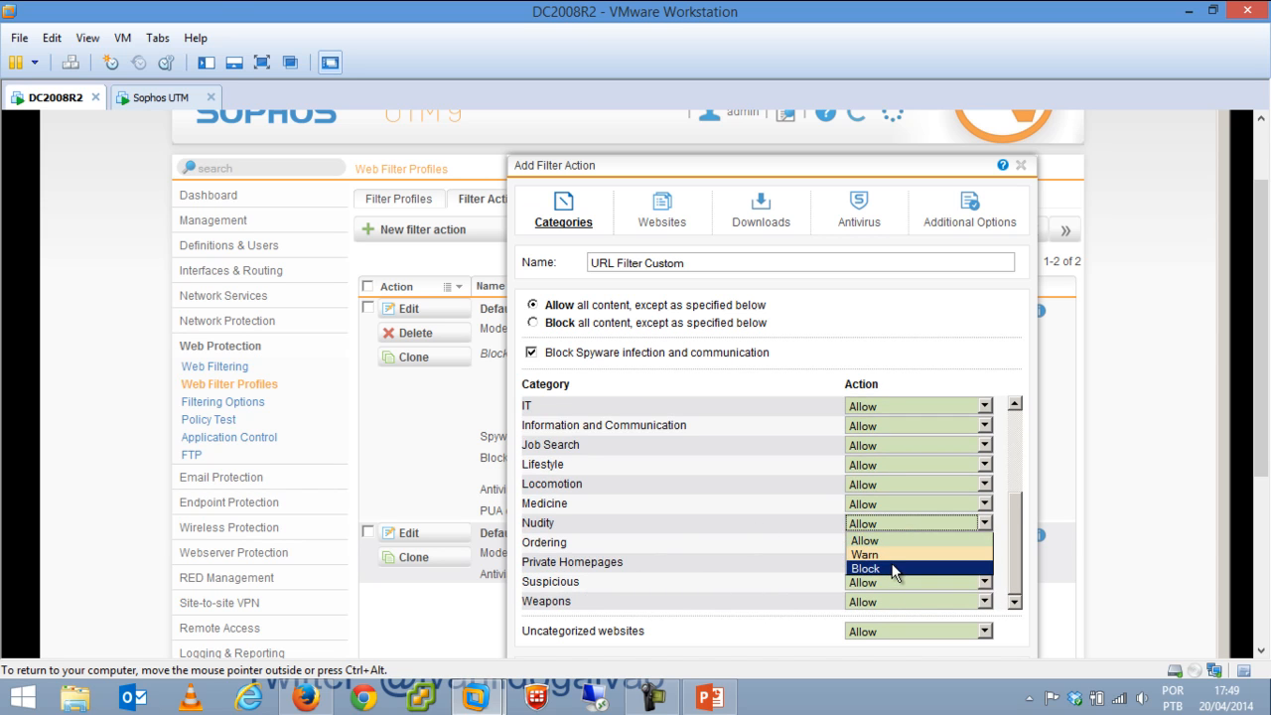
pyautogui.click(891, 568)
pyautogui.click(673, 215)
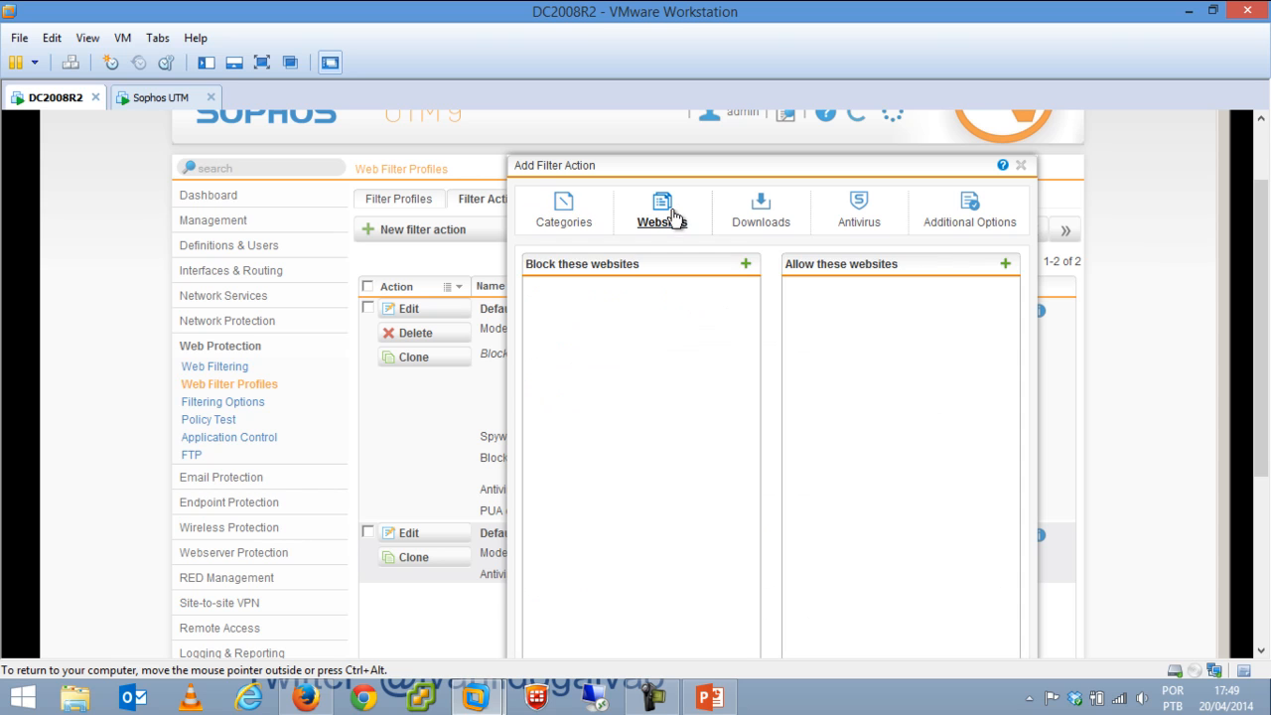
pyautogui.click(746, 263)
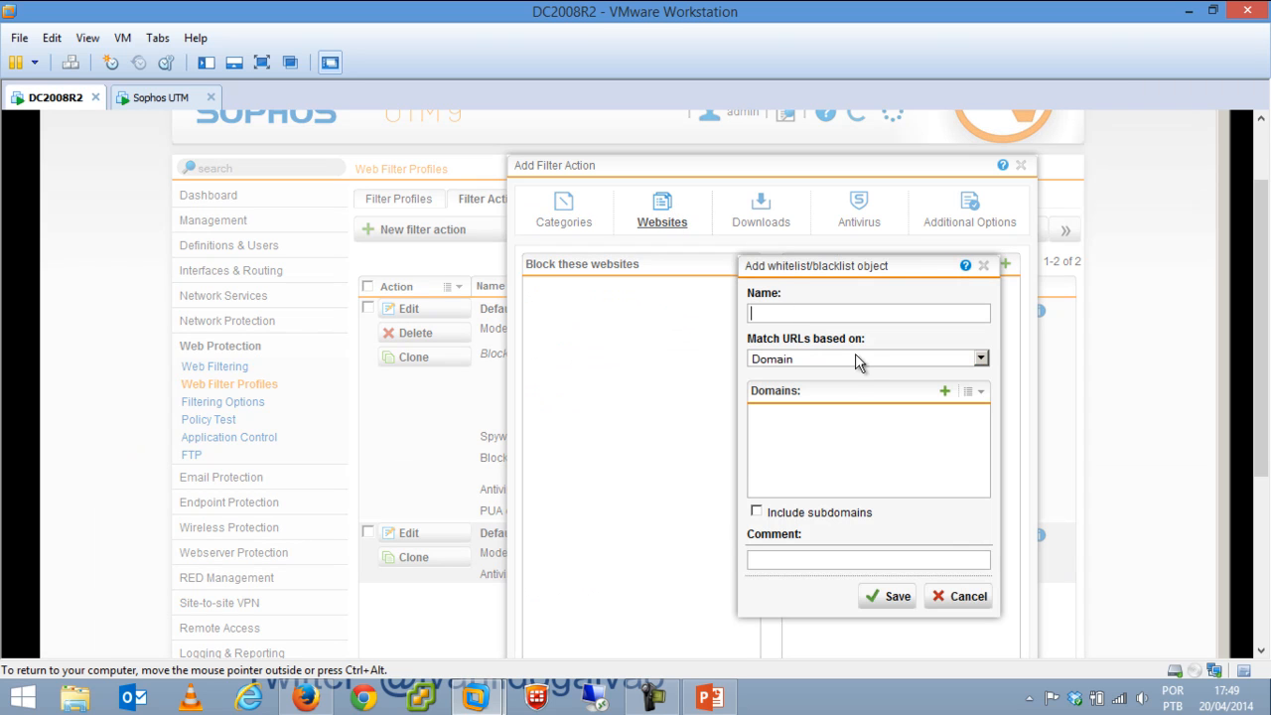
pyautogui.click(866, 360)
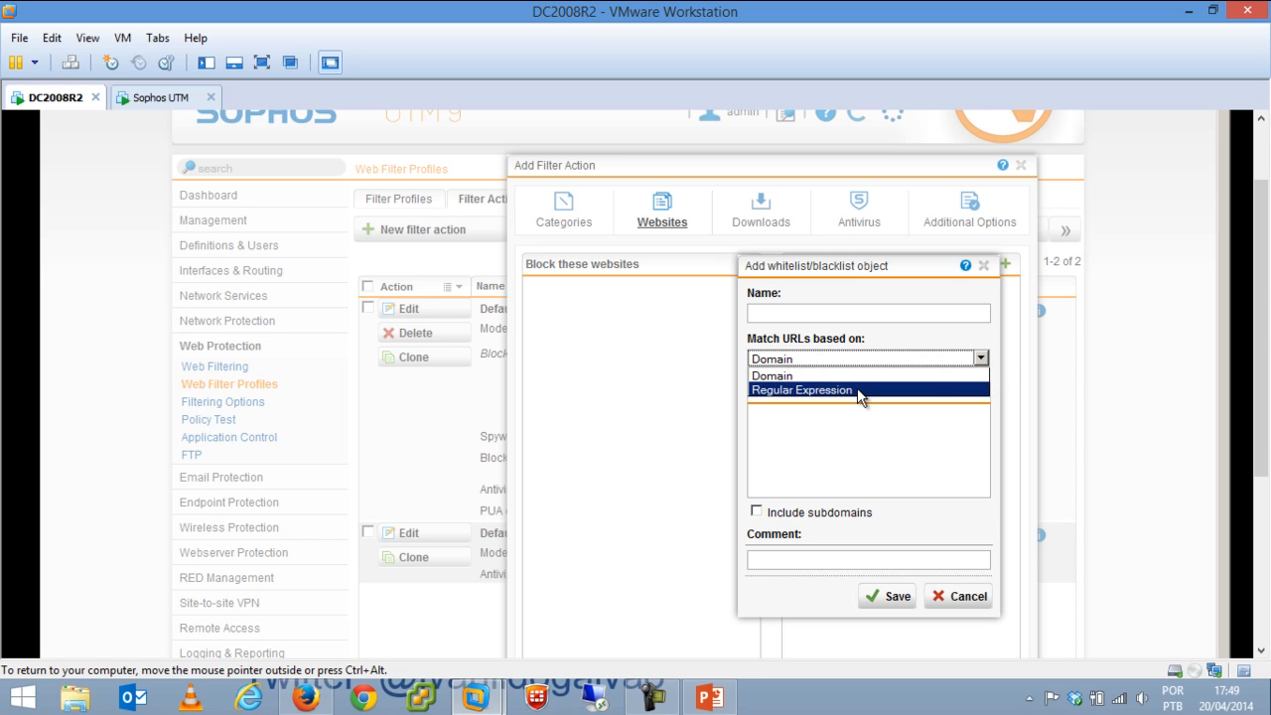
pyautogui.click(859, 391)
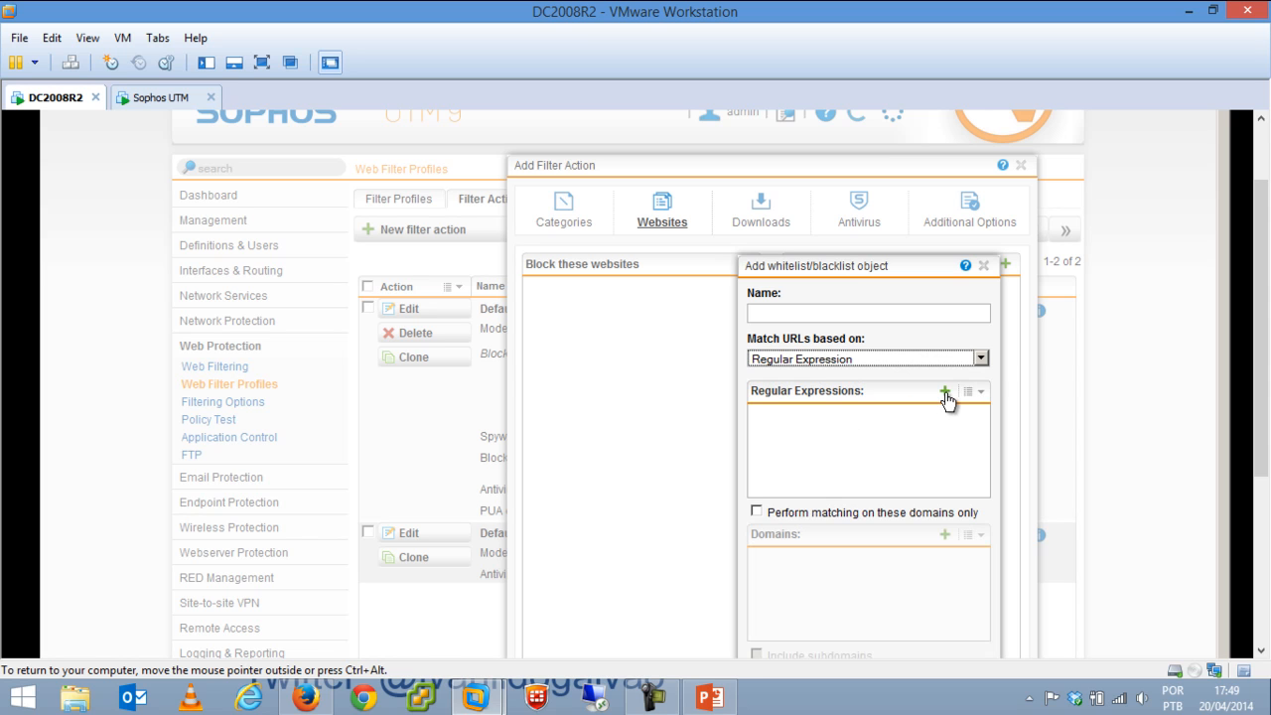
pyautogui.click(944, 392)
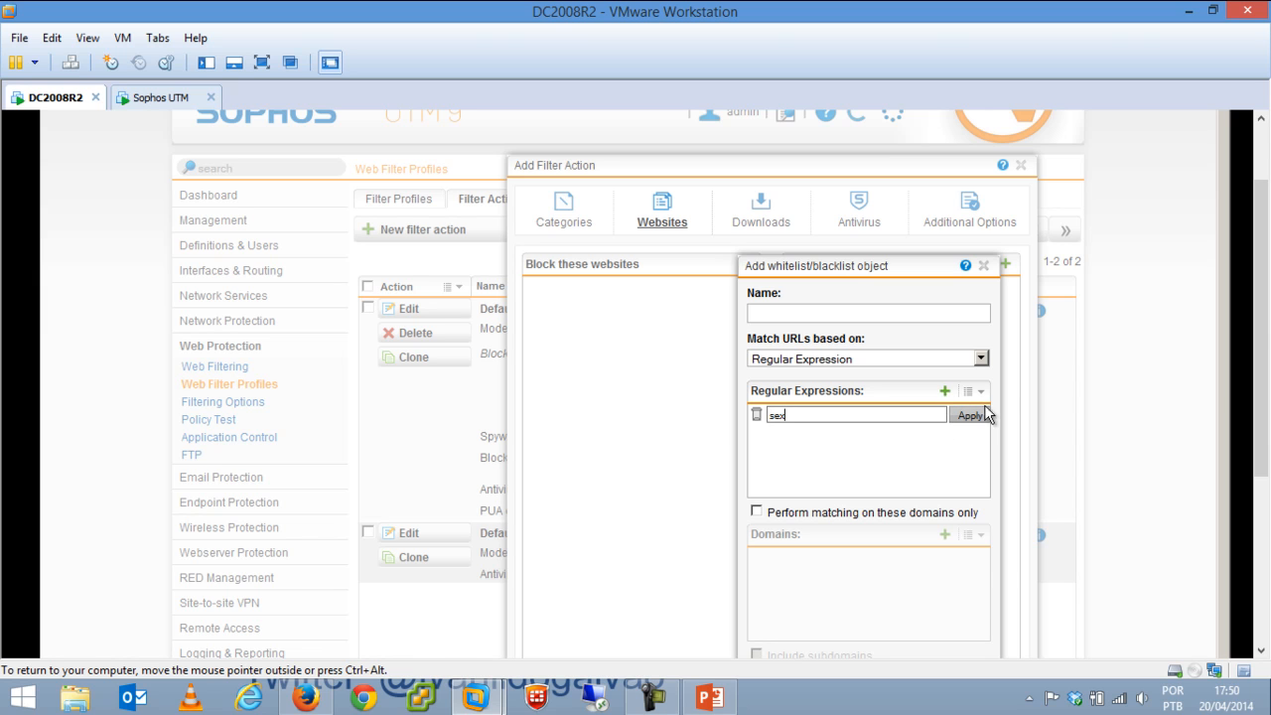
pyautogui.click(969, 415)
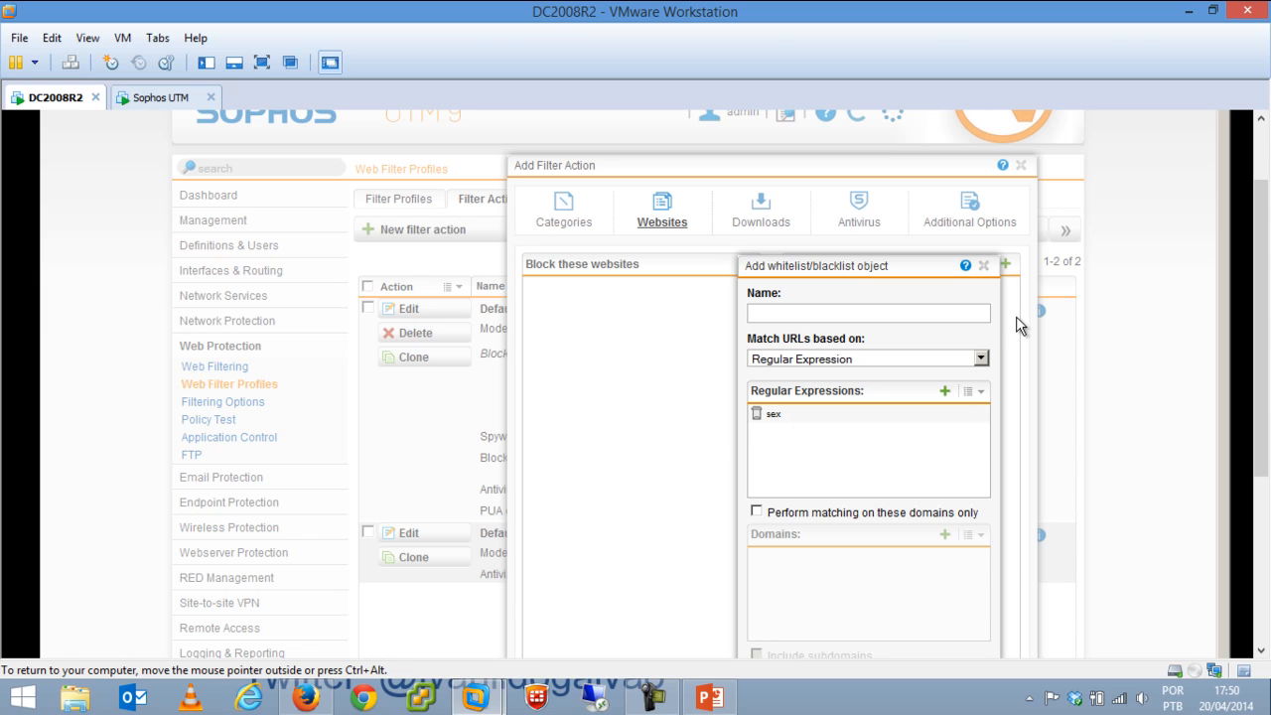
pyautogui.click(983, 265)
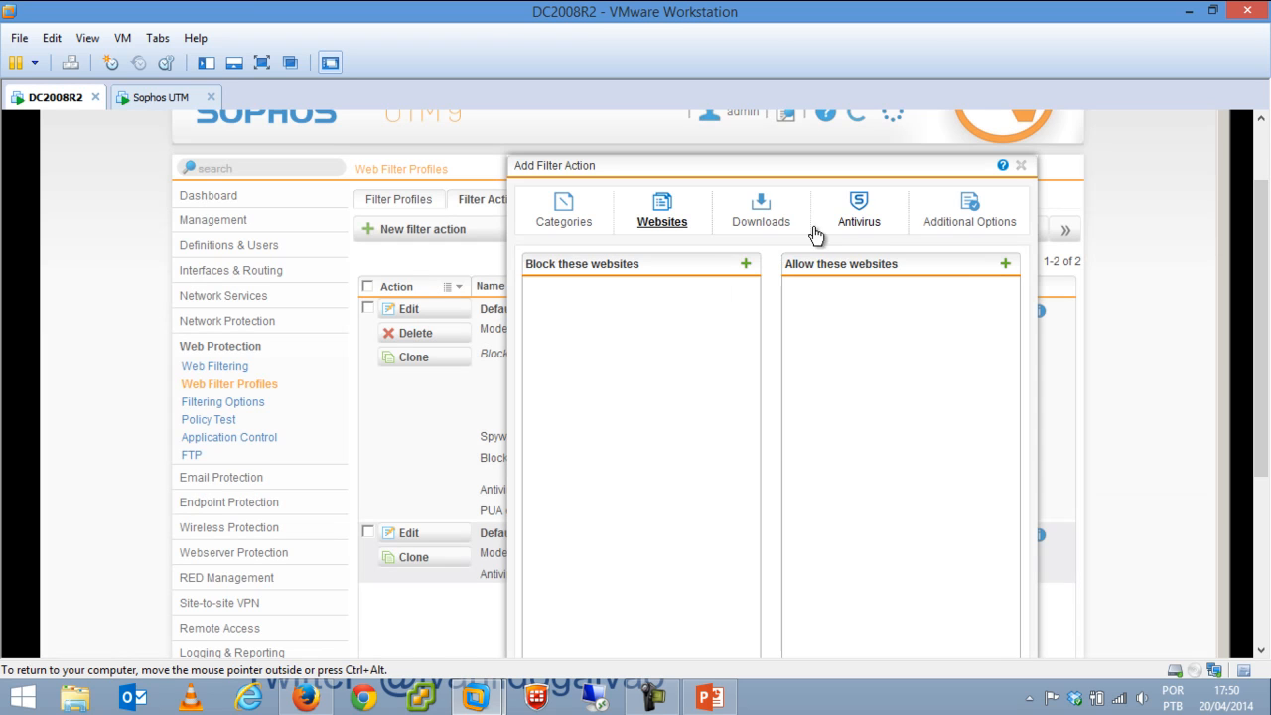
# Enable blocking of downloads larger than 5000 MB.
pyautogui.click(765, 217)
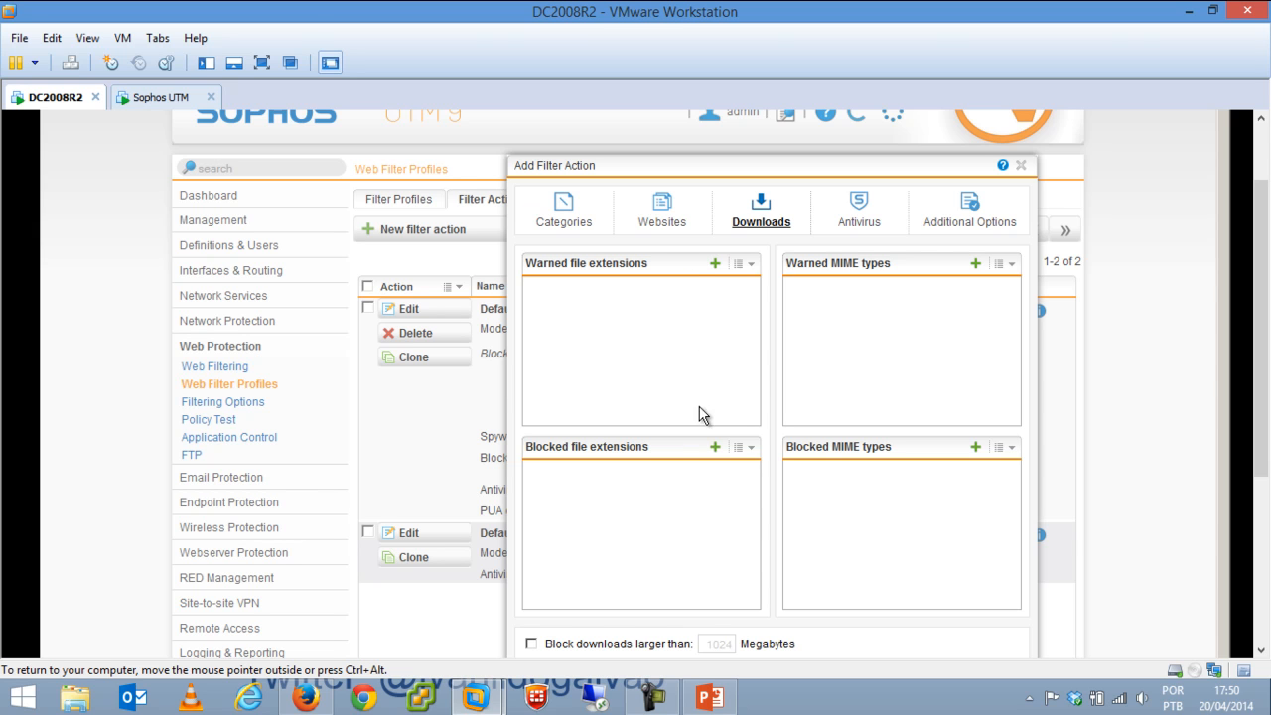
pyautogui.scroll(-3, 905, 487)
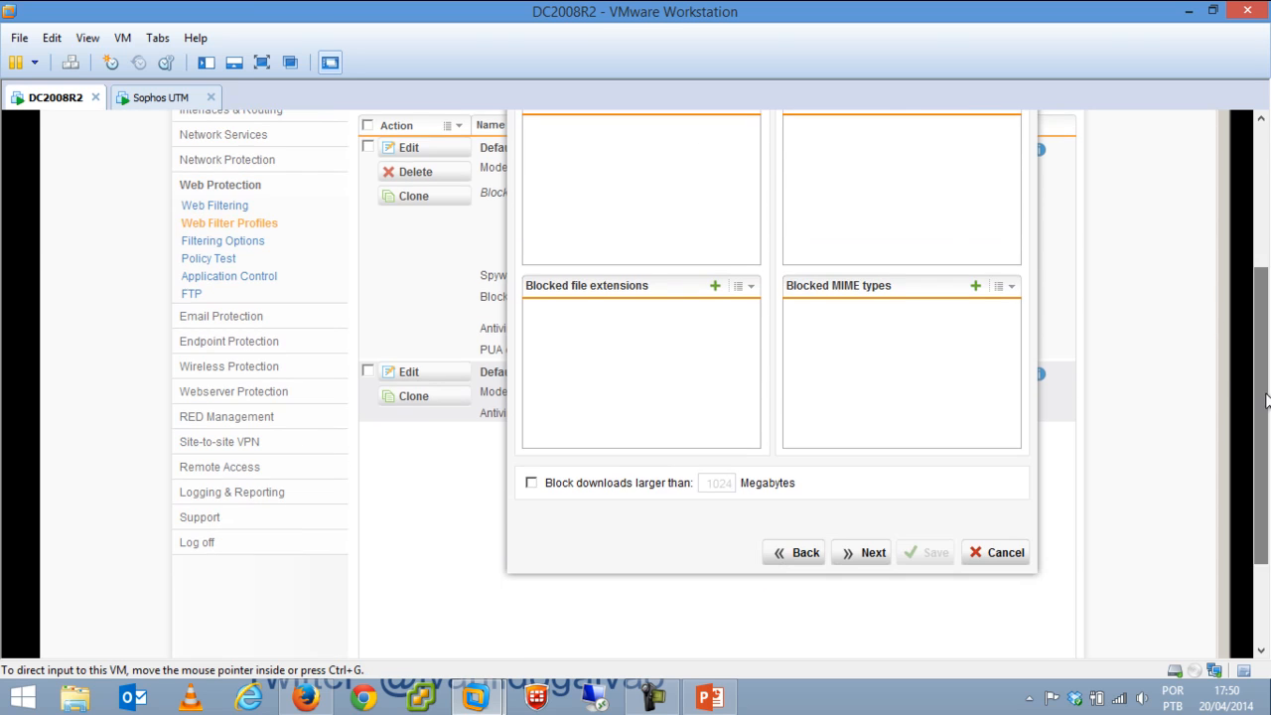
pyautogui.click(531, 484)
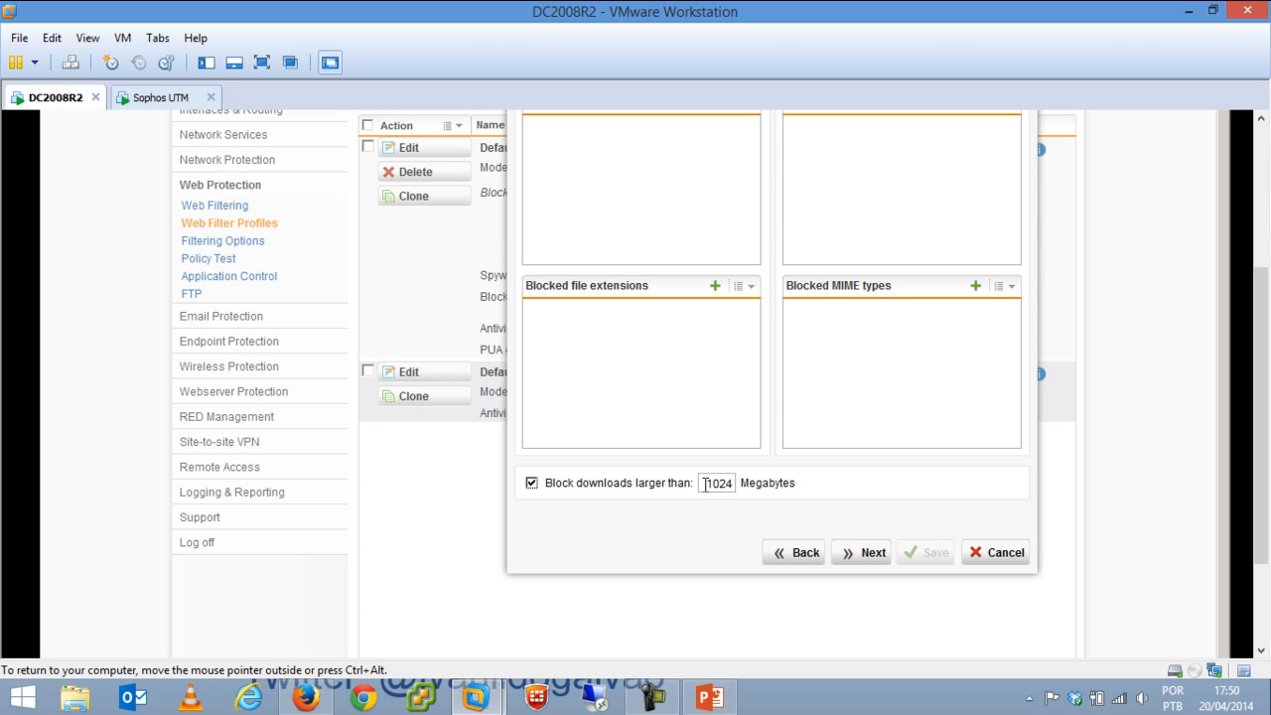
pyautogui.moveTo(709, 483); pyautogui.dragTo(817, 475)
pyautogui.write('5000')
pyautogui.scroll(5, 1261, 386)
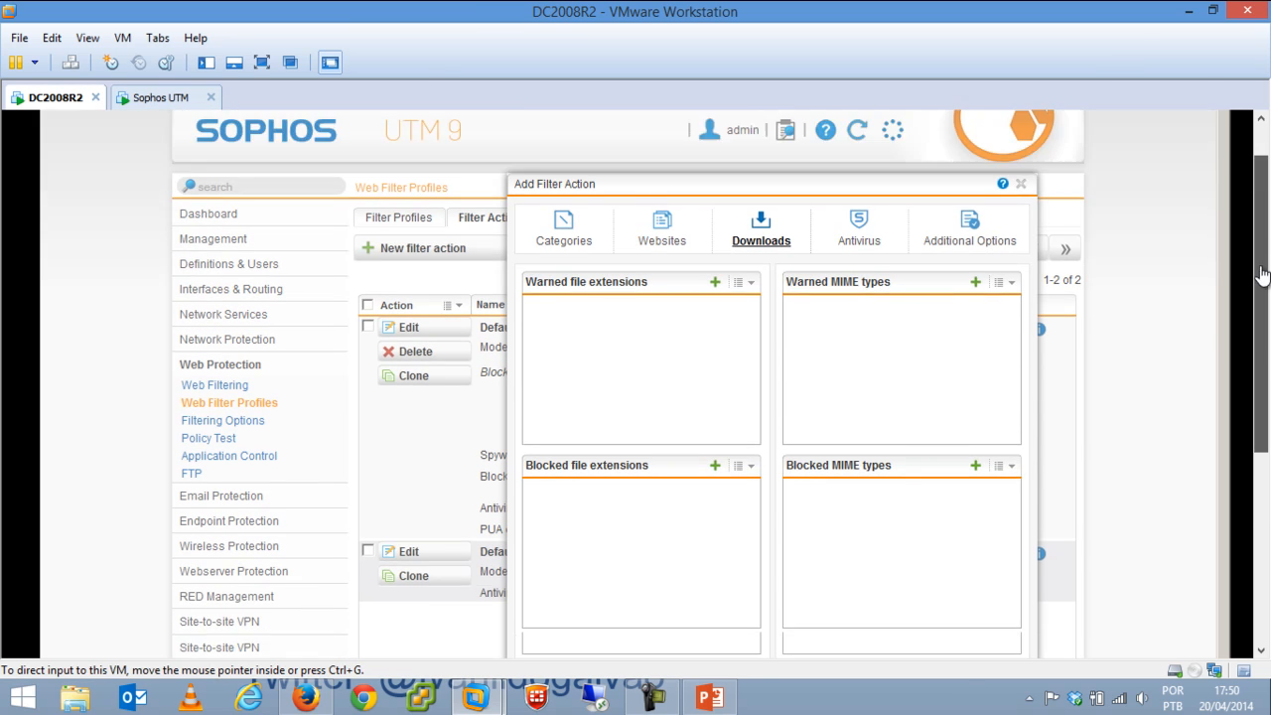
# Enable antivirus with dual scanning and block potentially unwanted applications.
pyautogui.click(863, 310)
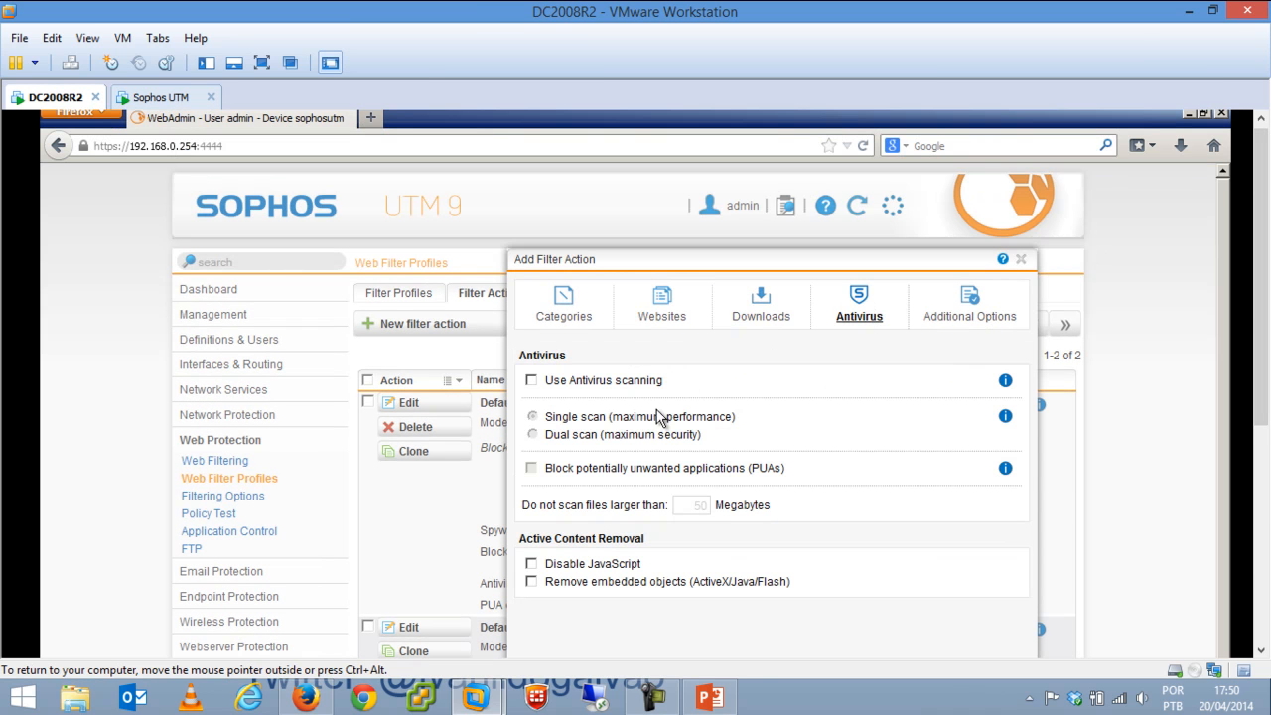
pyautogui.click(567, 383)
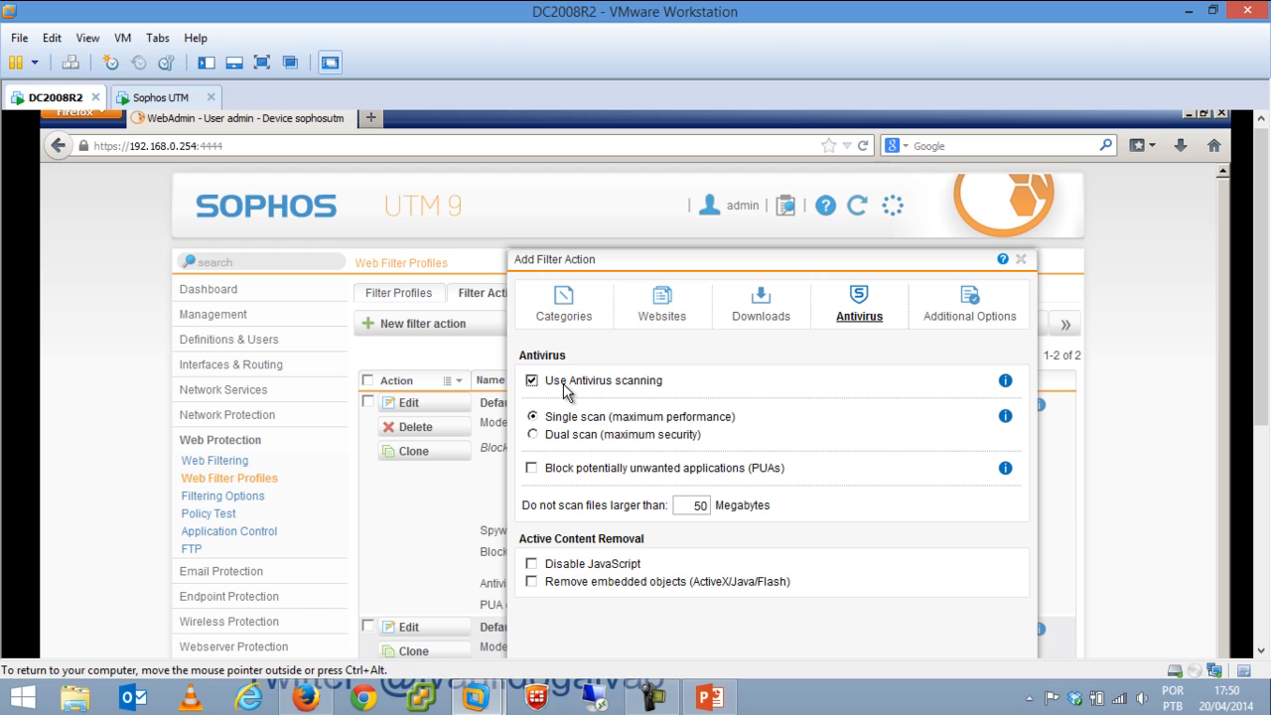
pyautogui.click(560, 433)
pyautogui.click(630, 474)
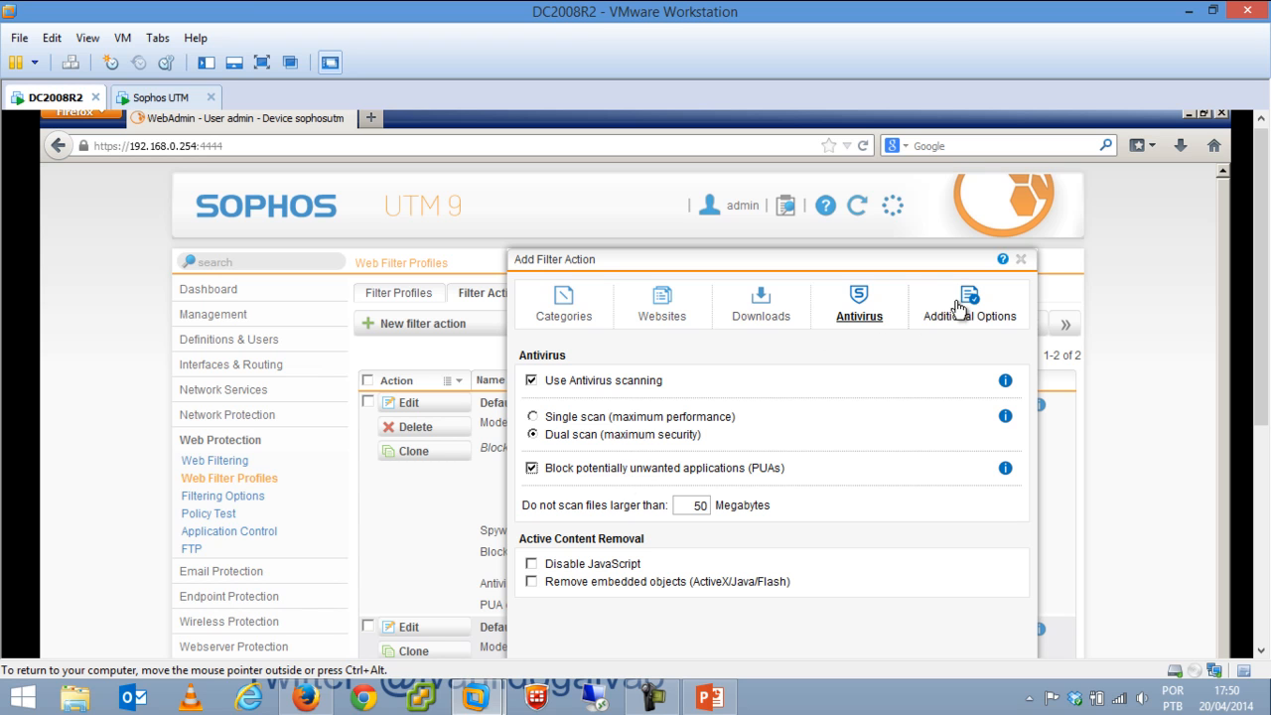
# Enforce Google SafeSearch, then close the draft filter action without saving.
pyautogui.click(953, 306)
pyautogui.moveTo(800, 268); pyautogui.dragTo(778, 223)
pyautogui.click(508, 335)
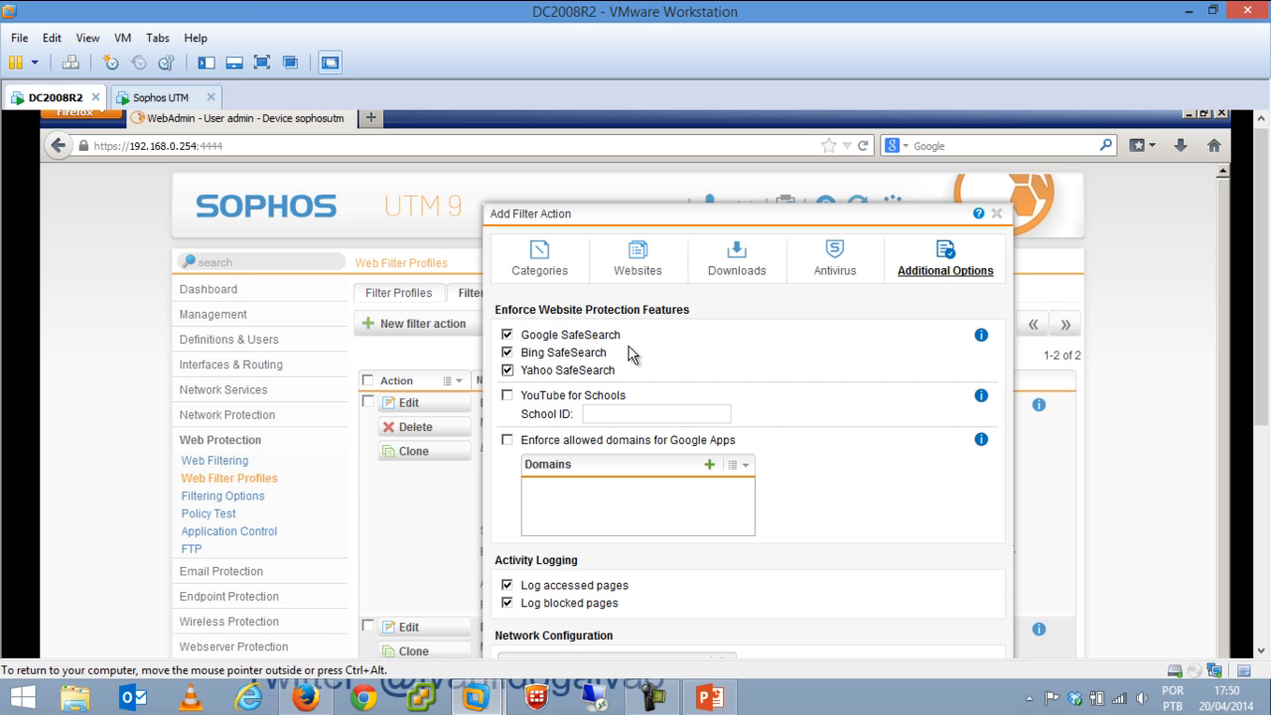
pyautogui.click(552, 268)
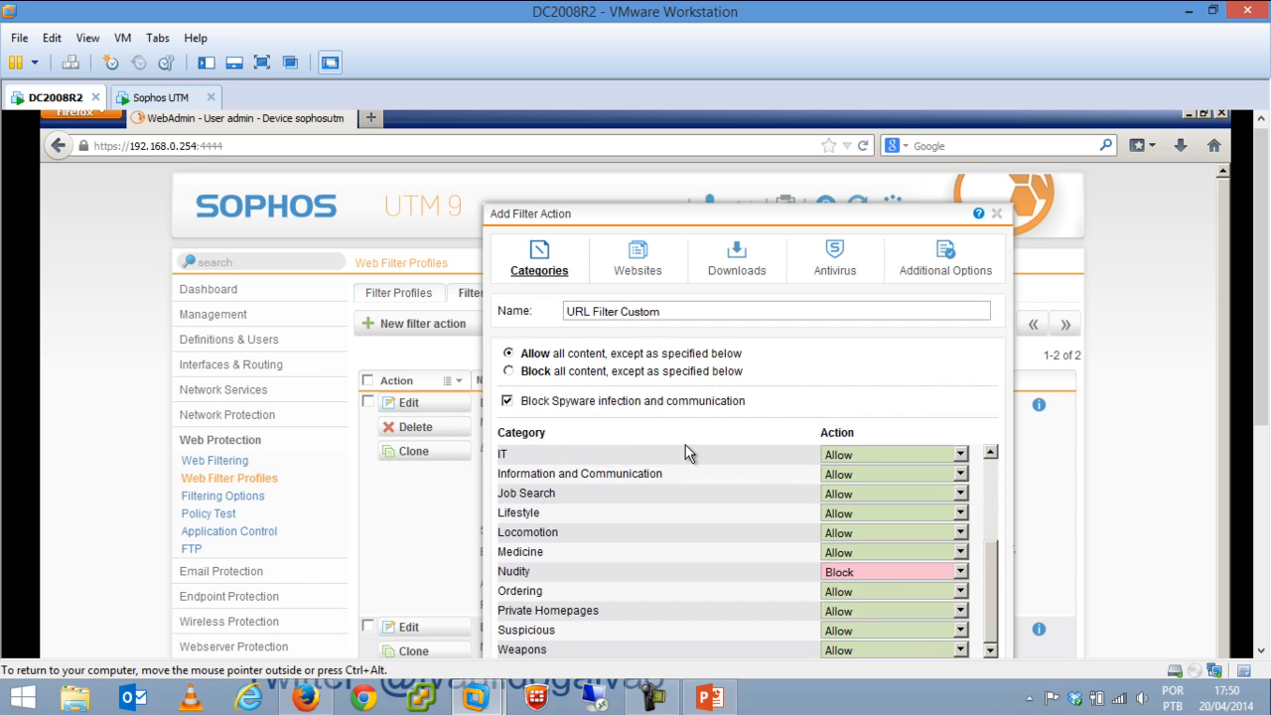
pyautogui.click(944, 266)
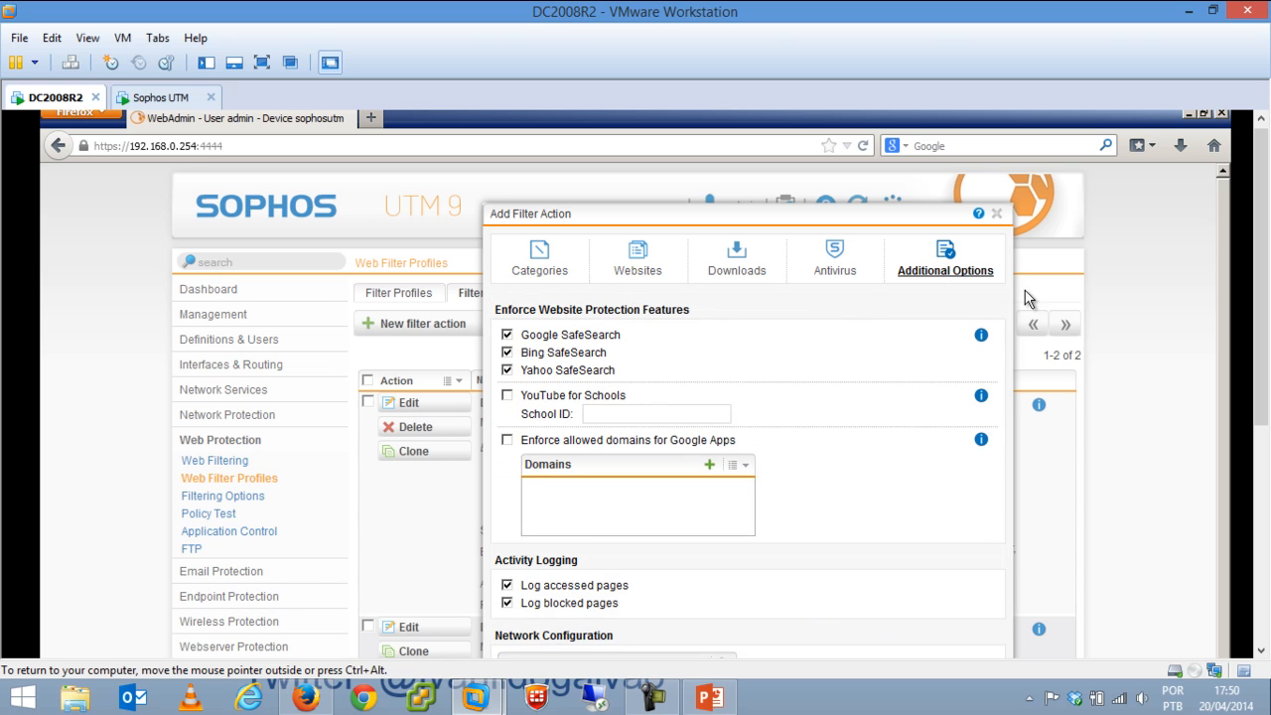
pyautogui.click(996, 214)
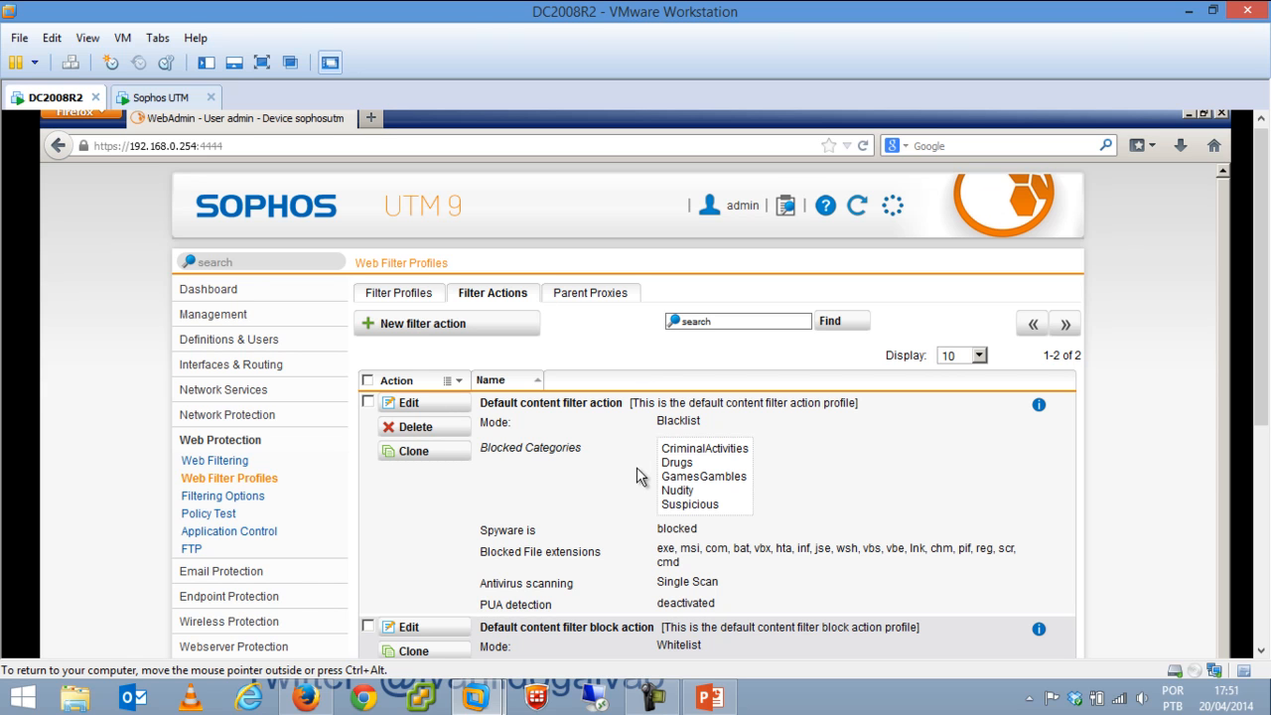
pyautogui.click(249, 499)
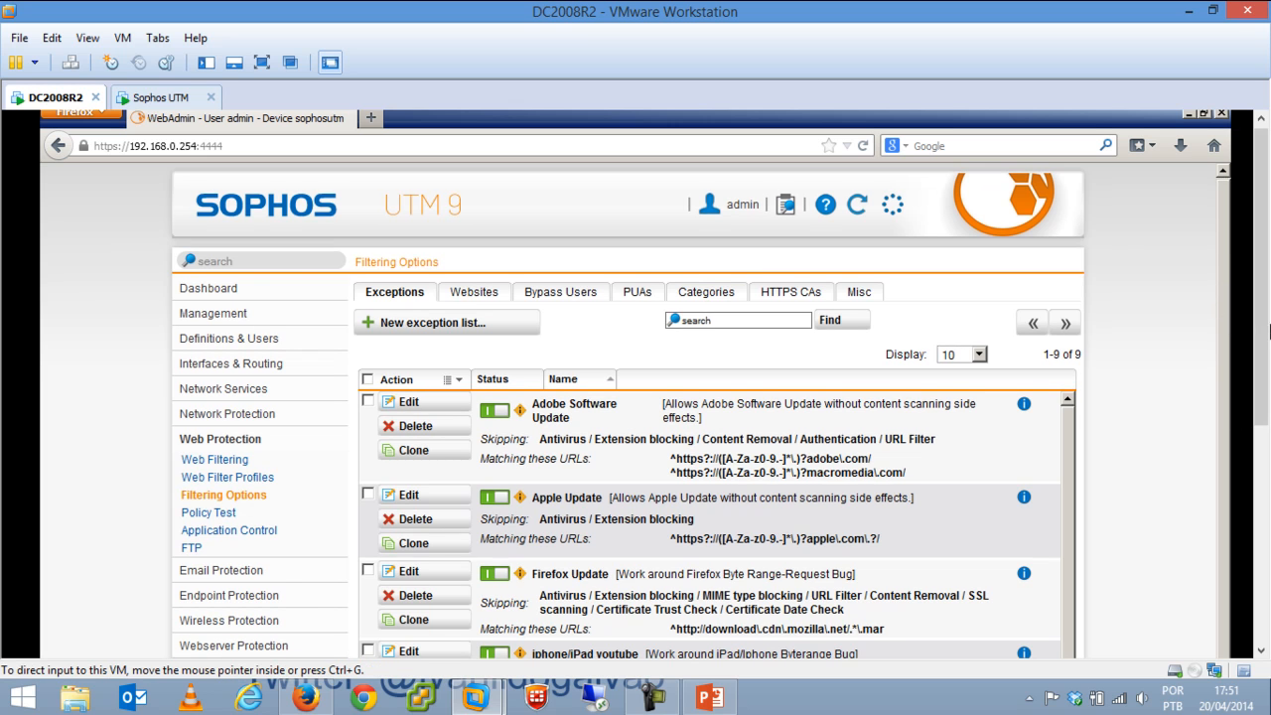
pyautogui.scroll(-6, 1051, 387)
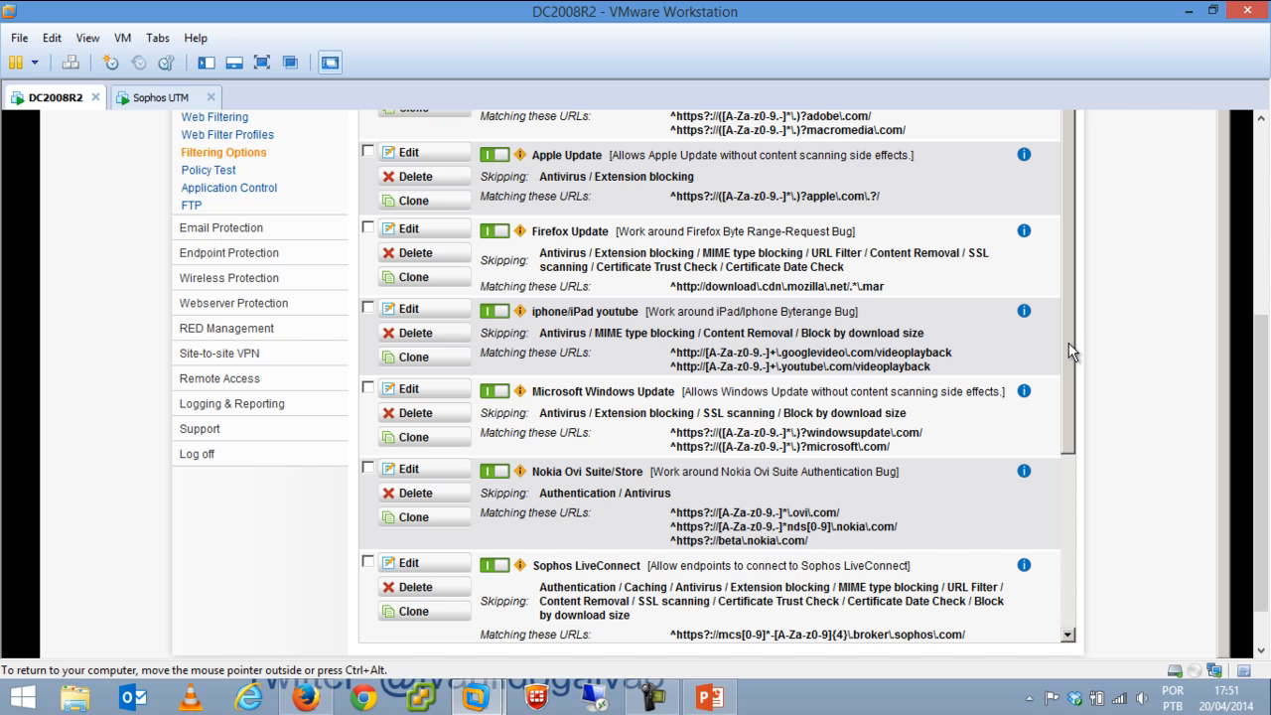
pyautogui.moveTo(1068, 342); pyautogui.dragTo(1064, 291)
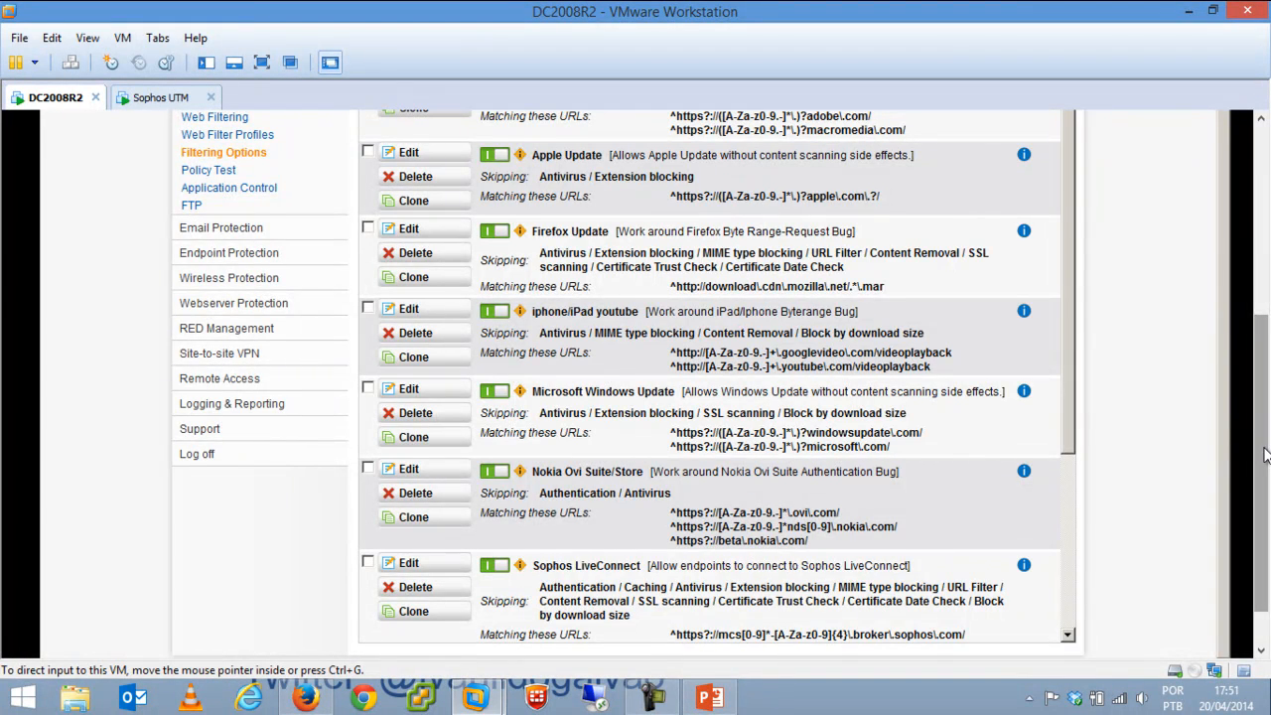
pyautogui.moveTo(1263, 455); pyautogui.dragTo(1264, 350)
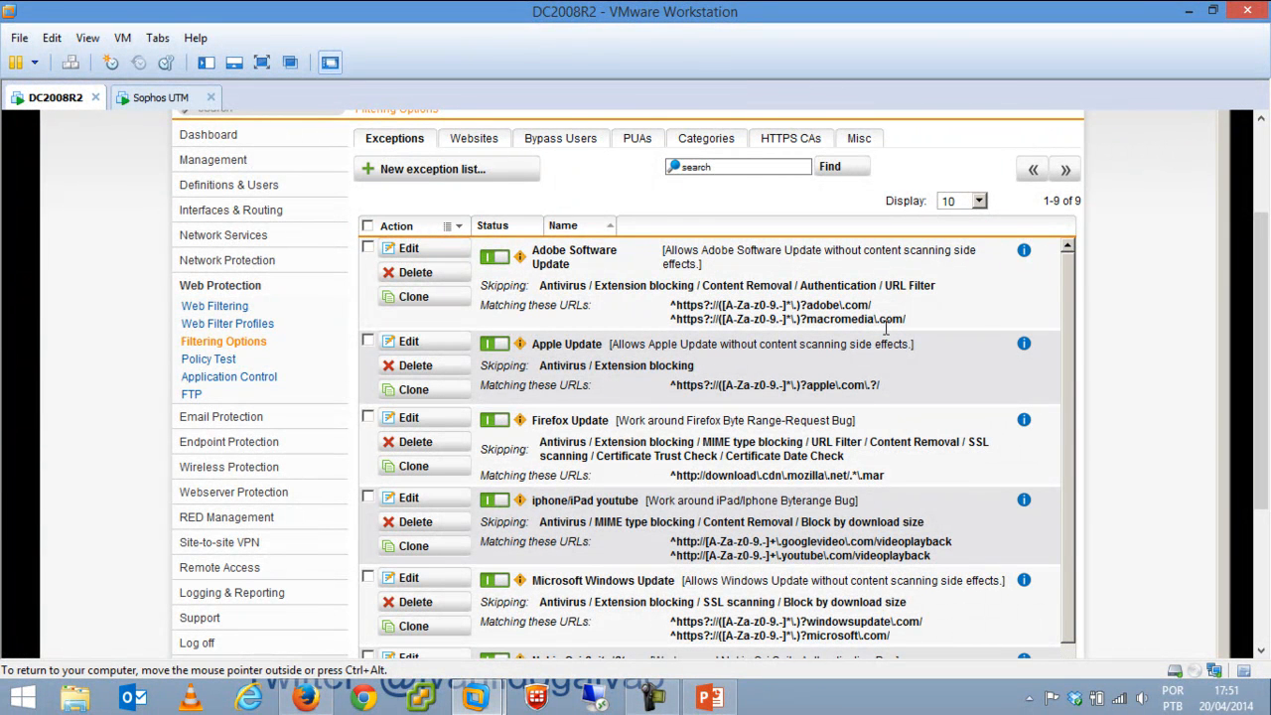
pyautogui.scroll(-3, 574, 412)
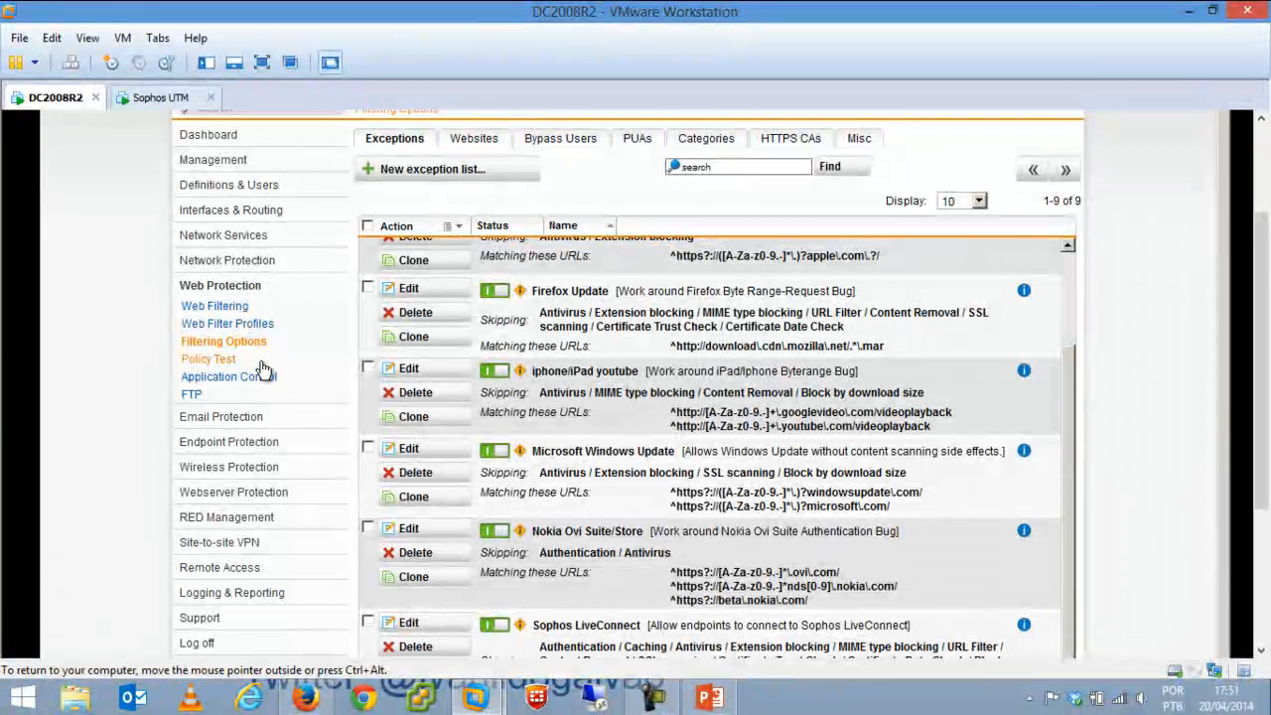
pyautogui.click(222, 361)
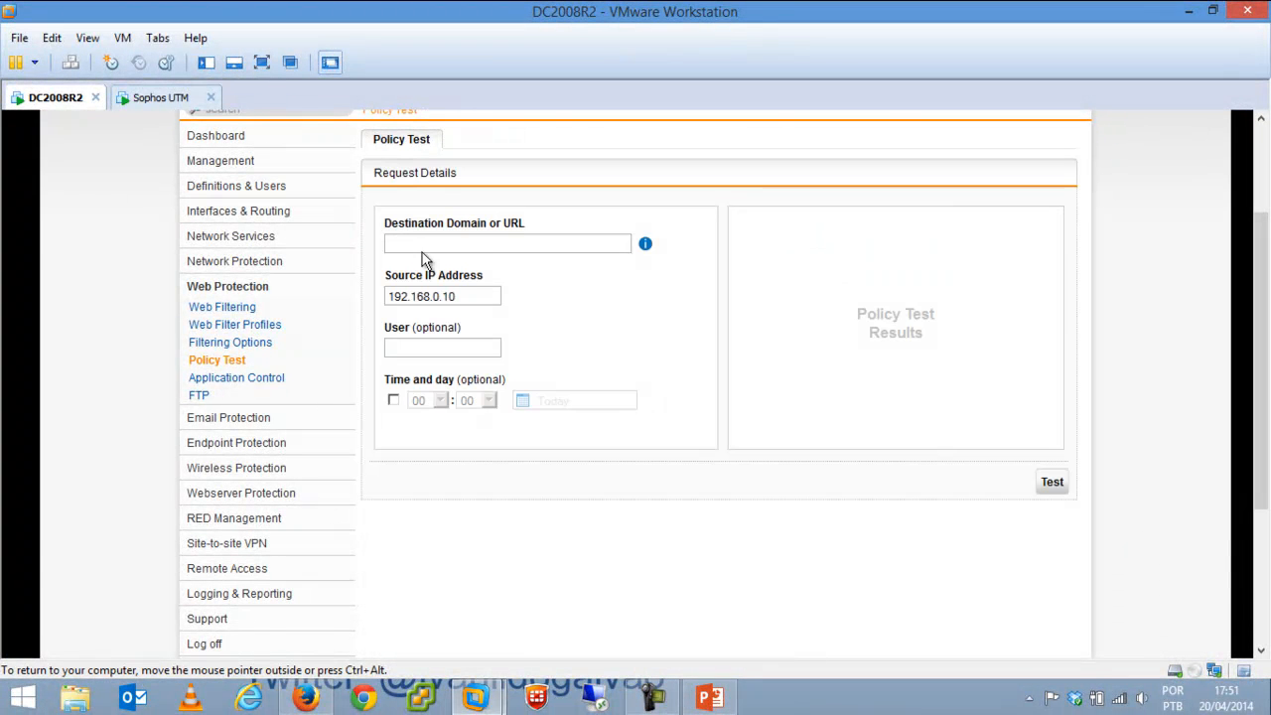
pyautogui.click(564, 246)
pyautogui.write('www.pla')
pyautogui.press('Tab')
pyautogui.click(509, 243)
pyautogui.click(1057, 486)
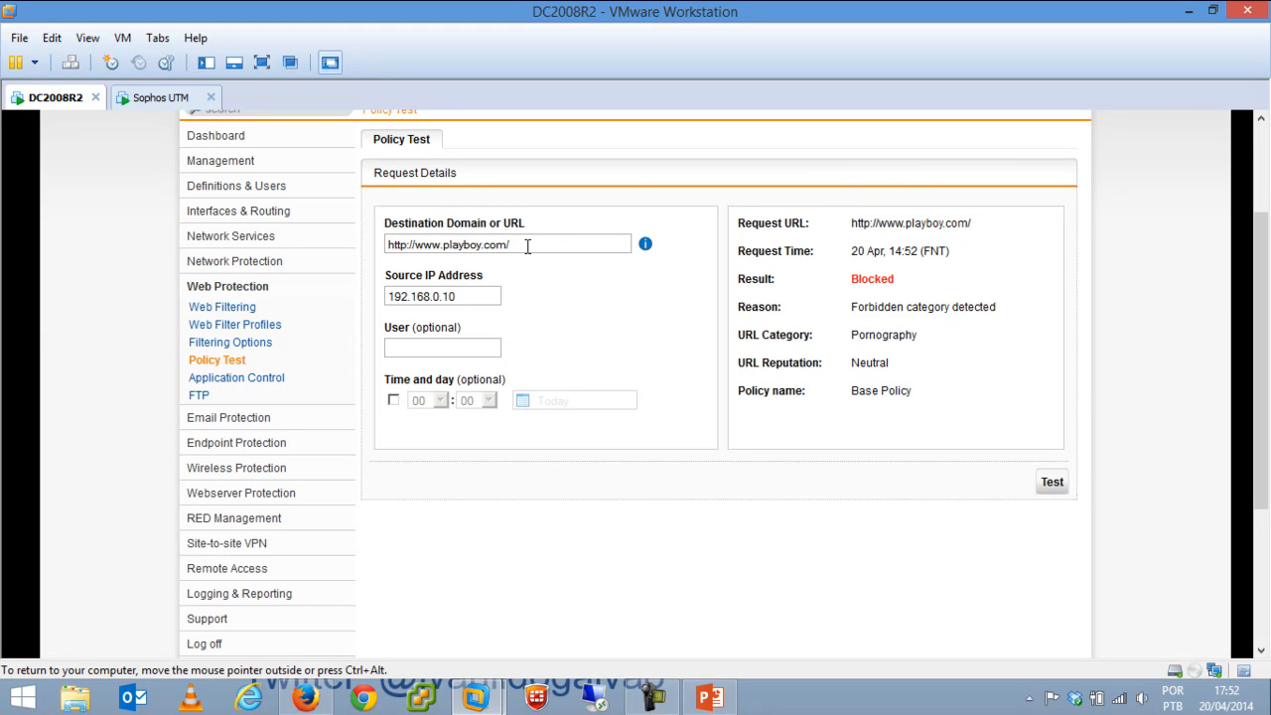
pyautogui.moveTo(528, 247); pyautogui.dragTo(308, 314)
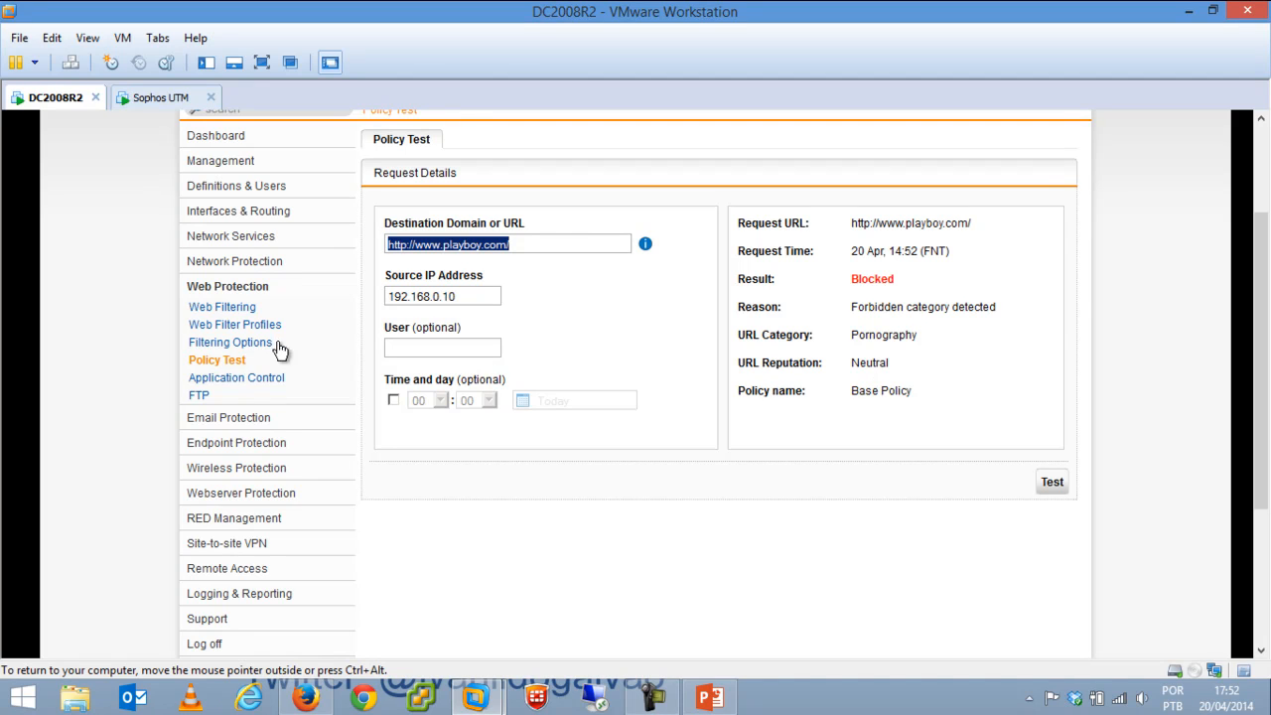
# Turn on Network Visibility with the flow monitor on All interfaces, then view the rules list.
pyautogui.click(236, 383)
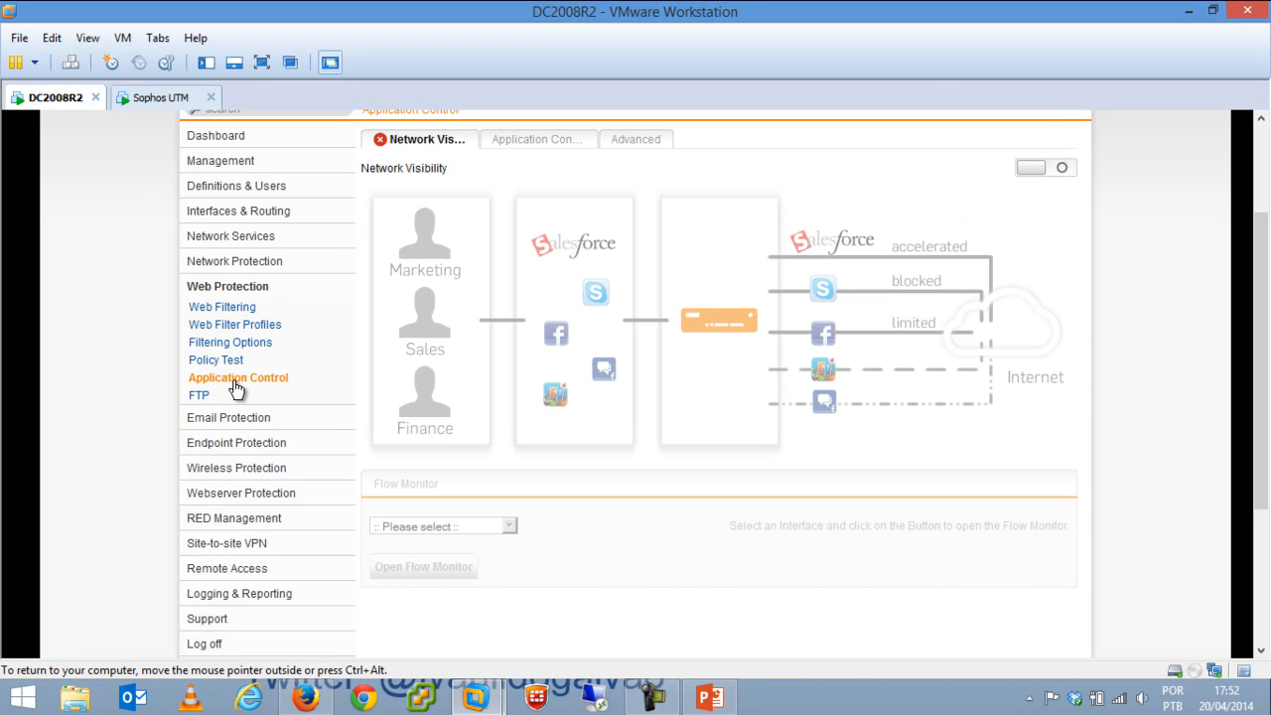
pyautogui.click(1066, 171)
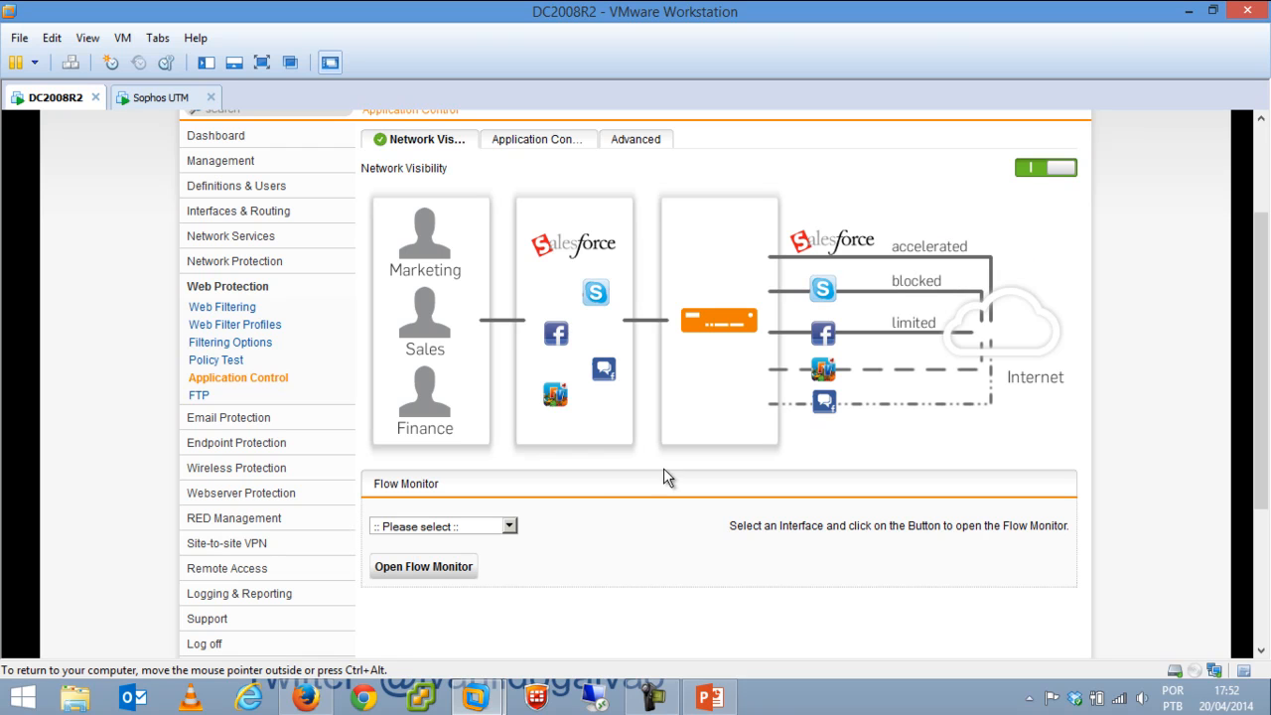
pyautogui.click(509, 526)
pyautogui.click(562, 542)
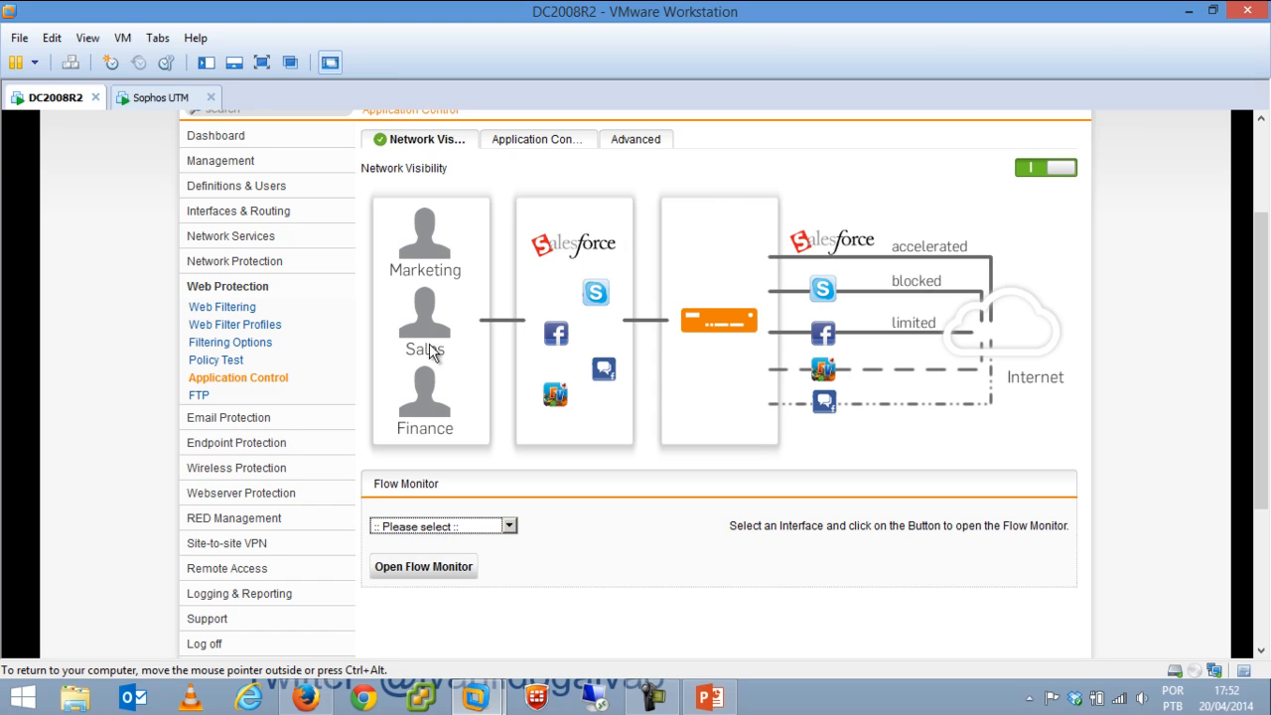
pyautogui.click(495, 529)
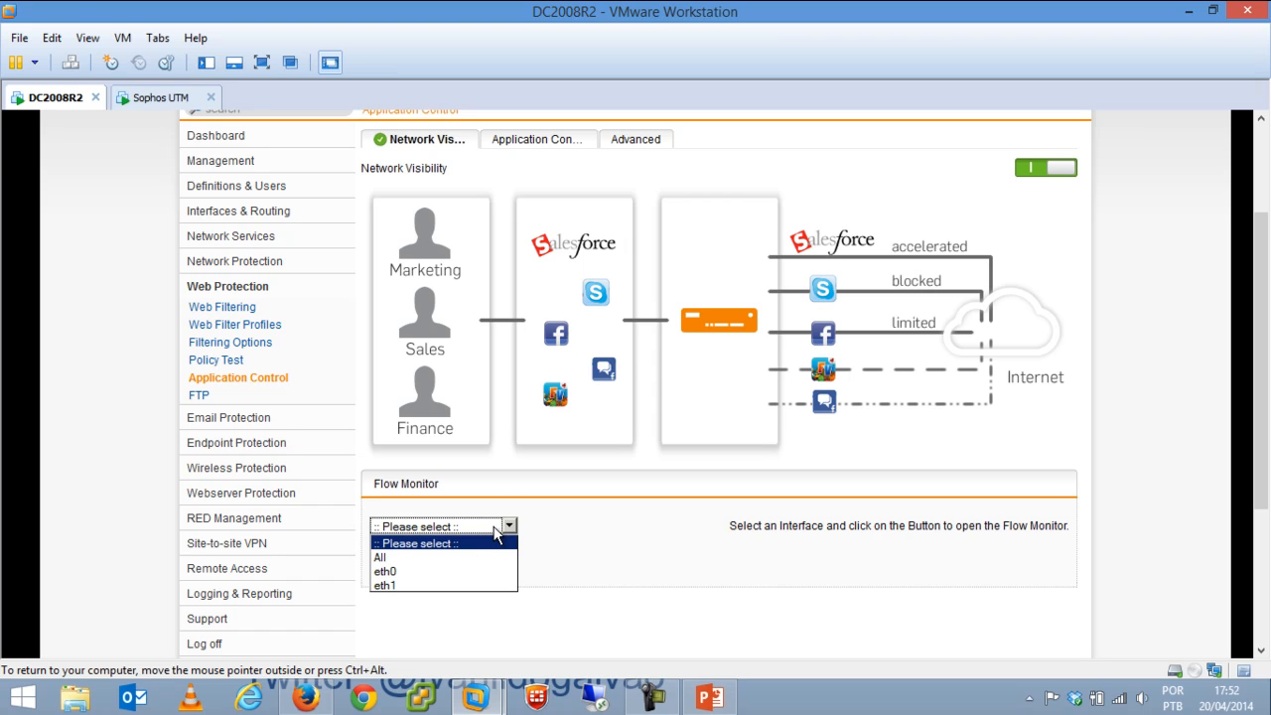
pyautogui.click(466, 554)
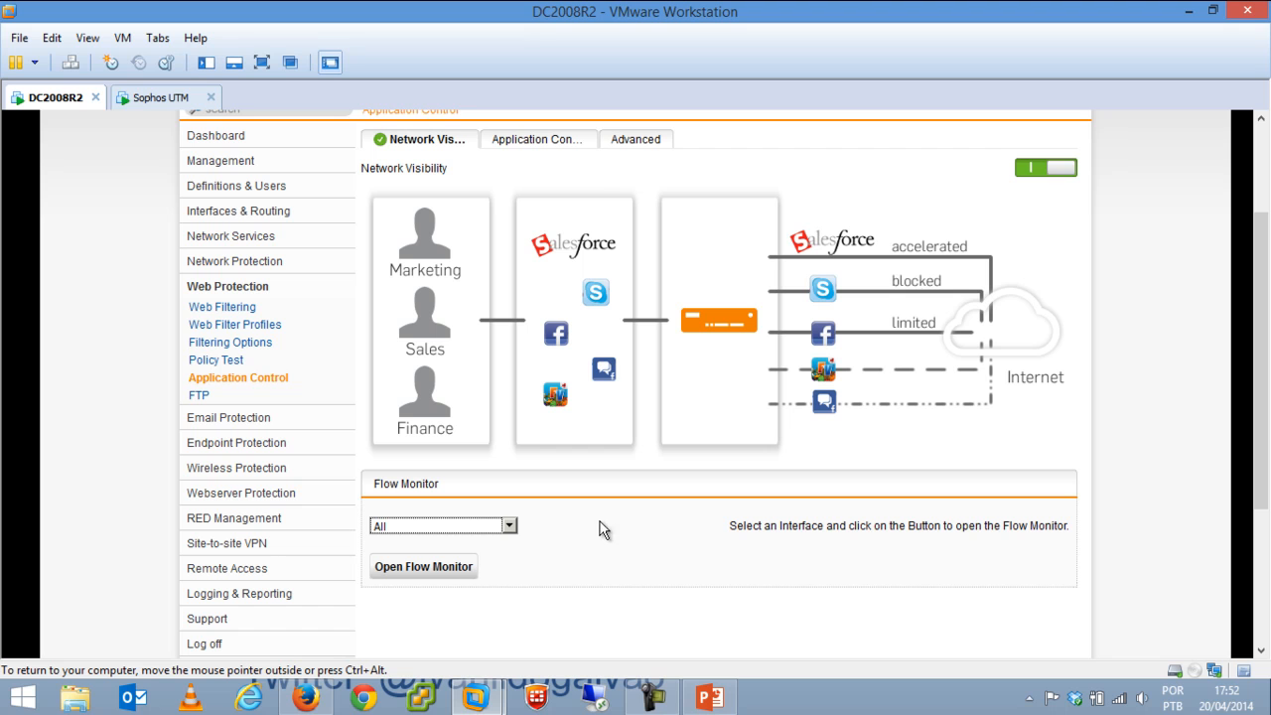
pyautogui.click(573, 141)
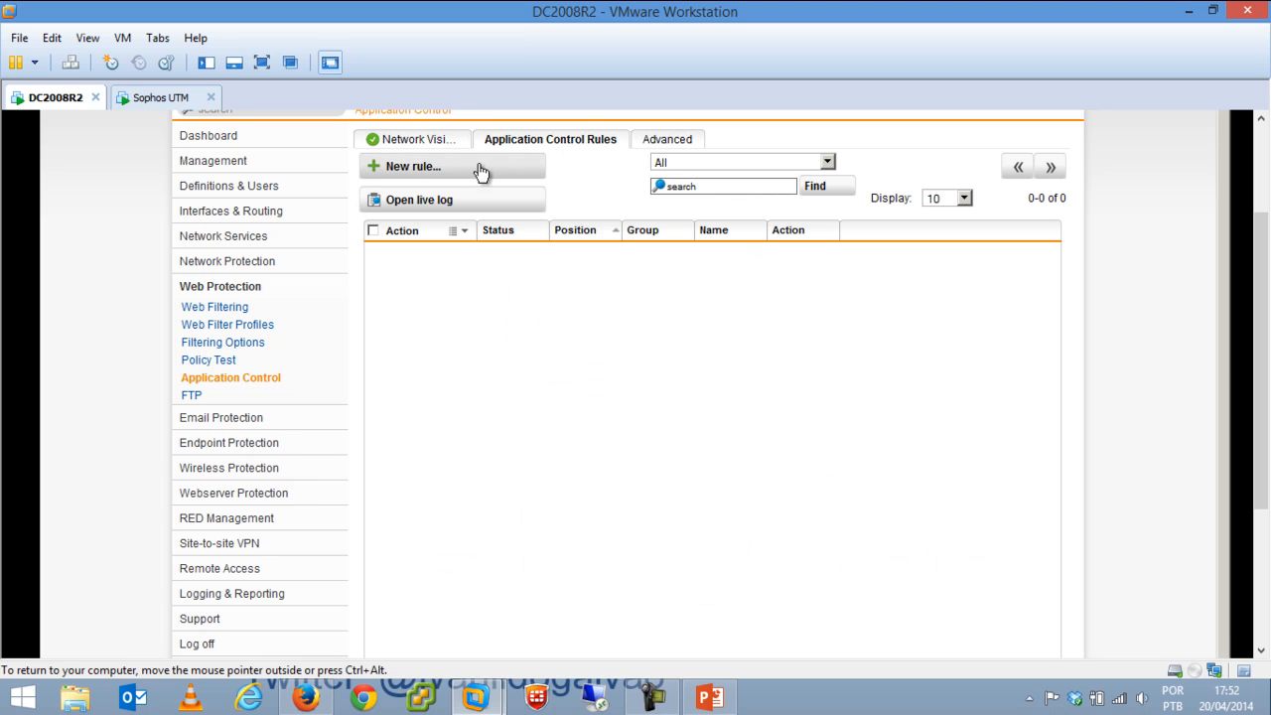
# Draft a rule named 'Redes Sociais' with action Block, controlled by Applications.
pyautogui.click(478, 171)
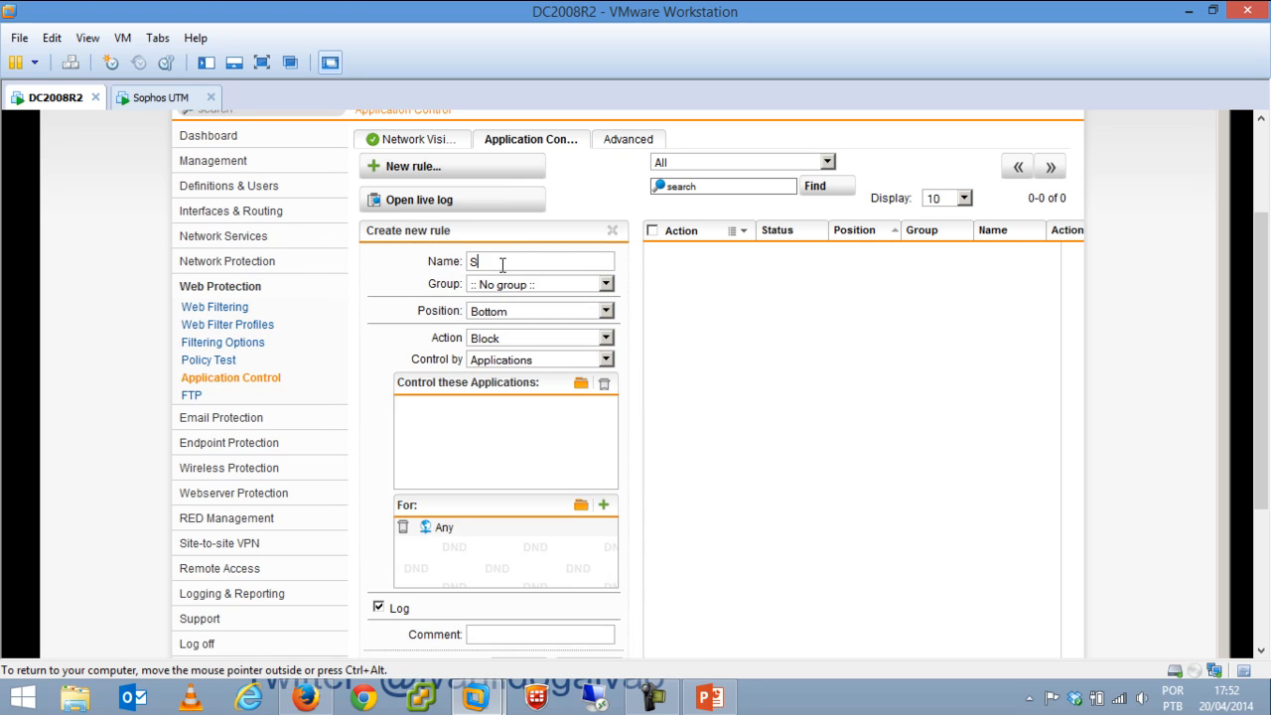
pyautogui.press('BackSpace')
pyautogui.press('BackSpace')
pyautogui.press('BackSpace')
pyautogui.write('Redes Sociais')
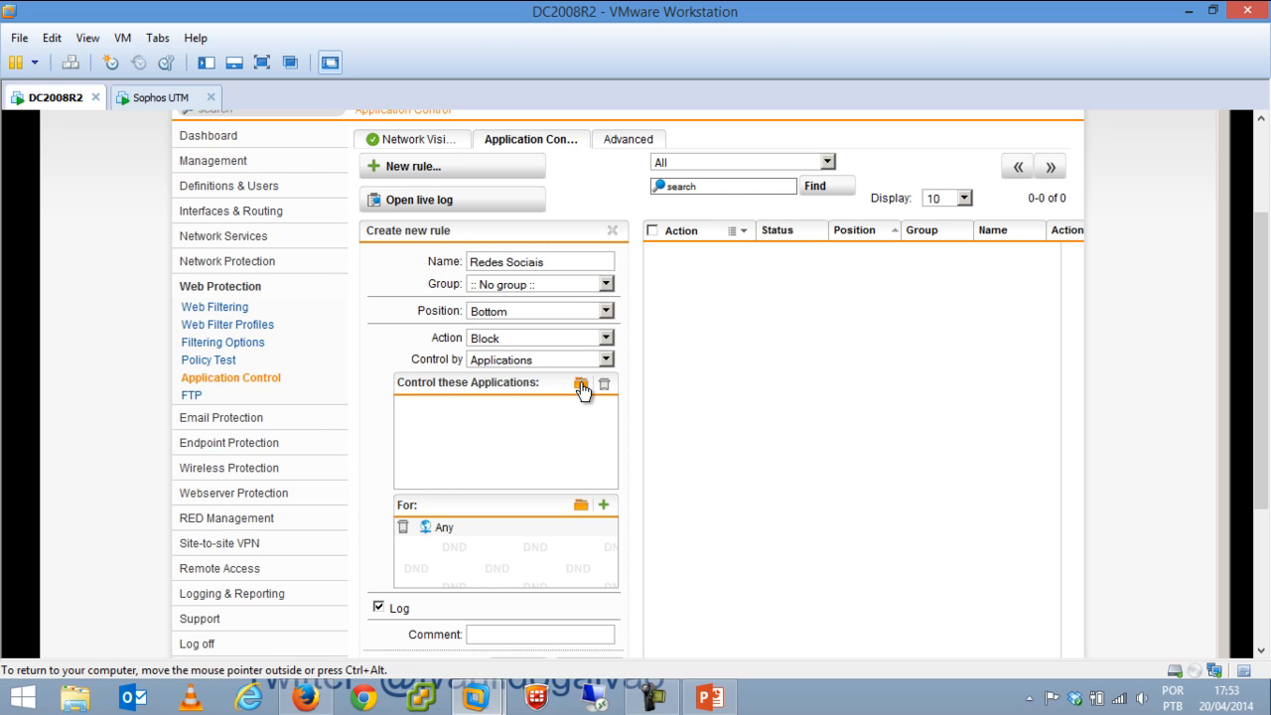
pyautogui.click(536, 339)
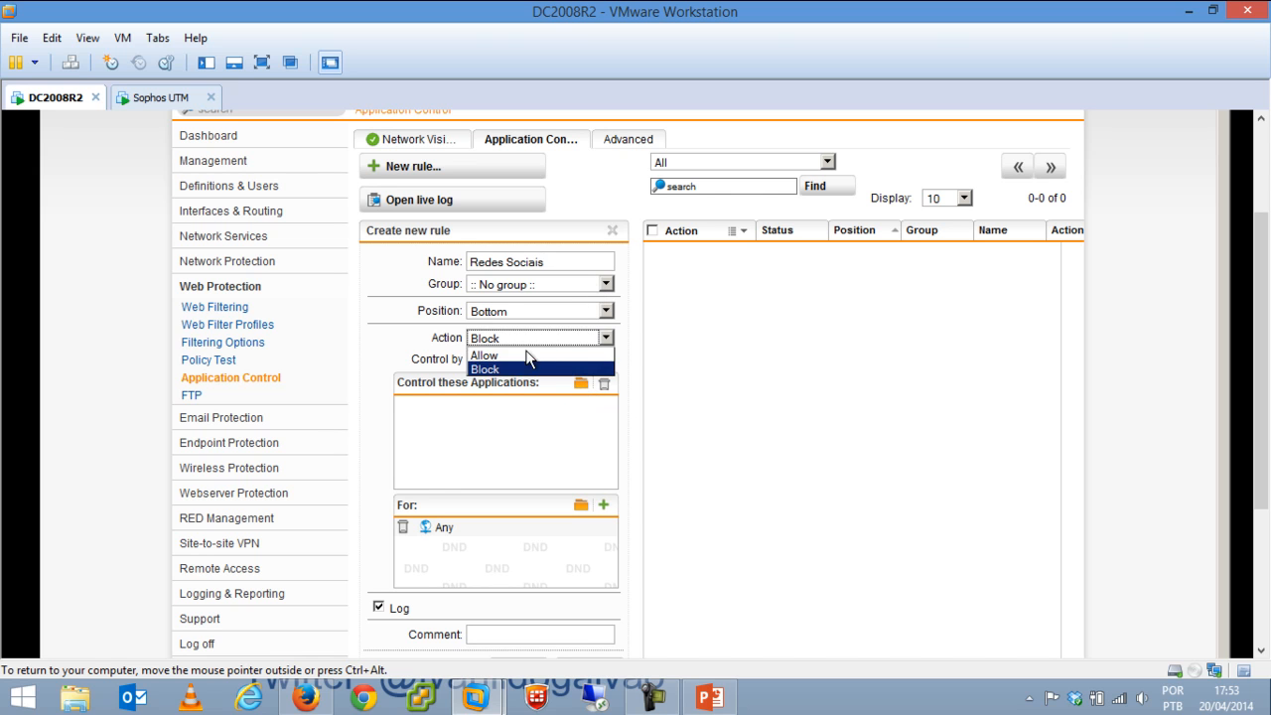
pyautogui.click(496, 367)
pyautogui.click(497, 363)
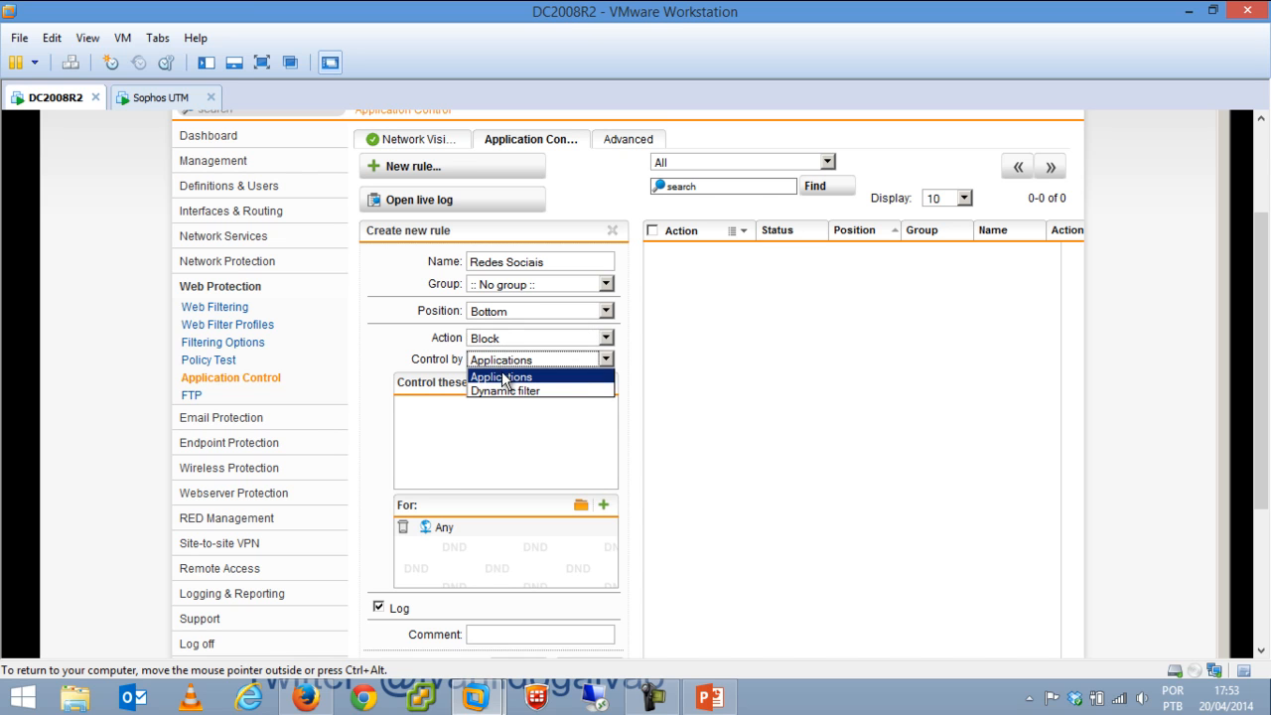
pyautogui.click(504, 375)
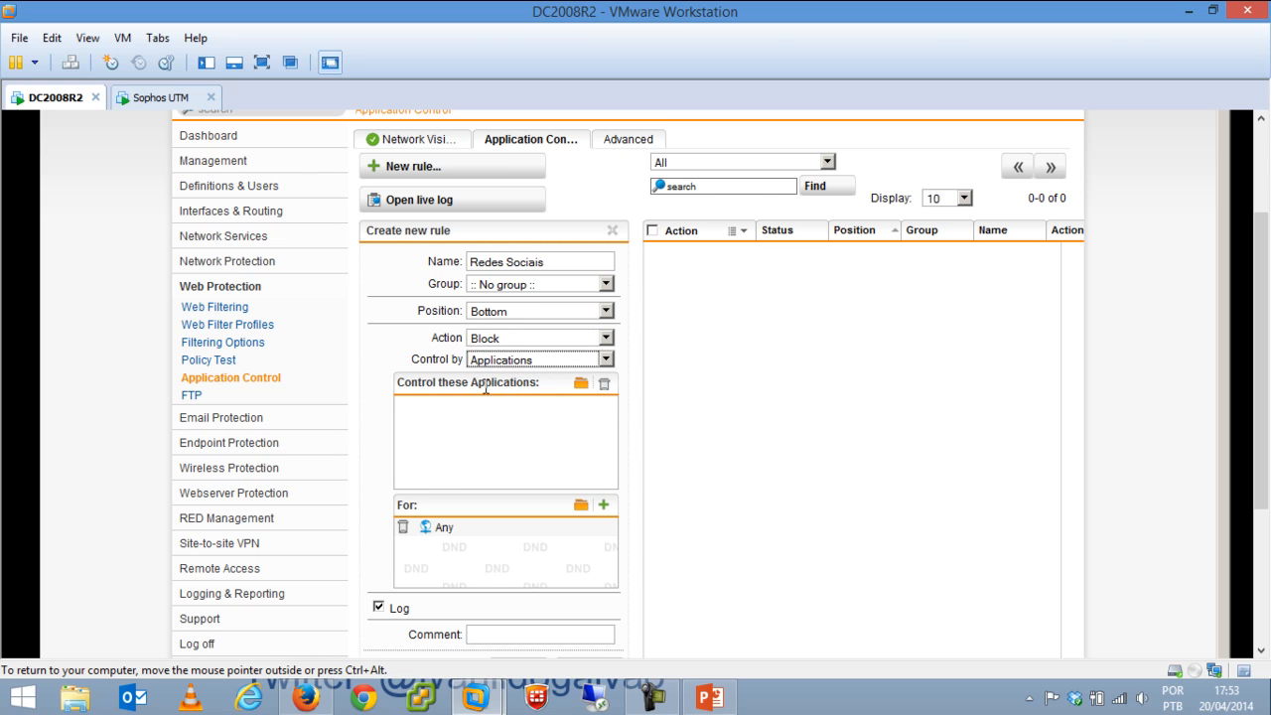
pyautogui.click(581, 383)
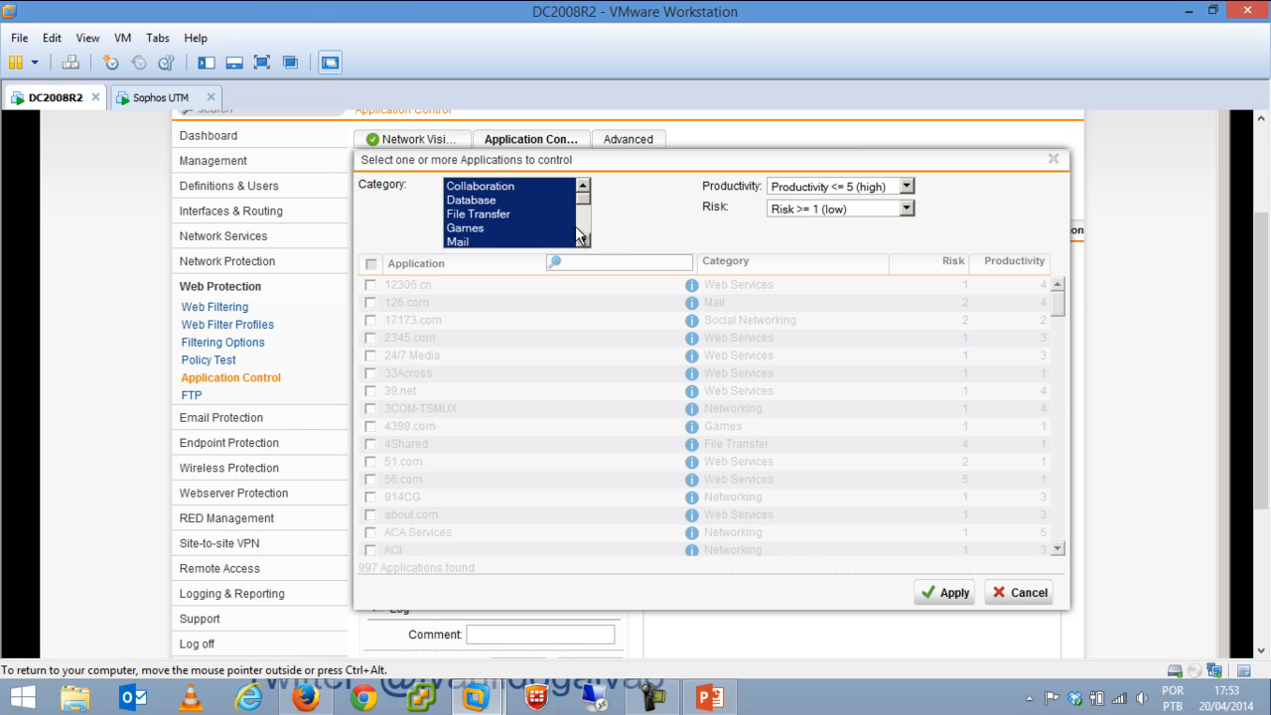
# Filter to the Social Networking category, tick all 40 applications and add them to the rule.
pyautogui.scroll(-1, 577, 229)
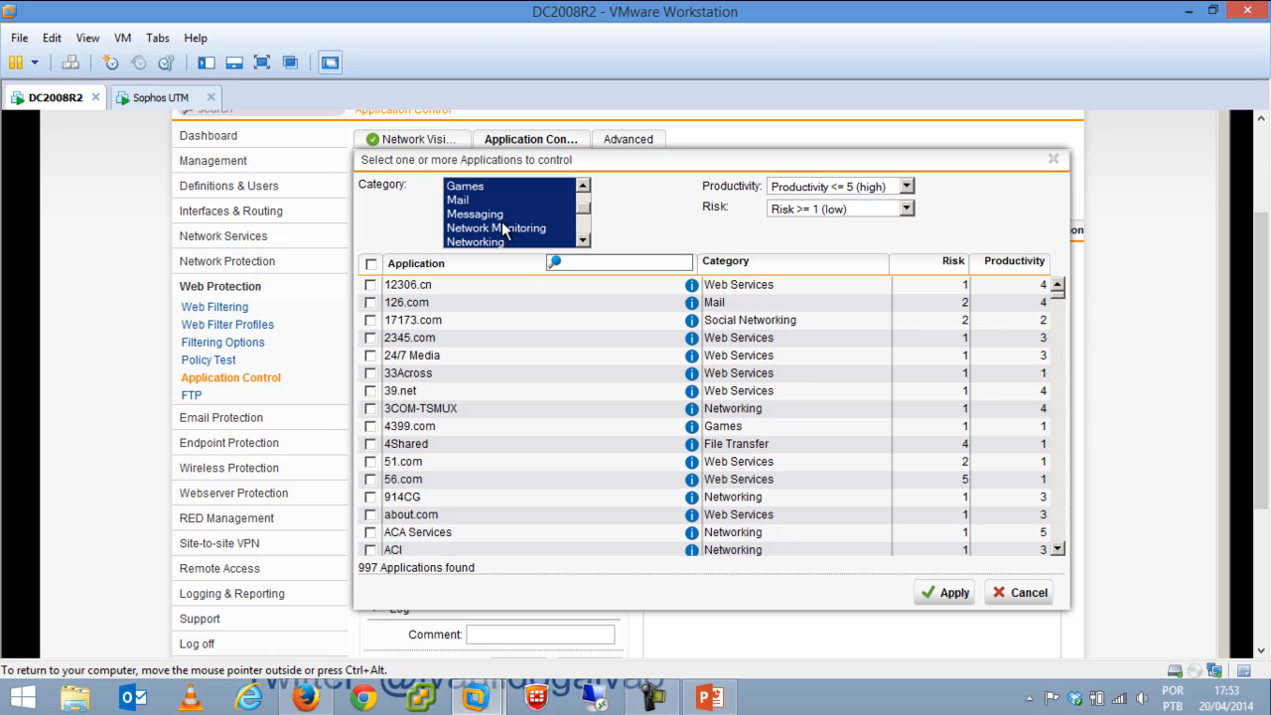
pyautogui.scroll(-2, 581, 241)
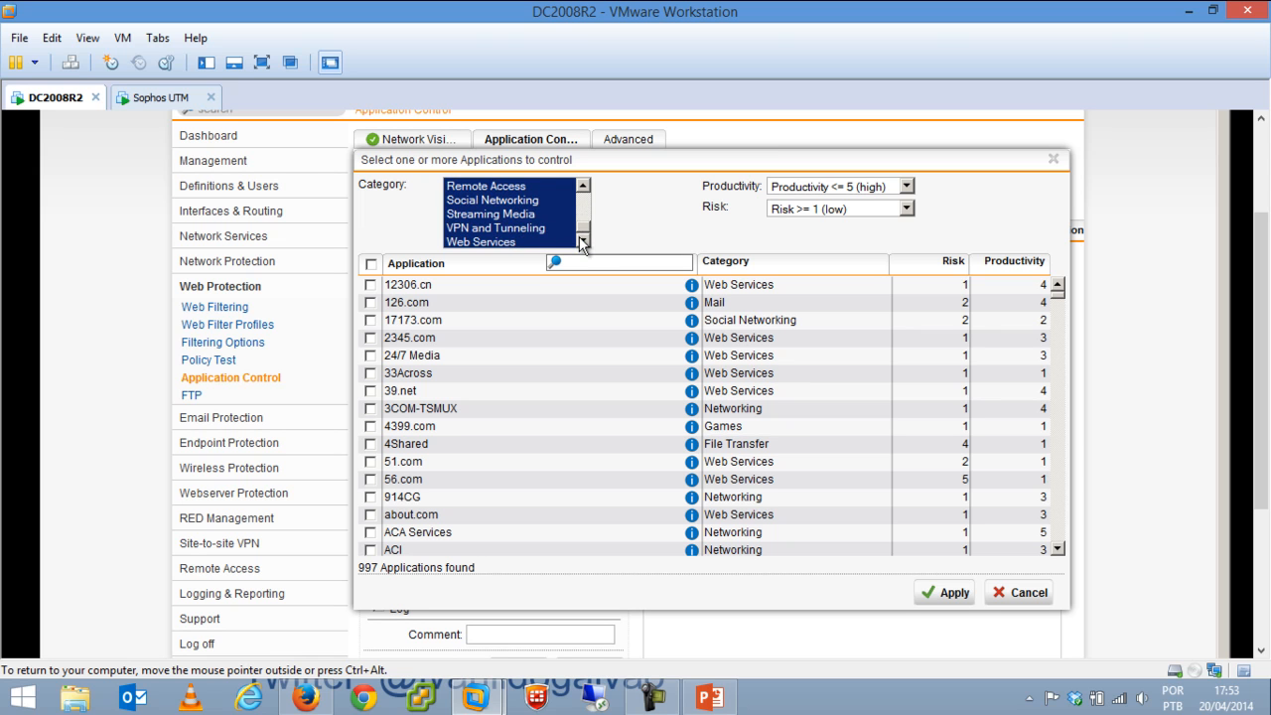
pyautogui.click(514, 202)
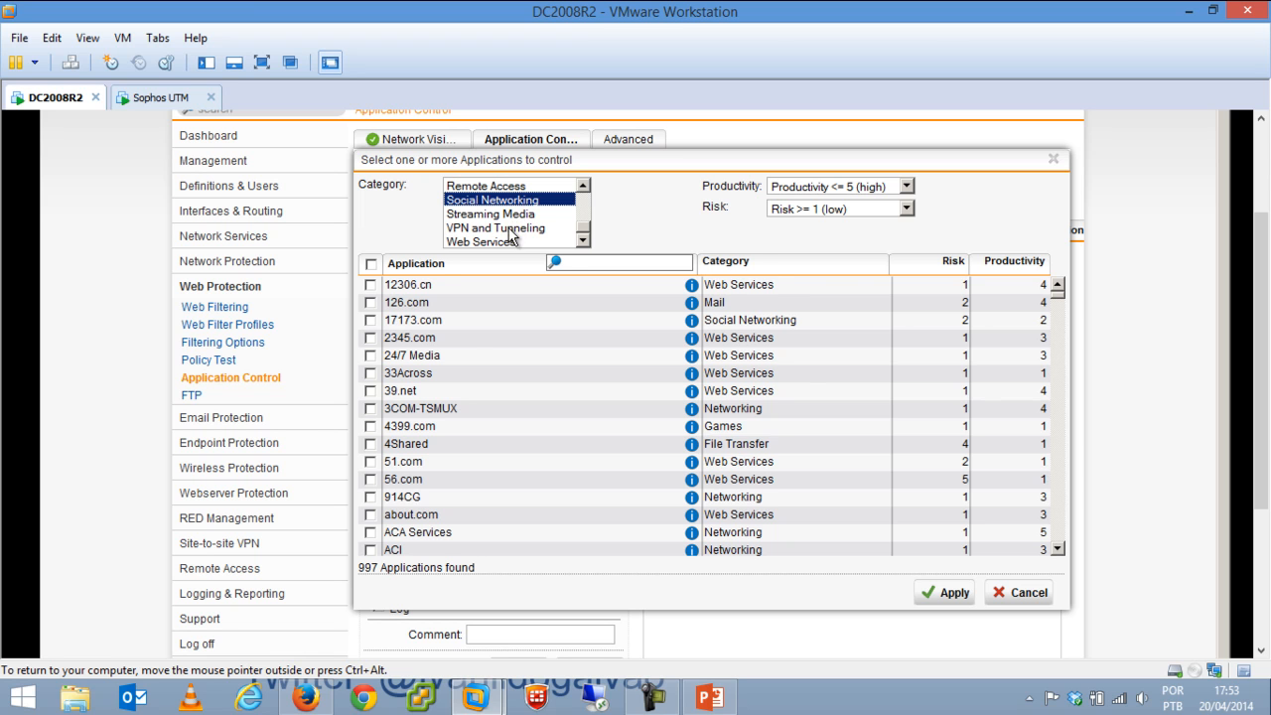
pyautogui.click(510, 229)
pyautogui.click(504, 202)
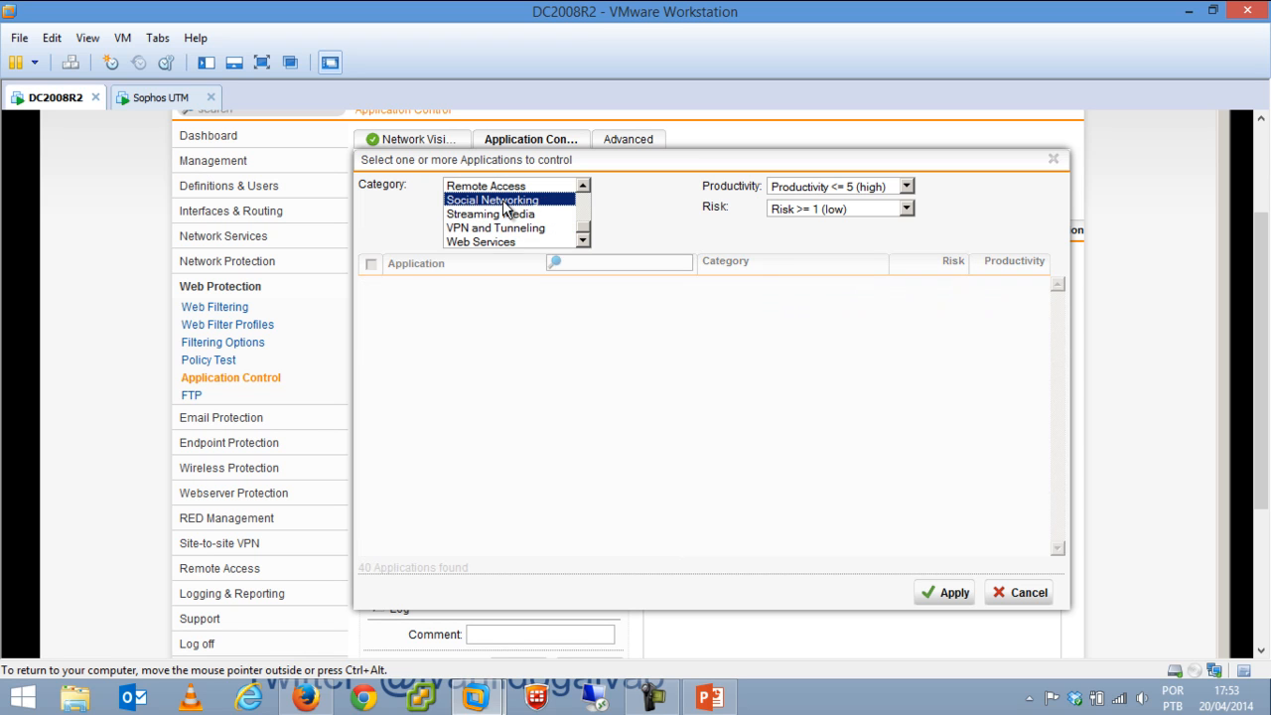
pyautogui.click(372, 265)
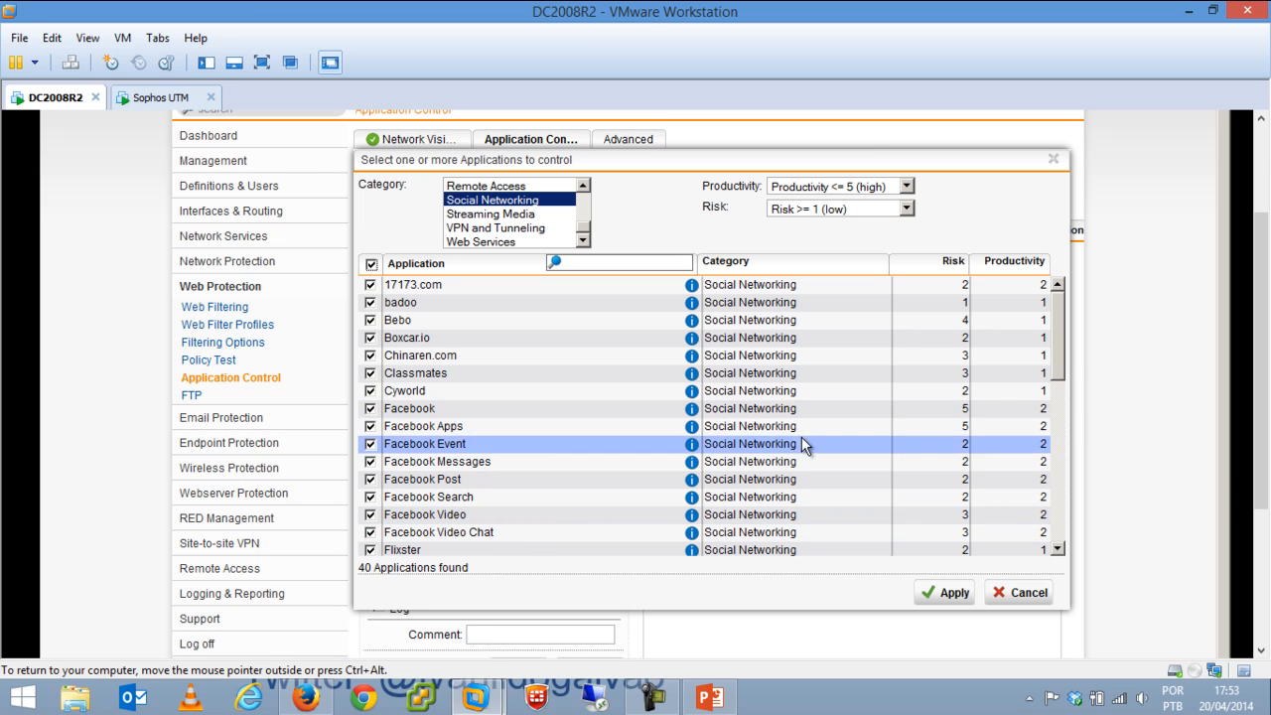
pyautogui.moveTo(1060, 349); pyautogui.dragTo(1059, 510)
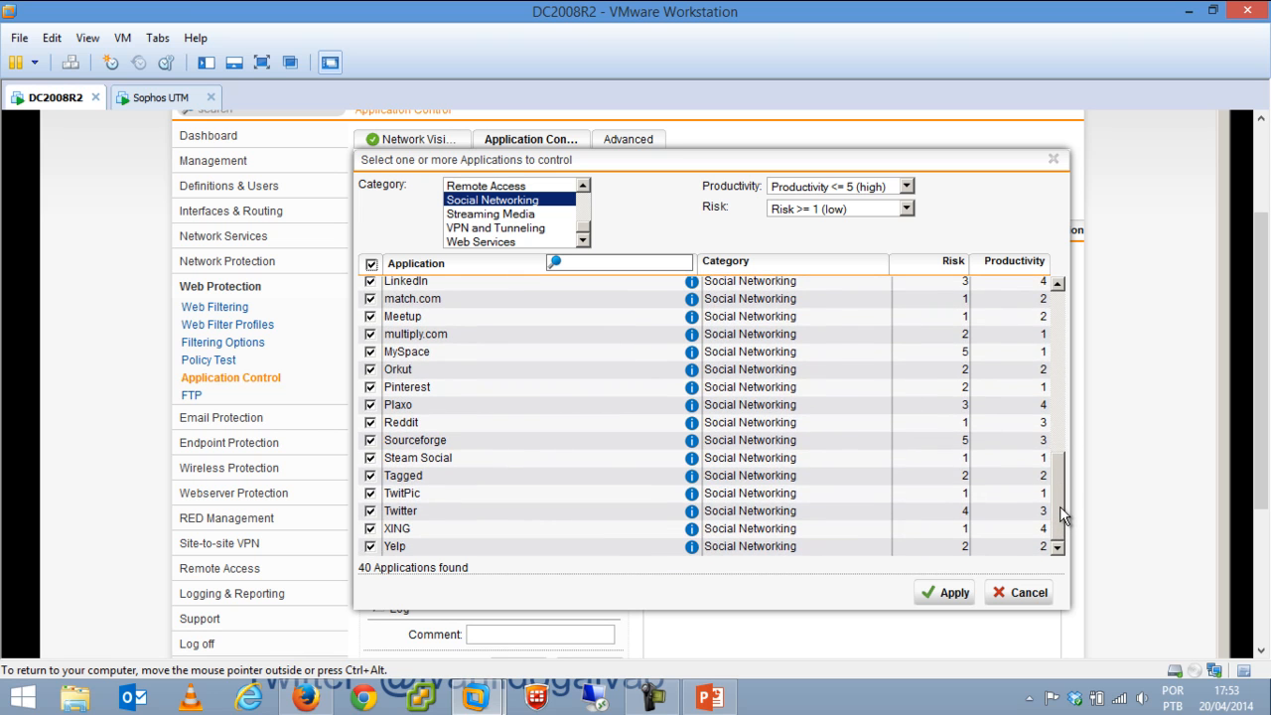
pyautogui.click(934, 593)
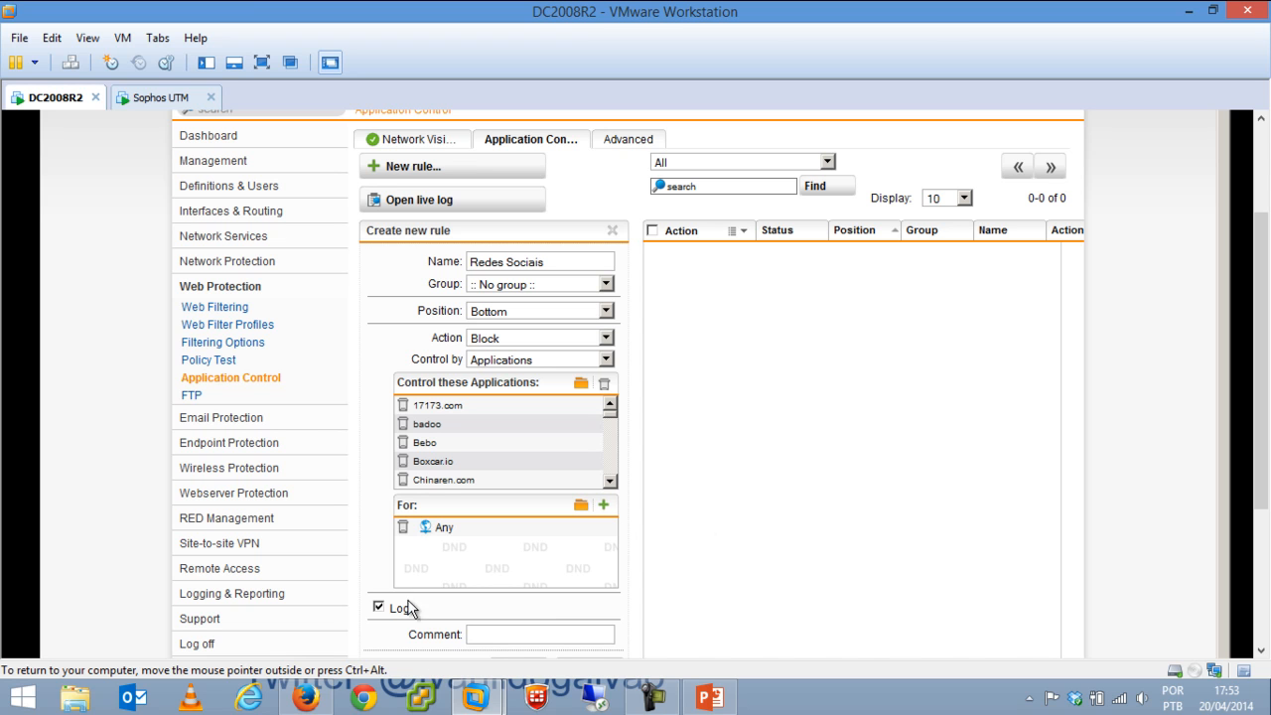
# Save the Redes Sociais rule, blocking and logging for Any source.
pyautogui.scroll(-2, 1259, 258)
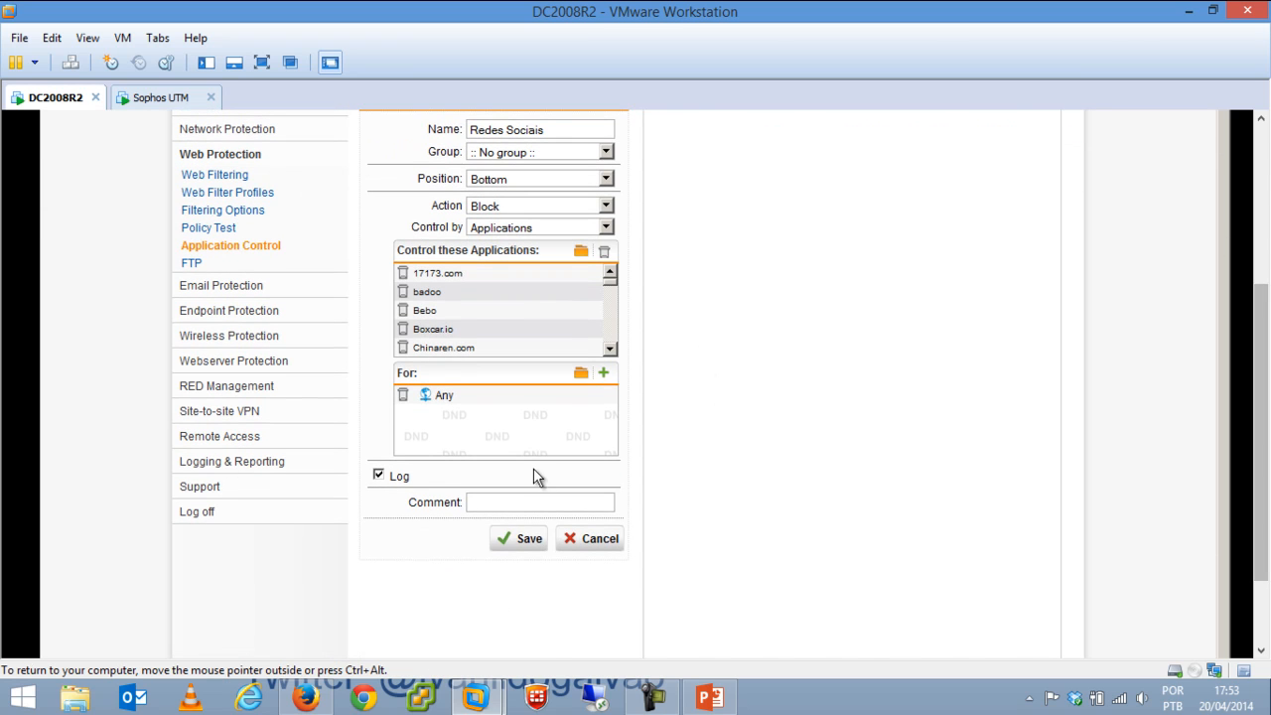
pyautogui.click(524, 502)
pyautogui.click(520, 537)
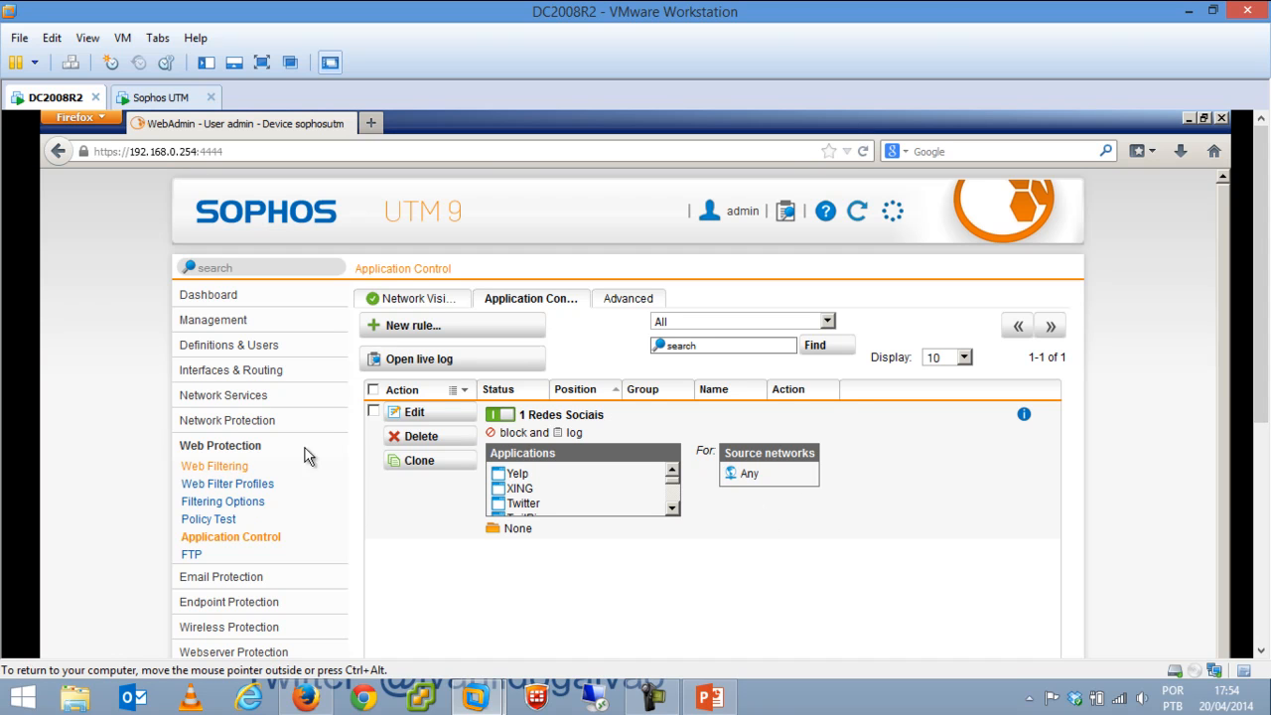
pyautogui.click(370, 122)
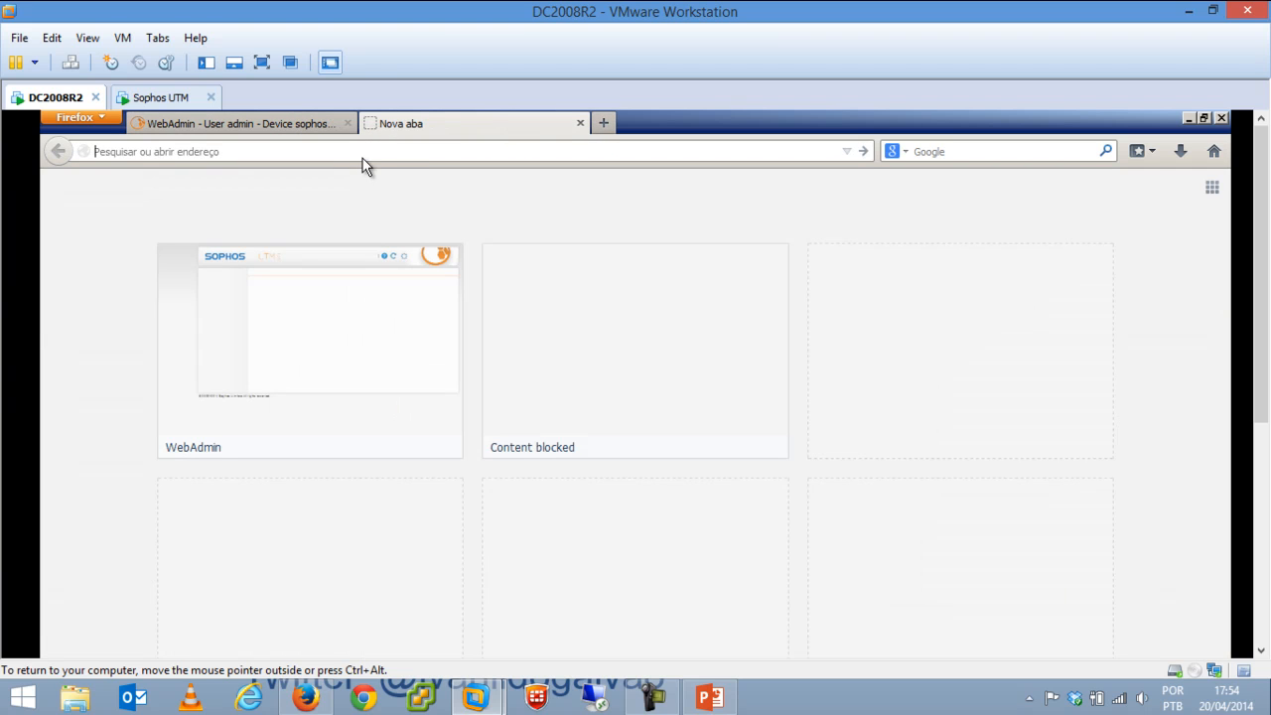
pyautogui.write('www.ca')
pyautogui.press('BackSpace')
pyautogui.write('c')
pyautogui.press('BackSpace')
pyautogui.write('playboy.com')
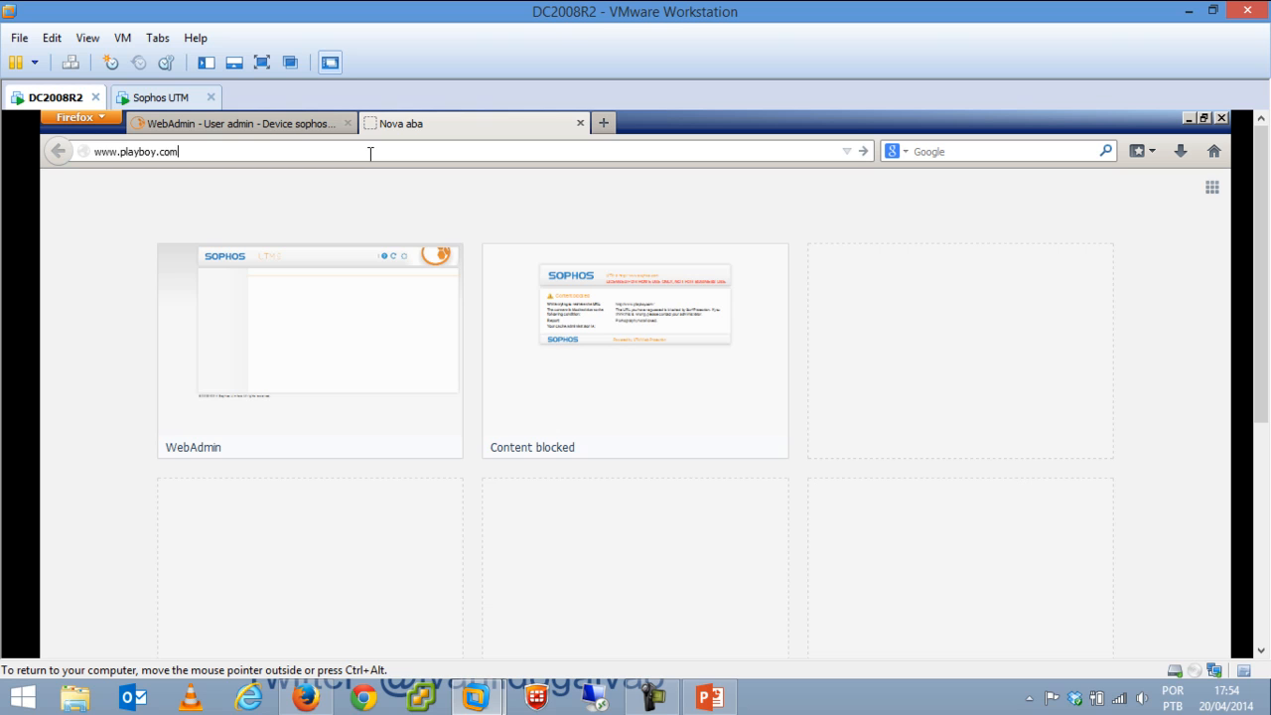
pyautogui.press('Return')
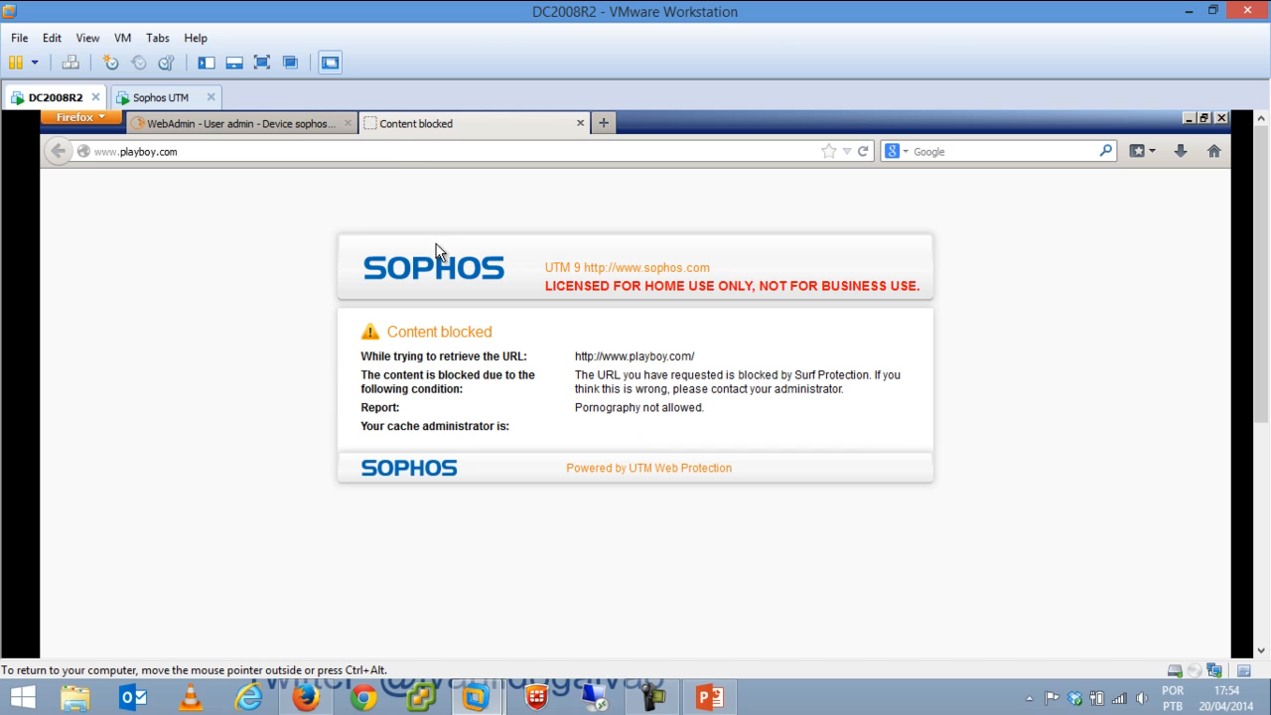
pyautogui.click(364, 152)
pyautogui.write('ww')
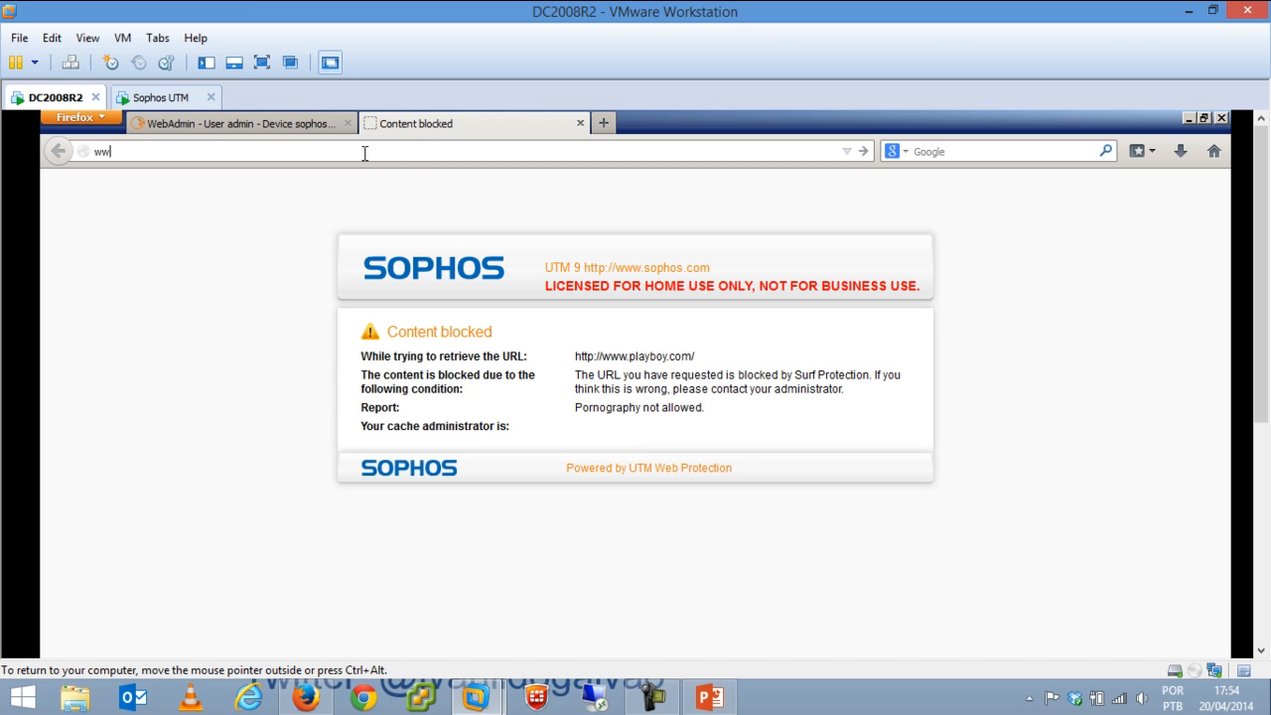
pyautogui.write('w.facebook.com')
pyautogui.press('Return')
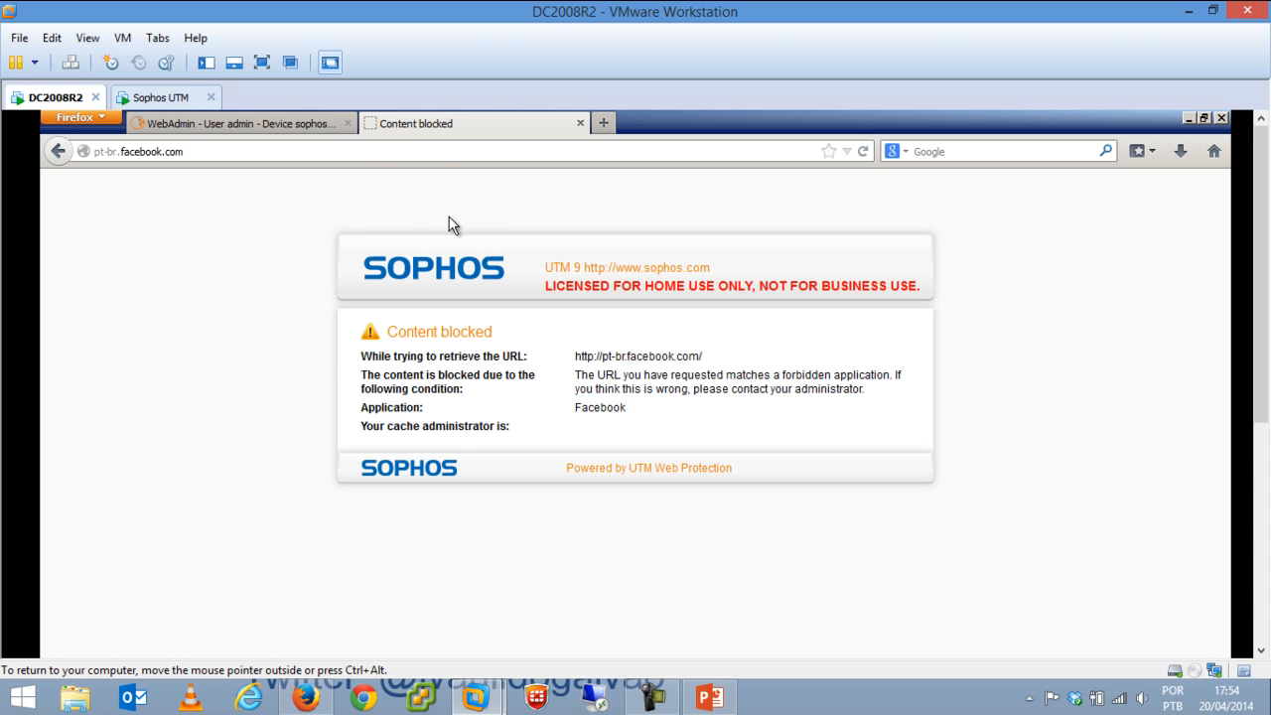
pyautogui.moveTo(397, 424); pyautogui.dragTo(427, 411)
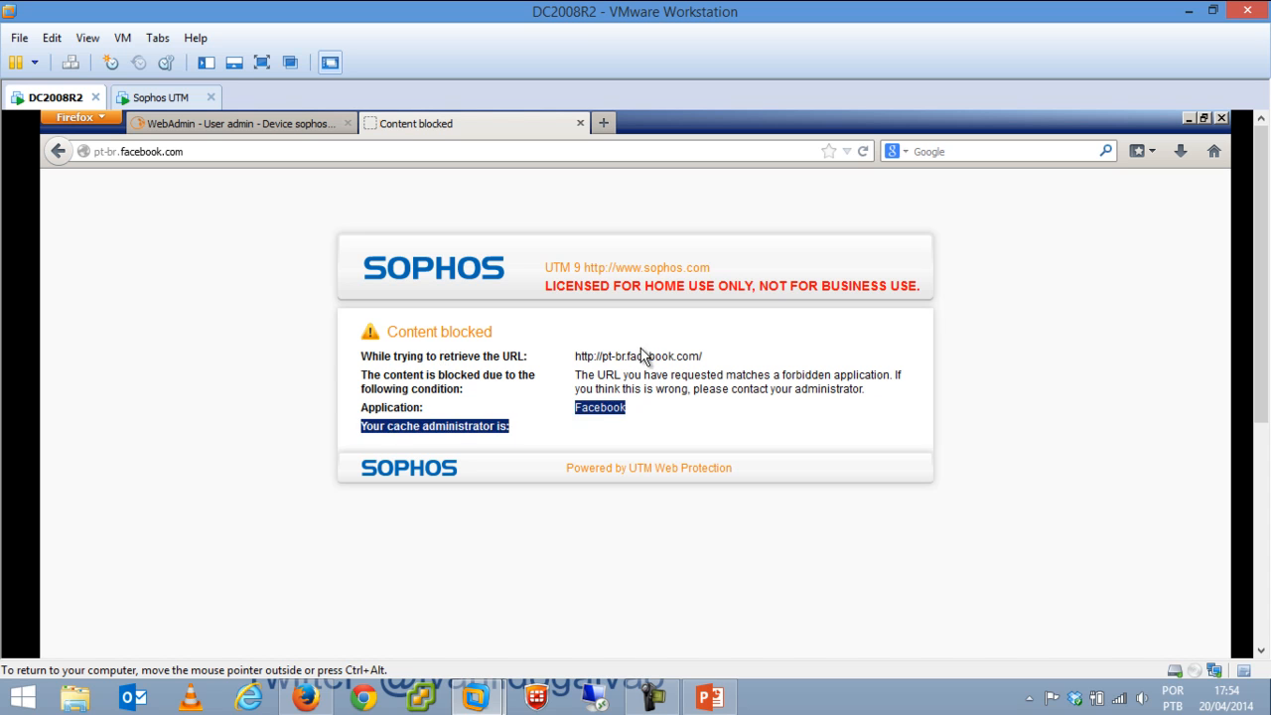
pyautogui.moveTo(630, 417); pyautogui.dragTo(573, 421)
pyautogui.click(298, 149)
pyautogui.write('www.playa')
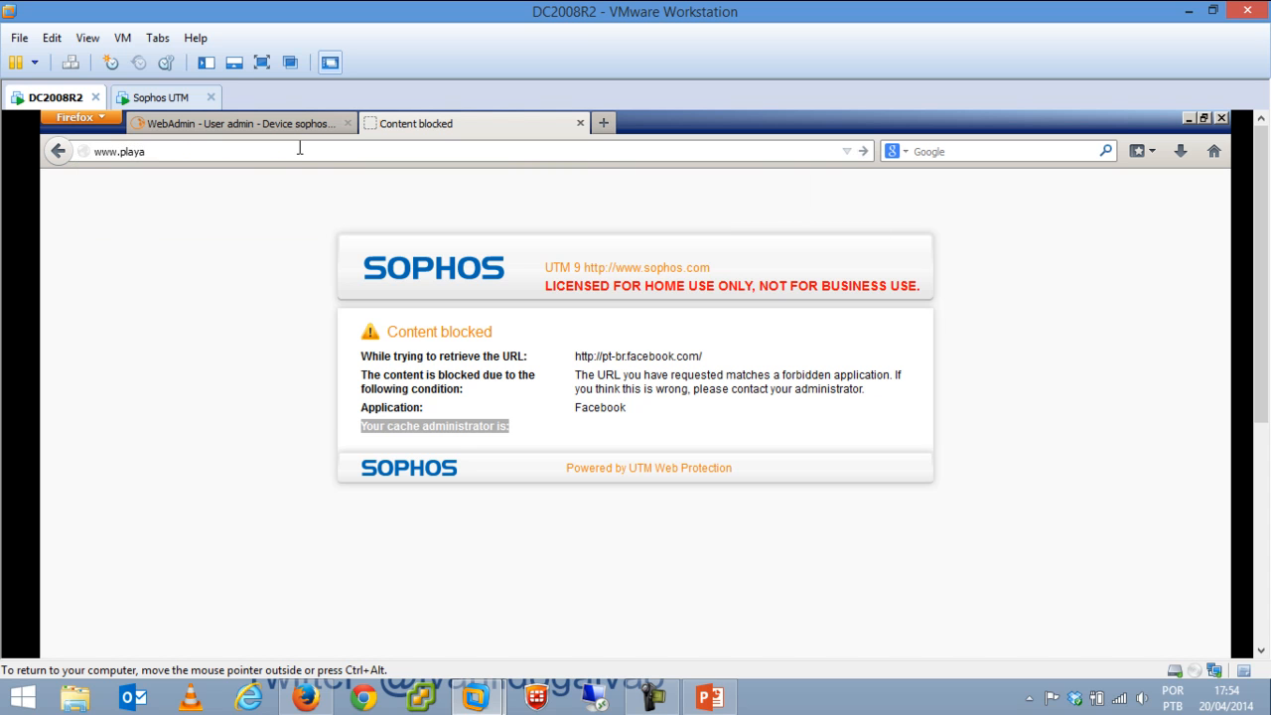
pyautogui.write('boy.com.br')
pyautogui.press('Return')
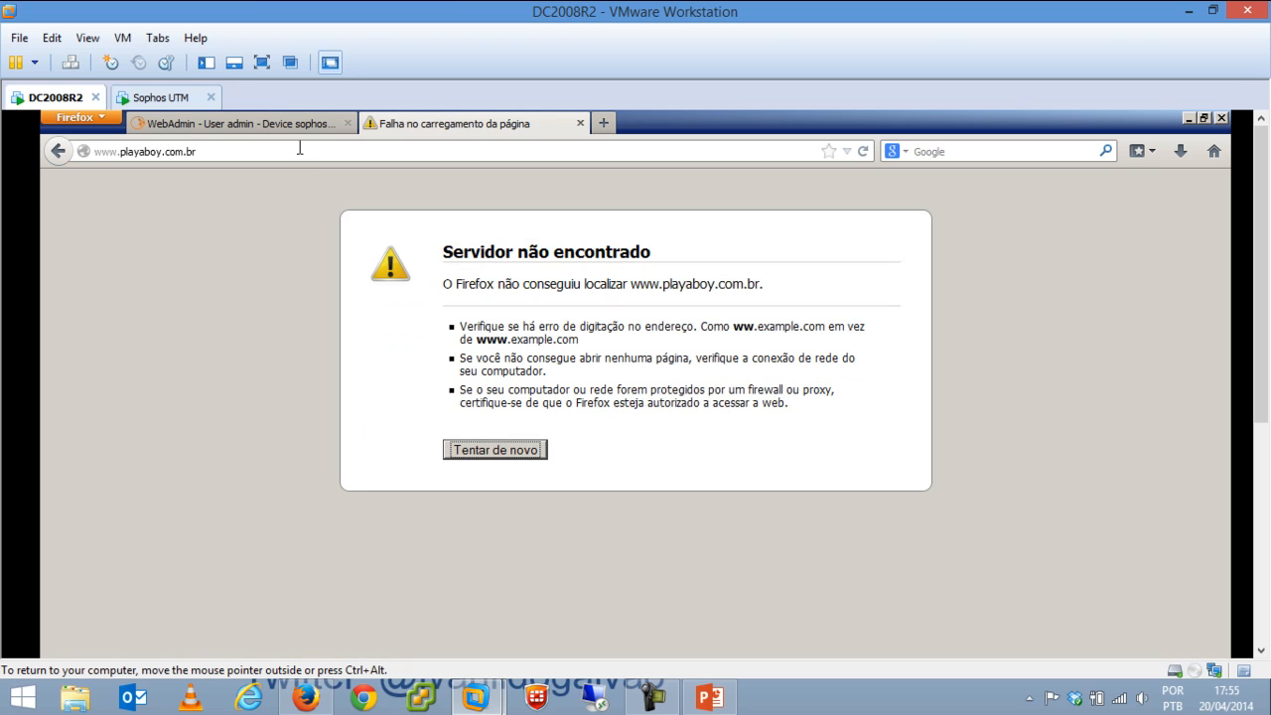
pyautogui.click(300, 151)
pyautogui.click(300, 151)
pyautogui.press('BackSpace')
pyautogui.press('BackSpace')
pyautogui.press('BackSpace')
pyautogui.press('BackSpace')
pyautogui.press('BackSpace')
pyautogui.press('BackSpace')
pyautogui.press('BackSpace')
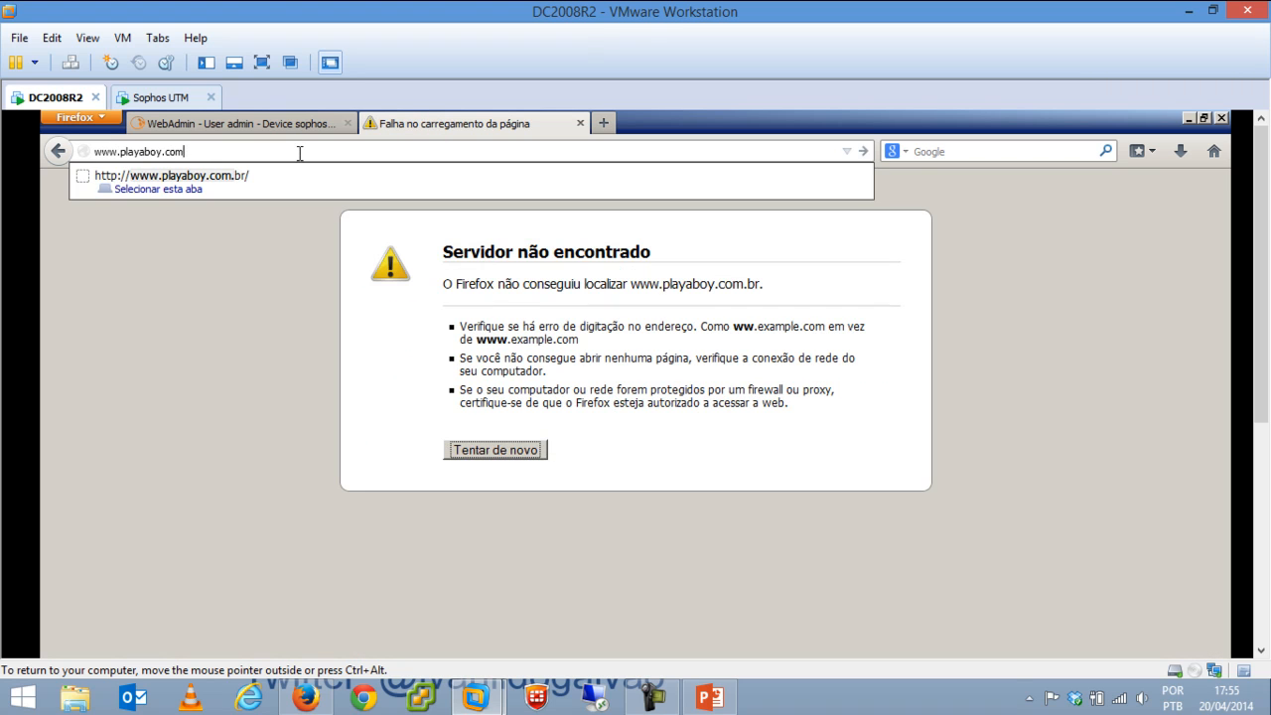
pyautogui.press('BackSpace')
pyautogui.press('BackSpace')
pyautogui.write('b')
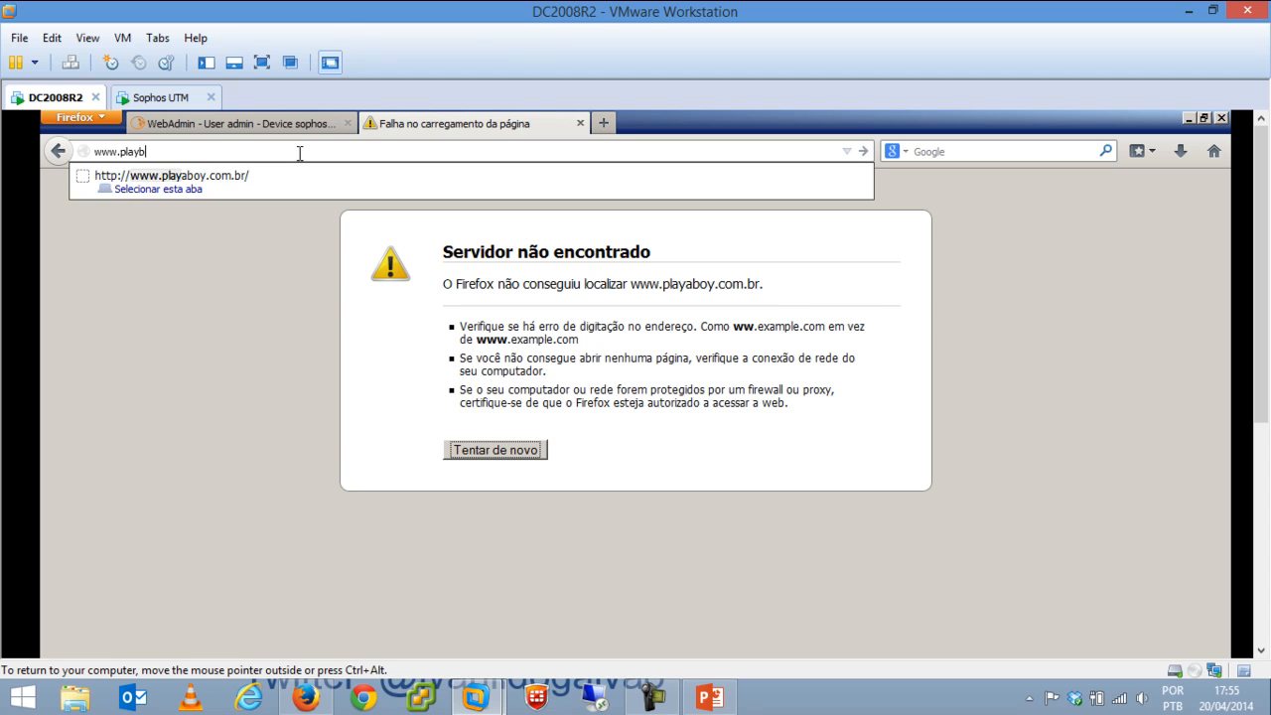
pyautogui.write('oy.com')
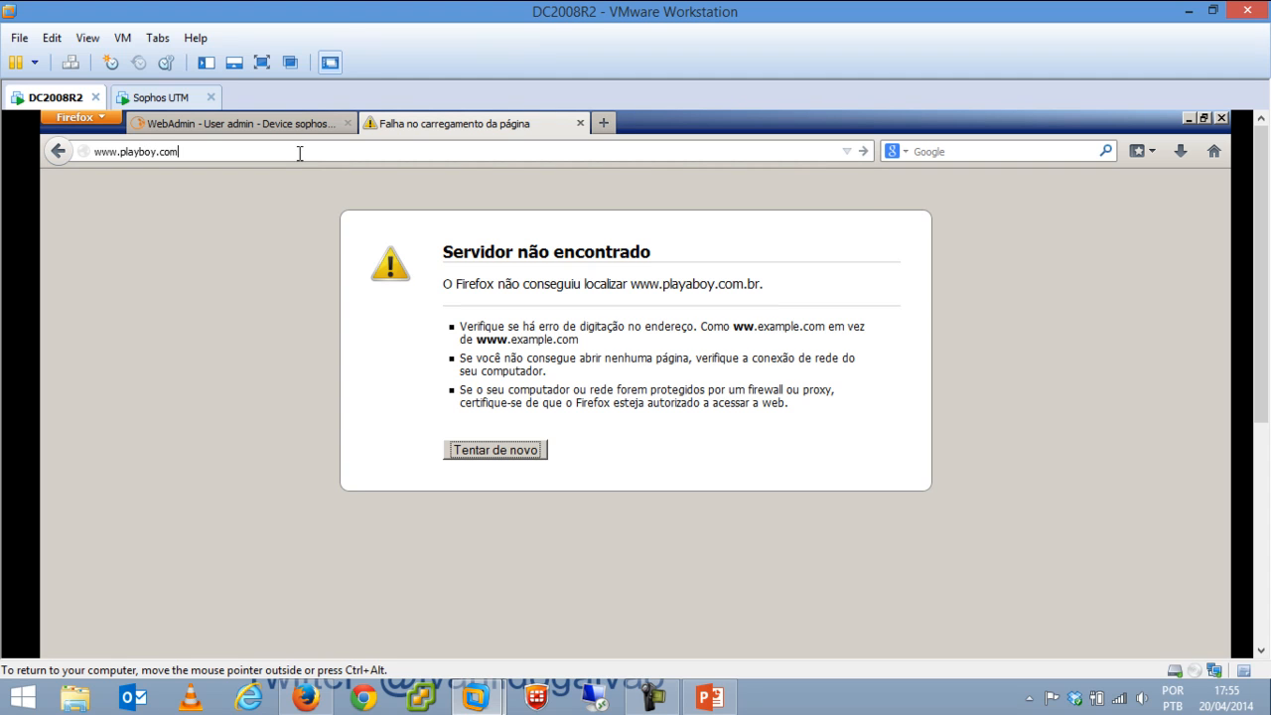
pyautogui.press('Return')
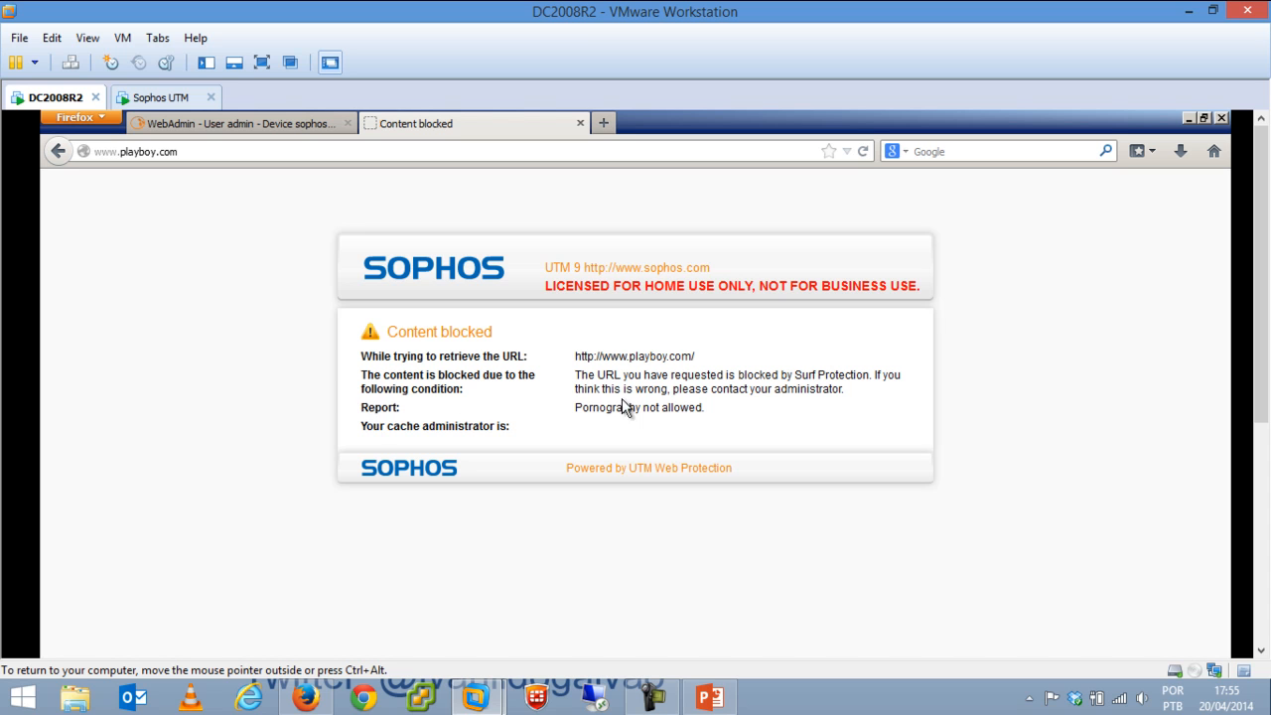
# Turn on the FTP proxy with Internal (Network) as allowed network and apply it.
pyautogui.click(580, 124)
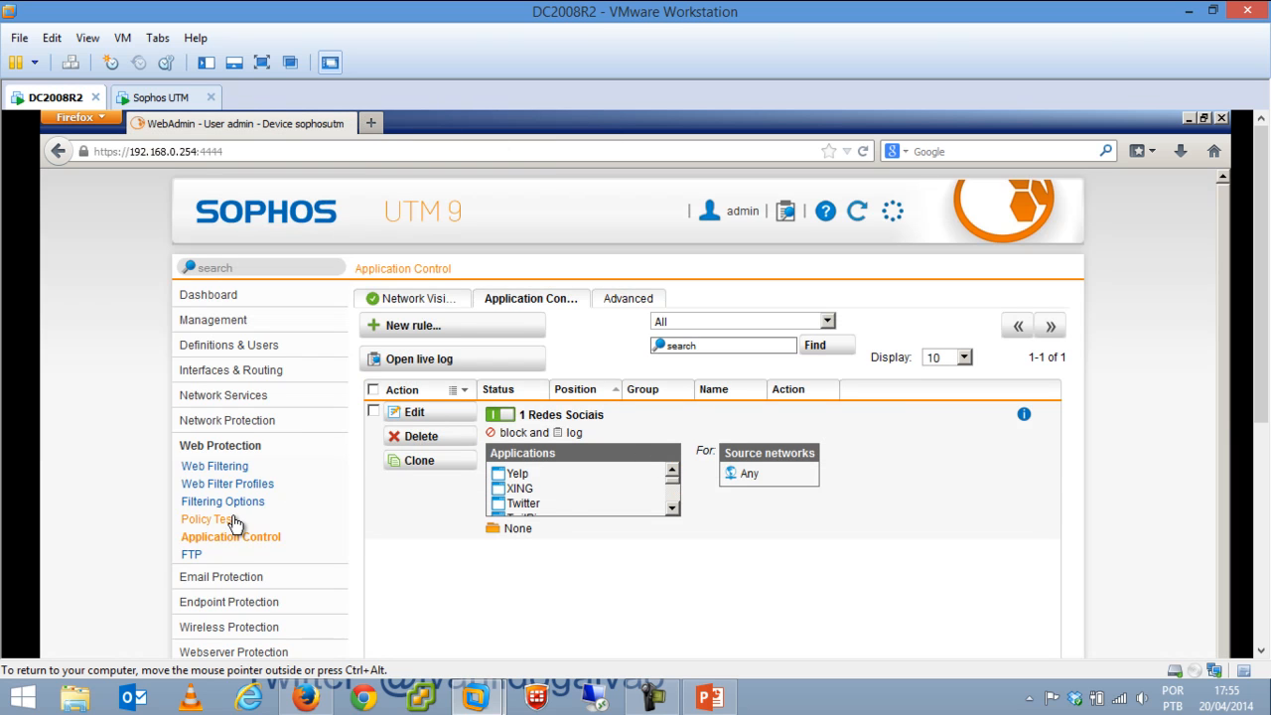
pyautogui.click(193, 553)
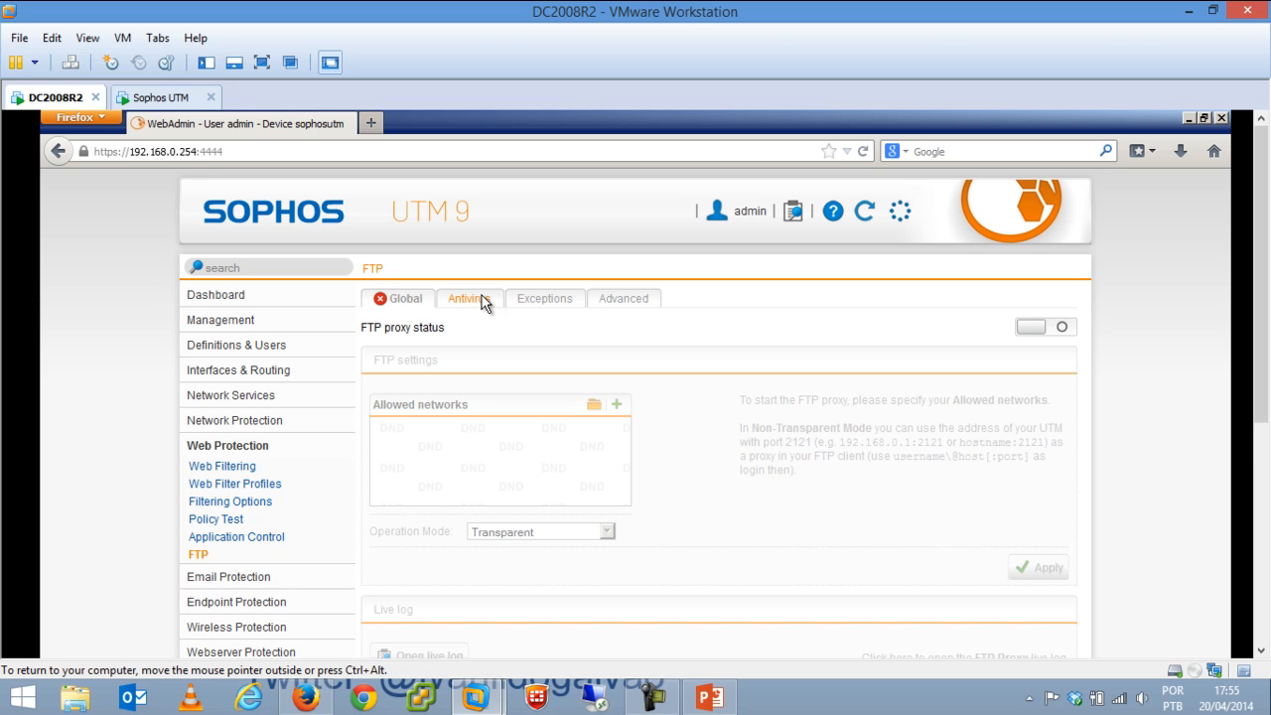
pyautogui.click(1056, 327)
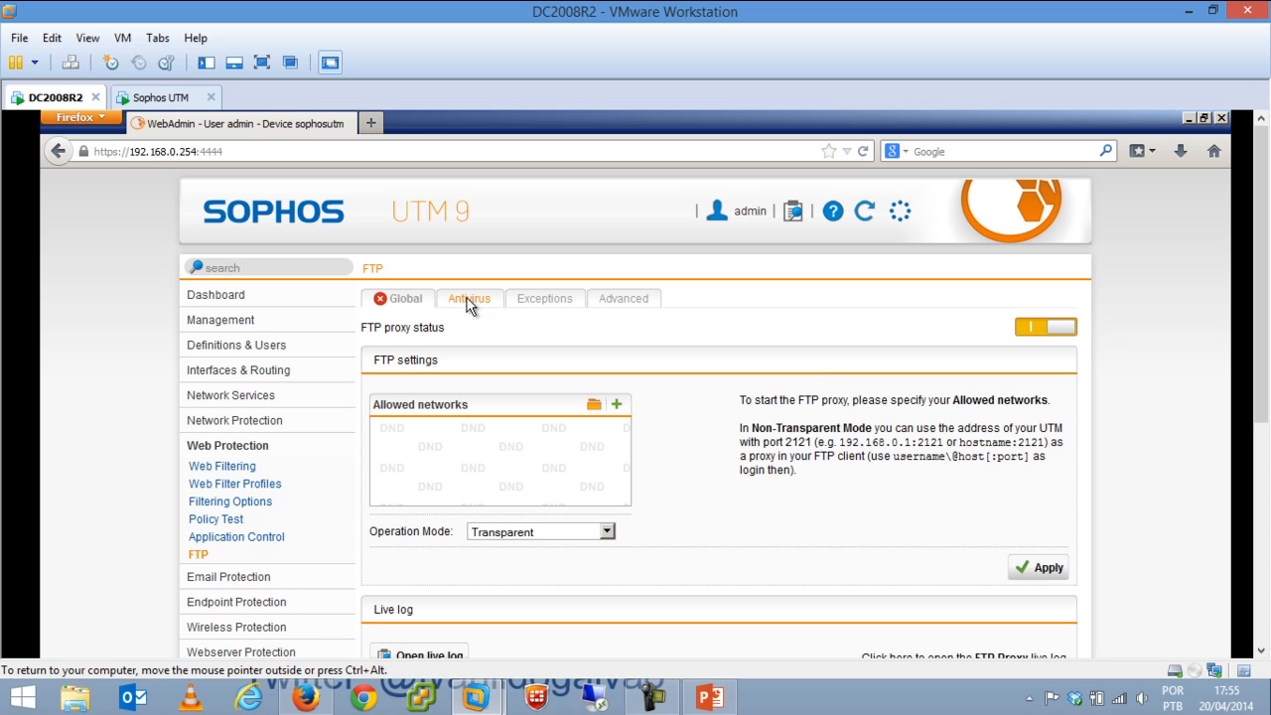
pyautogui.click(1035, 567)
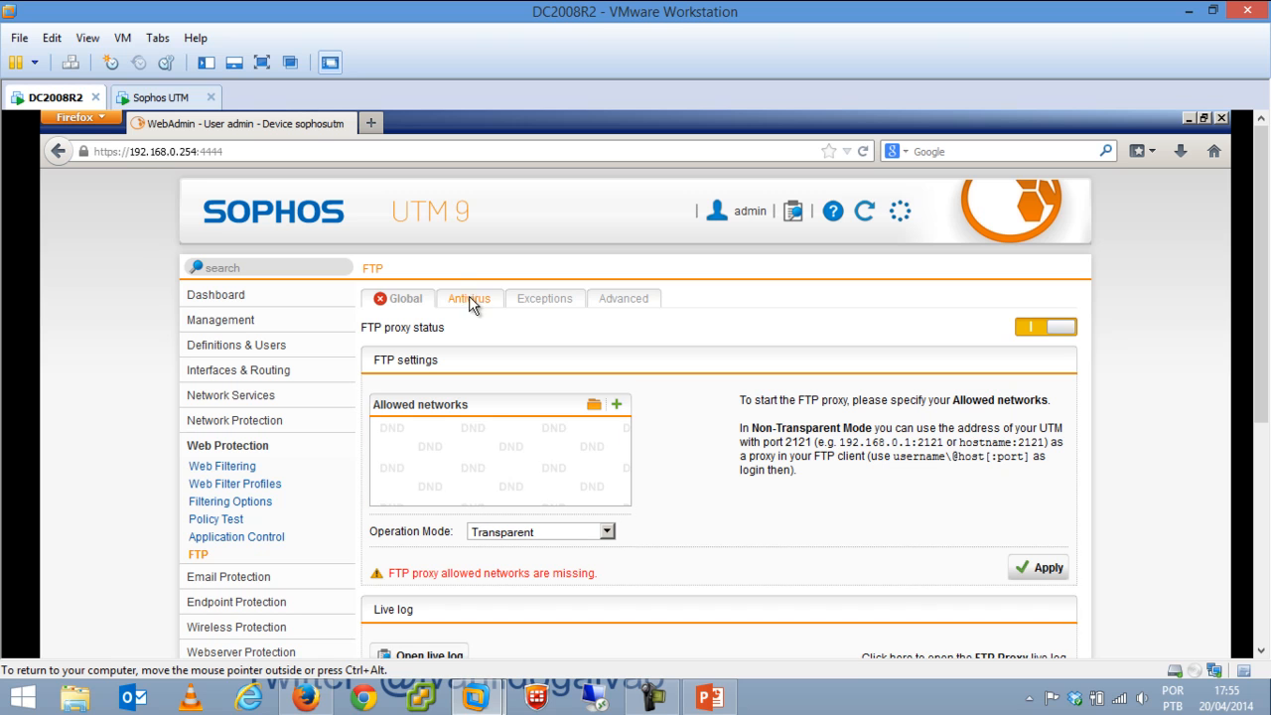
pyautogui.click(594, 405)
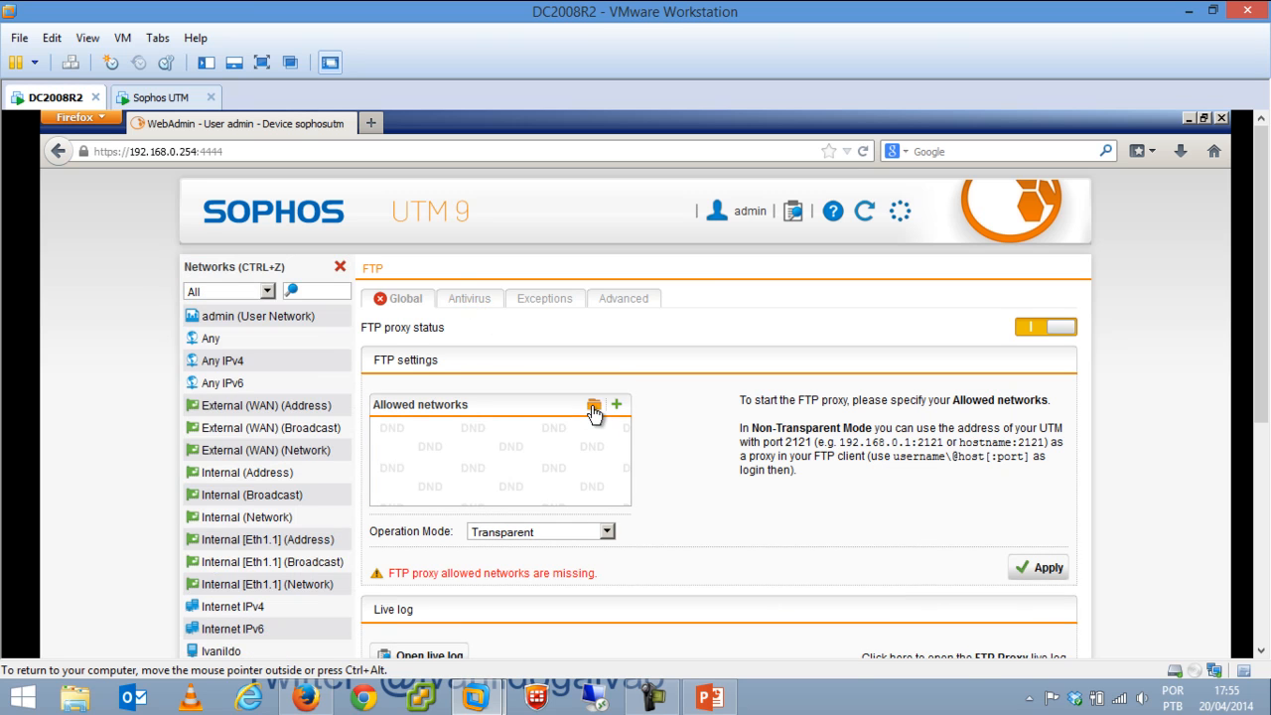
pyautogui.click(310, 293)
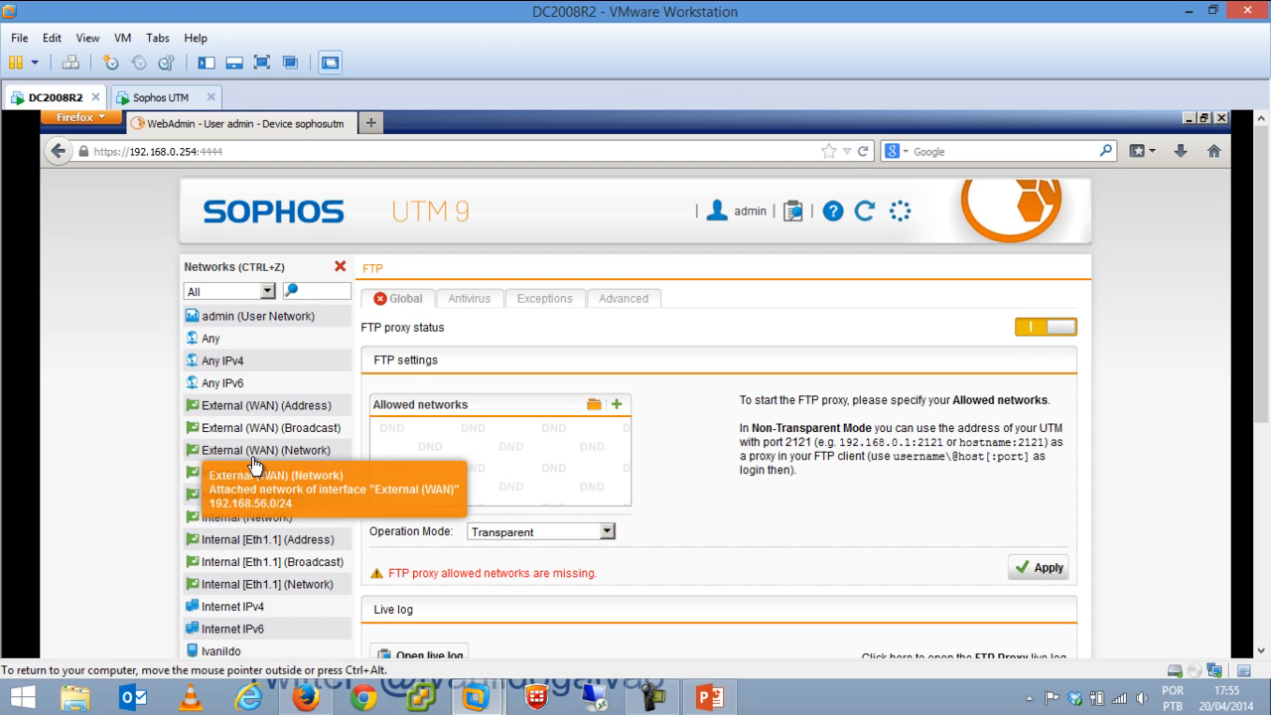
pyautogui.moveTo(288, 521); pyautogui.dragTo(459, 447)
pyautogui.click(1045, 568)
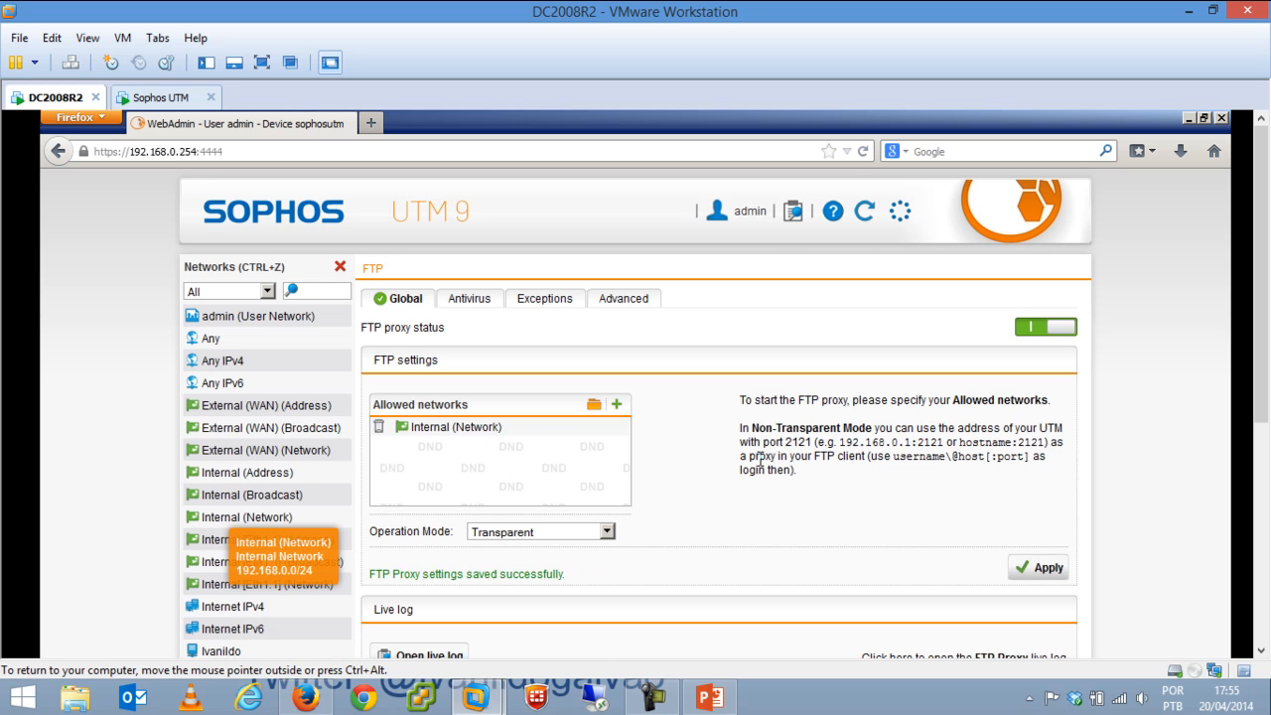
# Review the FTP proxy's Antivirus and Exceptions tabs.
pyautogui.click(481, 301)
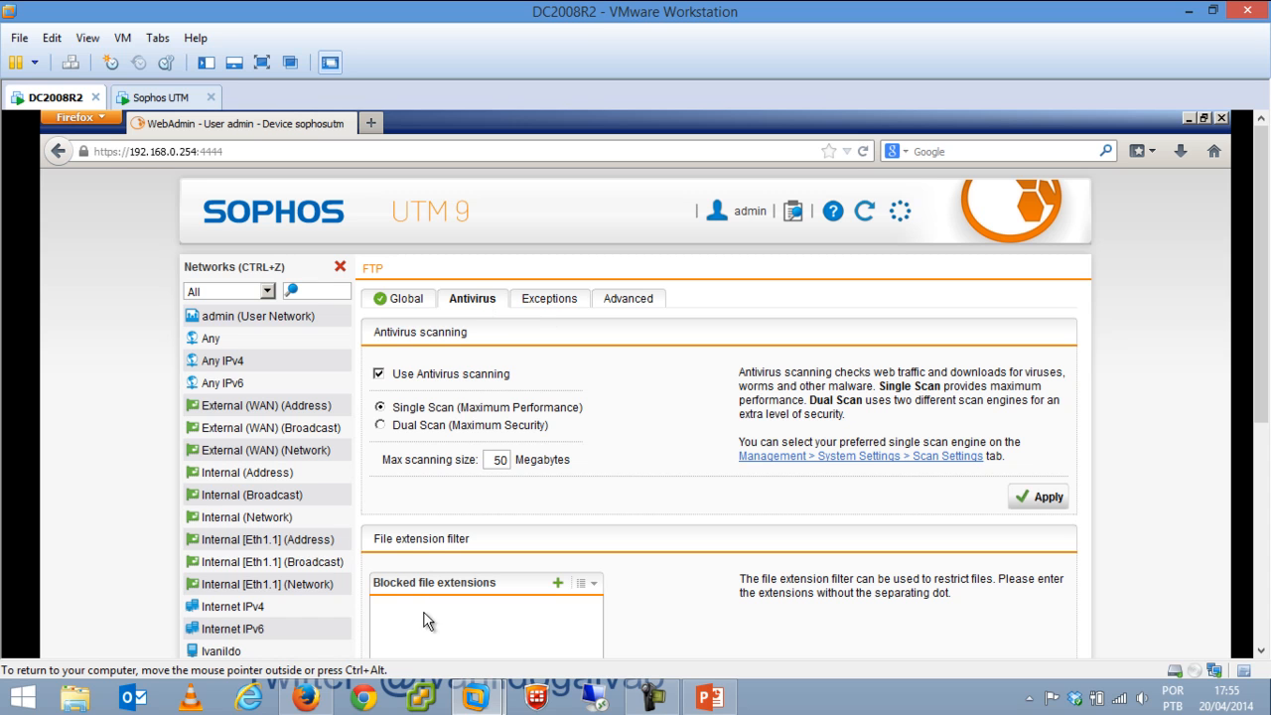
pyautogui.click(549, 301)
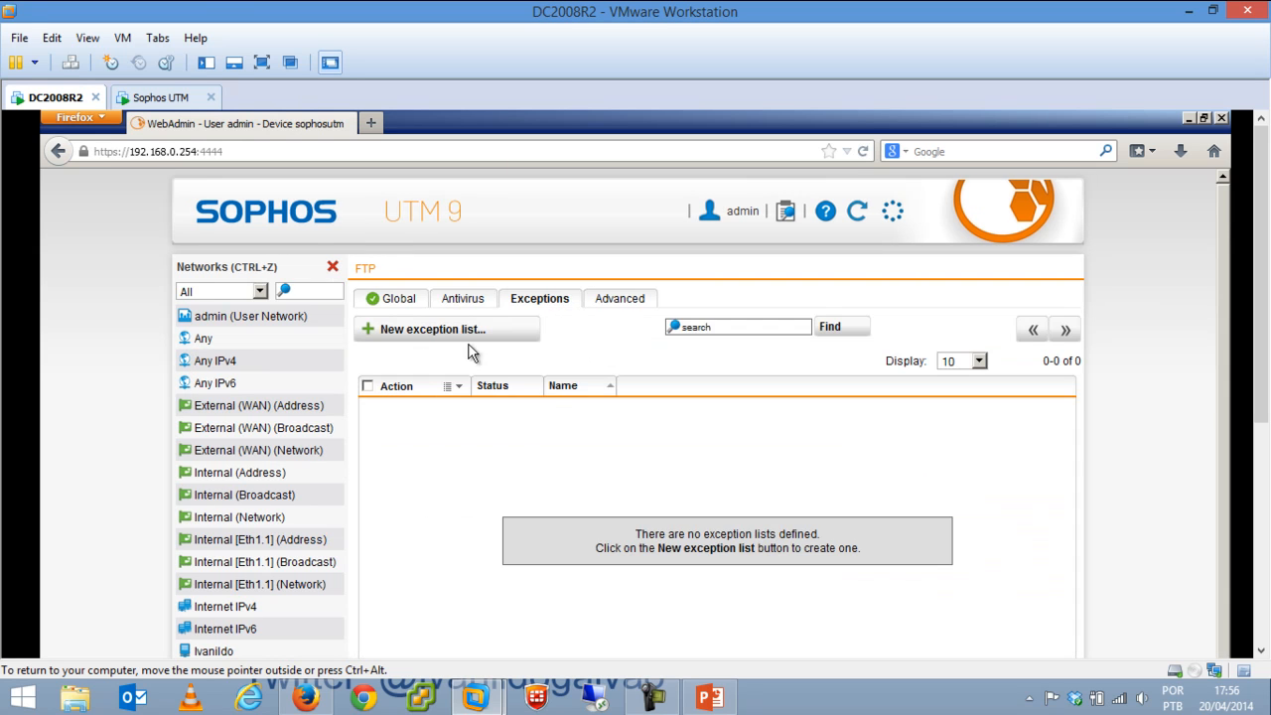
pyautogui.click(333, 266)
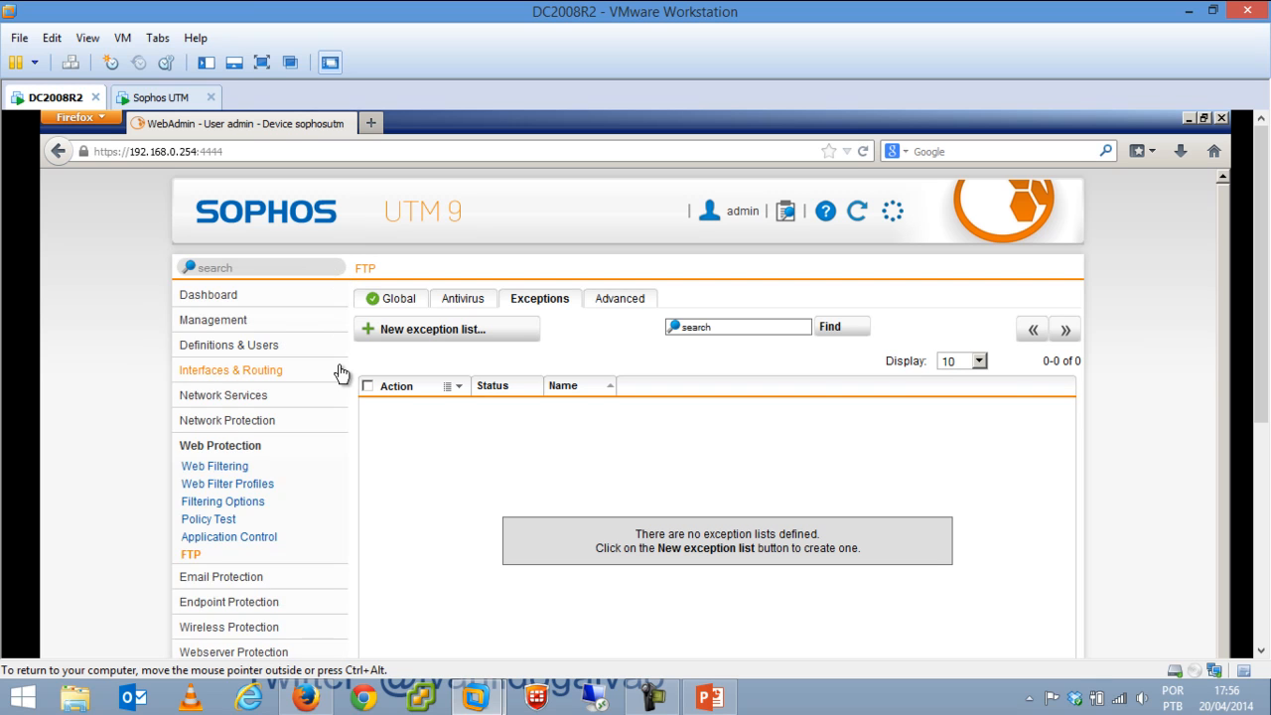
pyautogui.moveTo(1263, 363); pyautogui.dragTo(1265, 451)
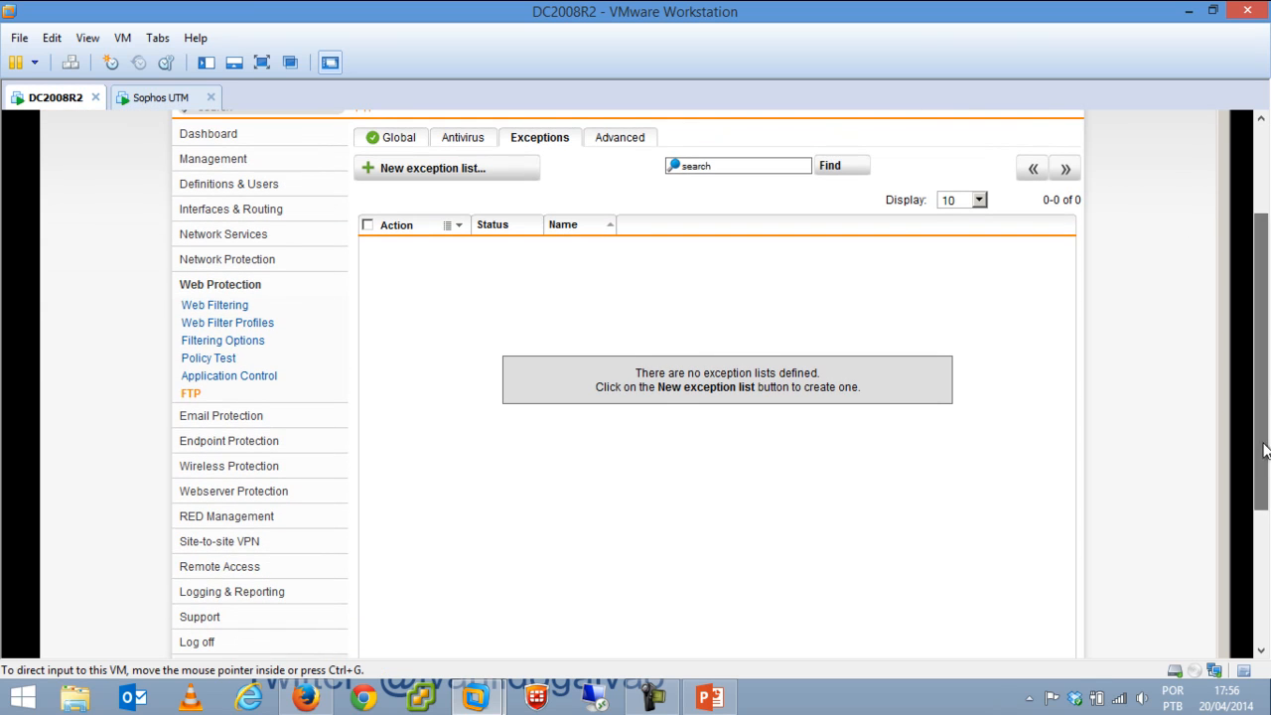
# Turn on the POP3 proxy with Internal (Network) as allowed network and apply it.
pyautogui.click(227, 415)
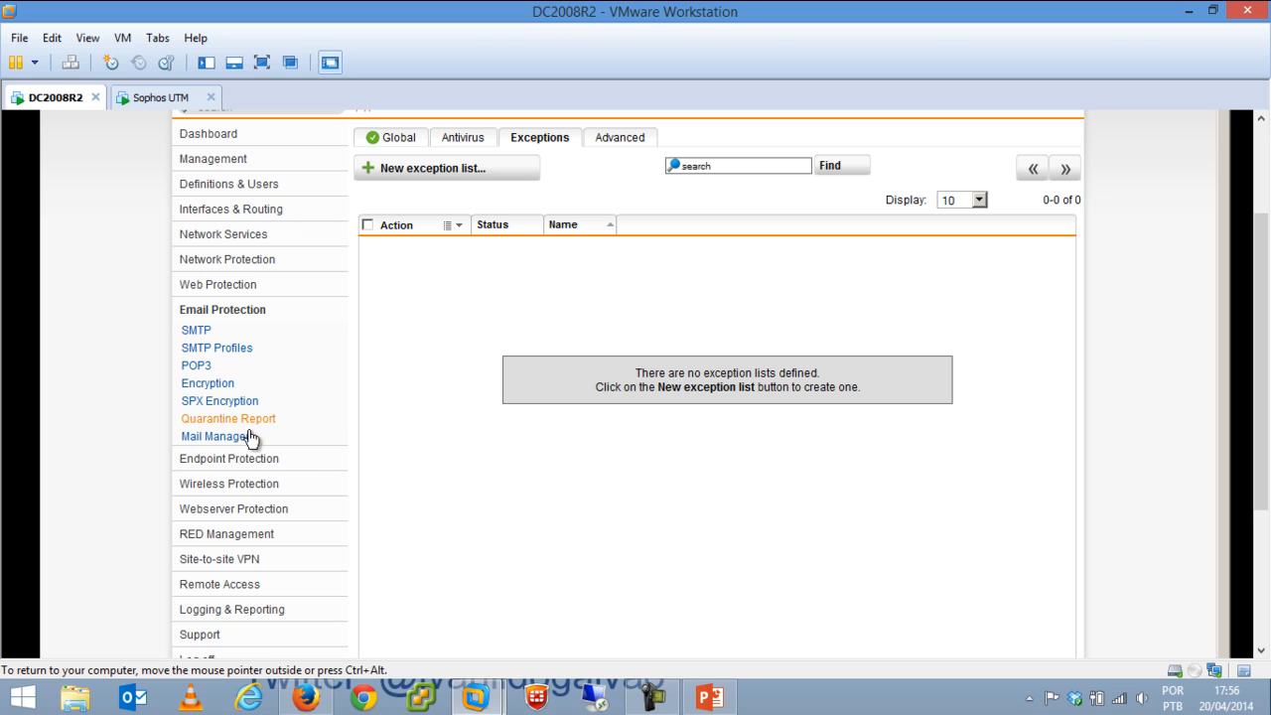
pyautogui.click(204, 369)
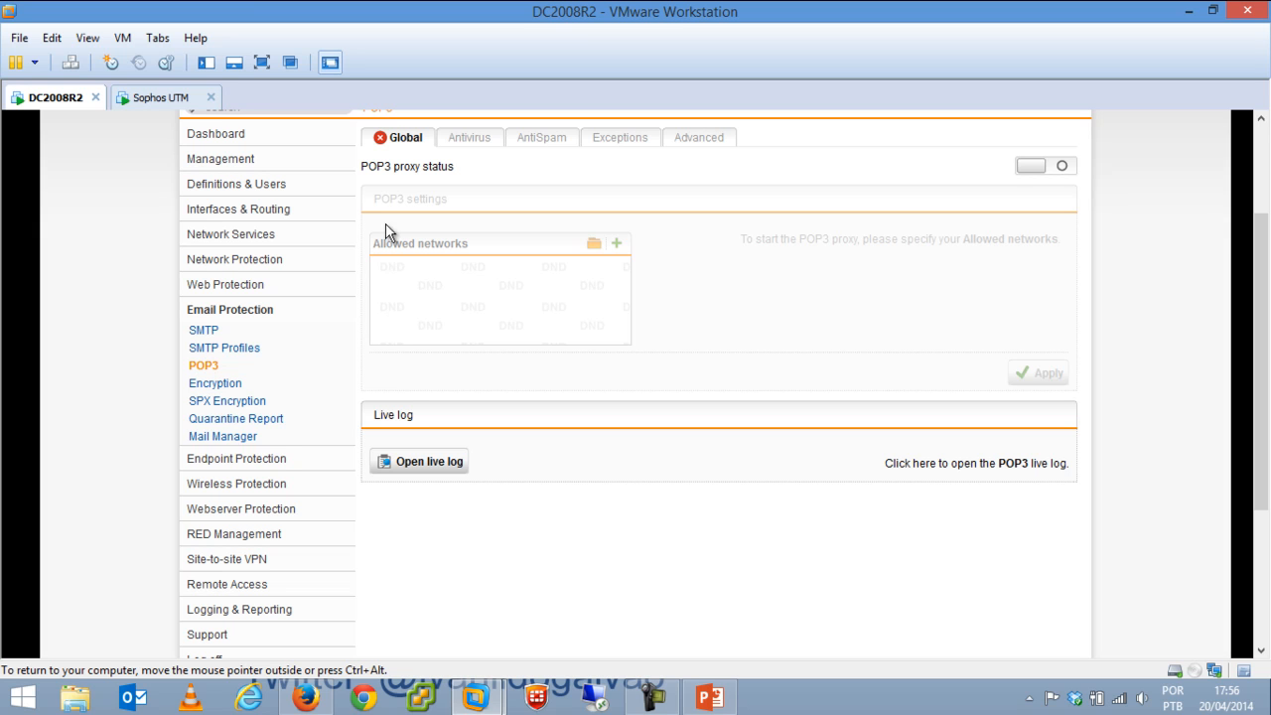
pyautogui.click(1050, 166)
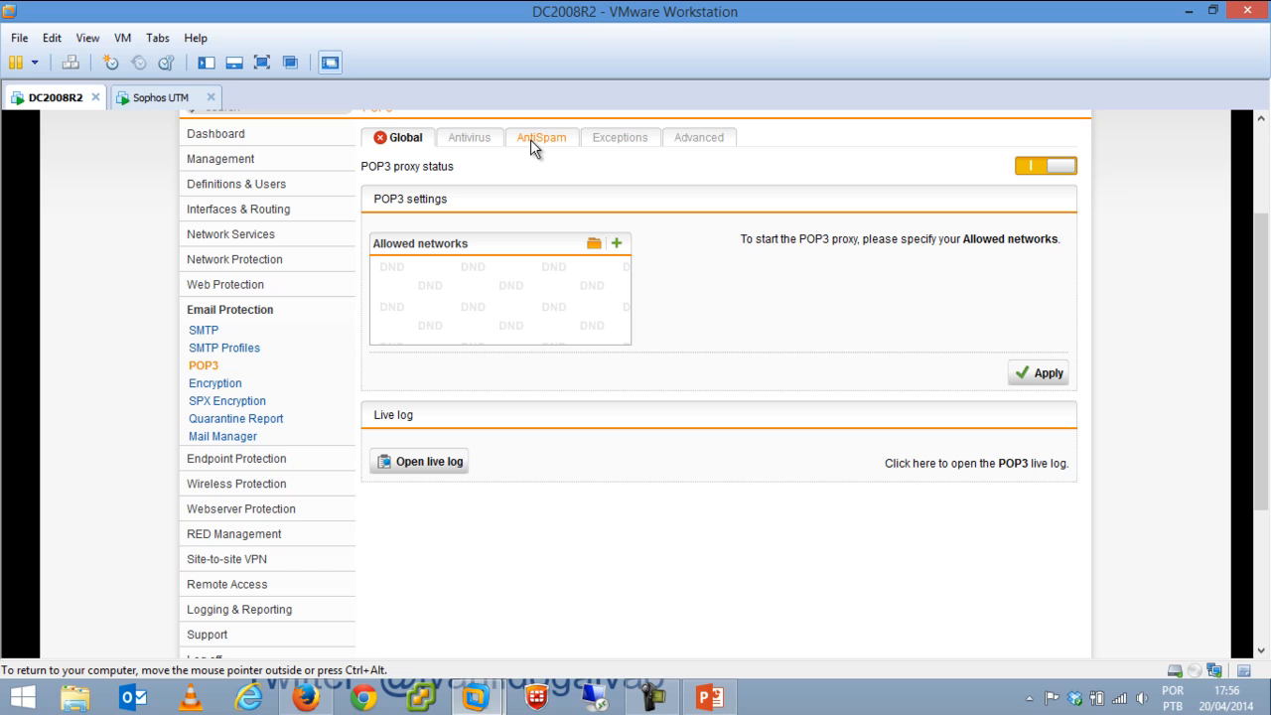
pyautogui.click(594, 244)
pyautogui.click(318, 123)
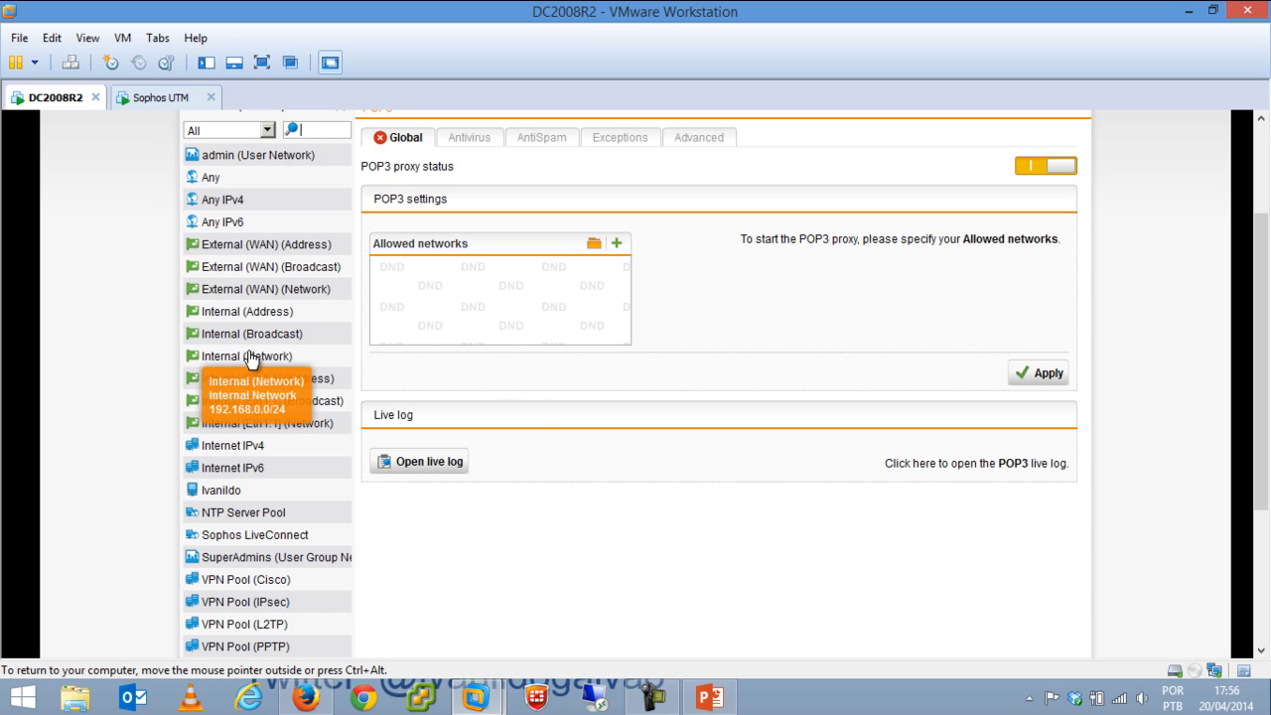
pyautogui.moveTo(252, 355); pyautogui.dragTo(433, 288)
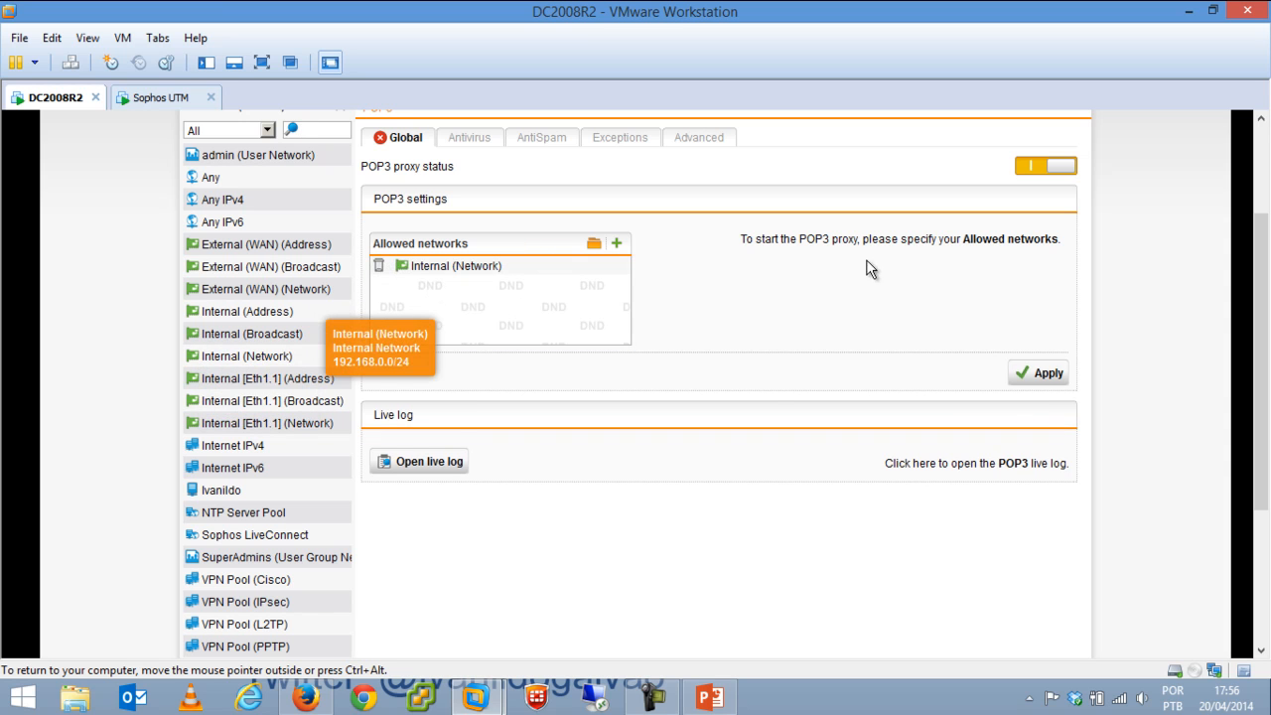
pyautogui.click(1032, 376)
# Review the POP3 Antivirus, AntiSpam and Exceptions tabs, ending on AntiSpam.
pyautogui.click(477, 142)
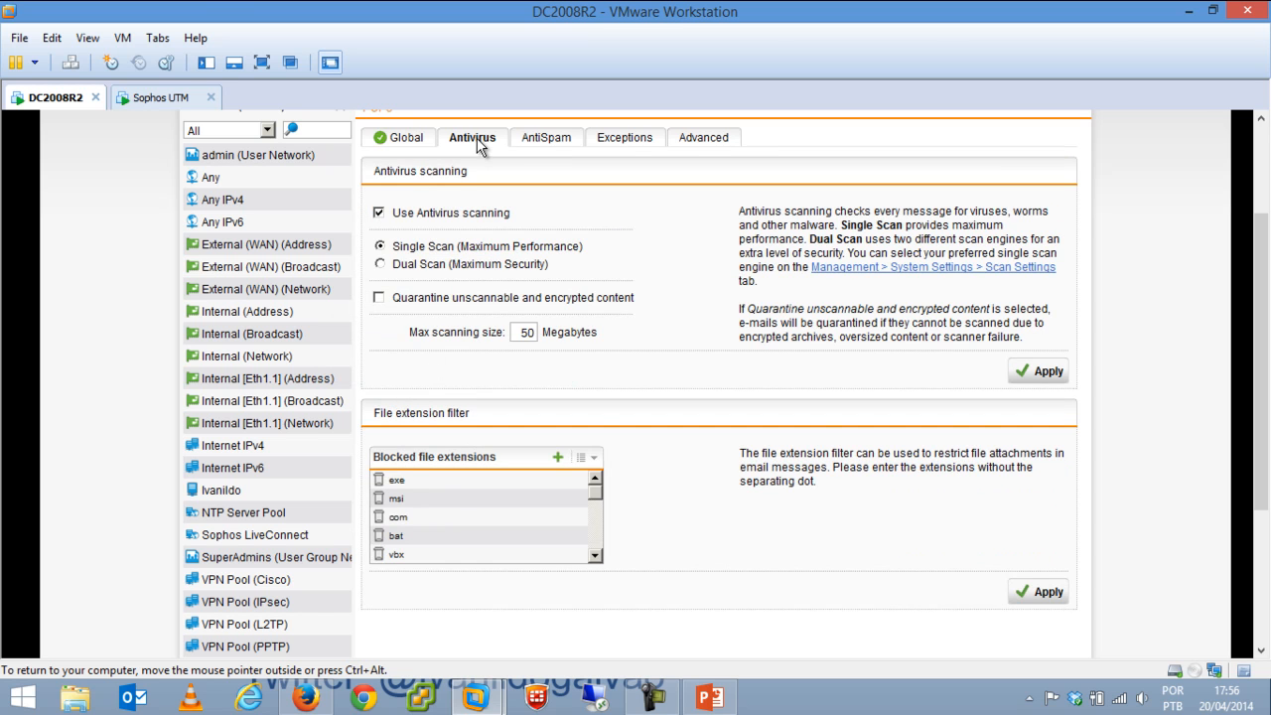
pyautogui.click(541, 144)
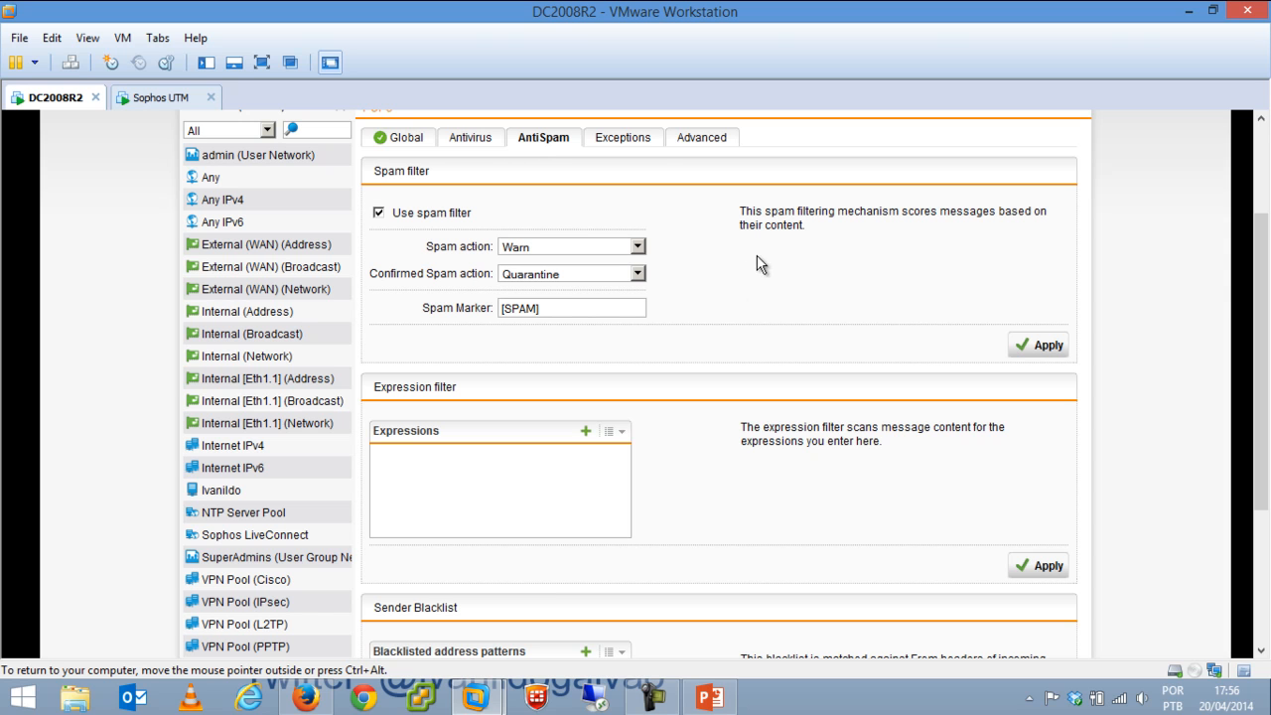
pyautogui.click(628, 141)
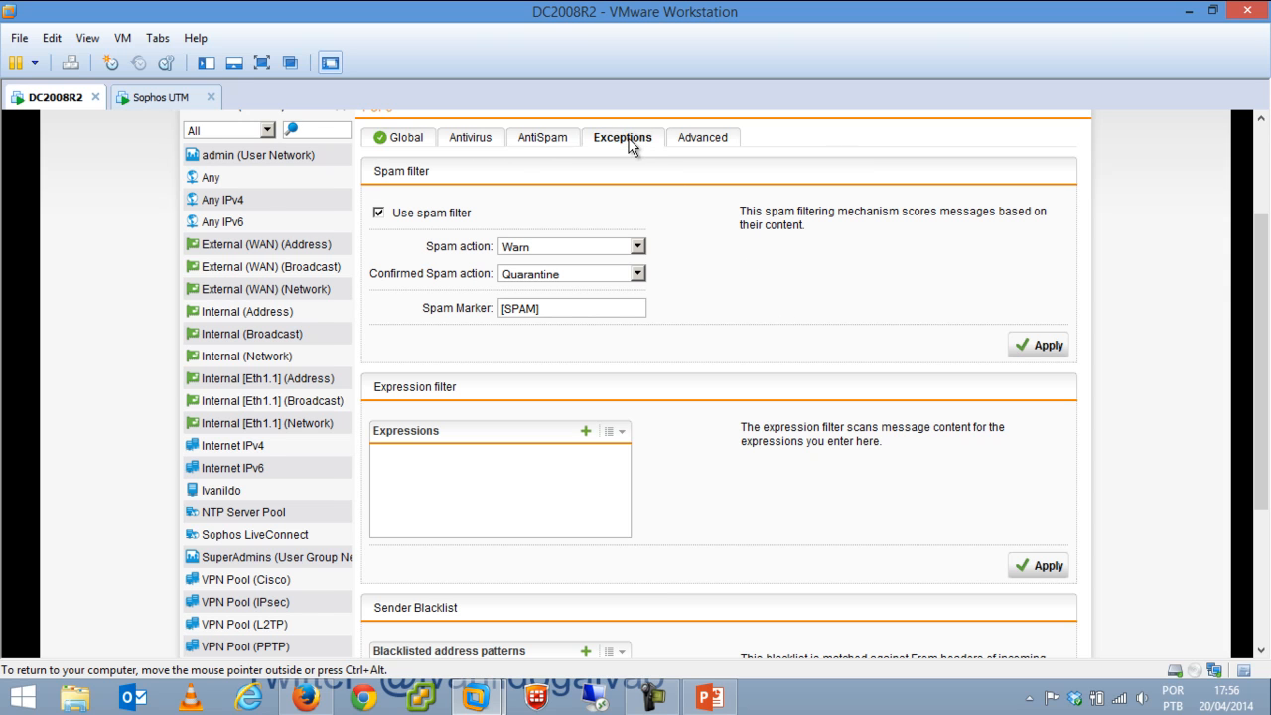
pyautogui.click(551, 141)
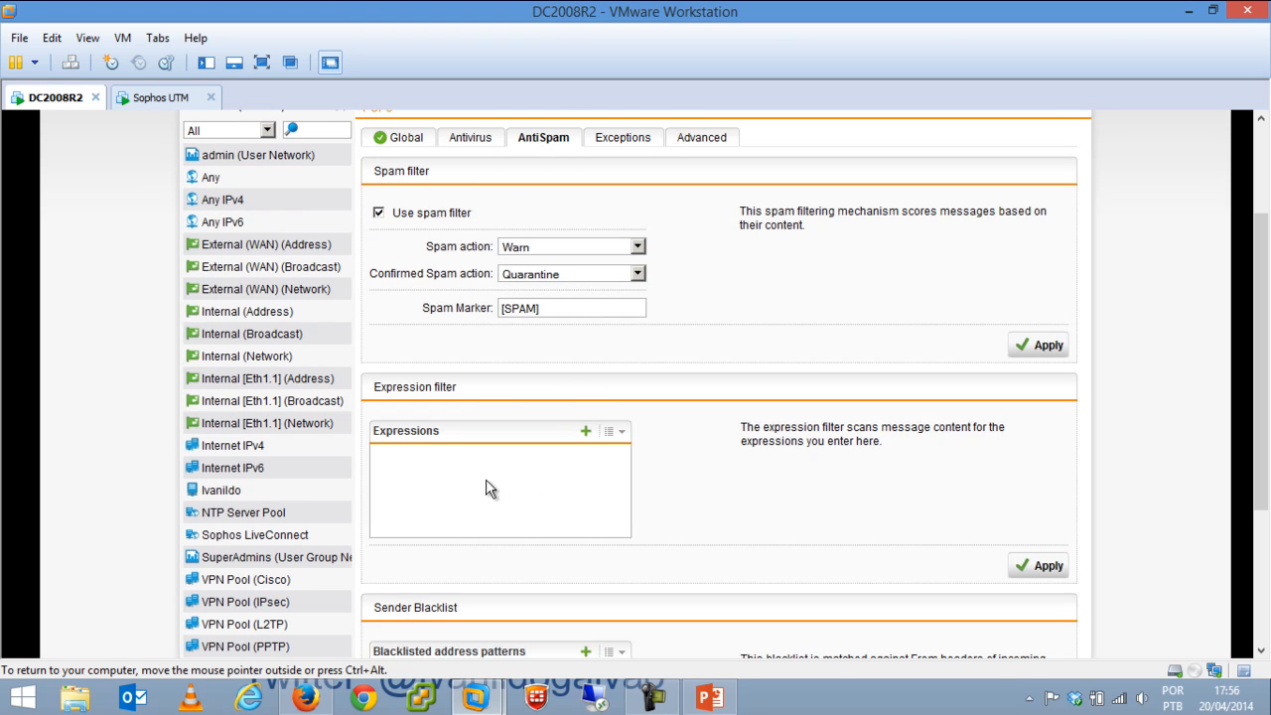
pyautogui.moveTo(1256, 300); pyautogui.dragTo(1259, 230)
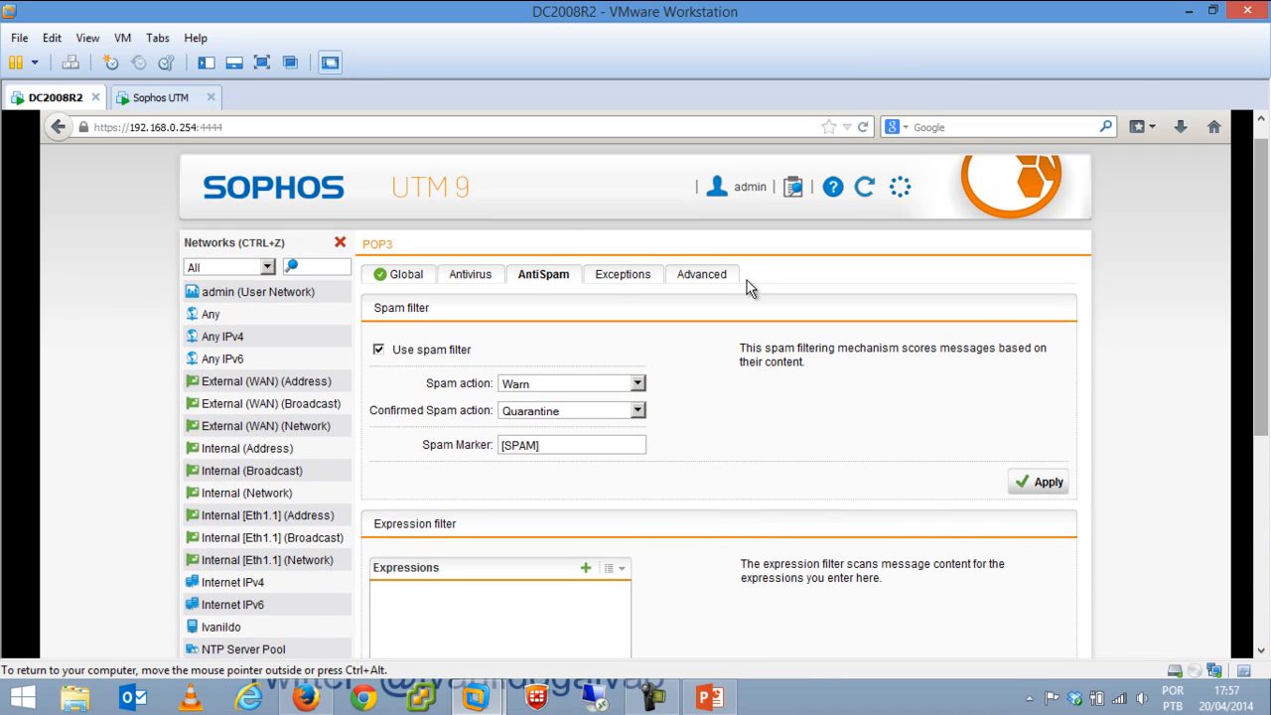
# Browse the Email Encryption, SPX and Quarantine Report pages.
pyautogui.click(339, 244)
pyautogui.click(224, 523)
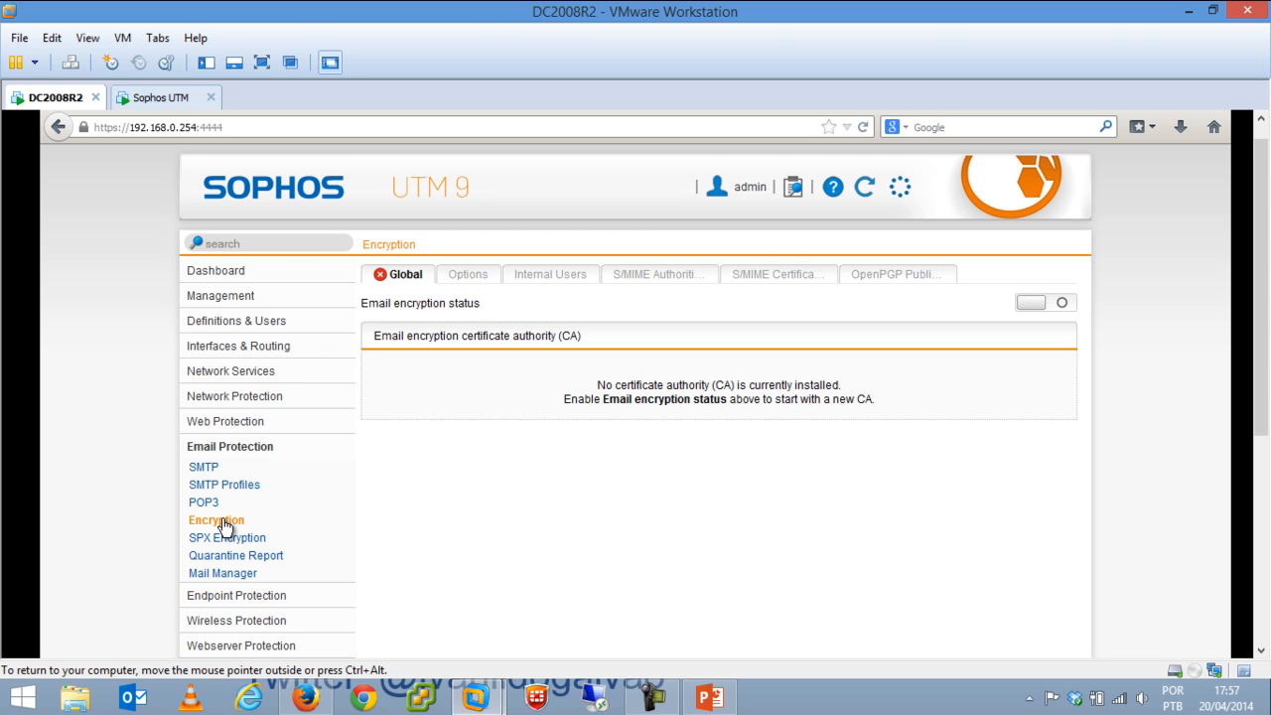
pyautogui.click(231, 539)
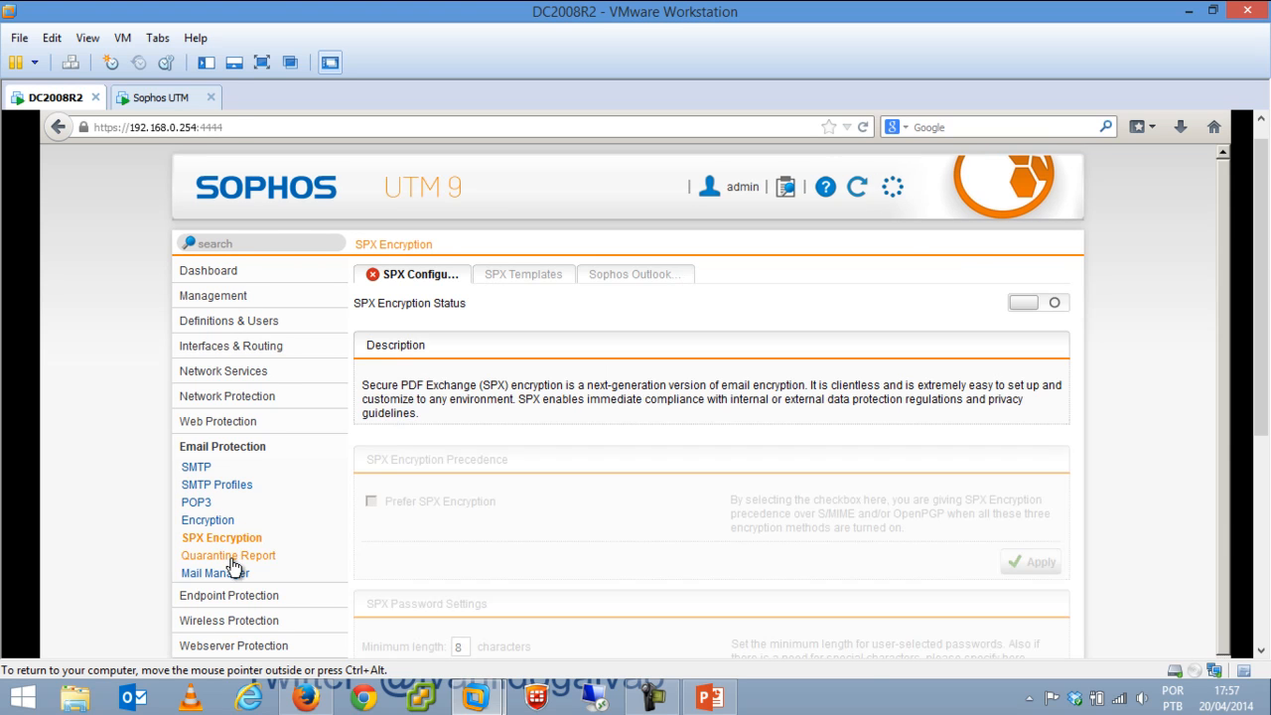
pyautogui.click(231, 559)
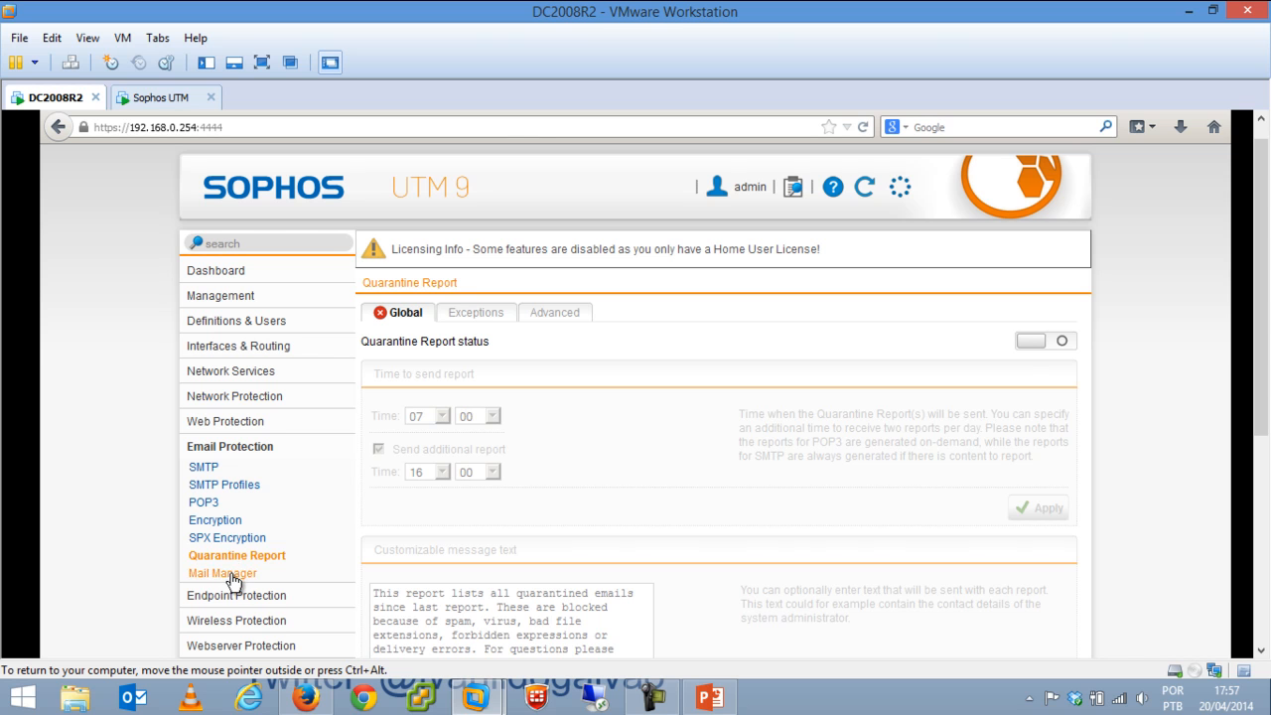
# Open Mail Manager and launch it in a new window to see quarantine statistics.
pyautogui.click(224, 574)
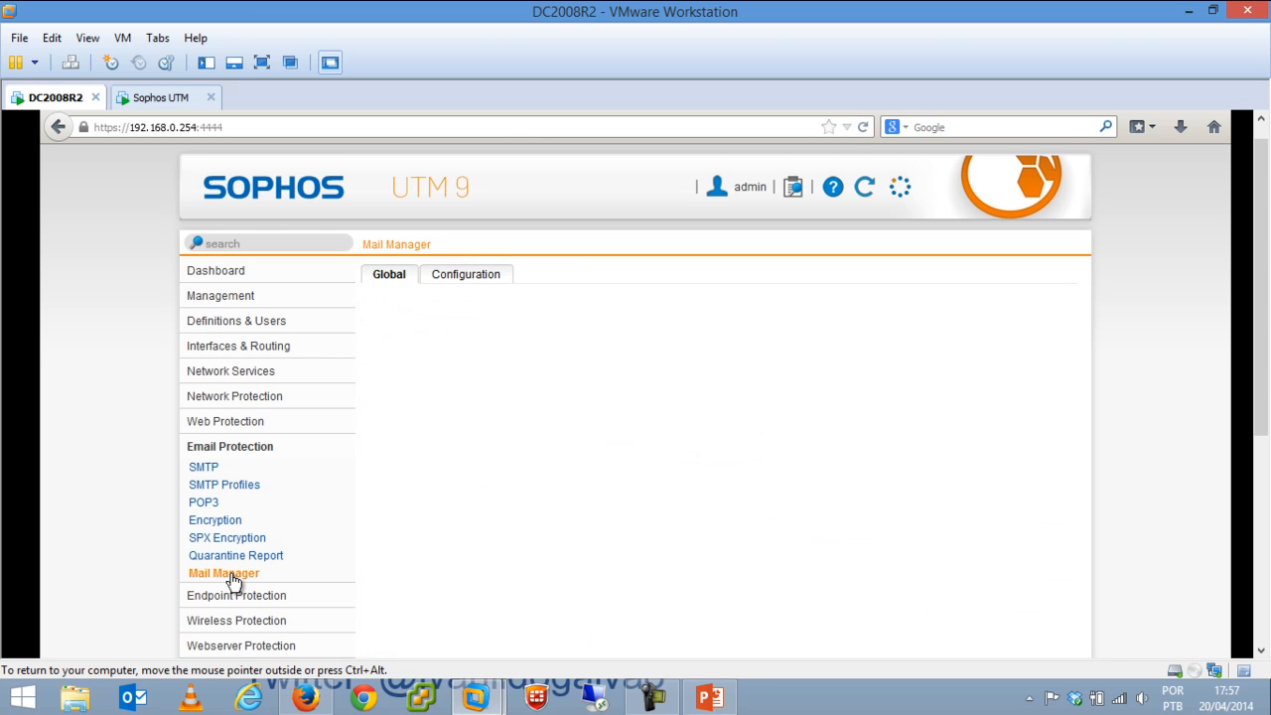
pyautogui.moveTo(1256, 281); pyautogui.dragTo(1241, 355)
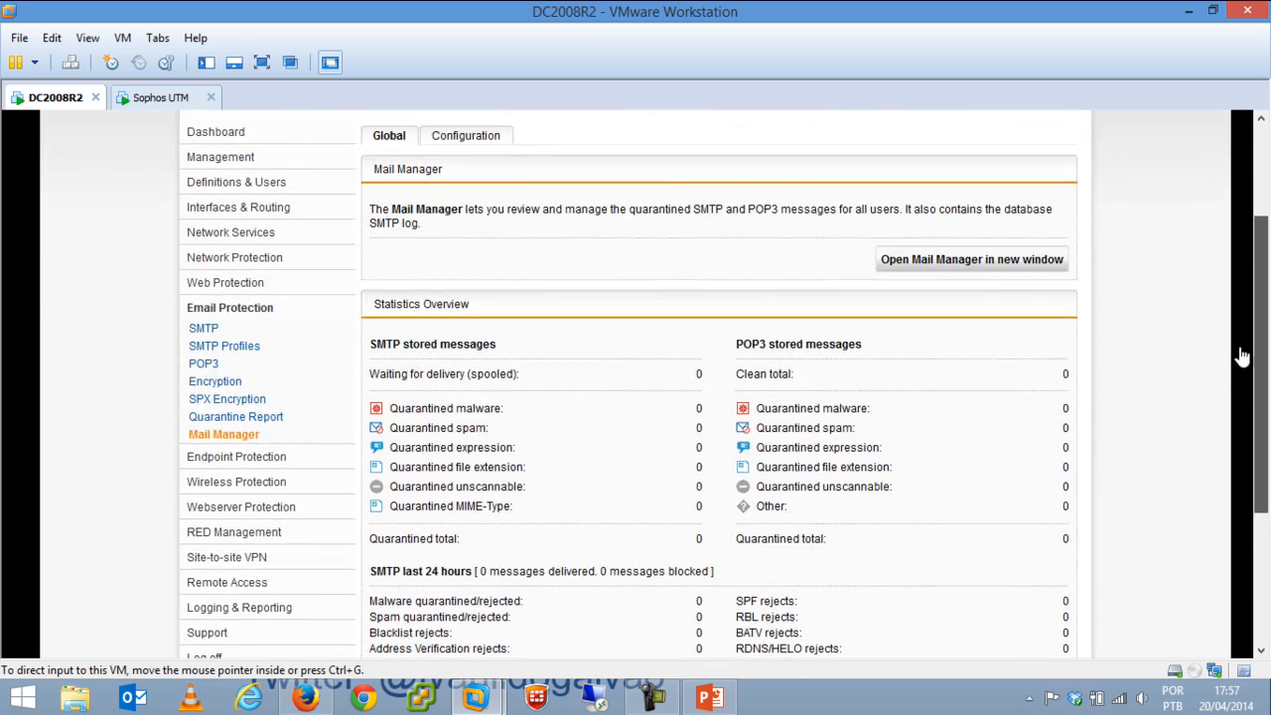
pyautogui.click(964, 353)
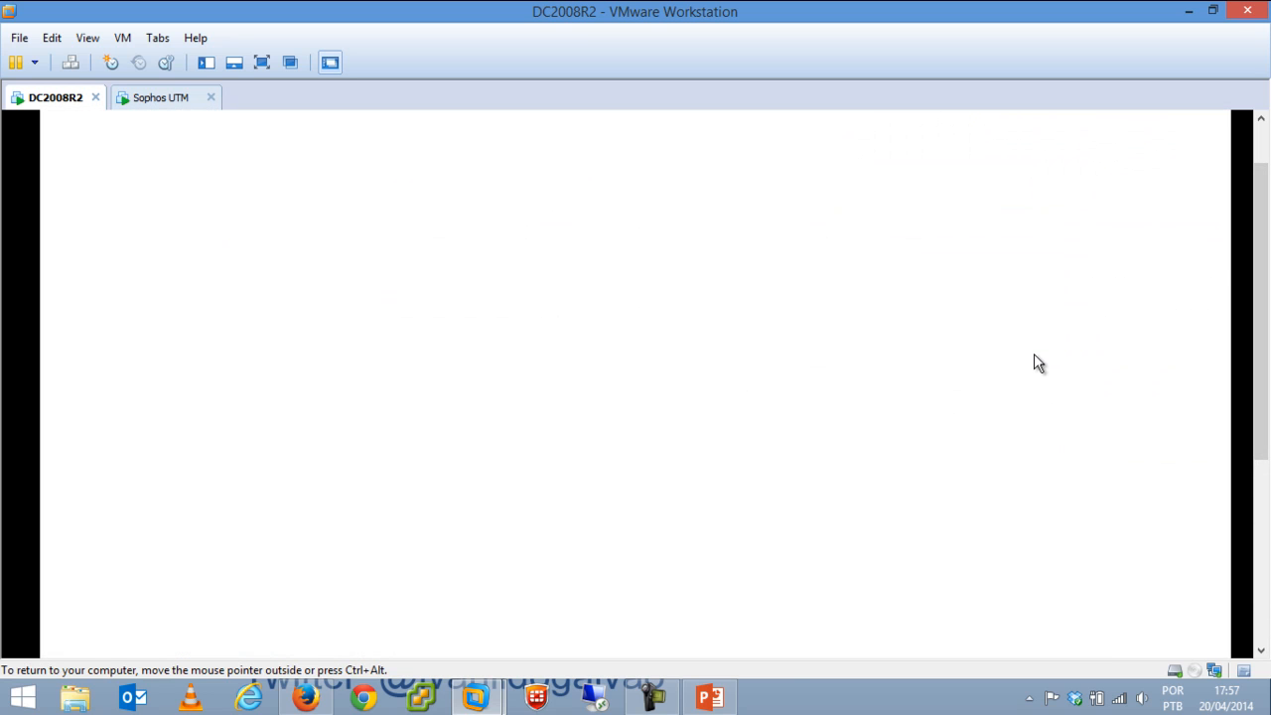
pyautogui.moveTo(1265, 282); pyautogui.dragTo(1259, 171)
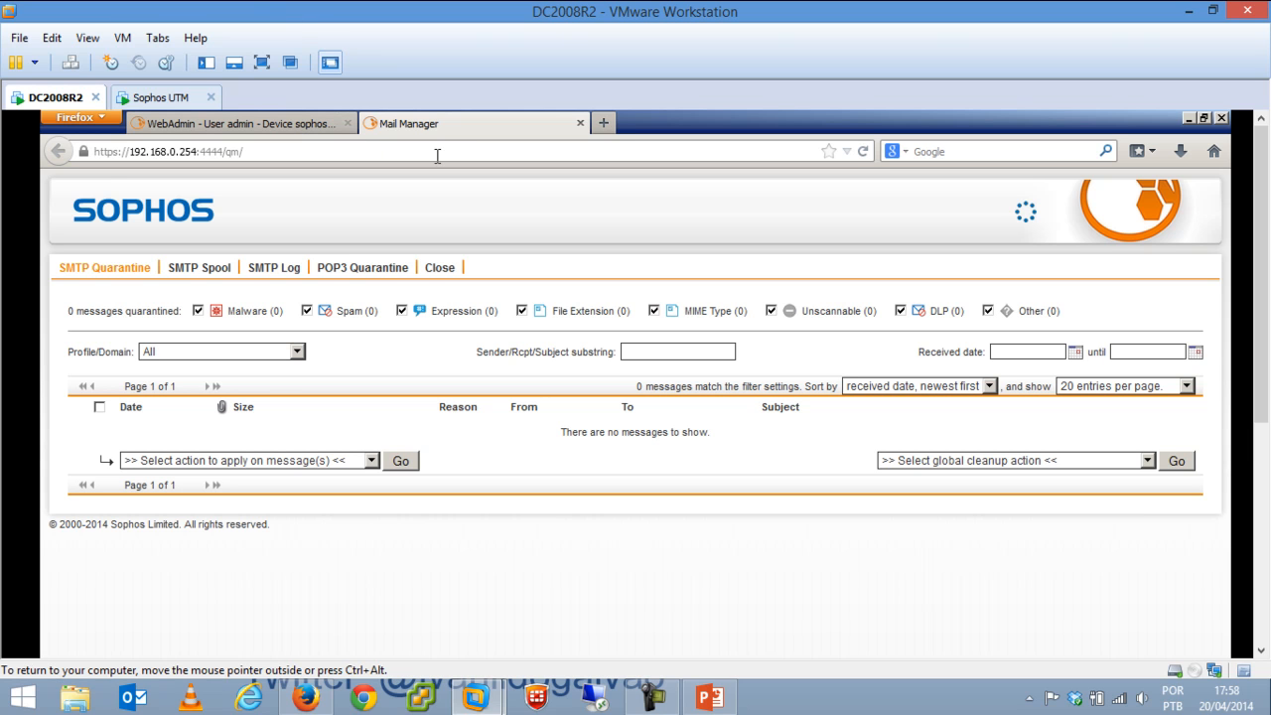
# Close the Mail Manager tab and visit Endpoint Computer Management, Antivirus, Device Control and Web Control pages.
pyautogui.click(581, 123)
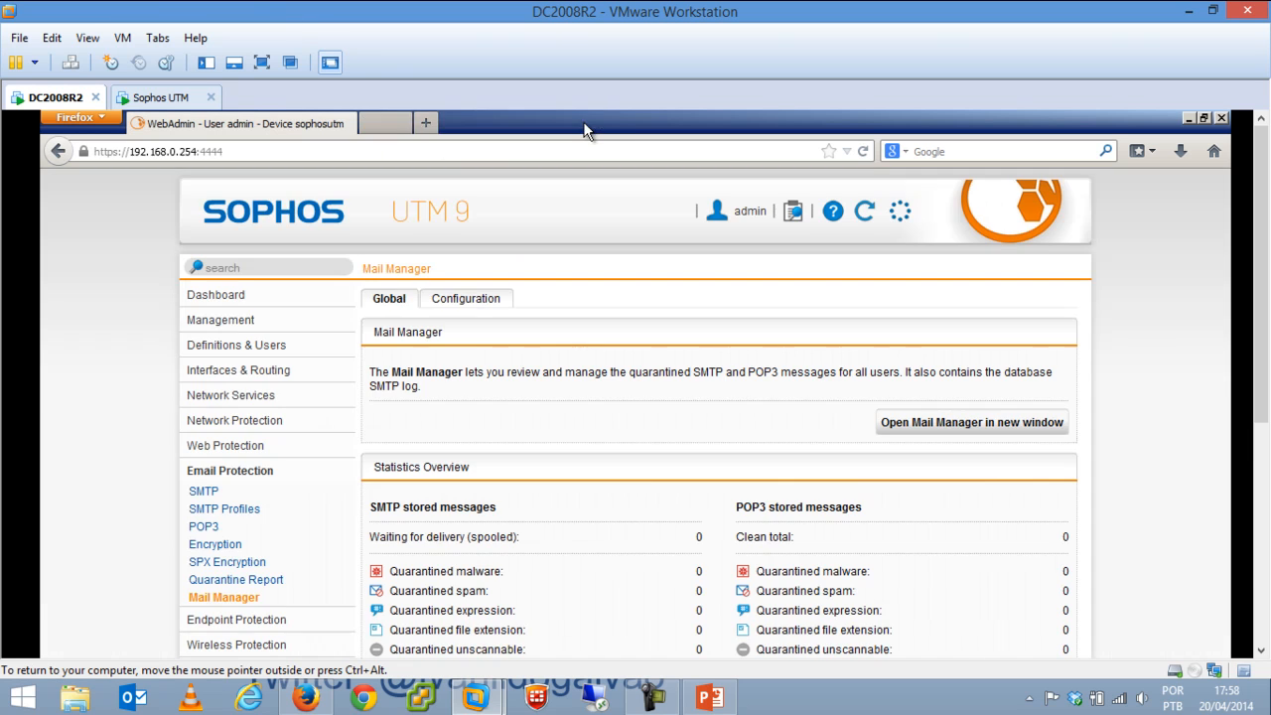
pyautogui.click(273, 621)
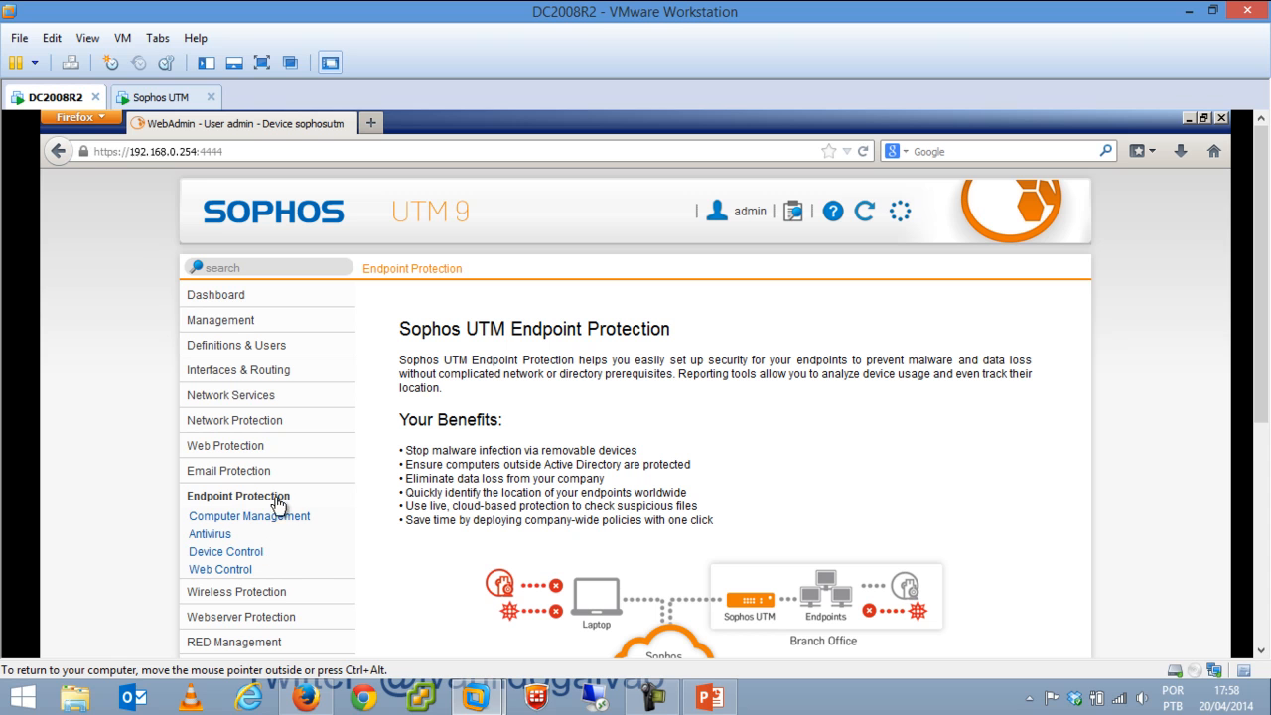
pyautogui.moveTo(1263, 255); pyautogui.dragTo(1258, 185)
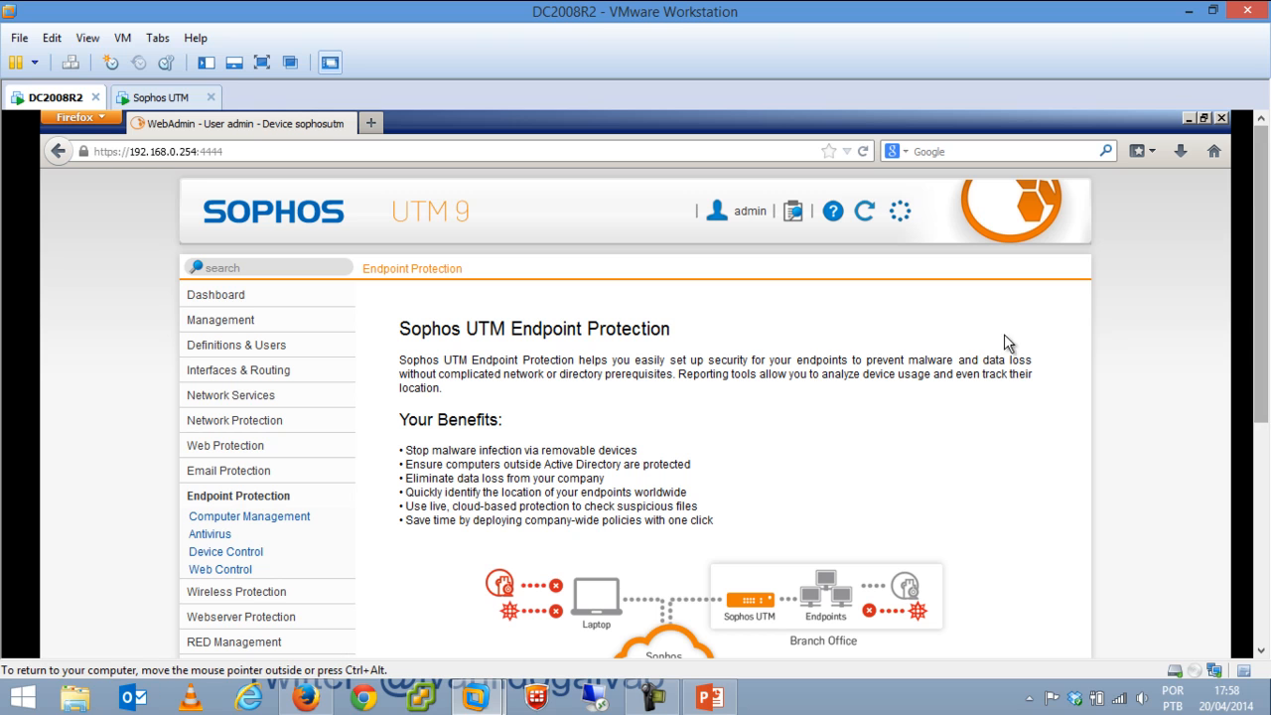
pyautogui.click(295, 517)
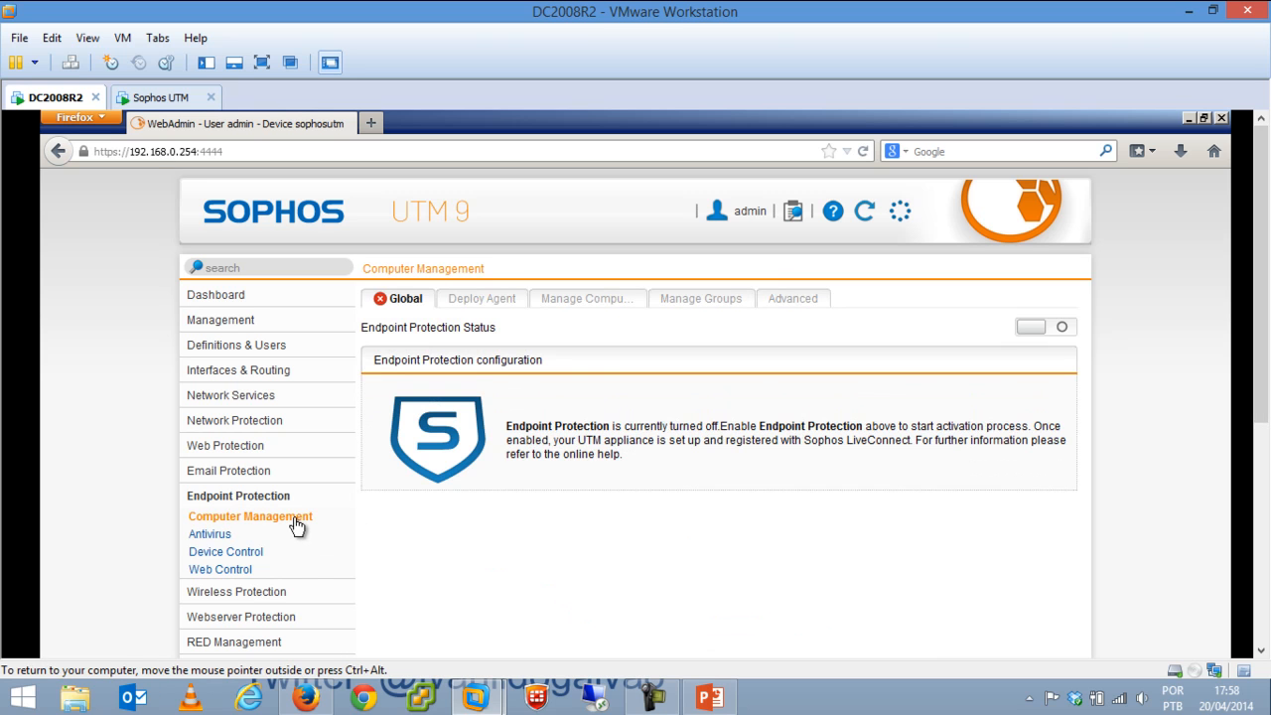
pyautogui.click(210, 536)
pyautogui.click(244, 518)
pyautogui.click(215, 536)
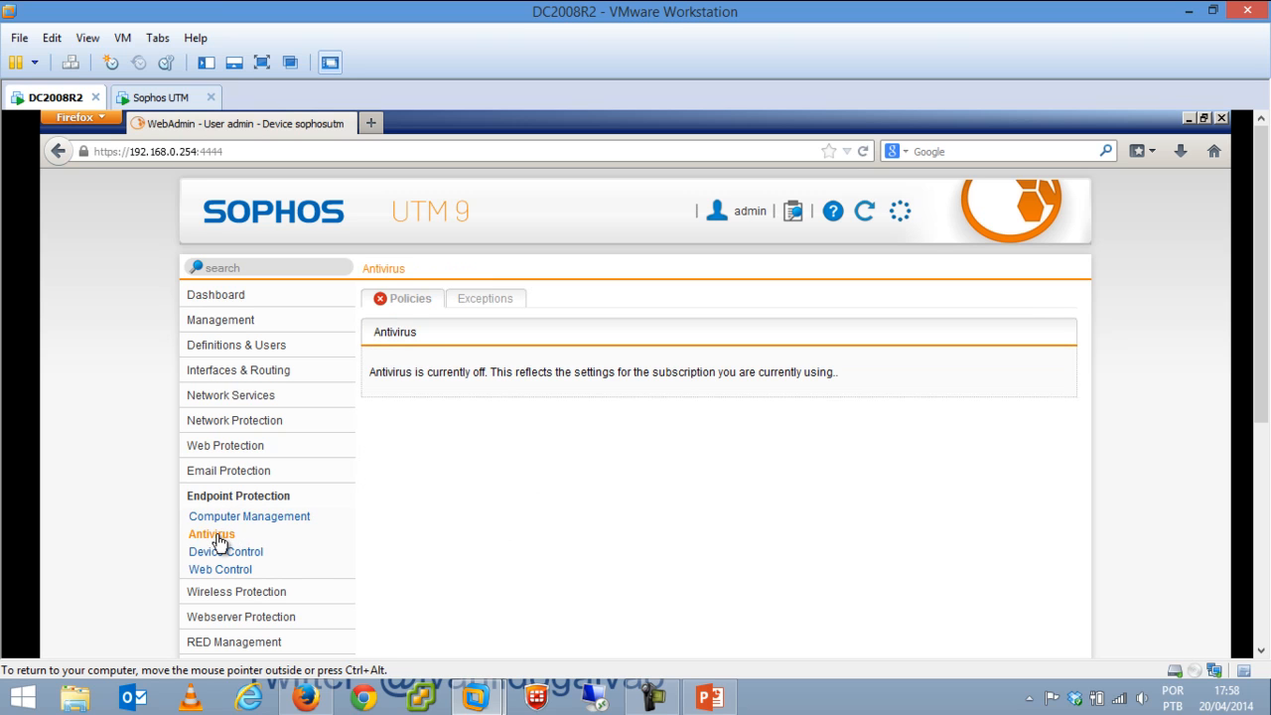
pyautogui.click(220, 554)
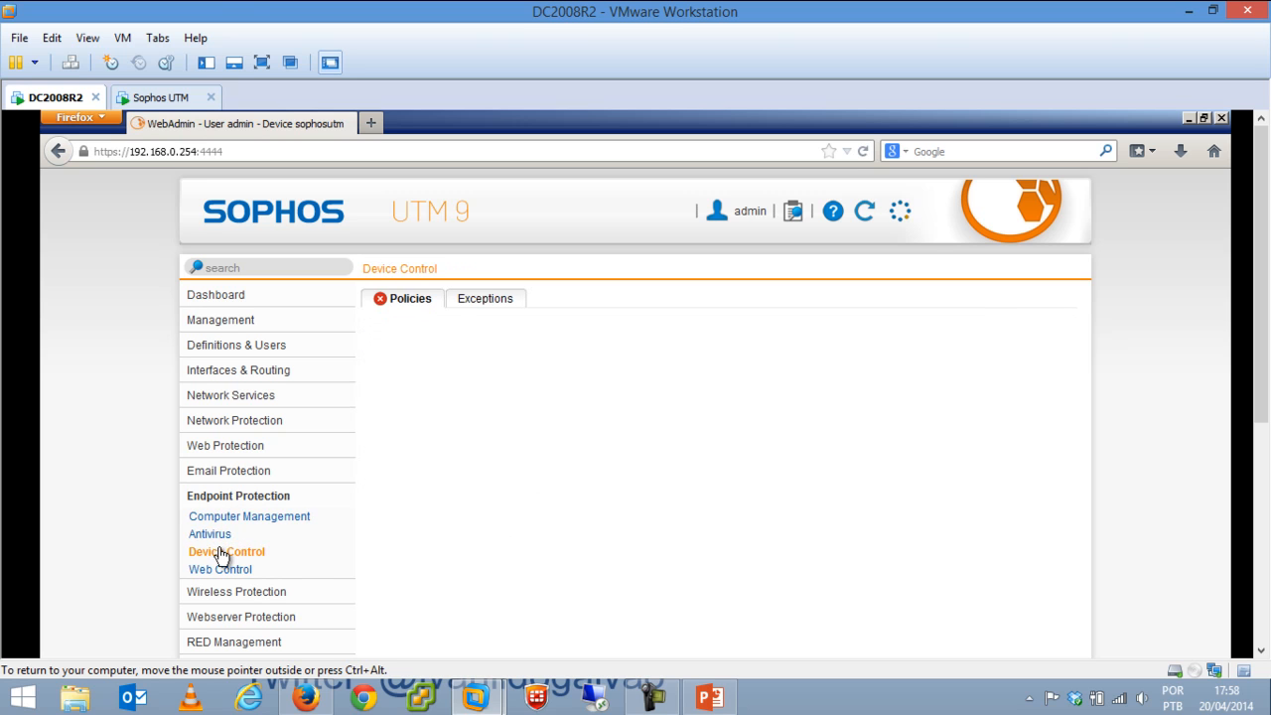
pyautogui.click(222, 569)
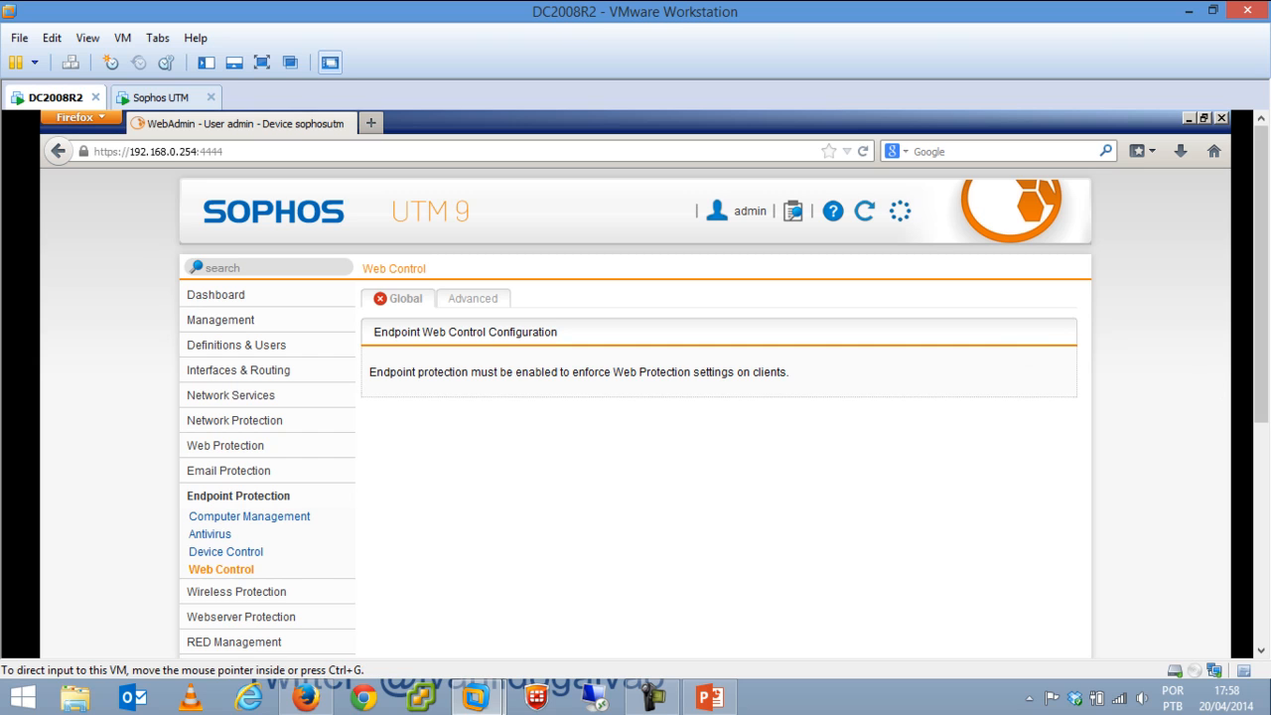
pyautogui.moveTo(1266, 348); pyautogui.dragTo(1266, 436)
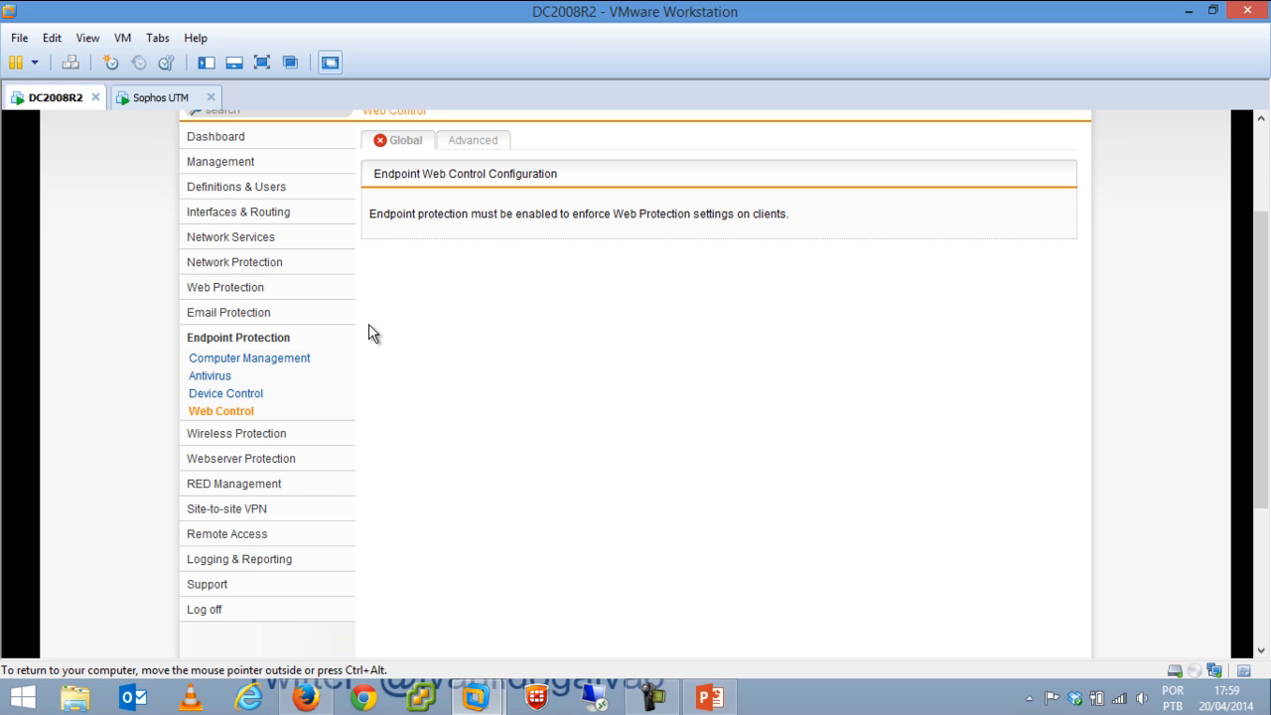
# Visit Wireless Global Settings, Wireless Networks, Access Points and Hotspots, then Web Application Firewall.
pyautogui.click(253, 434)
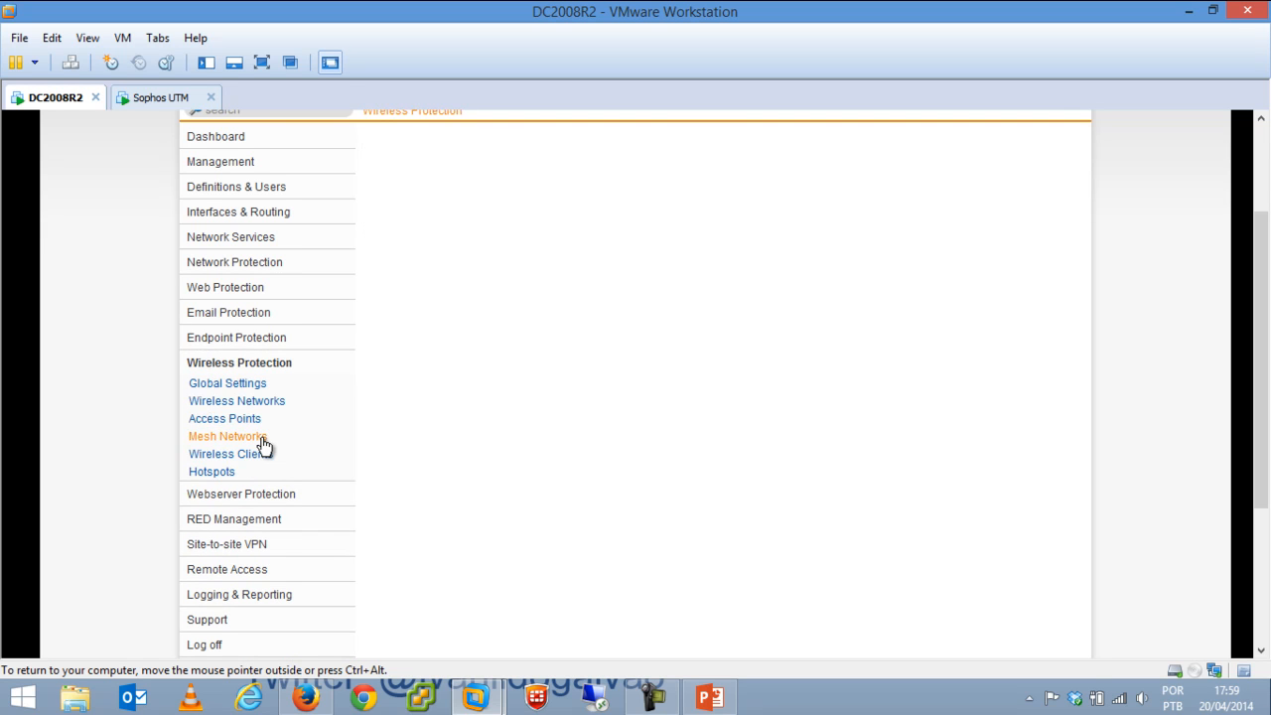
pyautogui.click(251, 385)
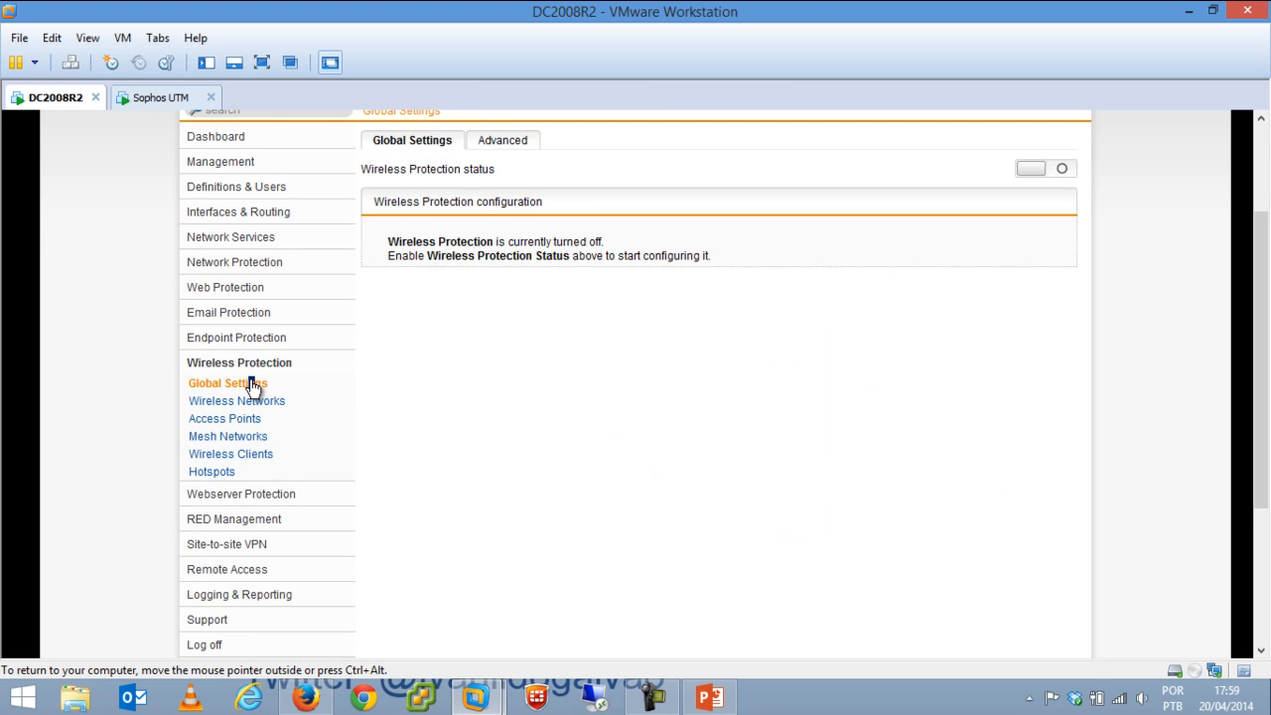
pyautogui.click(248, 403)
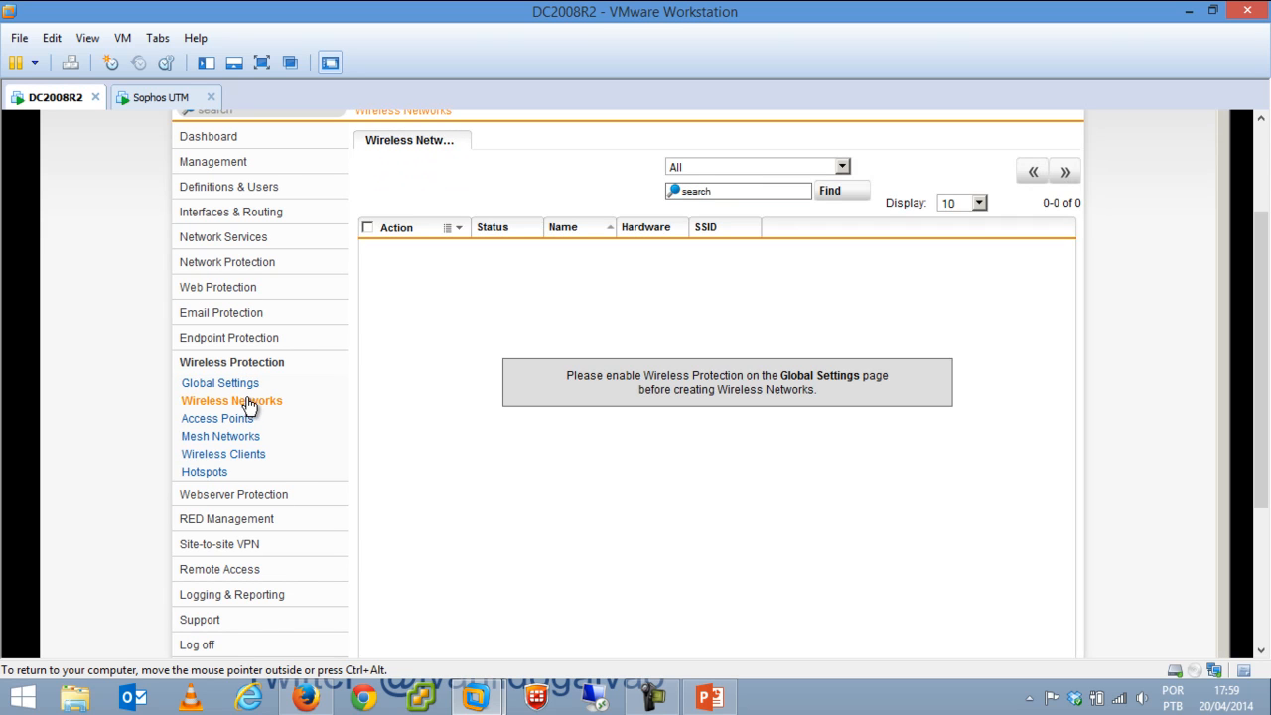
pyautogui.click(231, 424)
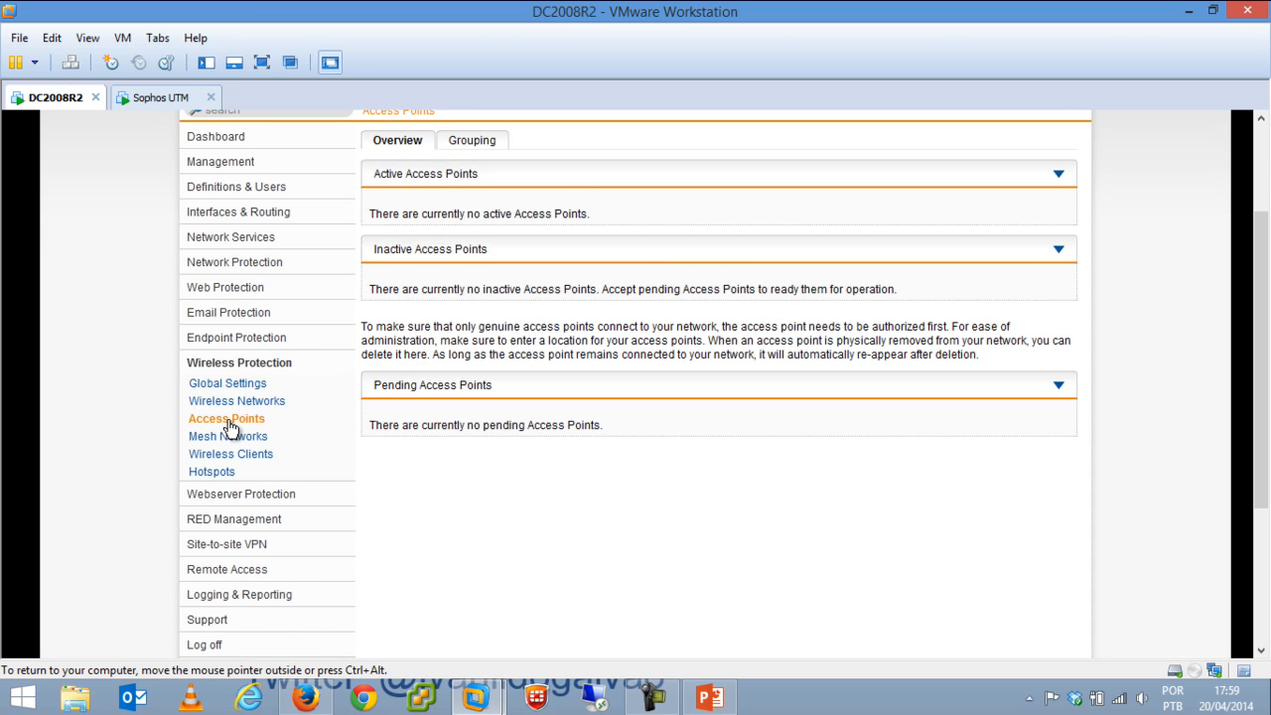
pyautogui.click(246, 363)
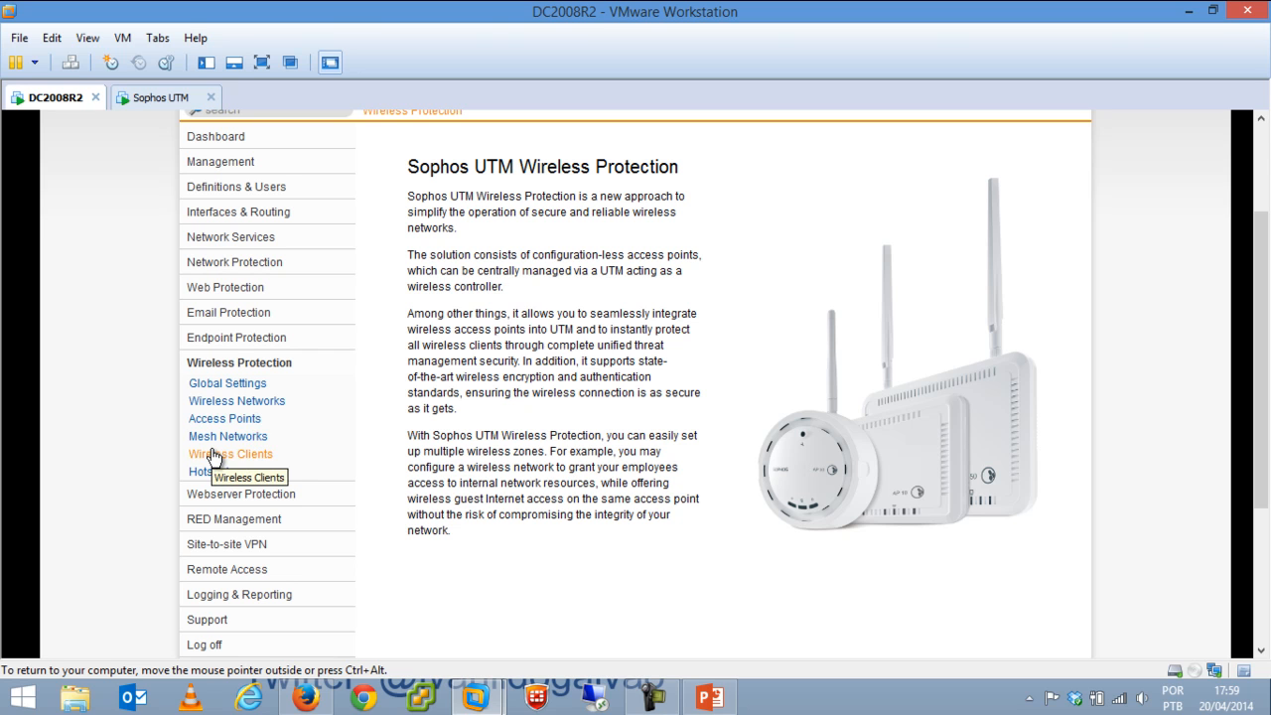
pyautogui.click(225, 475)
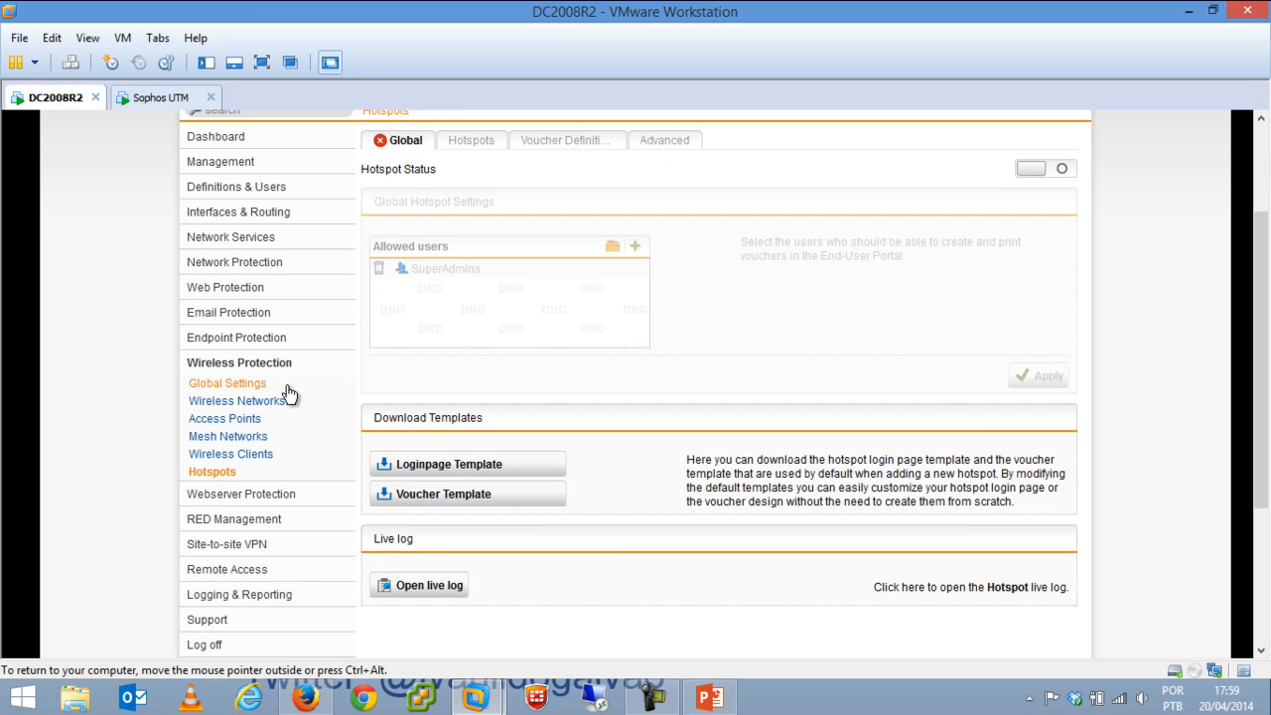
pyautogui.click(235, 403)
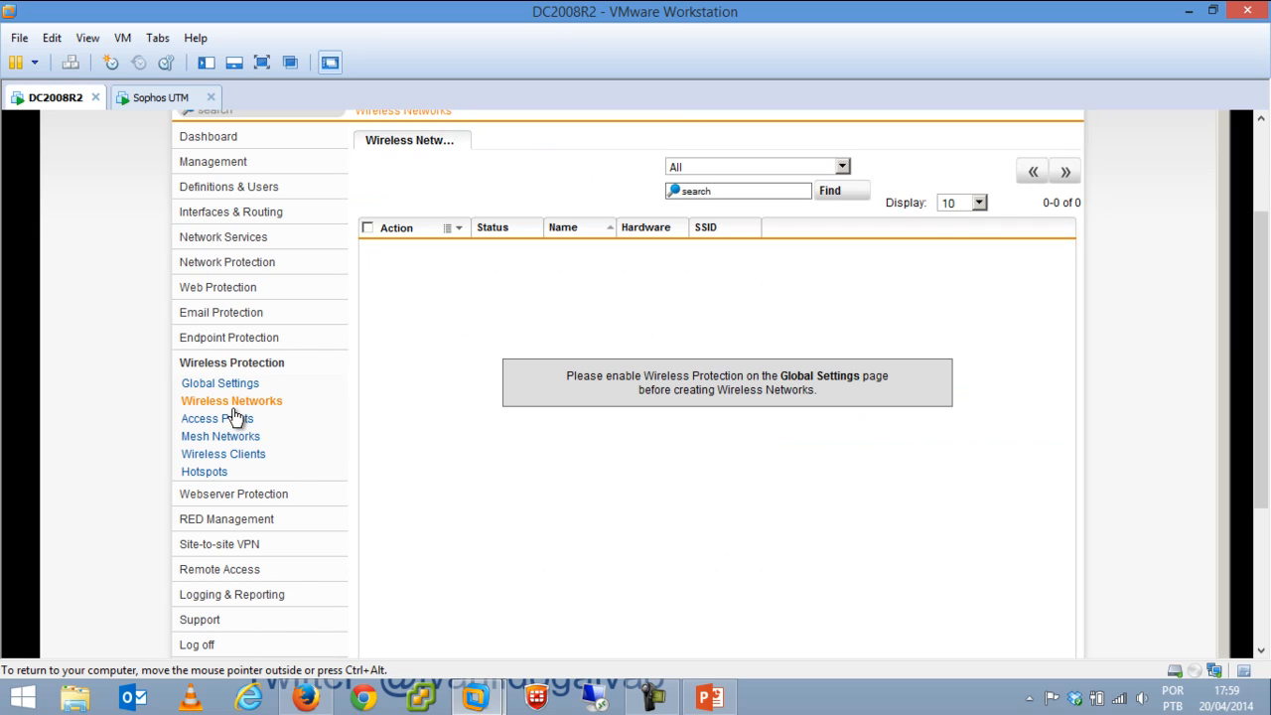
pyautogui.click(241, 494)
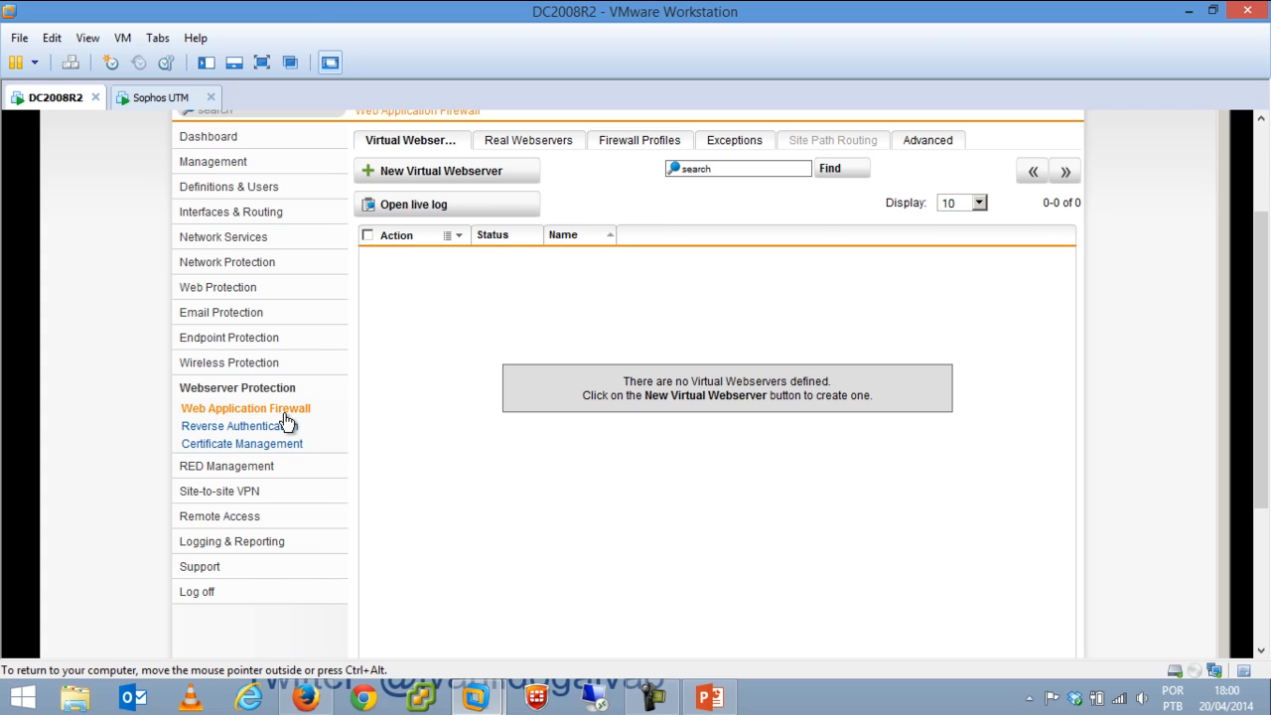
pyautogui.click(439, 175)
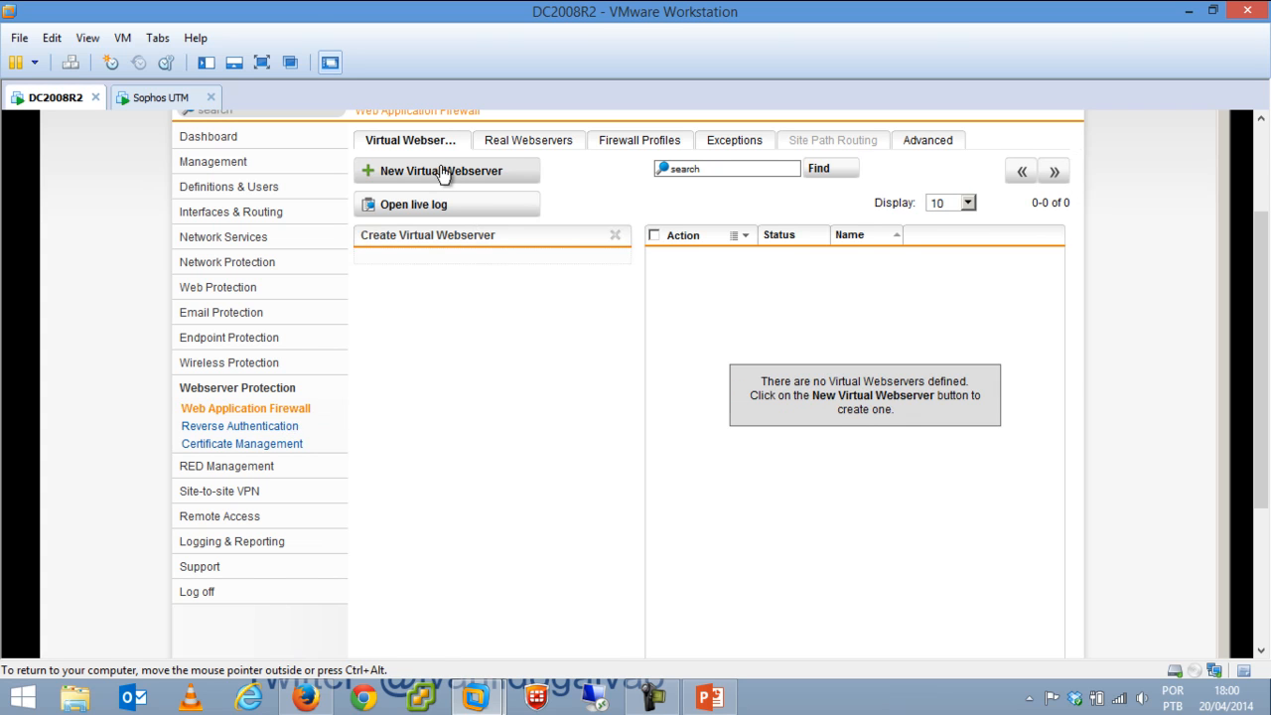
pyautogui.click(527, 295)
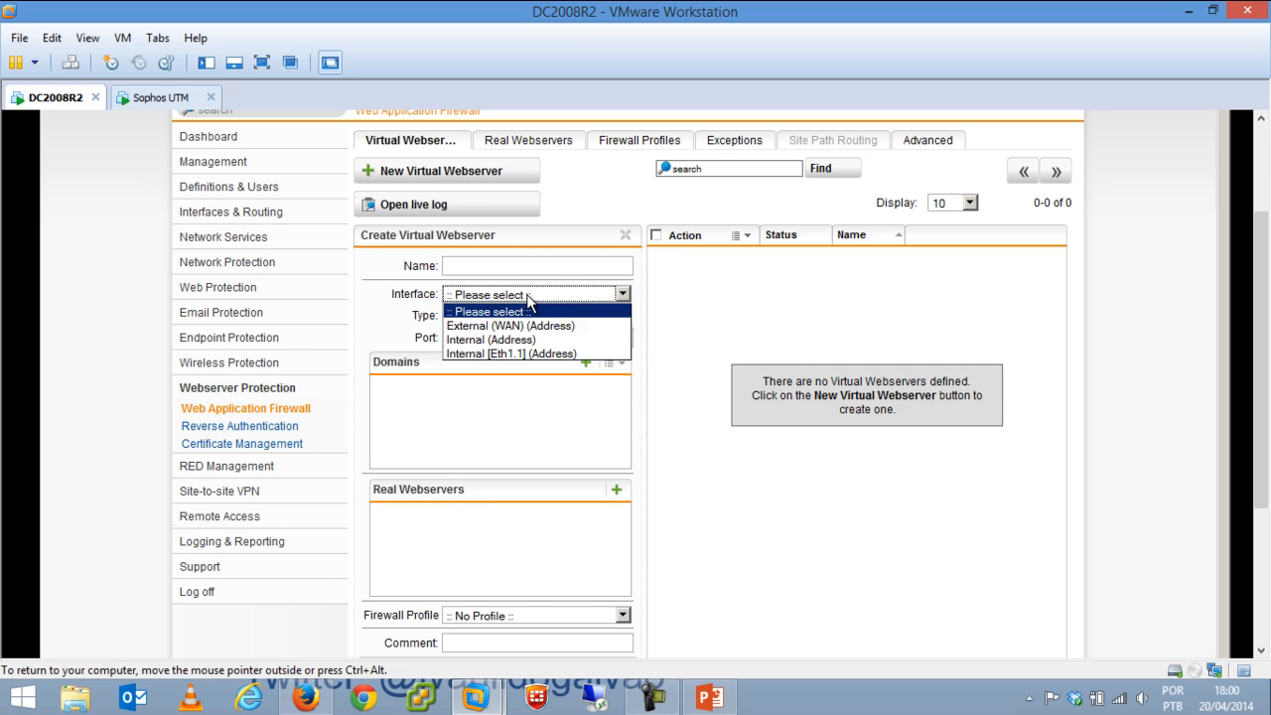
pyautogui.click(528, 325)
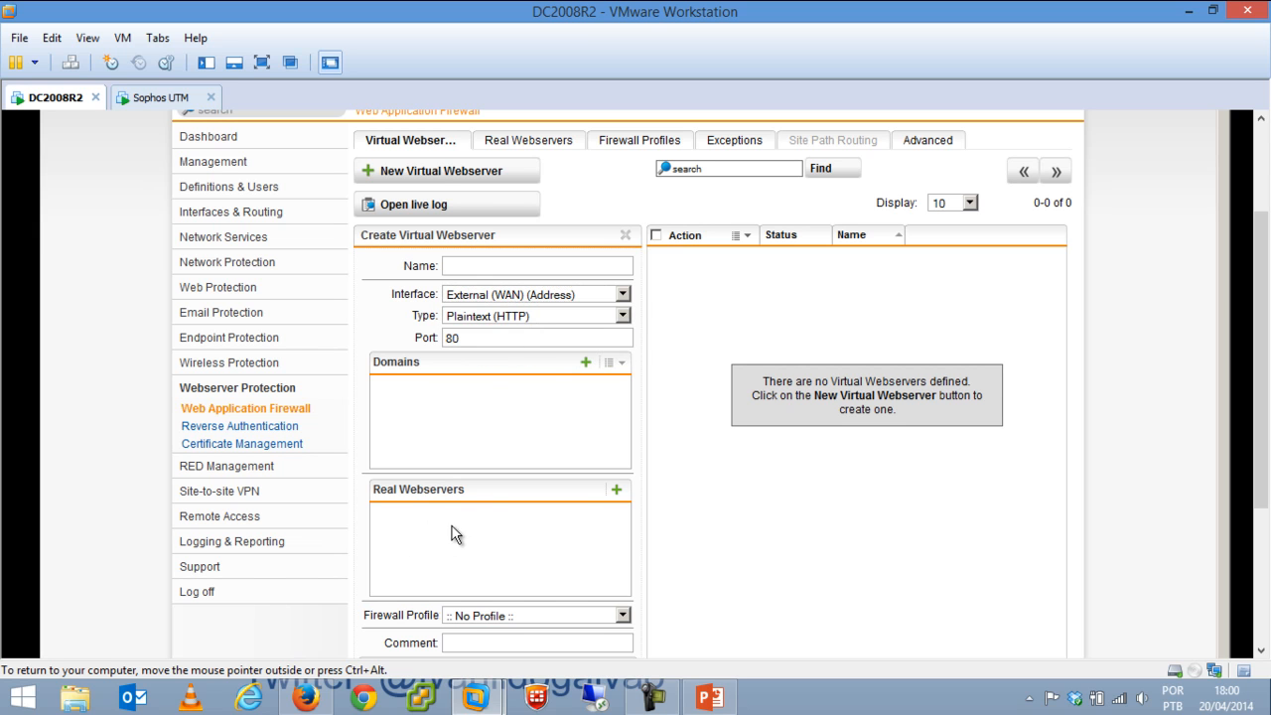
pyautogui.click(571, 316)
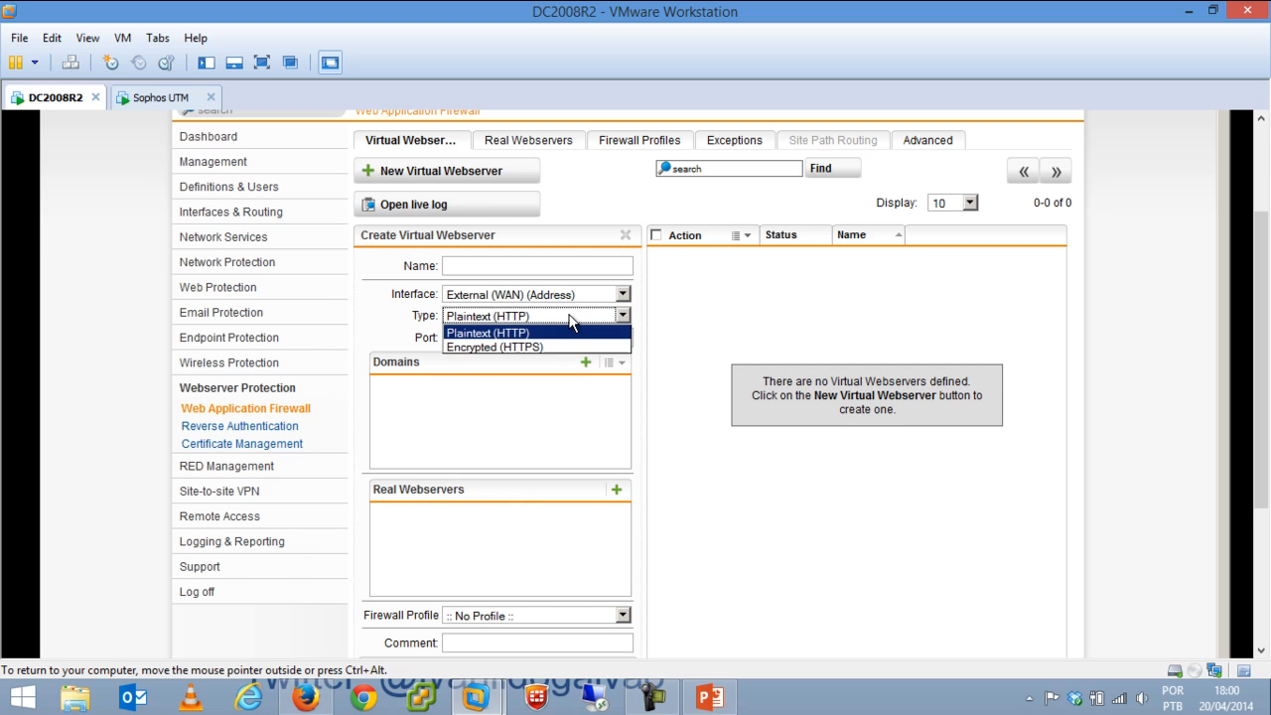
pyautogui.click(449, 346)
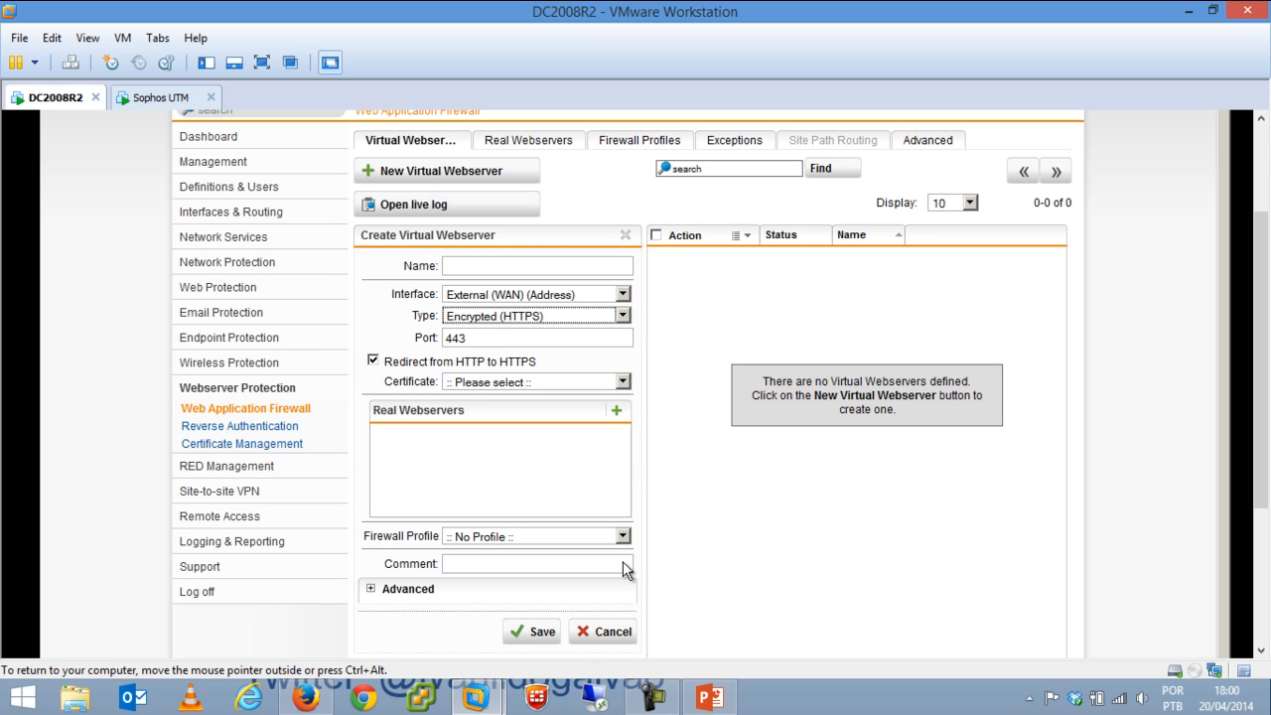
pyautogui.click(613, 640)
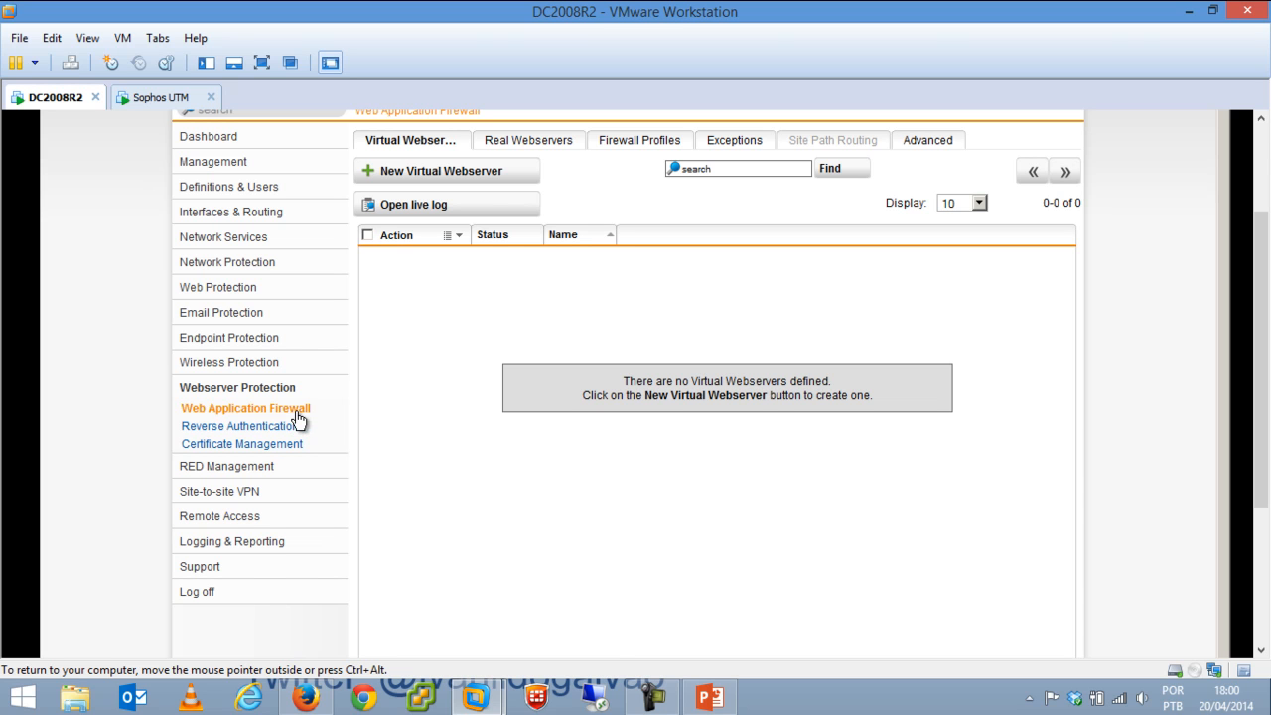
# Show the RED Management Overview page about Remote Ethernet Devices.
pyautogui.click(256, 469)
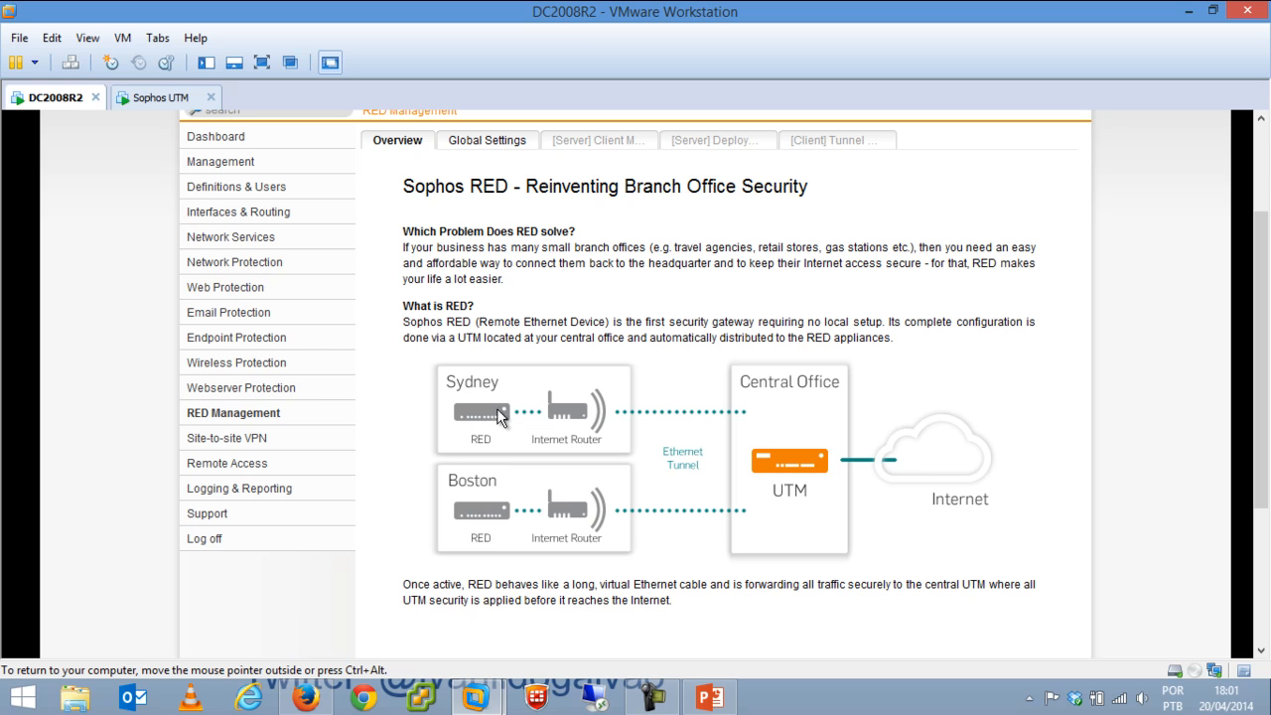
# Browse the Site-to-site VPN pages: Amazon VPC, IPsec and SSL connections.
pyautogui.click(242, 441)
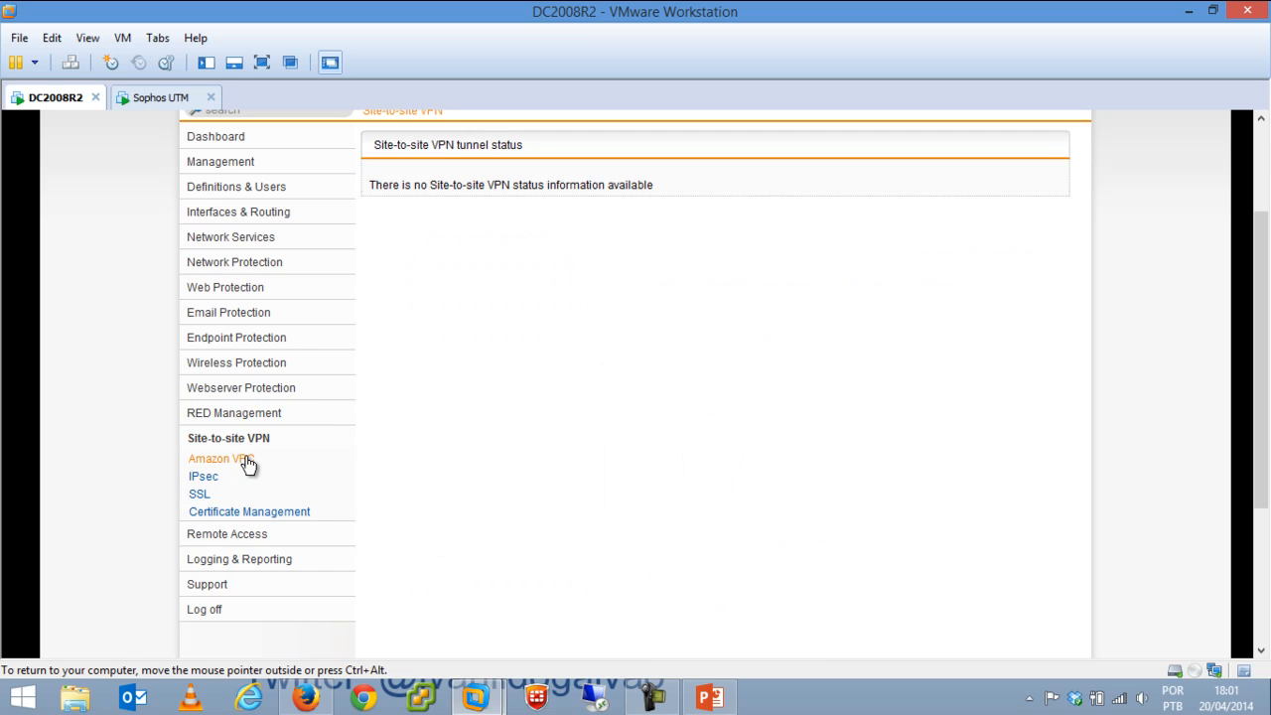
pyautogui.click(241, 459)
pyautogui.click(211, 475)
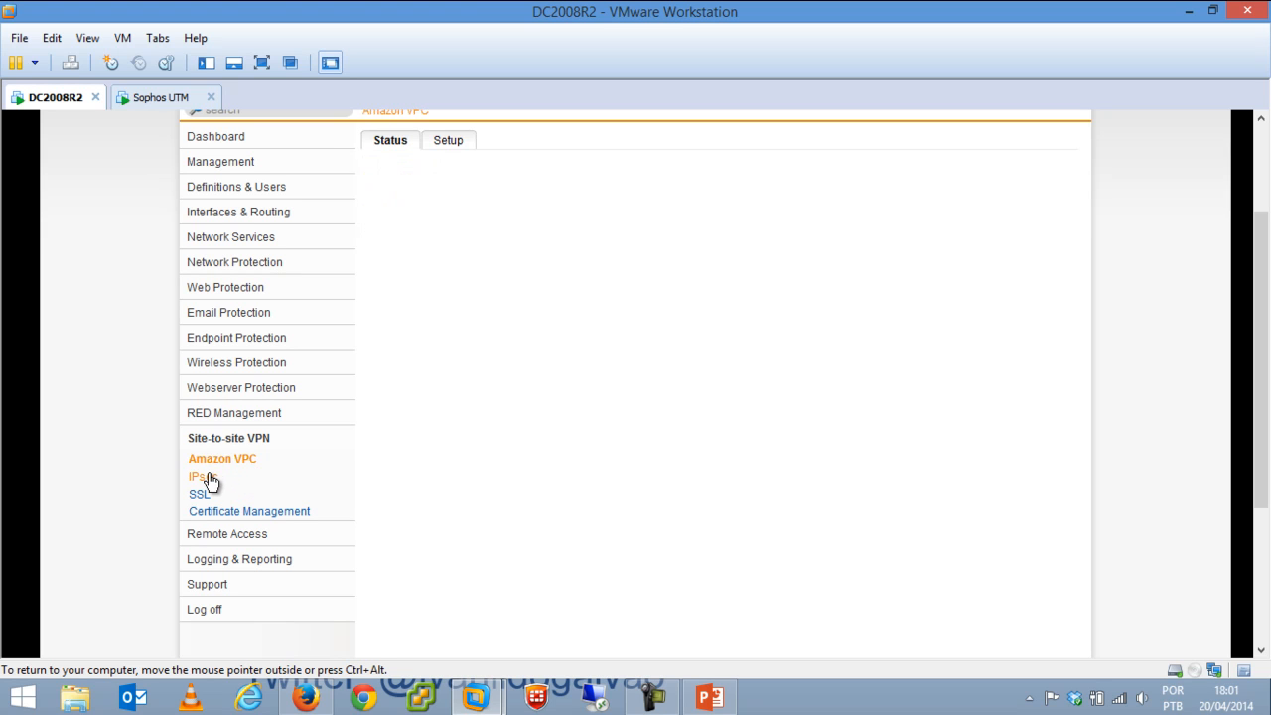
pyautogui.click(203, 499)
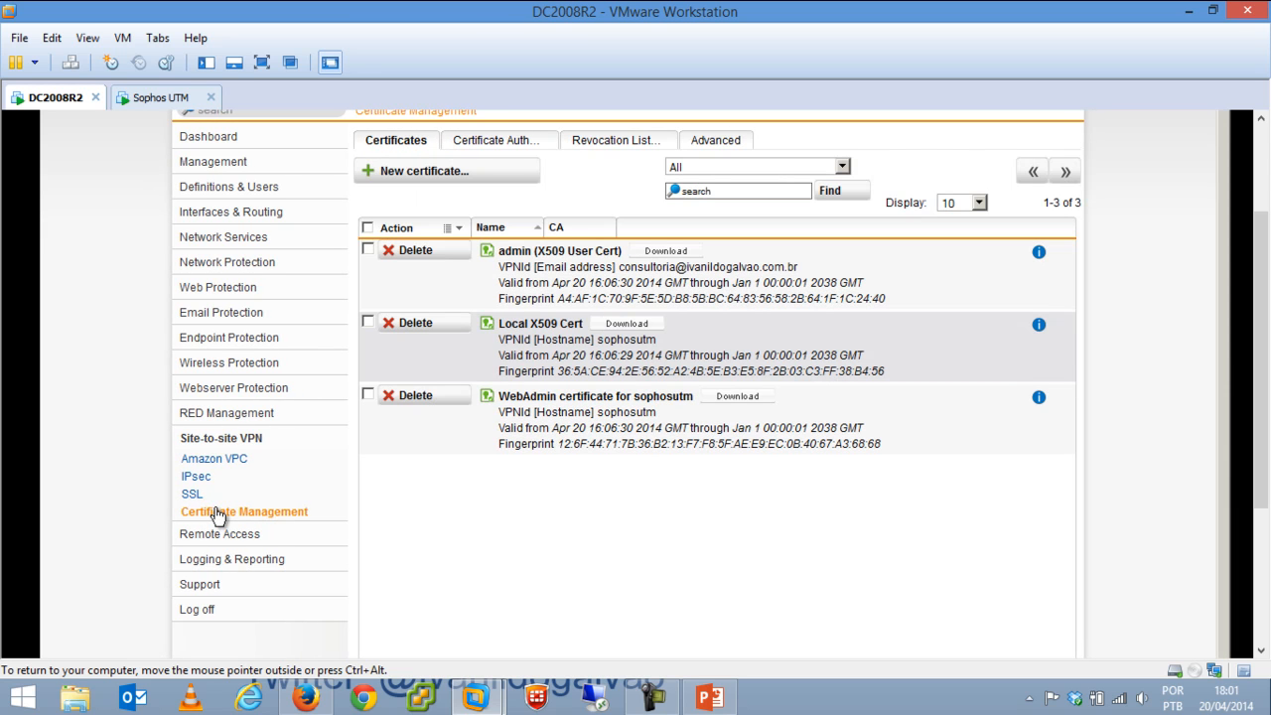
pyautogui.click(235, 460)
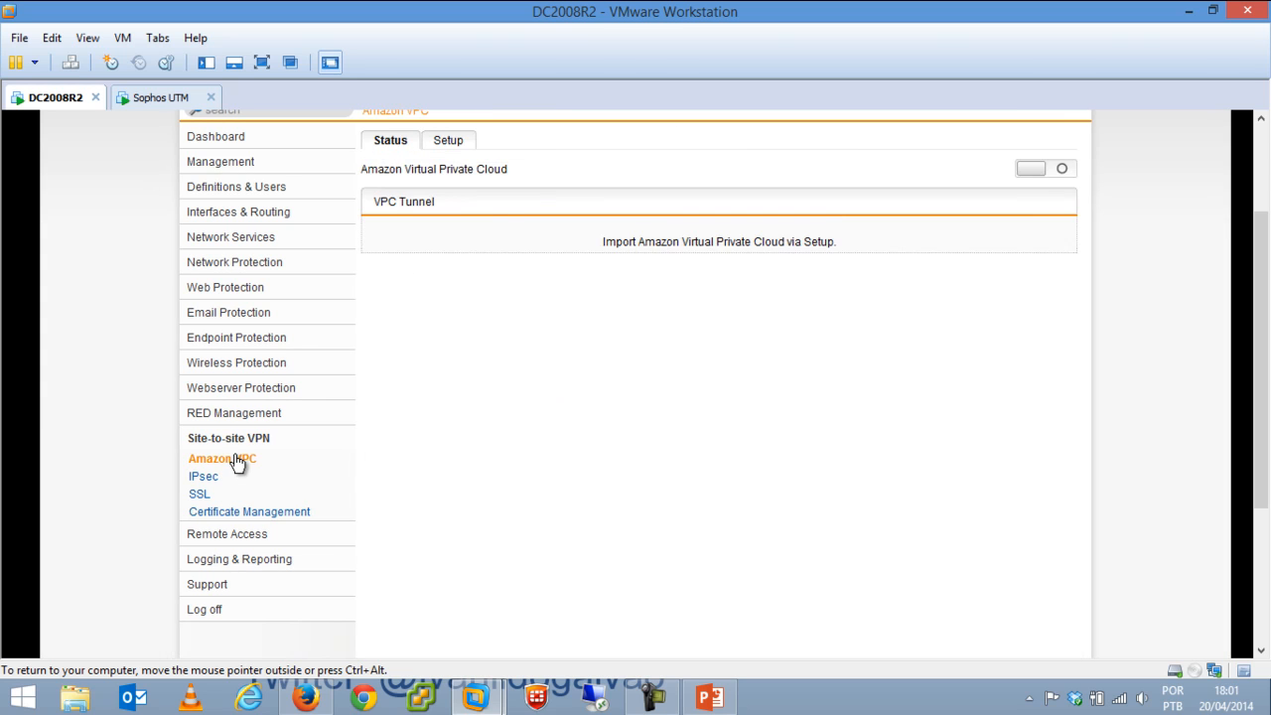
pyautogui.click(239, 447)
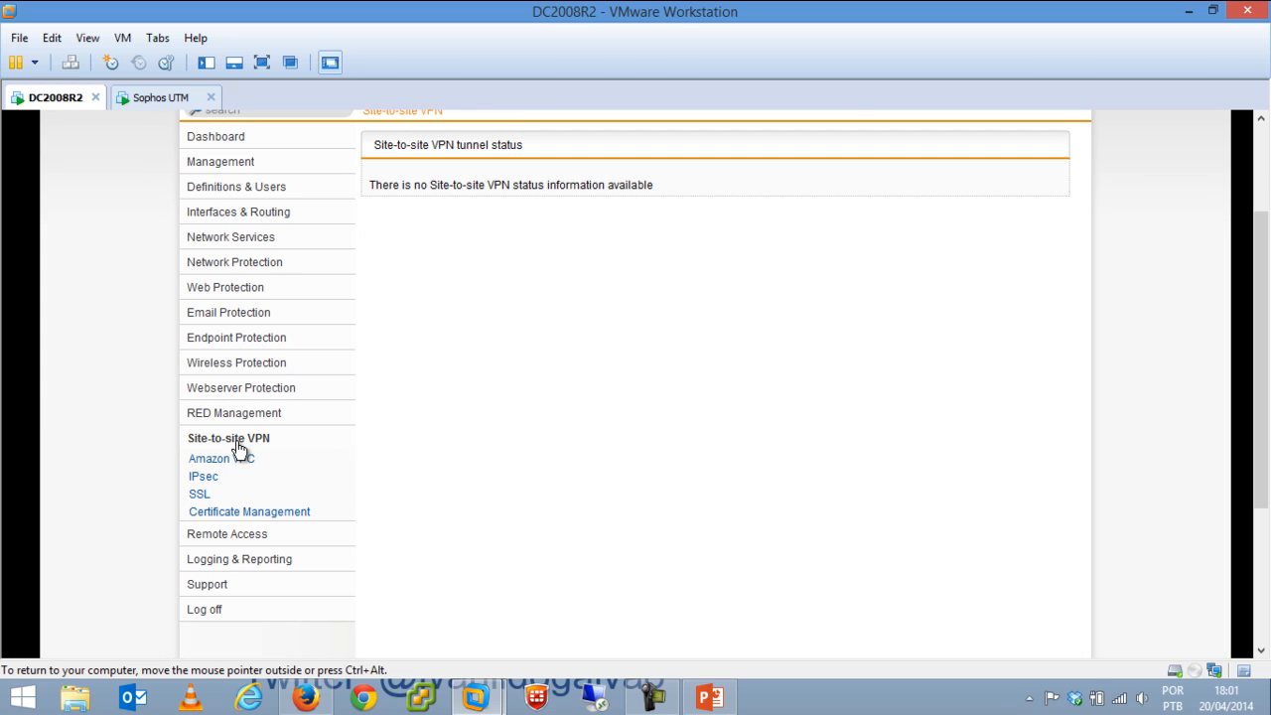
# Browse Remote Access SSL, PPTP, L2TP over IPsec, IPsec, HTML5 VPN Portal and Cisco VPN Client pages.
pyautogui.click(228, 536)
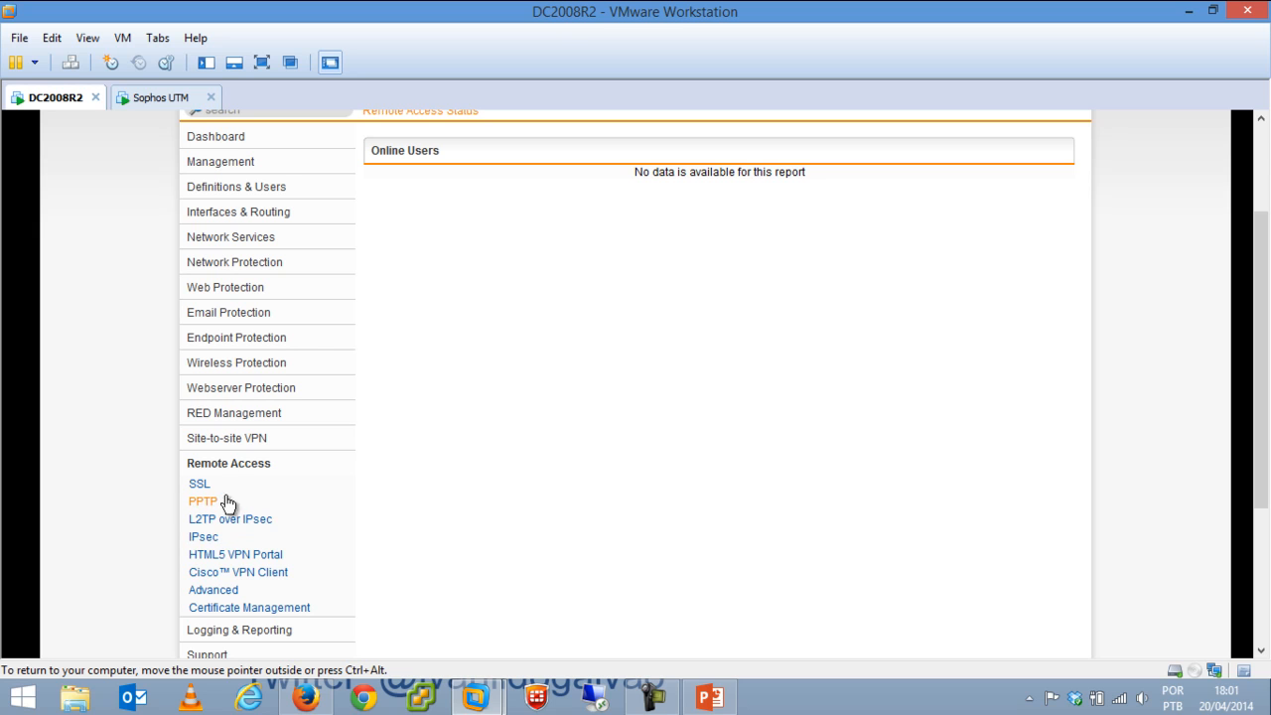
pyautogui.click(199, 484)
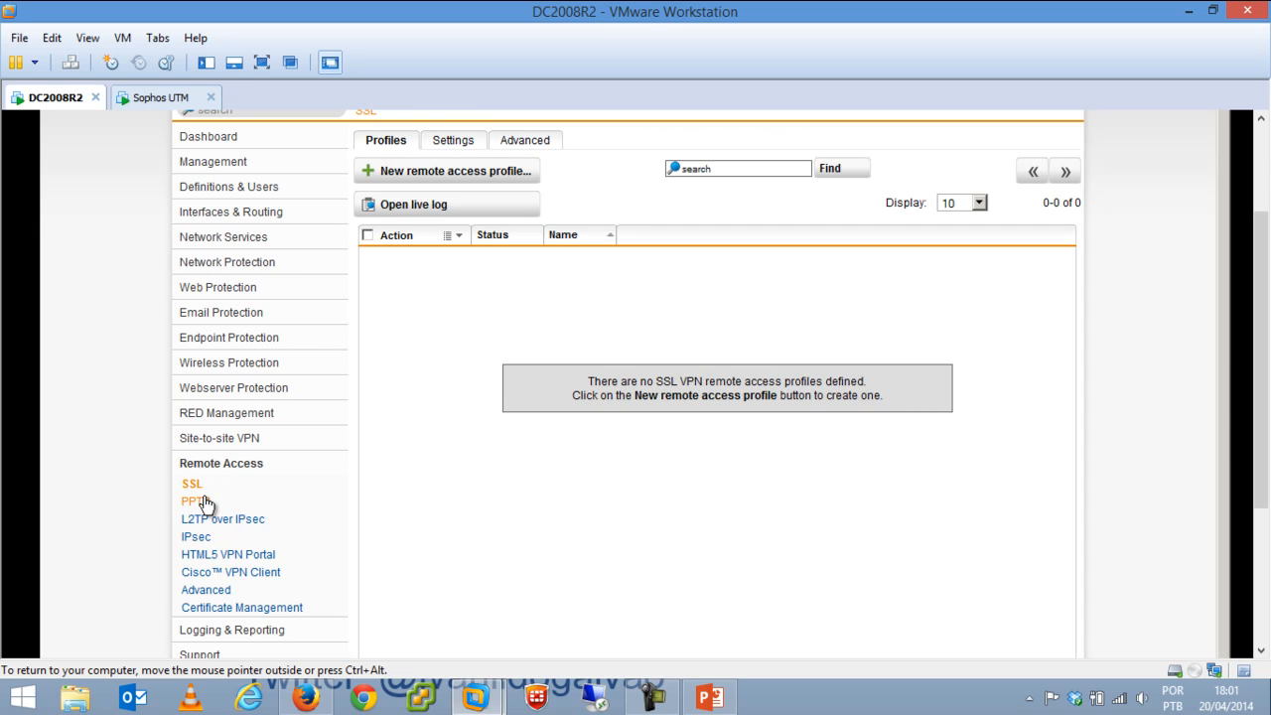
pyautogui.click(203, 501)
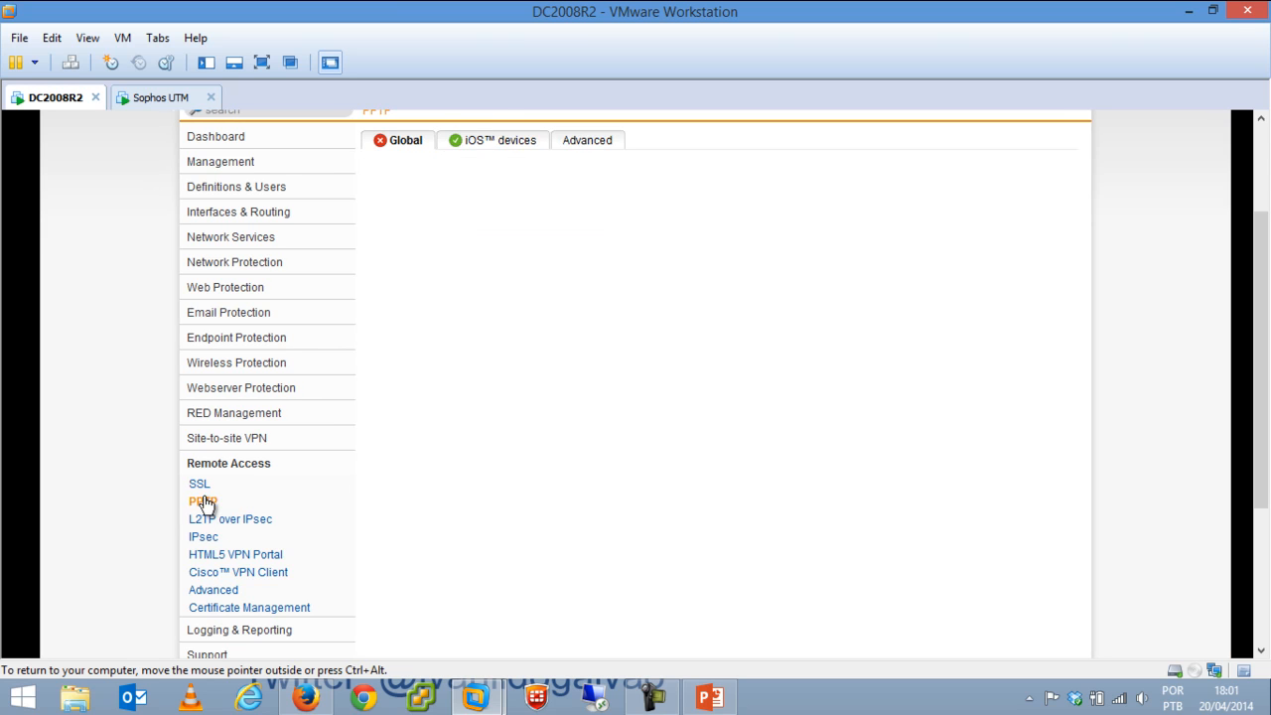
pyautogui.click(248, 522)
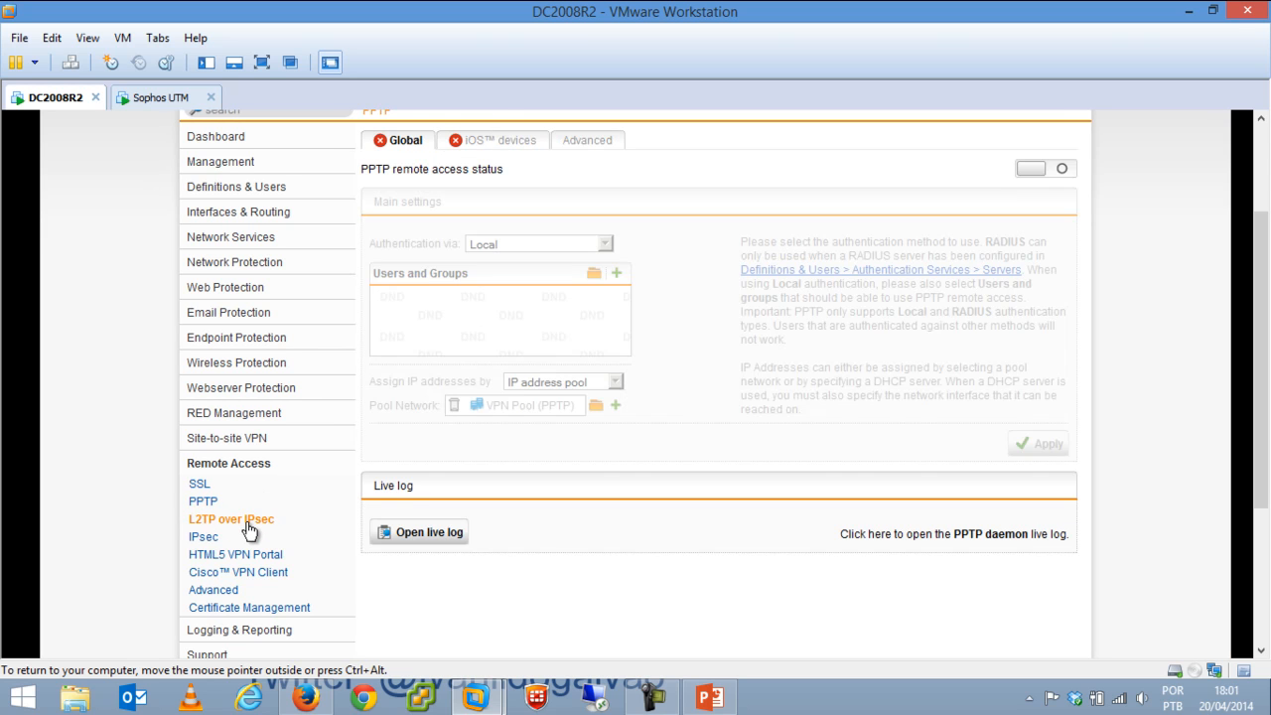
pyautogui.click(208, 539)
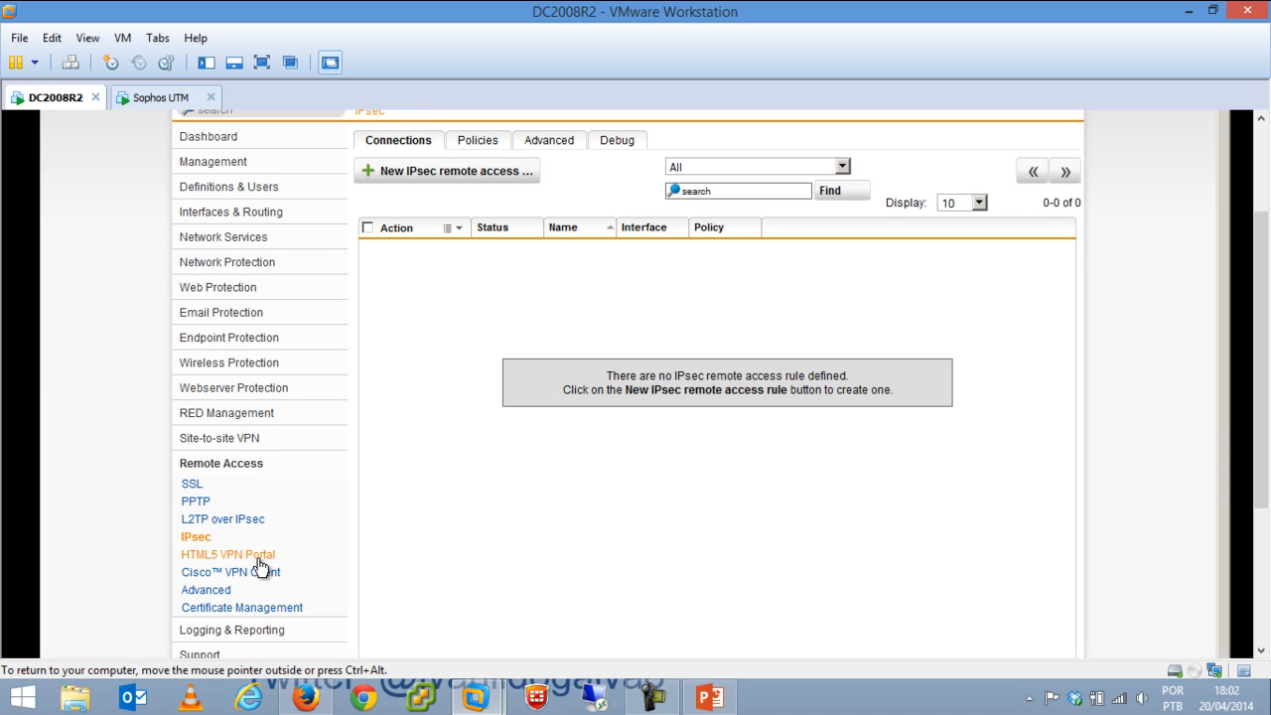
pyautogui.click(263, 562)
pyautogui.click(255, 574)
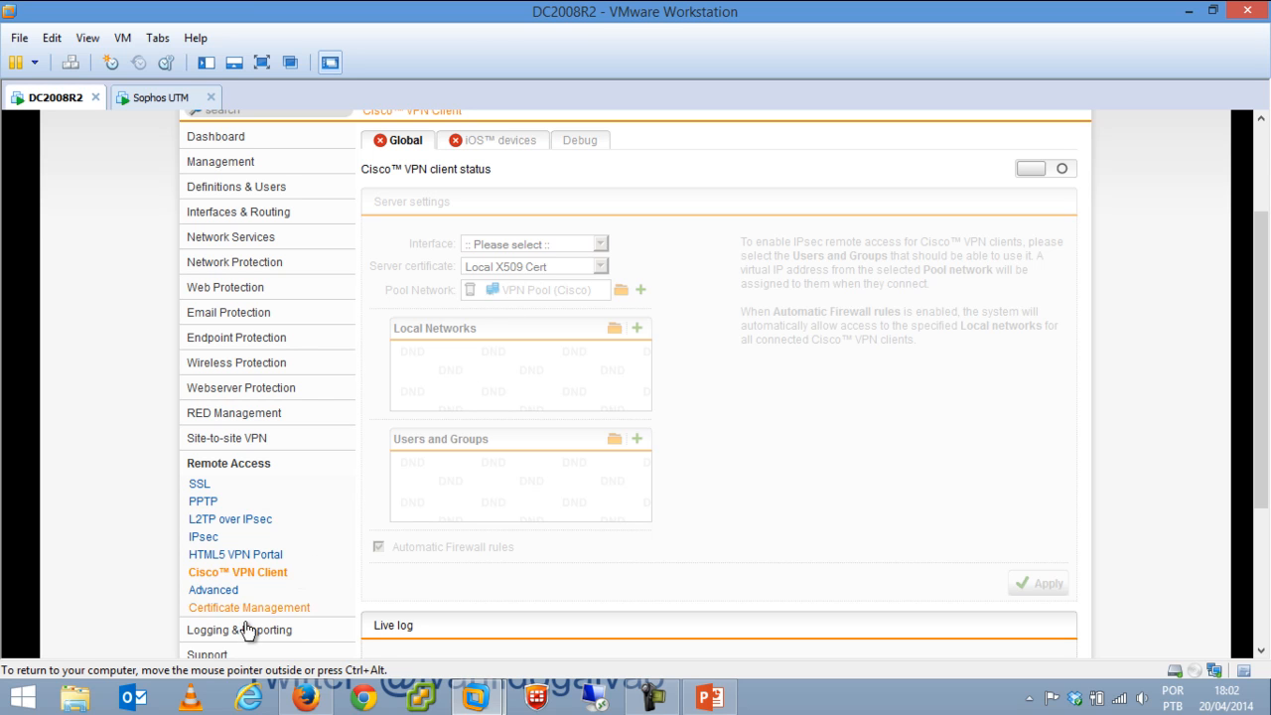
pyautogui.scroll(-3, 1248, 444)
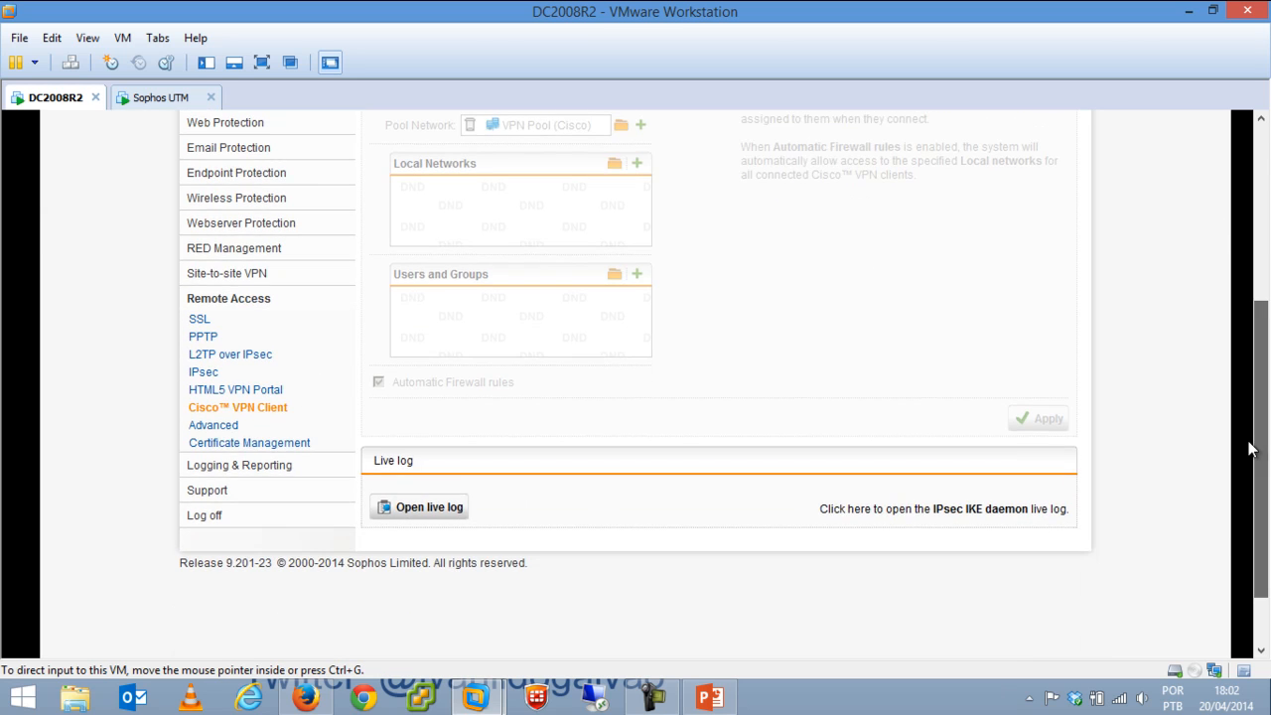
pyautogui.scroll(5, 1248, 445)
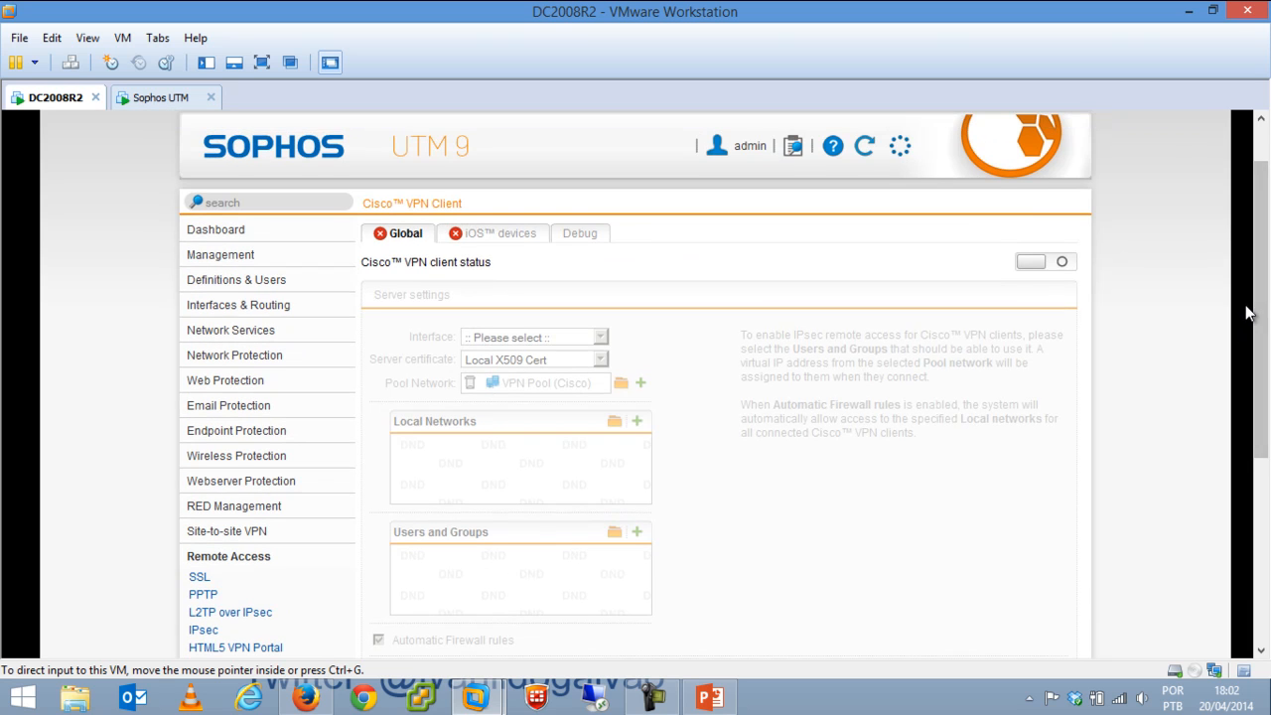
pyautogui.scroll(-5, 1248, 313)
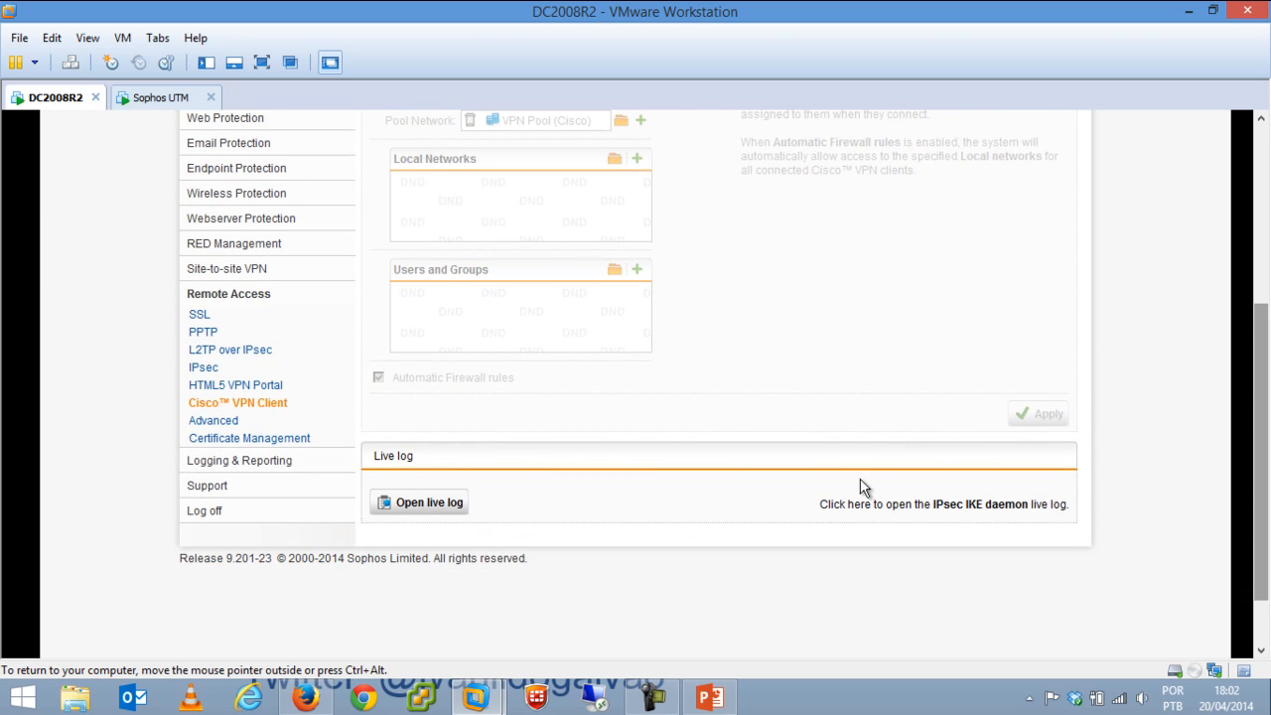
# Open the Firewall live log from View Log Files, move it aside, and start a blank Firefox tab.
pyautogui.click(259, 462)
pyautogui.click(258, 464)
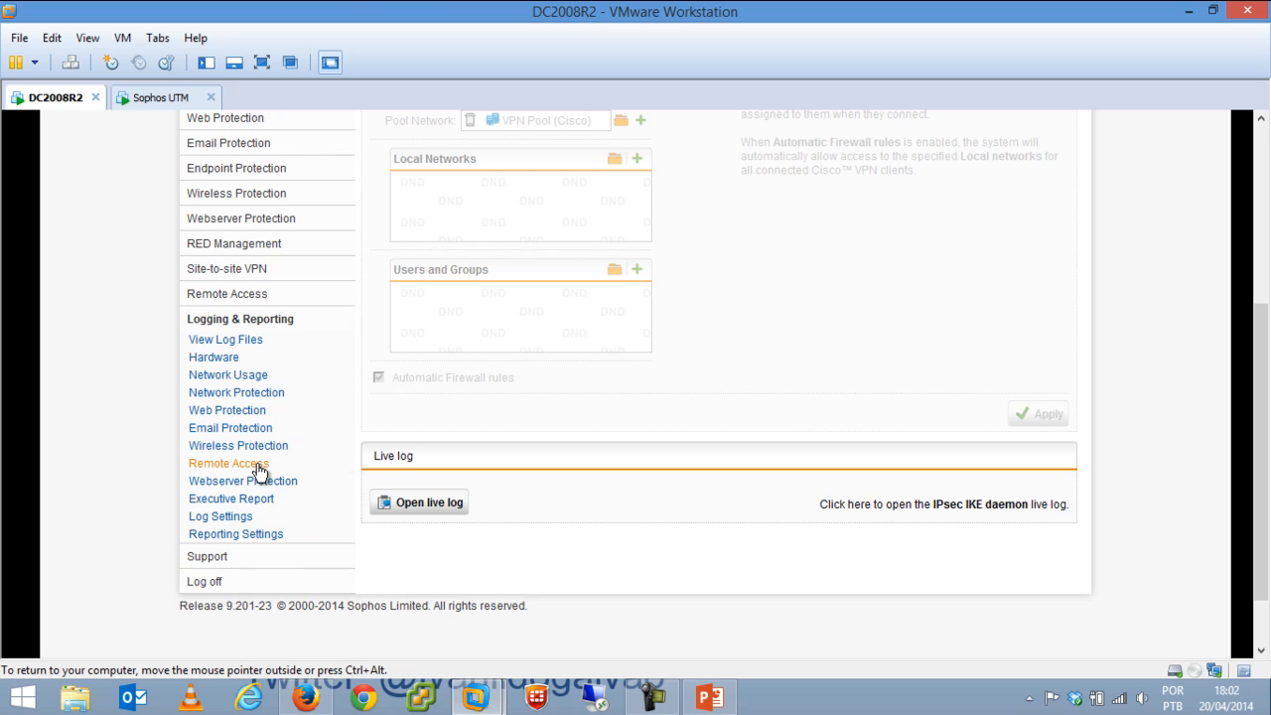
pyautogui.click(249, 342)
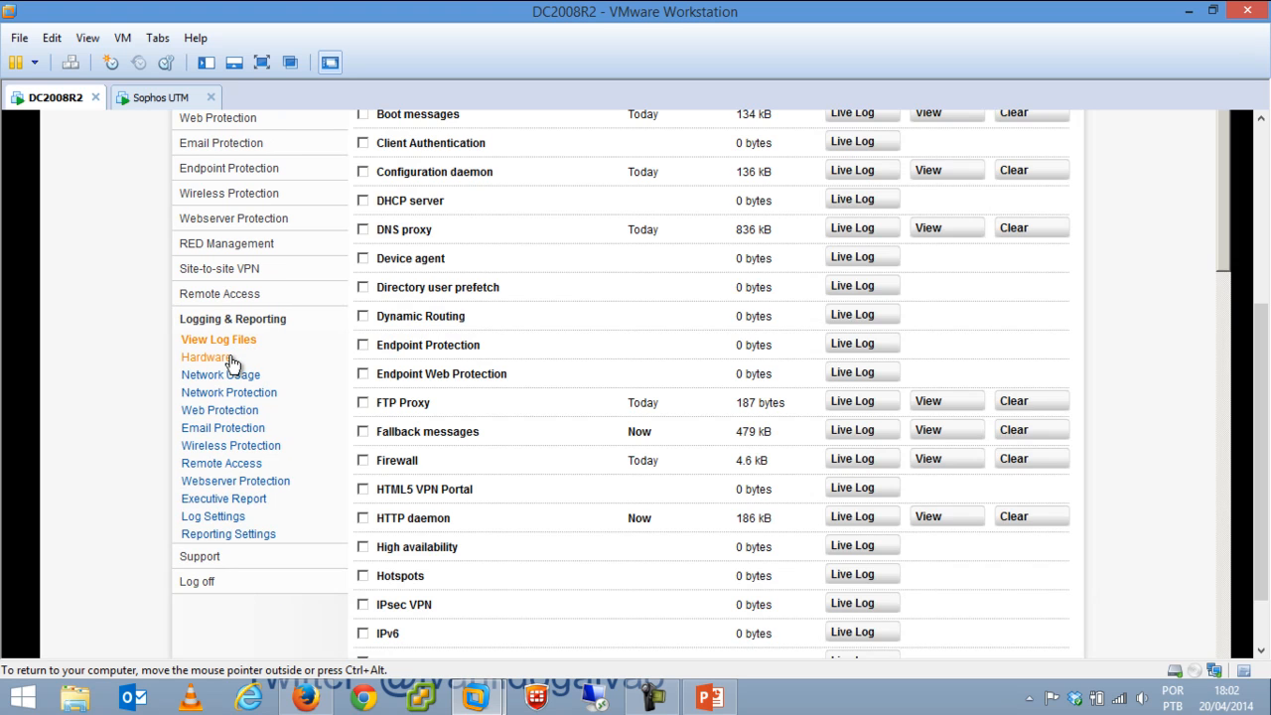
pyautogui.moveTo(1261, 352); pyautogui.dragTo(1263, 258)
pyautogui.scroll(-2, 1052, 393)
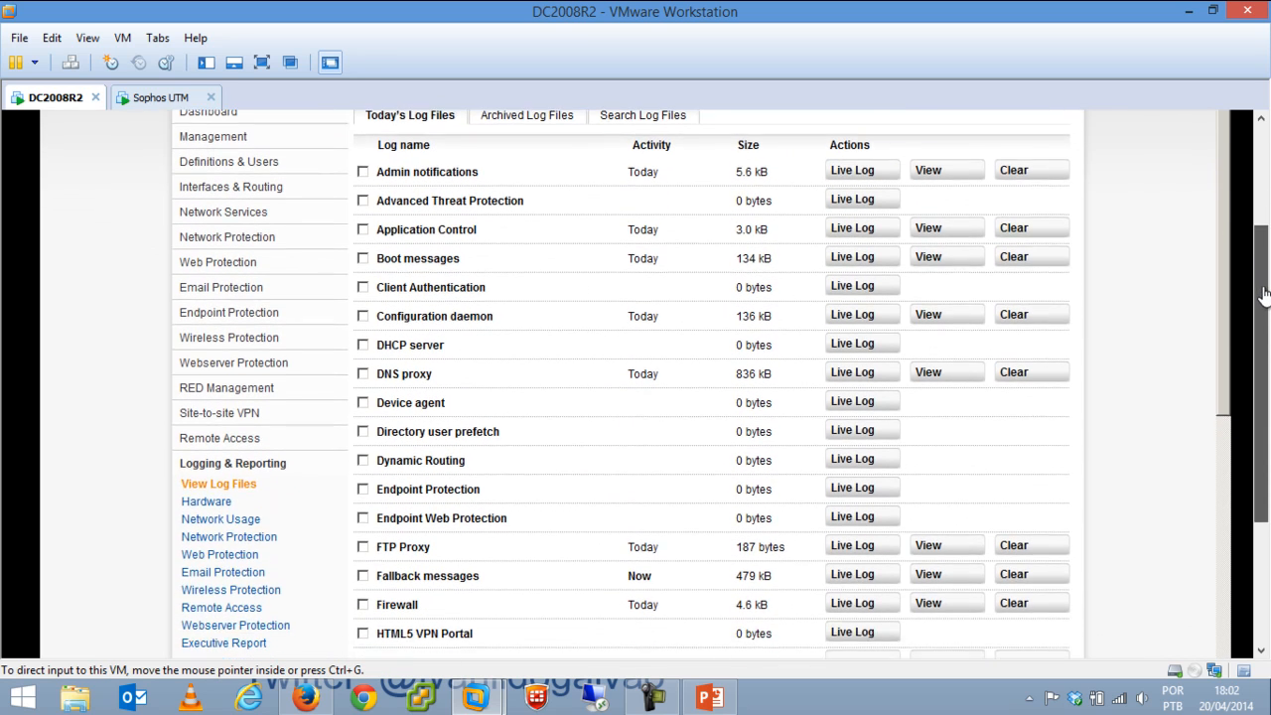
pyautogui.click(846, 586)
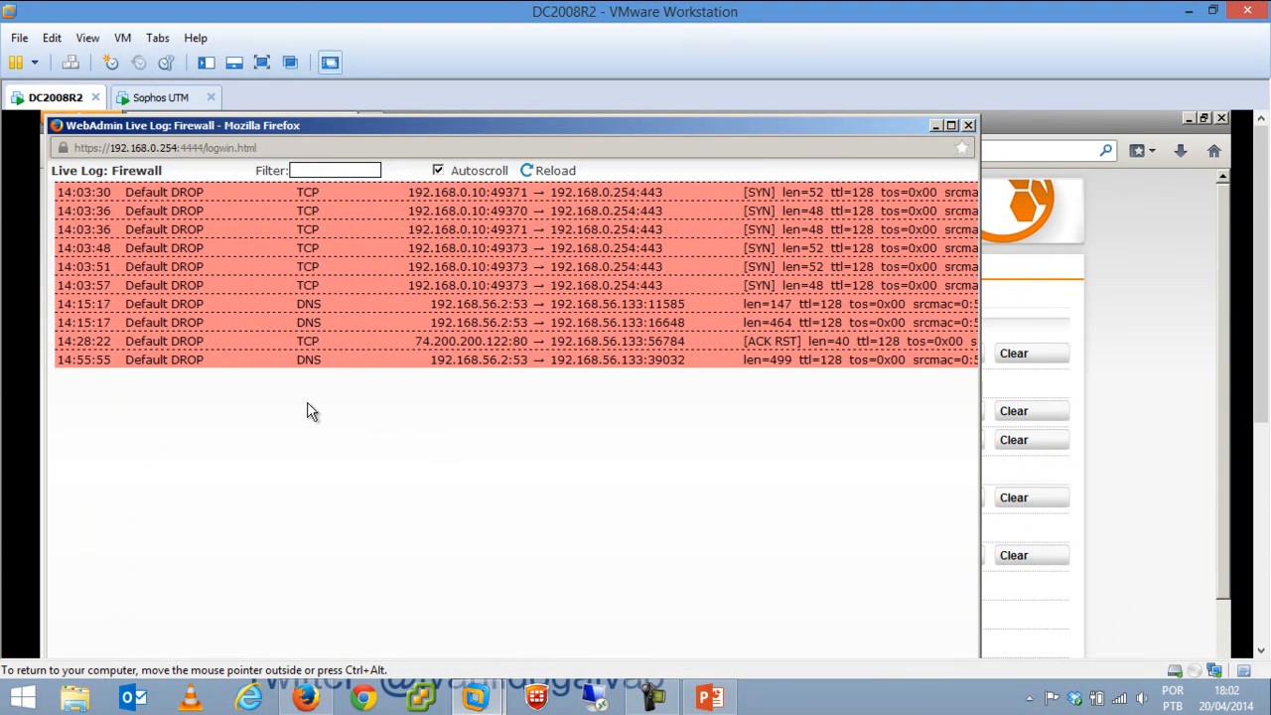
pyautogui.moveTo(688, 122); pyautogui.dragTo(799, 226)
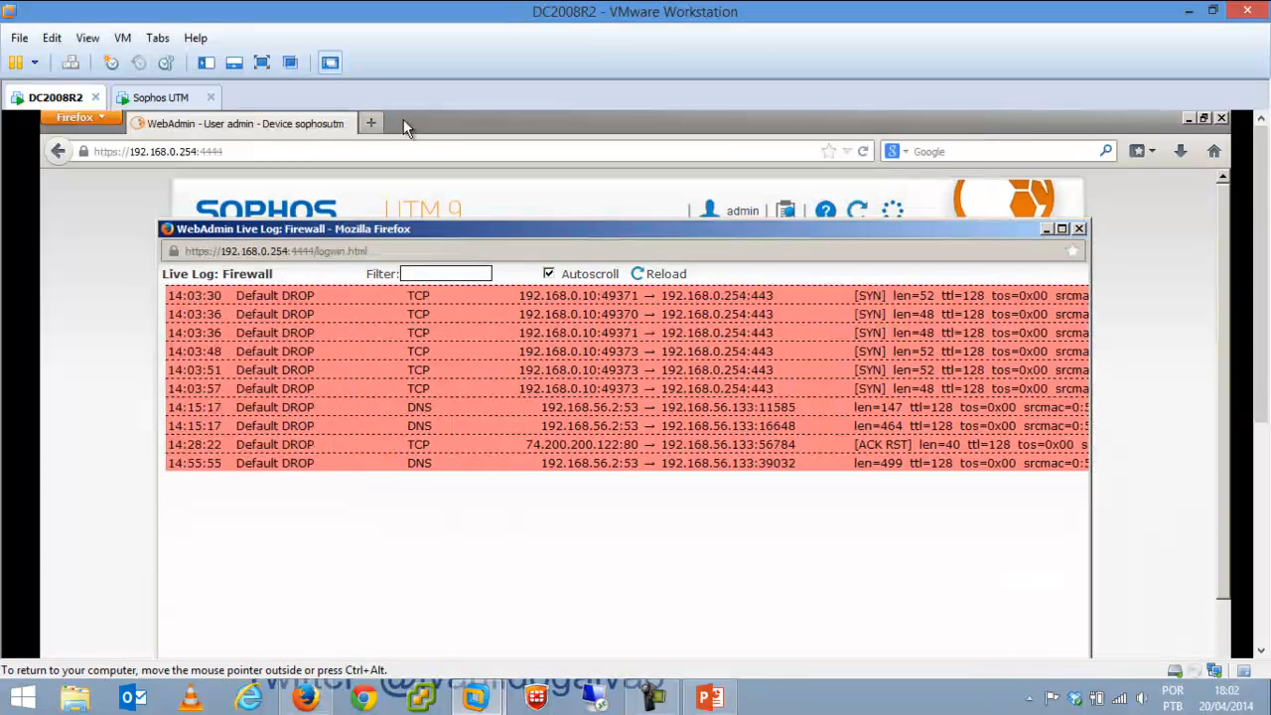
pyautogui.click(370, 124)
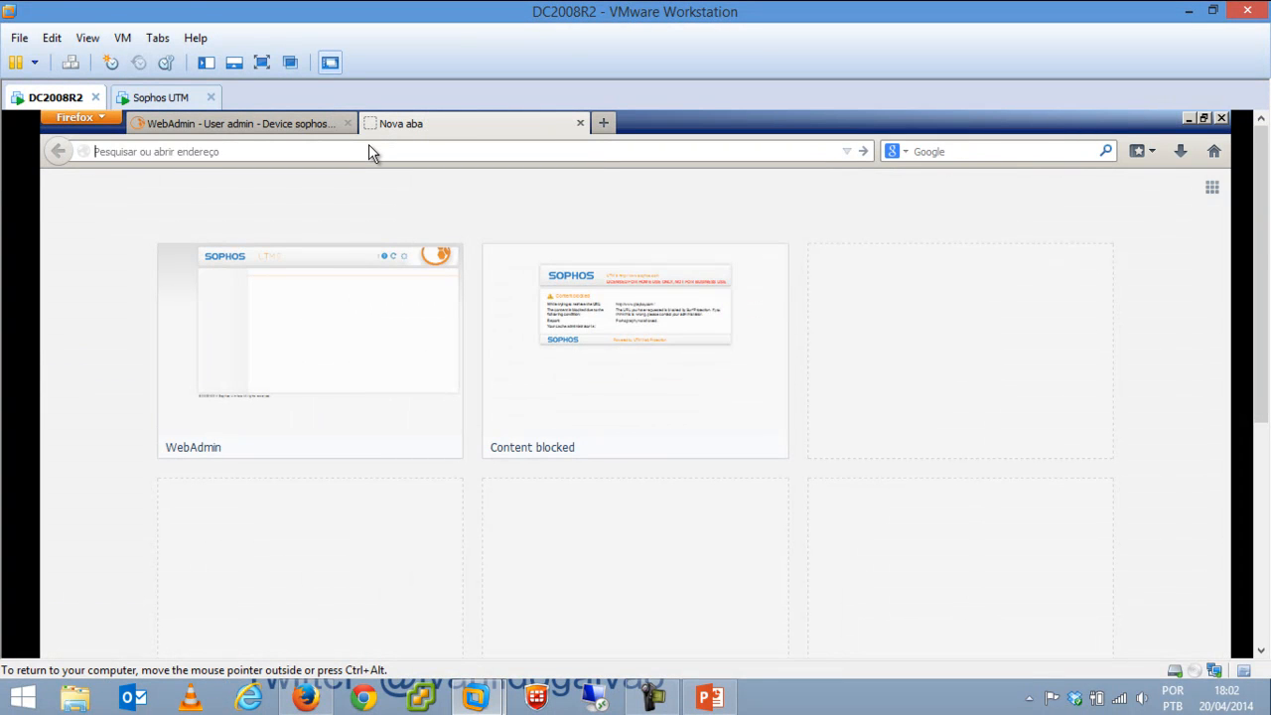
pyautogui.write('www.uol.com.br')
pyautogui.press('Return')
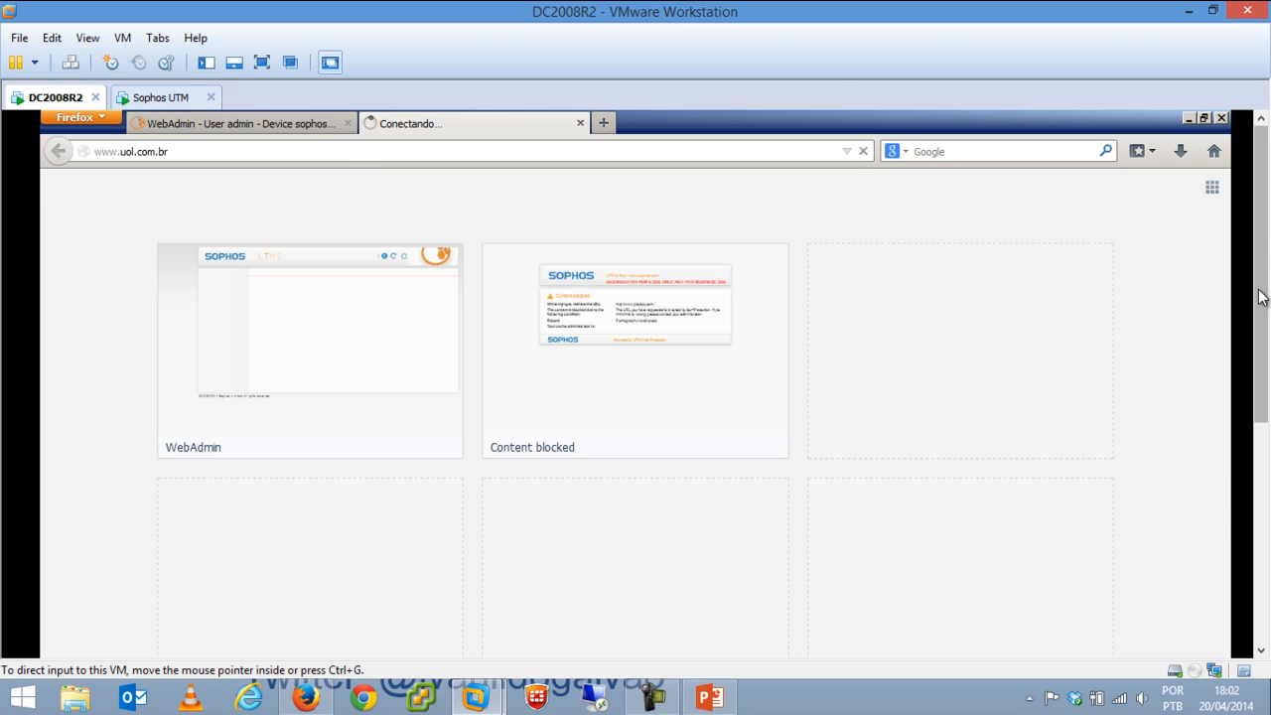
pyautogui.scroll(-3, 1227, 521)
# Bring the Firewall live log window forward and reload it twice.
pyautogui.moveTo(266, 638)
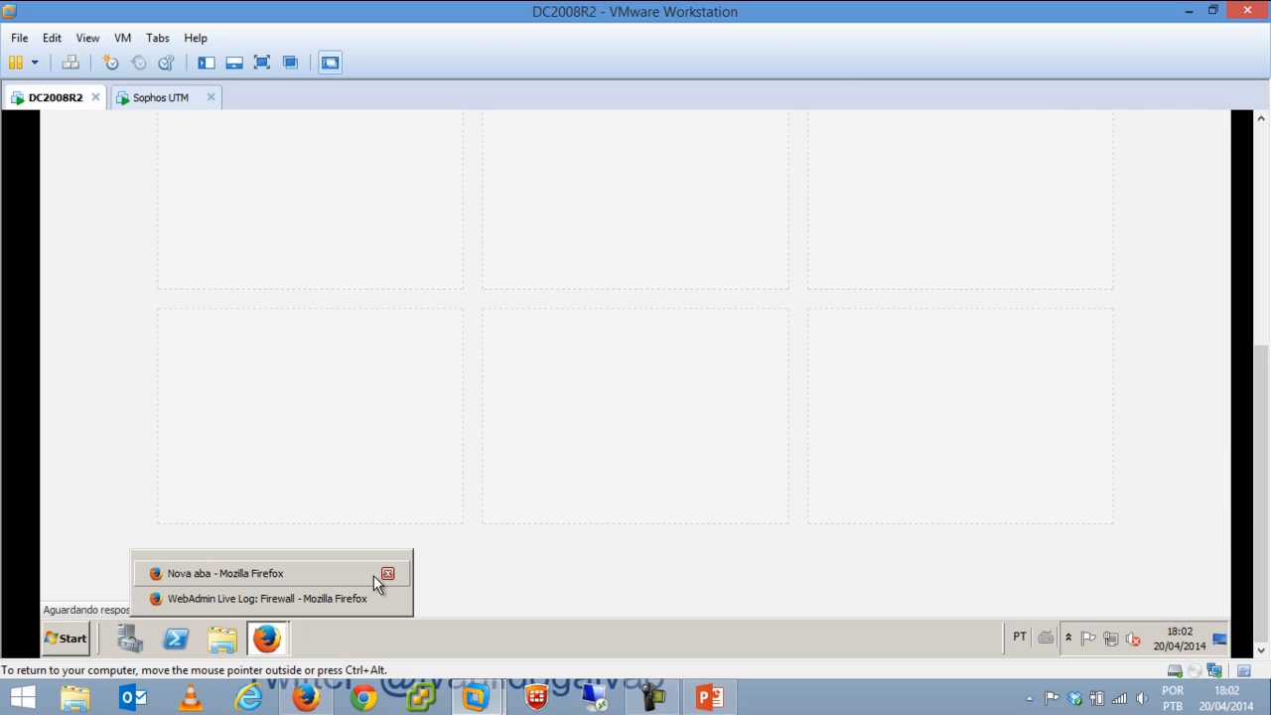
pyautogui.click(324, 598)
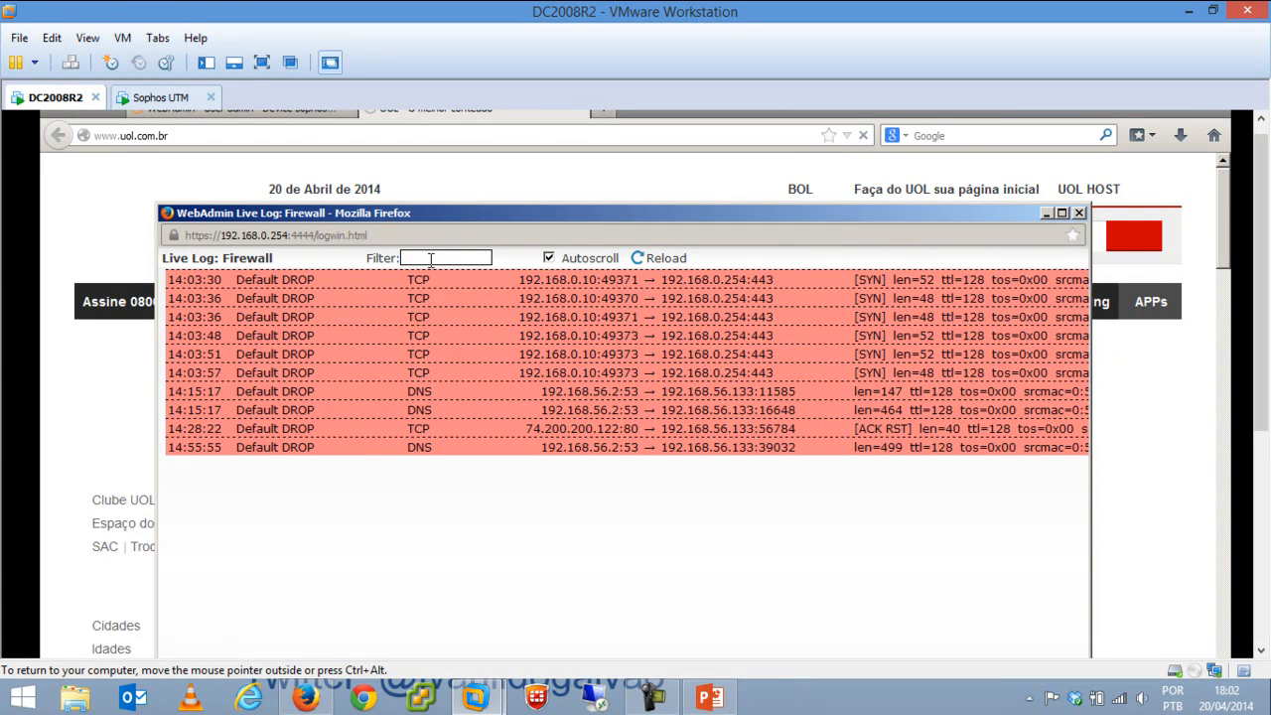
pyautogui.click(639, 262)
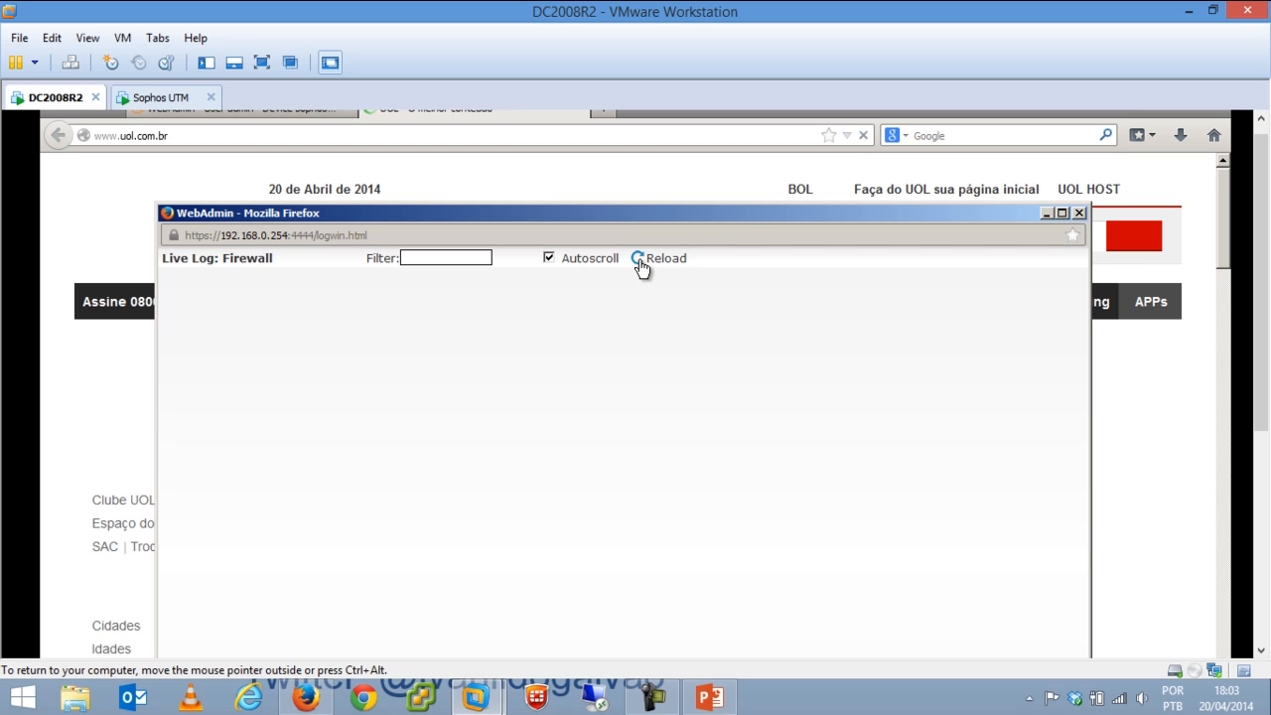
pyautogui.click(640, 262)
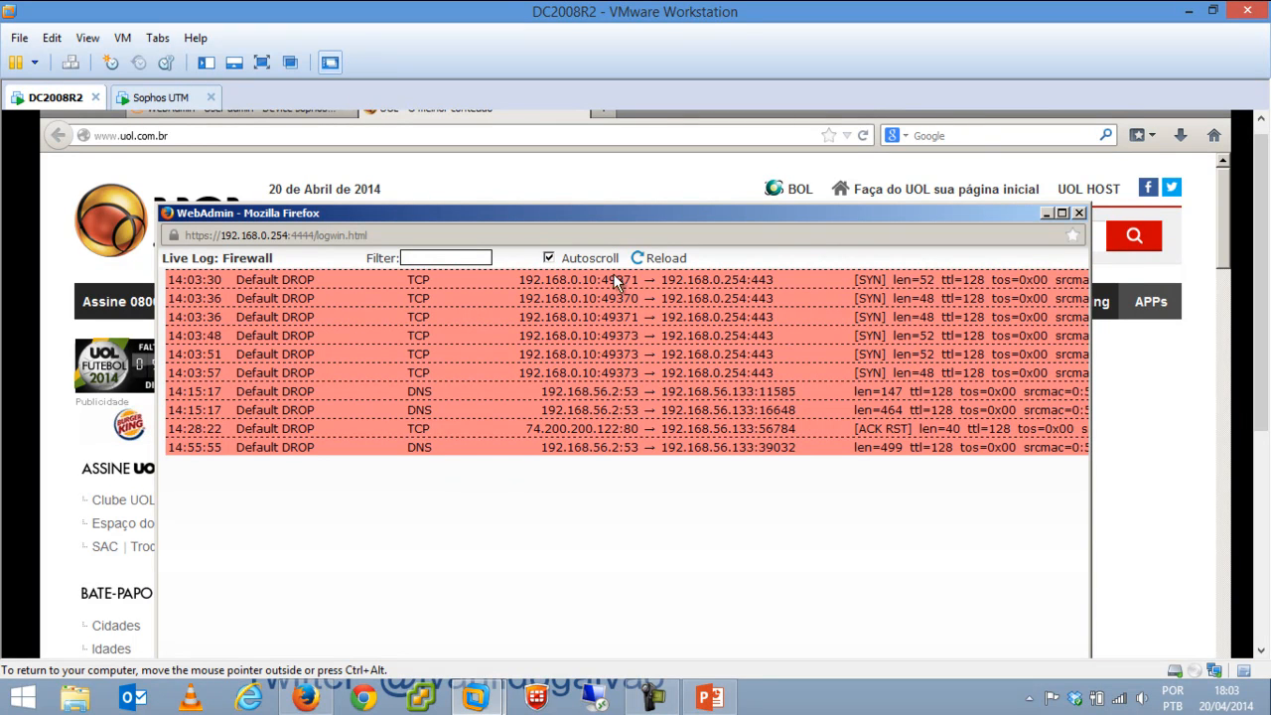
# Close the Firewall live log and scroll WebAdmin's Today's Log Files list to its end.
pyautogui.click(1080, 213)
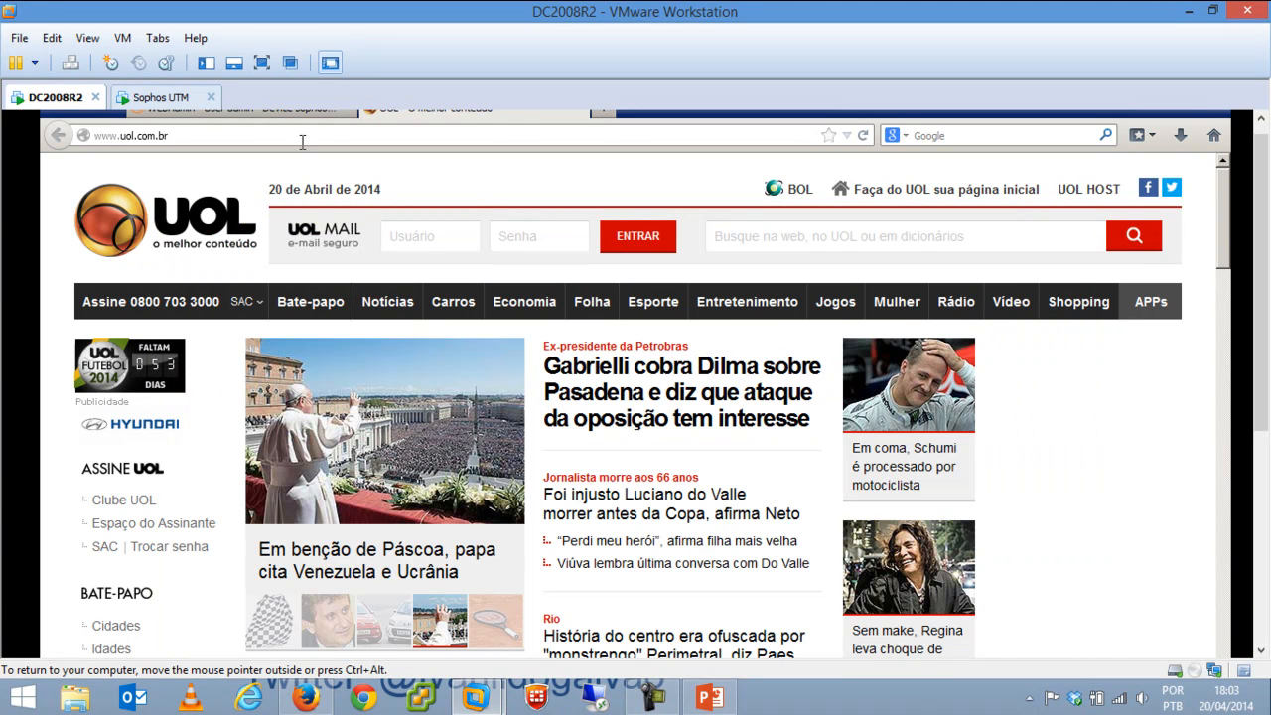
pyautogui.click(304, 111)
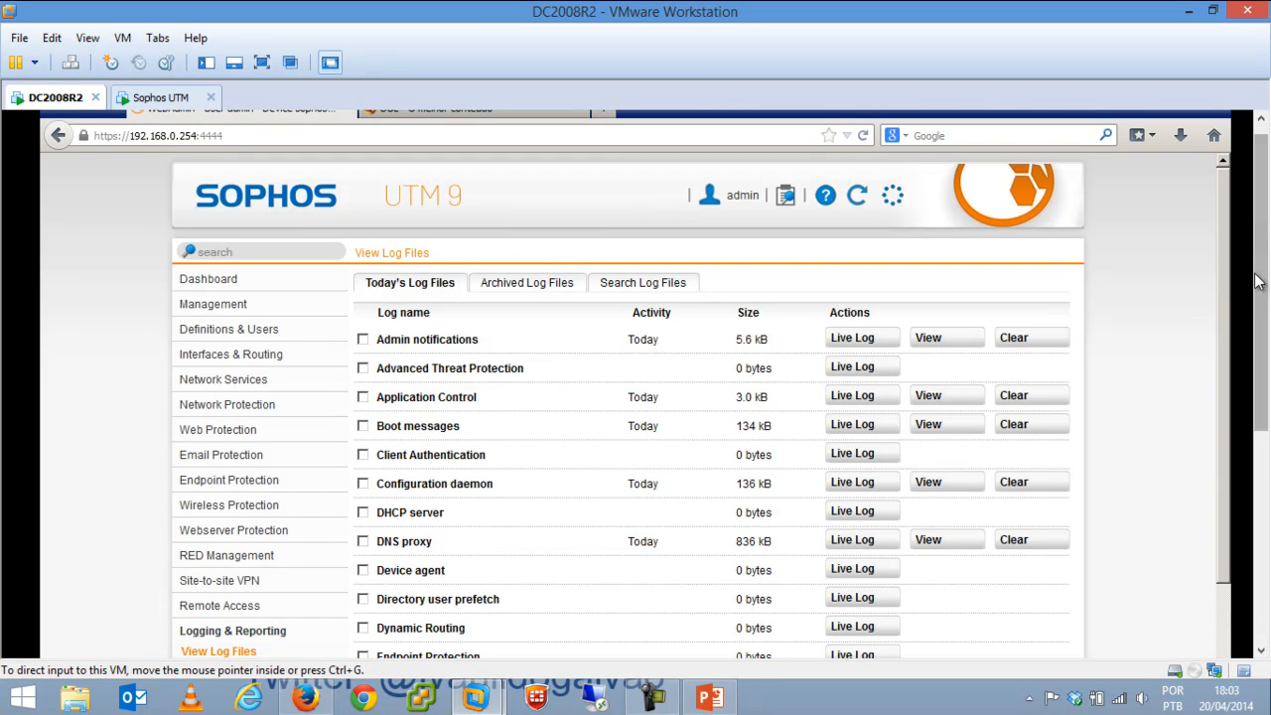
pyautogui.moveTo(1226, 379); pyautogui.dragTo(1227, 513)
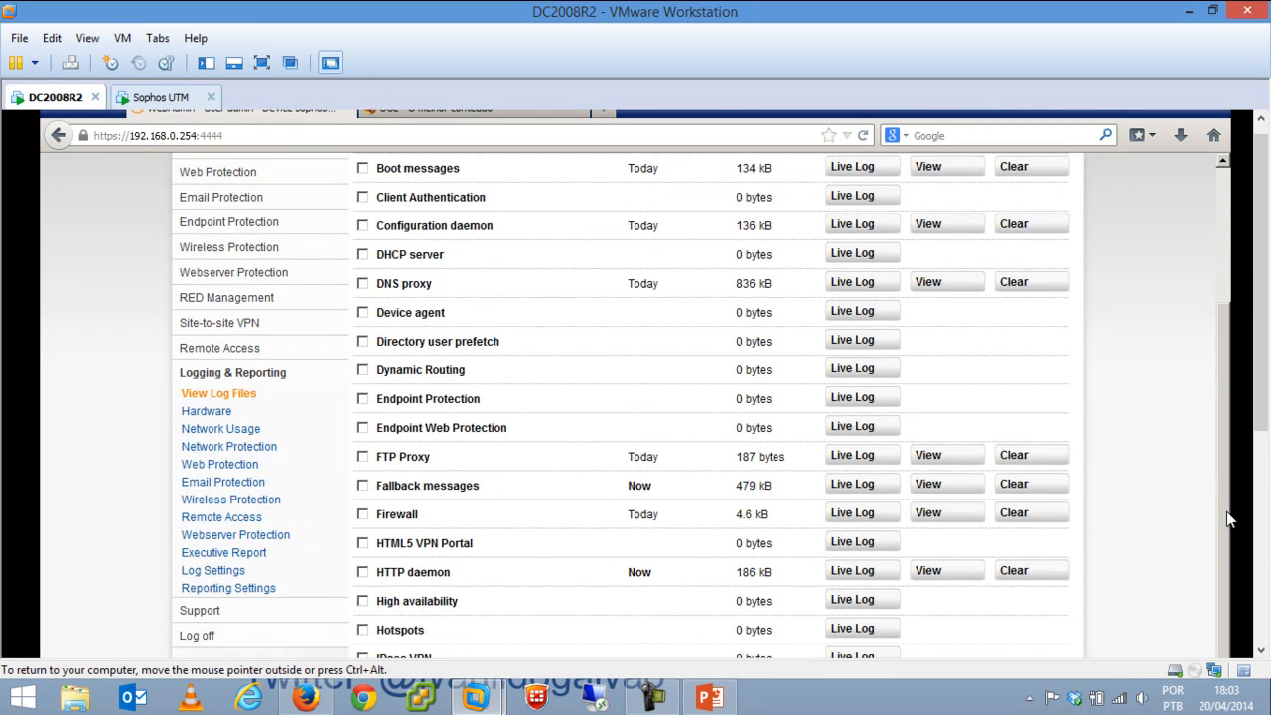
pyautogui.scroll(-6, 983, 536)
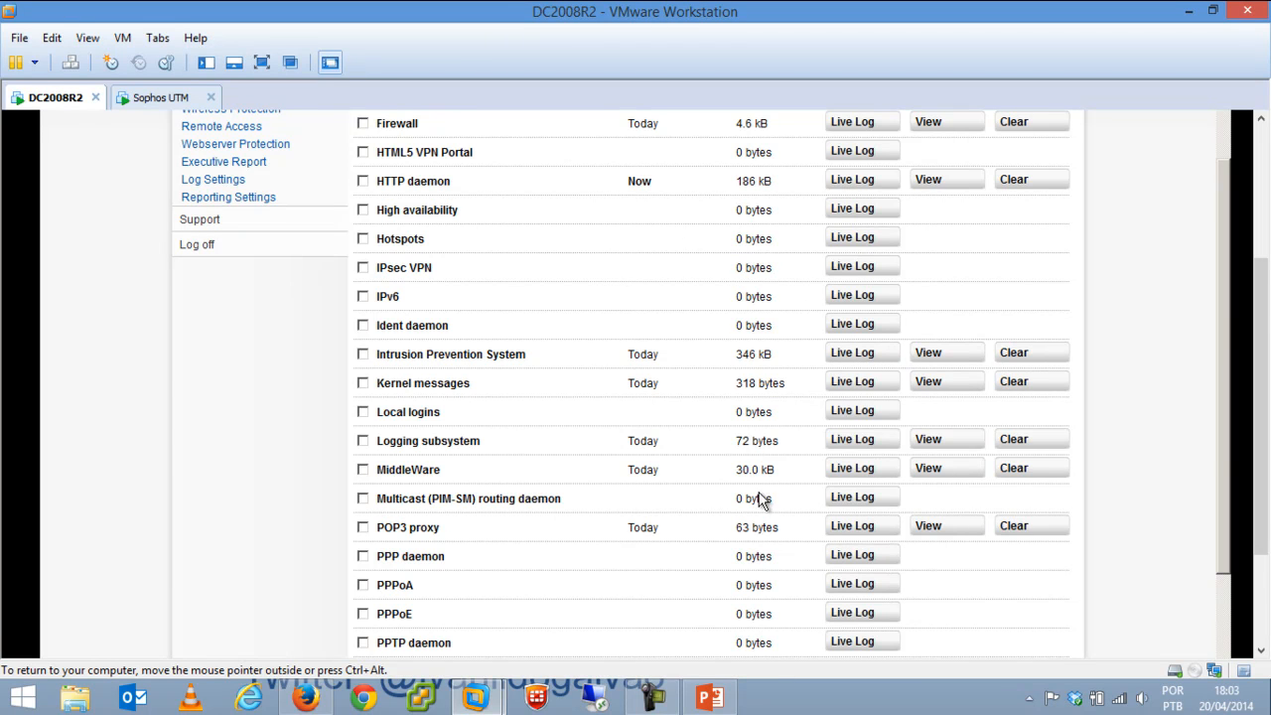
pyautogui.moveTo(1225, 447); pyautogui.dragTo(1228, 591)
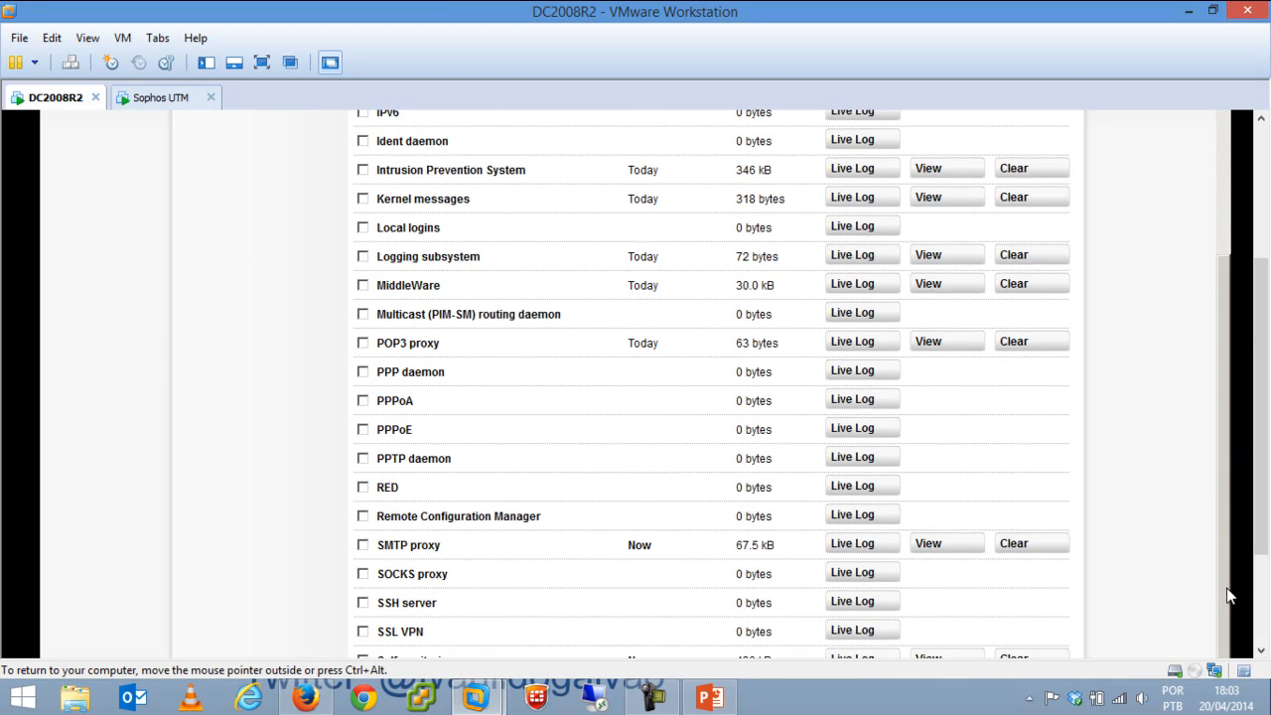
pyautogui.moveTo(1259, 522); pyautogui.dragTo(1259, 611)
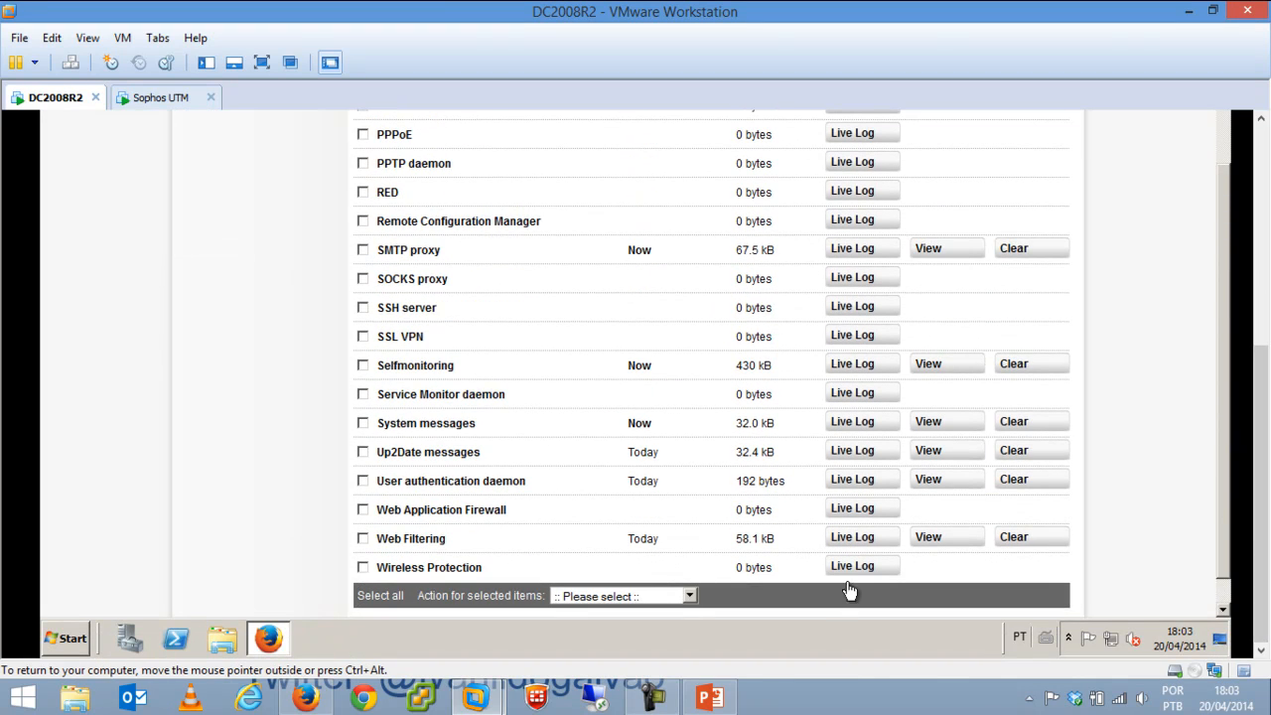
# Open the Web Filtering live log and scroll sideways to the h.imguol.com image URLs and timing fields.
pyautogui.click(868, 536)
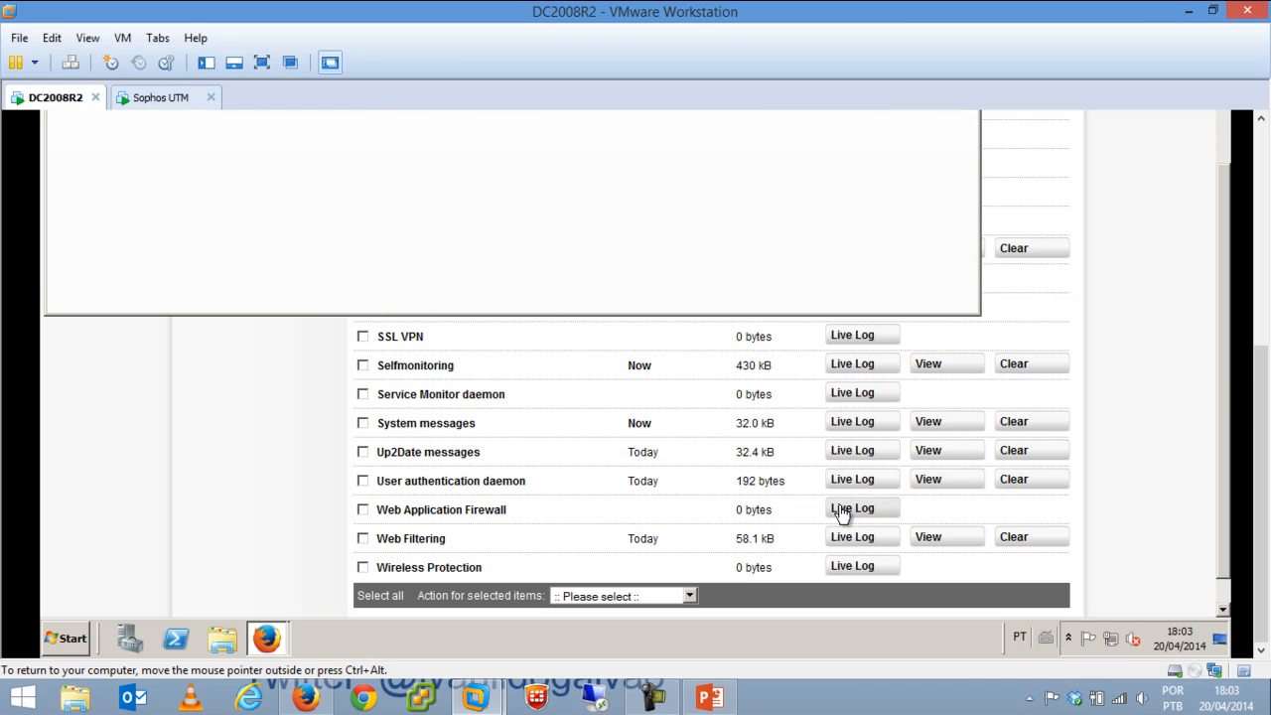
pyautogui.moveTo(1261, 380); pyautogui.dragTo(1263, 164)
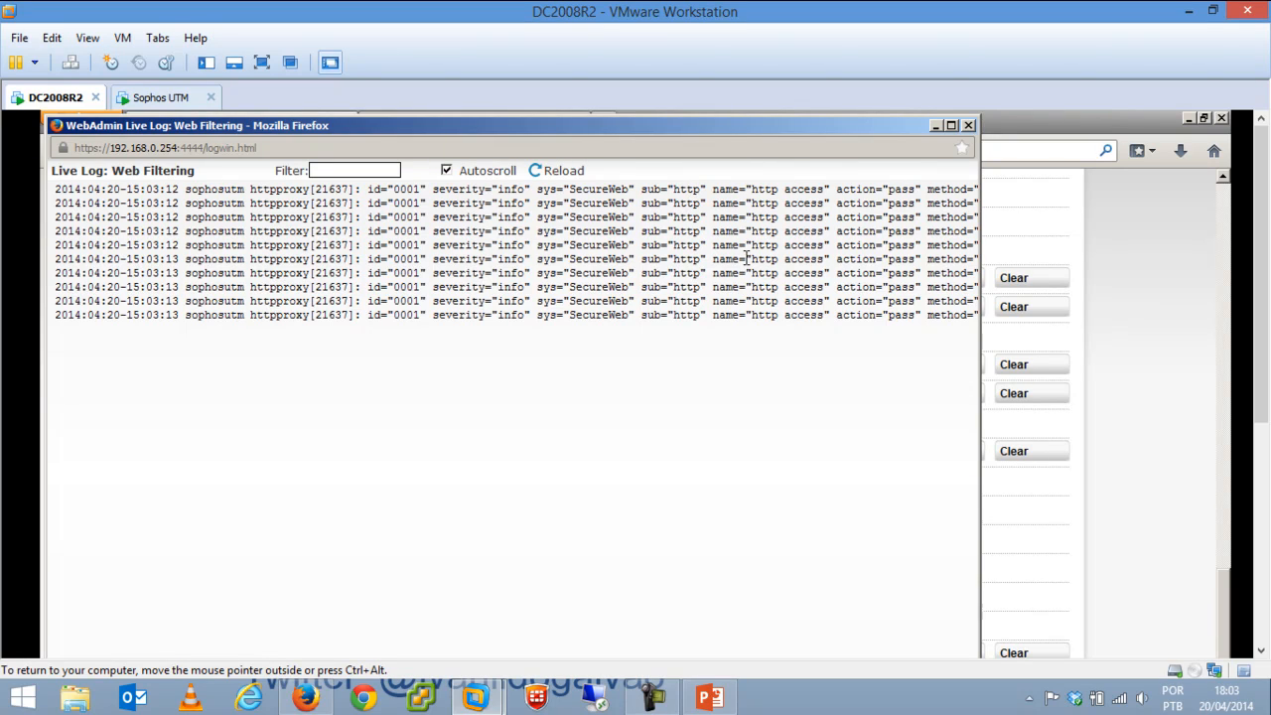
pyautogui.press('Right')
pyautogui.press('Right')
pyautogui.press('Right')
pyautogui.press('Right')
pyautogui.press('Right')
pyautogui.press('Right')
pyautogui.press('Right')
pyautogui.press('Right')
pyautogui.press('Right')
pyautogui.press('Right')
pyautogui.press('Right')
pyautogui.press('Right')
pyautogui.press('Right')
pyautogui.press('Right')
pyautogui.press('Right')
pyautogui.press('Right')
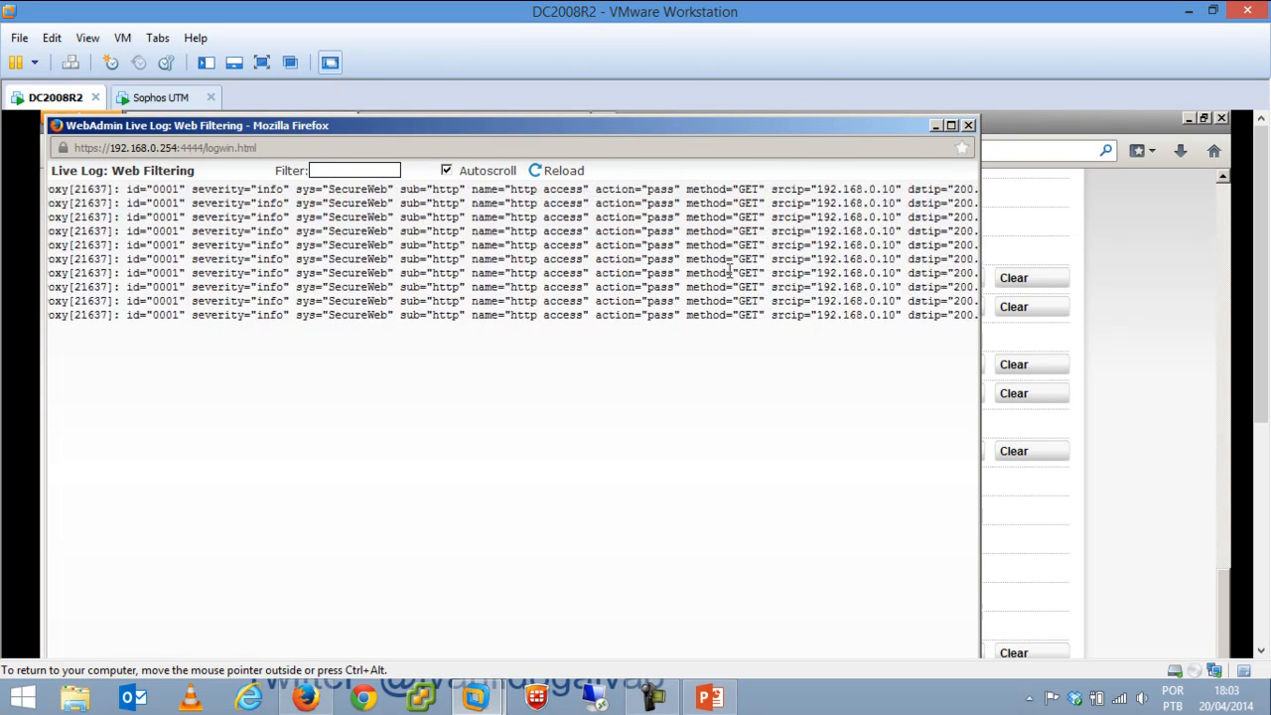
pyautogui.press('Right')
pyautogui.press('Right')
pyautogui.press('Right')
pyautogui.press('Right')
pyautogui.press('Right')
pyautogui.press('Right')
pyautogui.press('Right')
pyautogui.press('Right')
pyautogui.press('Right')
pyautogui.press('Right')
pyautogui.press('Right')
pyautogui.press('Right')
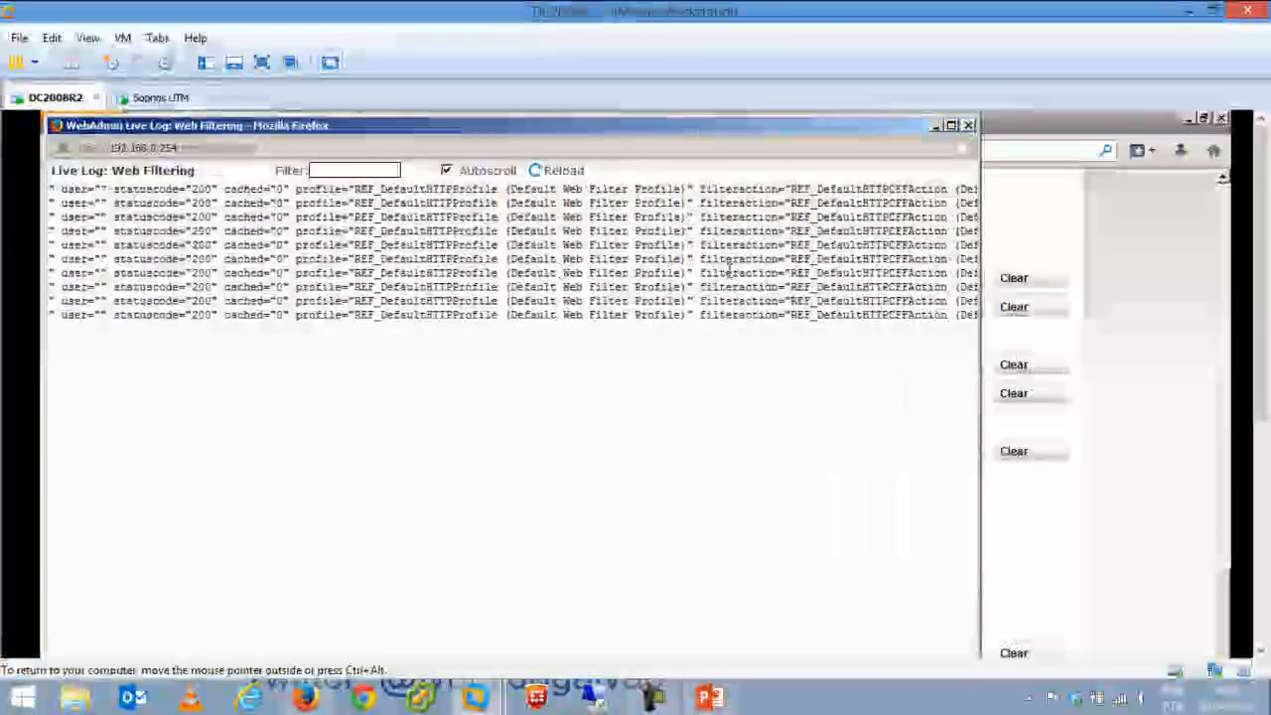
pyautogui.press('Right')
pyautogui.press('Right')
pyautogui.press('Right')
pyautogui.press('Right')
pyautogui.press('Right')
pyautogui.press('Right')
pyautogui.press('Right')
pyautogui.press('Right')
pyautogui.press('Right')
pyautogui.press('Right')
pyautogui.press('Right')
pyautogui.press('Right')
pyautogui.press('Right')
pyautogui.press('Right')
pyautogui.press('Right')
pyautogui.press('Right')
pyautogui.press('Right')
pyautogui.press('Right')
pyautogui.press('Right')
pyautogui.press('Right')
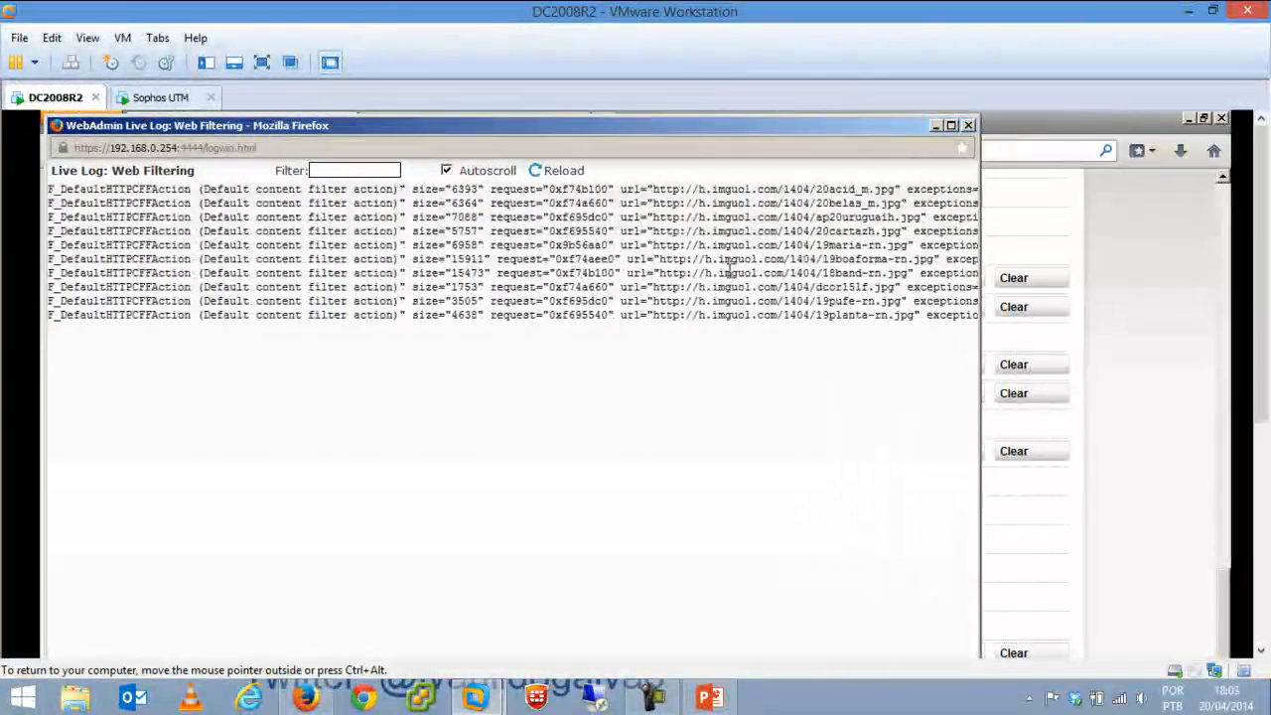
pyautogui.press('Right')
pyautogui.press('Right')
pyautogui.press('Right')
pyautogui.press('Right')
pyautogui.press('Right')
pyautogui.press('Right')
pyautogui.press('Right')
pyautogui.press('Right')
pyautogui.press('Right')
pyautogui.press('Right')
pyautogui.press('Right')
pyautogui.press('Right')
pyautogui.press('Right')
pyautogui.press('Right')
pyautogui.press('Right')
pyautogui.press('Right')
pyautogui.press('Right')
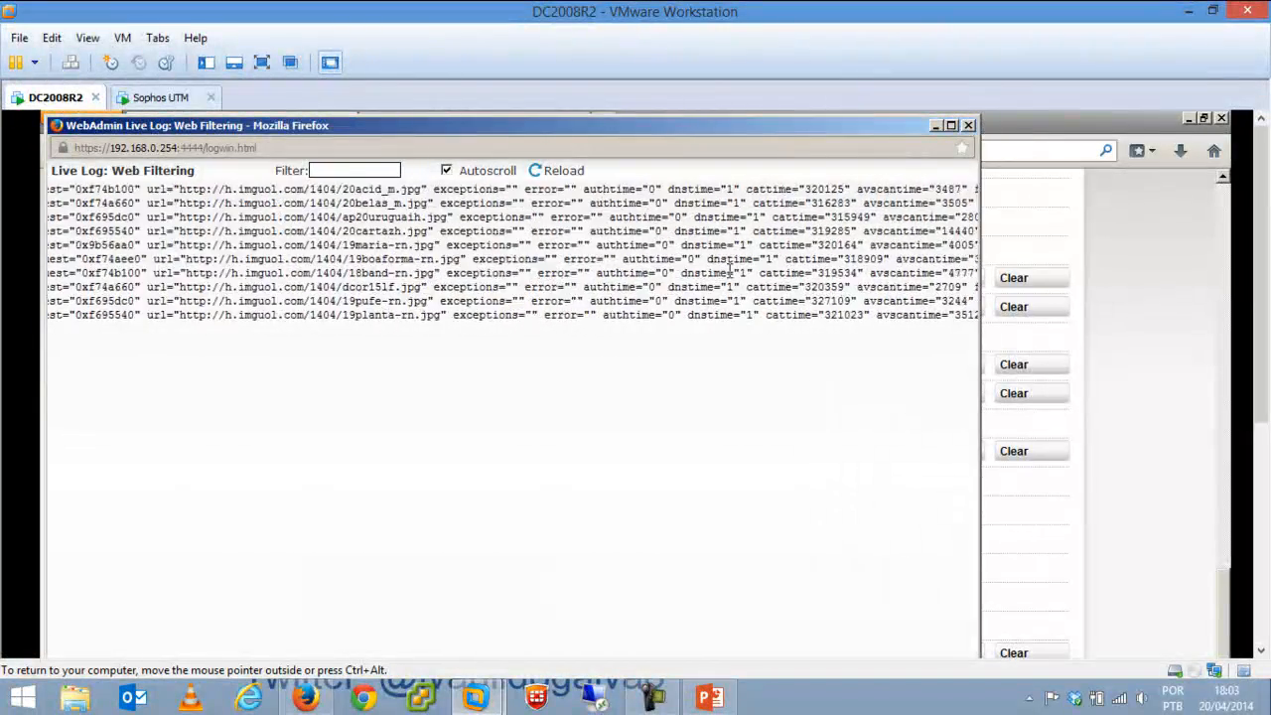
pyautogui.press('Left')
pyautogui.press('Left')
pyautogui.press('Left')
pyautogui.press('Left')
pyautogui.press('Left')
pyautogui.press('Left')
pyautogui.press('Left')
pyautogui.press('Left')
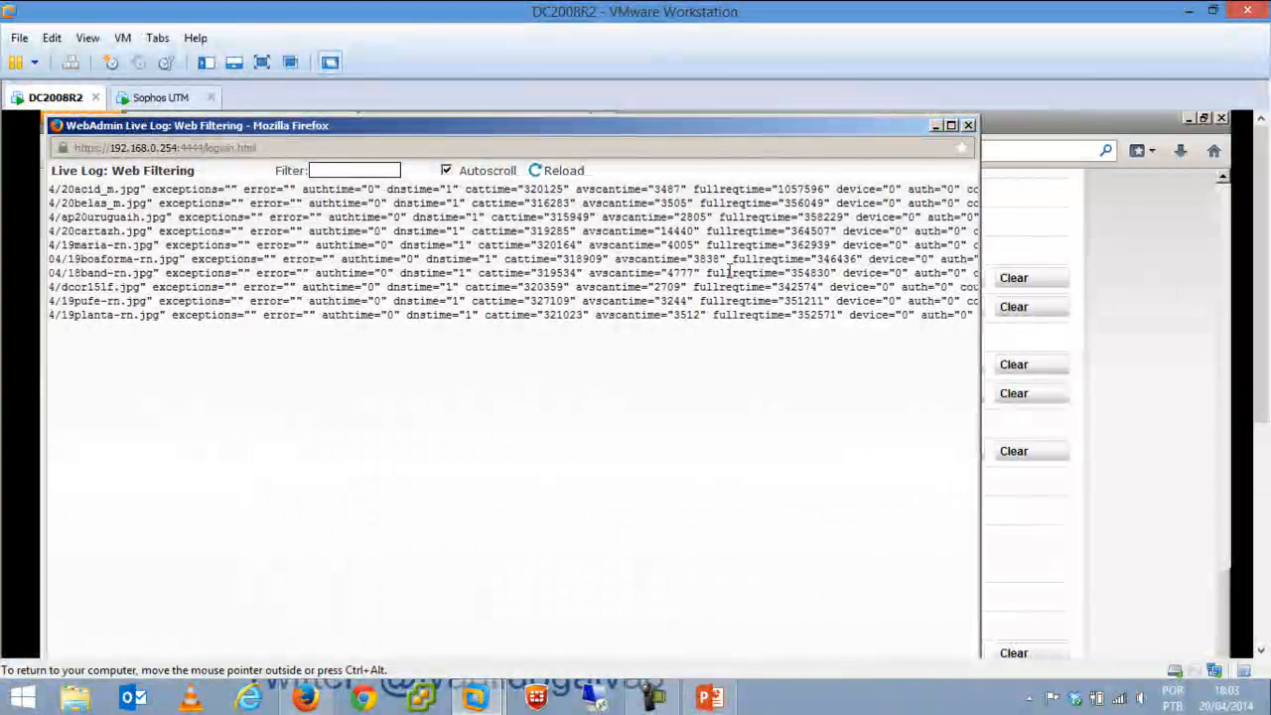
# Close the Web Filtering live log and open Hardware > Network Usage to view the daily traffic graphs.
pyautogui.click(968, 126)
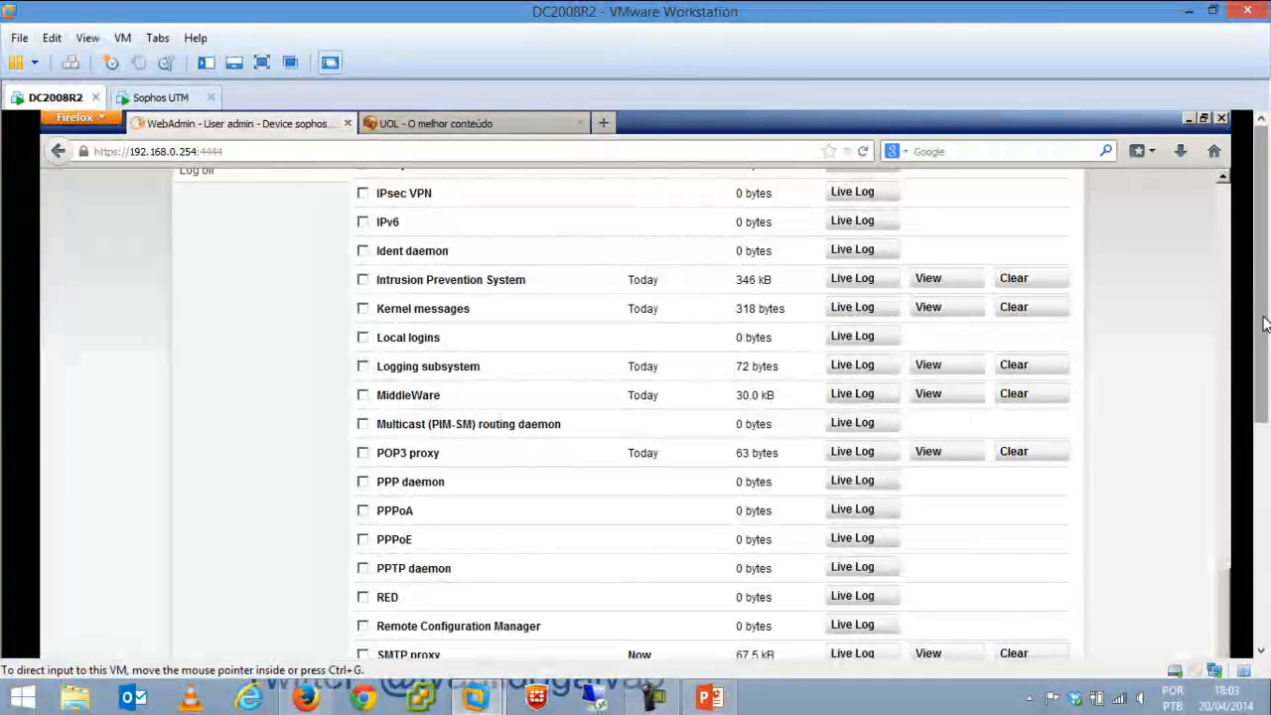
pyautogui.click(1222, 217)
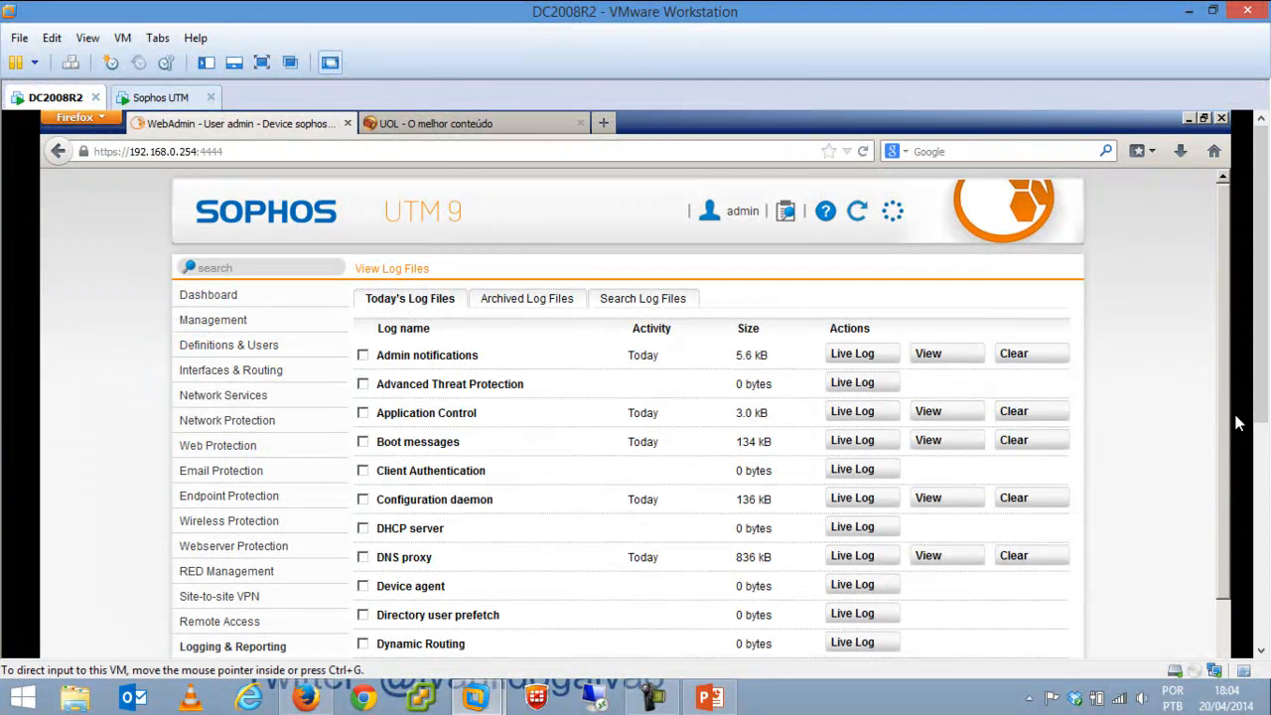
pyautogui.scroll(-3, 1228, 507)
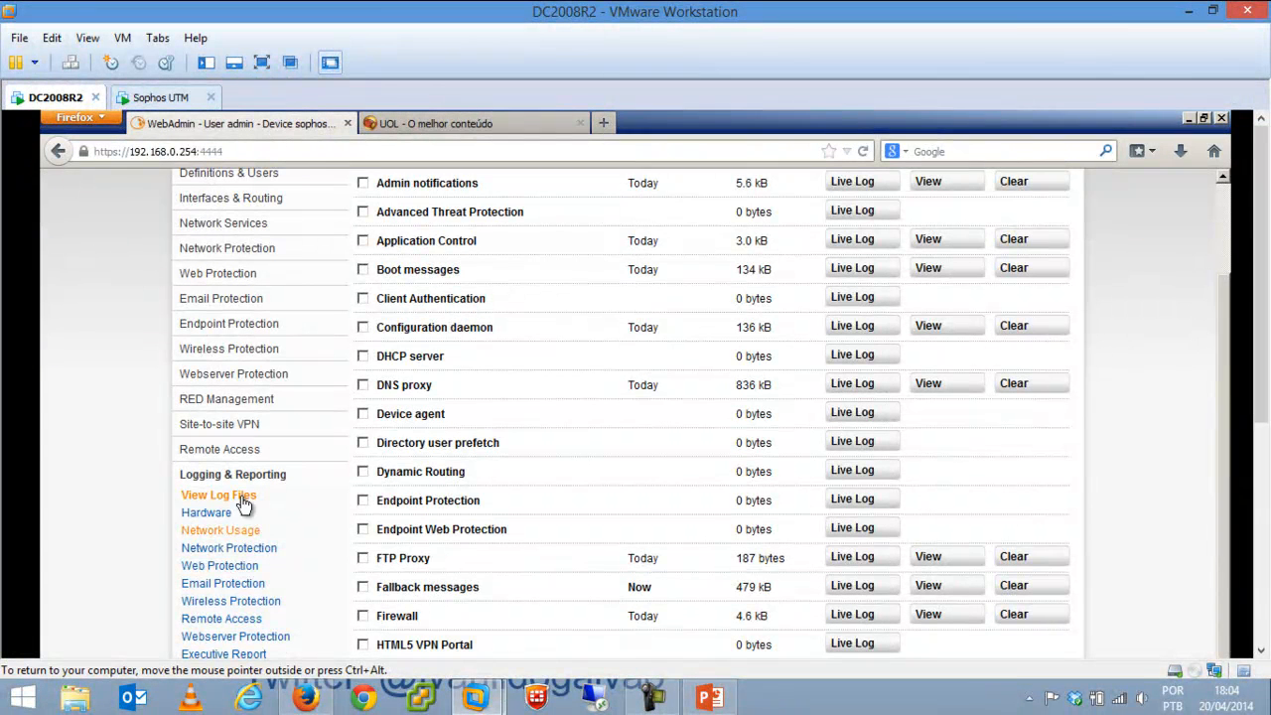
pyautogui.click(225, 516)
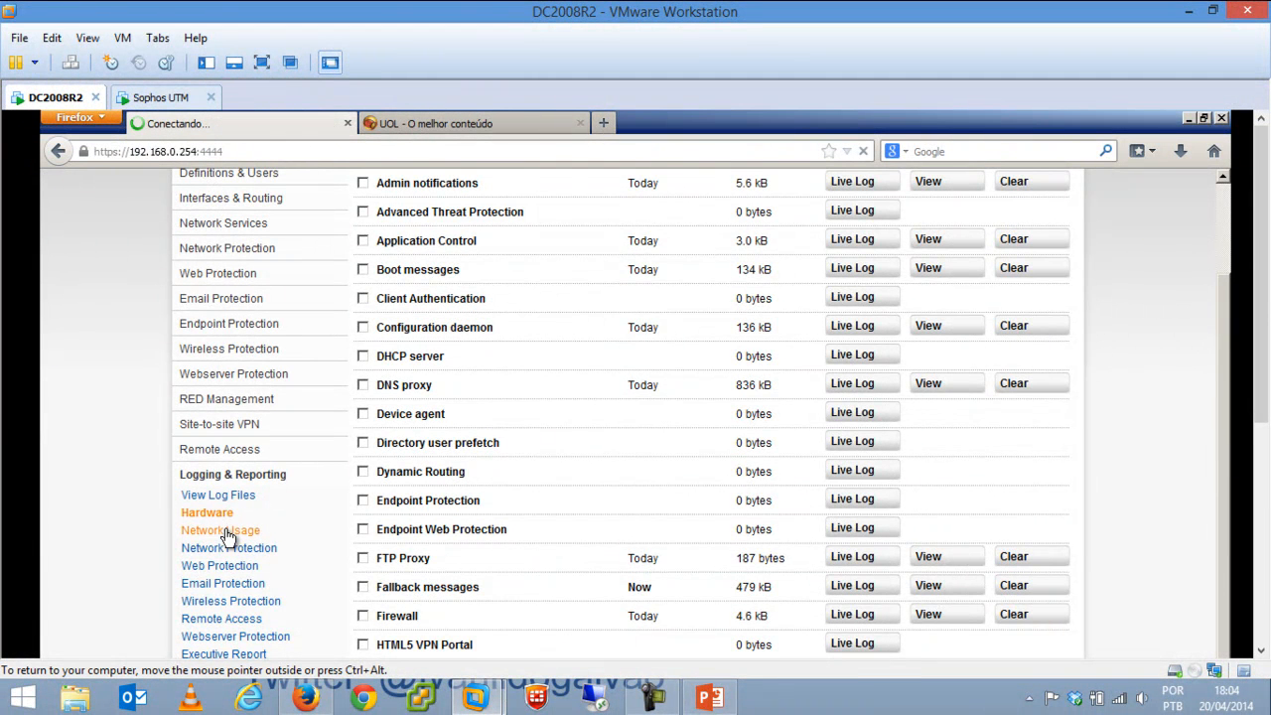
pyautogui.click(229, 536)
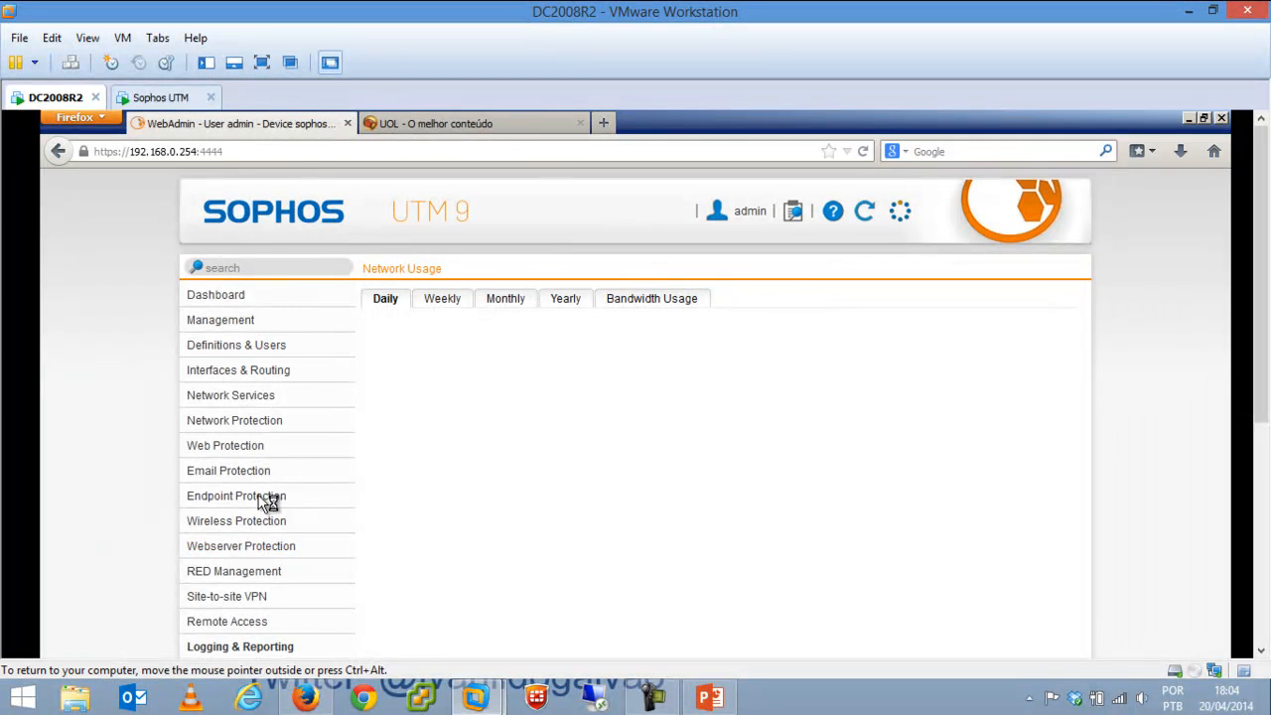
pyautogui.moveTo(1263, 240); pyautogui.dragTo(1265, 430)
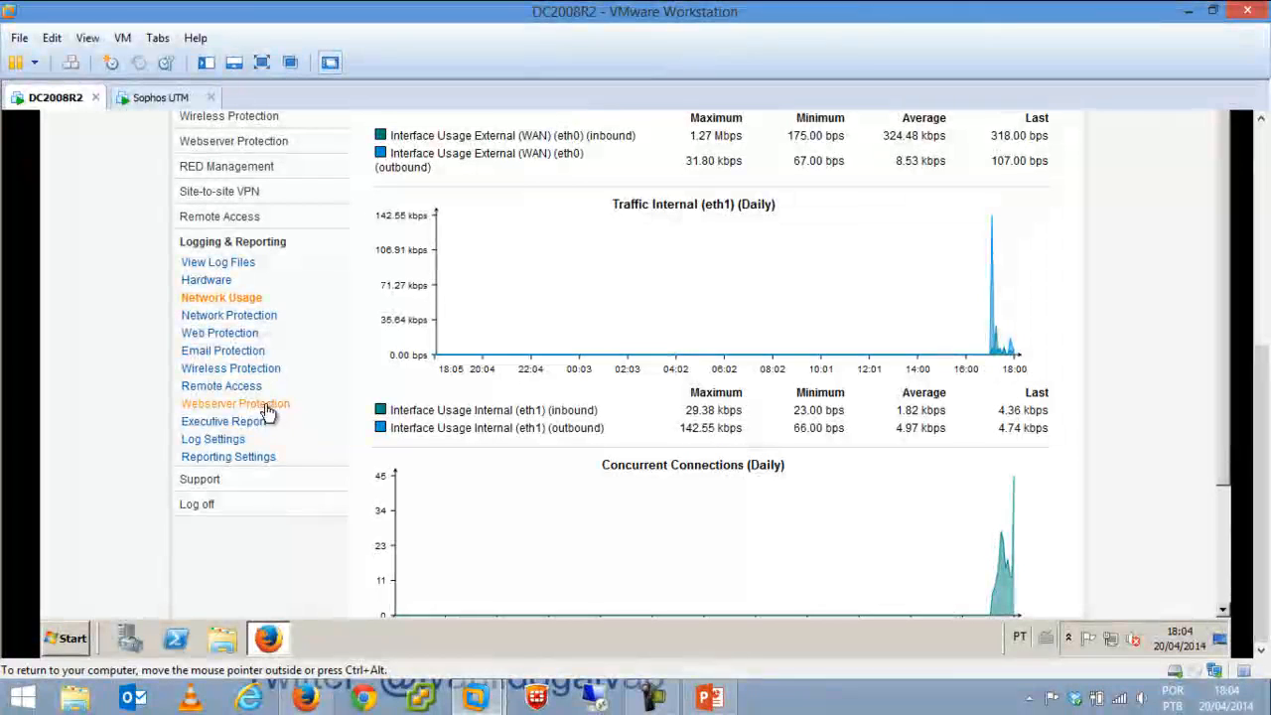
# Open Log Settings and view the Remote Syslog Server tab, showing remote syslog disabled.
pyautogui.click(234, 443)
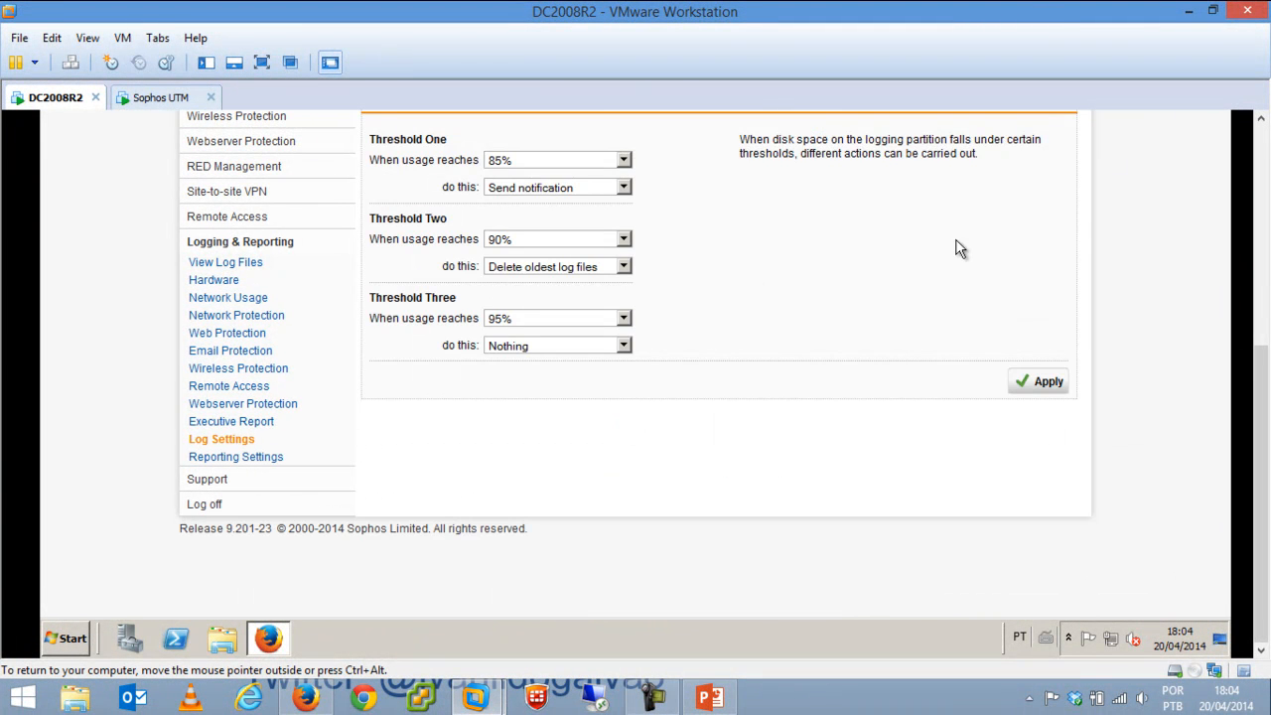
pyautogui.moveTo(1261, 386); pyautogui.dragTo(1257, 256)
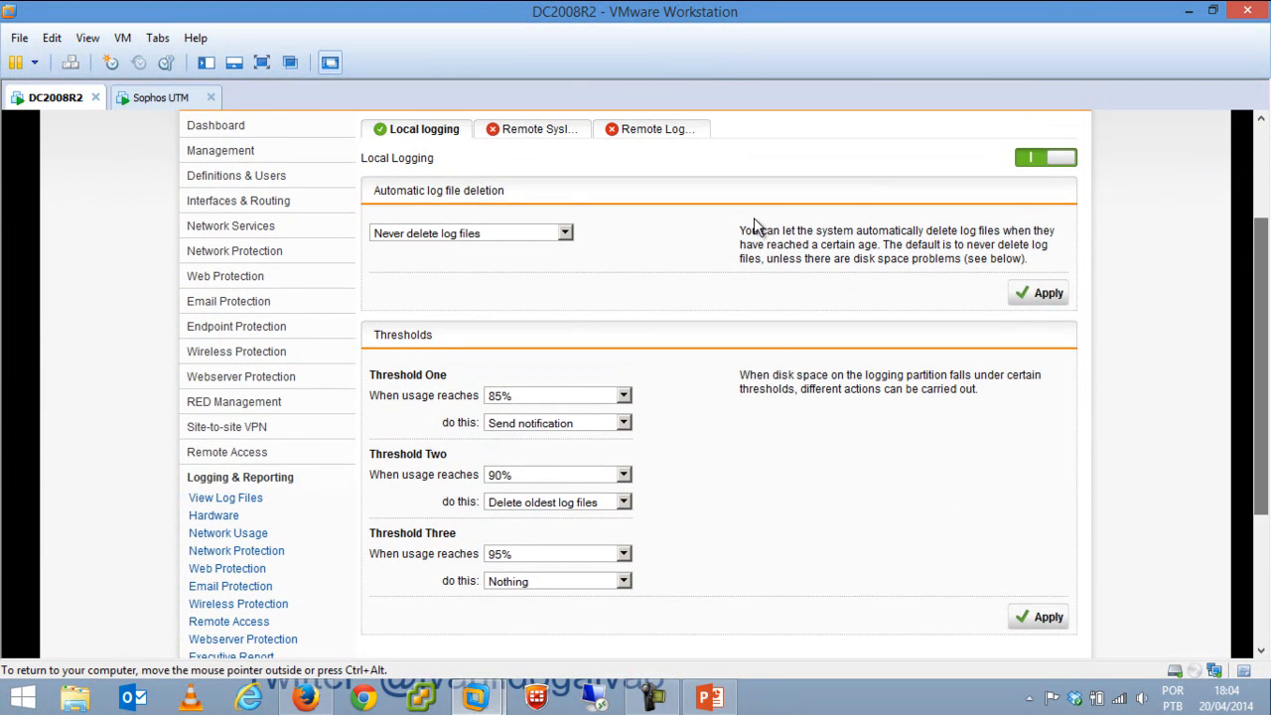
pyautogui.click(543, 130)
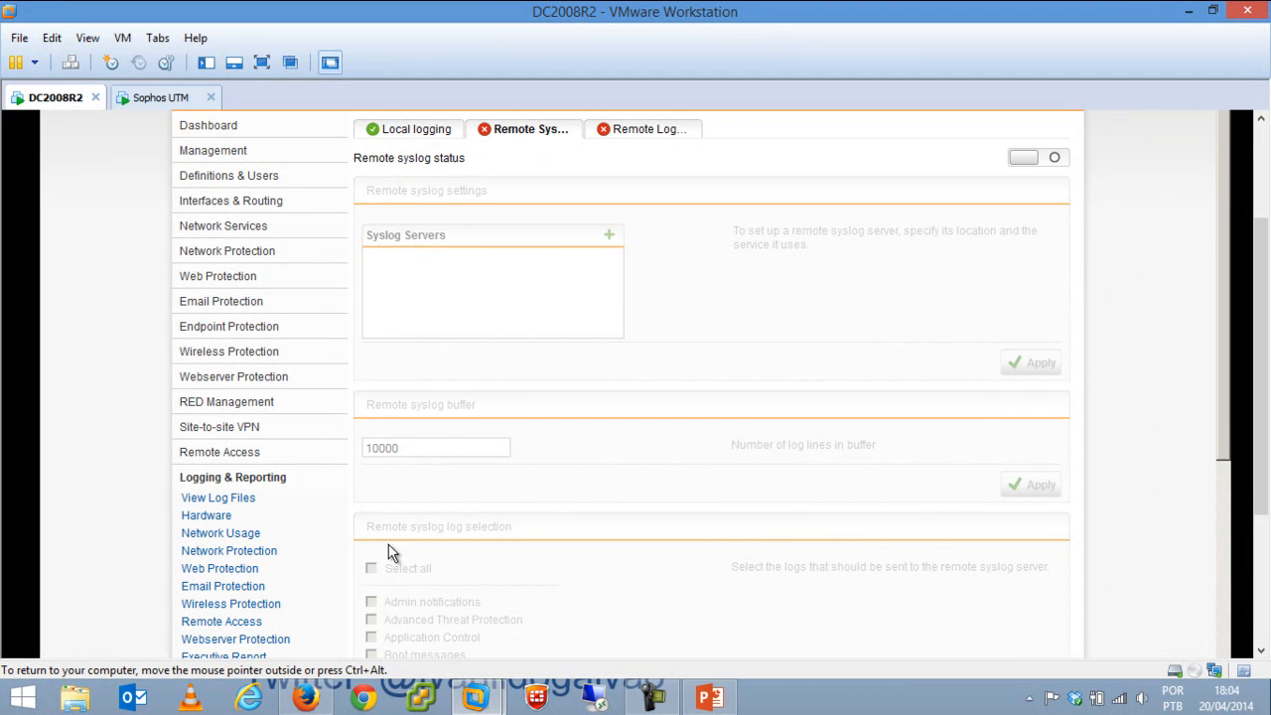
pyautogui.moveTo(1223, 266); pyautogui.dragTo(1229, 506)
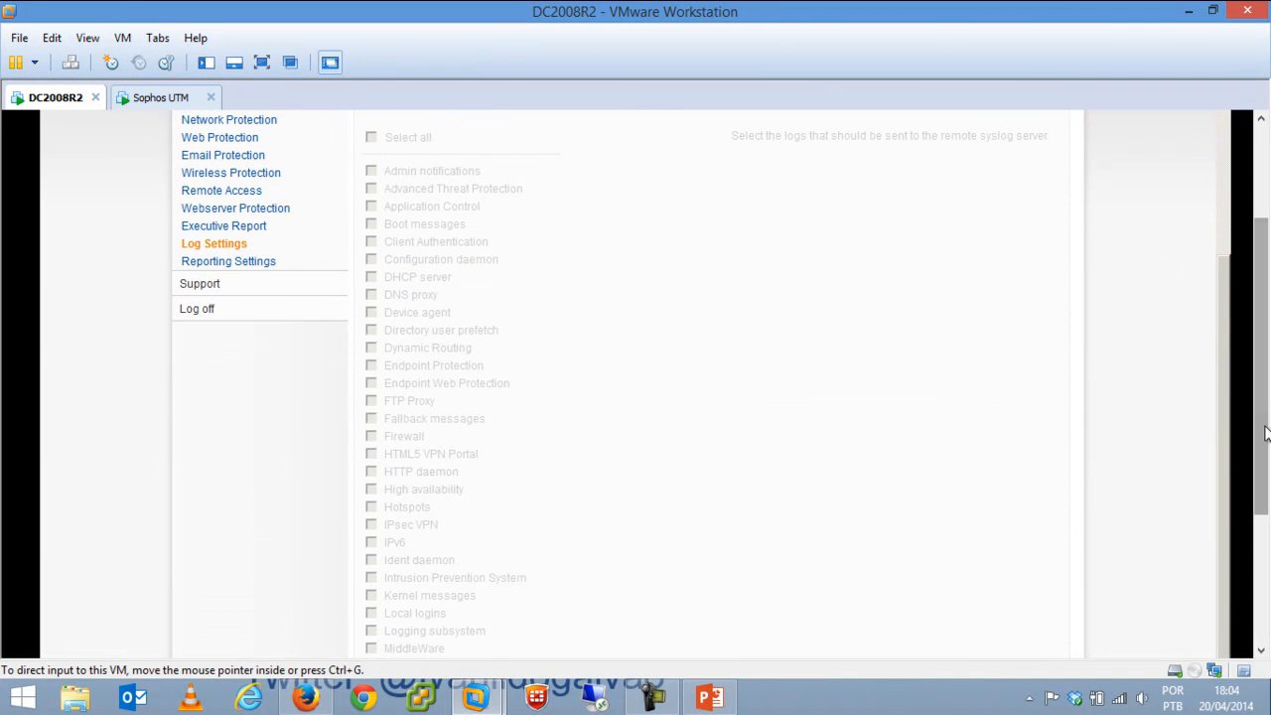
pyautogui.moveTo(1266, 433); pyautogui.dragTo(1265, 400)
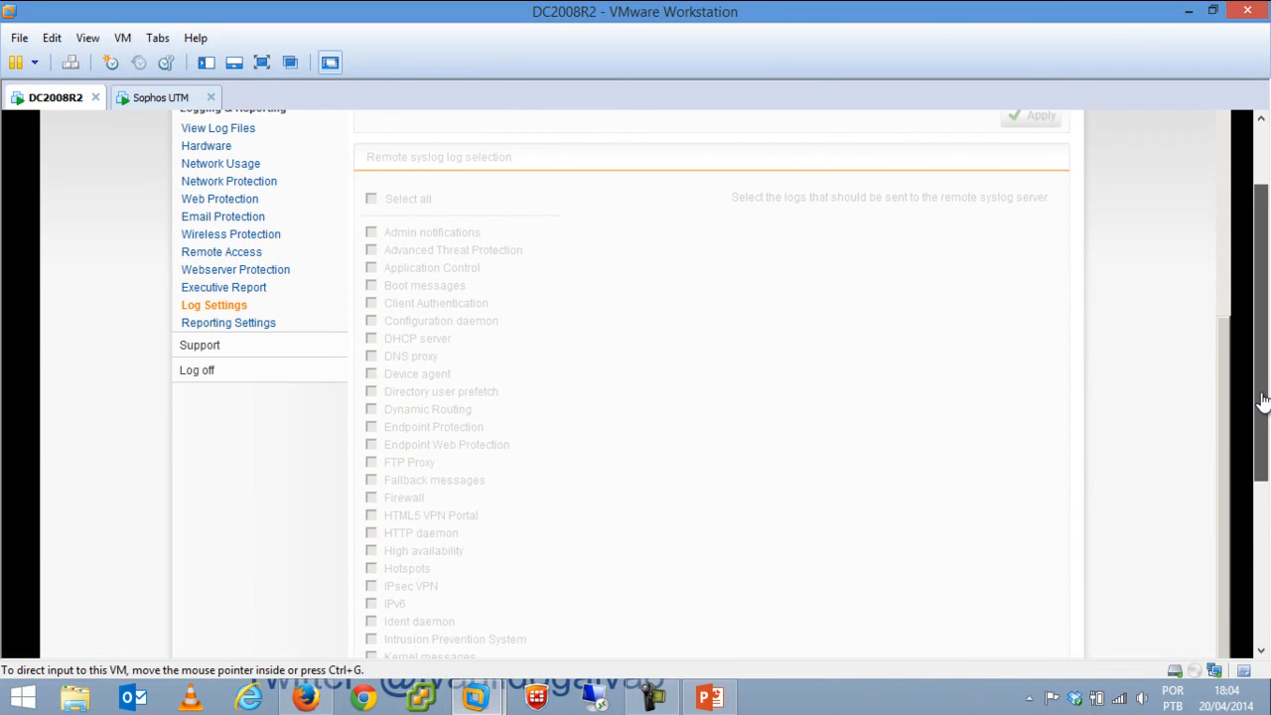
# Open the Support page and scroll through its Knowledge Base, Known Issues, HCL and Up2Date links.
pyautogui.click(199, 342)
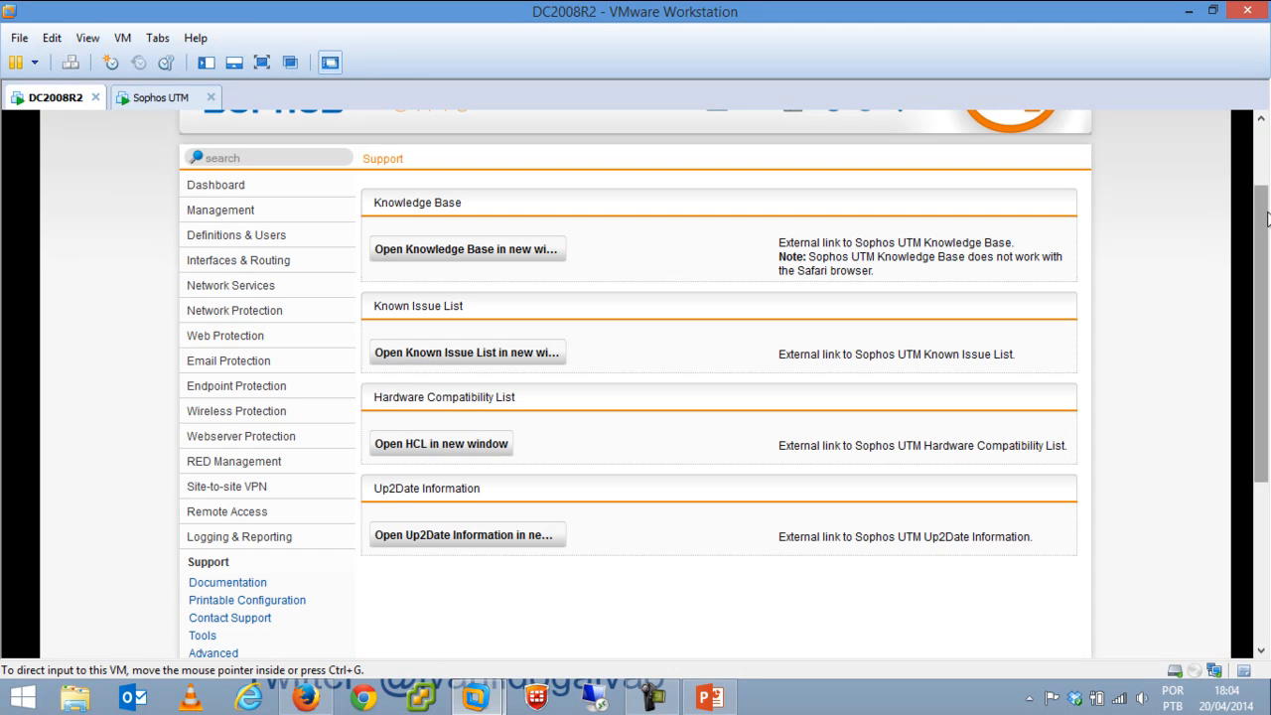
pyautogui.scroll(-3, 633, 363)
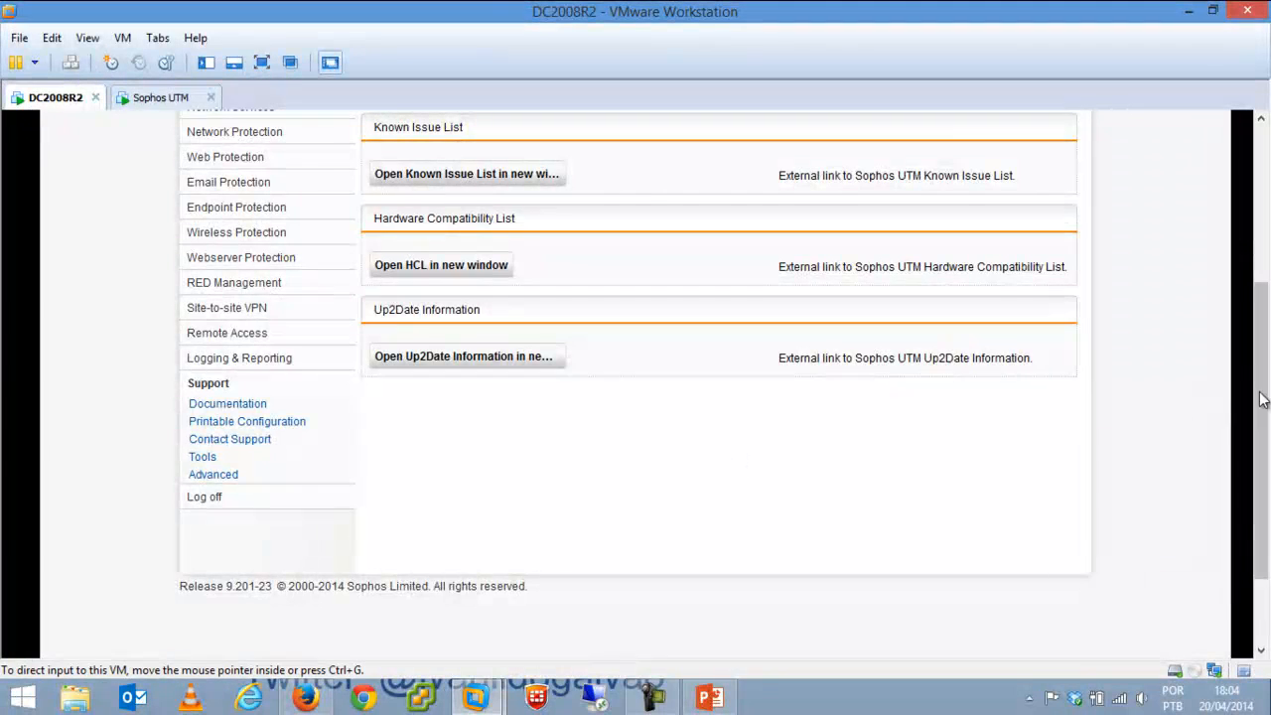
pyautogui.moveTo(1264, 409); pyautogui.dragTo(1256, 219)
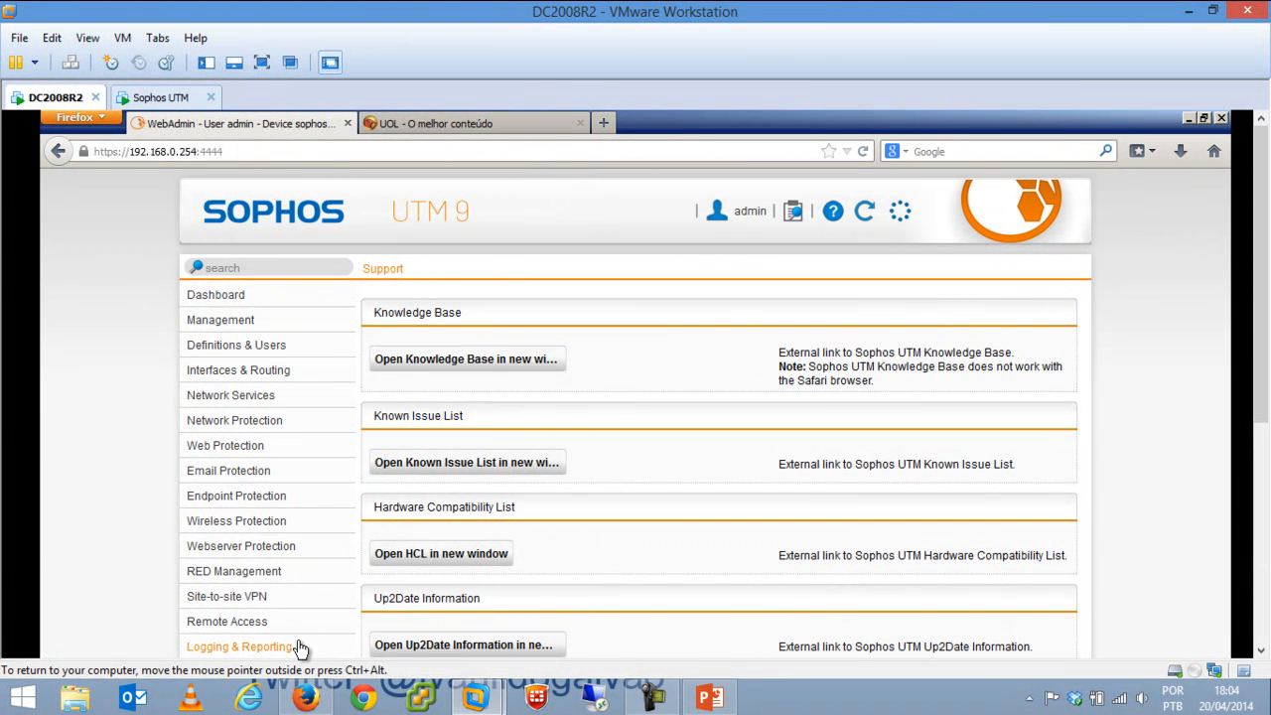
# Go back to the Dashboard and scroll through it: System OK, eth0 and eth1 Up, Firewall active with 4 rules.
pyautogui.click(229, 298)
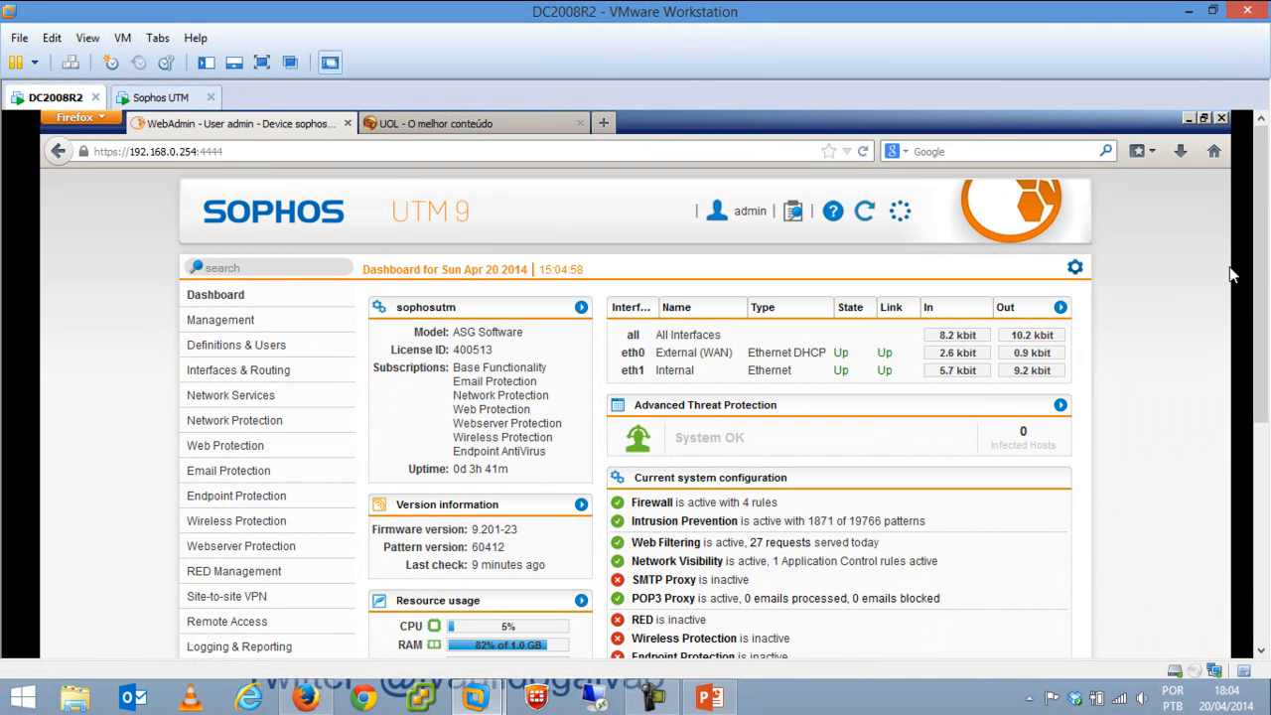
pyautogui.moveTo(1262, 270); pyautogui.dragTo(1265, 330)
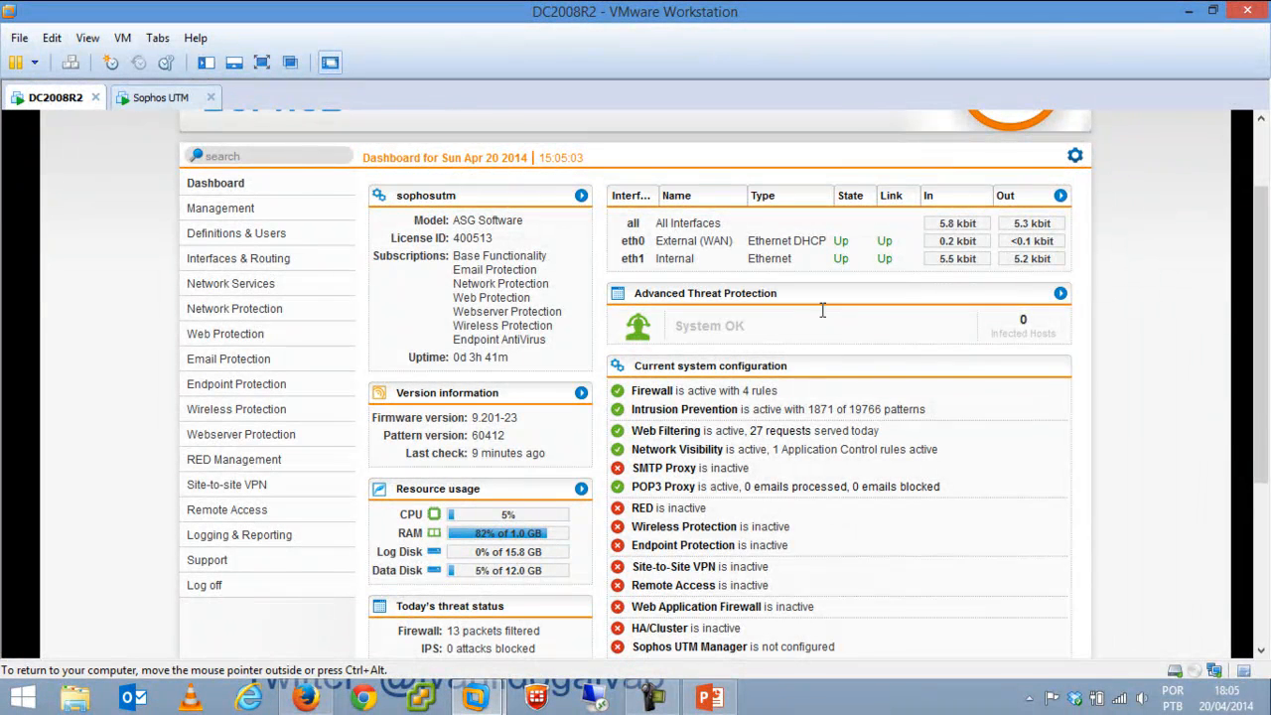
pyautogui.moveTo(1261, 322); pyautogui.dragTo(1258, 484)
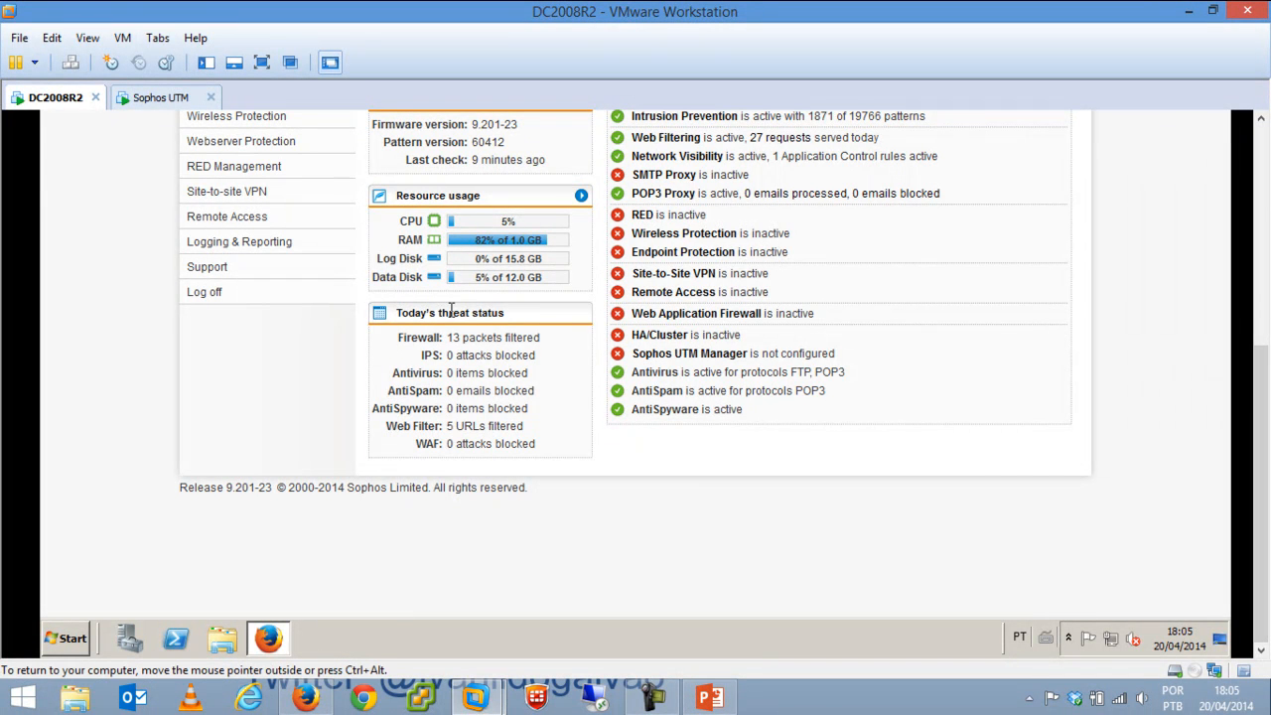
pyautogui.moveTo(1265, 458); pyautogui.dragTo(1264, 236)
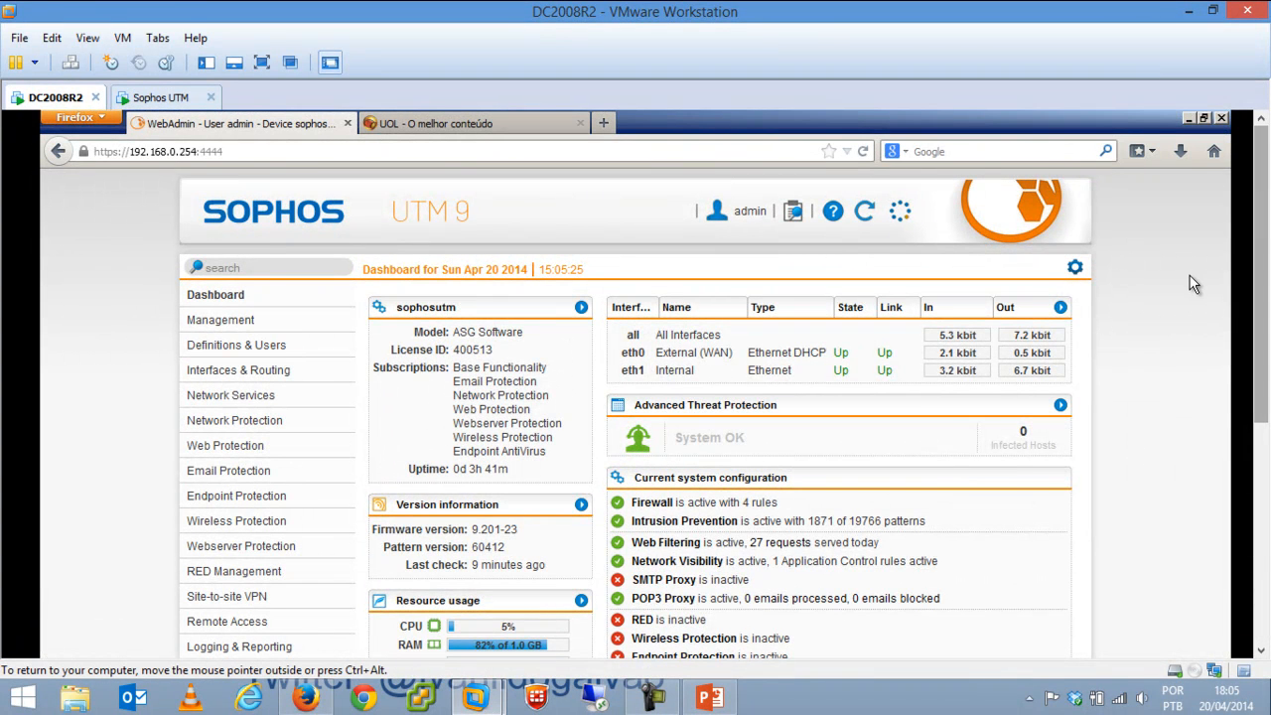
pyautogui.moveTo(1263, 253)
pyautogui.mouseDown()
pyautogui.moveTo(1263, 538)
pyautogui.moveTo(1264, 259)
pyautogui.mouseUp()
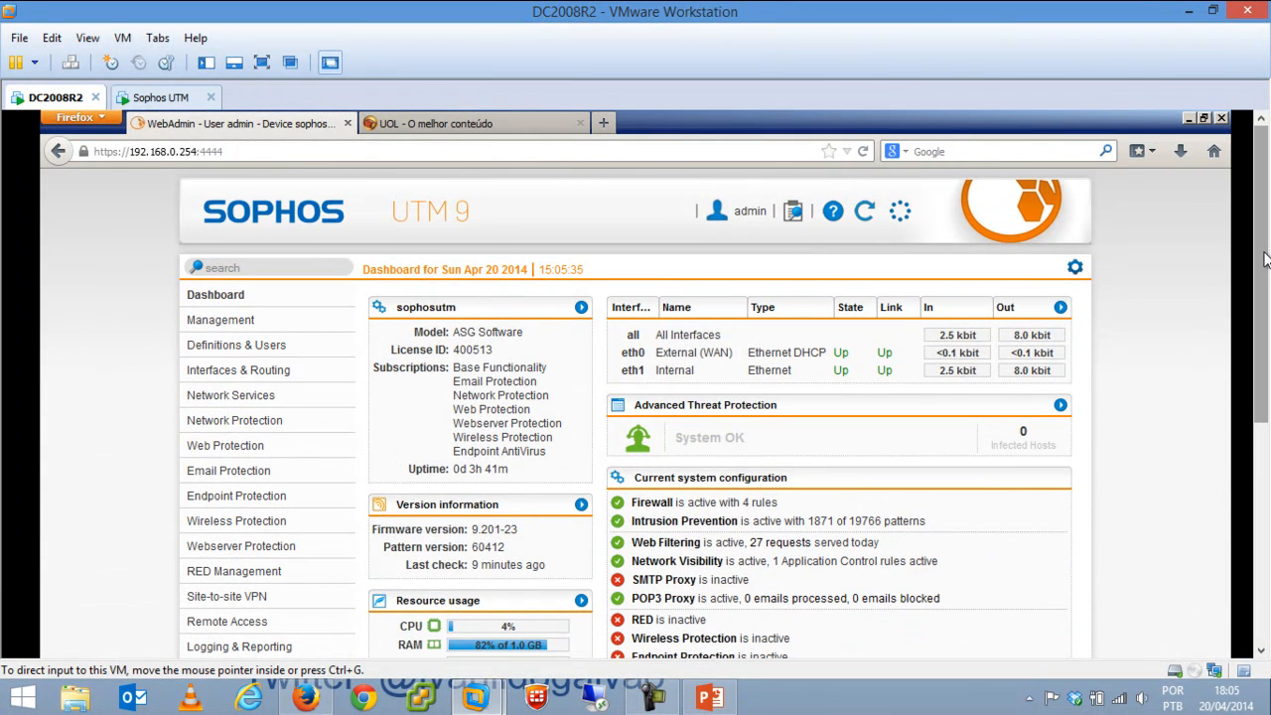
# Close the UOL tab and review the Dashboard's Web Filtering, POP3 and SMTP proxy status.
pyautogui.click(580, 124)
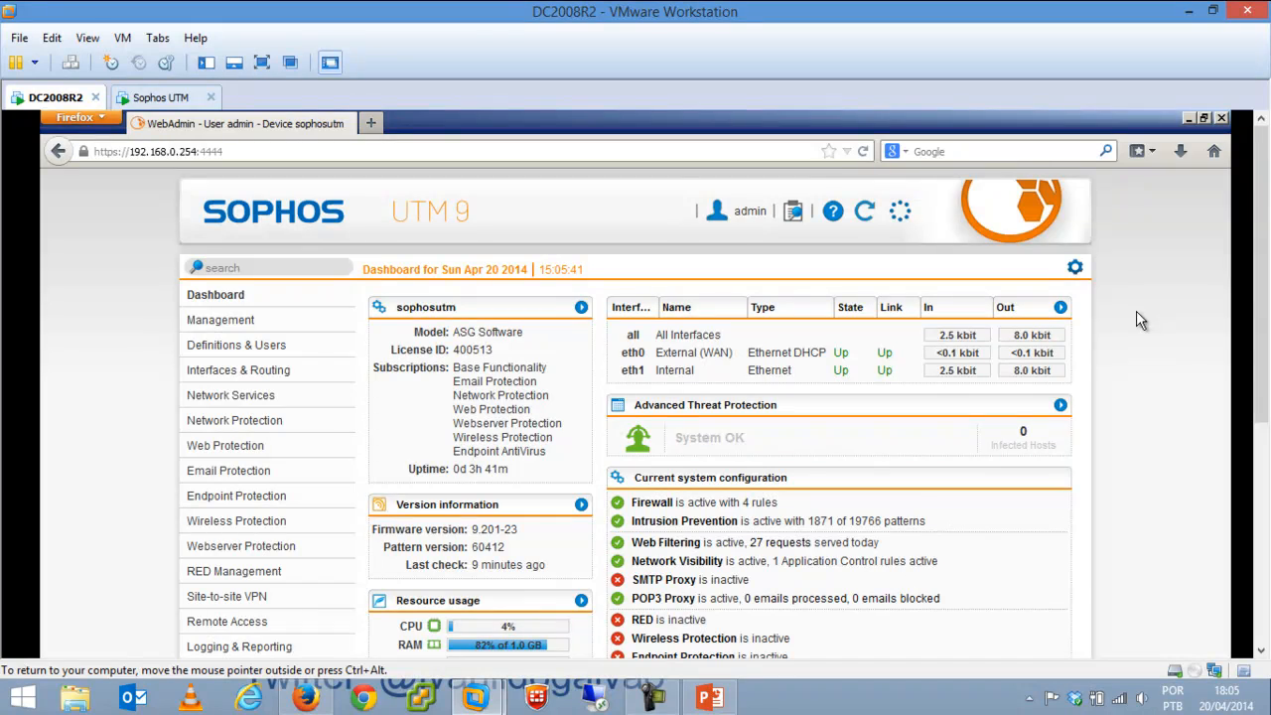
pyautogui.moveTo(1265, 253); pyautogui.dragTo(1266, 137)
pyautogui.moveTo(1267, 230); pyautogui.dragTo(1267, 278)
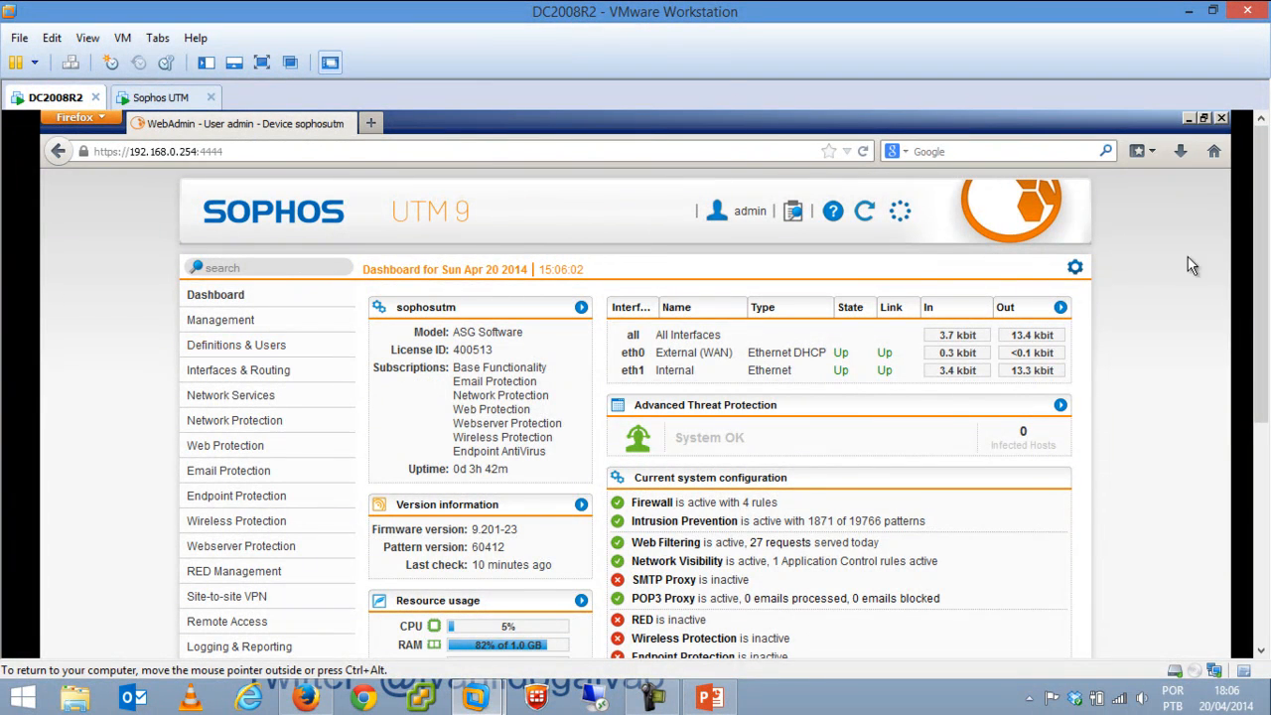
pyautogui.moveTo(1263, 249); pyautogui.dragTo(1149, 248)
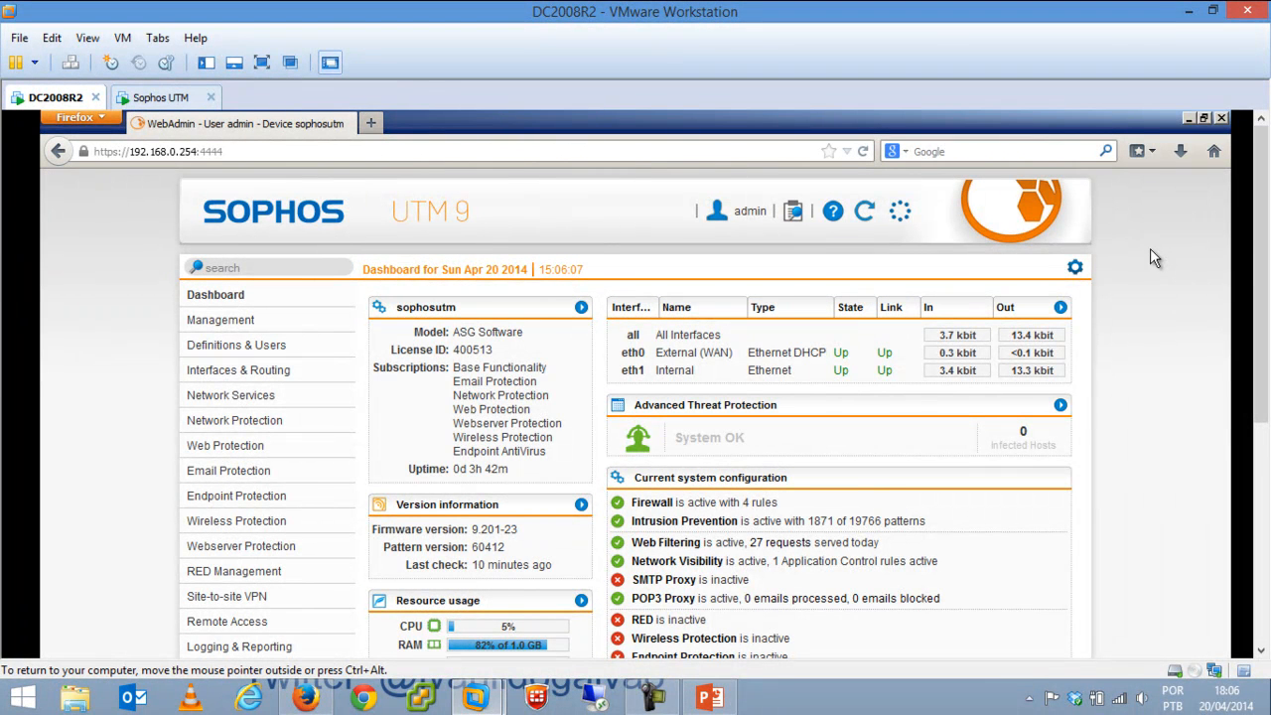